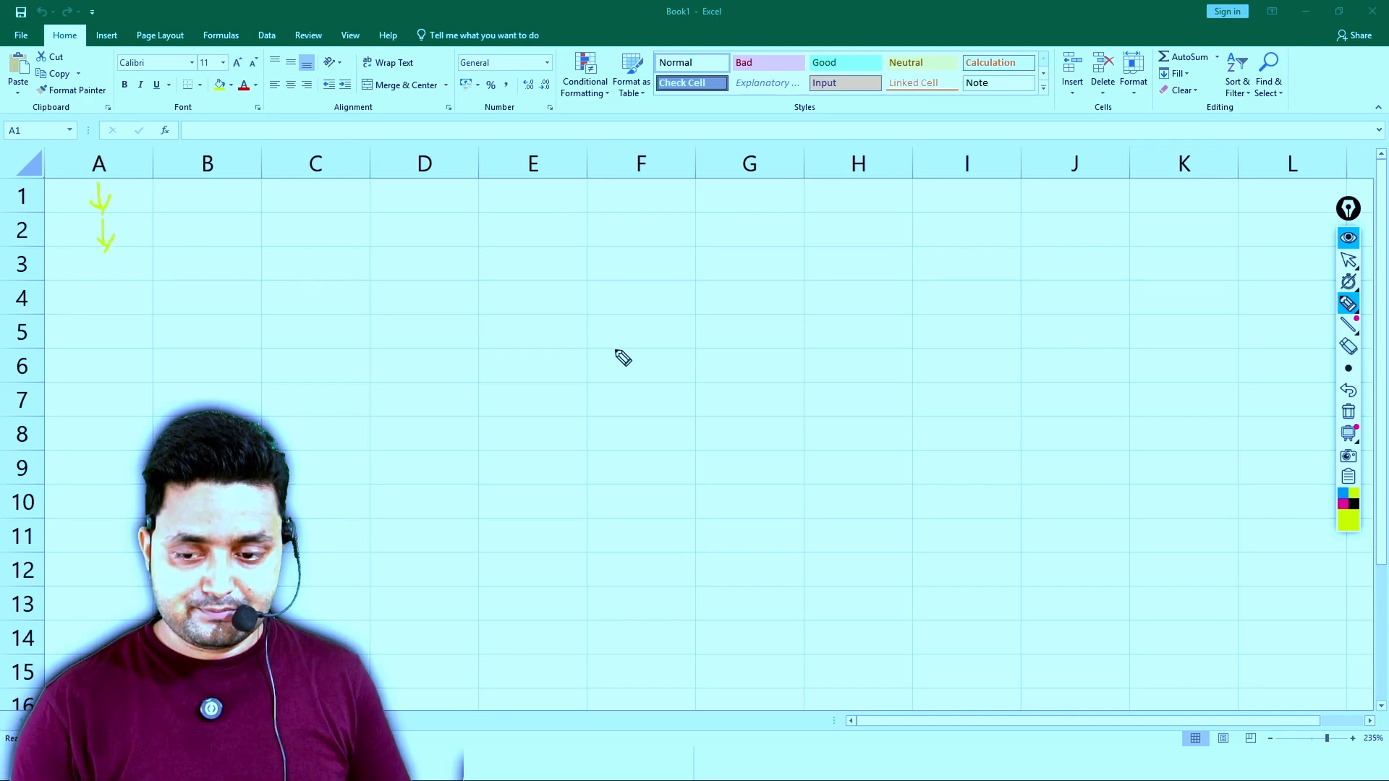
- Annotate column A with magenta pen arrows pointing down through rows 1 to 7 and an underlined "h" below them
{"action": "left_click", "coordinate": [1344, 504]}
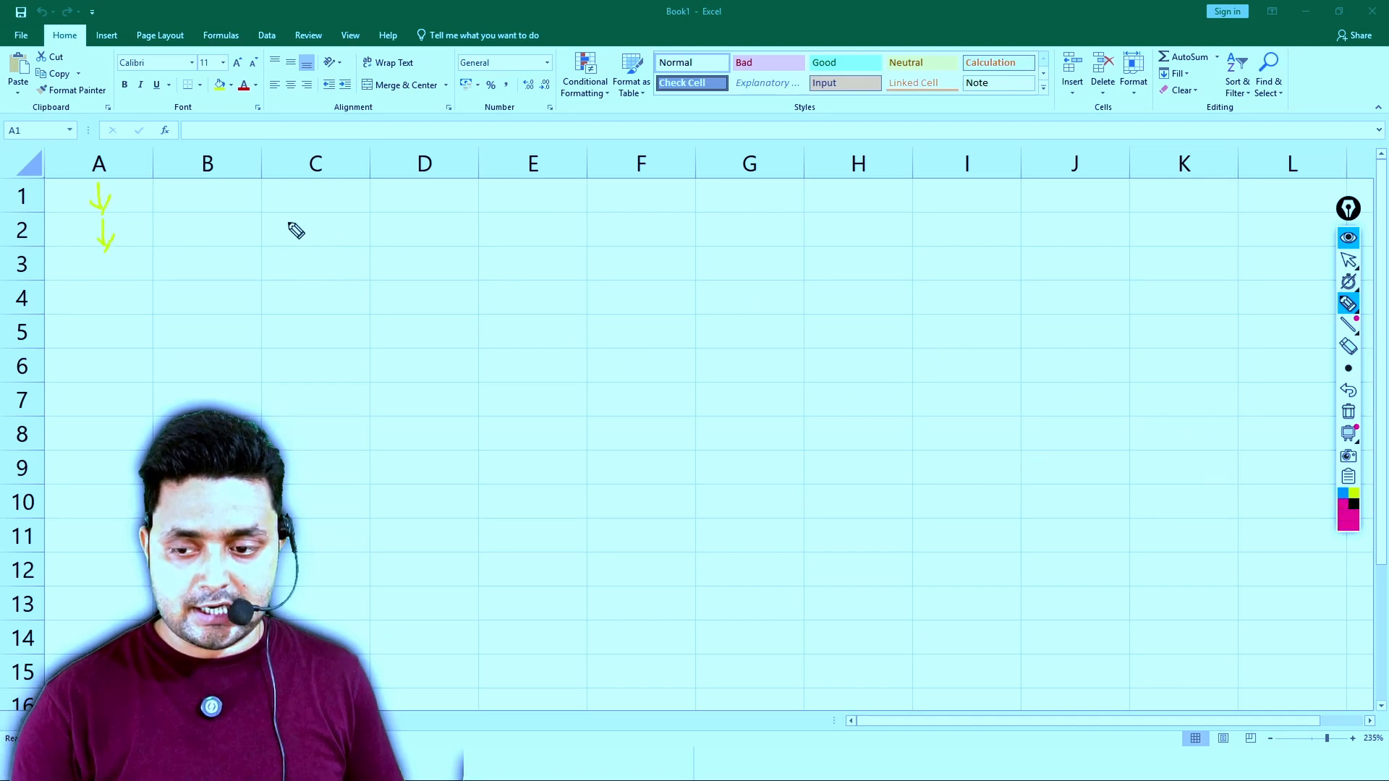
{"action": "left_click_drag", "start_coordinate": [106, 228], "coordinate": [109, 251]}
{"action": "left_click_drag", "start_coordinate": [94, 185], "coordinate": [110, 320]}
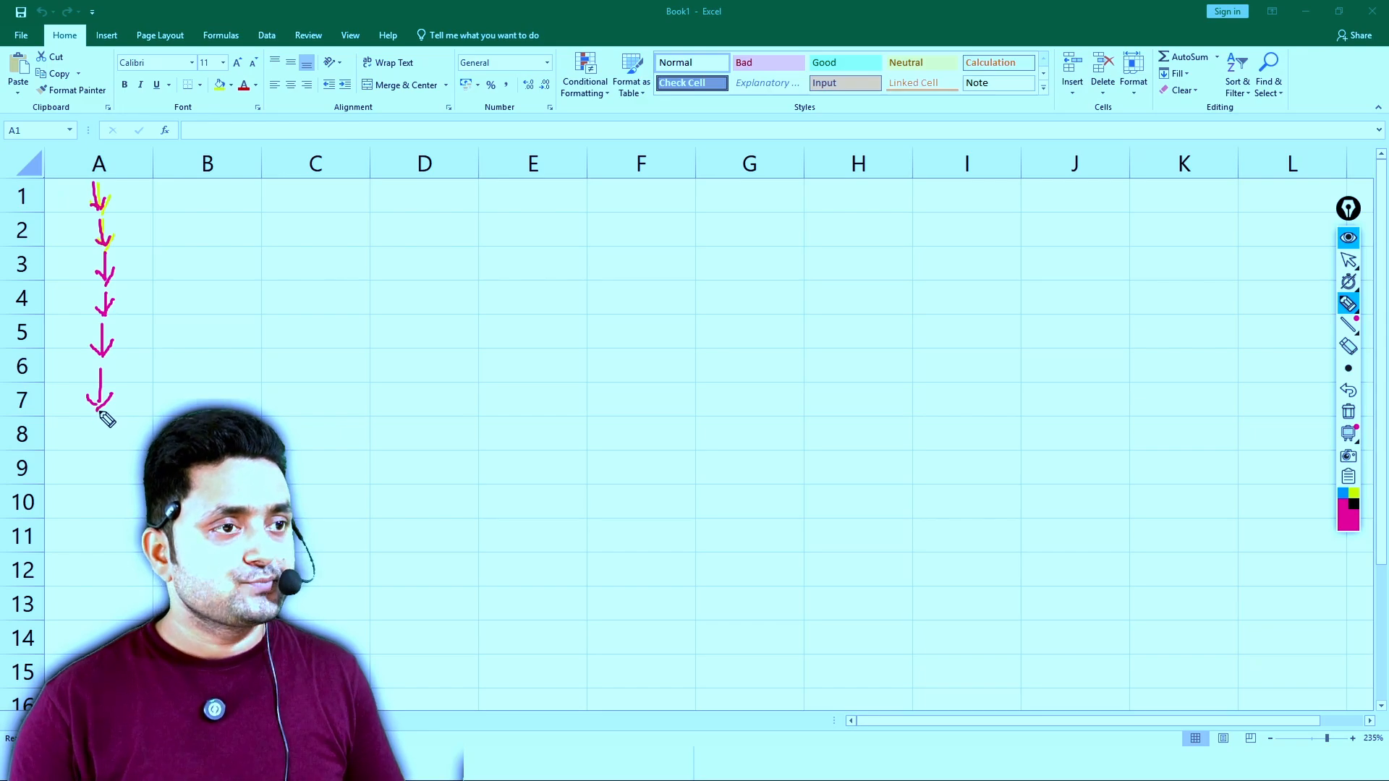
{"action": "left_click_drag", "start_coordinate": [88, 472], "coordinate": [117, 456]}
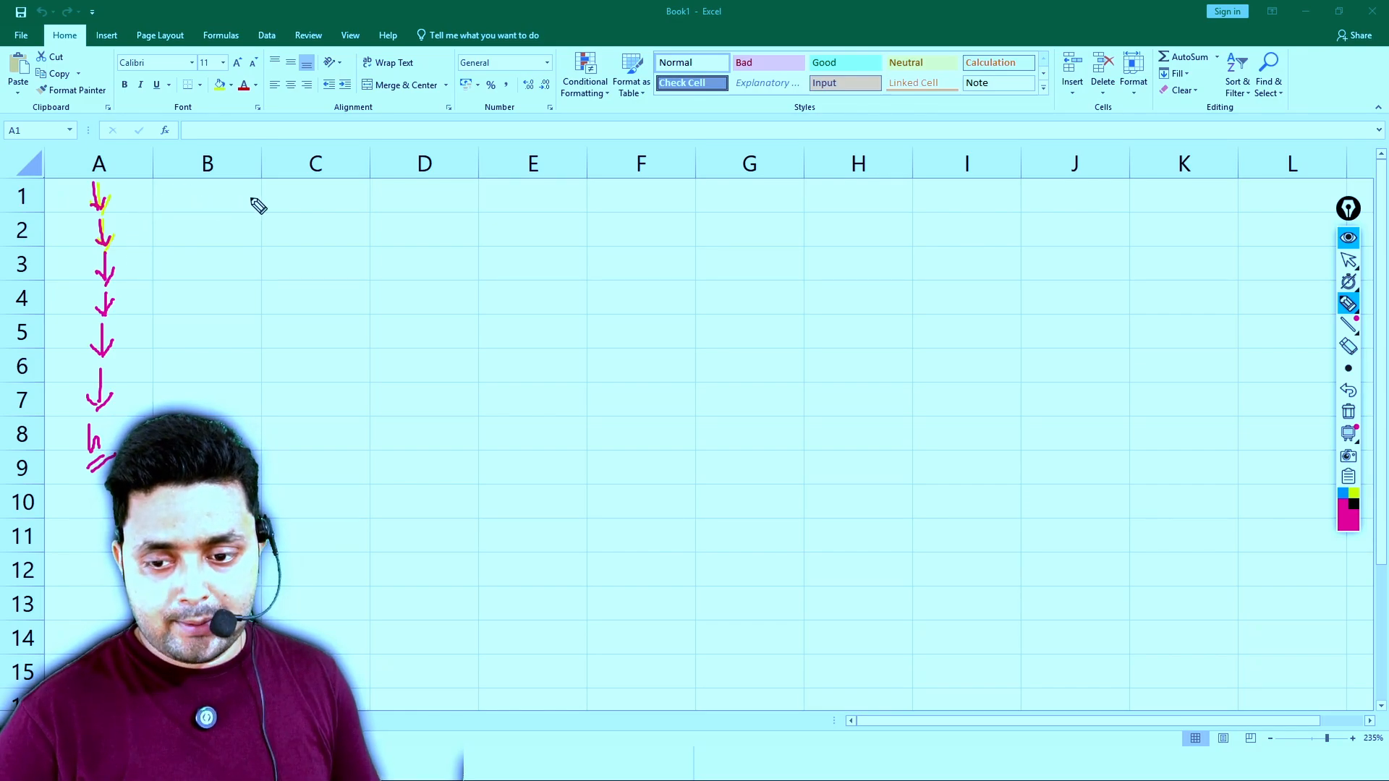
- Draw rightward arrows and vertical divider lines across row 1, and handwrite an underlined "Vlookup" beside them in columns F and G
{"action": "left_click_drag", "start_coordinate": [242, 197], "coordinate": [268, 206]}
{"action": "mouse_move", "coordinate": [356, 199]}
{"action": "left_mouse_down"}
{"action": "mouse_move", "coordinate": [383, 200]}
{"action": "mouse_move", "coordinate": [374, 211]}
{"action": "left_mouse_up"}
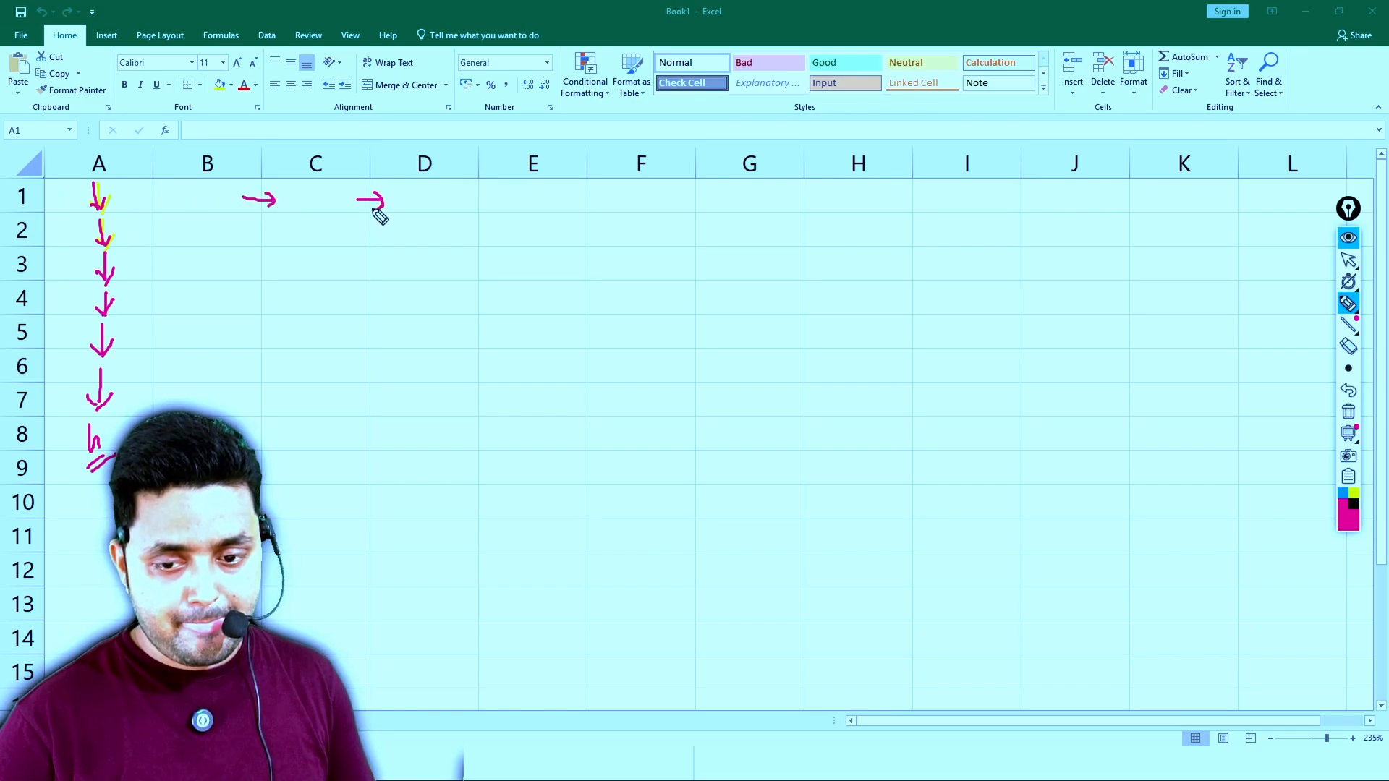
{"action": "mouse_move", "coordinate": [464, 197]}
{"action": "left_mouse_down"}
{"action": "mouse_move", "coordinate": [579, 196]}
{"action": "mouse_move", "coordinate": [574, 215]}
{"action": "left_mouse_up"}
{"action": "left_click_drag", "start_coordinate": [586, 154], "coordinate": [579, 290]}
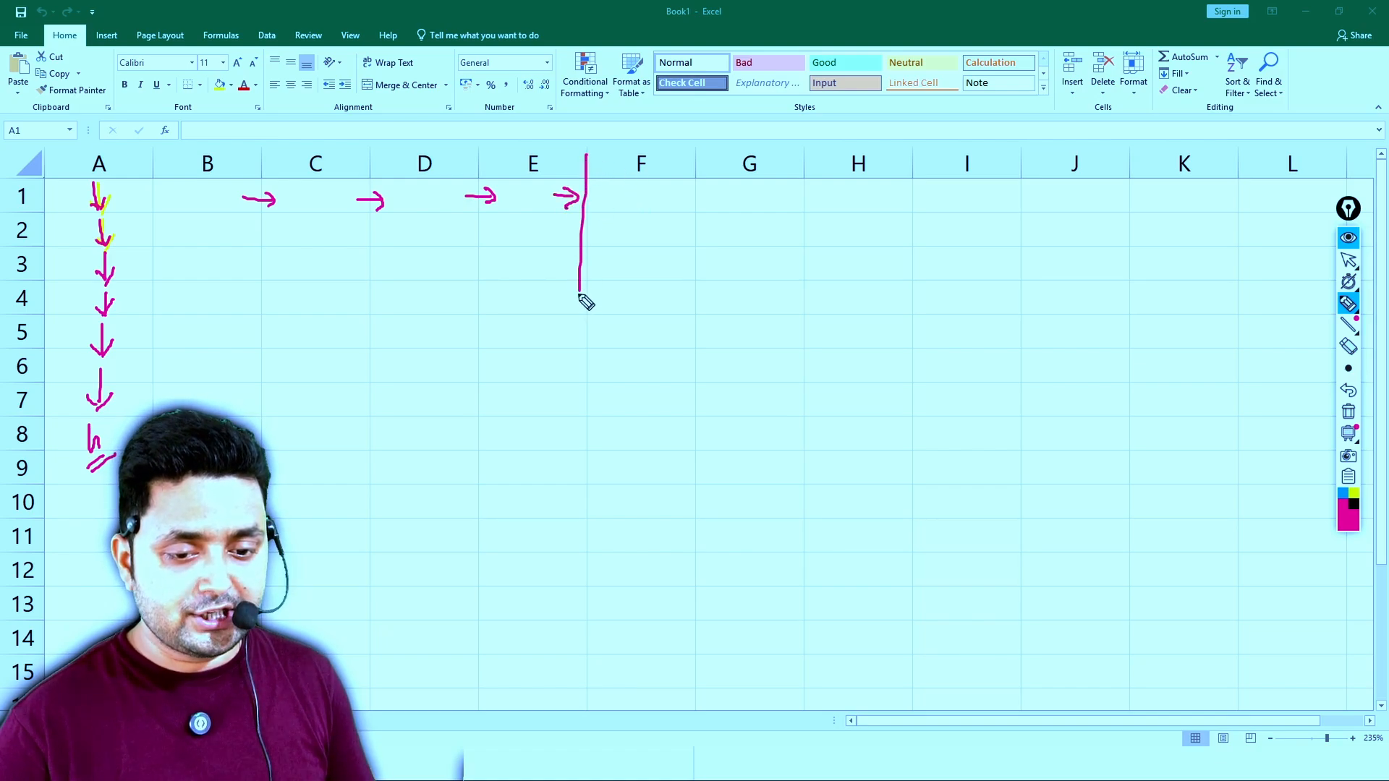
{"action": "left_click_drag", "start_coordinate": [503, 162], "coordinate": [500, 239]}
{"action": "left_click_drag", "start_coordinate": [389, 165], "coordinate": [392, 267]}
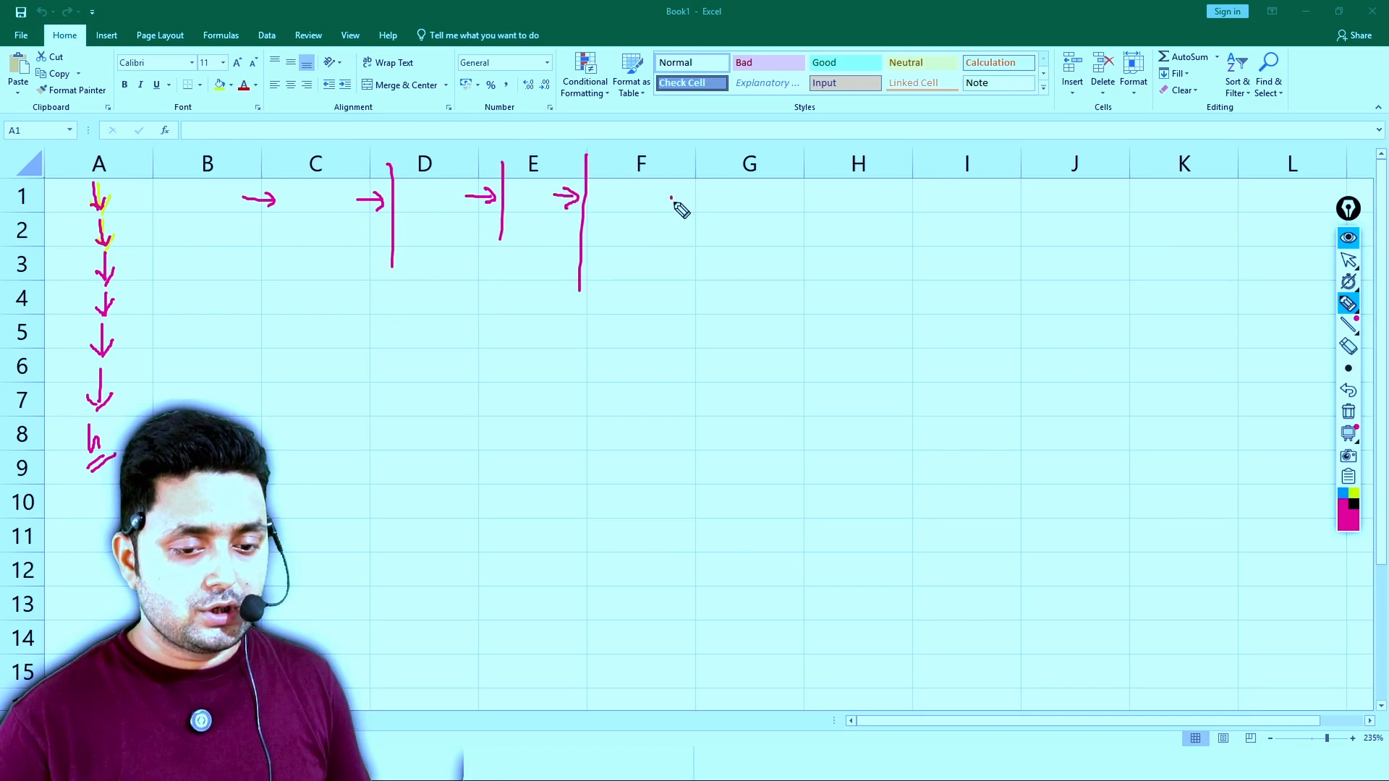
{"action": "mouse_move", "coordinate": [671, 197]}
{"action": "left_mouse_down"}
{"action": "mouse_move", "coordinate": [686, 185]}
{"action": "mouse_move", "coordinate": [700, 207]}
{"action": "left_mouse_up"}
{"action": "mouse_move", "coordinate": [711, 192]}
{"action": "left_mouse_down"}
{"action": "mouse_move", "coordinate": [765, 180]}
{"action": "mouse_move", "coordinate": [765, 217]}
{"action": "mouse_move", "coordinate": [776, 211]}
{"action": "left_mouse_up"}
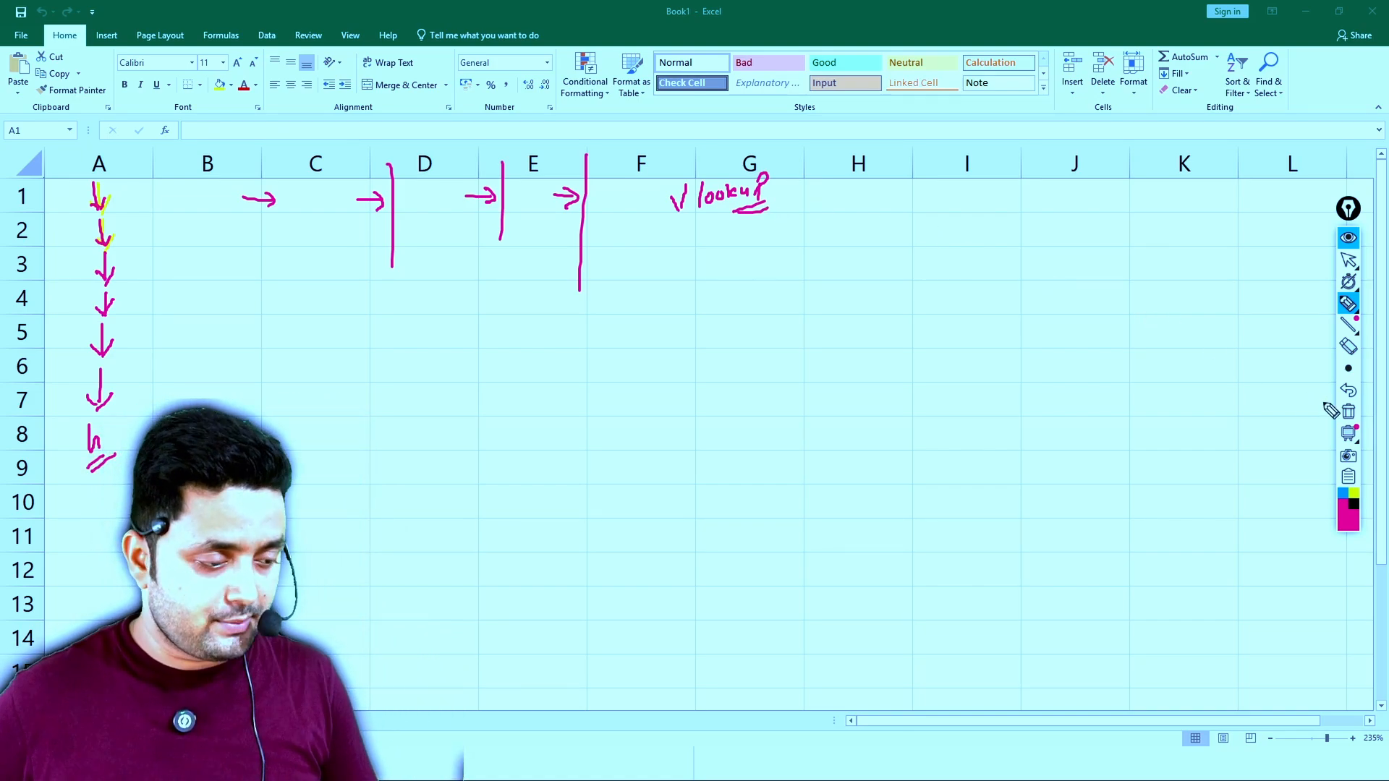
- Clear all pen annotations from the screen and switch back to the normal pointer
{"action": "left_click", "coordinate": [1349, 413]}
{"action": "left_click", "coordinate": [1349, 261]}
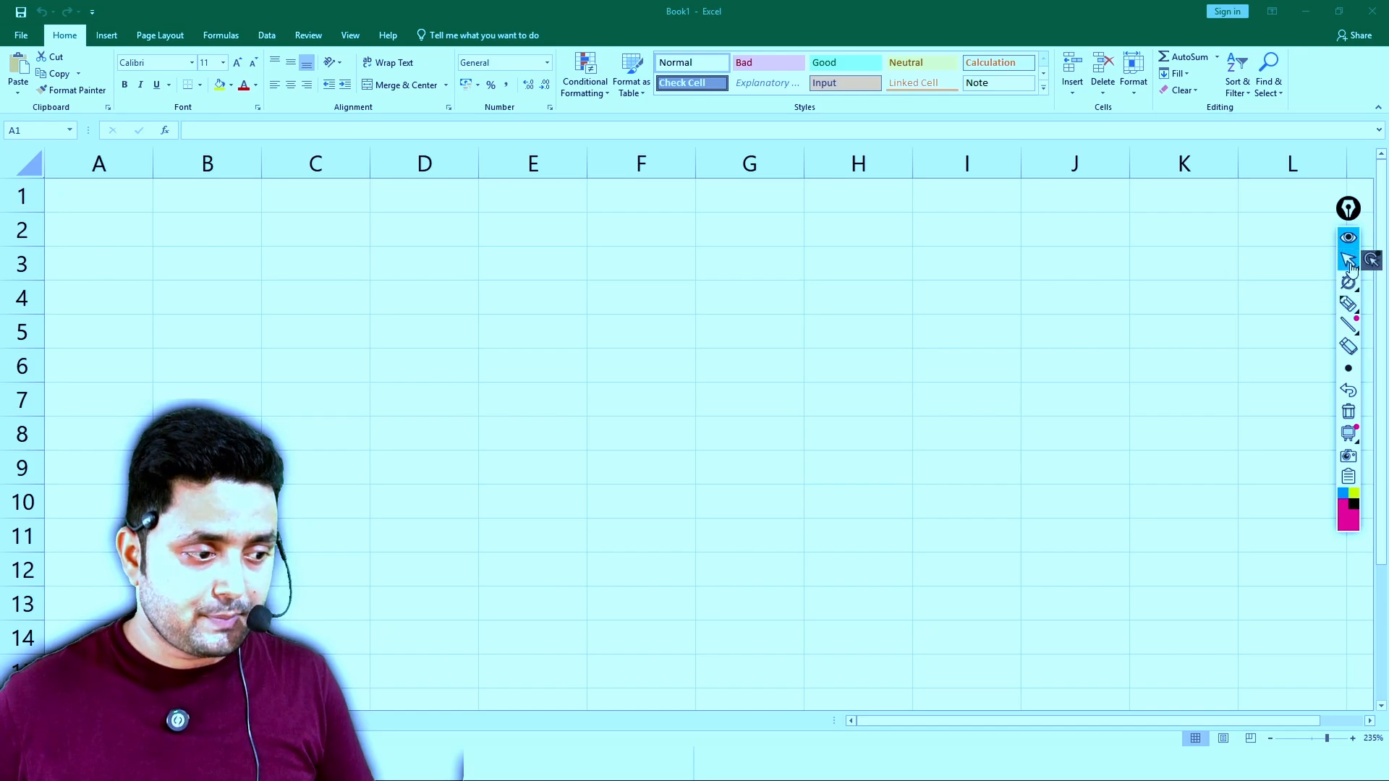
- Merge and center cells A1 to F1
{"action": "left_click", "coordinate": [130, 210]}
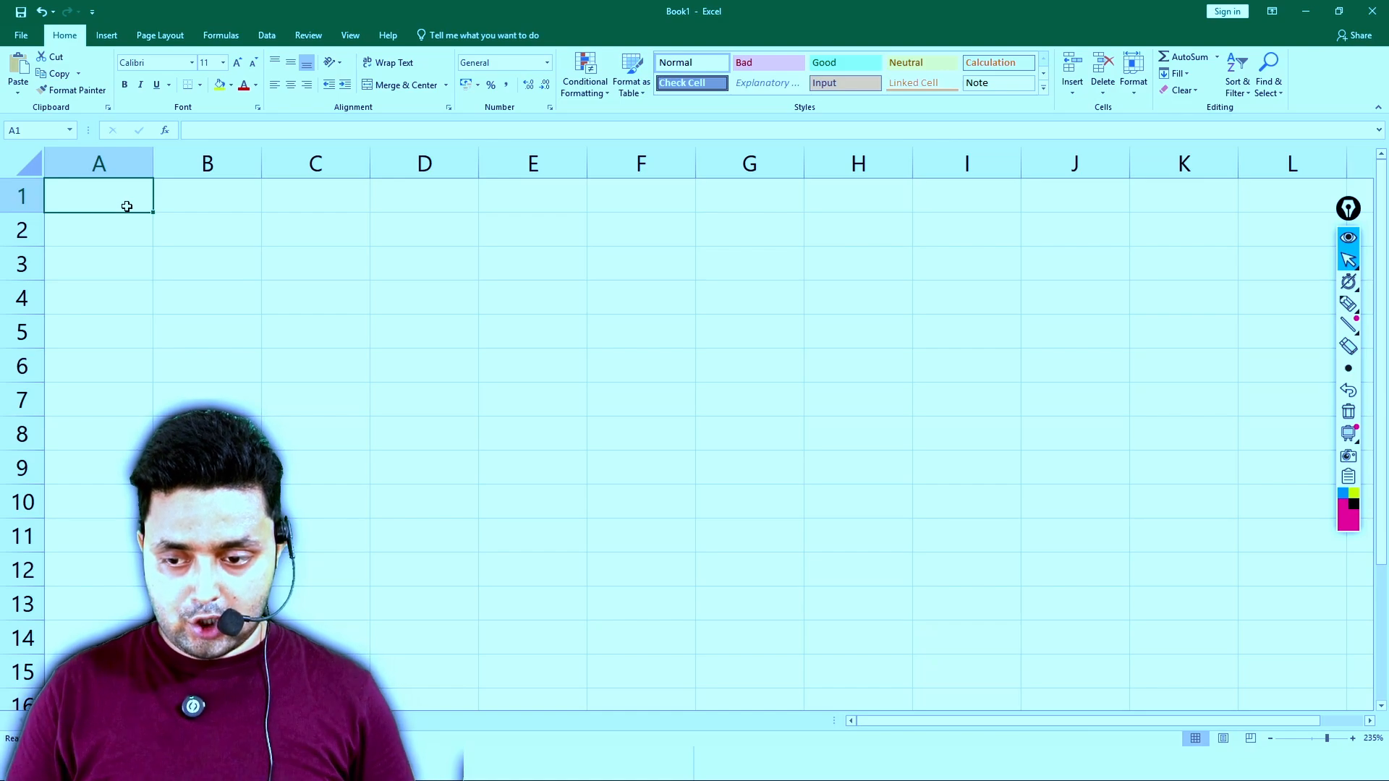
{"action": "key", "text": "shift+Right"}
{"action": "key", "text": "shift+Right"}
{"action": "key", "text": "shift+Right"}
{"action": "key", "text": "shift+Right"}
{"action": "key", "text": "shift+Right"}
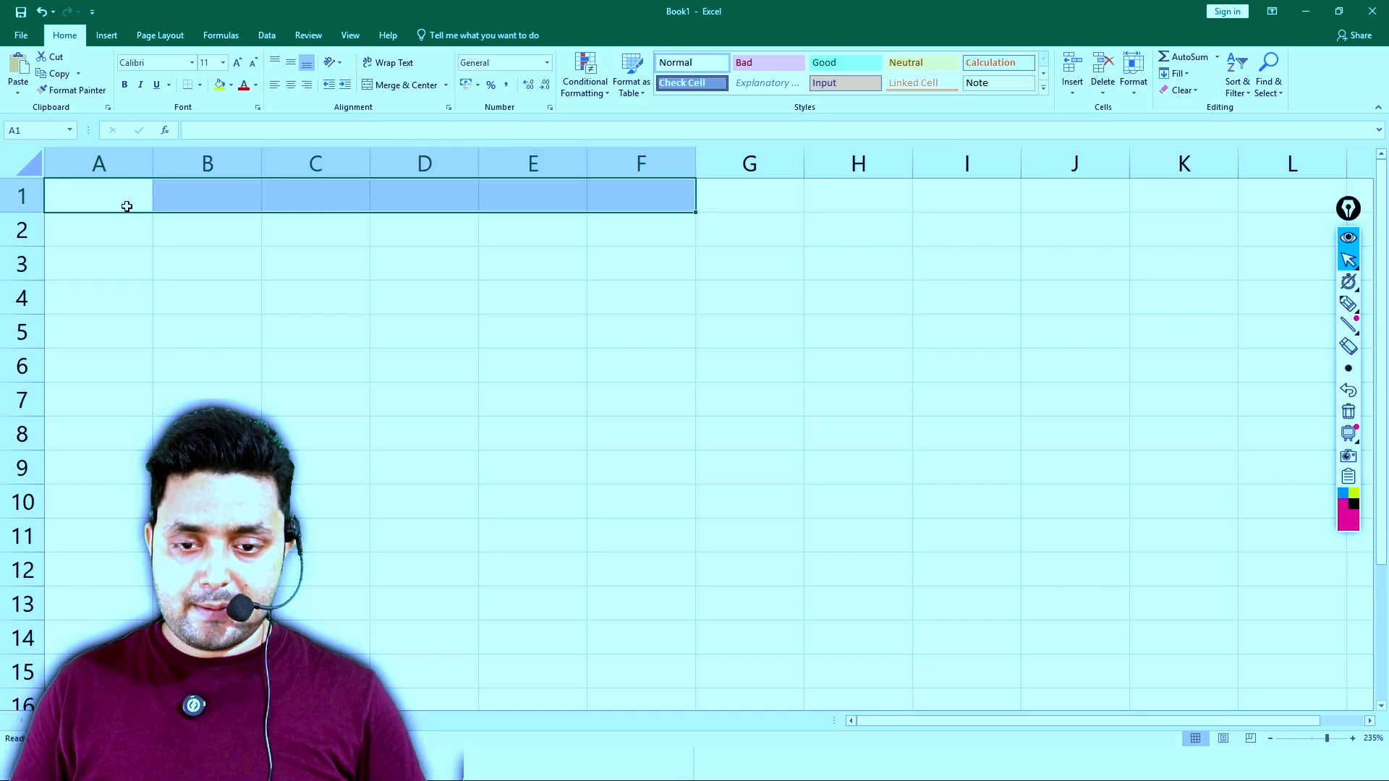
{"action": "left_click", "coordinate": [379, 85]}
- Enter the title HLOOKUP in the merged cell in row 1
{"action": "type", "text": "h"}
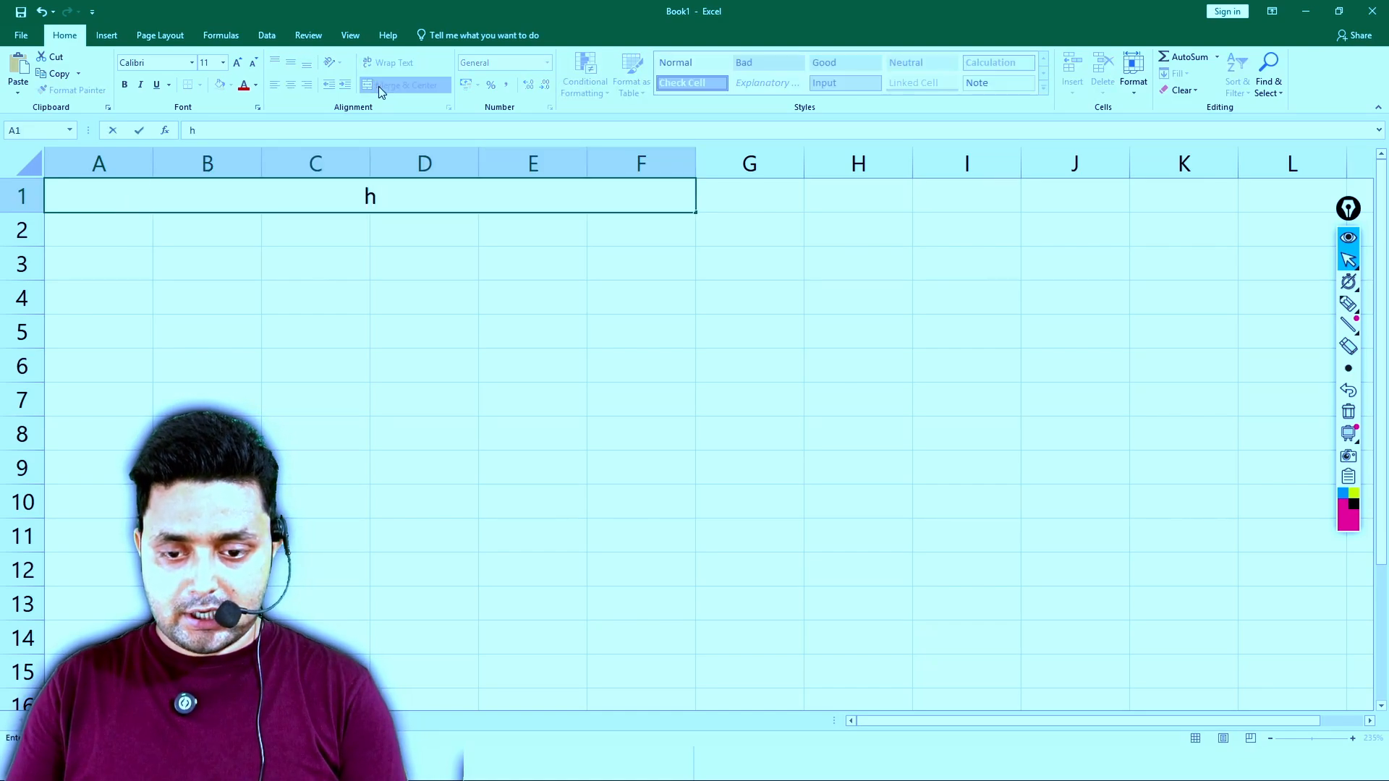
{"action": "key", "text": "BackSpace"}
{"action": "type", "text": "HO"}
{"action": "key", "text": "BackSpace"}
{"action": "type", "text": "LOOKUP"}
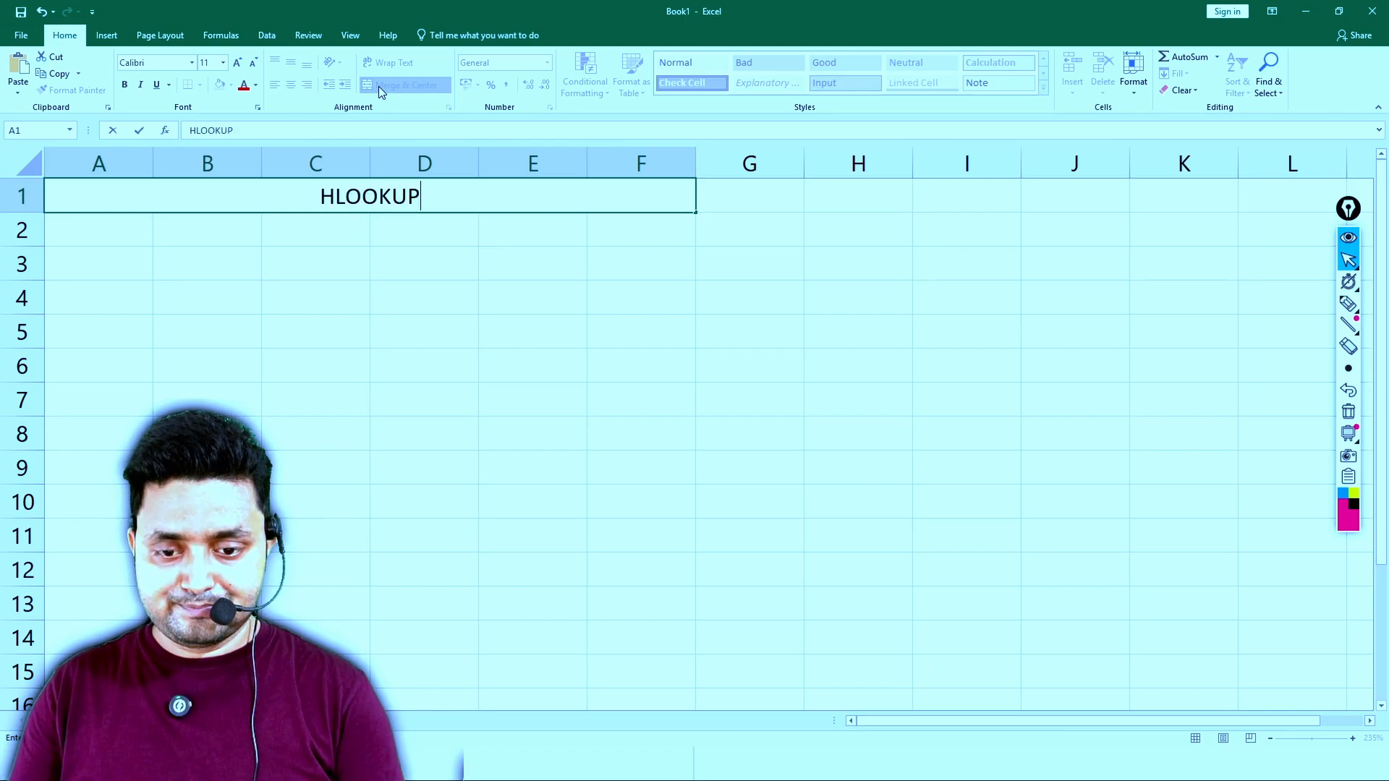
{"action": "key", "text": "Return"}
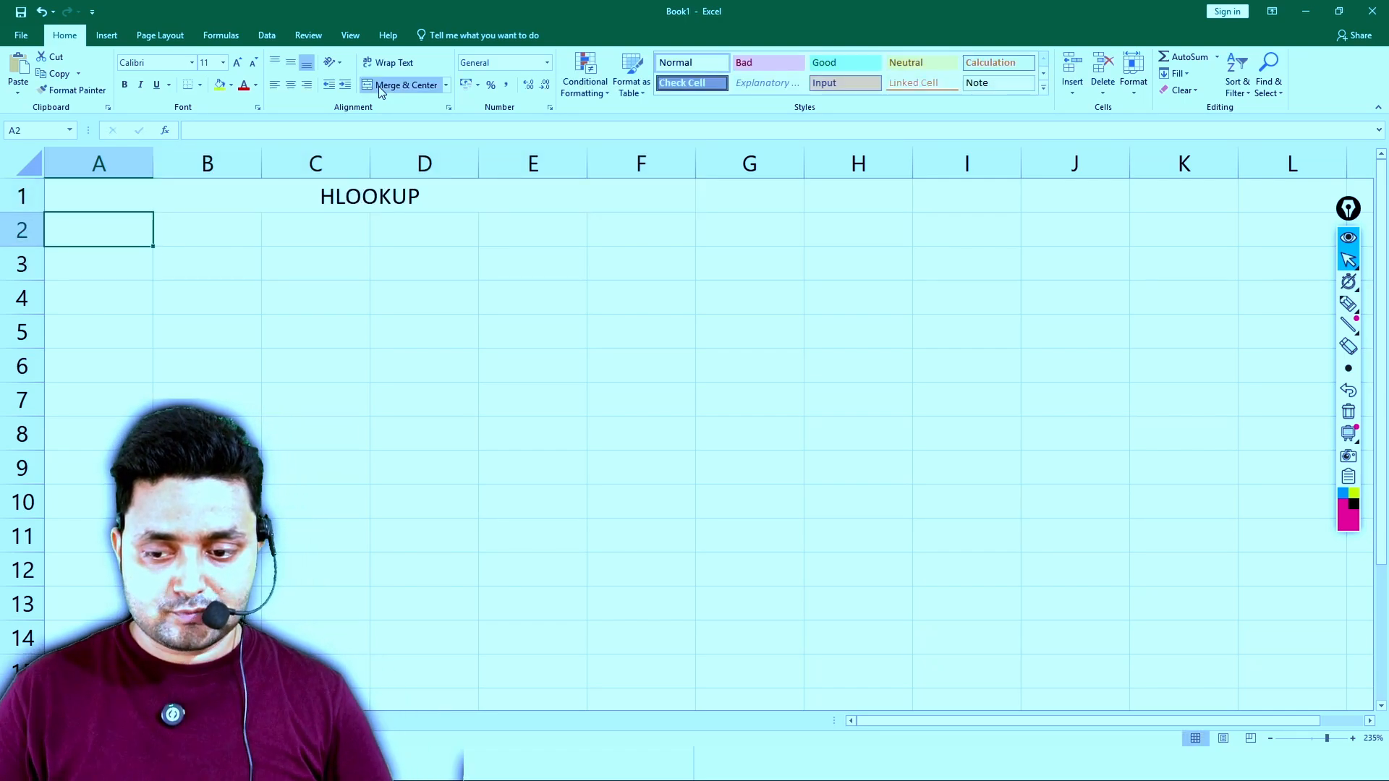
- Enter the three students' first names as column headings in cells B3, C3 and D3
{"action": "key", "text": "Down"}
{"action": "key", "text": "Right"}
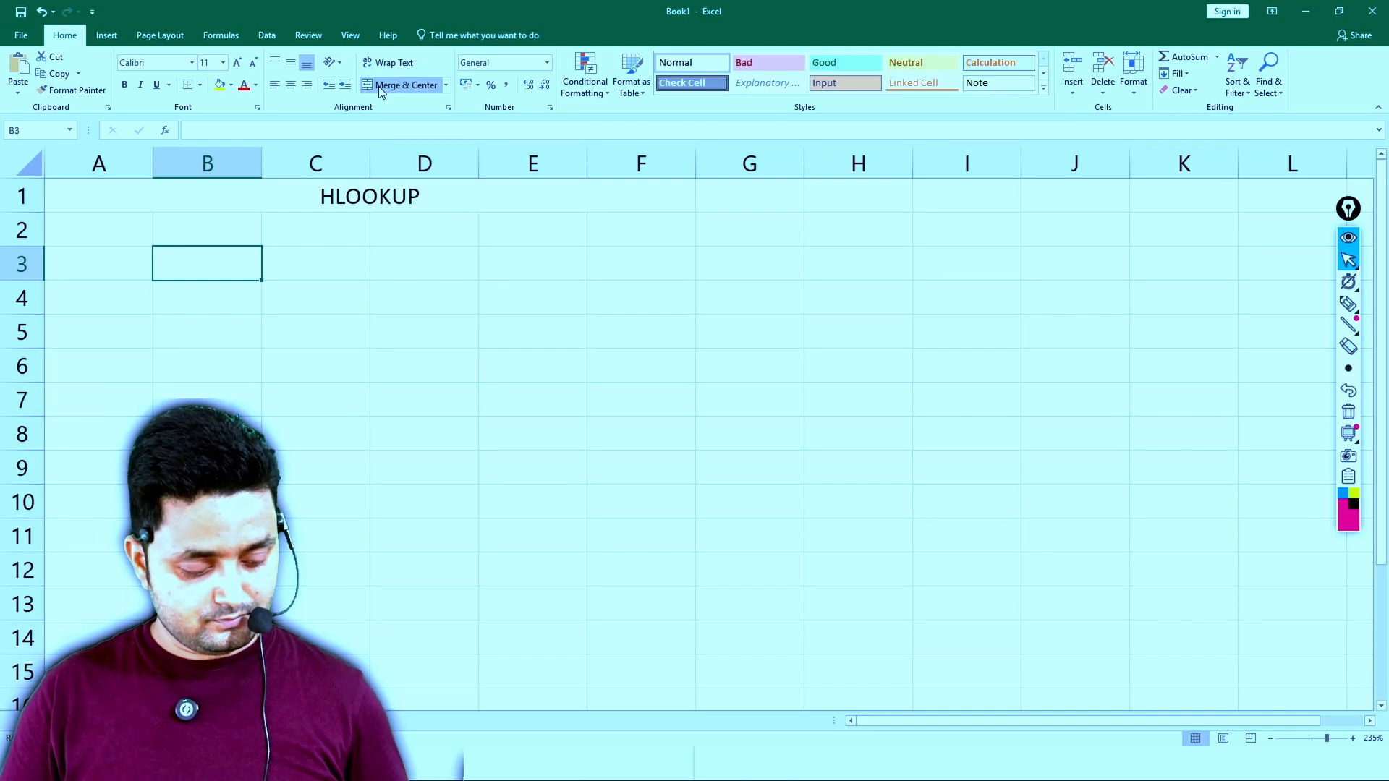
{"action": "type", "text": "AMIT"}
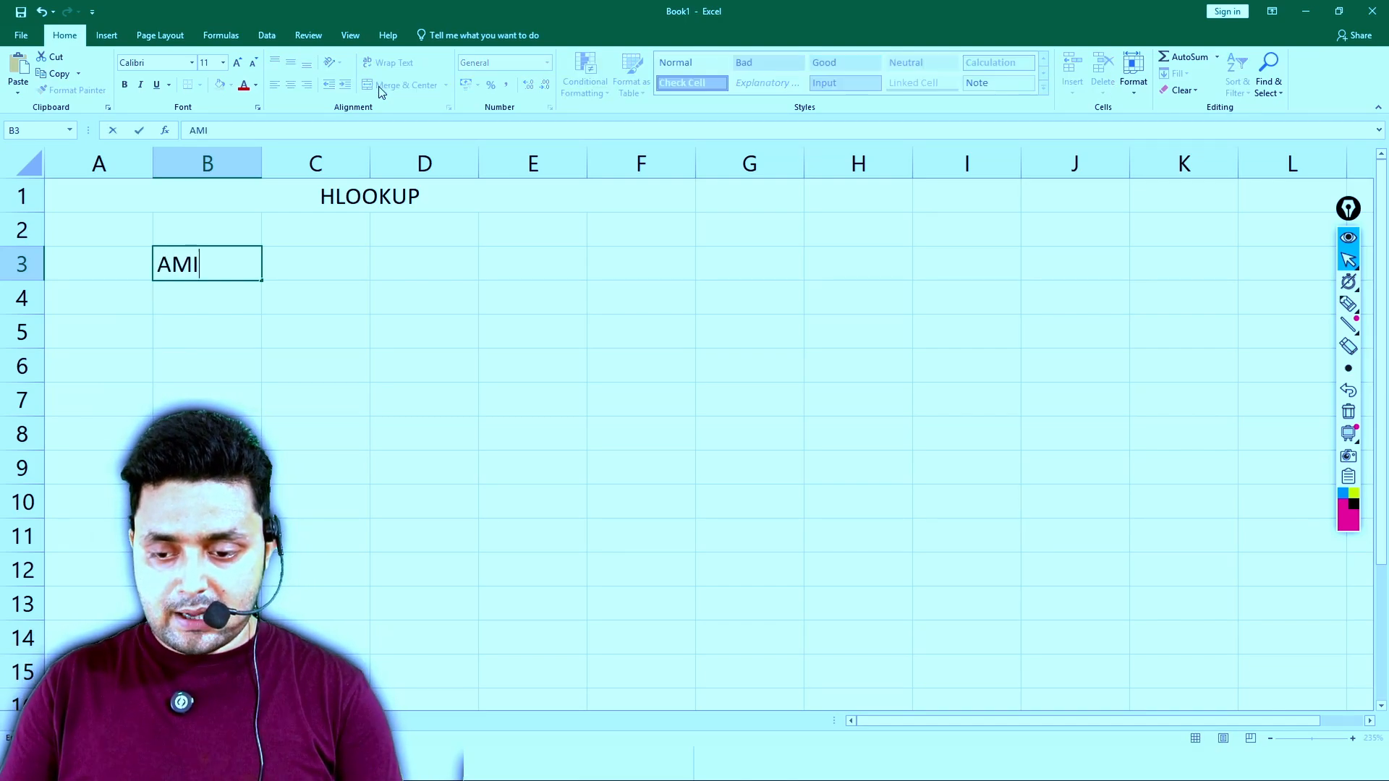
{"action": "key", "text": "Tab"}
{"action": "type", "text": "SUMIT"}
{"action": "key", "text": "Tab"}
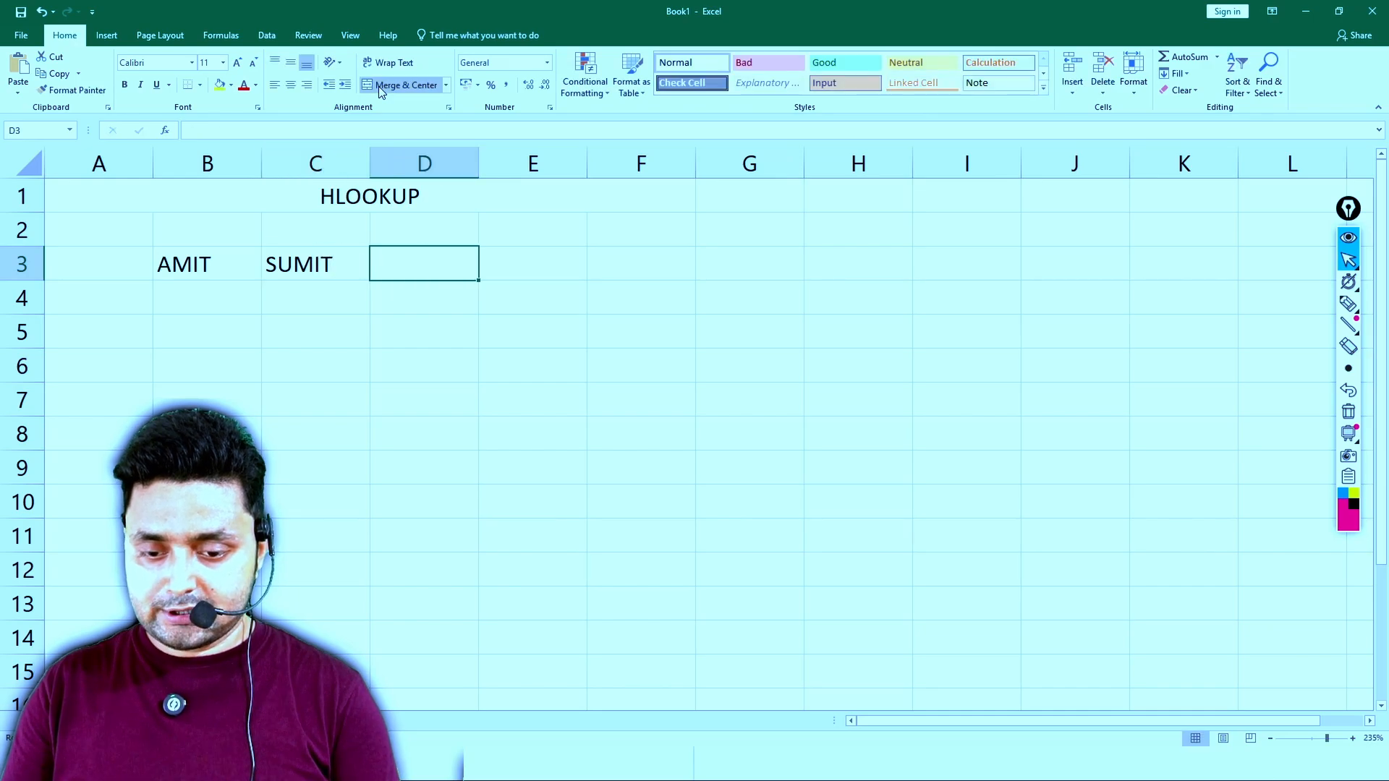
{"action": "type", "text": "GAGAN"}
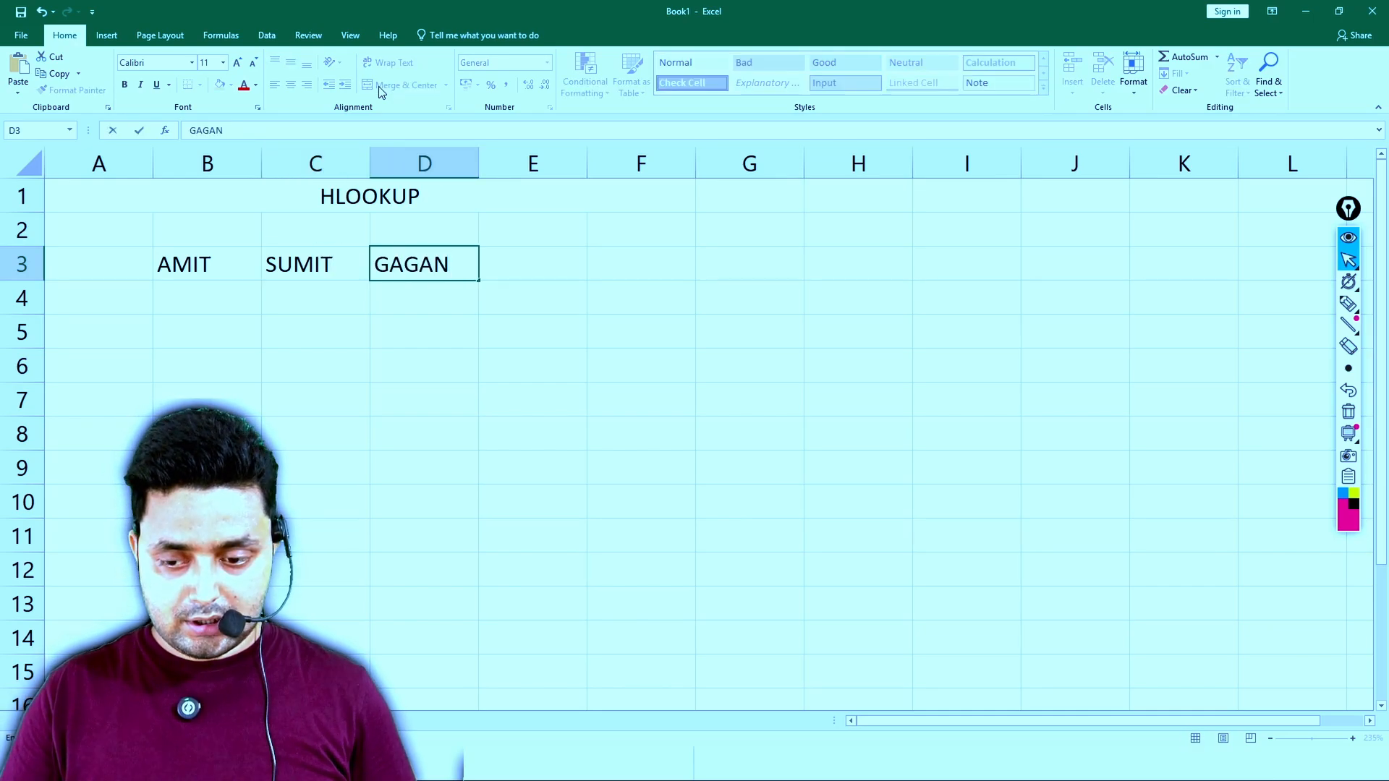
- Enter the subject labels MATHS, CHEM and ENG in cells A4 to A6
{"action": "key", "text": "Down"}
{"action": "key", "text": "Down"}
{"action": "key", "text": "Left"}
{"action": "key", "text": "Left"}
{"action": "key", "text": "Left"}
{"action": "key", "text": "Up"}
{"action": "type", "text": "MATH"}
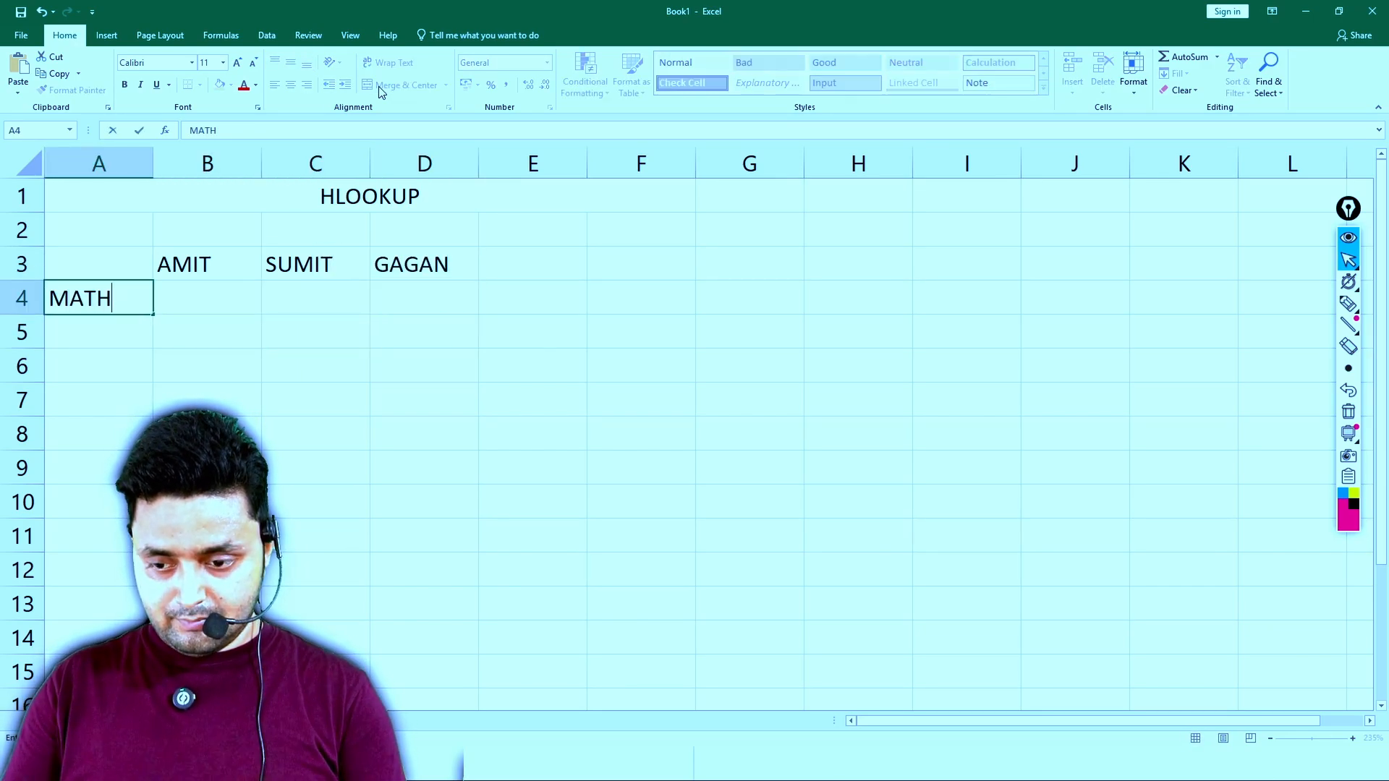
{"action": "type", "text": "S"}
{"action": "key", "text": "Return"}
{"action": "type", "text": "CHEM"}
{"action": "key", "text": "Return"}
{"action": "type", "text": "ENG"}
{"action": "key", "text": "Return"}
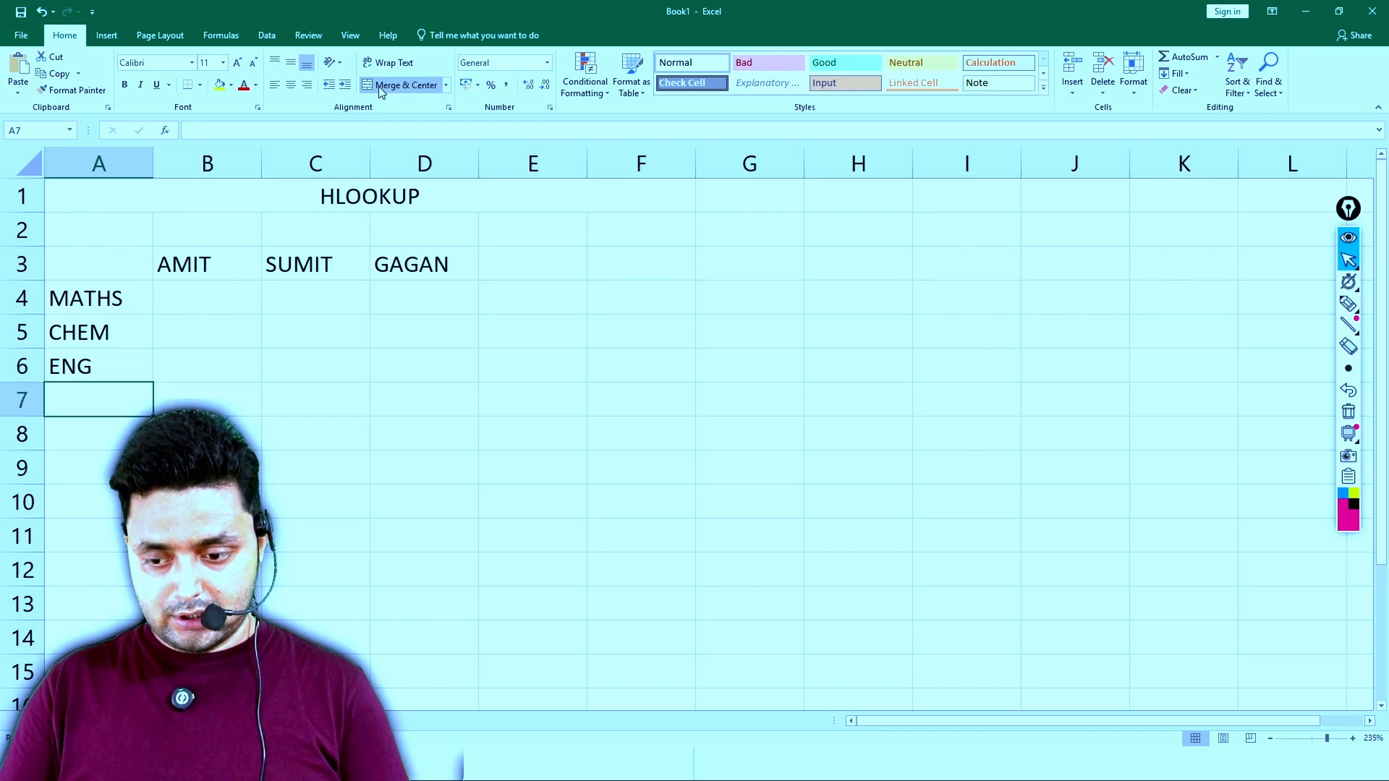
- Enter the subject labels HINDI and PHY in cells A7 and A8
{"action": "type", "text": "JHIMN"}
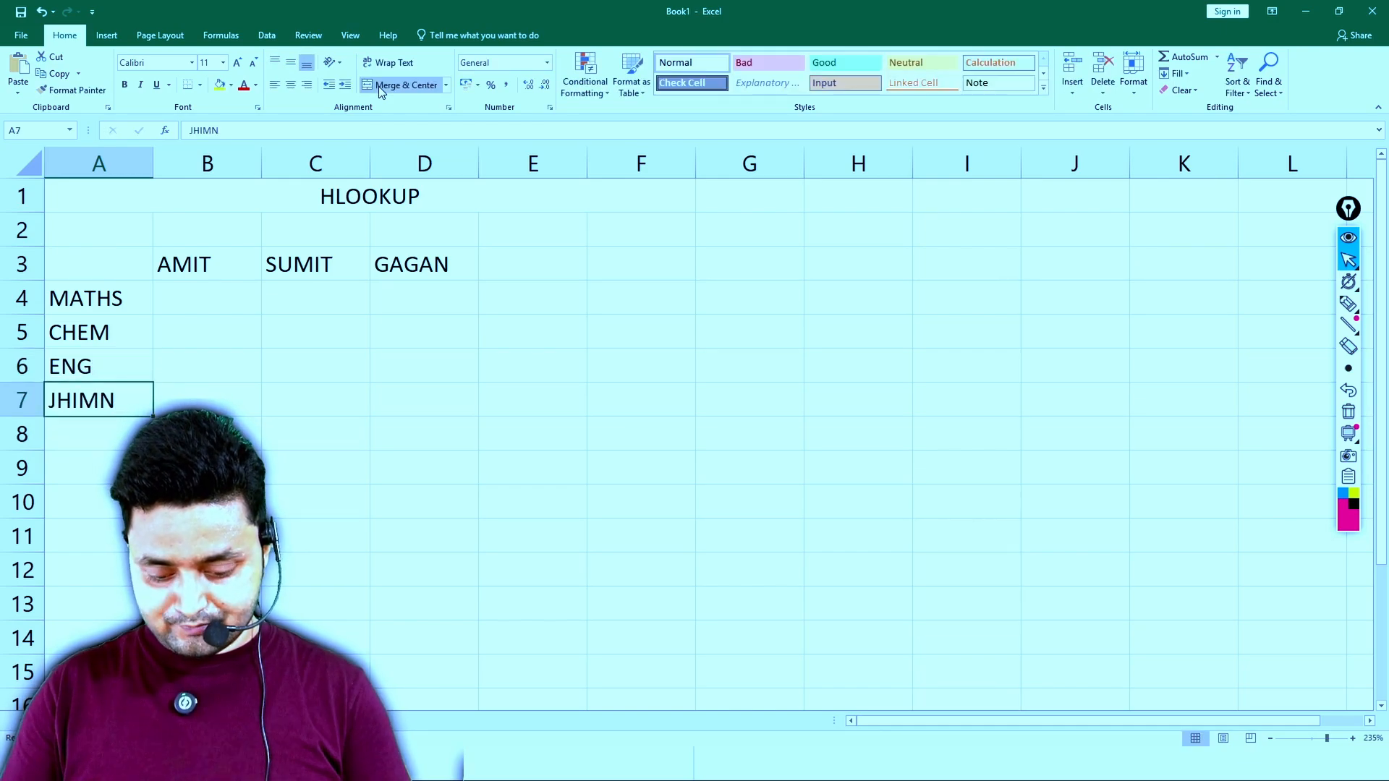
{"action": "key", "text": "BackSpace"}
{"action": "key", "text": "BackSpace"}
{"action": "key", "text": "BackSpace"}
{"action": "key", "text": "BackSpace"}
{"action": "key", "text": "BackSpace"}
{"action": "type", "text": "HINDI"}
{"action": "key", "text": "Return"}
{"action": "type", "text": "PHY"}
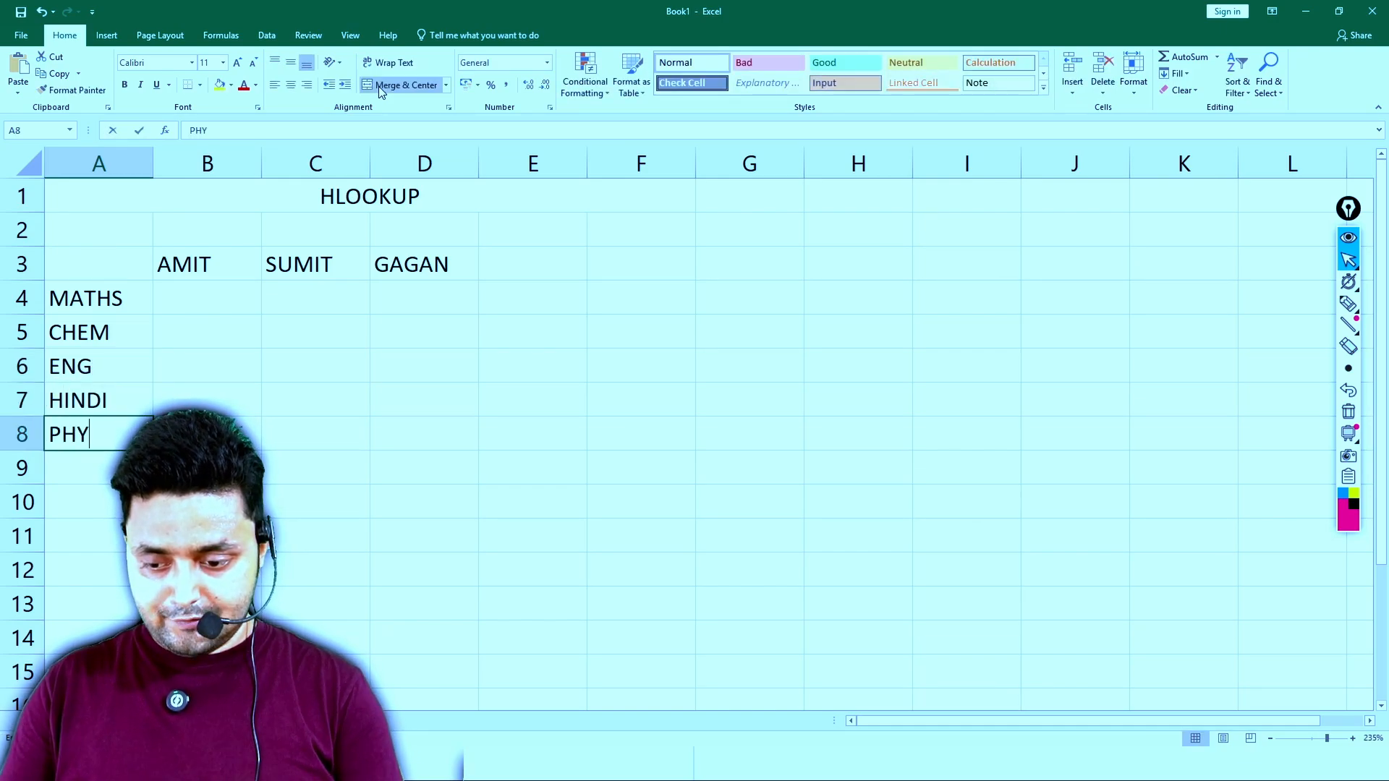
{"action": "key", "text": "Return"}
{"action": "type", "text": "CHE"}
{"action": "key", "text": "BackSpace"}
{"action": "key", "text": "BackSpace"}
{"action": "key", "text": "BackSpace"}
{"action": "key", "text": "BackSpace"}
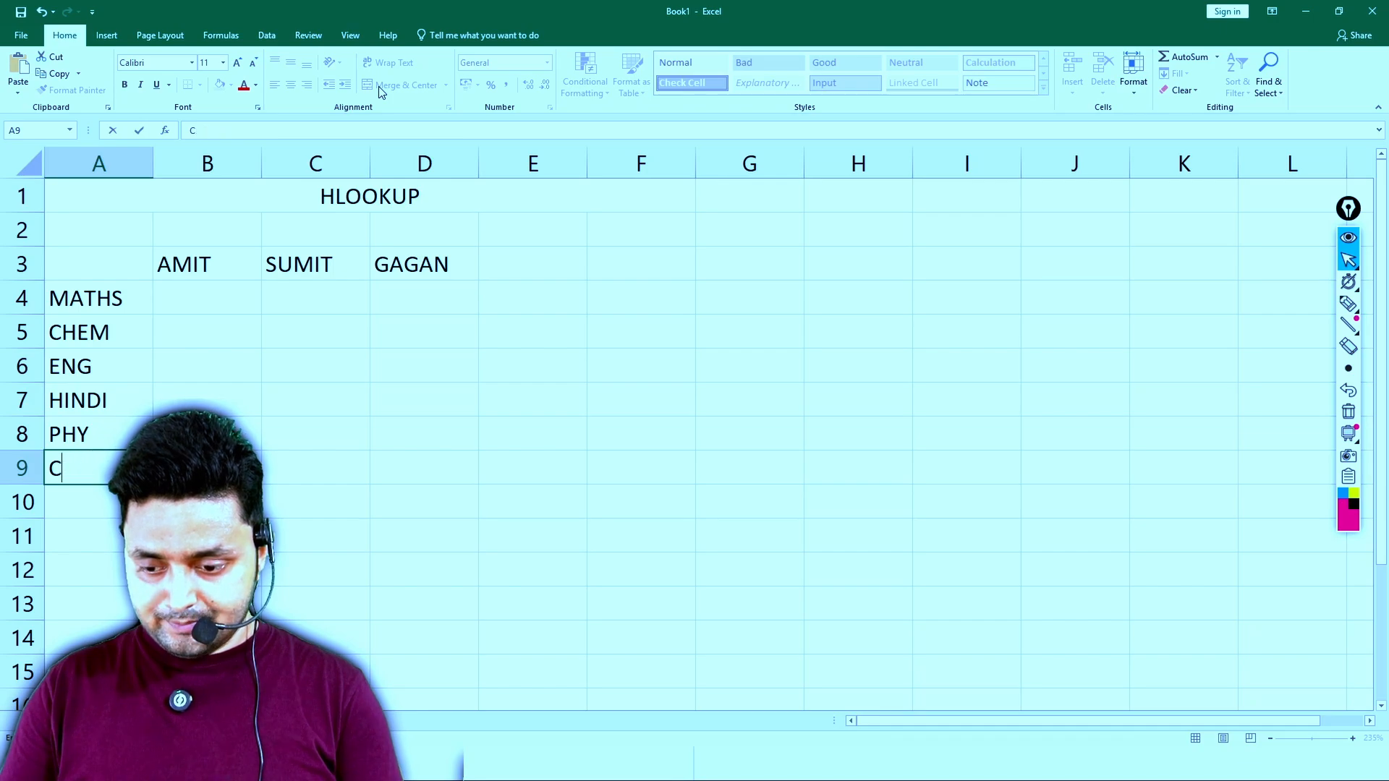
{"action": "type", "text": "EN"}
{"action": "key", "text": "BackSpace"}
{"action": "key", "text": "BackSpace"}
{"action": "key", "text": "BackSpace"}
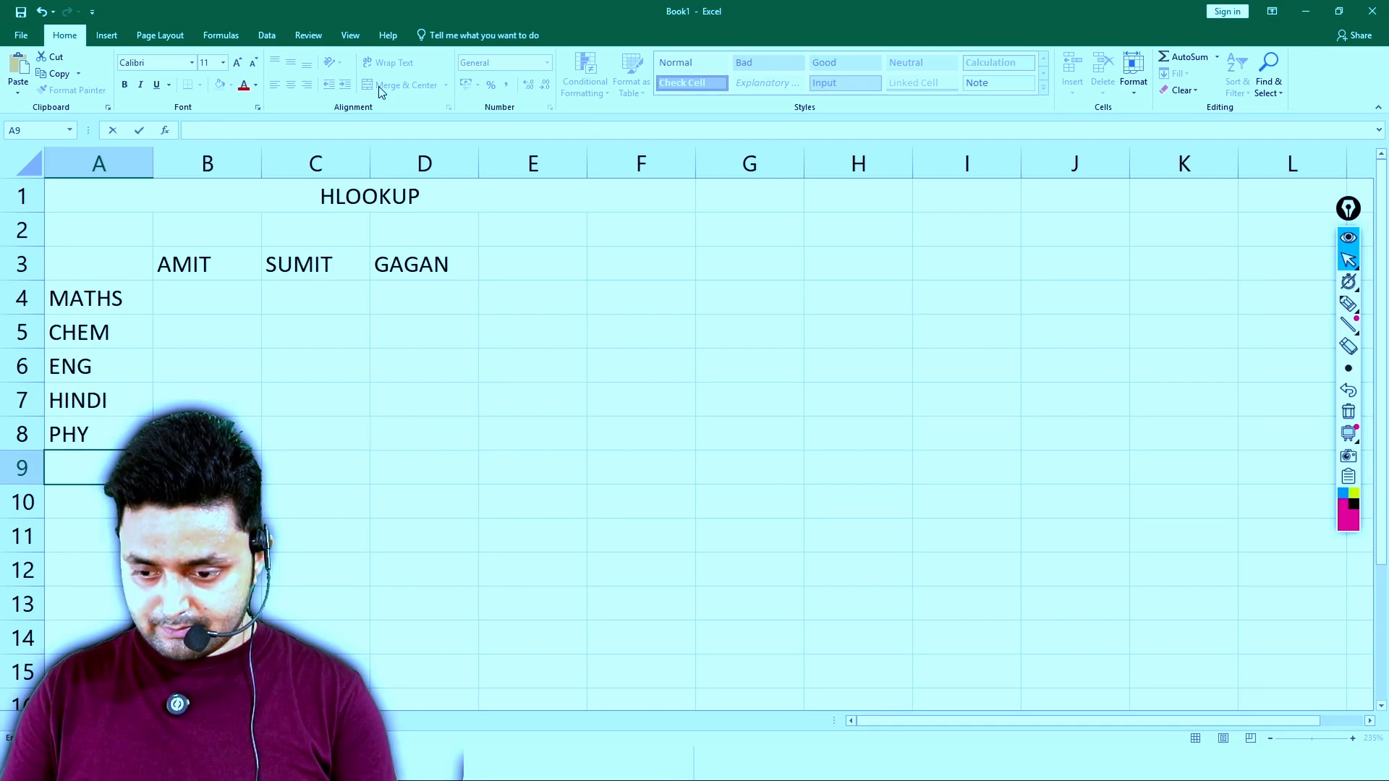
{"action": "type", "text": "M"}
{"action": "key", "text": "BackSpace"}
{"action": "key", "text": "BackSpace"}
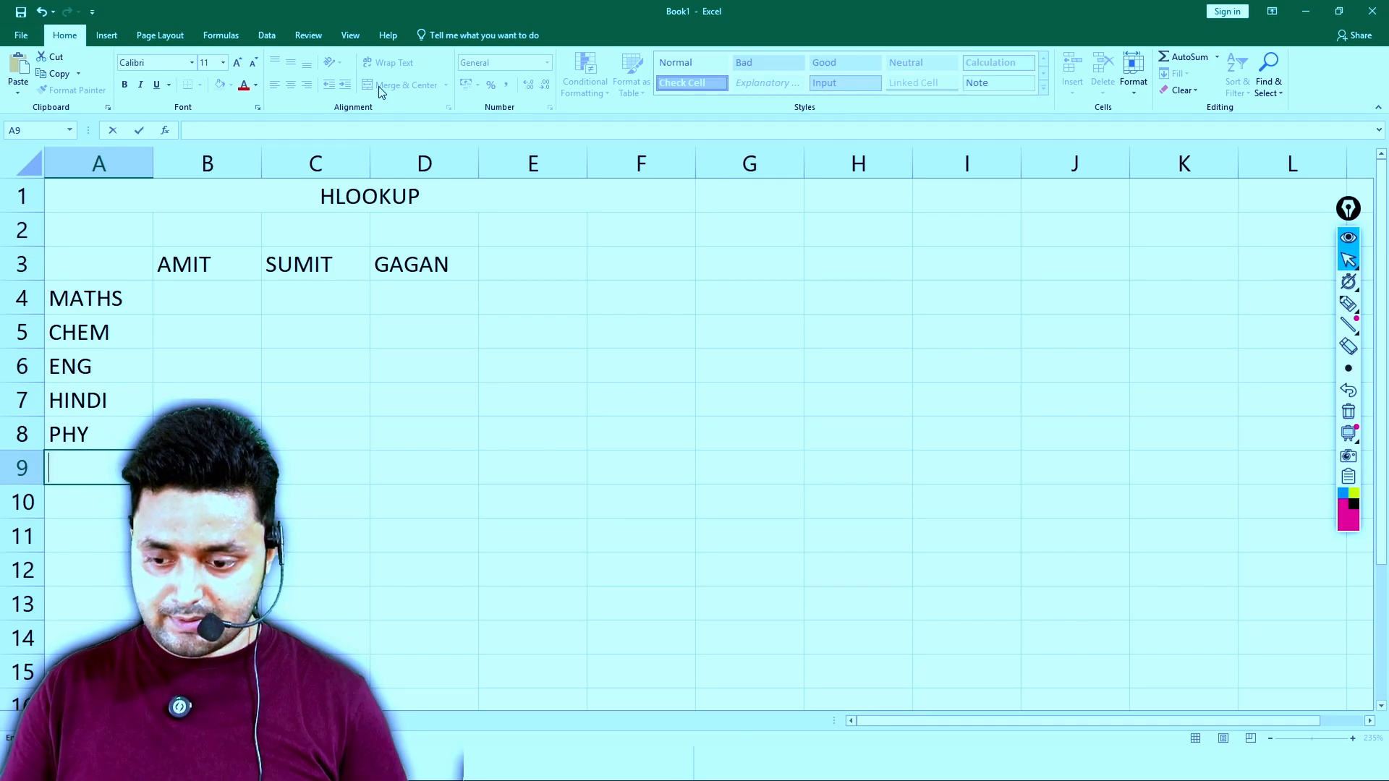
- Fill in the MATHS marks 89, 87 and 84 in cells B4 to D4
{"action": "key", "text": "Up"}
{"action": "key", "text": "Up"}
{"action": "key", "text": "Up"}
{"action": "key", "text": "Up"}
{"action": "key", "text": "Up"}
{"action": "key", "text": "Right"}
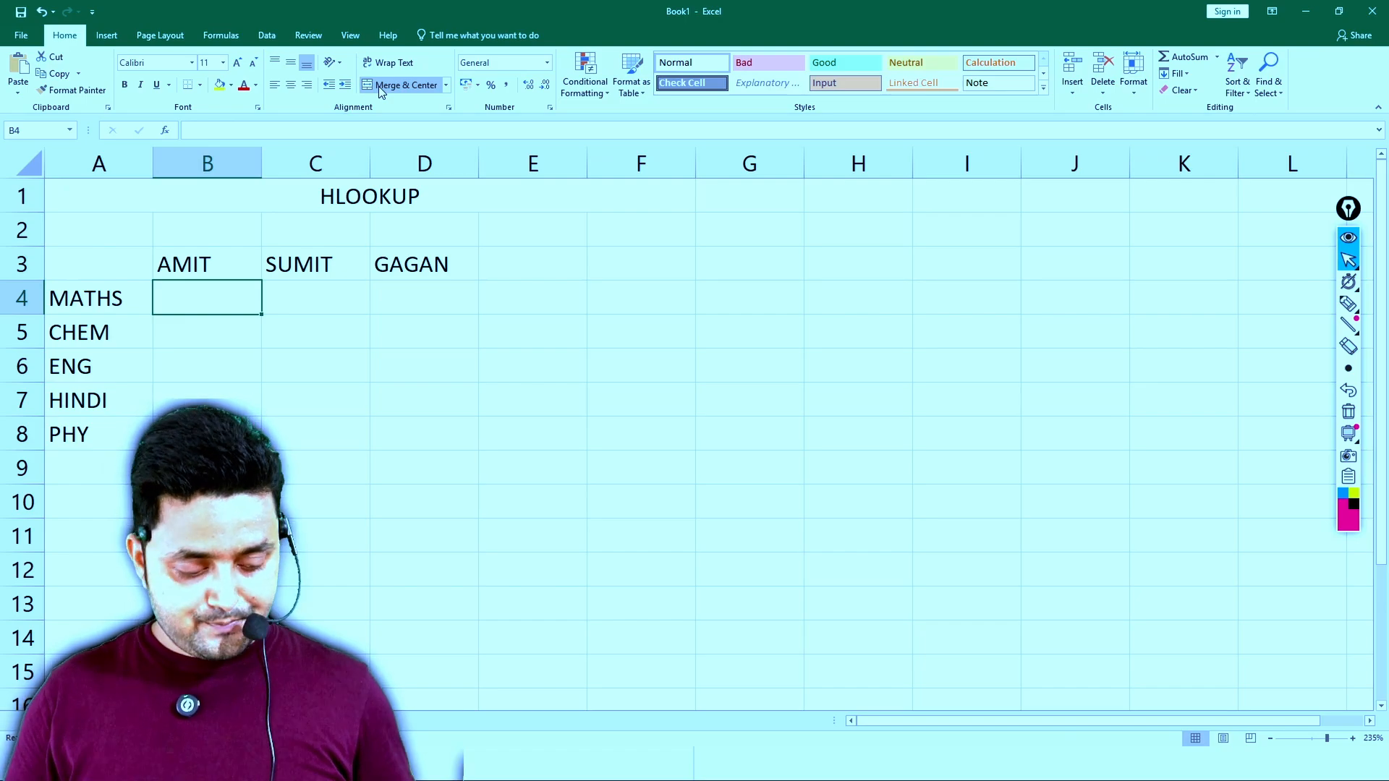
{"action": "type", "text": "89"}
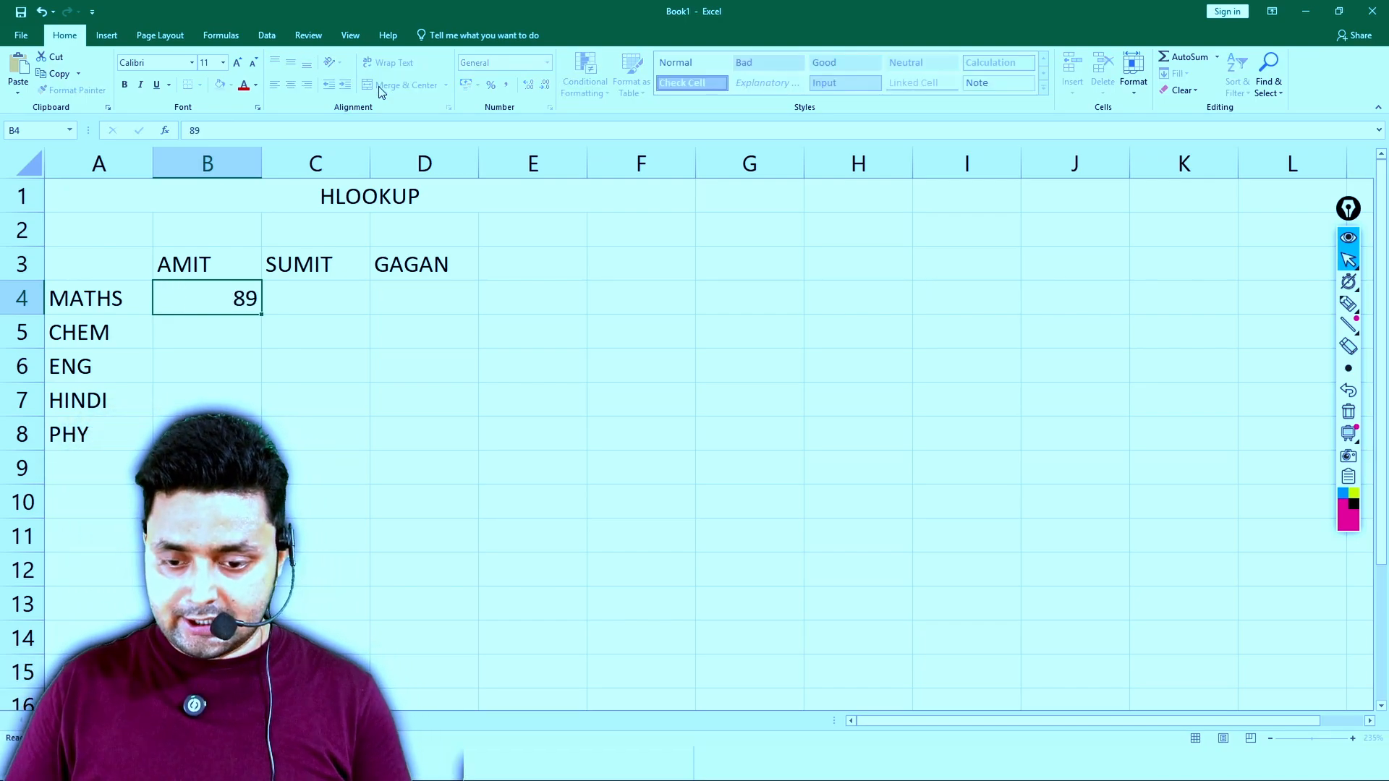
{"action": "key", "text": "Tab"}
{"action": "type", "text": "87"}
{"action": "key", "text": "Tab"}
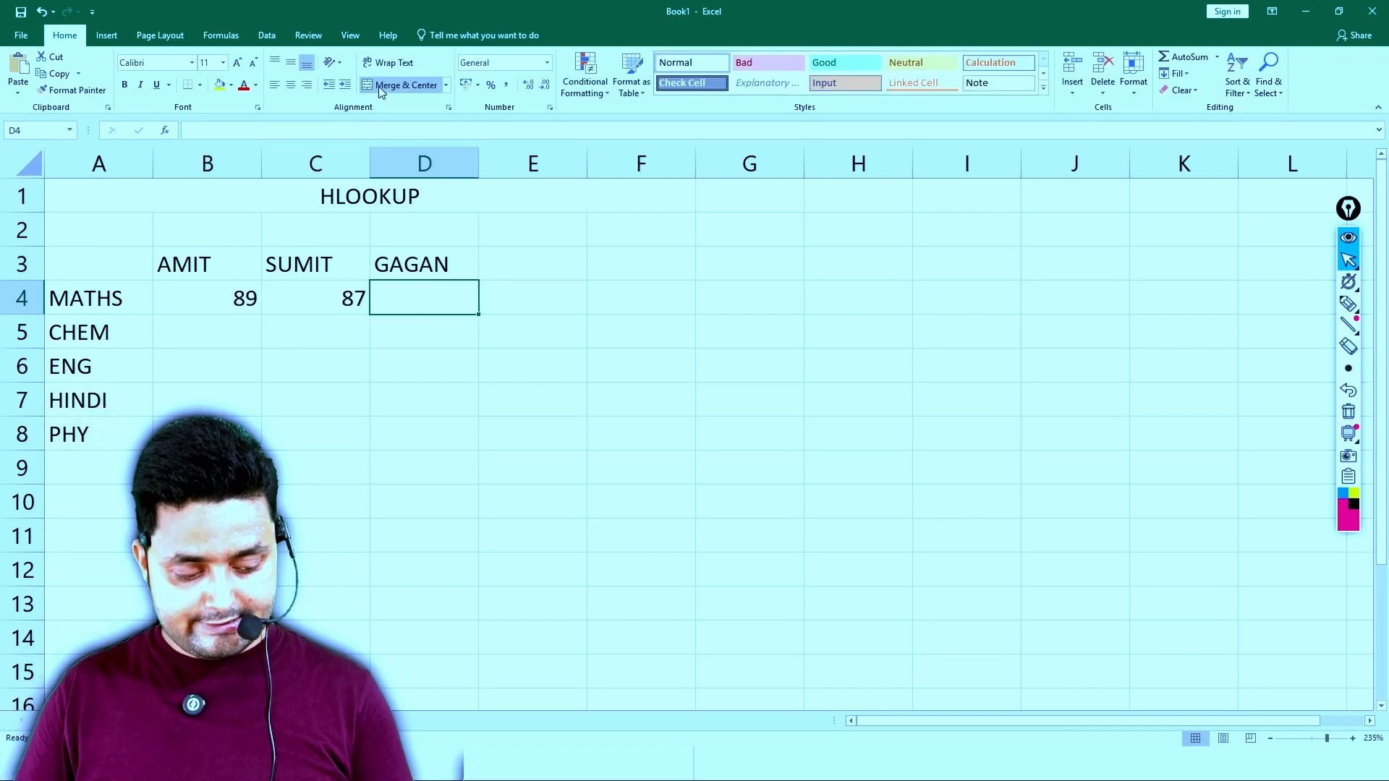
{"action": "type", "text": "84"}
{"action": "key", "text": "Return"}
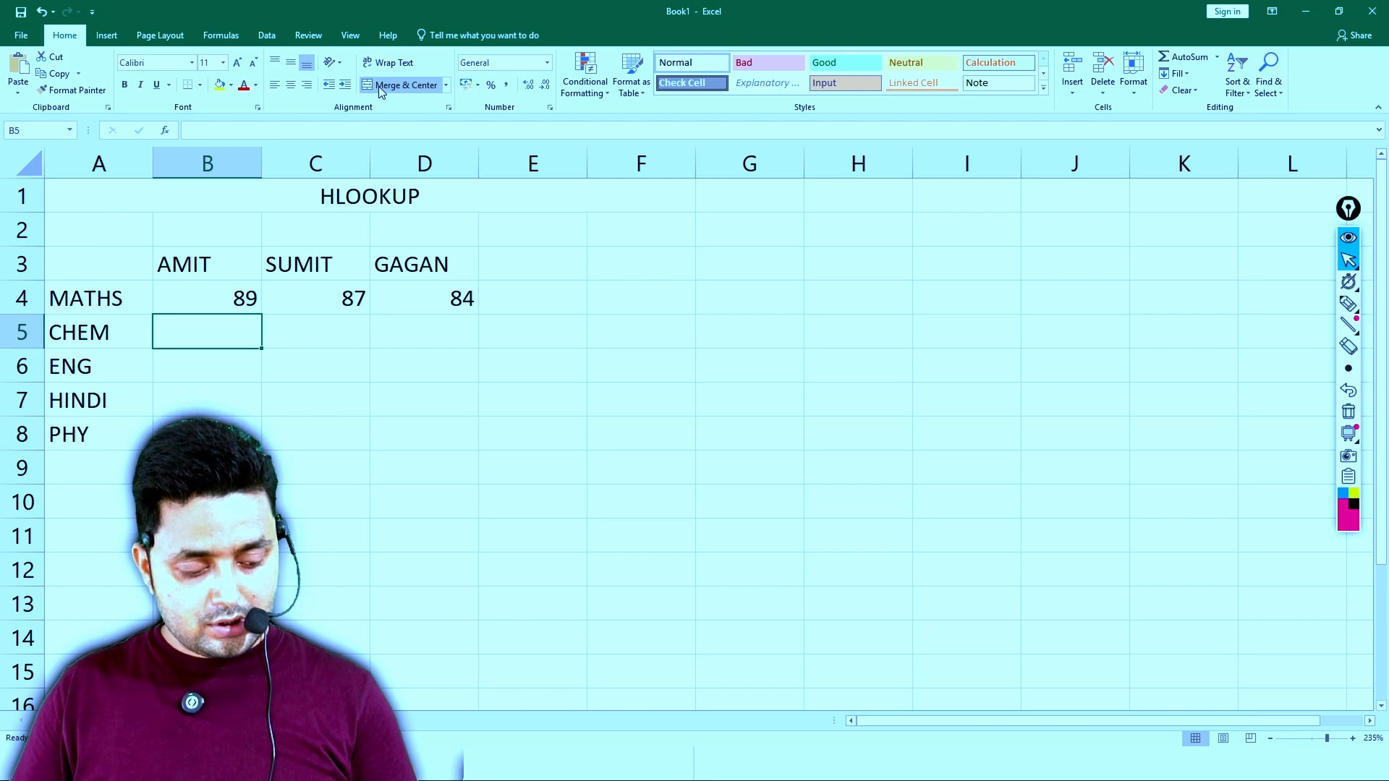
- Fill in the CHEM marks 89, 87 and 69 in cells B5 to D5
{"action": "type", "text": "89"}
{"action": "key", "text": "Tab"}
{"action": "type", "text": "87"}
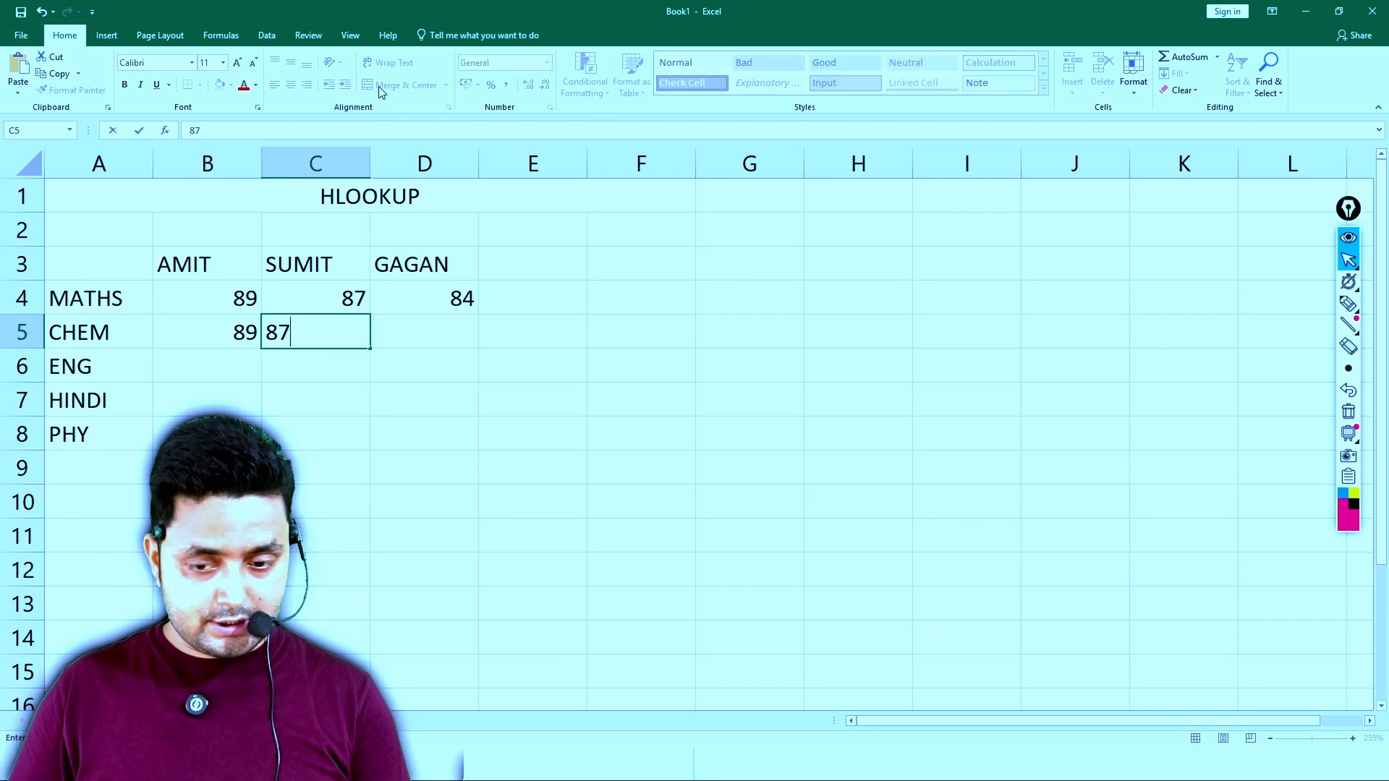
{"action": "key", "text": "Tab"}
{"action": "type", "text": "69"}
{"action": "key", "text": "Return"}
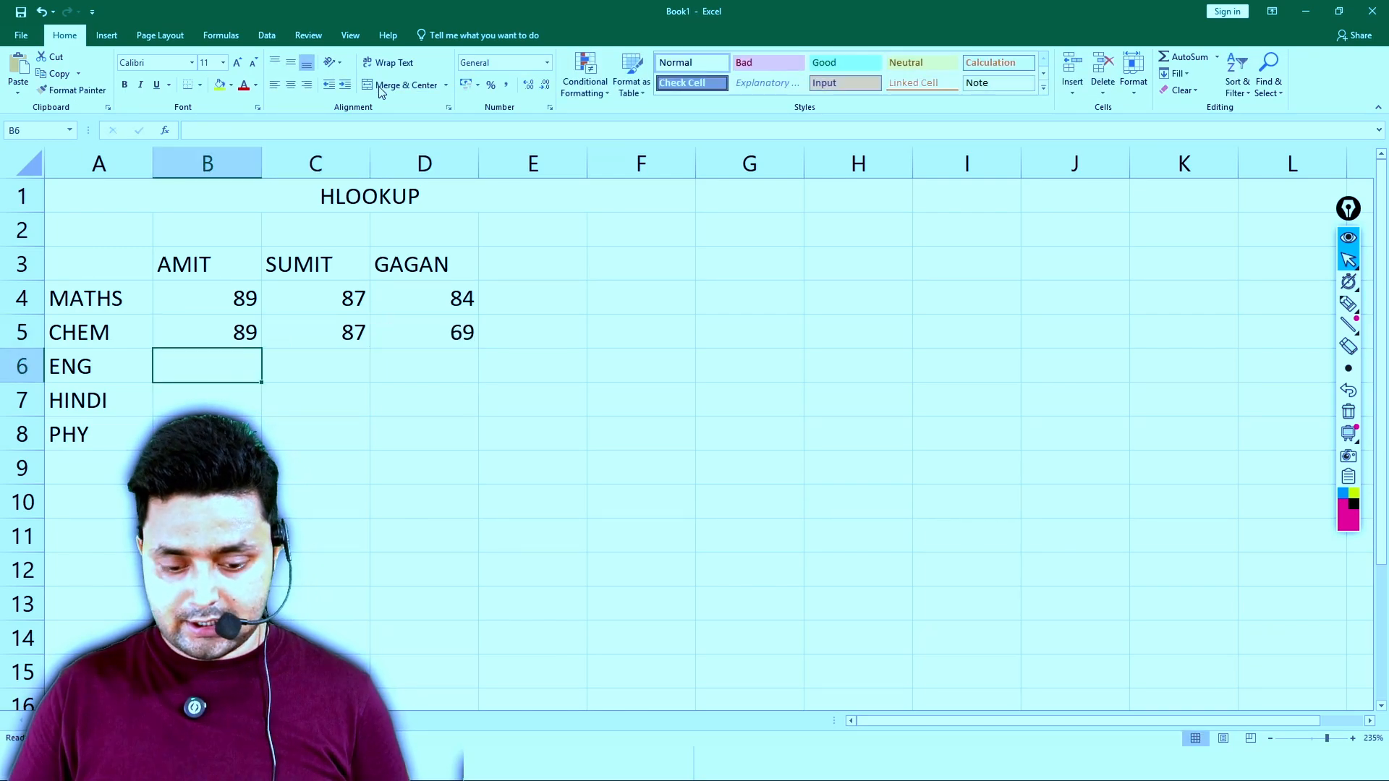
- Fill in the ENG marks 84, 85 and 45 in cells B6 to D6
{"action": "type", "text": "84"}
{"action": "key", "text": "Tab"}
{"action": "type", "text": "85"}
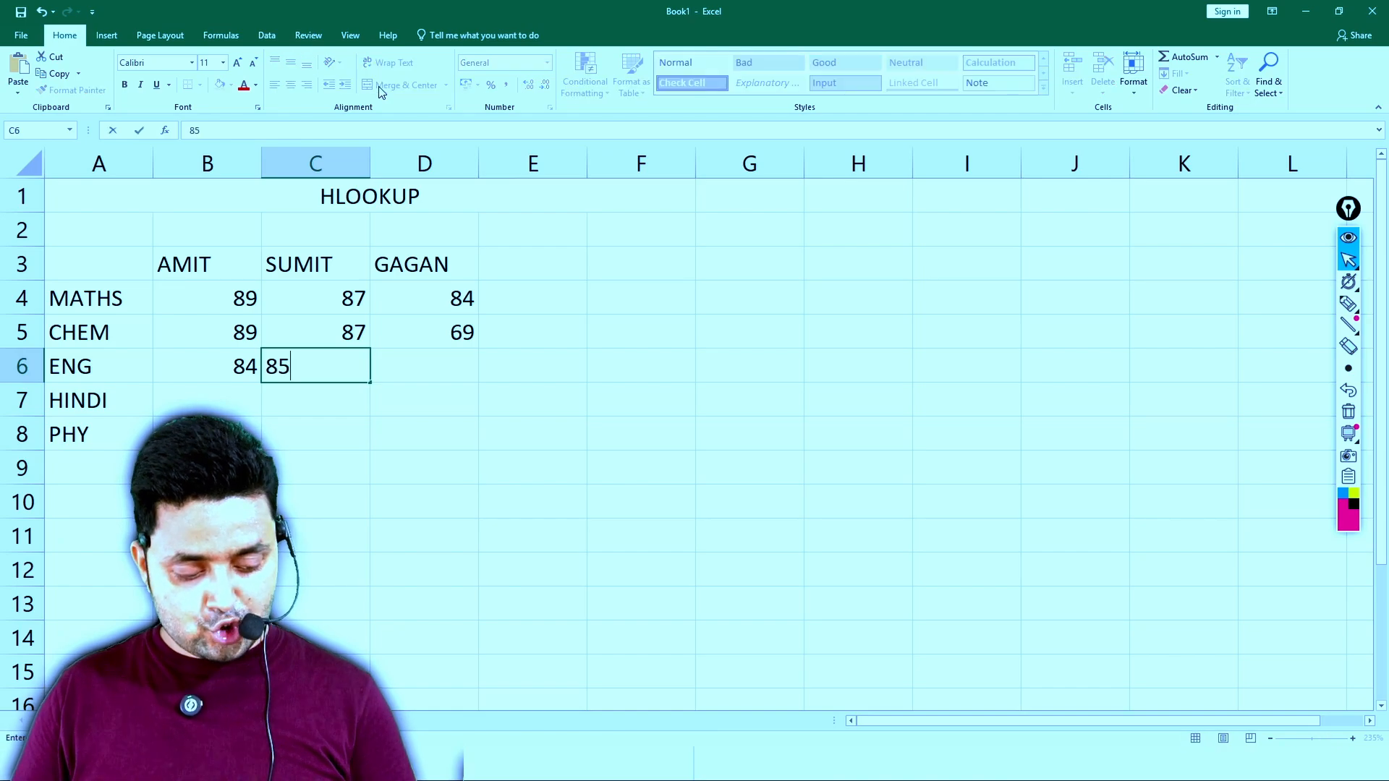
{"action": "key", "text": "Tab"}
{"action": "type", "text": "45"}
{"action": "key", "text": "Return"}
- Fill in the HINDI marks 87, 45 and 89 in cells B7 to D7
{"action": "type", "text": "87"}
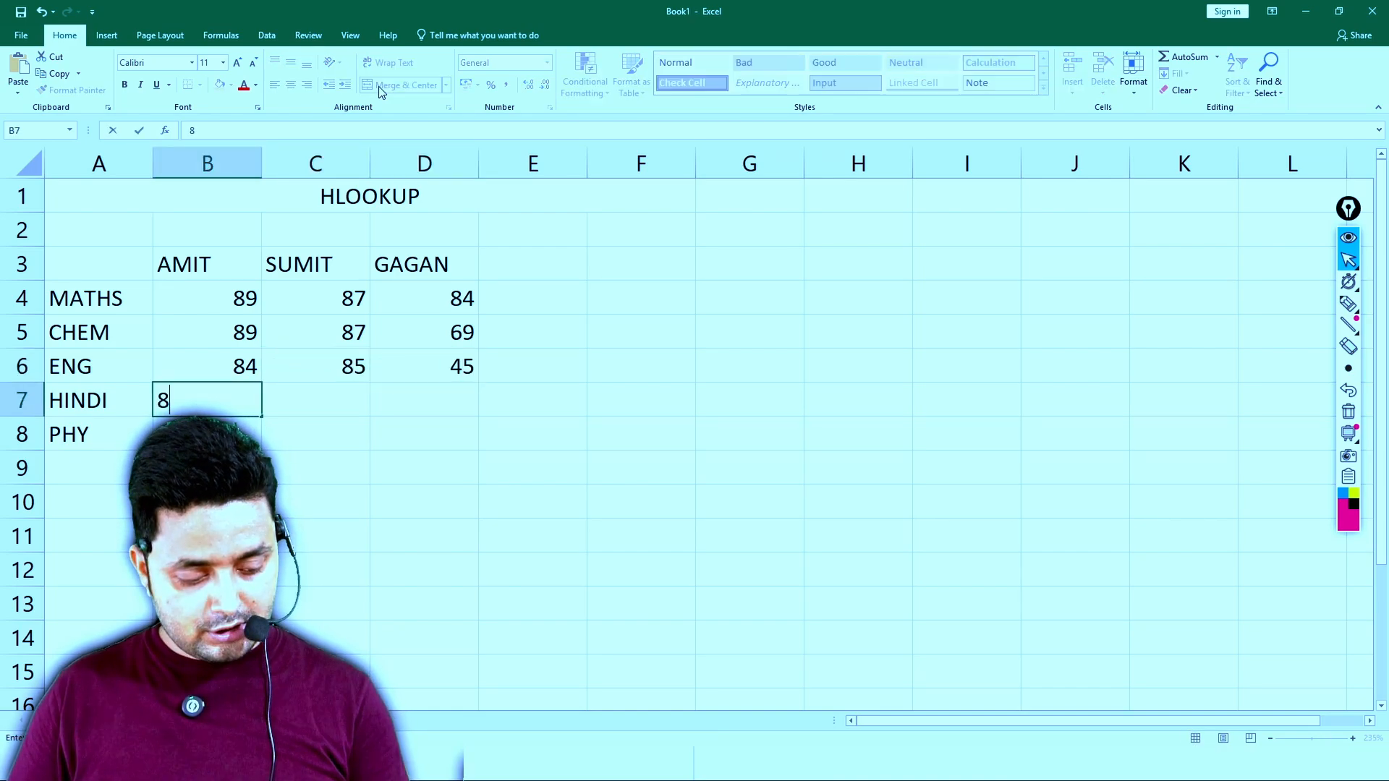
{"action": "key", "text": "Tab"}
{"action": "type", "text": "45"}
{"action": "key", "text": "Tab"}
{"action": "type", "text": "89"}
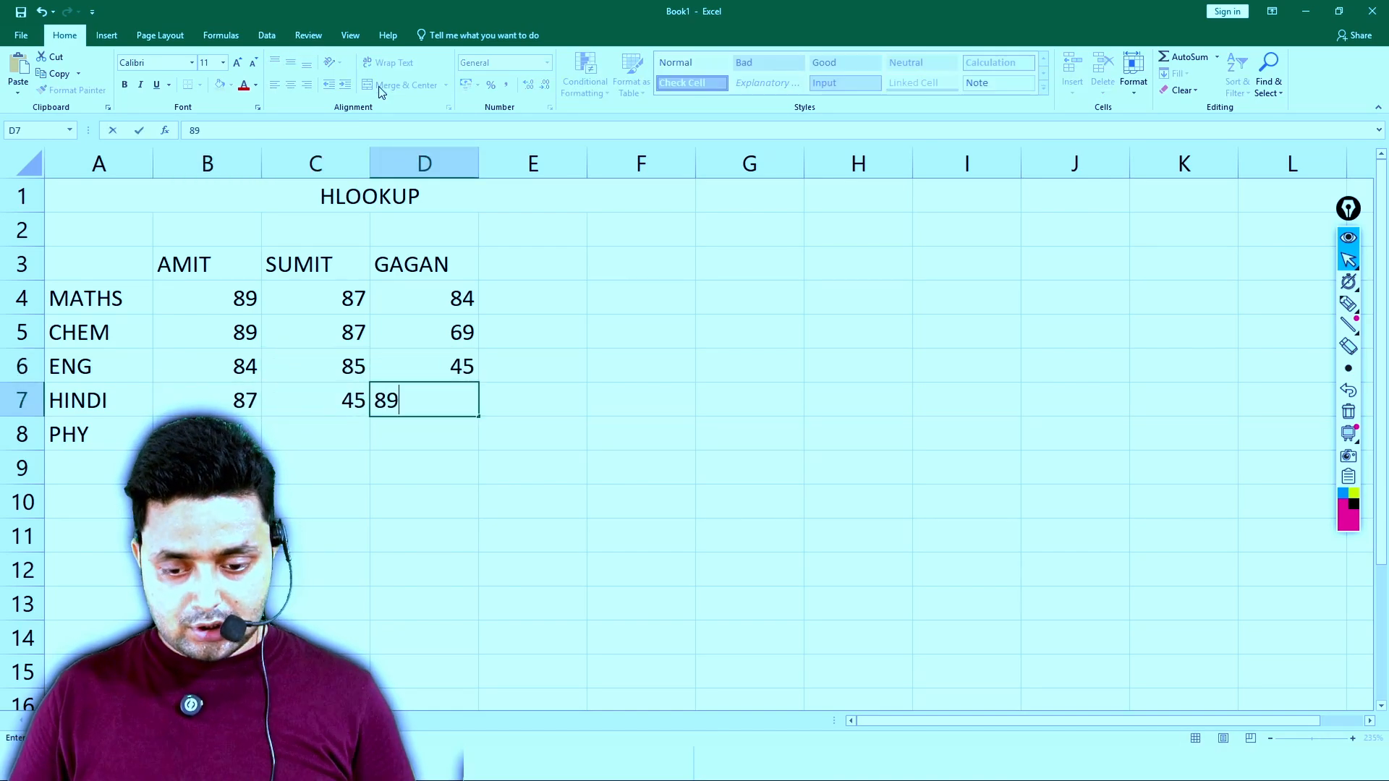
{"action": "key", "text": "Return"}
- Fill in the PHY marks 87, 89 and 85 in cells B8 to D8
{"action": "type", "text": "87"}
{"action": "key", "text": "Tab"}
{"action": "type", "text": "89"}
{"action": "key", "text": "Tab"}
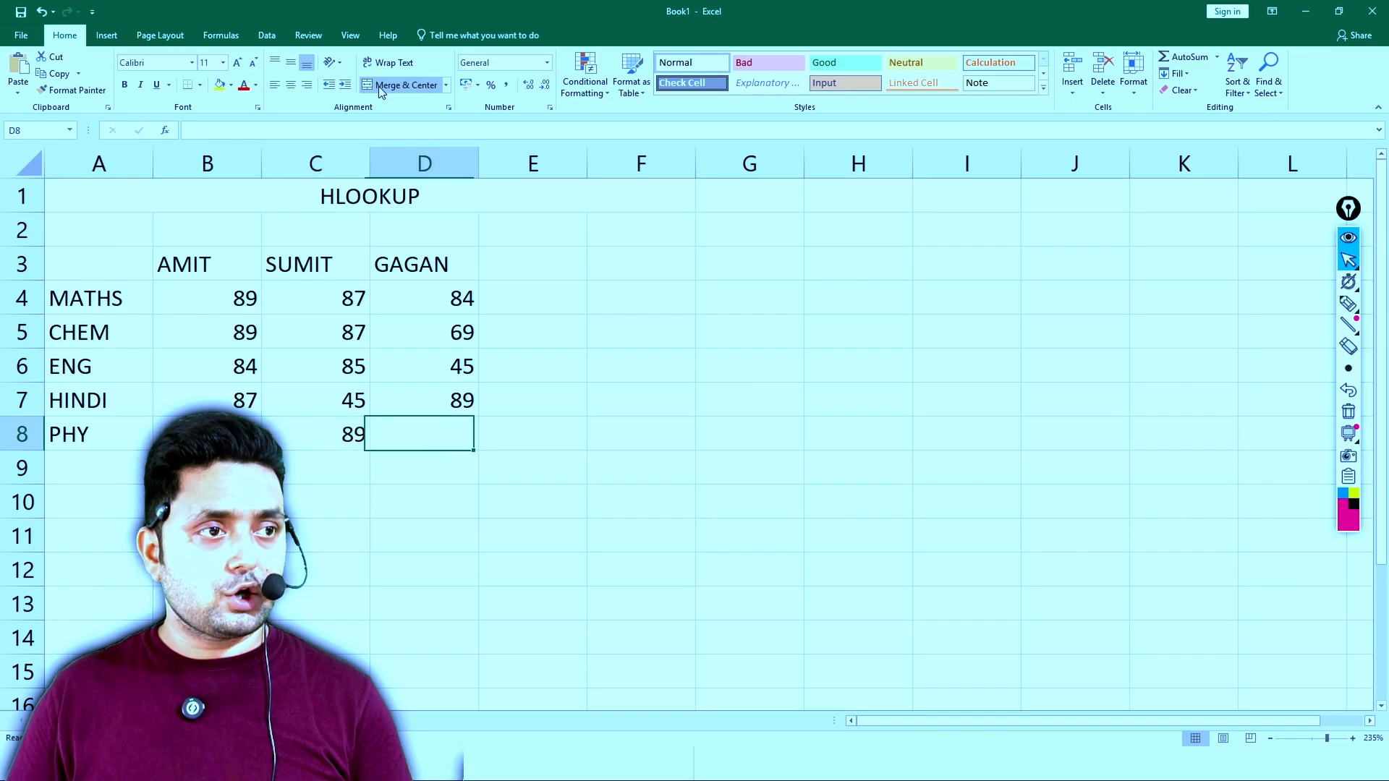
{"action": "type", "text": "85"}
{"action": "key", "text": "Return"}
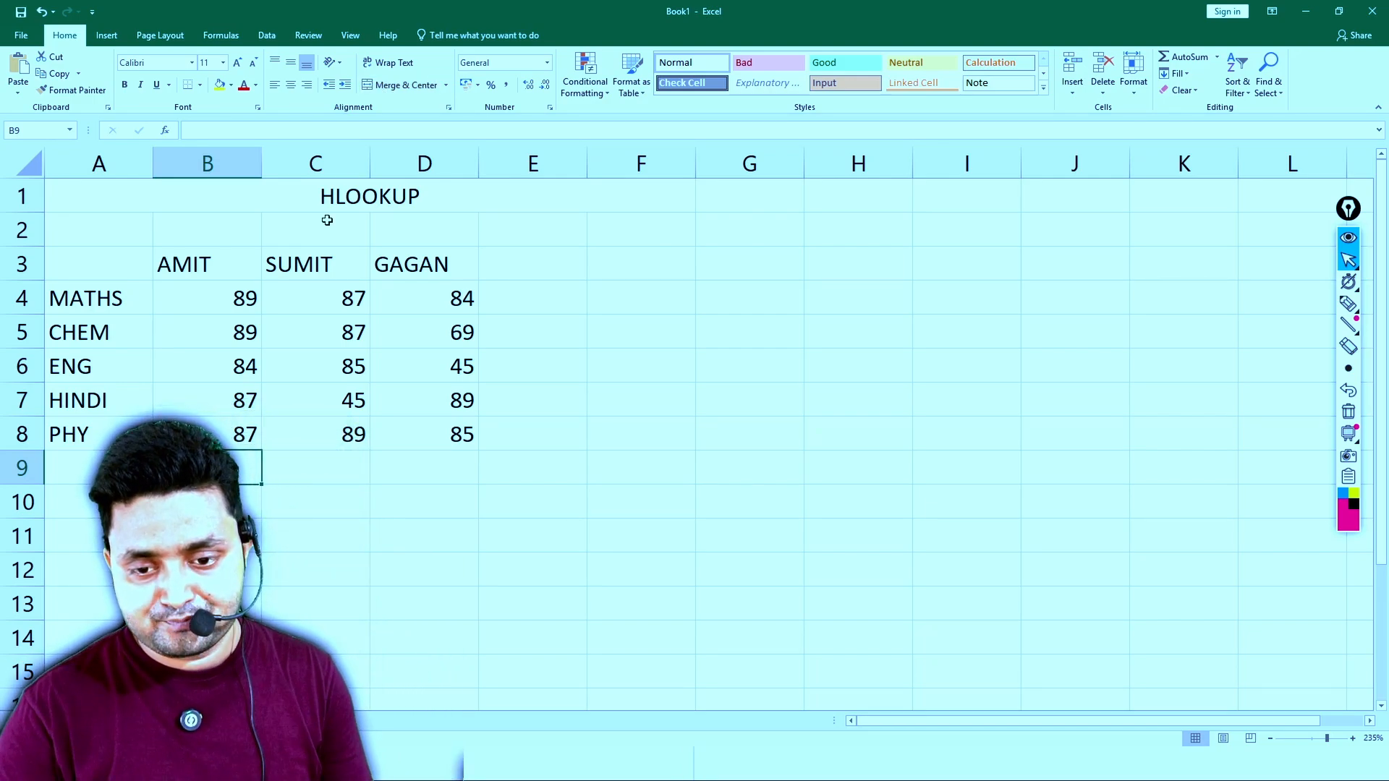
- Format the student name headers in B3:D3 with a yellow fill and bold red text
{"action": "left_click_drag", "start_coordinate": [198, 262], "coordinate": [393, 249]}
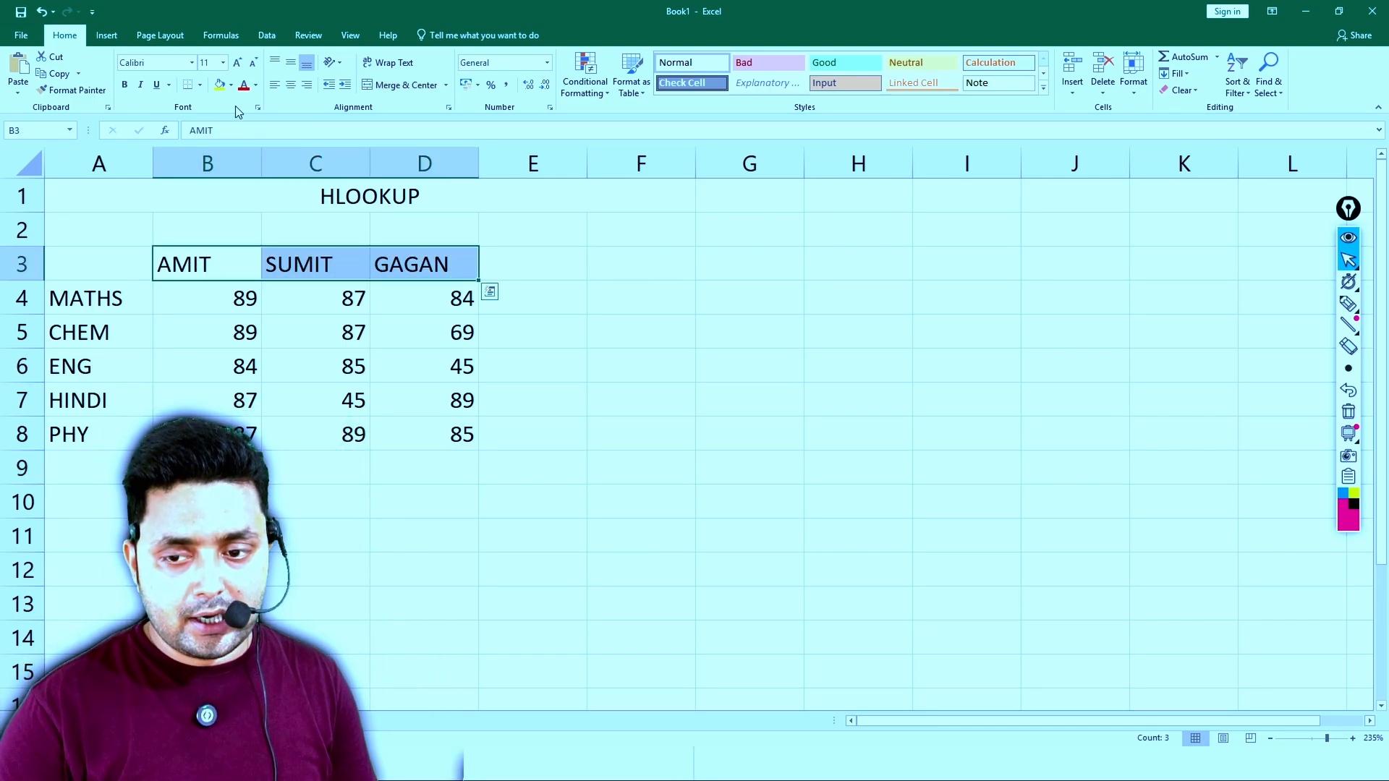
{"action": "left_click", "coordinate": [219, 85]}
{"action": "left_click", "coordinate": [256, 86]}
{"action": "left_click", "coordinate": [262, 201]}
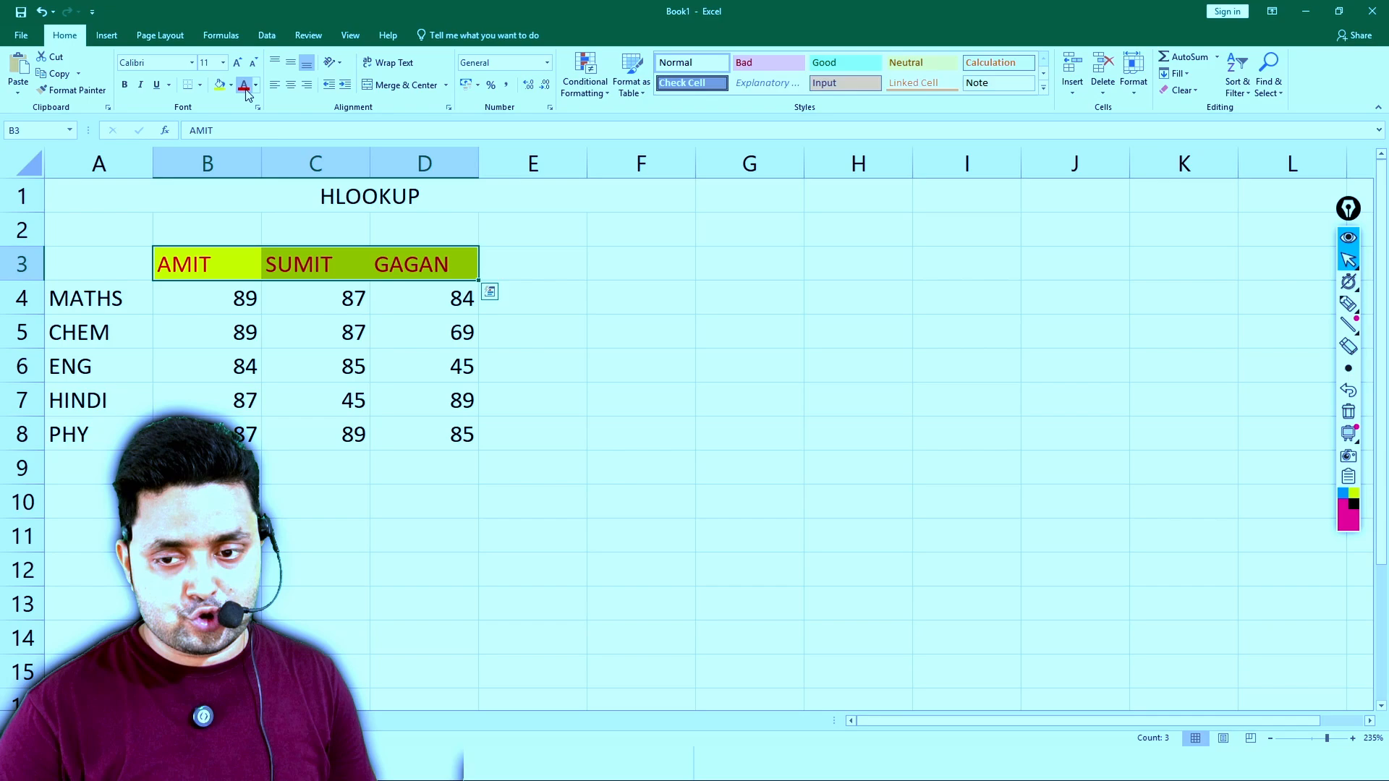
{"action": "left_click", "coordinate": [124, 84]}
- Give the subject labels in A4:A8 a light blue fill and bold italic text
{"action": "left_click_drag", "start_coordinate": [84, 289], "coordinate": [87, 433]}
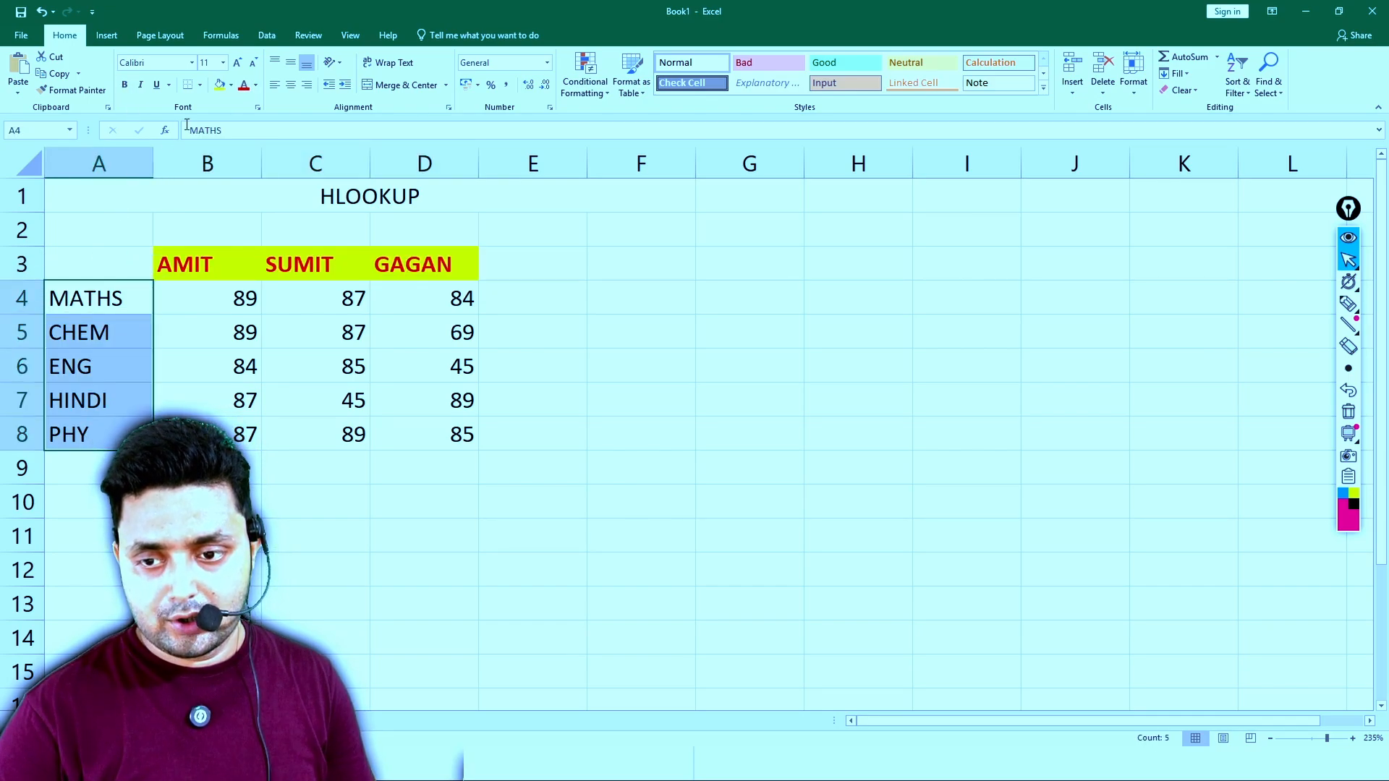
{"action": "left_click", "coordinate": [230, 84]}
{"action": "left_click", "coordinate": [318, 130]}
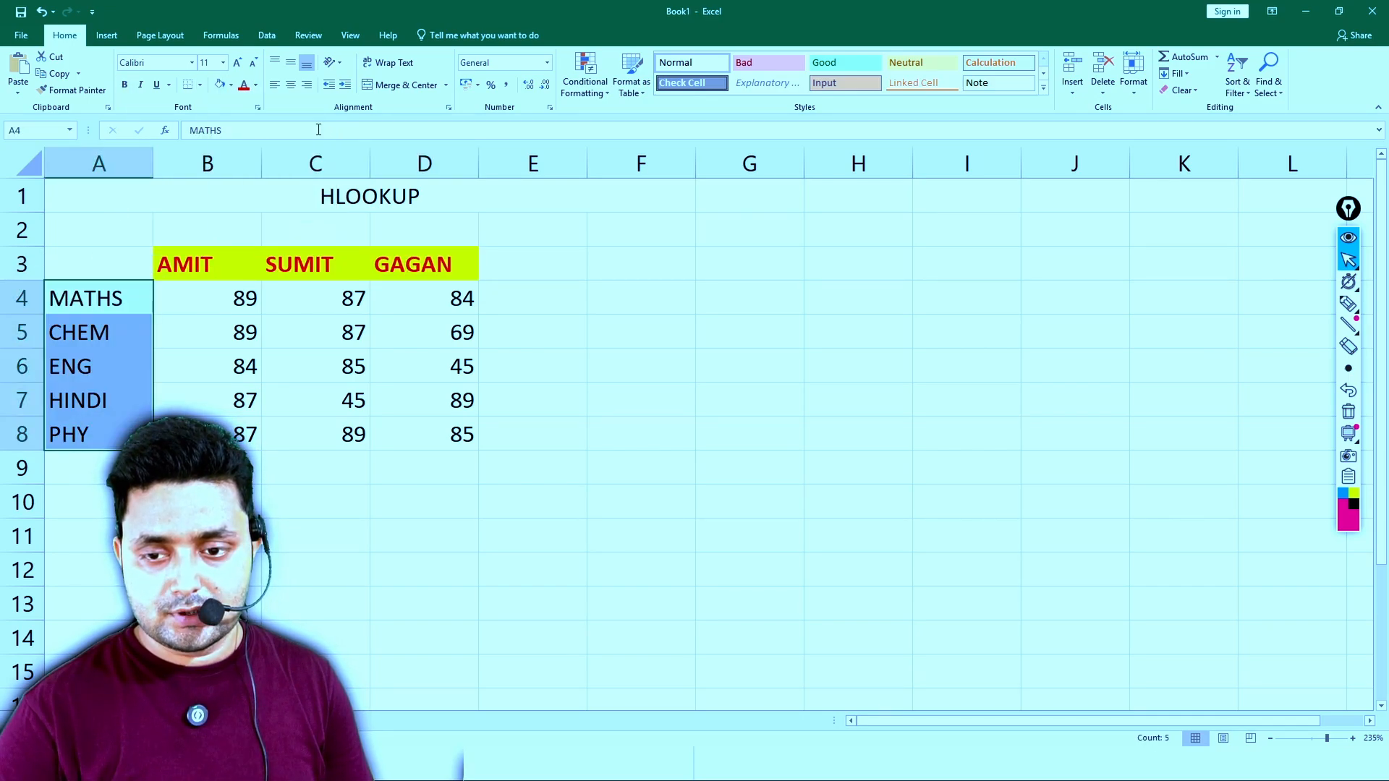
{"action": "left_click", "coordinate": [141, 85]}
{"action": "left_click", "coordinate": [125, 84]}
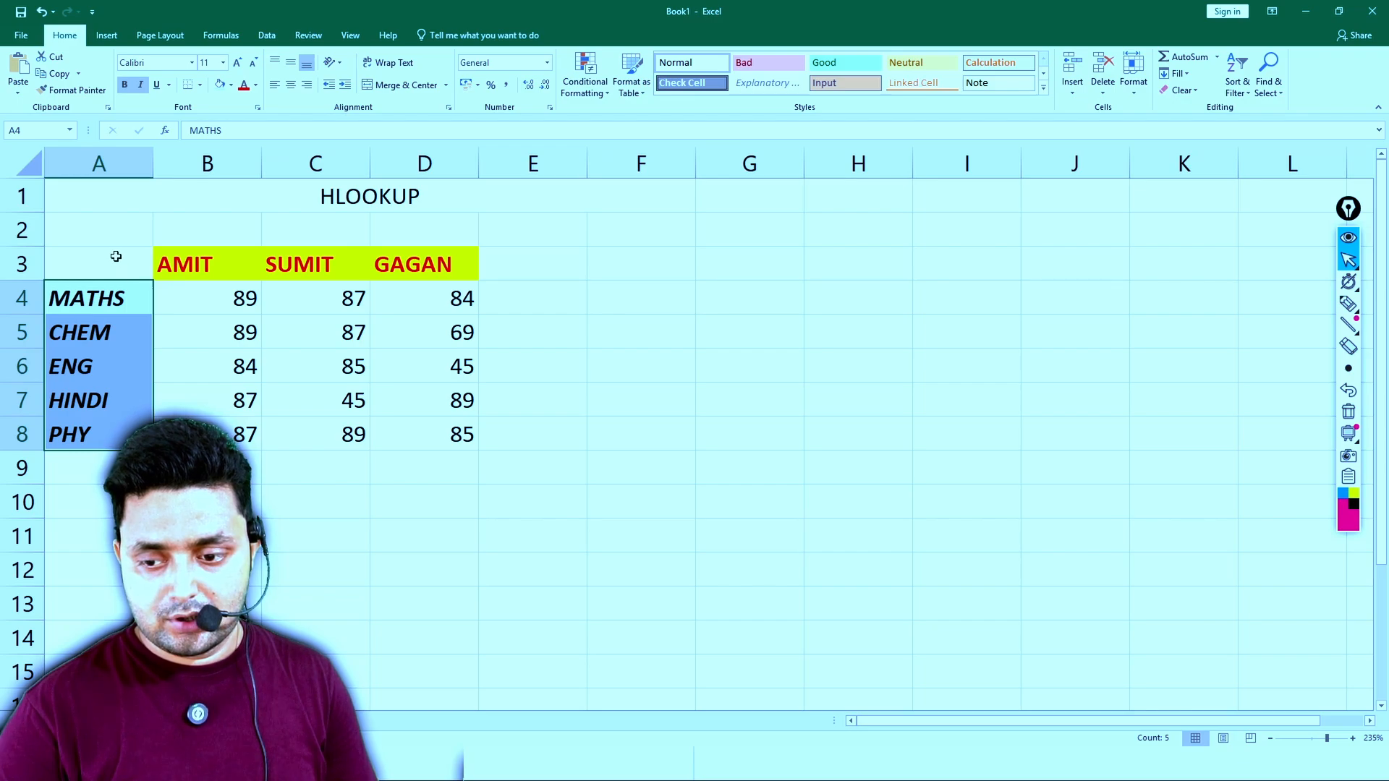
- Apply All Borders to the marks table in A3:D8
{"action": "left_click_drag", "start_coordinate": [116, 256], "coordinate": [462, 434]}
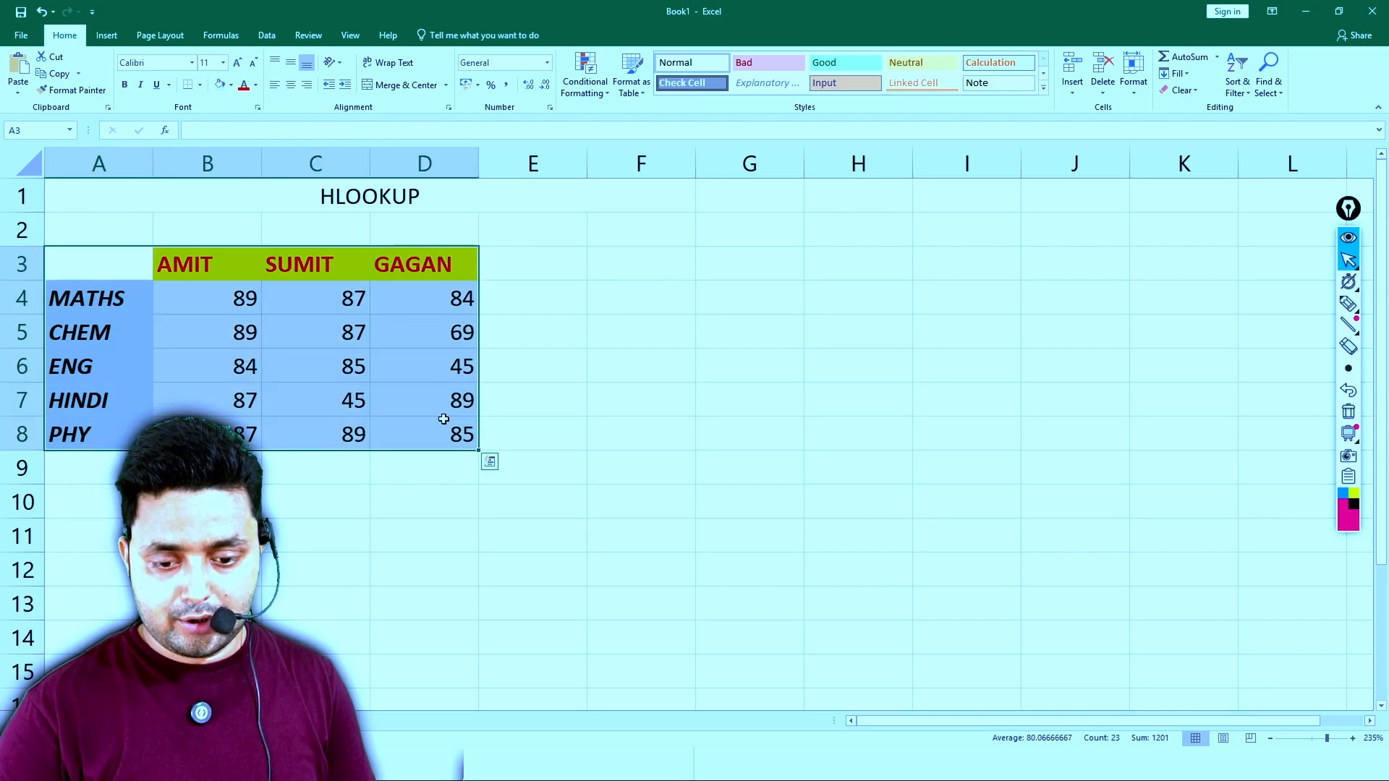
{"action": "left_click", "coordinate": [200, 85]}
{"action": "left_click", "coordinate": [246, 207]}
{"action": "left_click", "coordinate": [557, 290]}
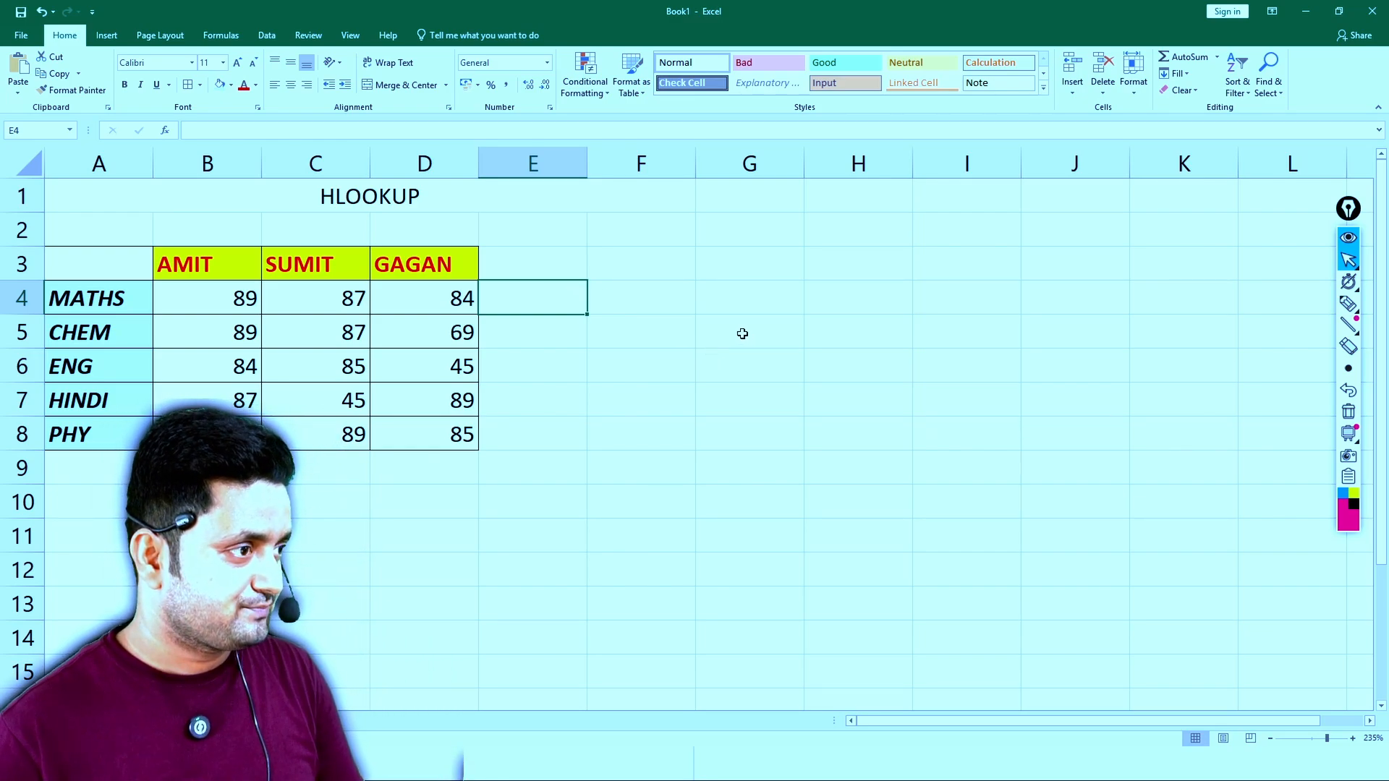
{"action": "left_click", "coordinate": [738, 334]}
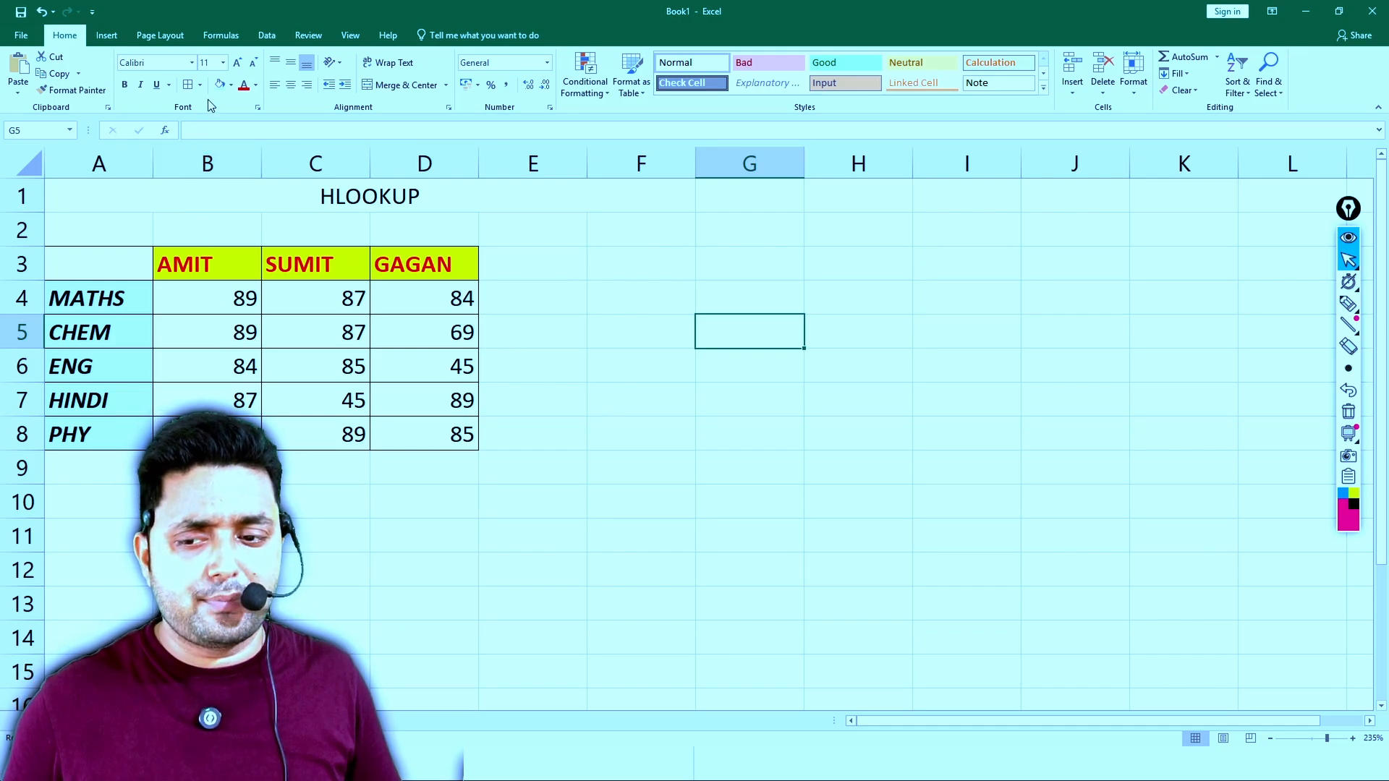
- Reapply the All Borders option to the same table range A3:D8
{"action": "left_click_drag", "start_coordinate": [108, 267], "coordinate": [405, 434]}
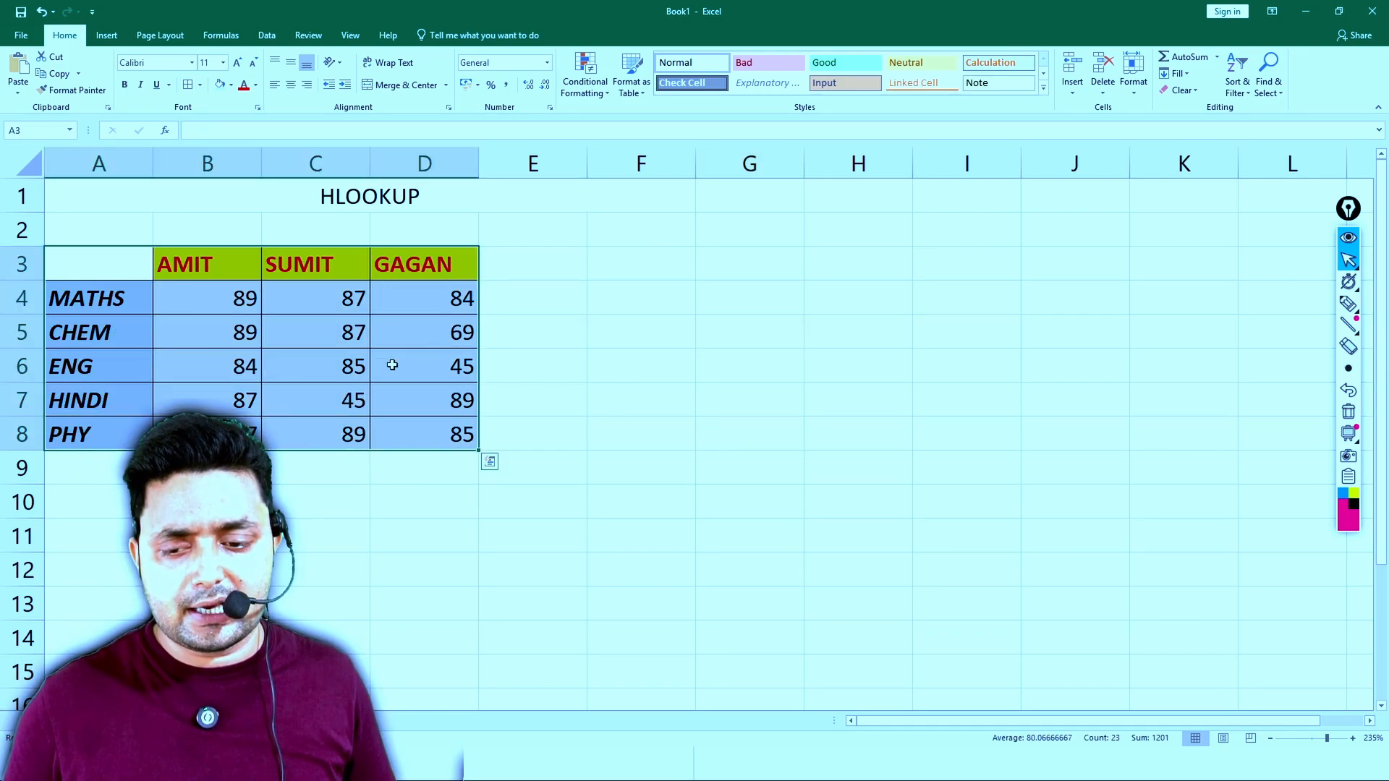
{"action": "left_click", "coordinate": [202, 85]}
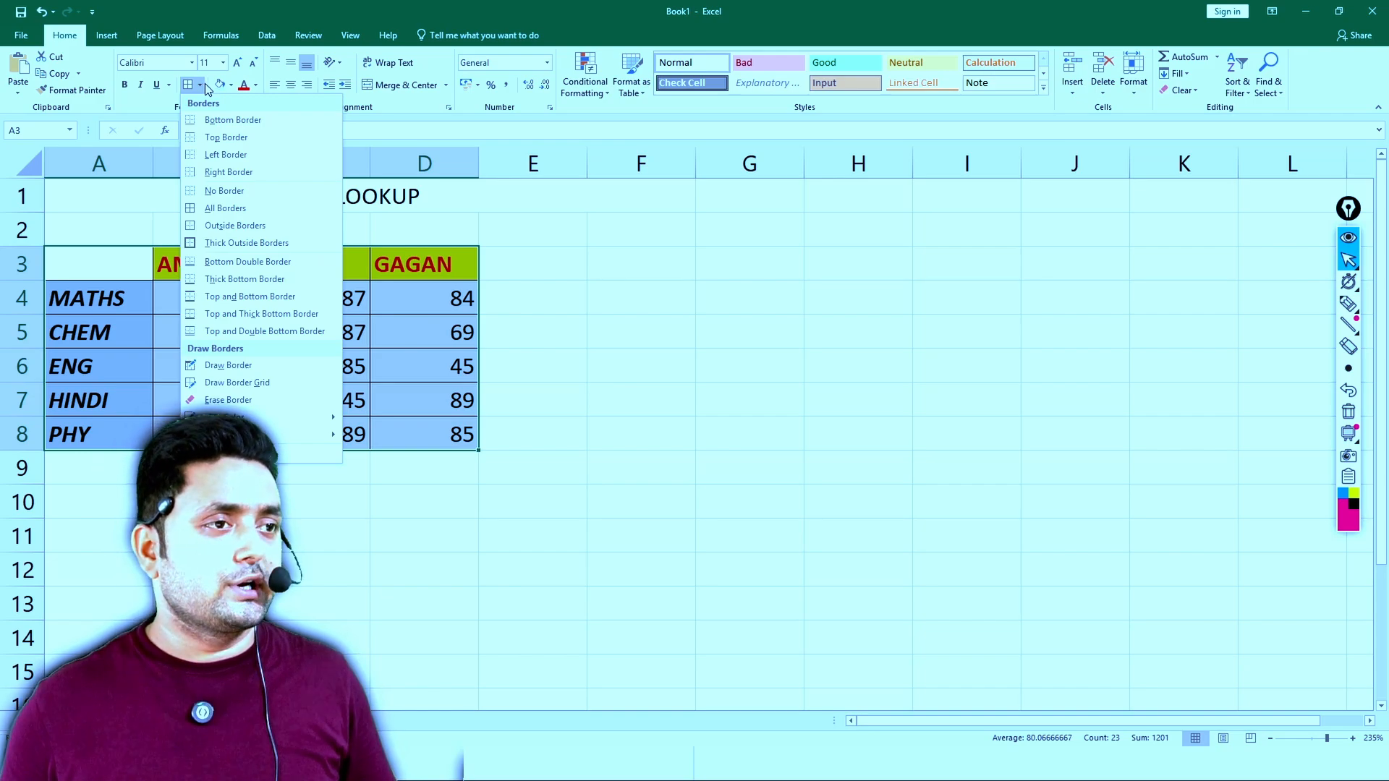
{"action": "left_click", "coordinate": [241, 209]}
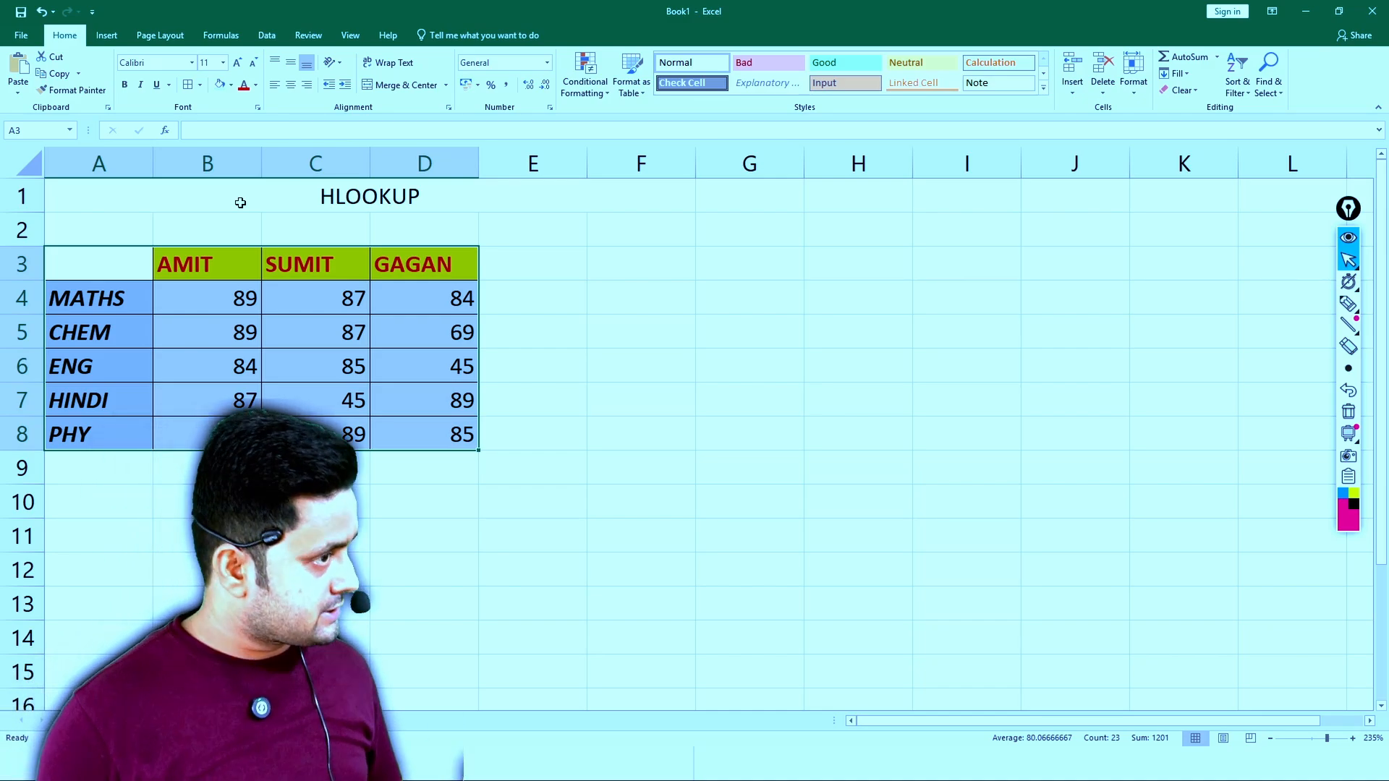
- Turn the worksheet gridlines off and on again to compare how the table looks
{"action": "left_click", "coordinate": [347, 37]}
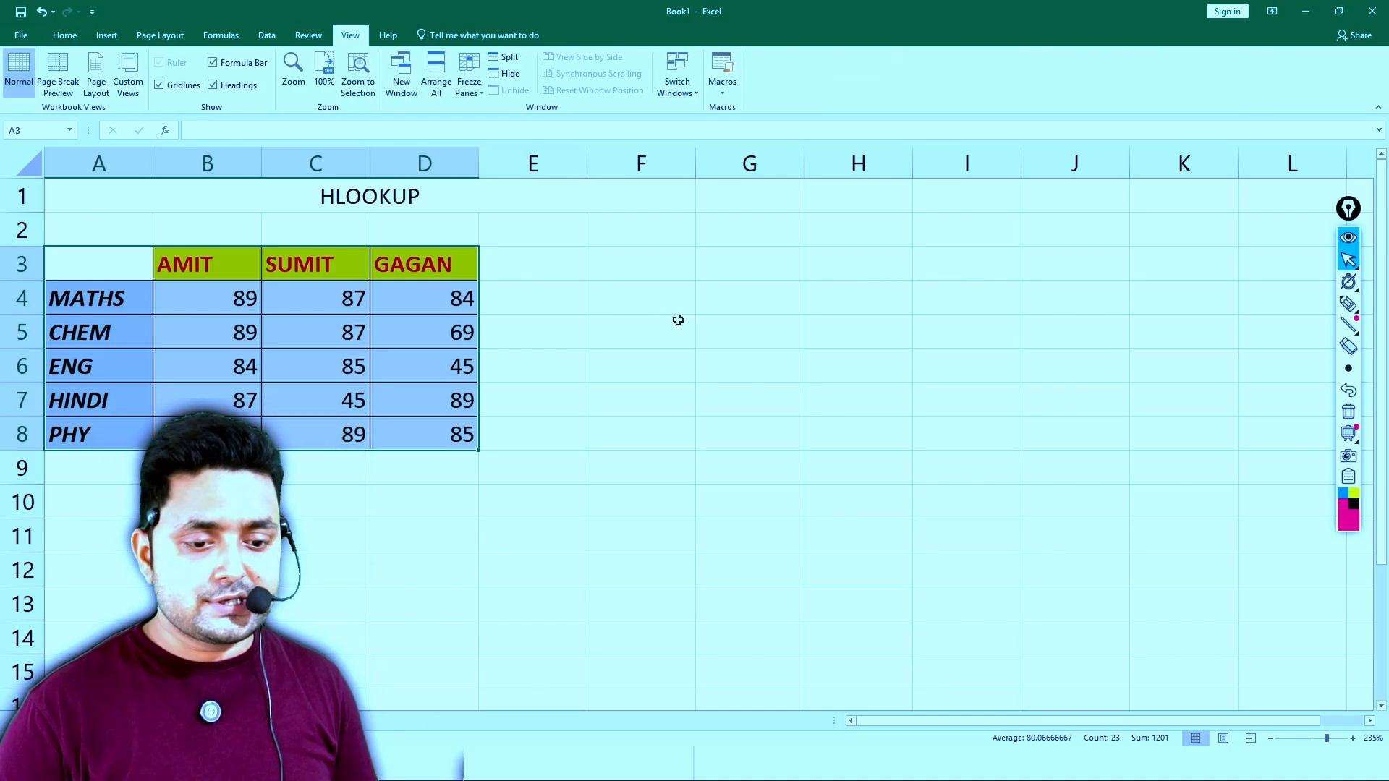
{"action": "left_click", "coordinate": [179, 93]}
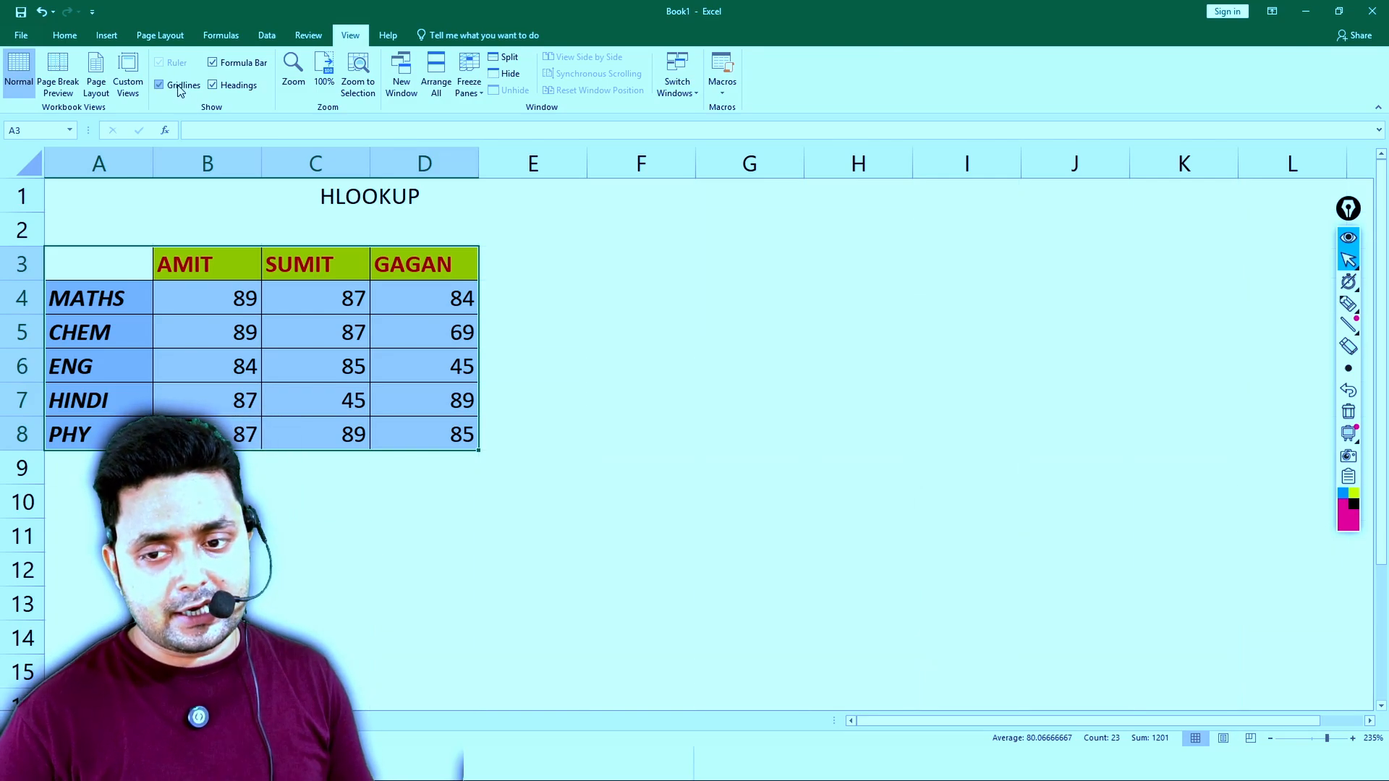
{"action": "left_click", "coordinate": [180, 89]}
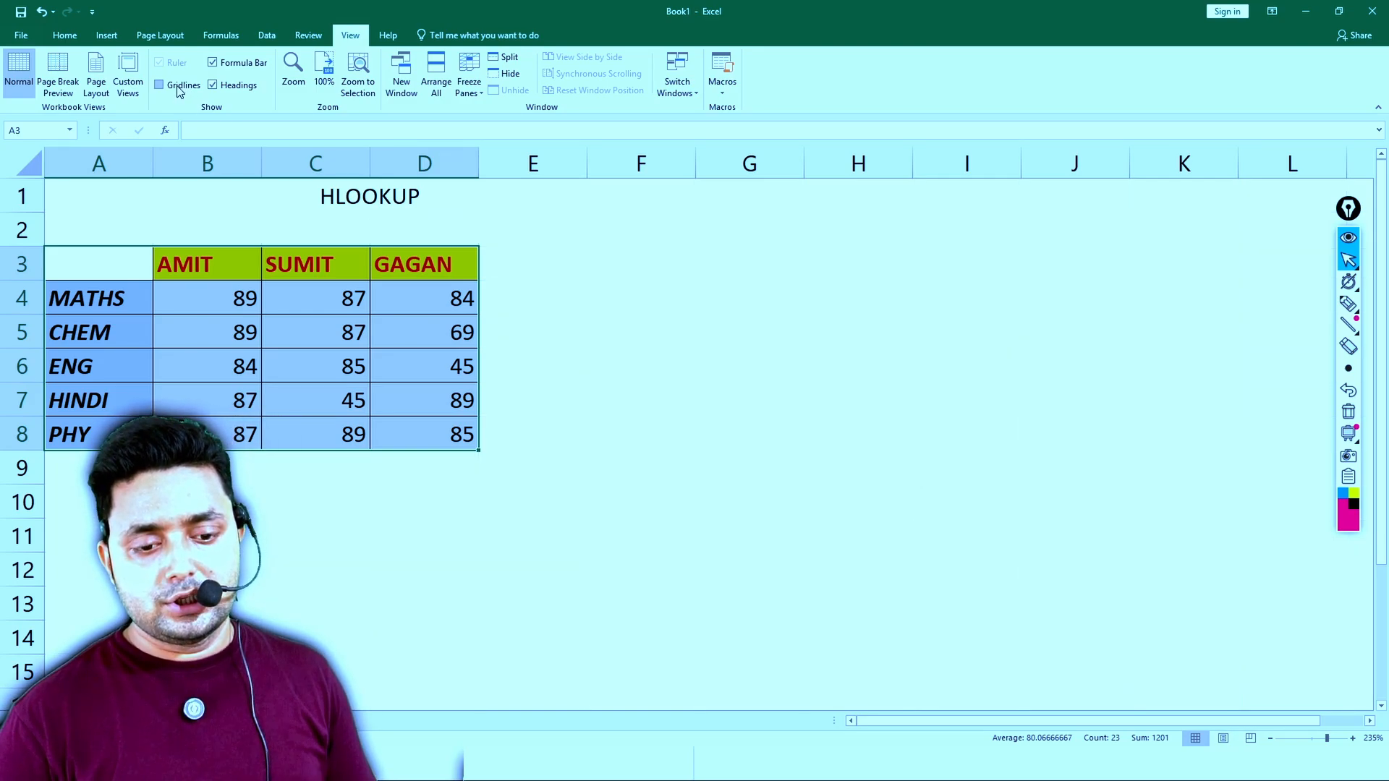
{"action": "left_click", "coordinate": [180, 89]}
{"action": "left_click", "coordinate": [64, 36]}
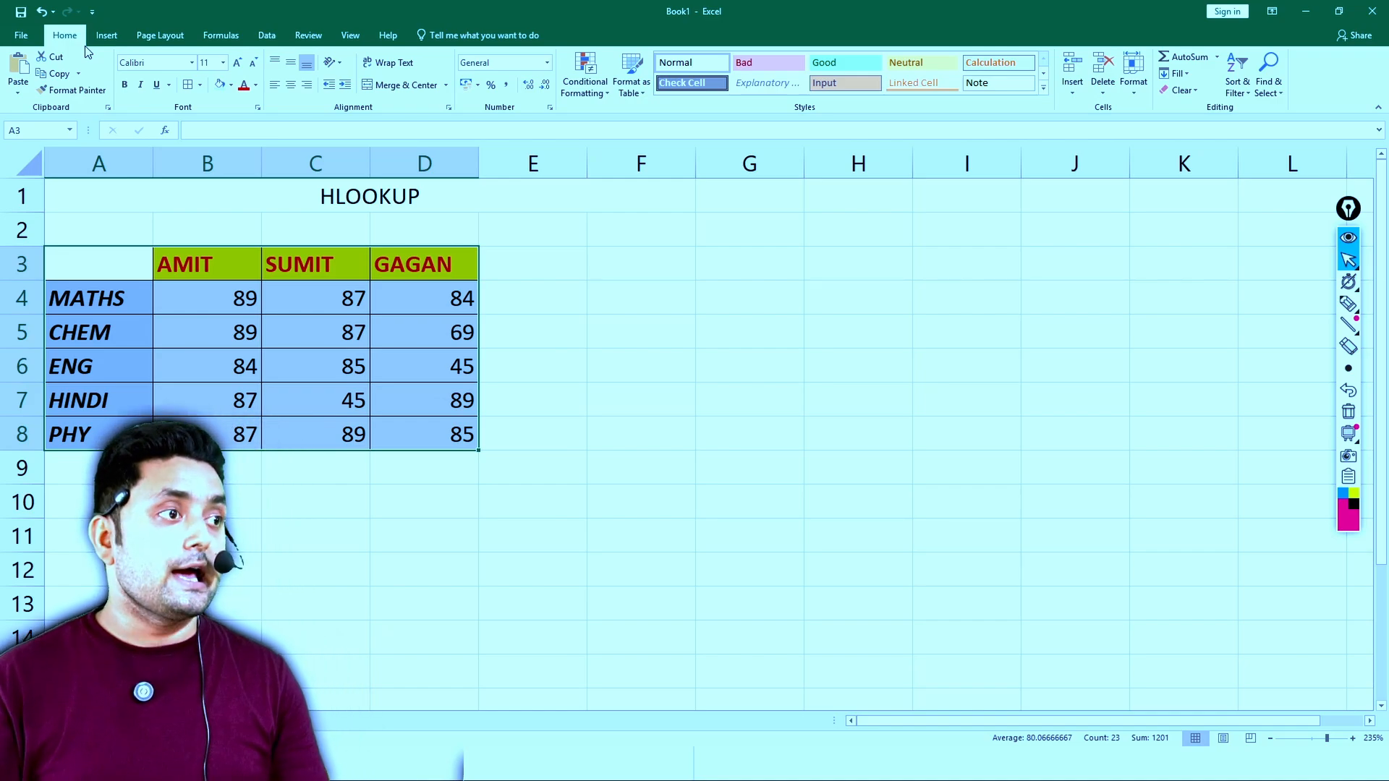
- Remove the italic formatting from the subject labels in A4:A8
{"action": "left_click", "coordinate": [115, 298]}
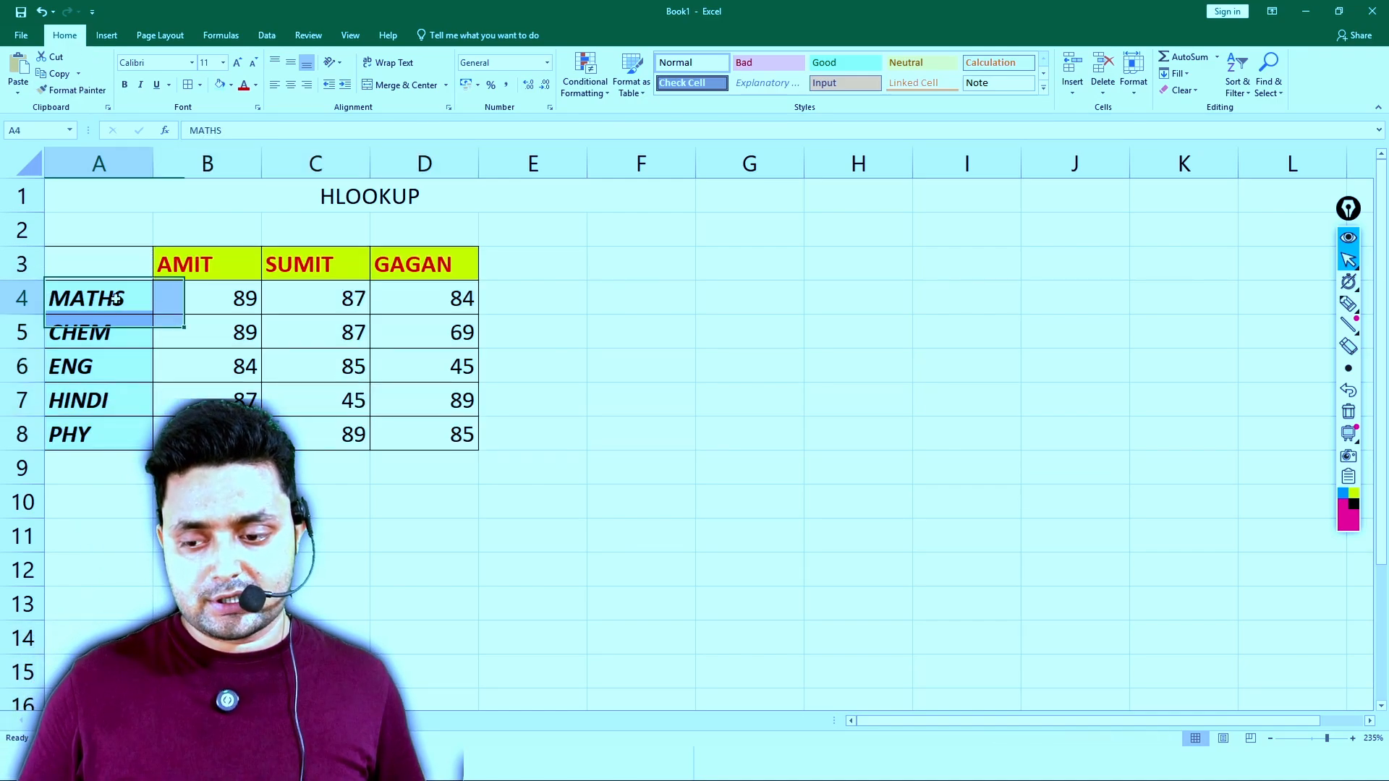
{"action": "left_click", "coordinate": [118, 431], "text": "shift"}
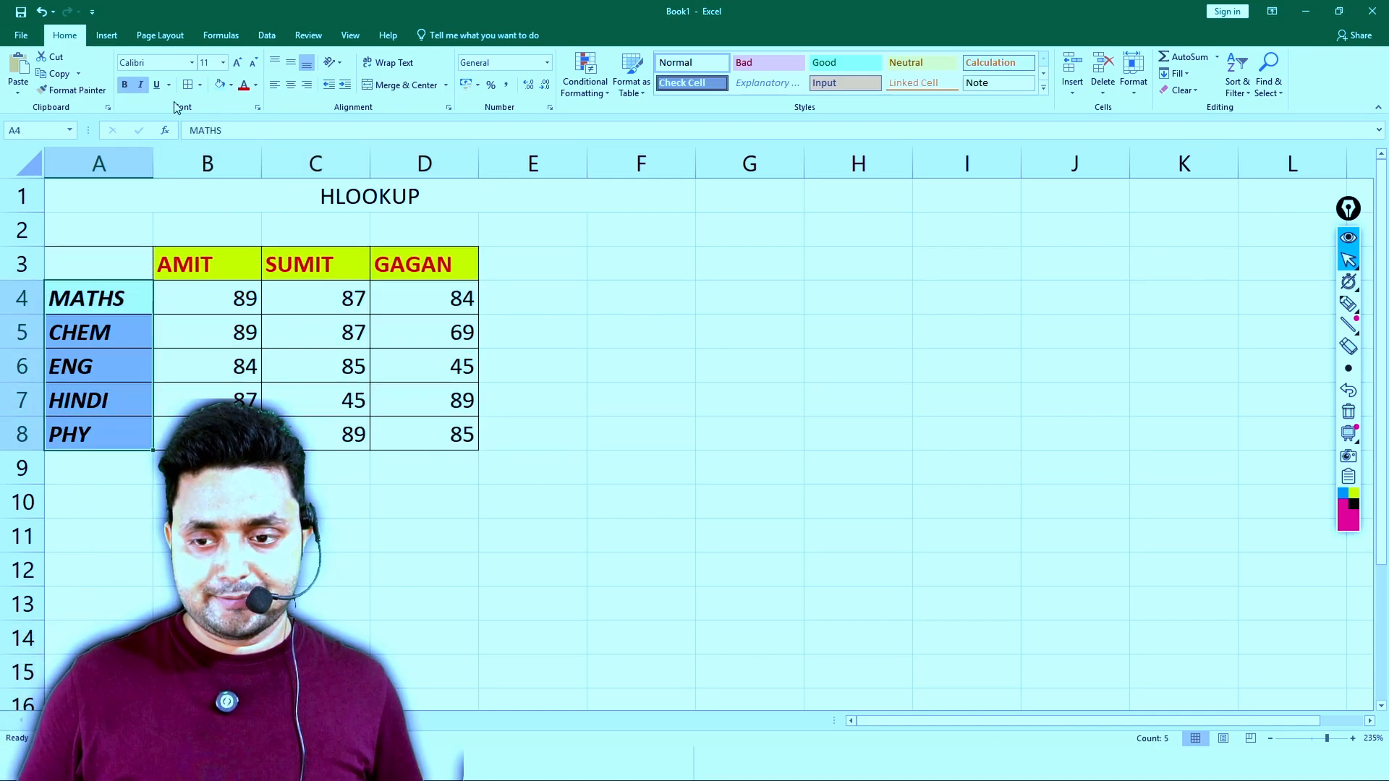
{"action": "left_click", "coordinate": [140, 85]}
{"action": "left_click", "coordinate": [513, 253]}
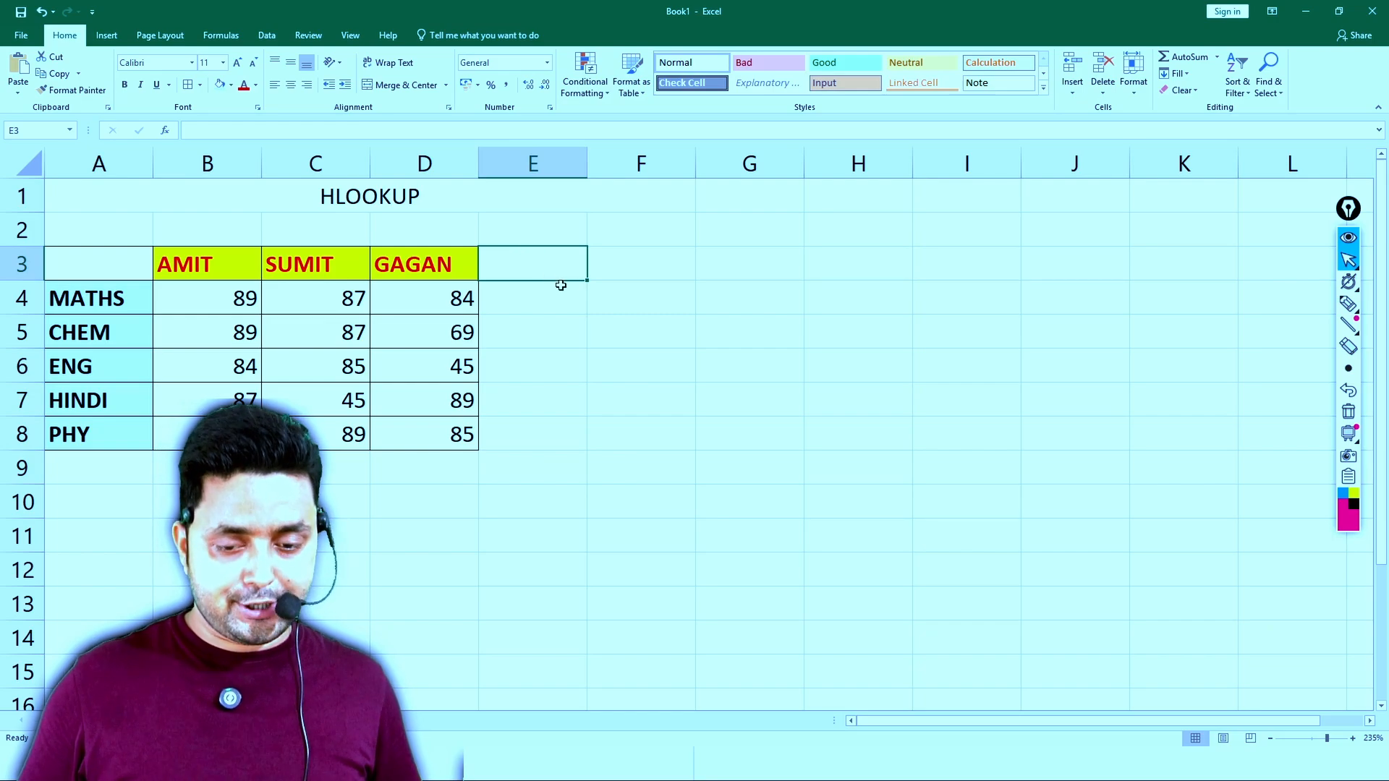
{"action": "left_click", "coordinate": [705, 324]}
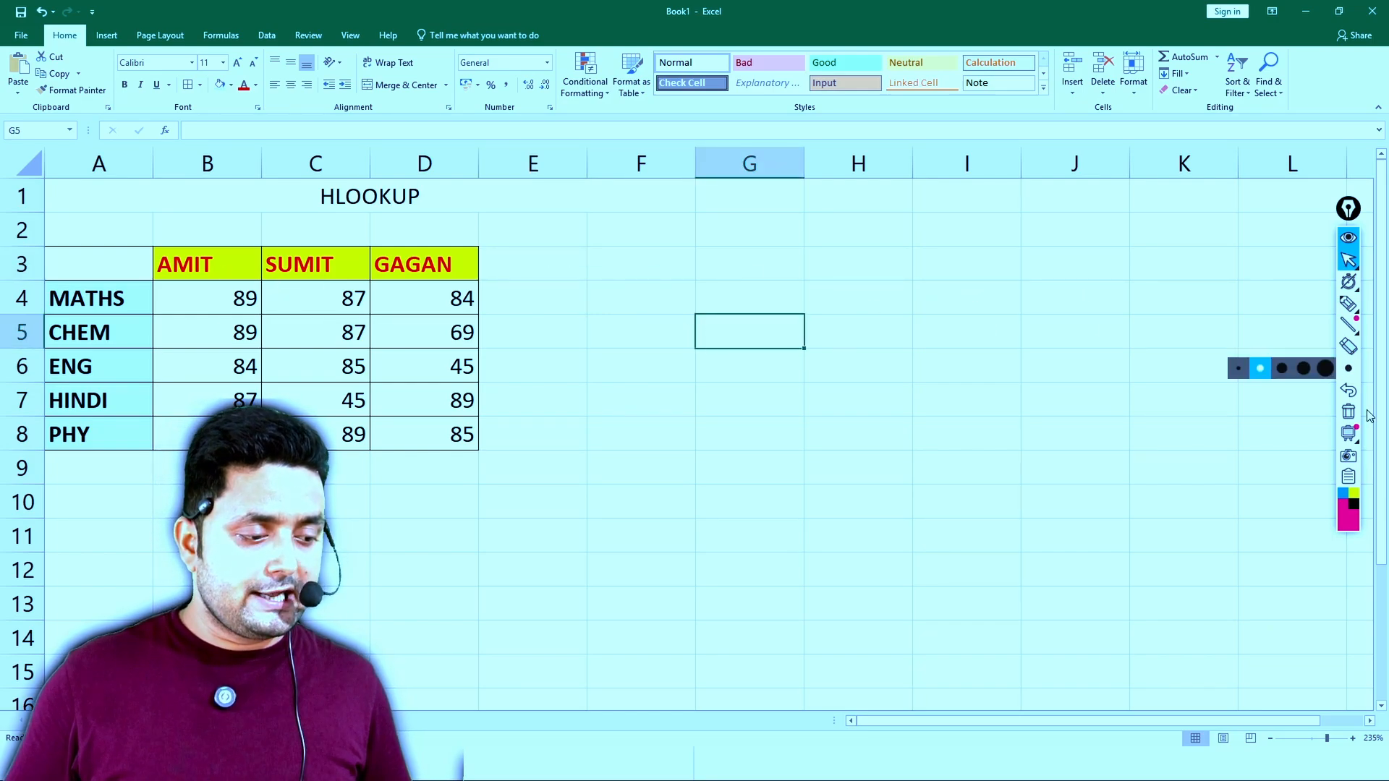
- Draw a black pen circle on the first student's name and arrows down the first two students' columns, and clear the drawing
{"action": "left_click", "coordinate": [1347, 304]}
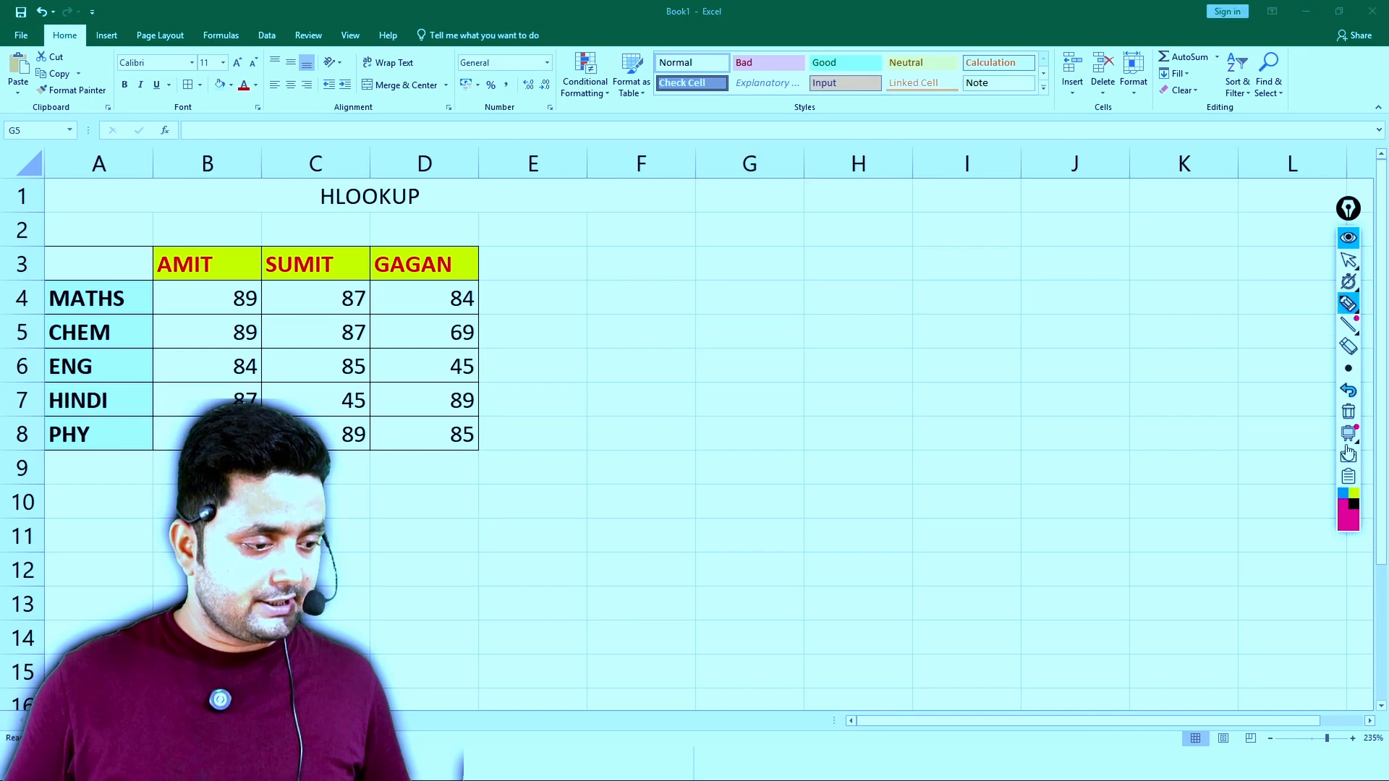
{"action": "left_click", "coordinate": [1354, 506]}
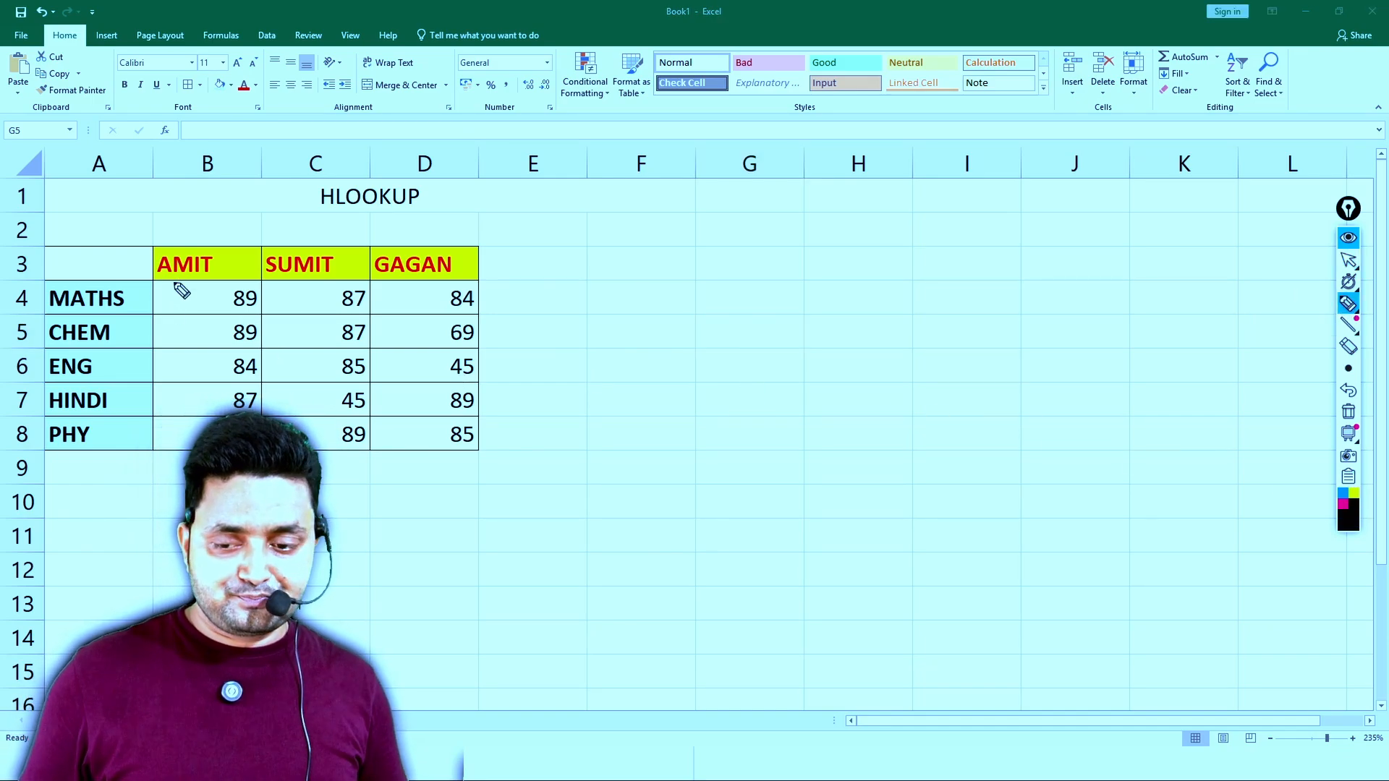
{"action": "mouse_move", "coordinate": [201, 246]}
{"action": "left_mouse_down"}
{"action": "mouse_move", "coordinate": [160, 257]}
{"action": "mouse_move", "coordinate": [181, 291]}
{"action": "mouse_move", "coordinate": [226, 262]}
{"action": "mouse_move", "coordinate": [189, 237]}
{"action": "left_mouse_up"}
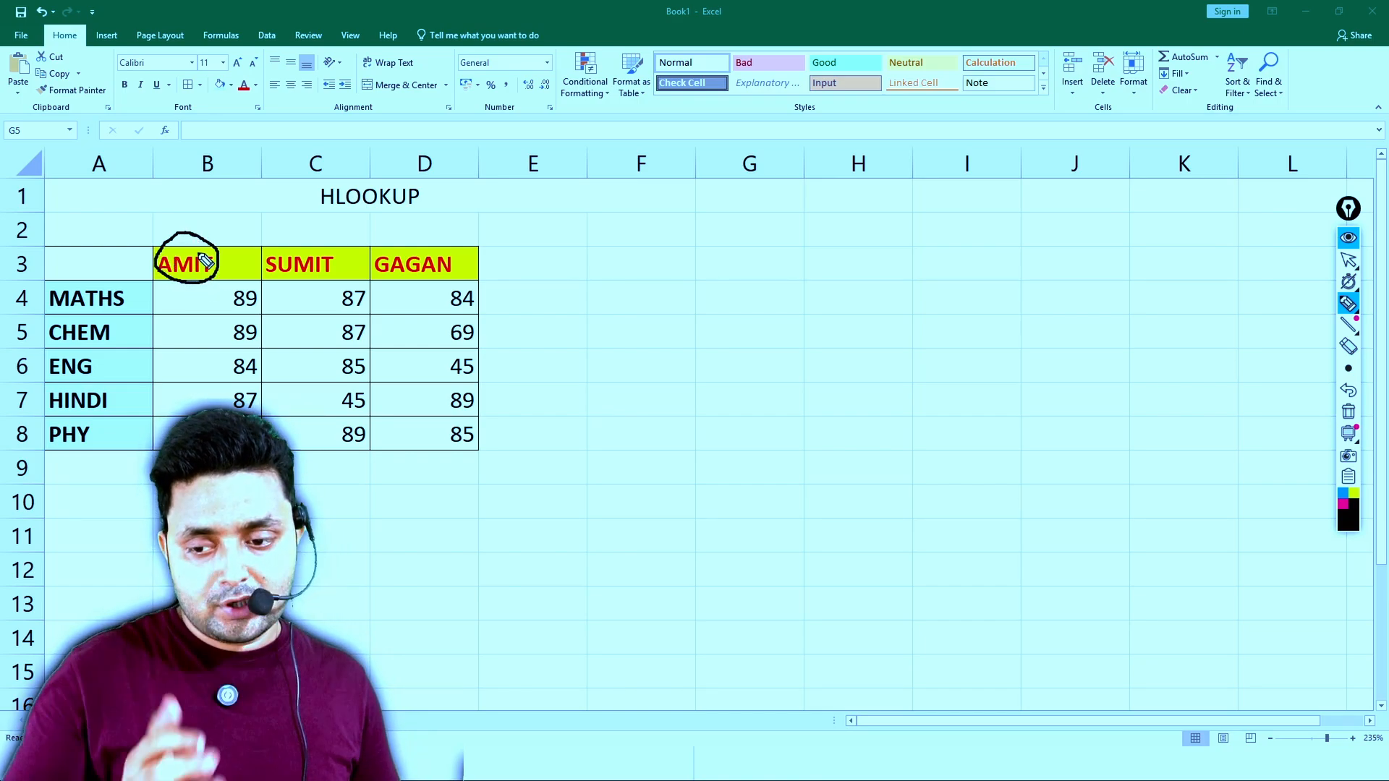
{"action": "left_click_drag", "start_coordinate": [207, 278], "coordinate": [210, 341]}
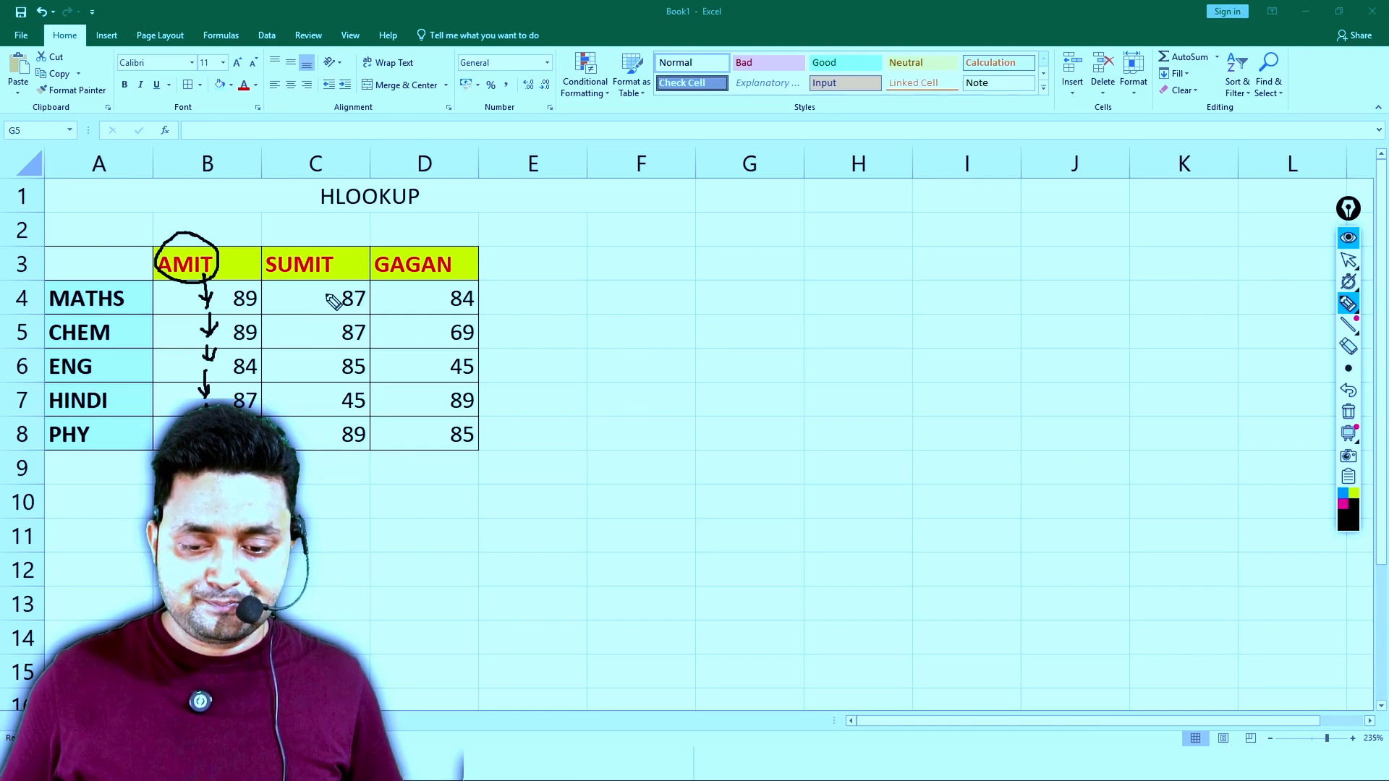
{"action": "left_click_drag", "start_coordinate": [301, 273], "coordinate": [311, 392]}
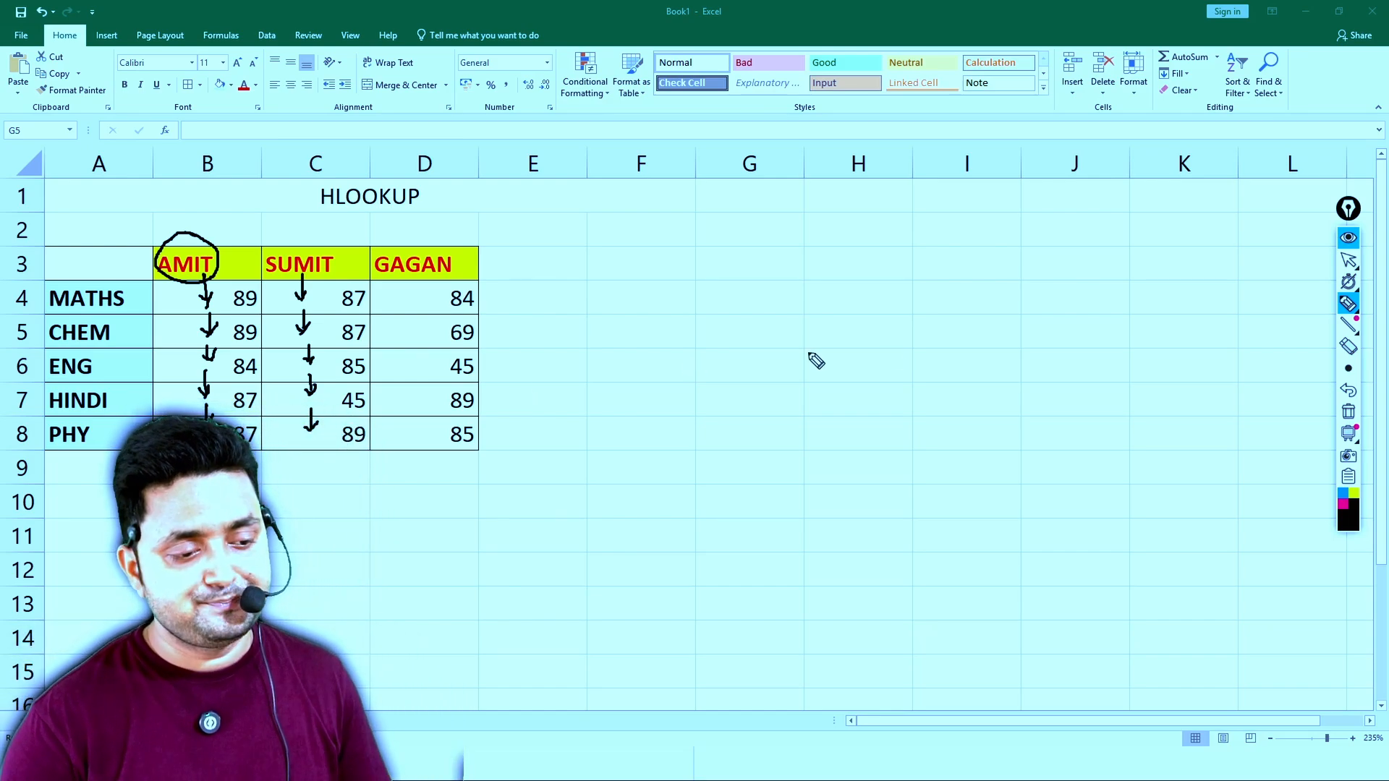
{"action": "left_click", "coordinate": [1348, 410]}
{"action": "left_click", "coordinate": [1348, 261]}
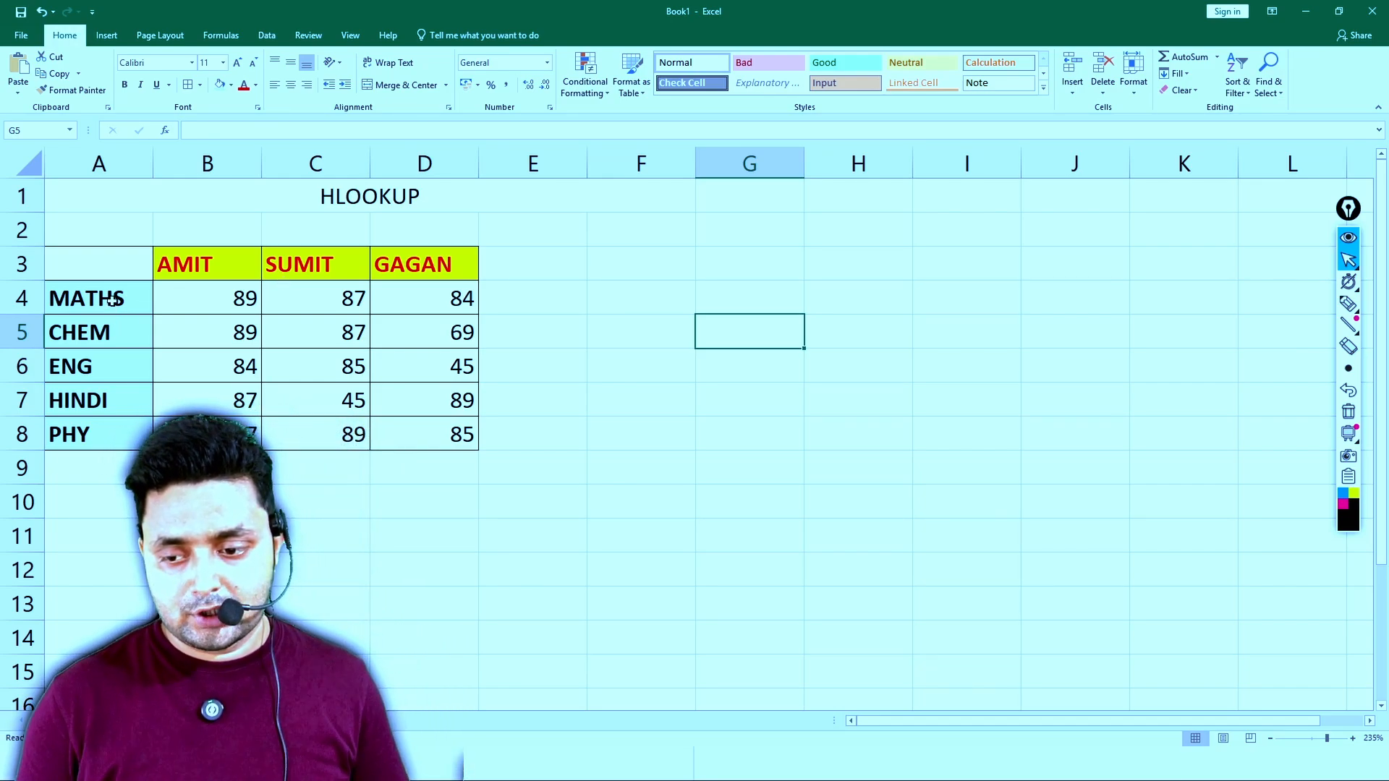
- Try copying the subject labels from A4:A8 as a vertical list starting at G4, and remove the pasted list
{"action": "left_click", "coordinate": [114, 298]}
{"action": "left_click_drag", "start_coordinate": [113, 298], "coordinate": [113, 427]}
{"action": "key", "text": "ctrl+c"}
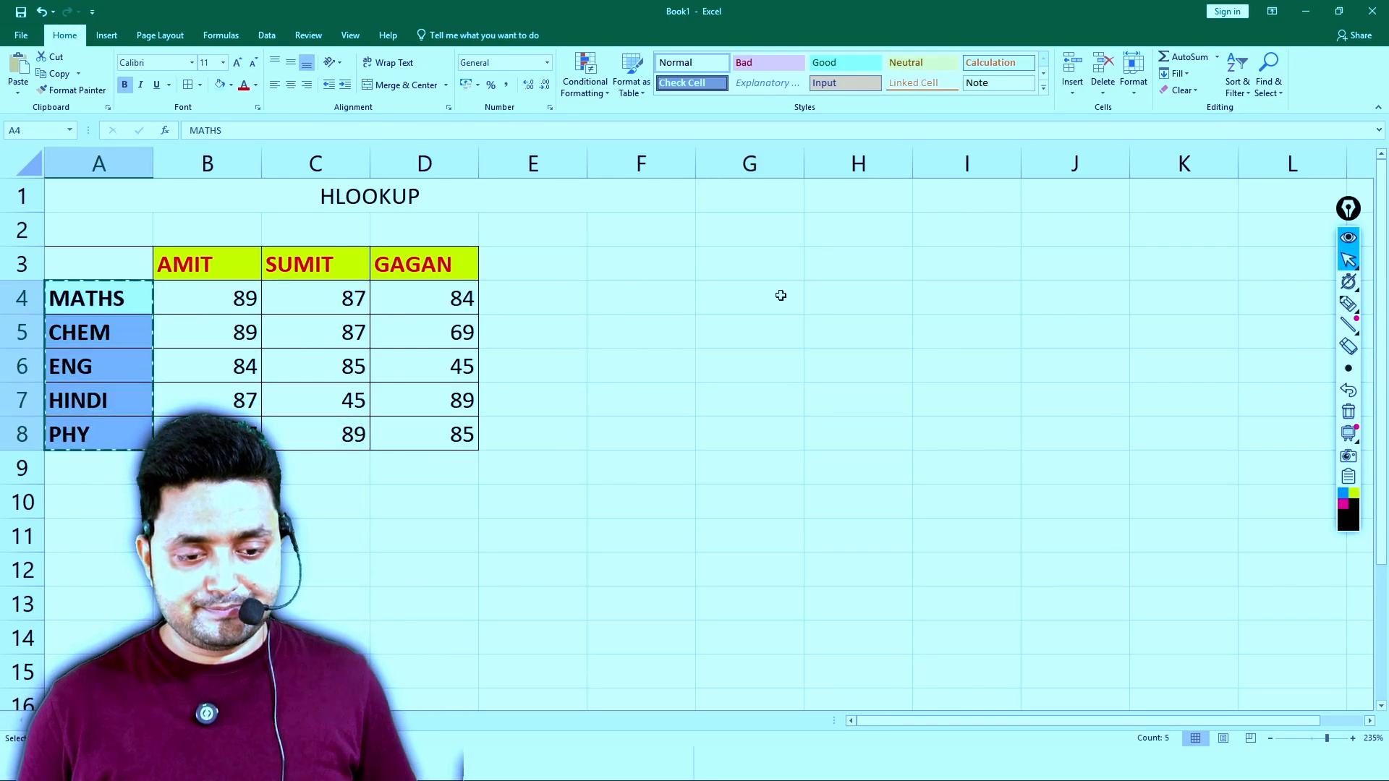
{"action": "left_click", "coordinate": [731, 284]}
{"action": "key", "text": "ctrl+v"}
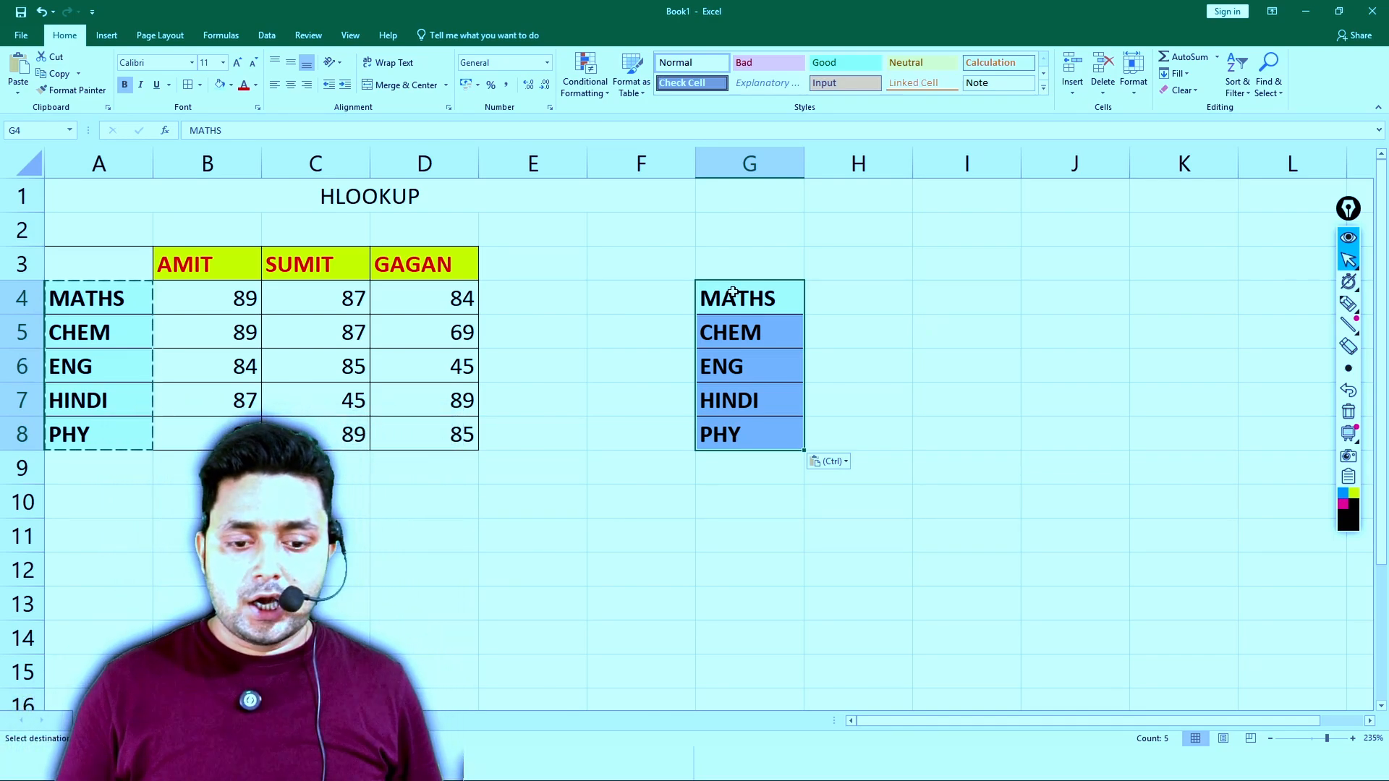
{"action": "key", "text": "Delete"}
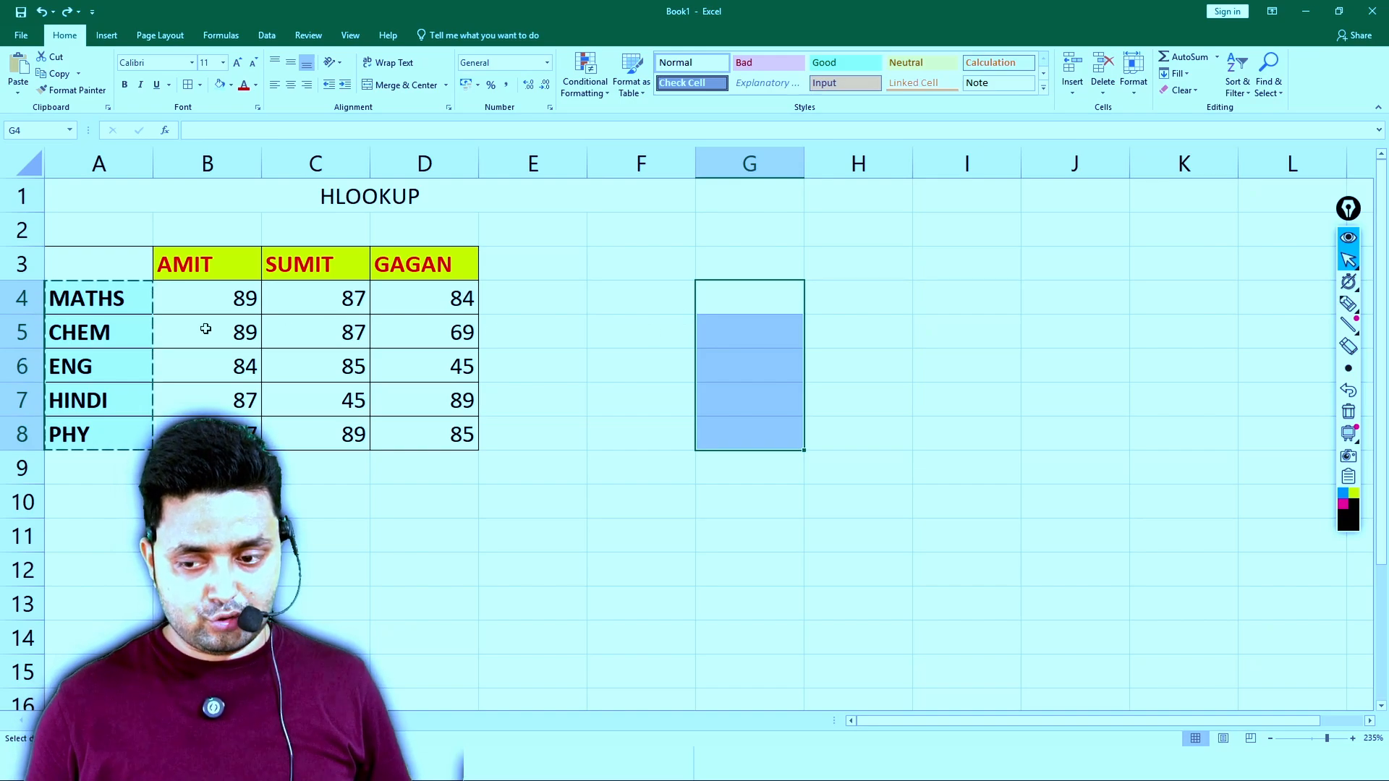
- Paste the subject labels from A4:A8 transposed across row 4, starting at G4
{"action": "left_click_drag", "start_coordinate": [119, 298], "coordinate": [130, 421]}
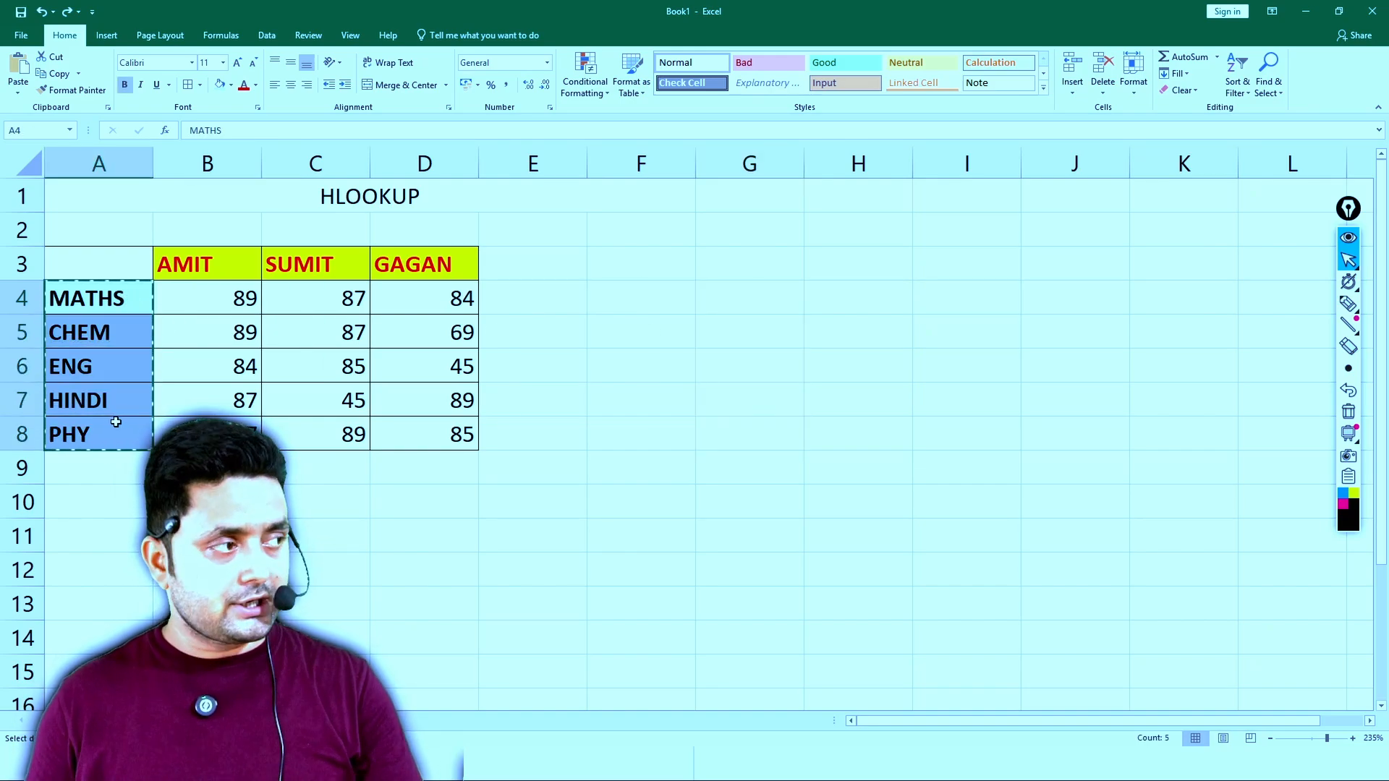
{"action": "right_click", "coordinate": [721, 292]}
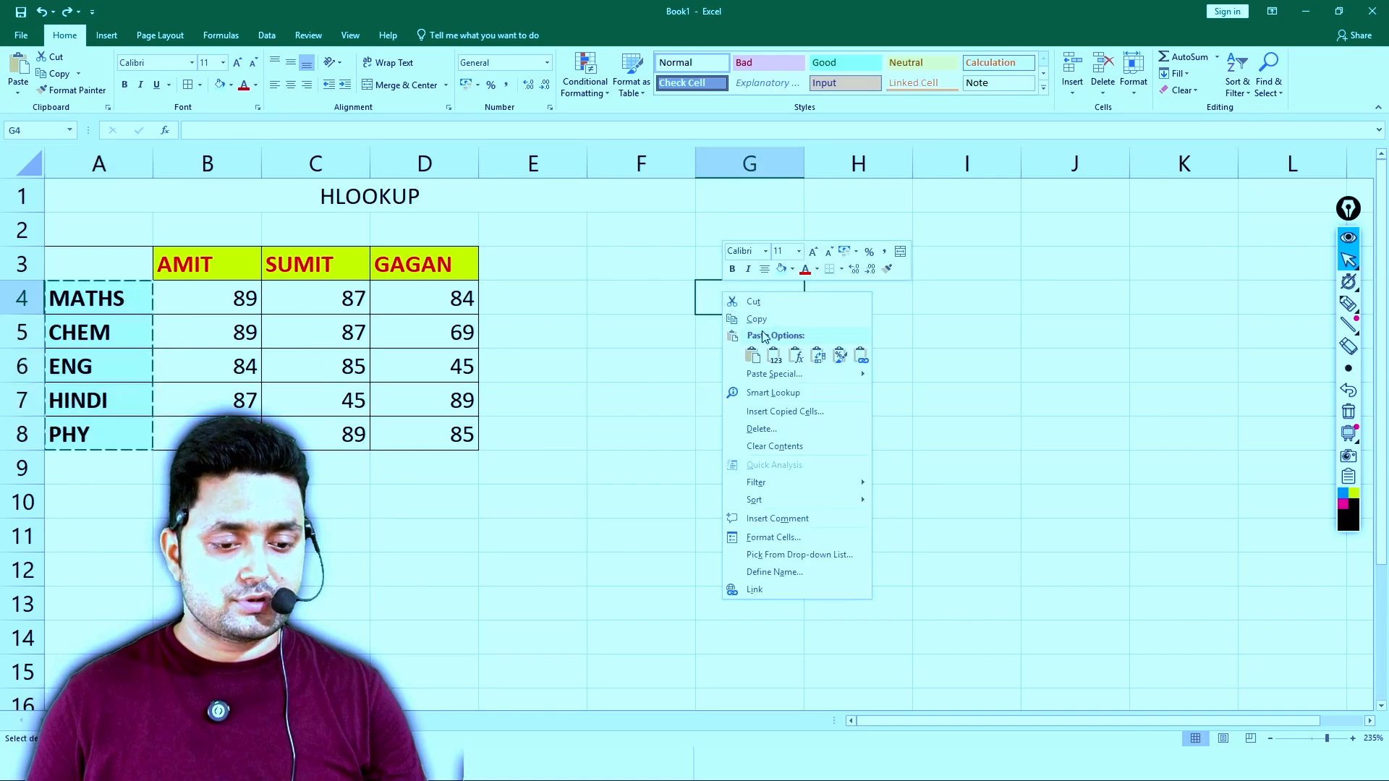
{"action": "left_click", "coordinate": [810, 352]}
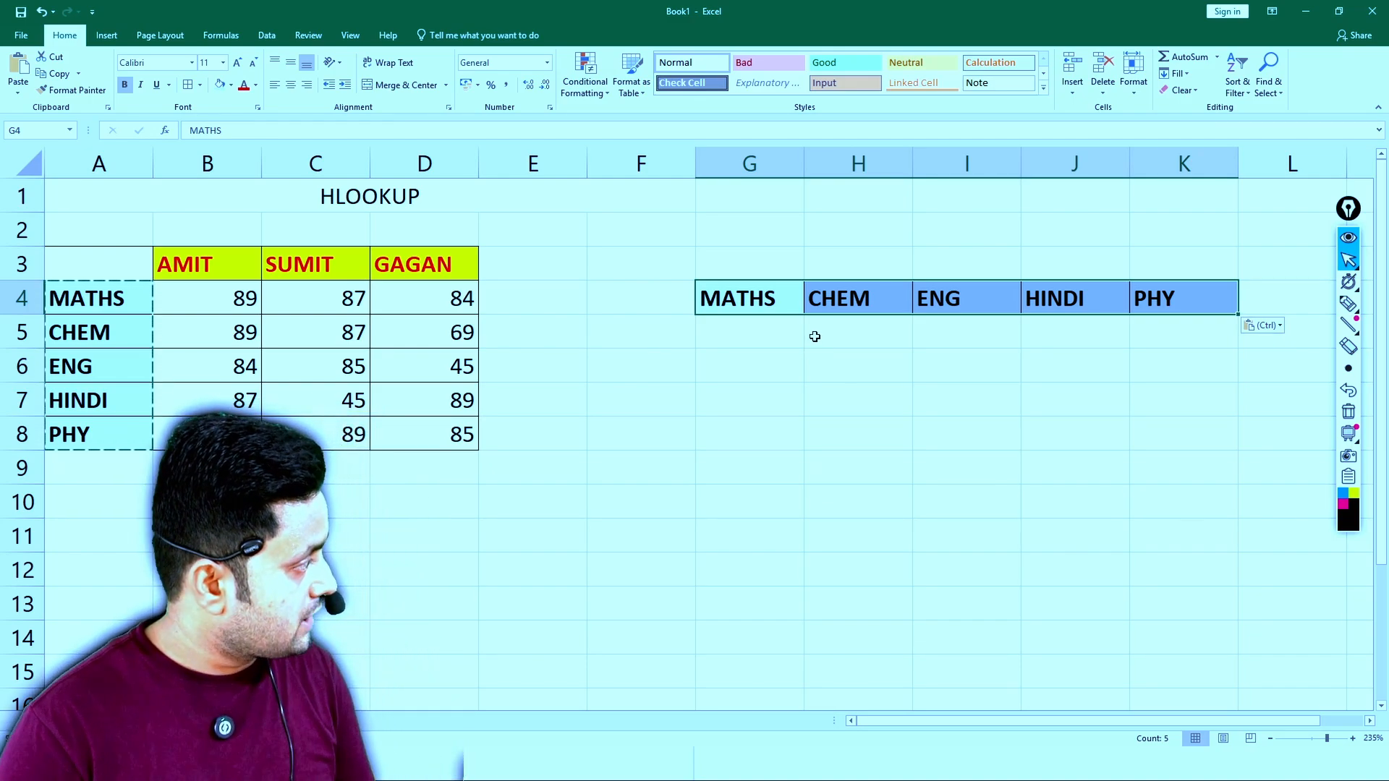
- Enter the three student names in F5:F7, in the same order as in the first table
{"action": "left_click", "coordinate": [657, 340]}
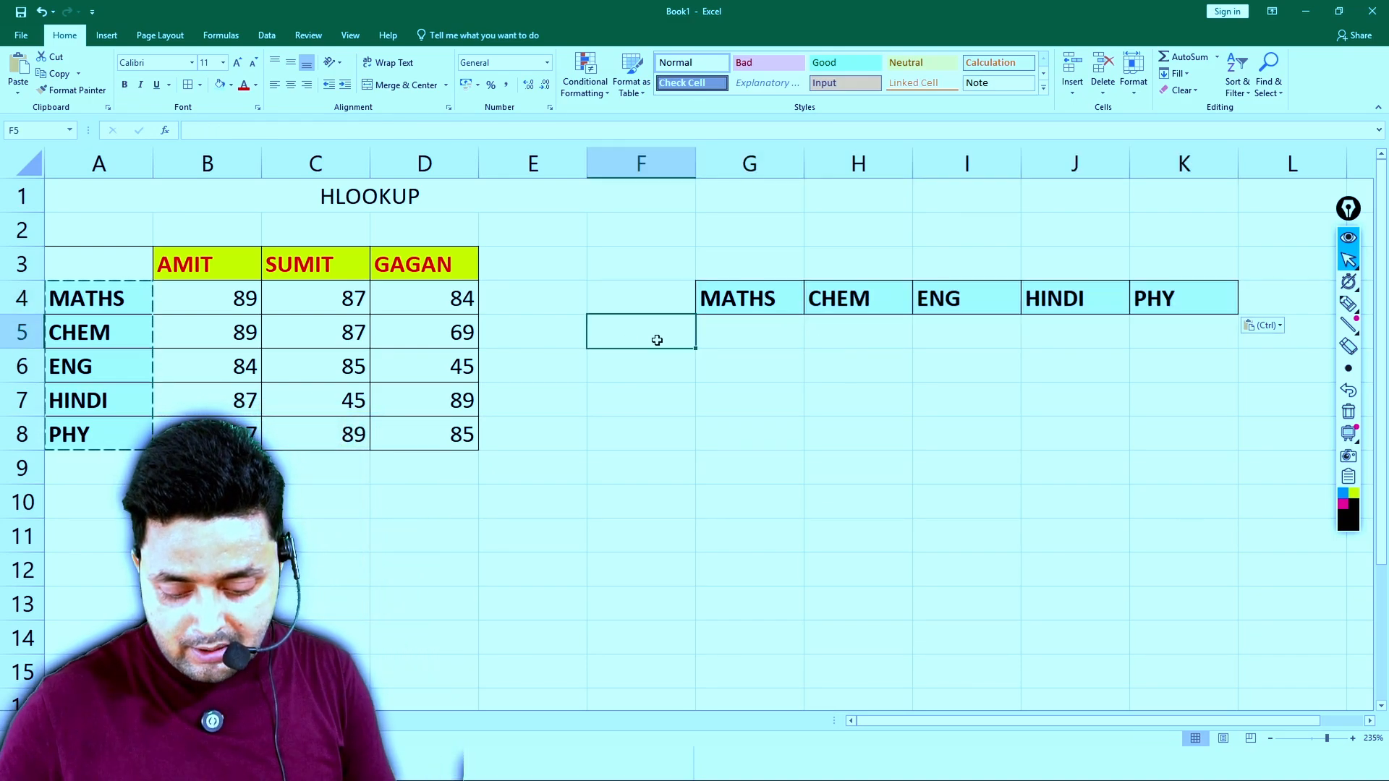
{"action": "type", "text": "AMIT"}
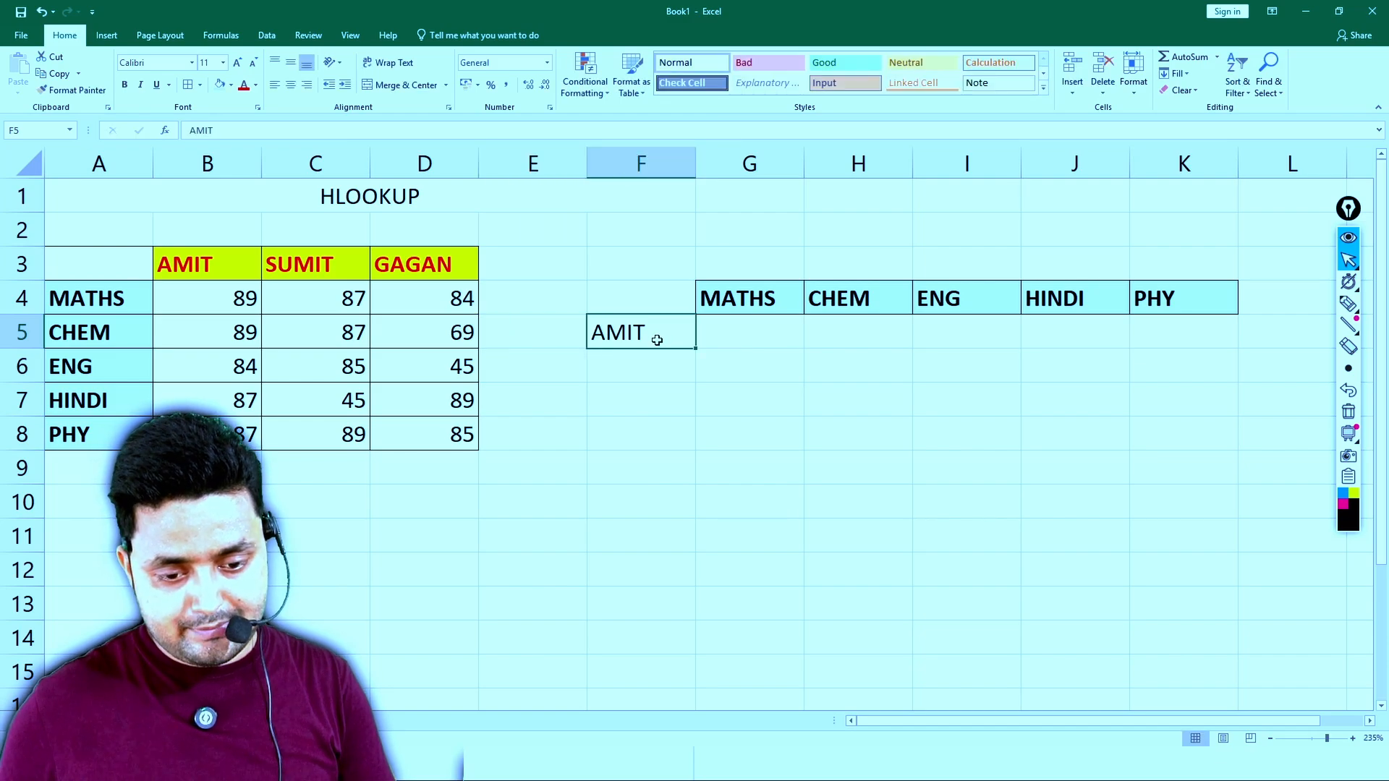
{"action": "key", "text": "ctrl+b"}
{"action": "key", "text": "Return"}
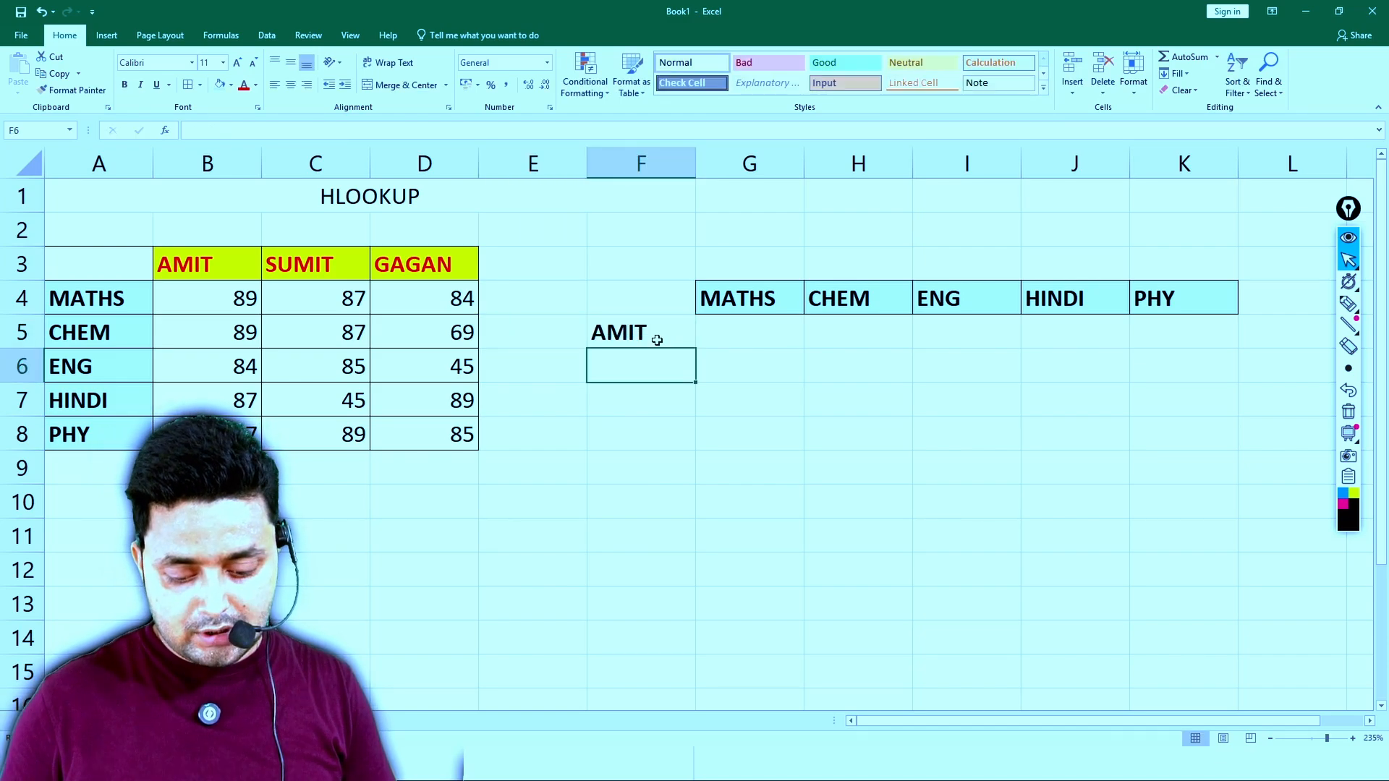
{"action": "type", "text": "SUMIT"}
{"action": "key", "text": "Return"}
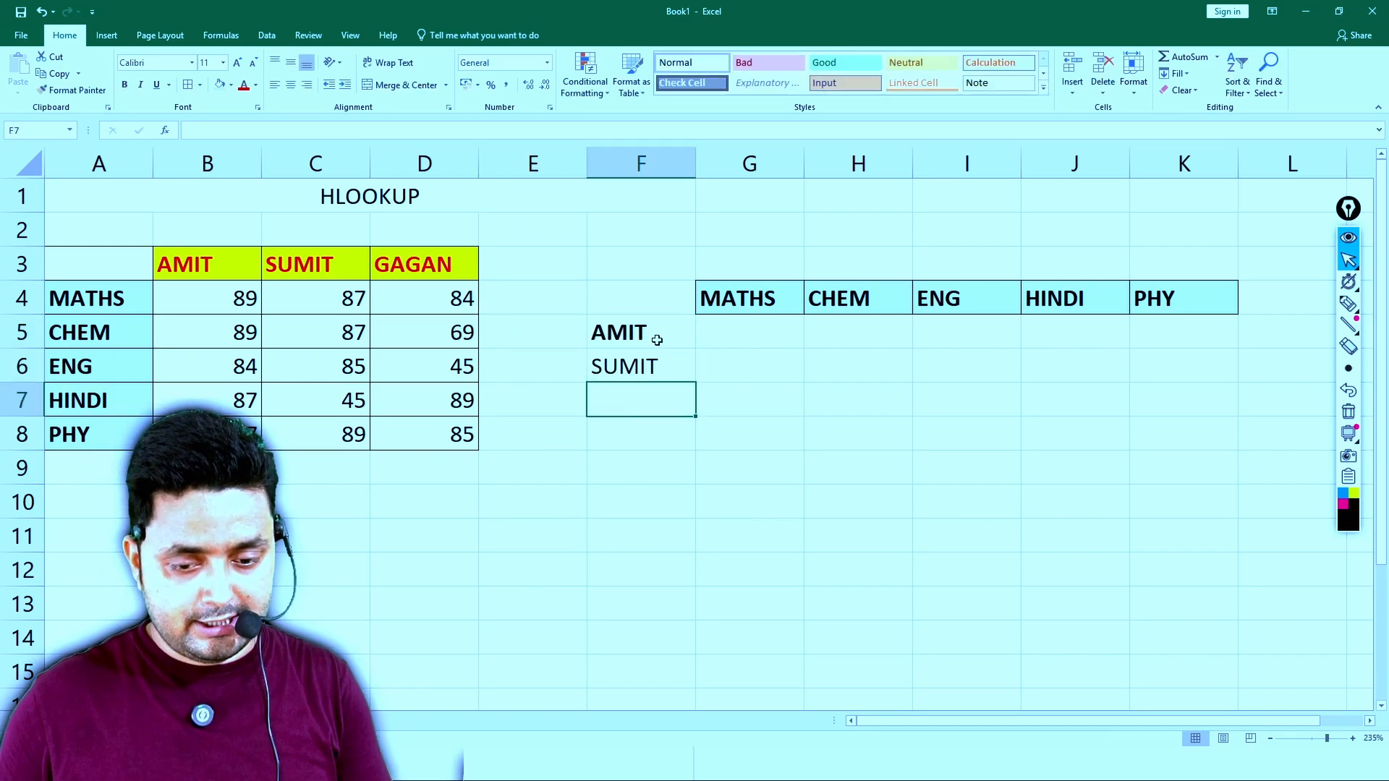
{"action": "type", "text": "GAGAN"}
{"action": "key", "text": "Return"}
- Make all three student names in F5:F7 bold
{"action": "key", "text": "Up"}
{"action": "key", "text": "Up"}
{"action": "key", "text": "Up"}
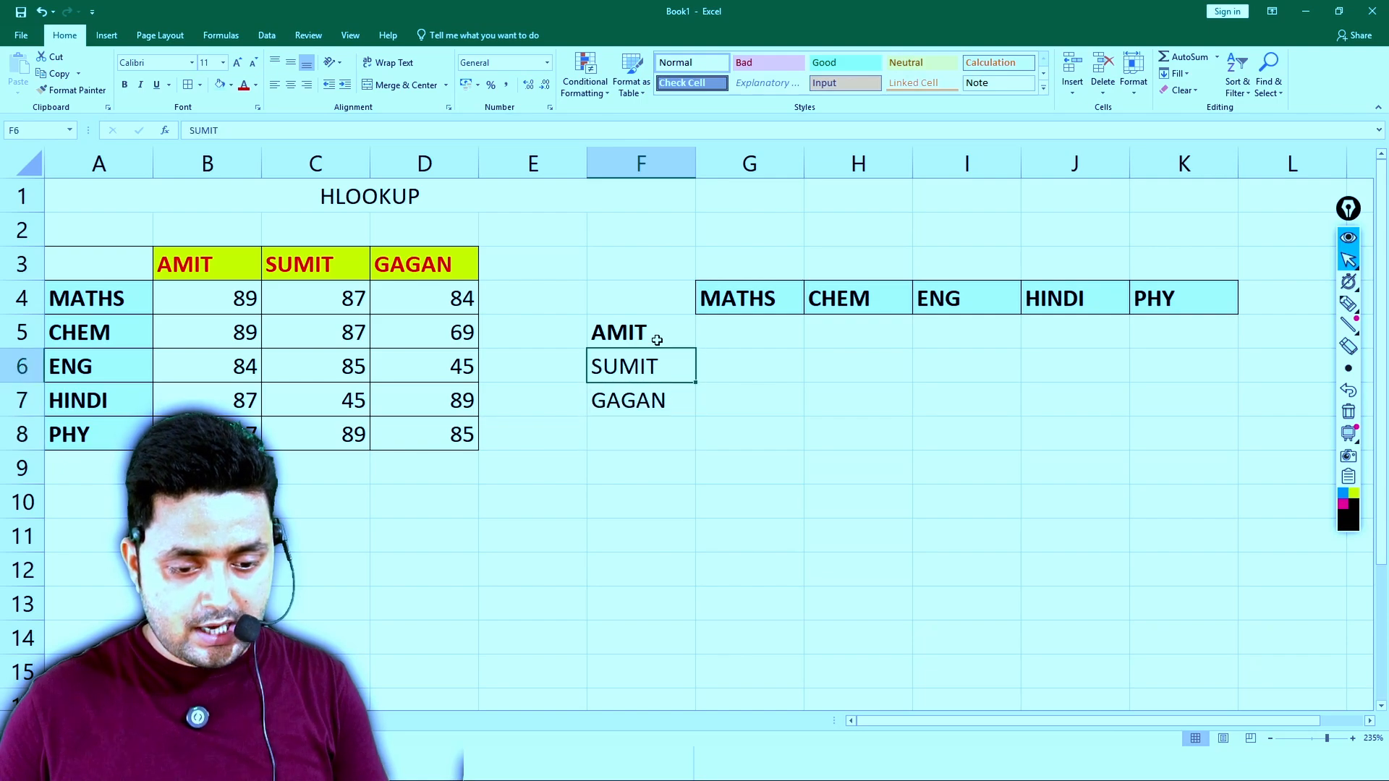
{"action": "key", "text": "shift+Down"}
{"action": "key", "text": "shift+Down"}
{"action": "key", "text": "ctrl+b"}
{"action": "left_click", "coordinate": [657, 340]}
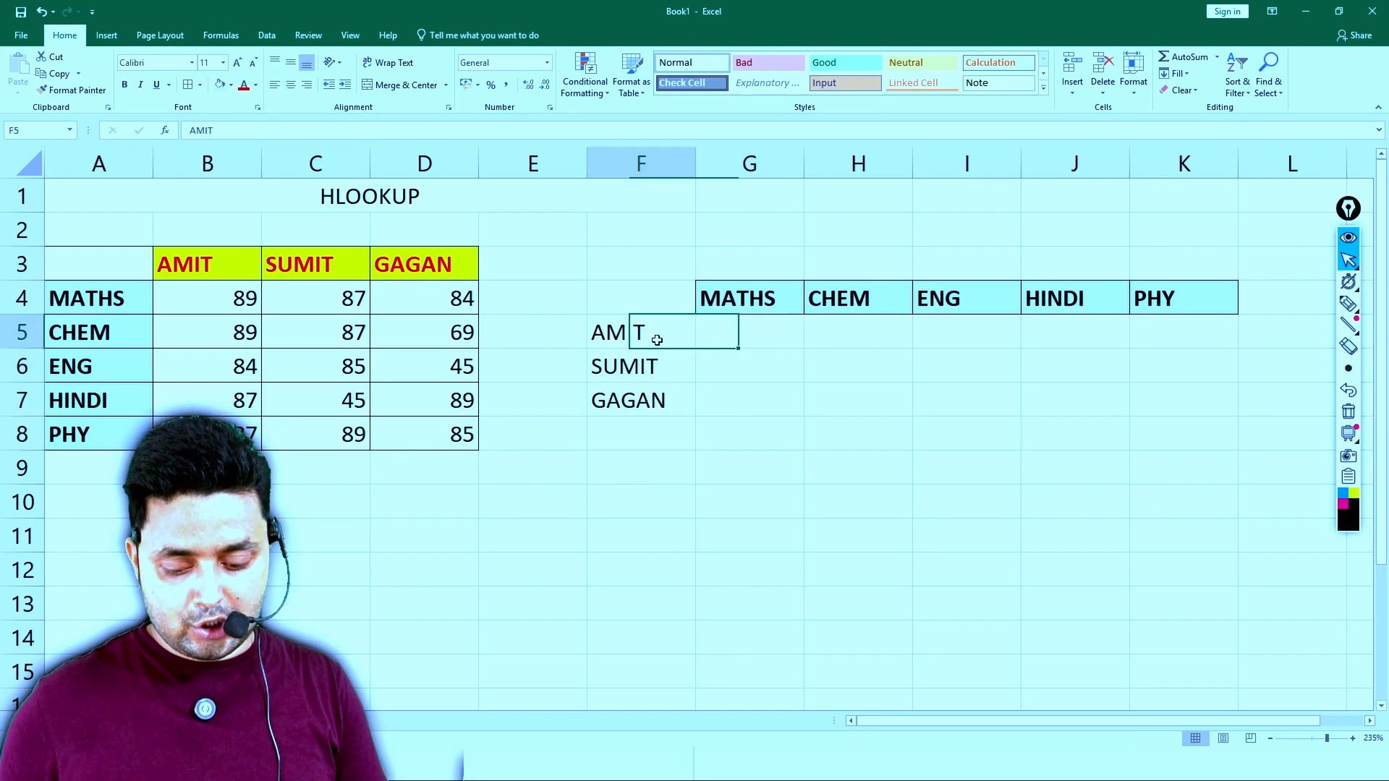
{"action": "key", "text": "shift+Down"}
{"action": "key", "text": "shift+Down"}
{"action": "key", "text": "ctrl+b"}
{"action": "key", "text": "Right"}
{"action": "key", "text": "Right"}
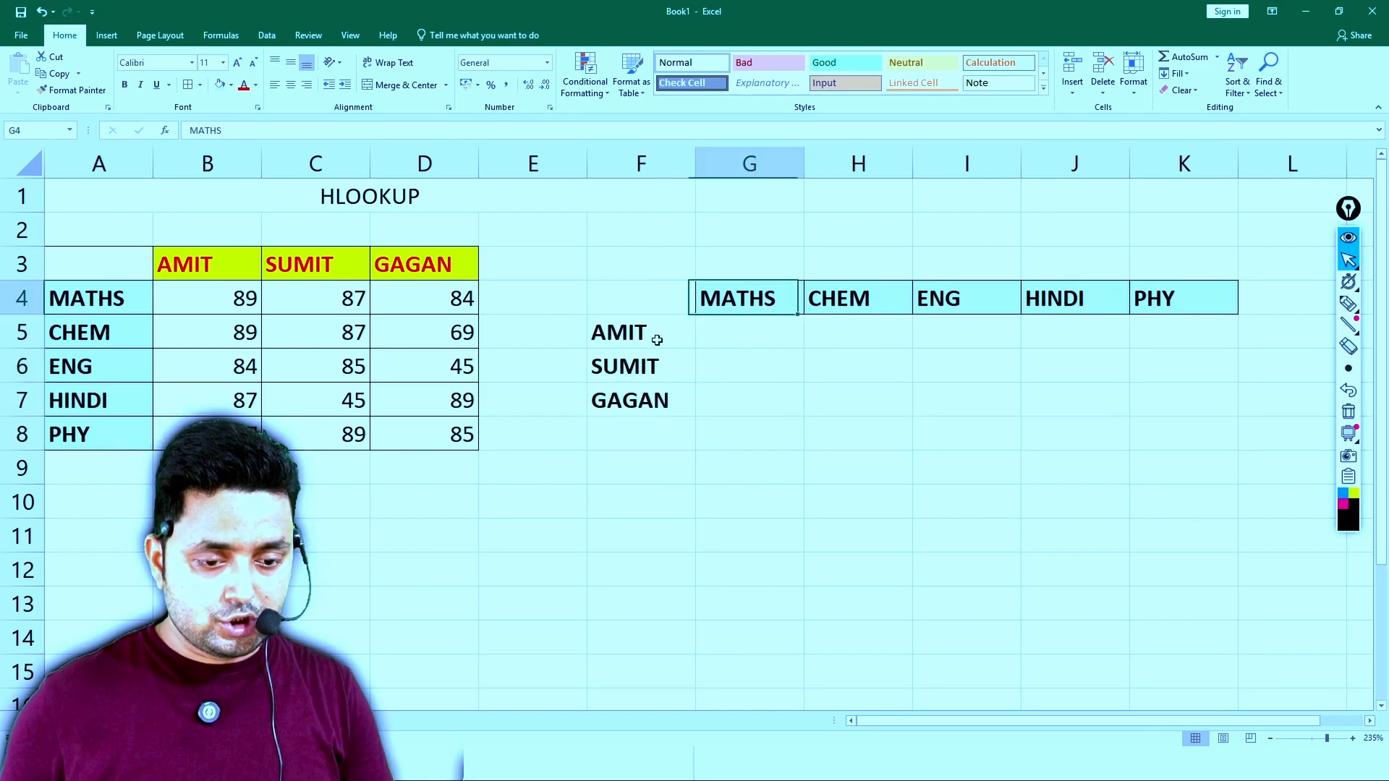
{"action": "key", "text": "Down"}
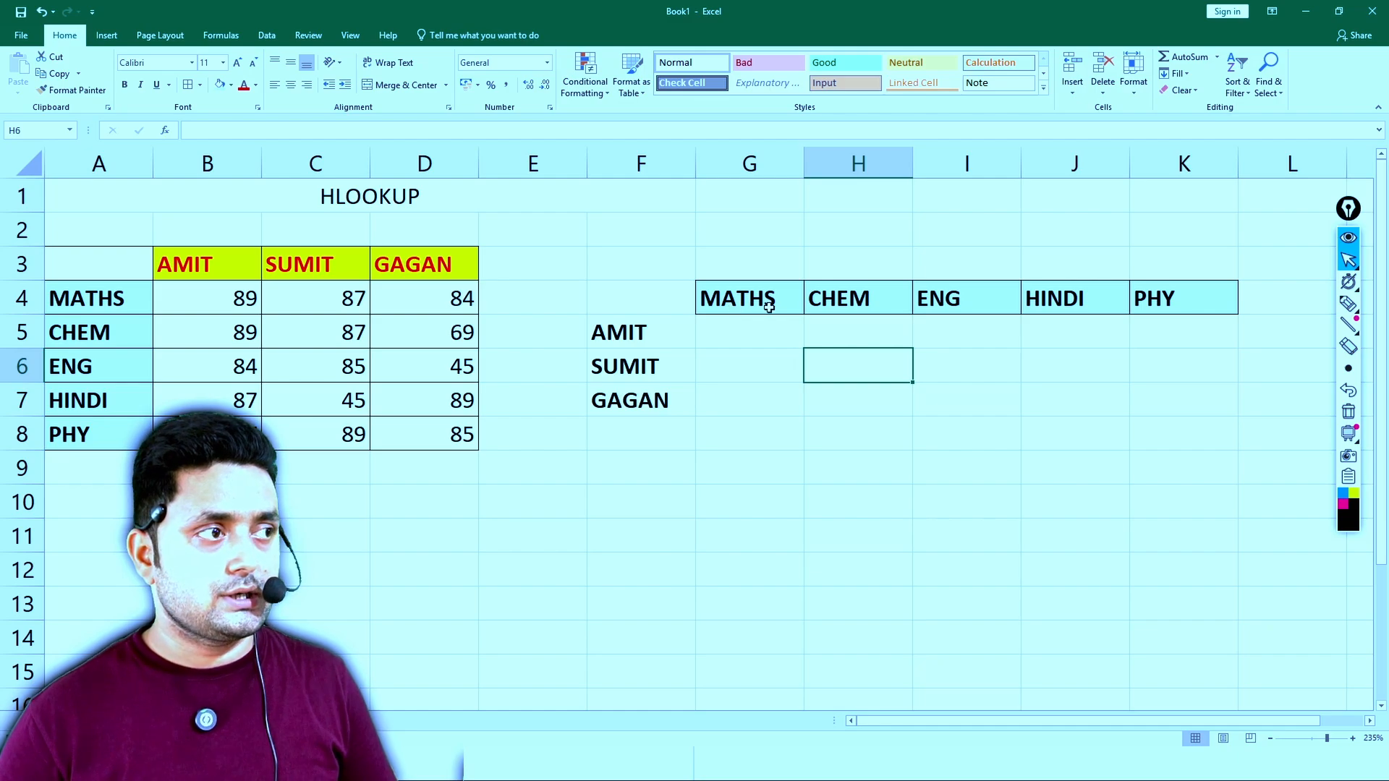
- Format the second table F4:K7 with all borders, a gold fill and centred text
{"action": "left_click", "coordinate": [758, 331]}
{"action": "left_click_drag", "start_coordinate": [654, 310], "coordinate": [1169, 403]}
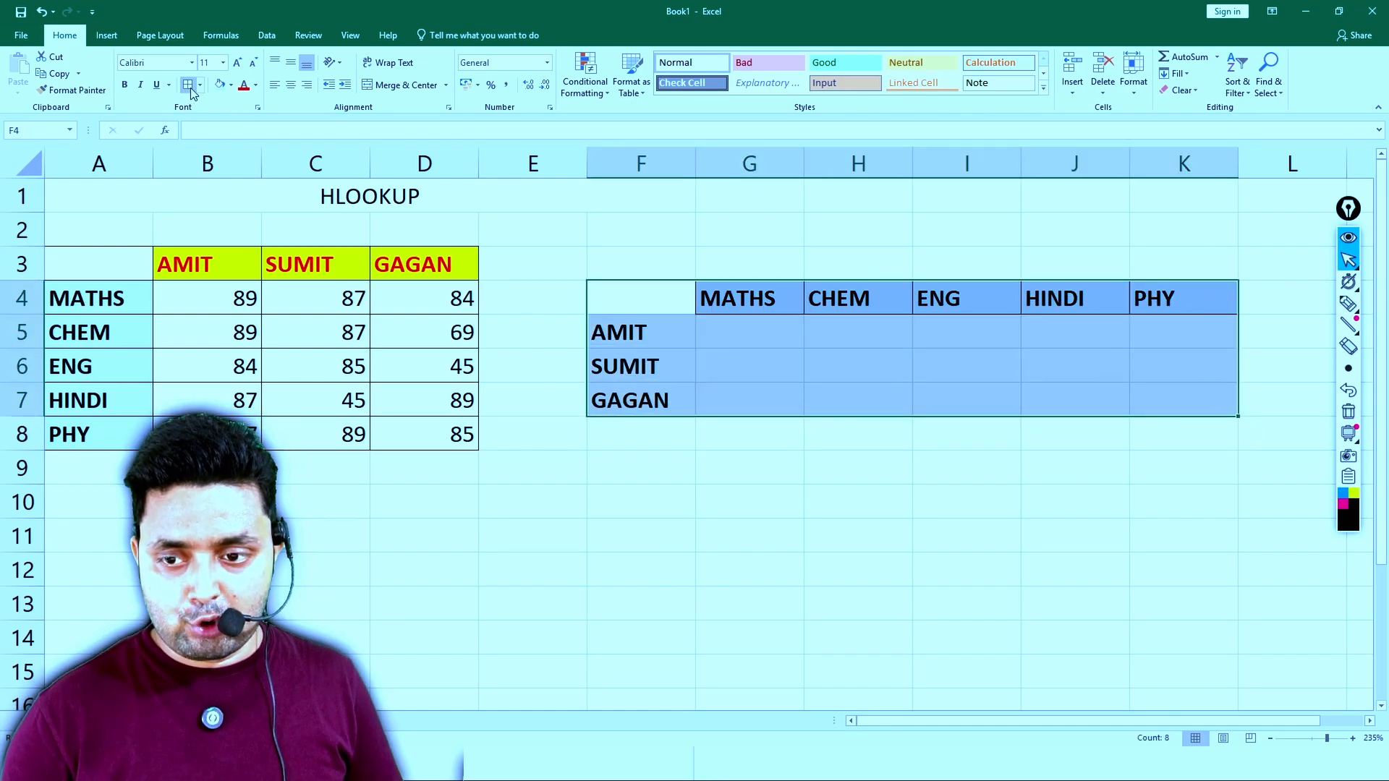
{"action": "left_click", "coordinate": [230, 85]}
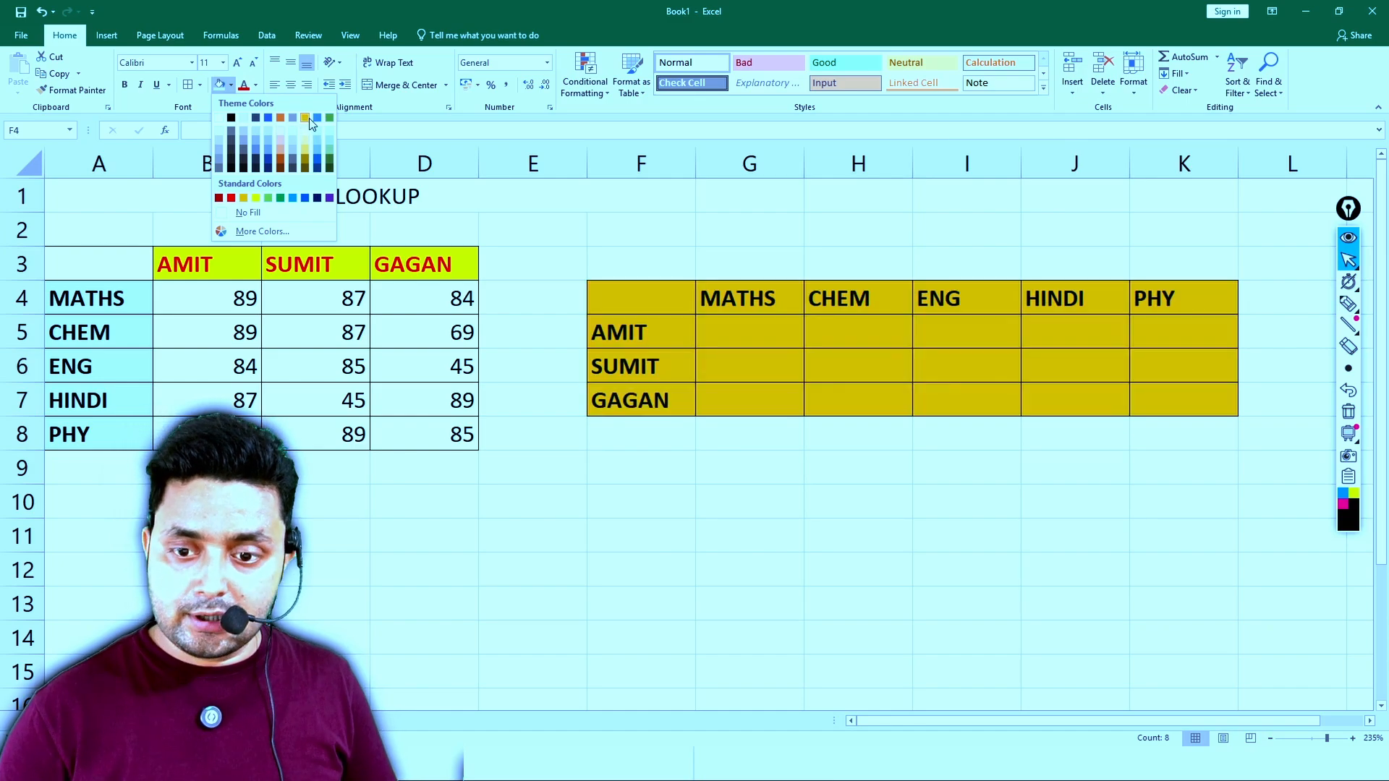
{"action": "left_click", "coordinate": [305, 119]}
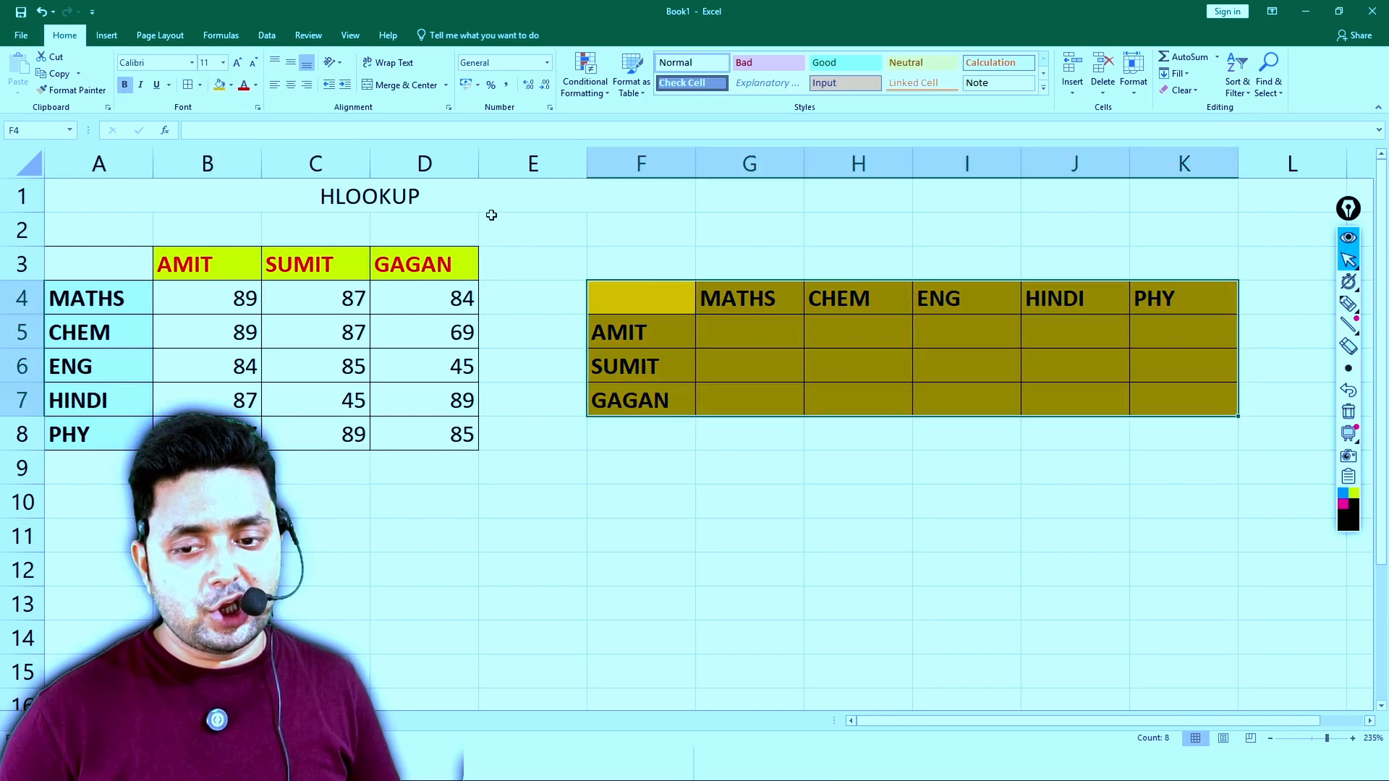
{"action": "left_click", "coordinate": [290, 84]}
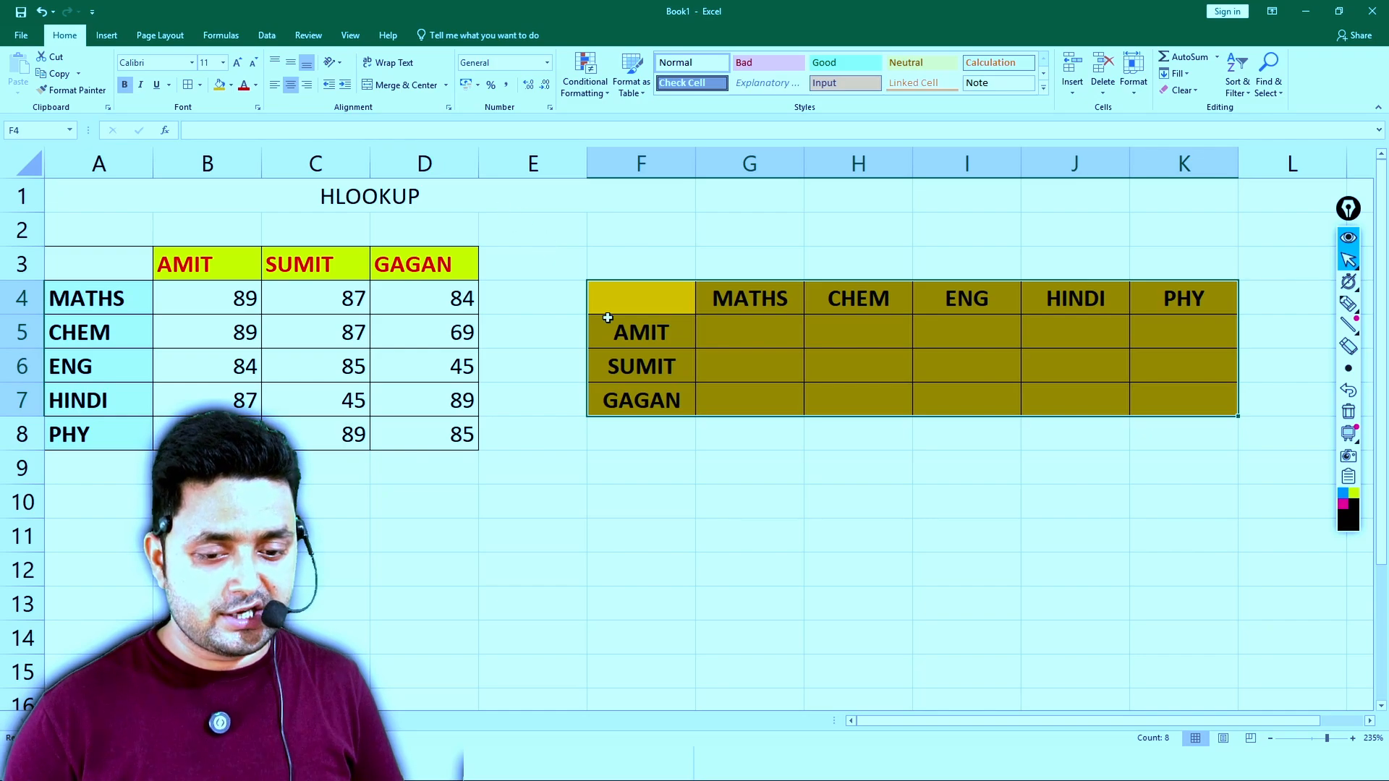
- Right-align the student names in F5:F7 and increase their indent by one level
{"action": "left_click", "coordinate": [645, 332]}
{"action": "left_click_drag", "start_coordinate": [646, 332], "coordinate": [642, 400]}
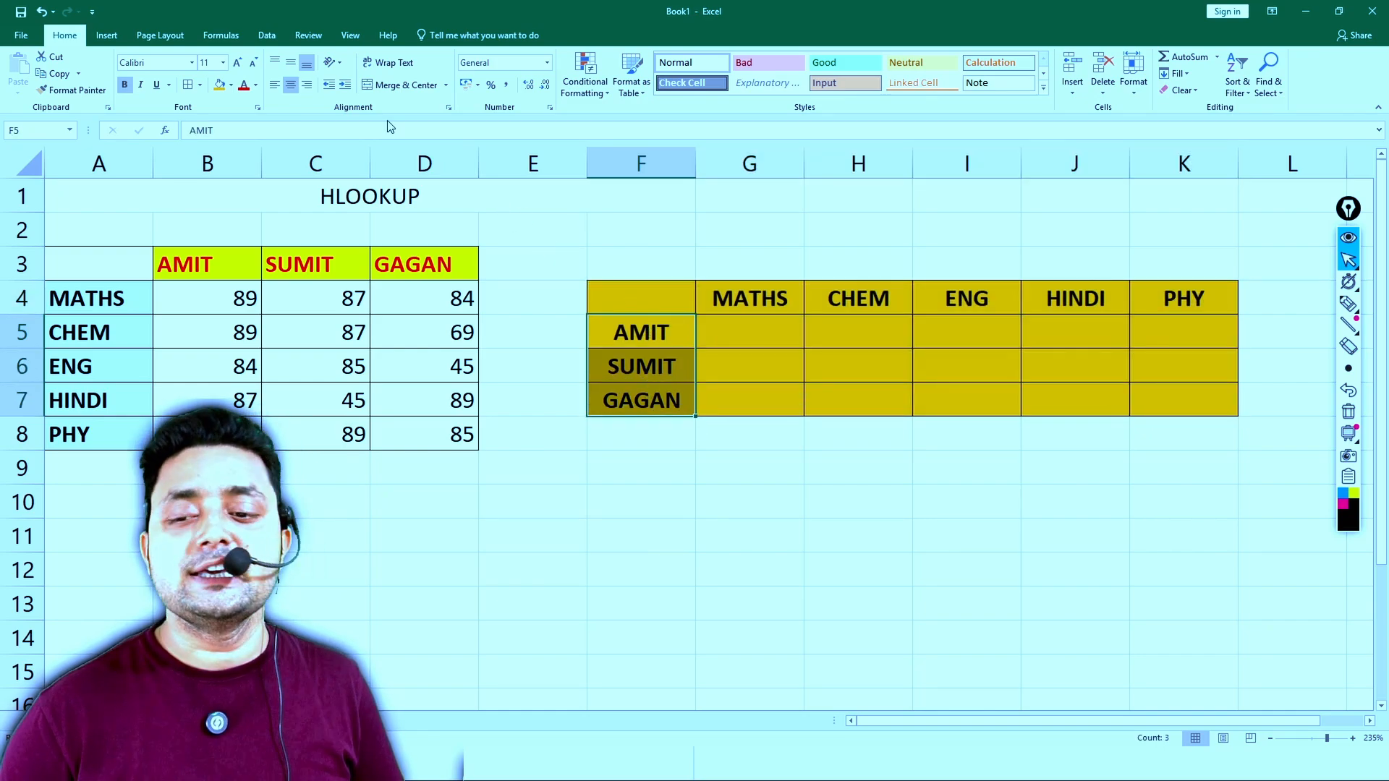
{"action": "left_click", "coordinate": [306, 85]}
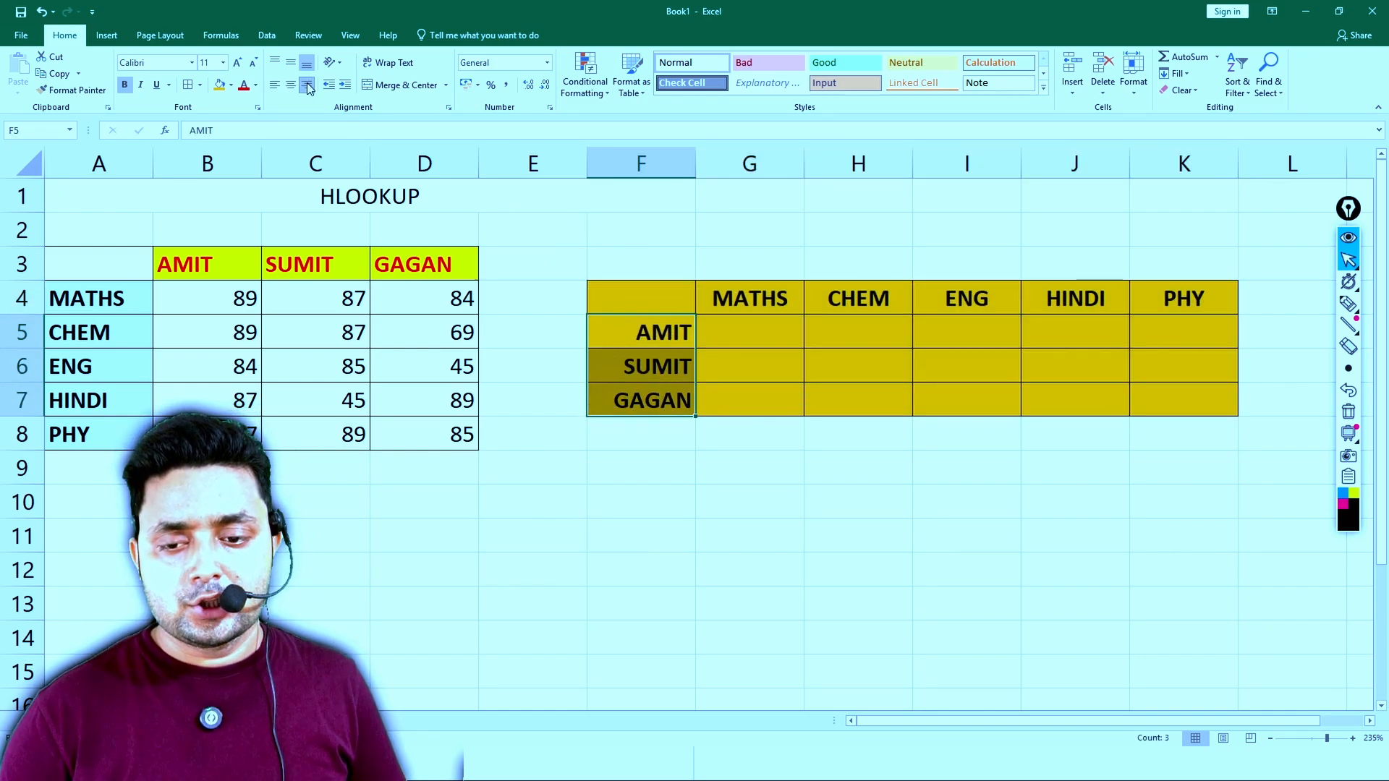
{"action": "left_click", "coordinate": [345, 84]}
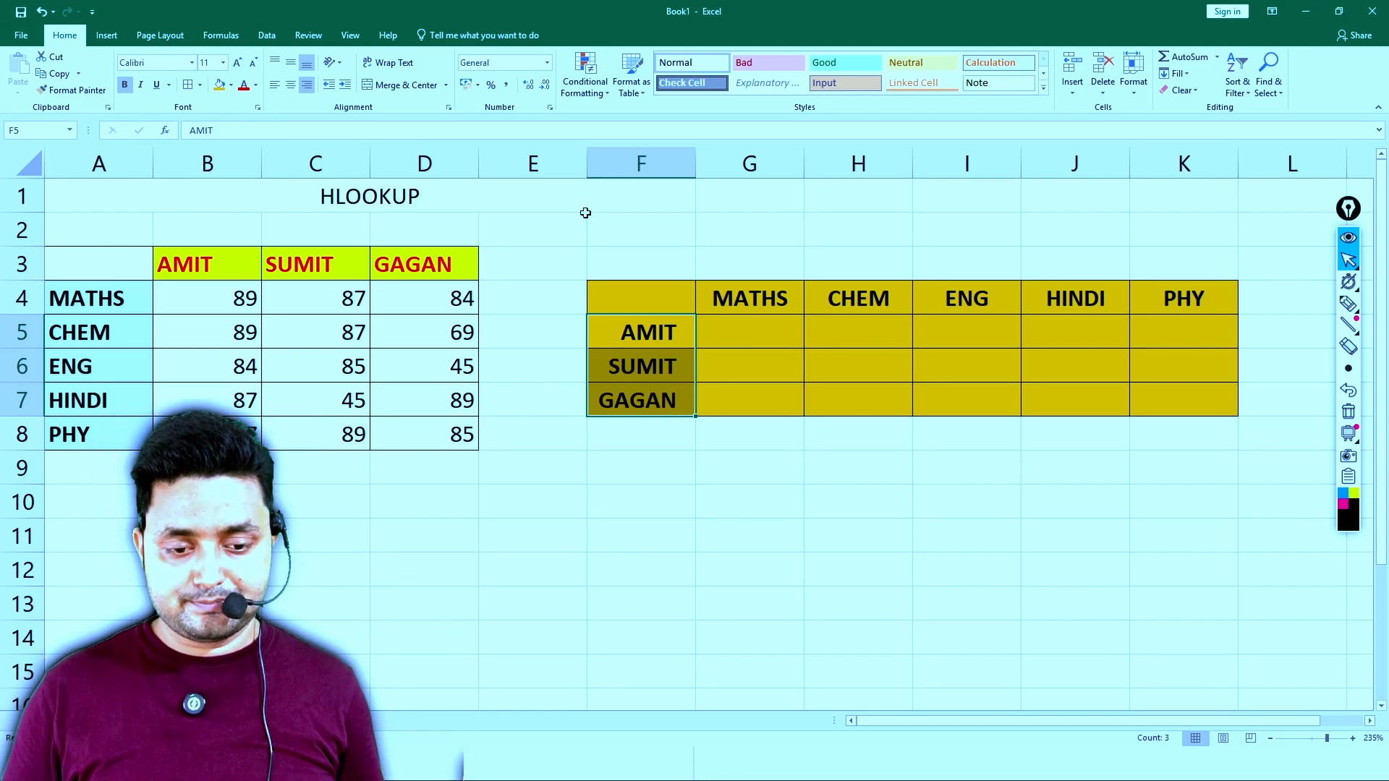
- Try starting an HLOOKUP formula in G5 from the function suggestion, and clear the entry
{"action": "left_click", "coordinate": [734, 335]}
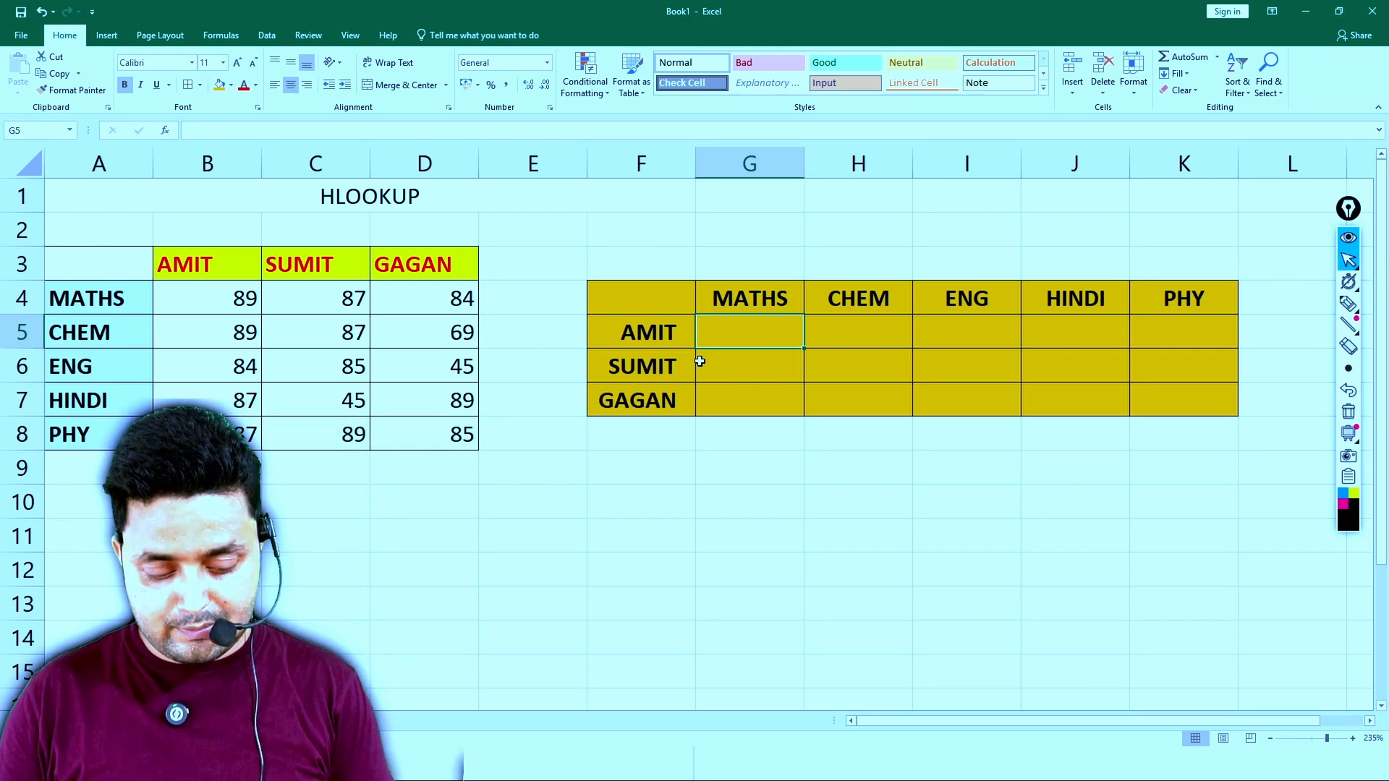
{"action": "type", "text": "=HLOO"}
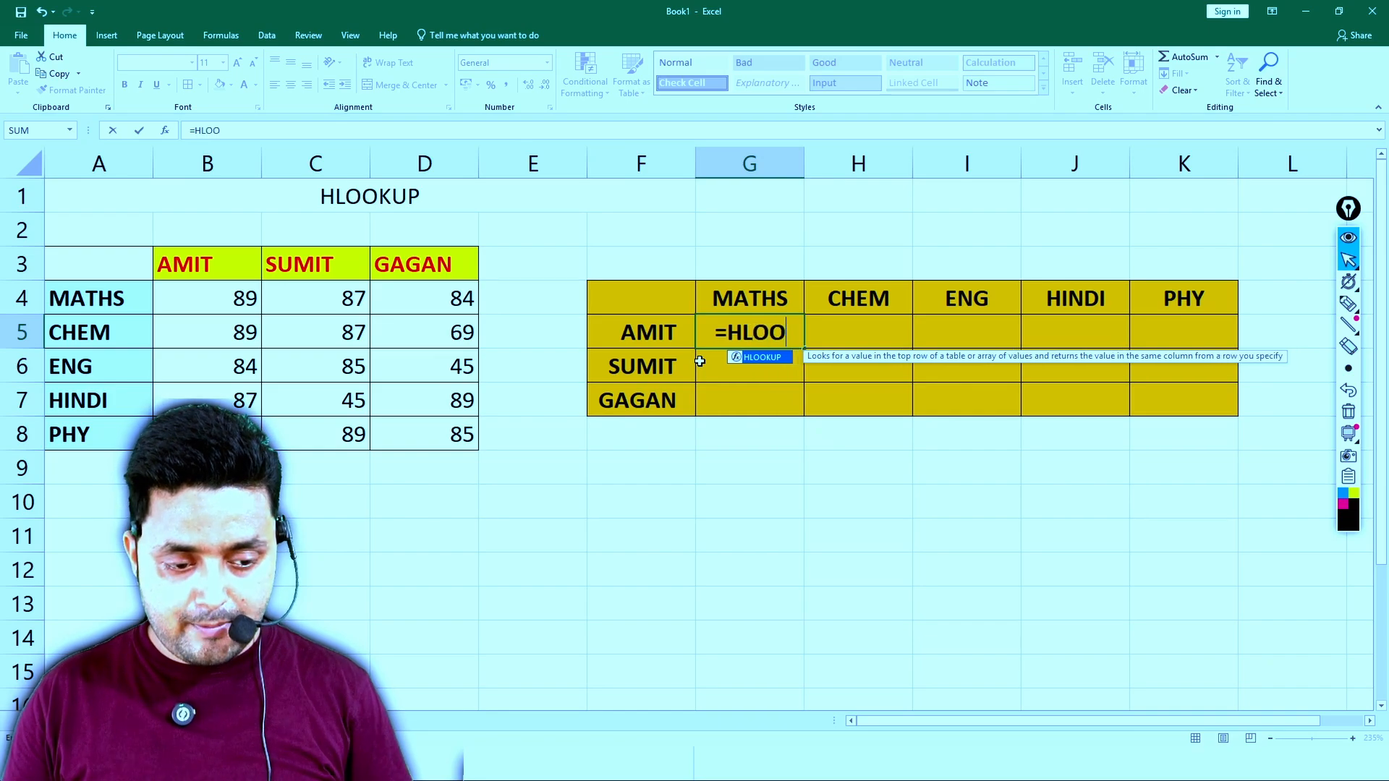
{"action": "key", "text": "Tab"}
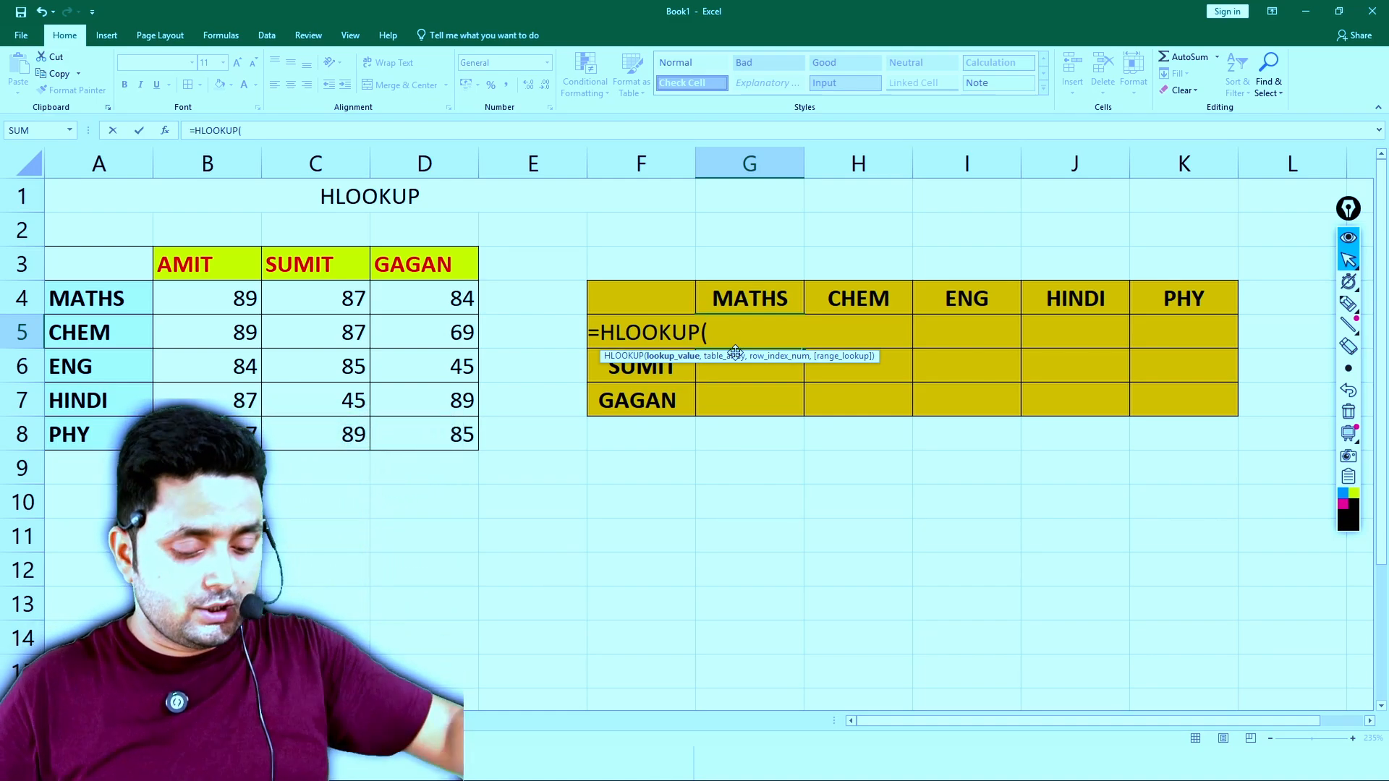
{"action": "key", "text": "BackSpace"}
{"action": "key", "text": "BackSpace"}
{"action": "key", "text": "BackSpace"}
{"action": "key", "text": "BackSpace"}
{"action": "key", "text": "BackSpace"}
{"action": "key", "text": "BackSpace"}
{"action": "key", "text": "BackSpace"}
{"action": "key", "text": "BackSpace"}
{"action": "key", "text": "BackSpace"}
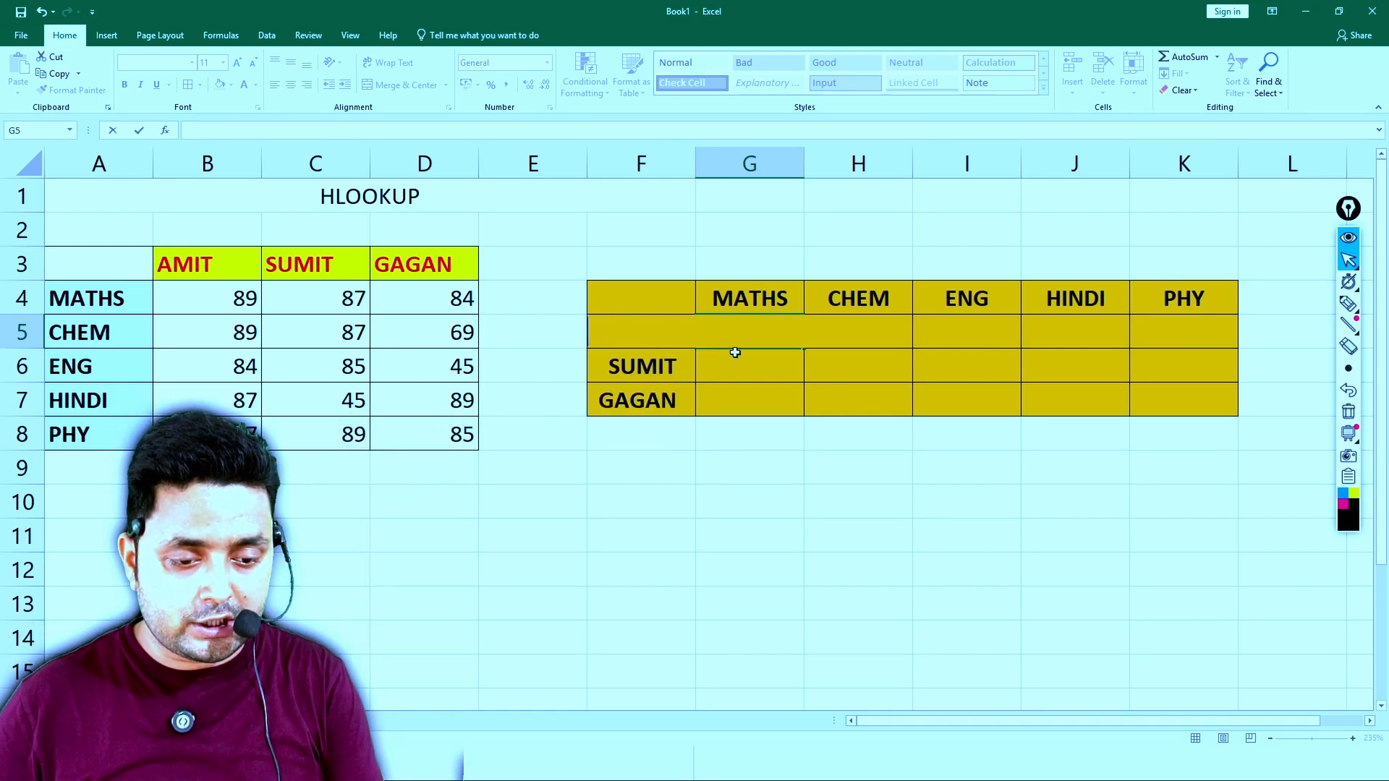
{"action": "key", "text": "Return"}
- Try starting a CONCATENATE formula in G5 by choosing it from the function suggestions, and cancel the entry
{"action": "key", "text": "Up"}
{"action": "type", "text": "=CONCA"}
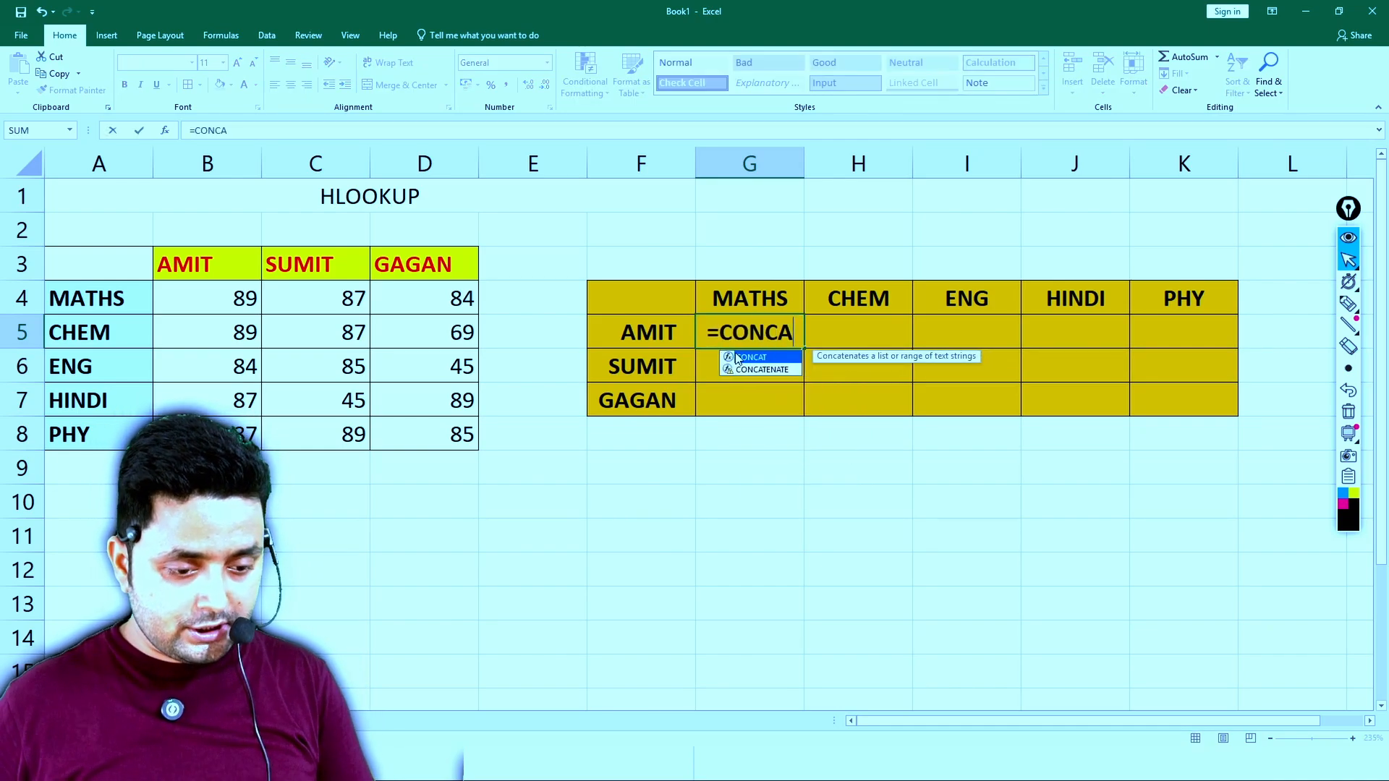
{"action": "key", "text": "Down"}
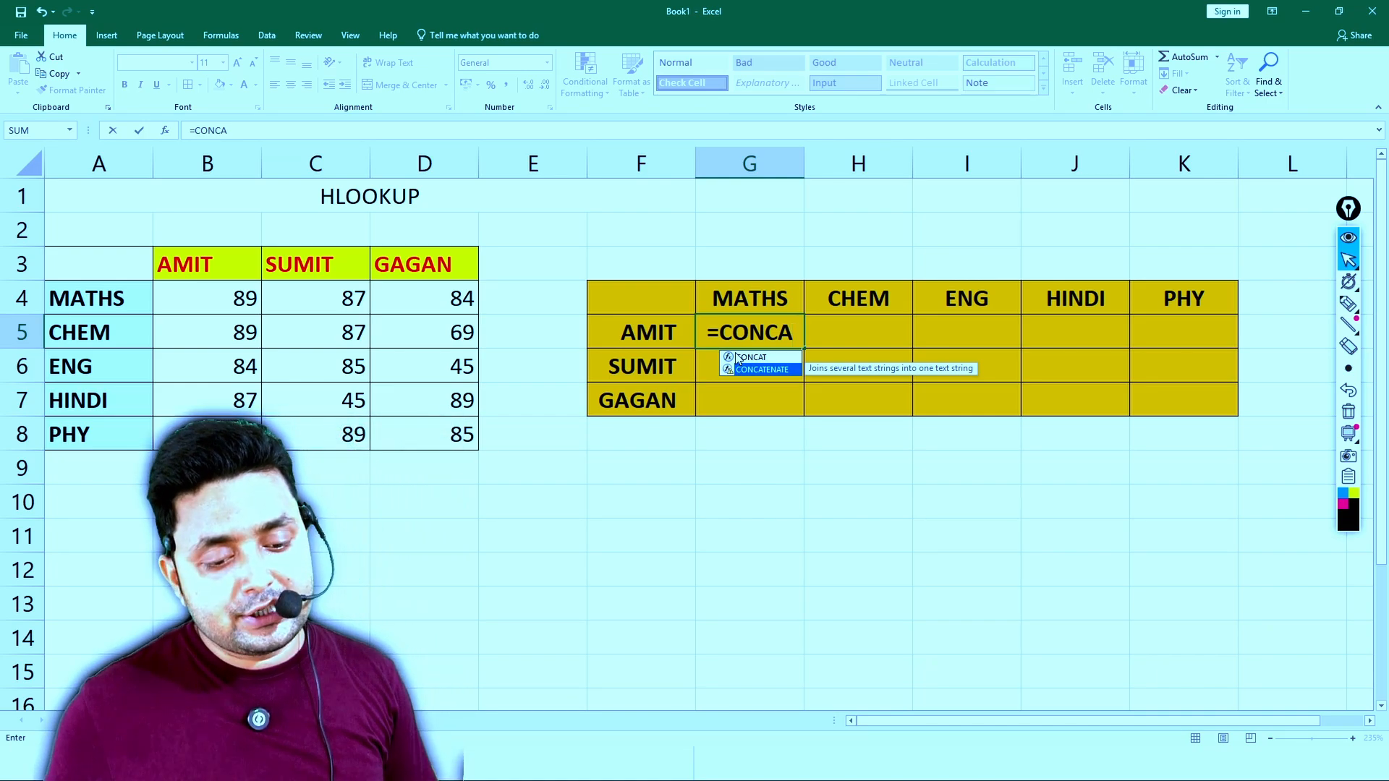
{"action": "key", "text": "Tab"}
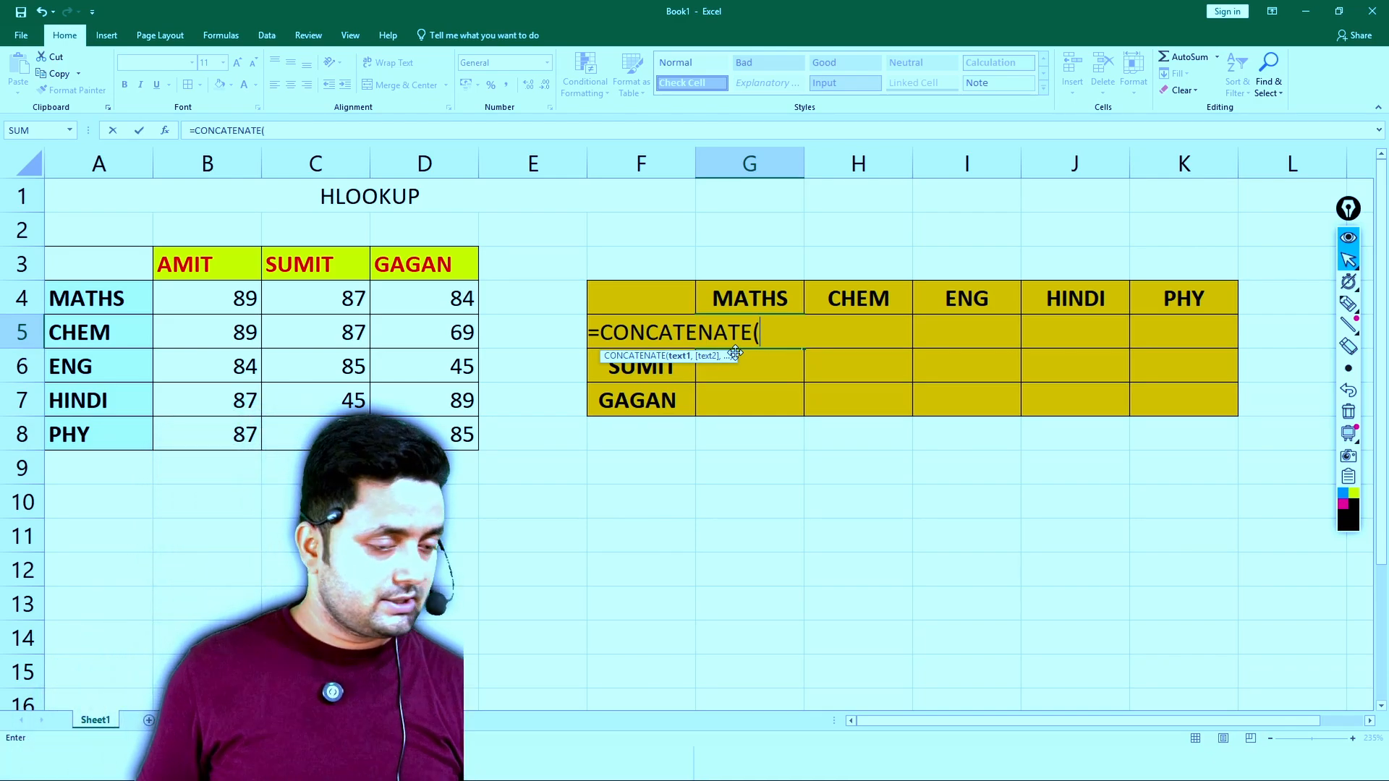
{"action": "key", "text": "BackSpace"}
{"action": "key", "text": "BackSpace"}
{"action": "key", "text": "BackSpace"}
{"action": "key", "text": "BackSpace"}
{"action": "key", "text": "BackSpace"}
{"action": "key", "text": "BackSpace"}
{"action": "key", "text": "BackSpace"}
{"action": "key", "text": "BackSpace"}
{"action": "key", "text": "BackSpace"}
{"action": "key", "text": "BackSpace"}
{"action": "key", "text": "BackSpace"}
{"action": "key", "text": "BackSpace"}
{"action": "key", "text": "BackSpace"}
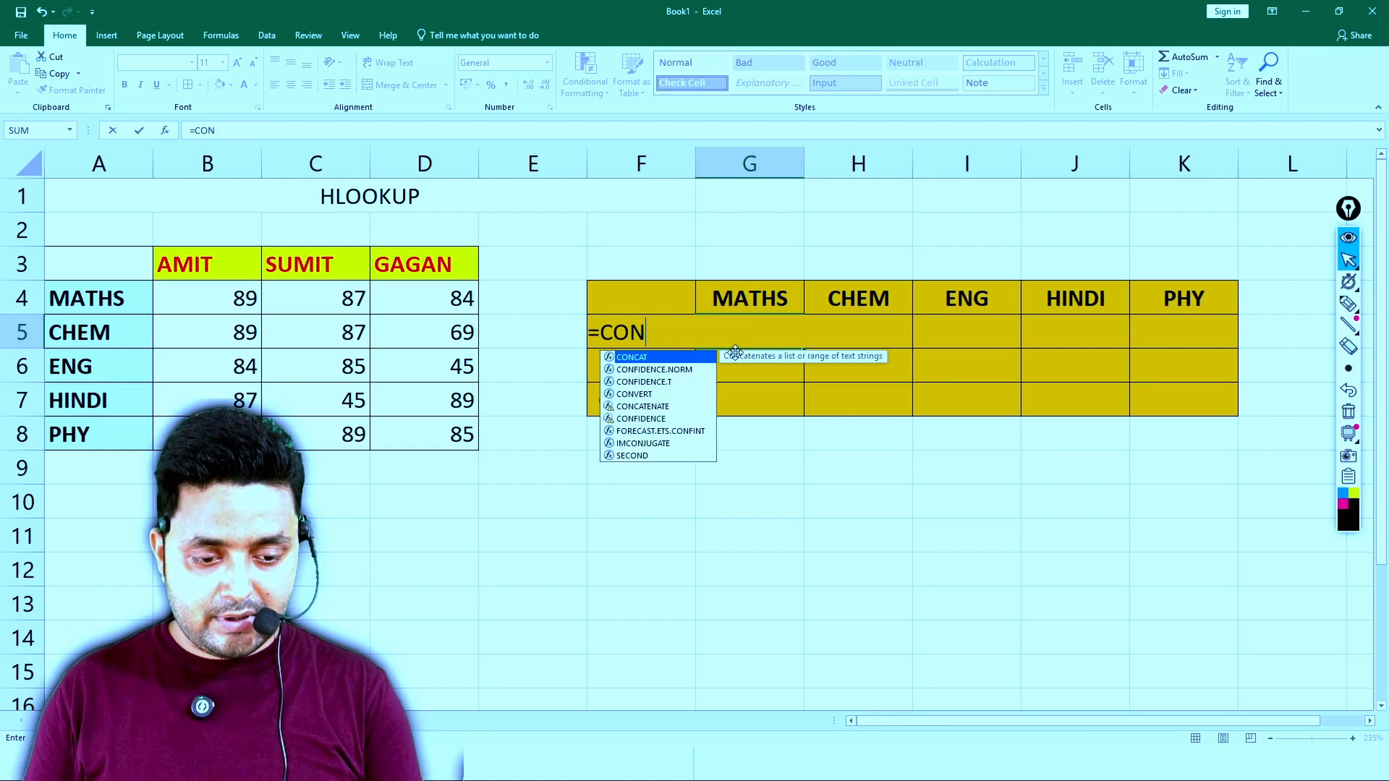
{"action": "key", "text": "Escape"}
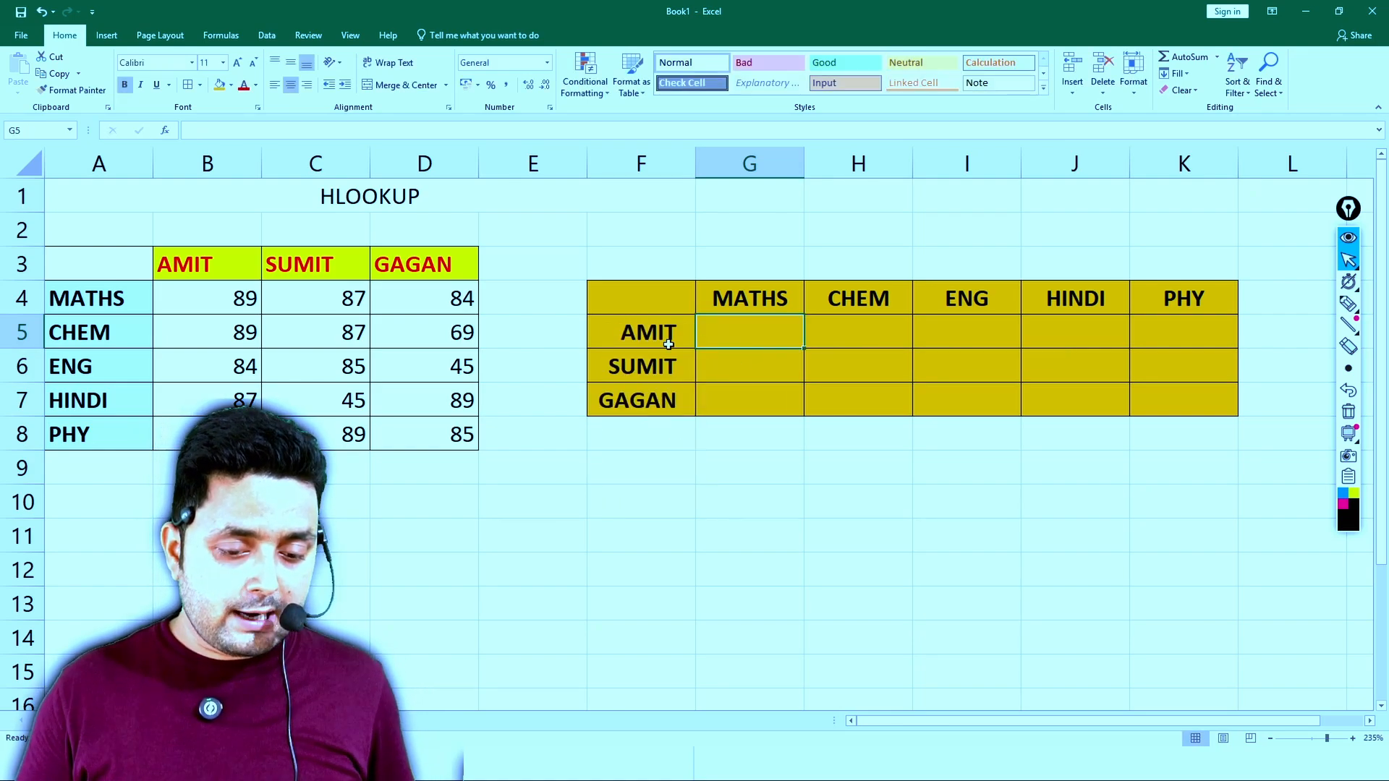
- With F5 selected, draw a labelled pen box around the Name Box and an arrow to the formula bar, and clear the drawing
{"action": "left_click", "coordinate": [651, 334]}
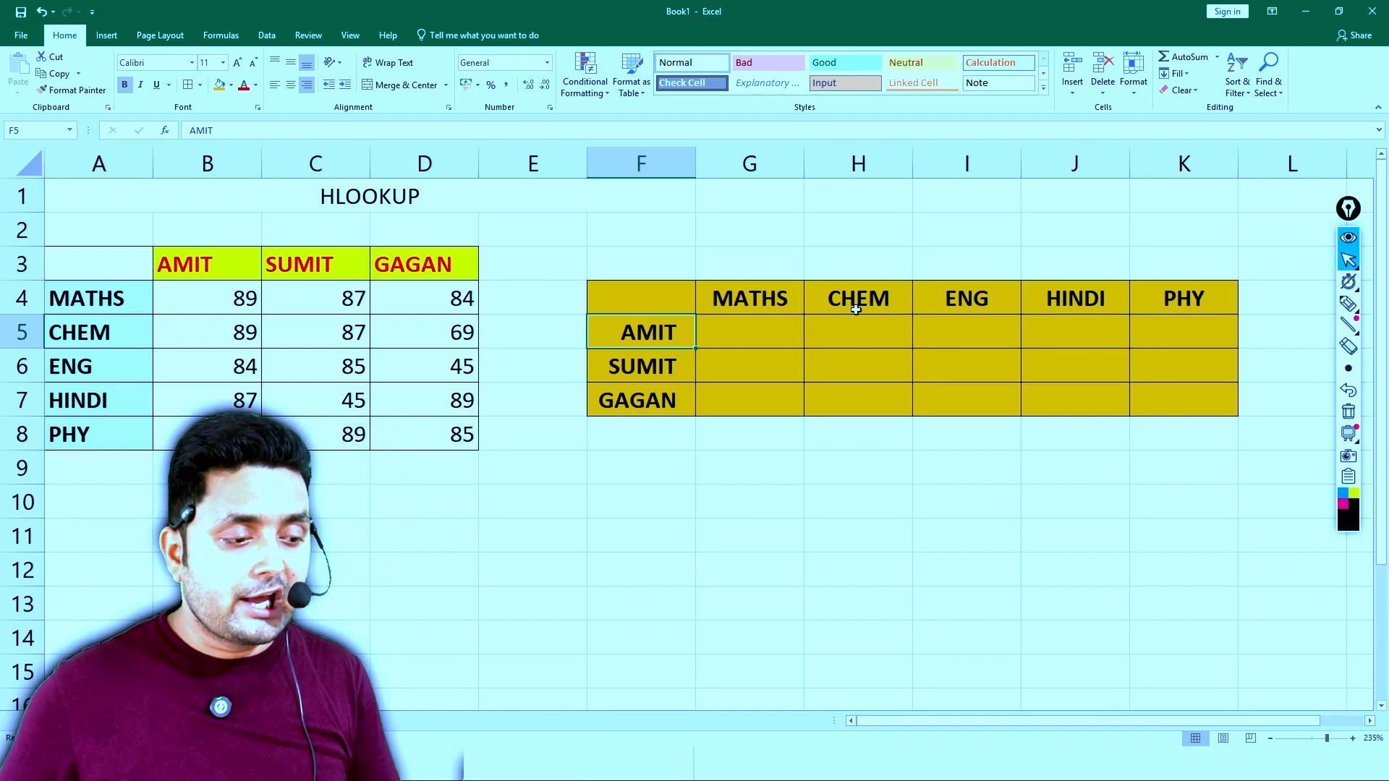
{"action": "left_click", "coordinate": [1347, 304]}
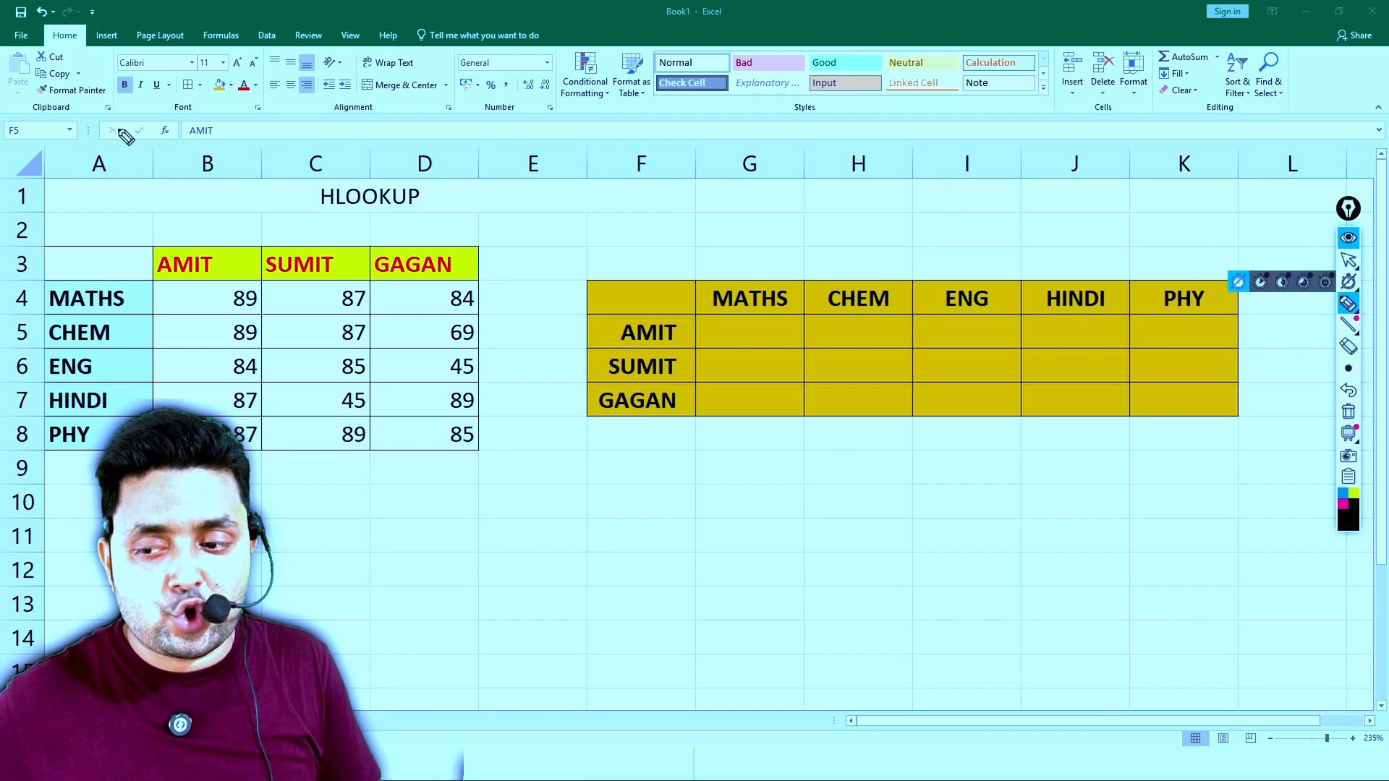
{"action": "mouse_move", "coordinate": [3, 145]}
{"action": "left_mouse_down"}
{"action": "mouse_move", "coordinate": [50, 144]}
{"action": "mouse_move", "coordinate": [119, 62]}
{"action": "mouse_move", "coordinate": [174, 51]}
{"action": "mouse_move", "coordinate": [180, 72]}
{"action": "left_mouse_up"}
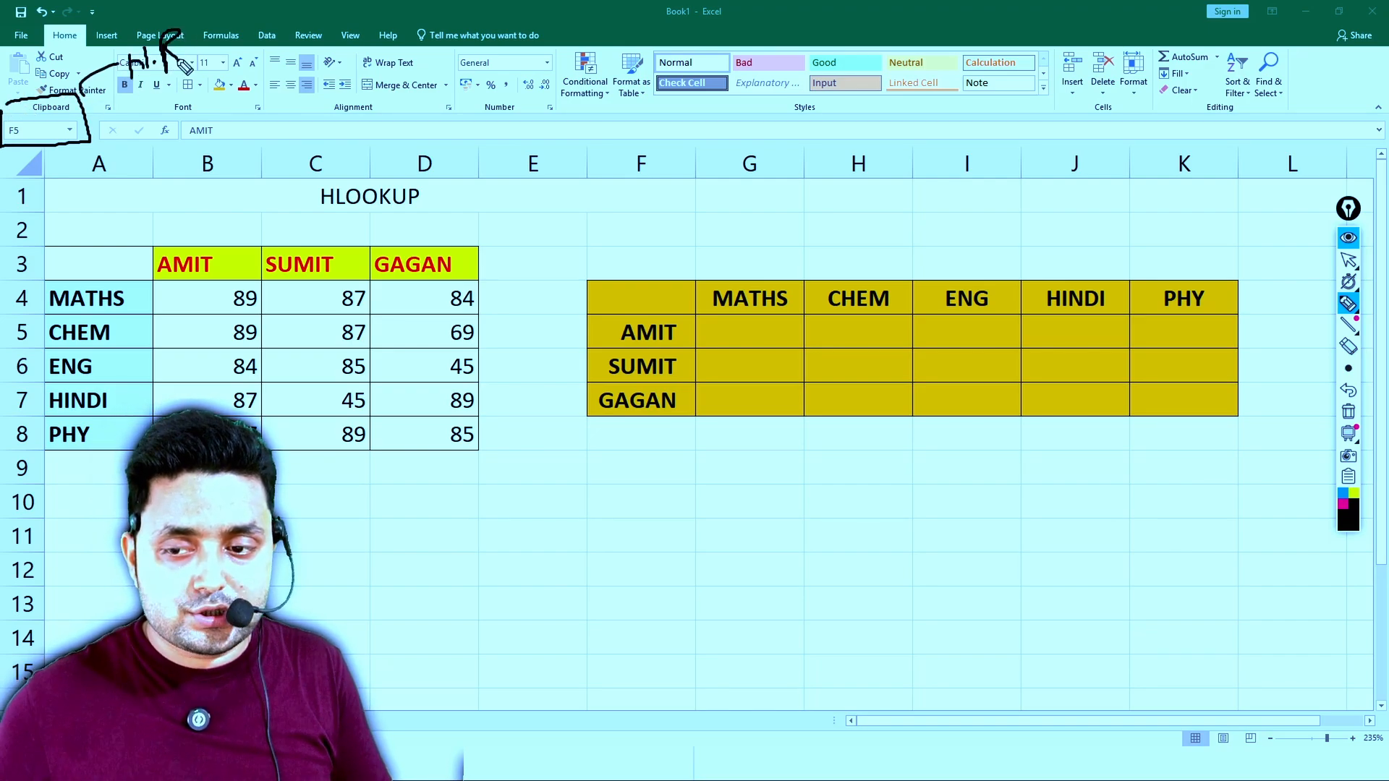
{"action": "mouse_move", "coordinate": [105, 117]}
{"action": "left_mouse_down"}
{"action": "mouse_move", "coordinate": [209, 106]}
{"action": "mouse_move", "coordinate": [211, 118]}
{"action": "left_mouse_up"}
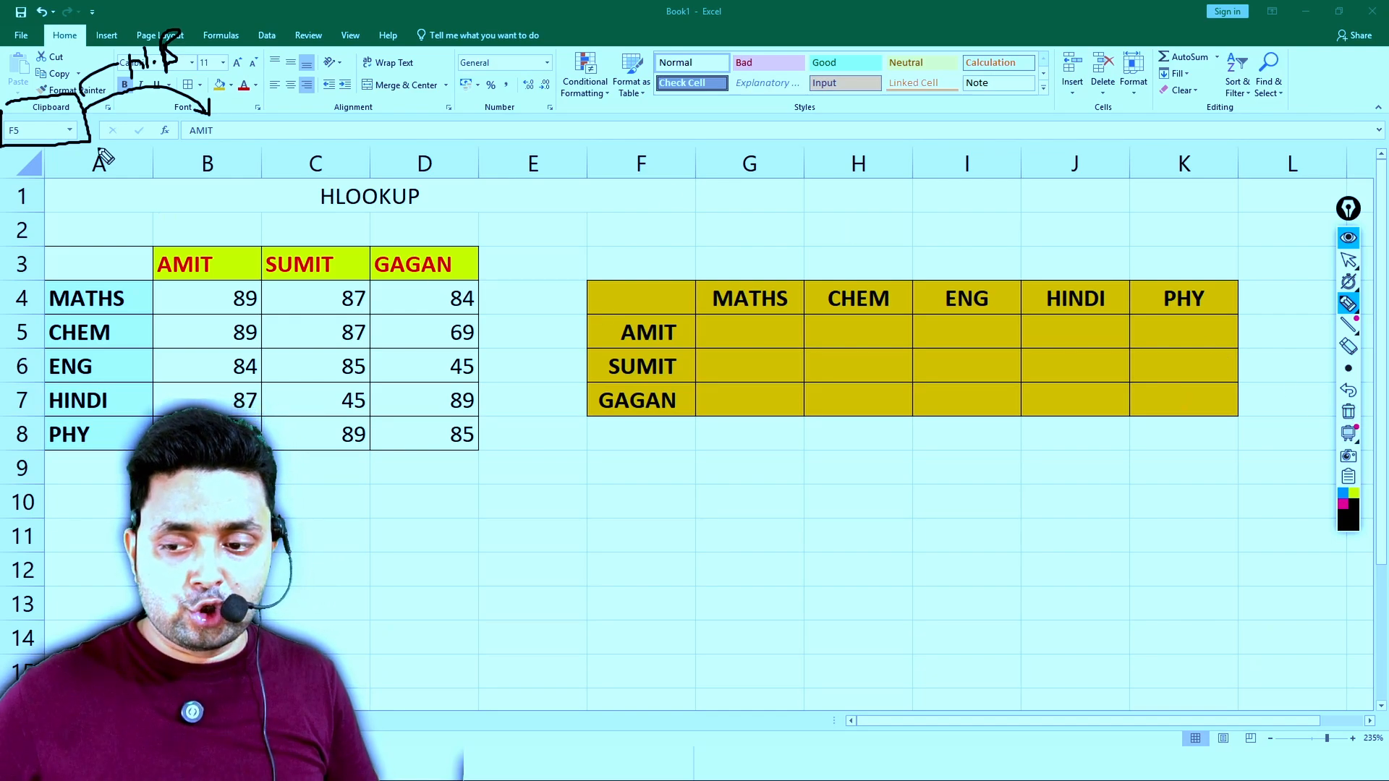
{"action": "left_click_drag", "start_coordinate": [40, 135], "coordinate": [268, 133]}
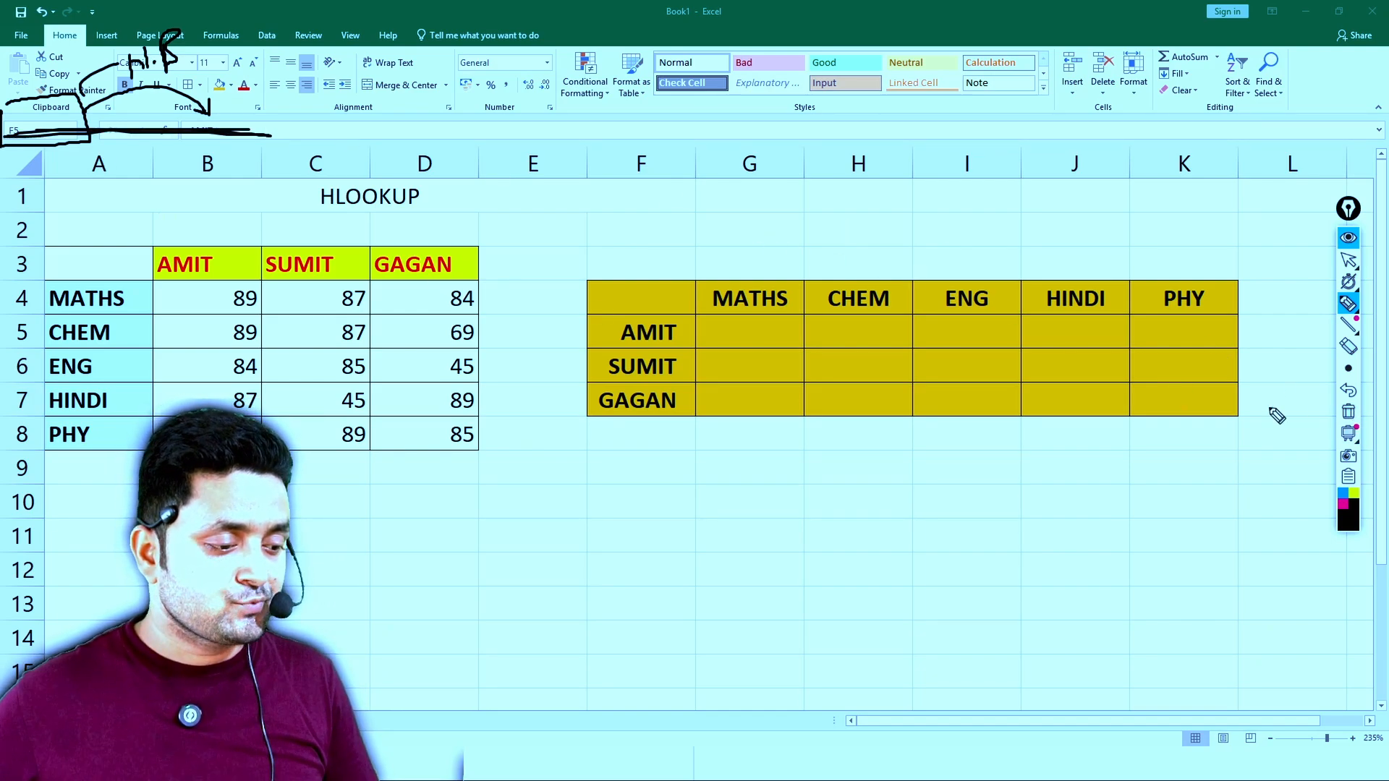
{"action": "left_click", "coordinate": [1348, 412]}
{"action": "mouse_move", "coordinate": [1361, 301]}
{"action": "left_click", "coordinate": [1348, 266]}
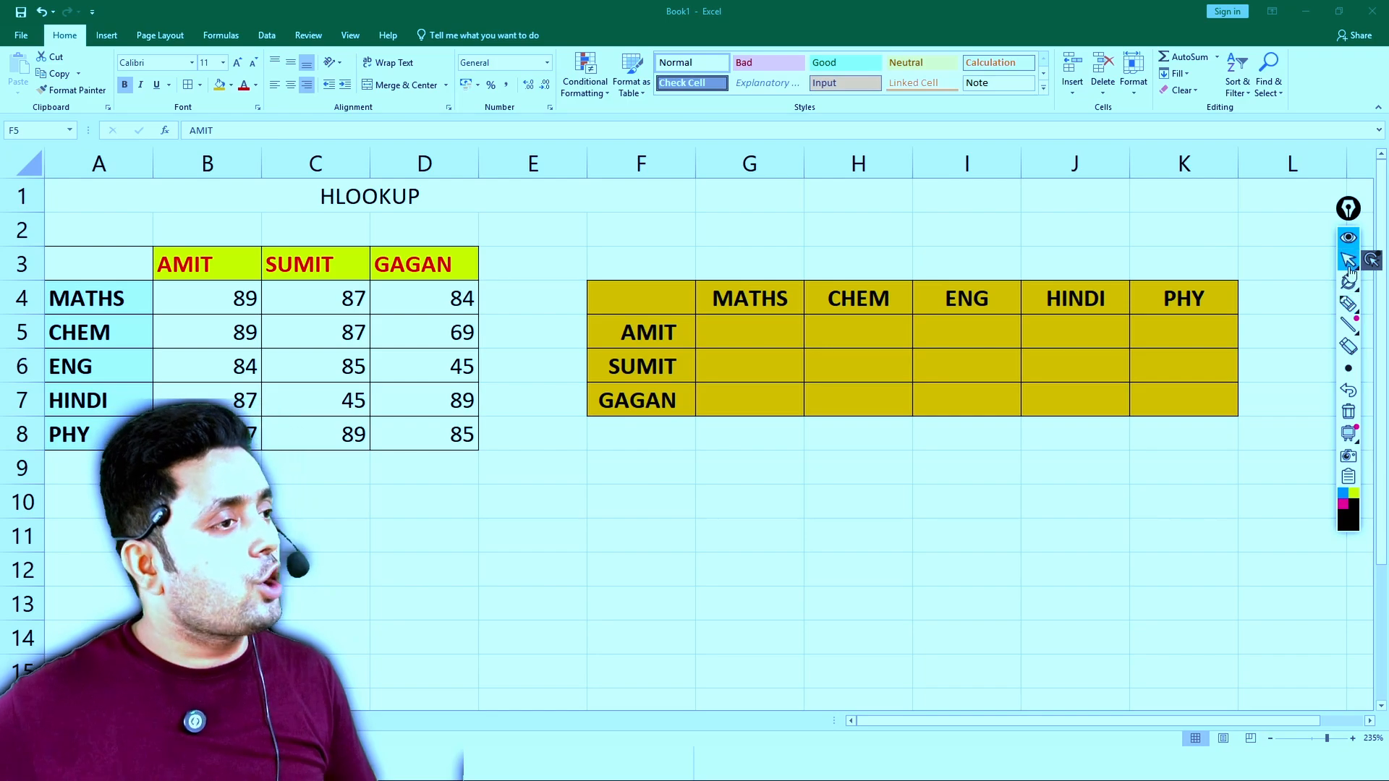
- Draw pen arrows along column headers A to F and down row numbers 1 to 10, and clear the drawing
{"action": "left_click", "coordinate": [1348, 304]}
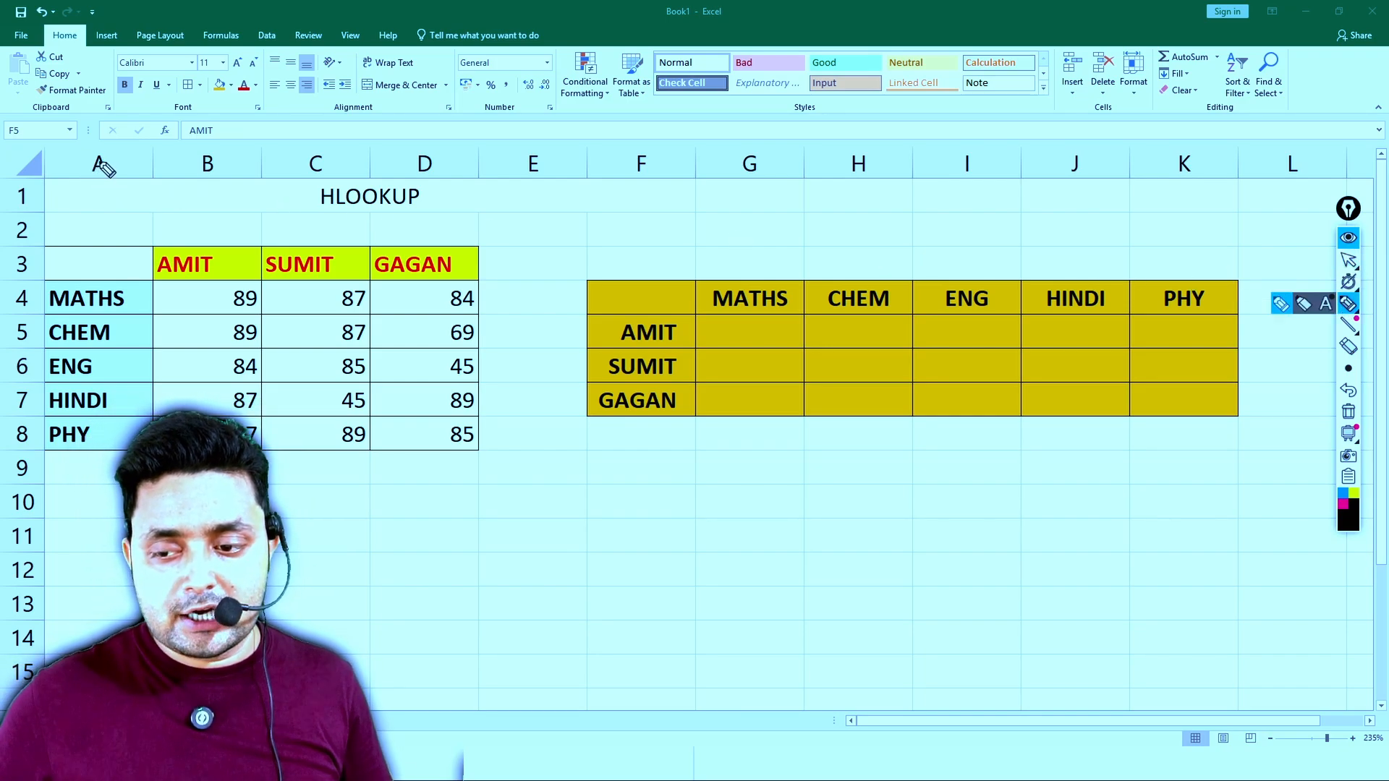
{"action": "mouse_move", "coordinate": [101, 165]}
{"action": "left_mouse_down"}
{"action": "mouse_move", "coordinate": [627, 158]}
{"action": "mouse_move", "coordinate": [577, 177]}
{"action": "left_mouse_up"}
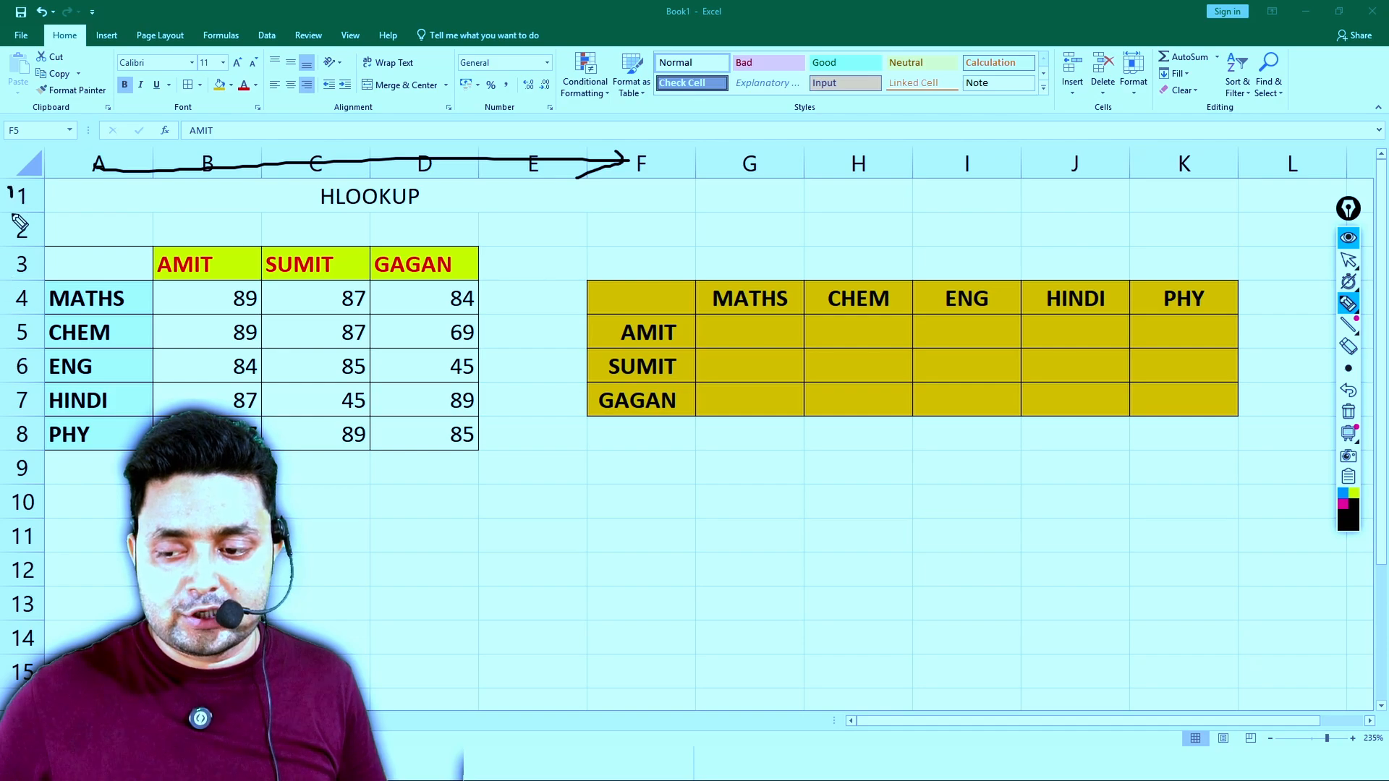
{"action": "left_click_drag", "start_coordinate": [20, 225], "coordinate": [11, 536]}
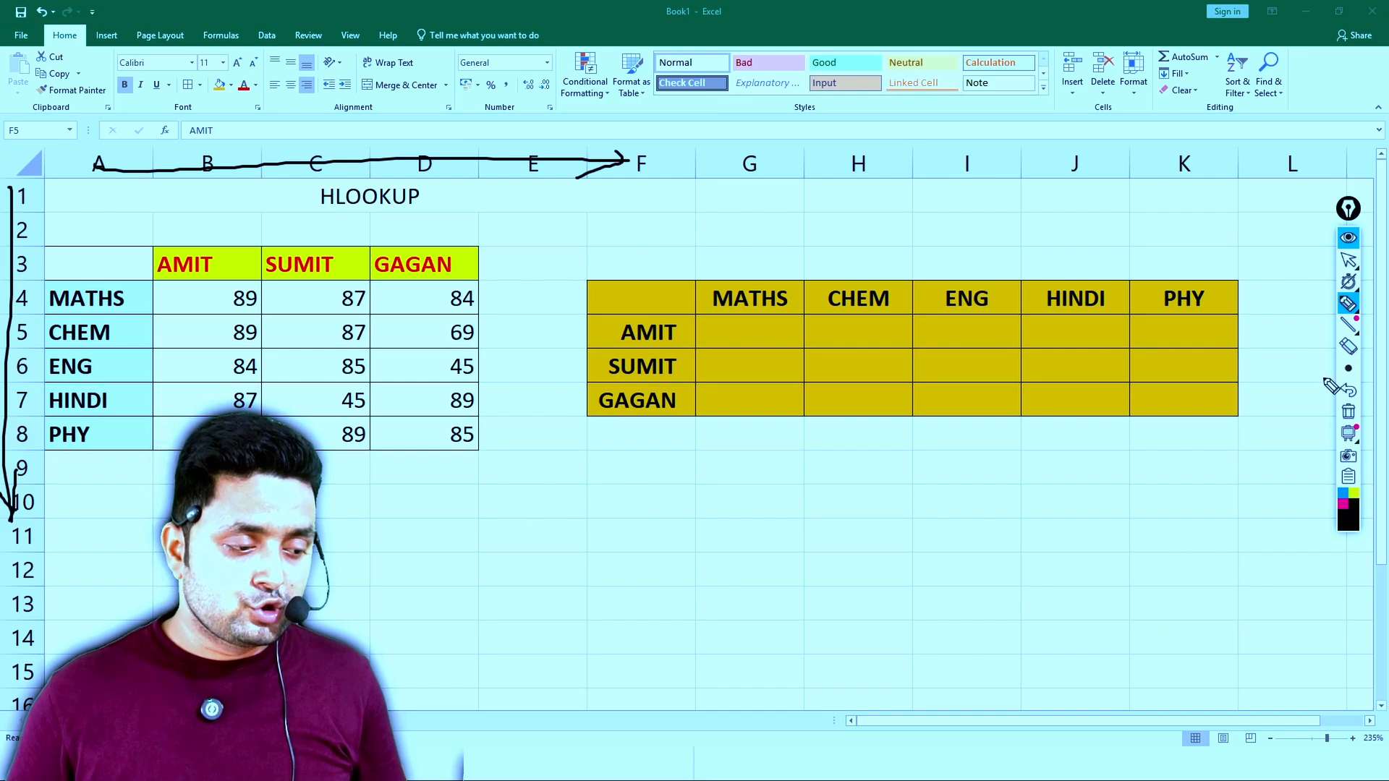
{"action": "left_click", "coordinate": [1350, 413]}
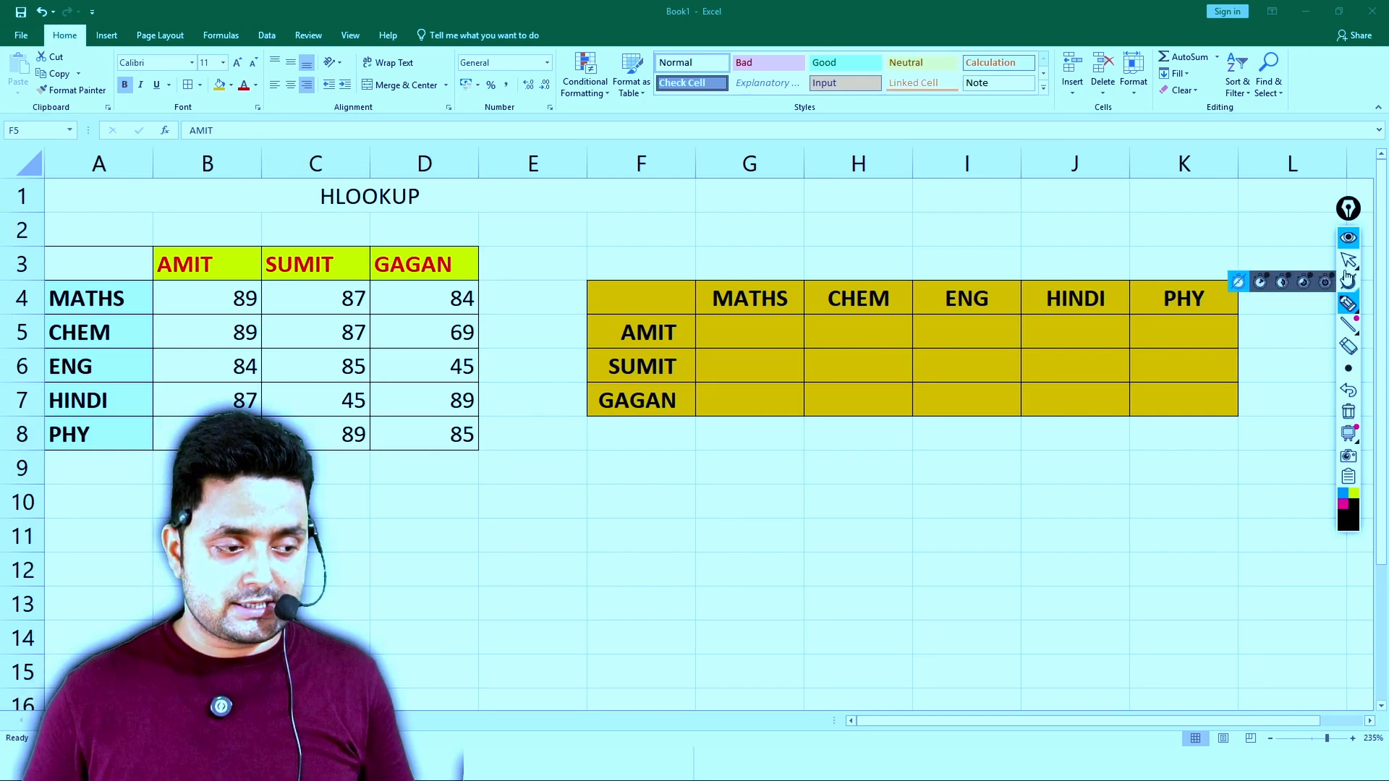
{"action": "left_click", "coordinate": [1348, 261]}
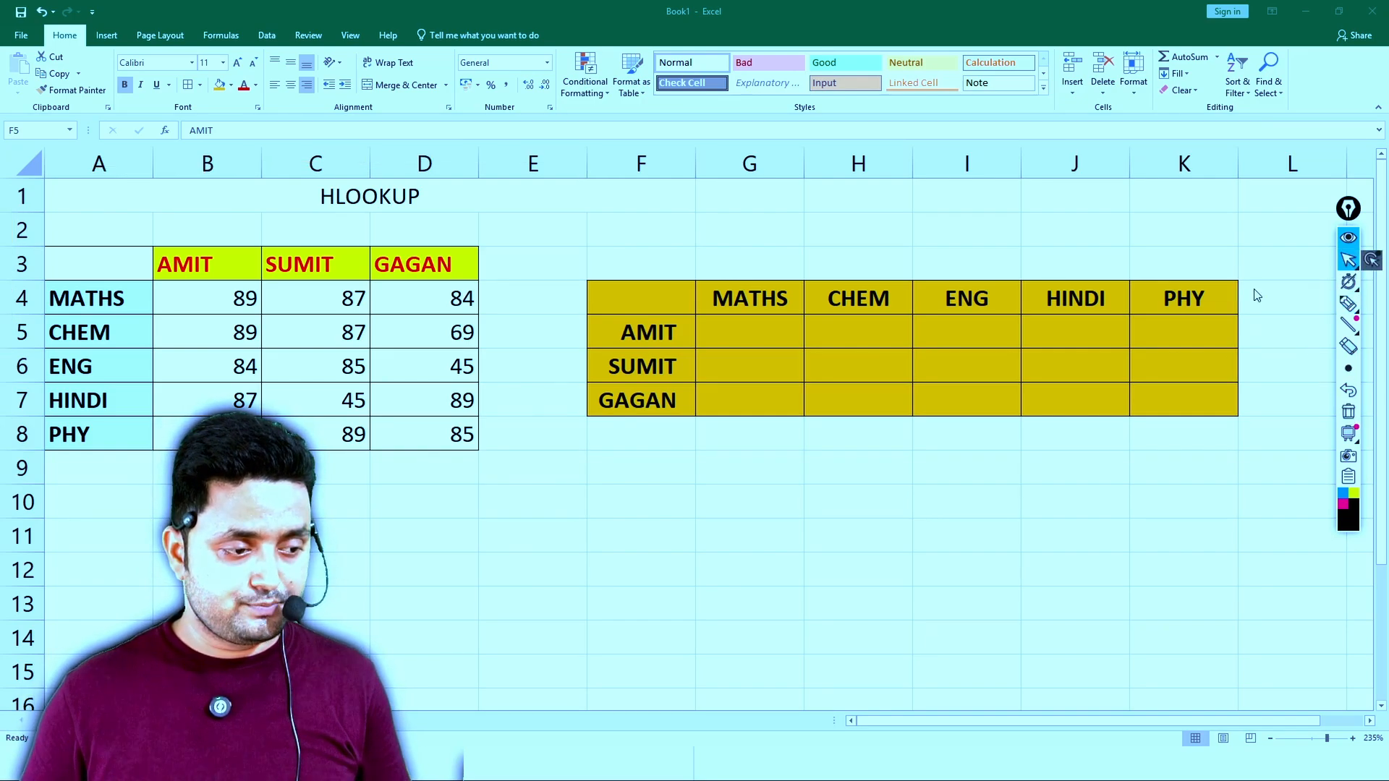
- Enter the formula =HLOOKUP(H5,B3:D8,2,0) in G5 for the first student's MATHS mark
{"action": "left_click", "coordinate": [730, 334]}
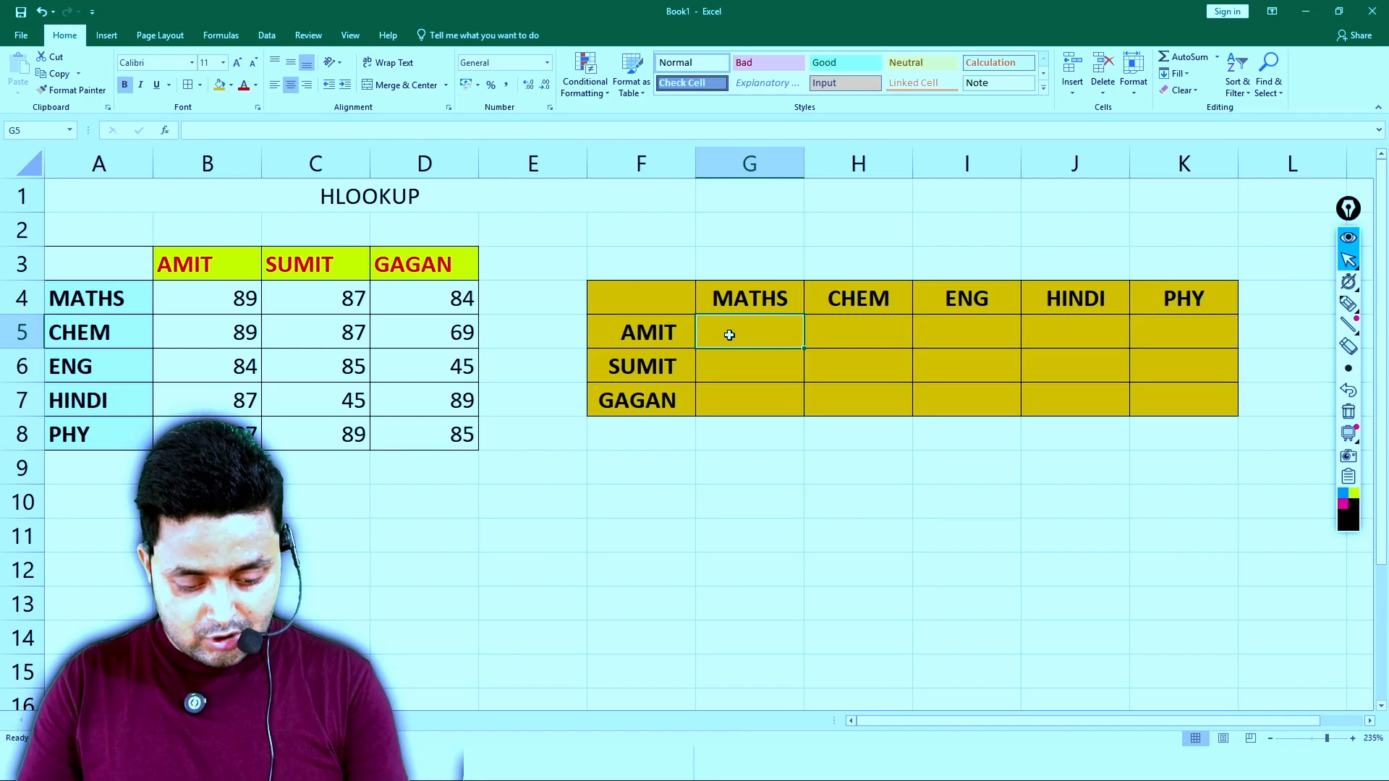
{"action": "type", "text": "=HL"}
{"action": "key", "text": "Tab"}
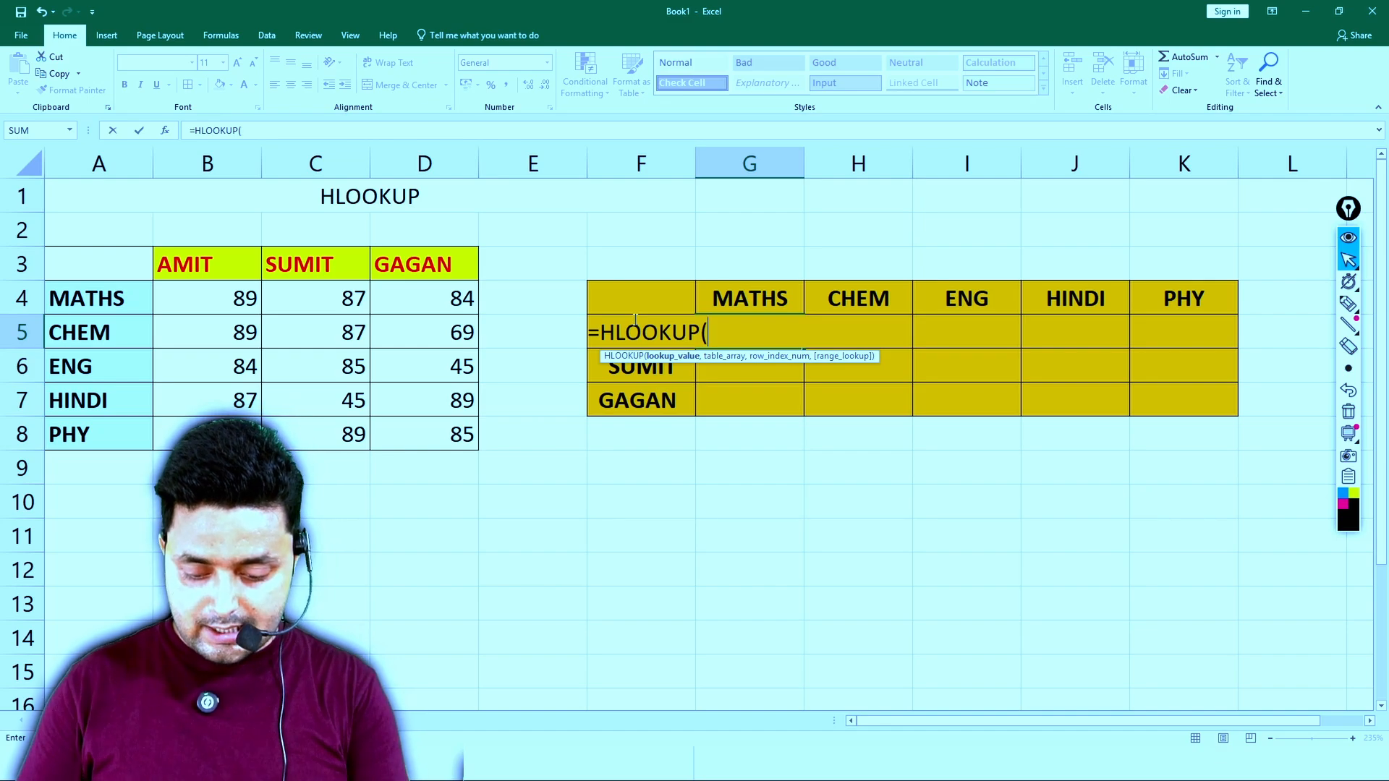
{"action": "type", "text": "H5,"}
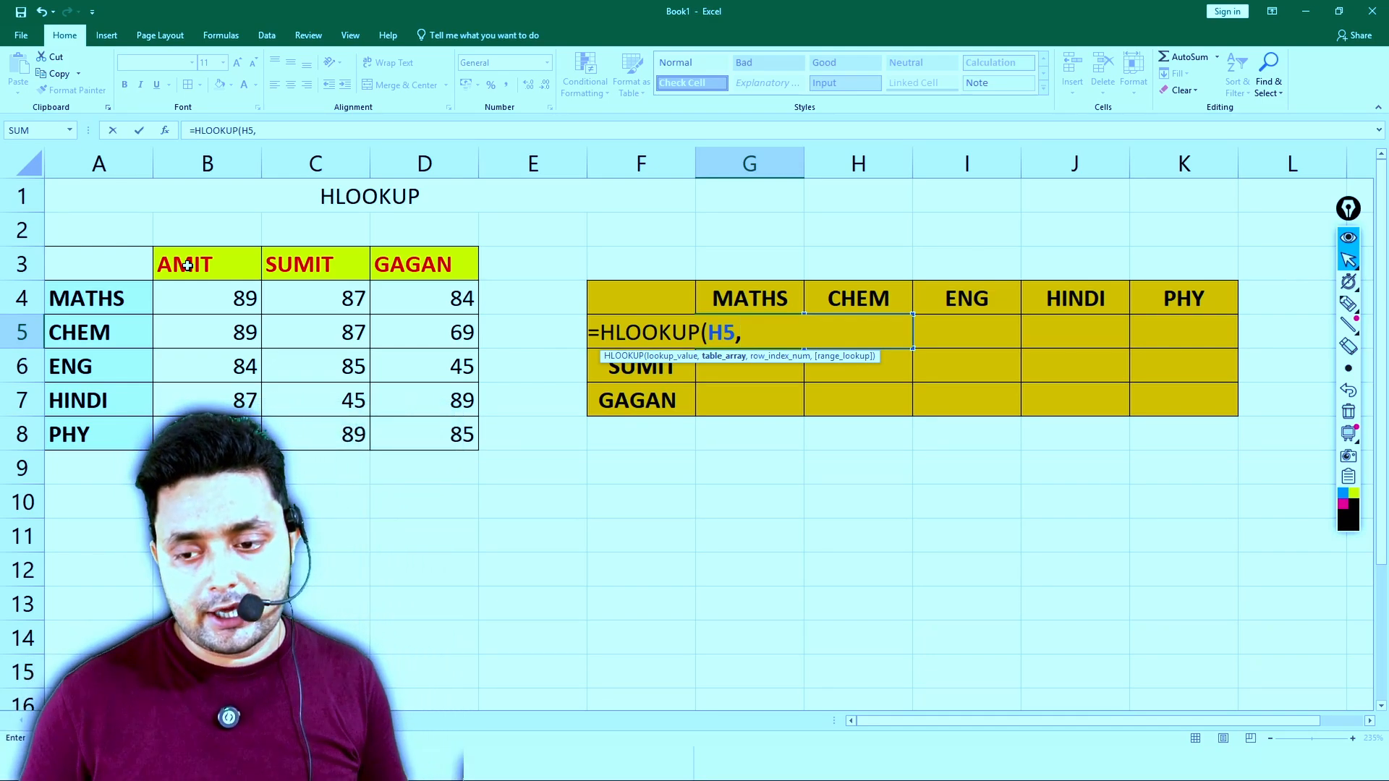
{"action": "left_click_drag", "start_coordinate": [187, 265], "coordinate": [421, 434]}
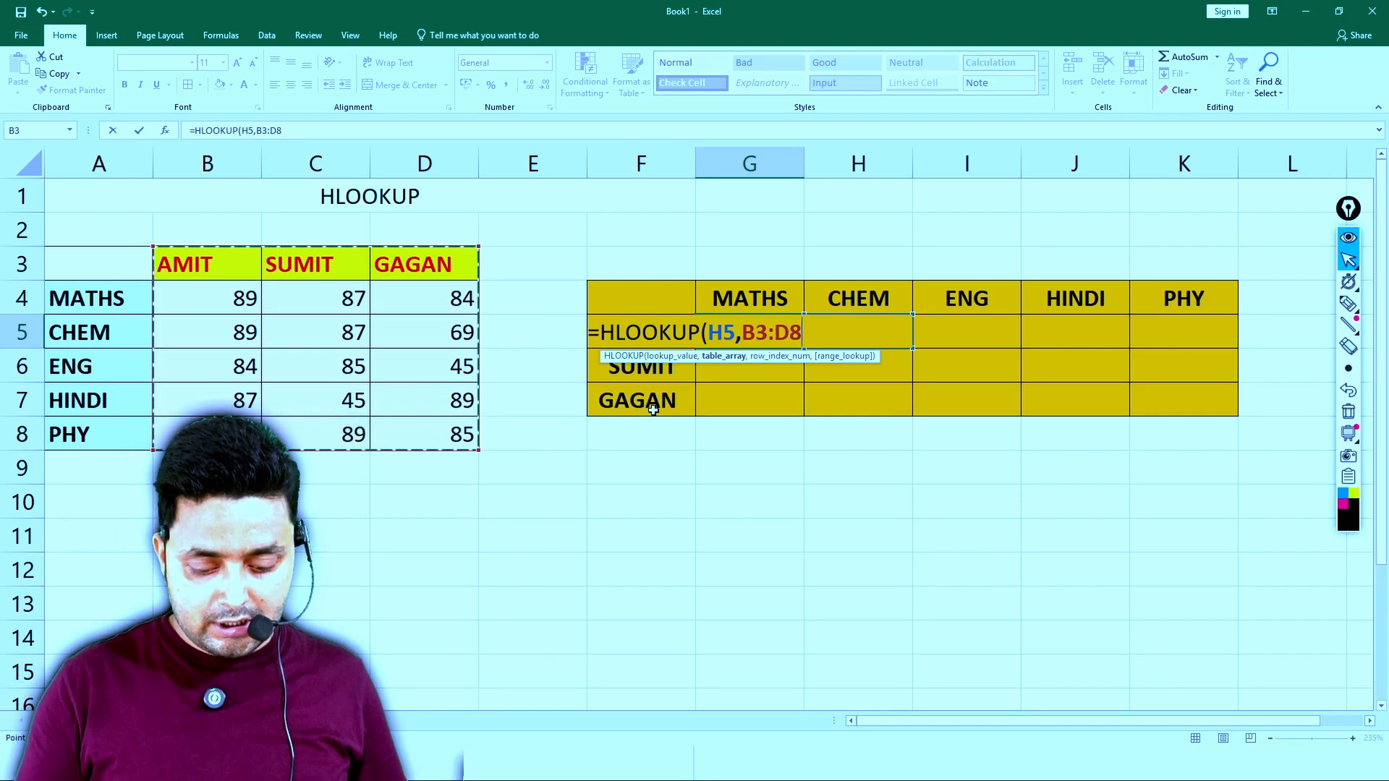
{"action": "type", "text": ",2"}
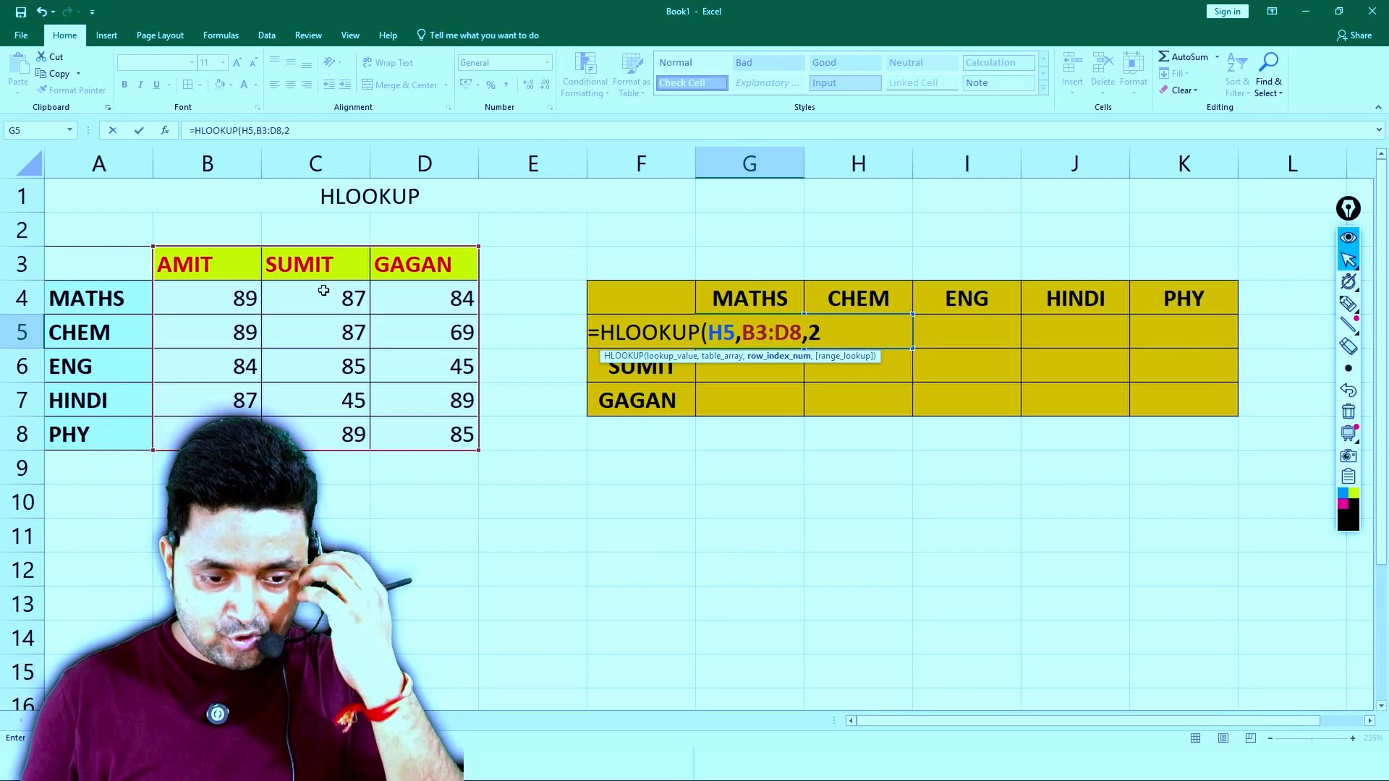
{"action": "type", "text": ",0"}
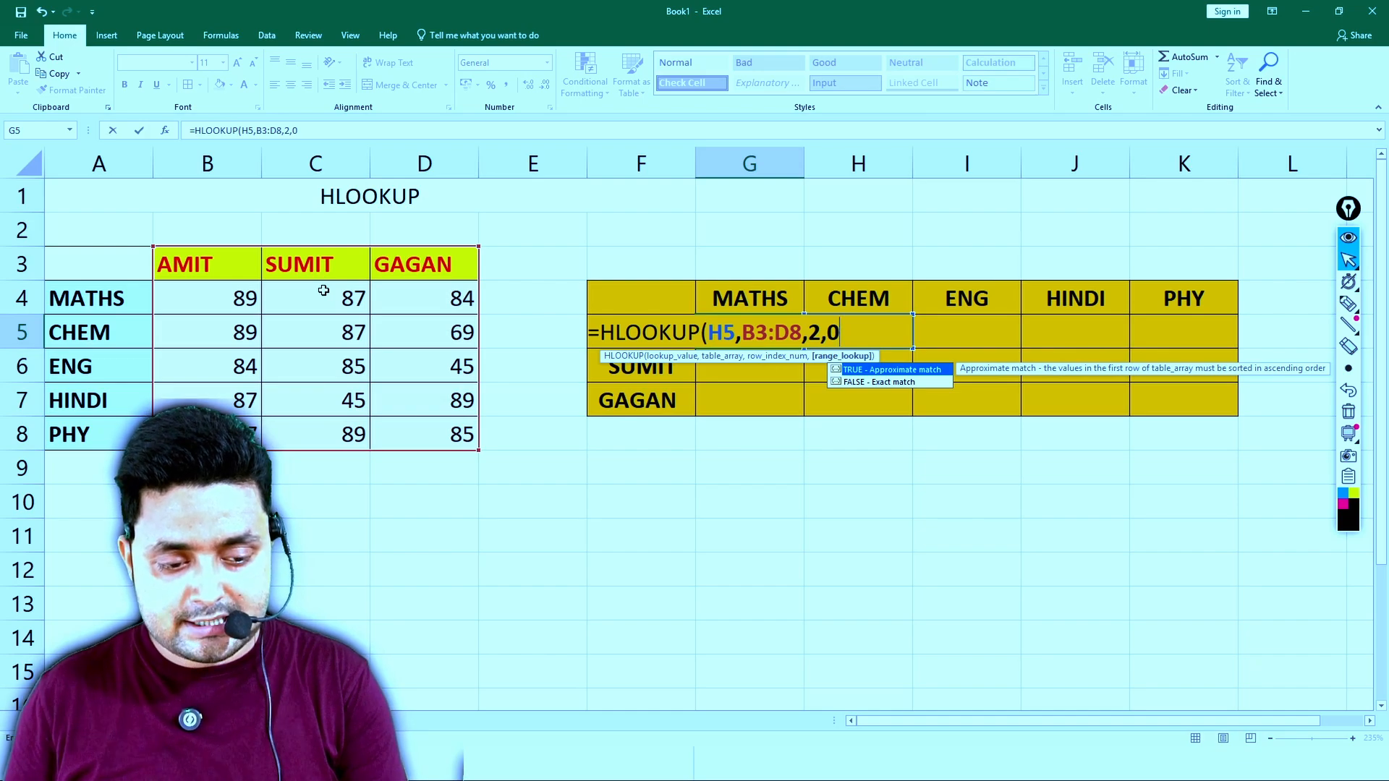
{"action": "type", "text": ")"}
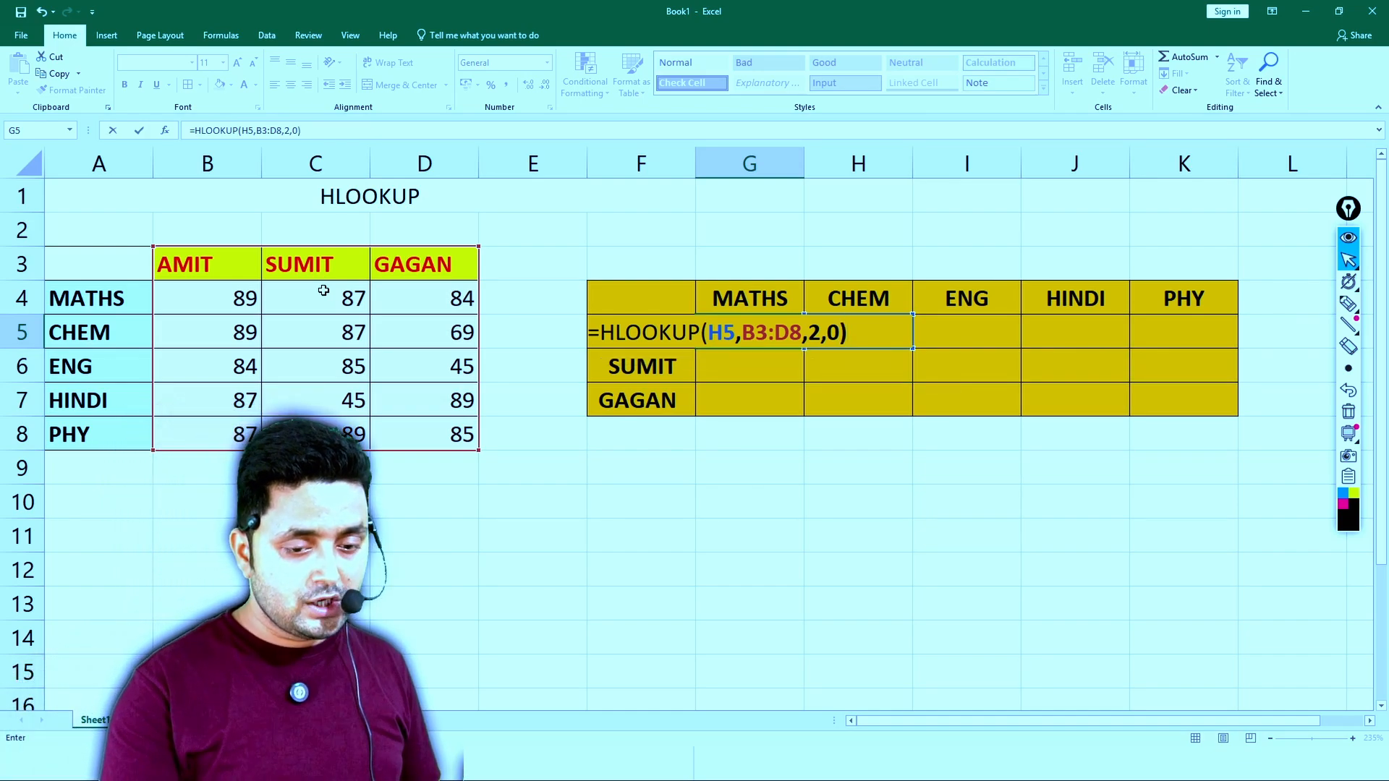
{"action": "key", "text": "BackSpace"}
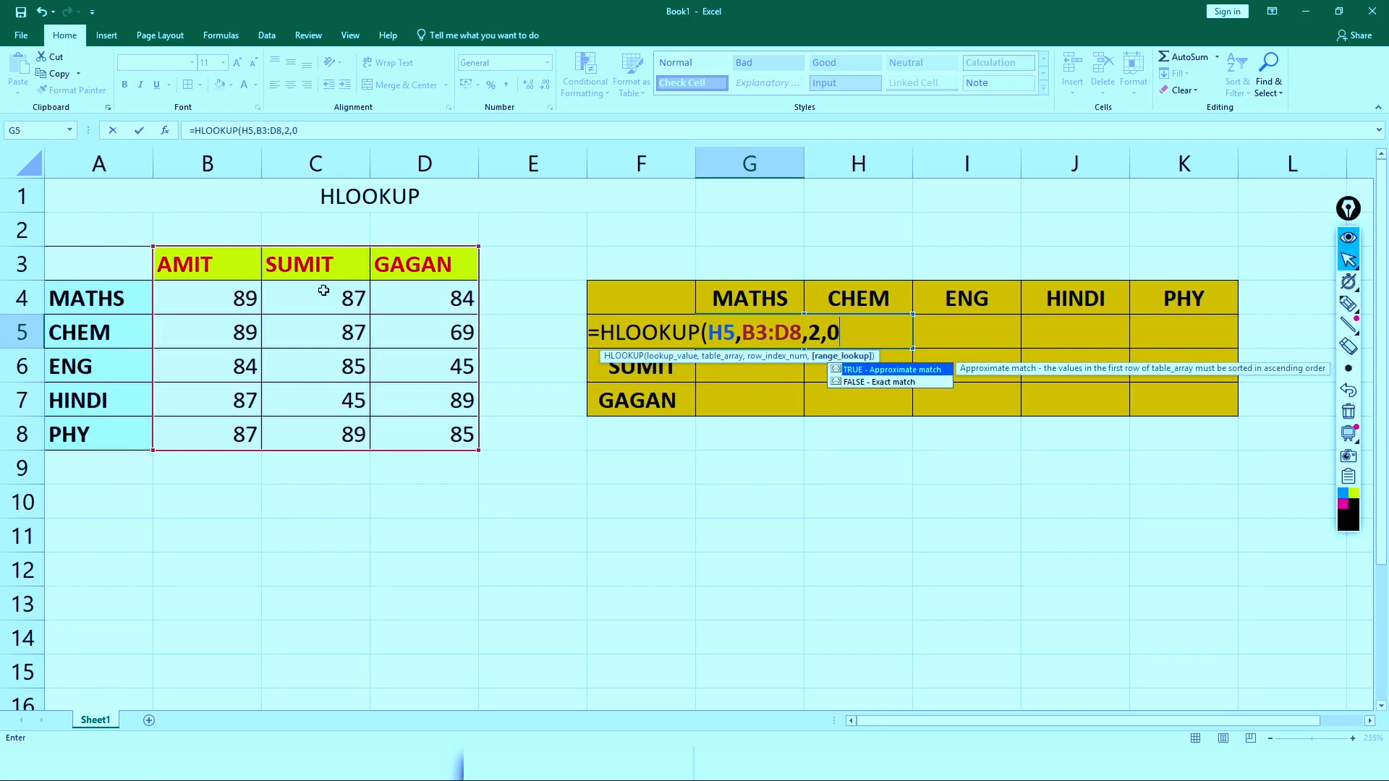
{"action": "key", "text": "Return"}
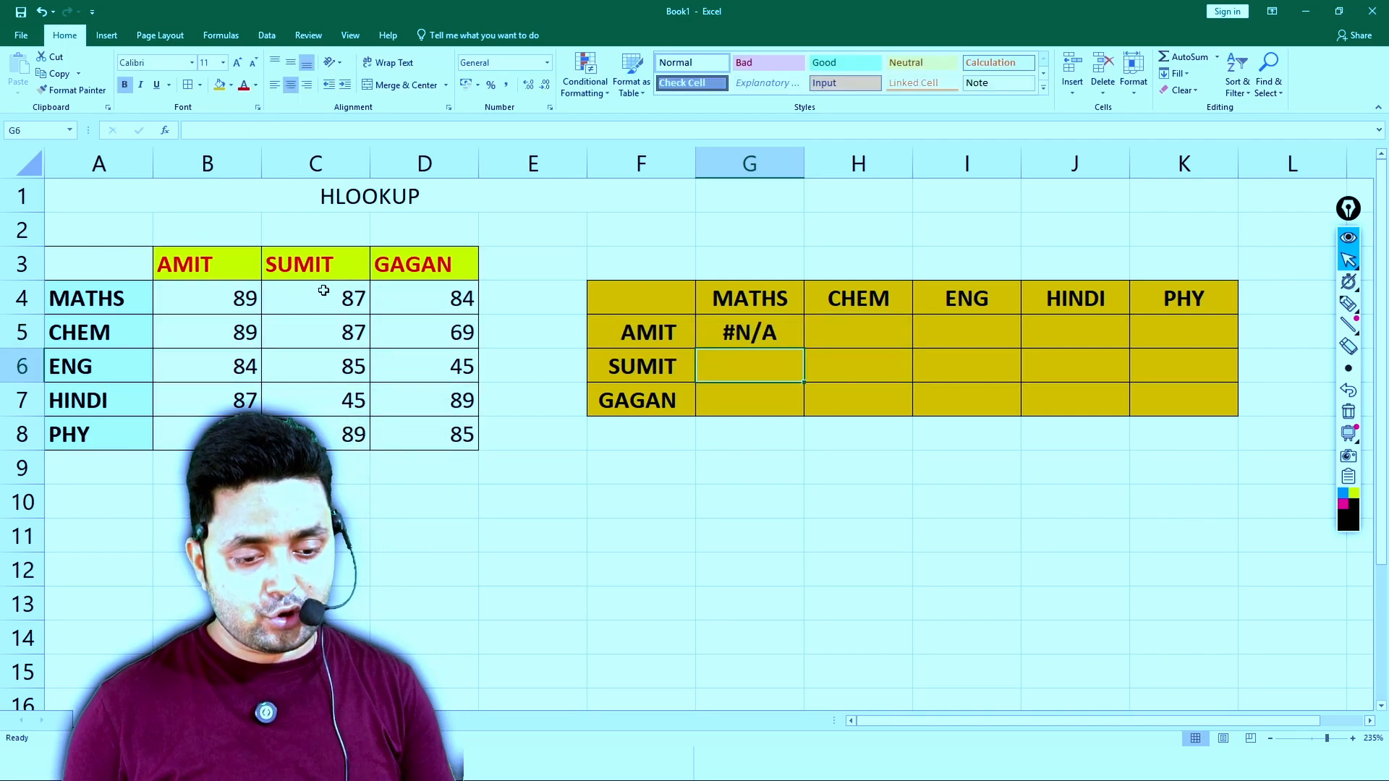
- Correct the lookup value in the G5 HLOOKUP formula to F5
{"action": "key", "text": "Up"}
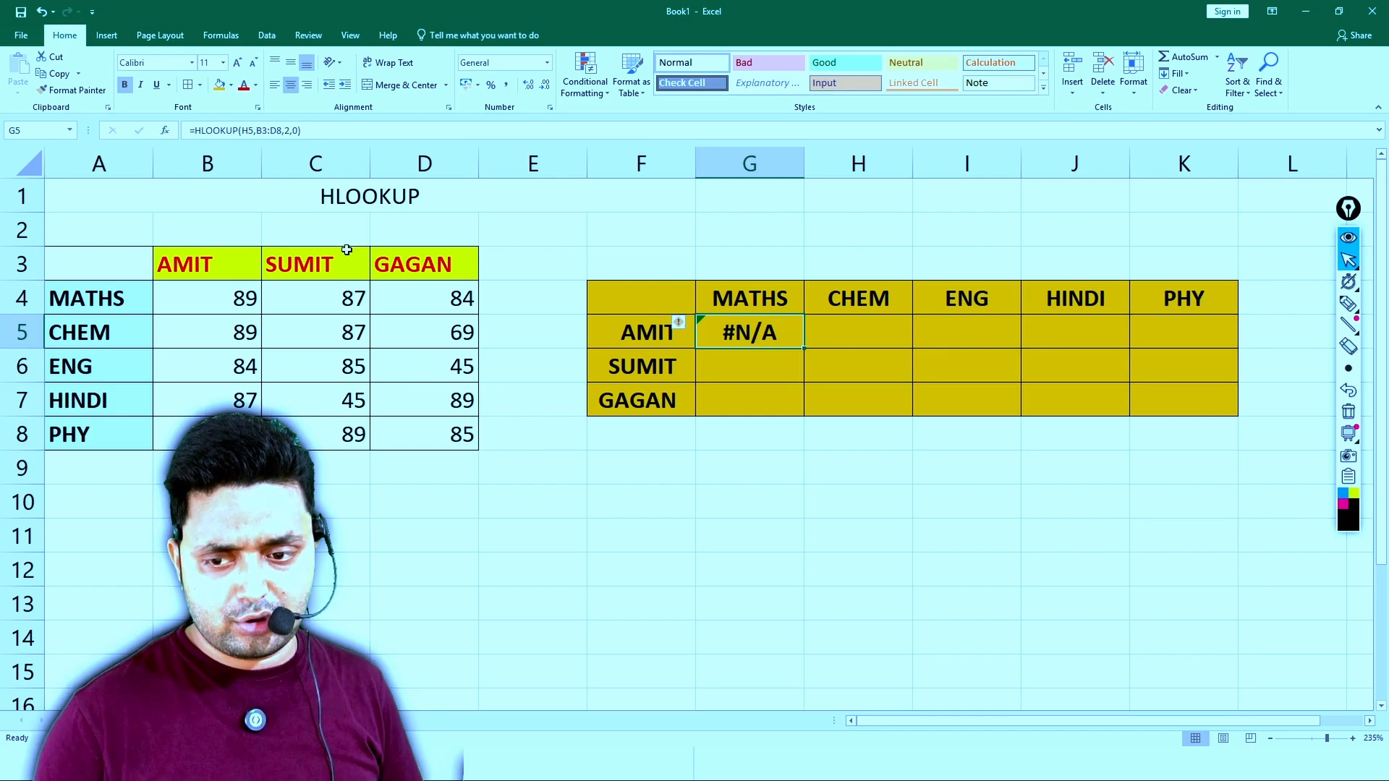
{"action": "left_click", "coordinate": [337, 126]}
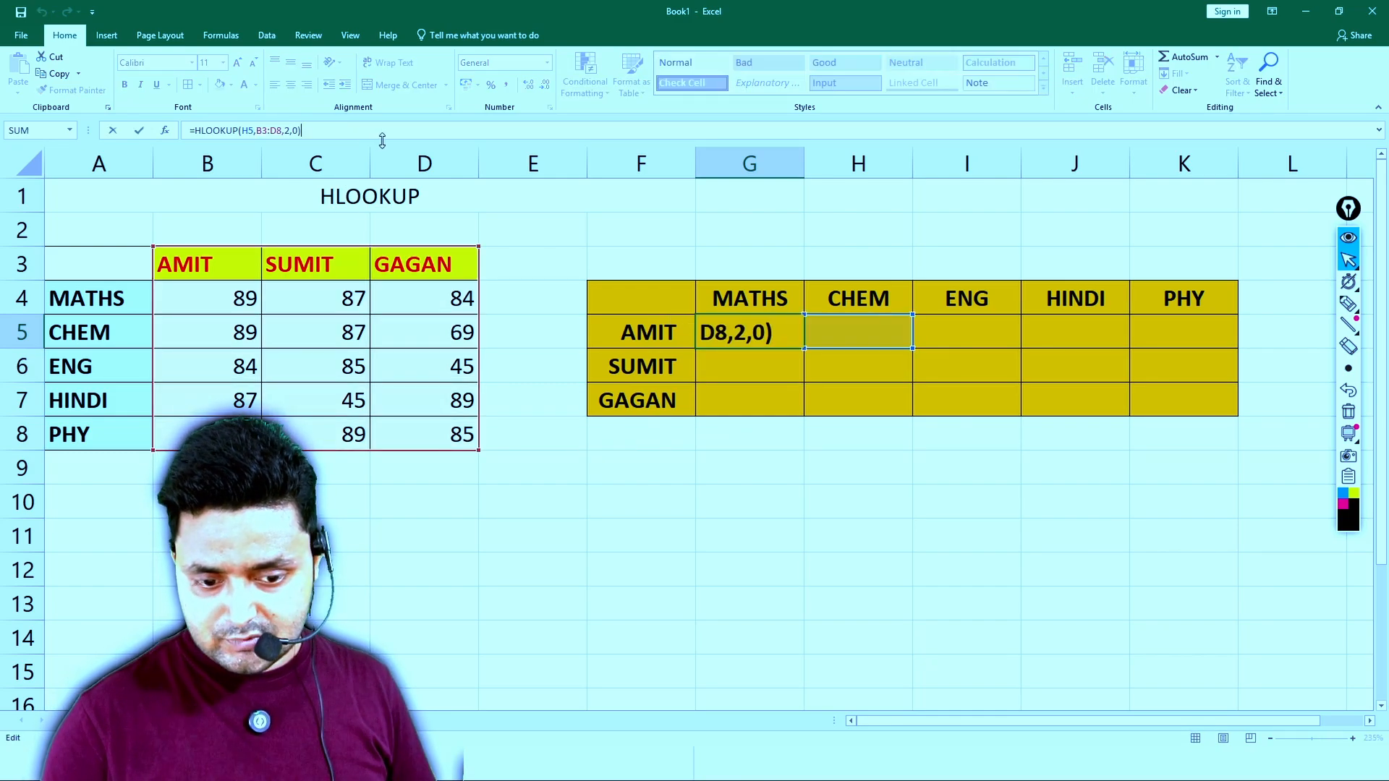
{"action": "left_click", "coordinate": [282, 131]}
{"action": "left_click", "coordinate": [245, 131]}
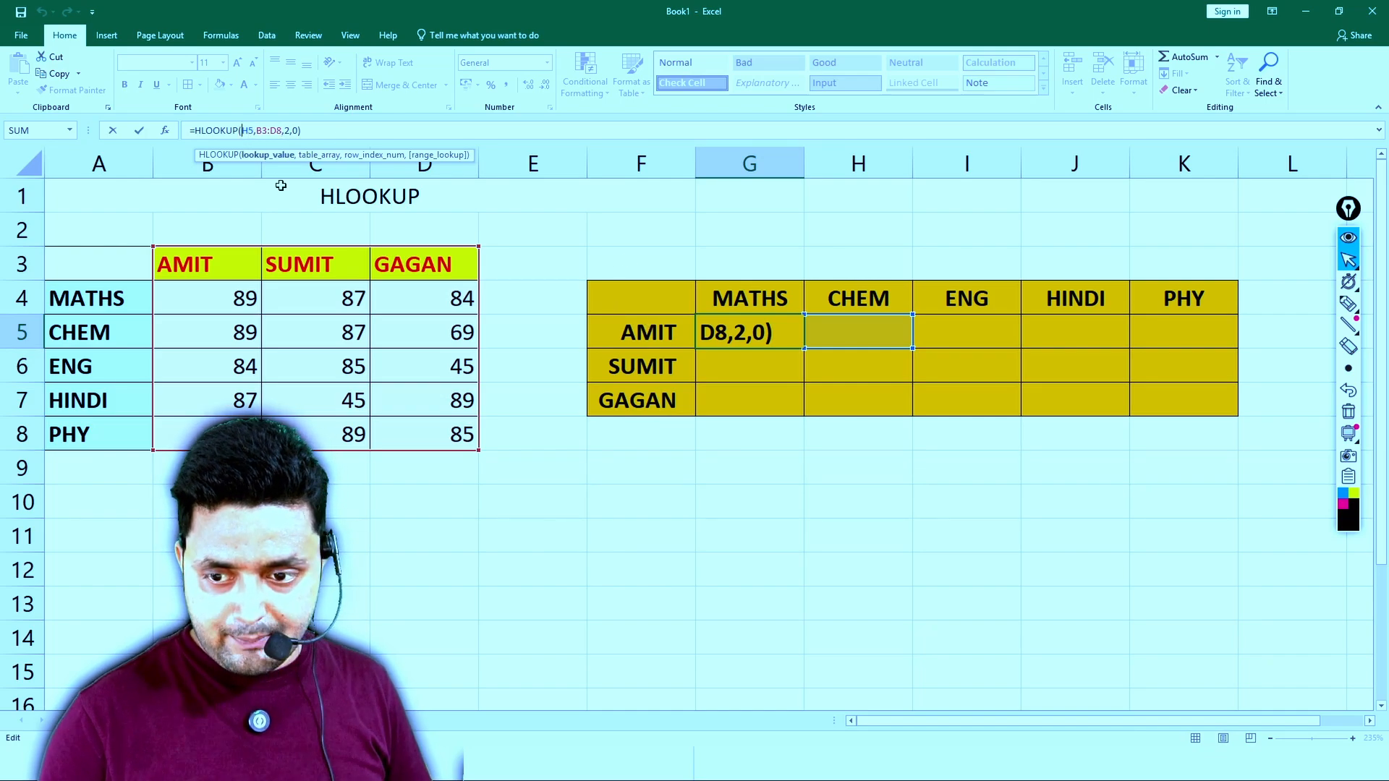
{"action": "key", "text": "Delete"}
{"action": "type", "text": "F"}
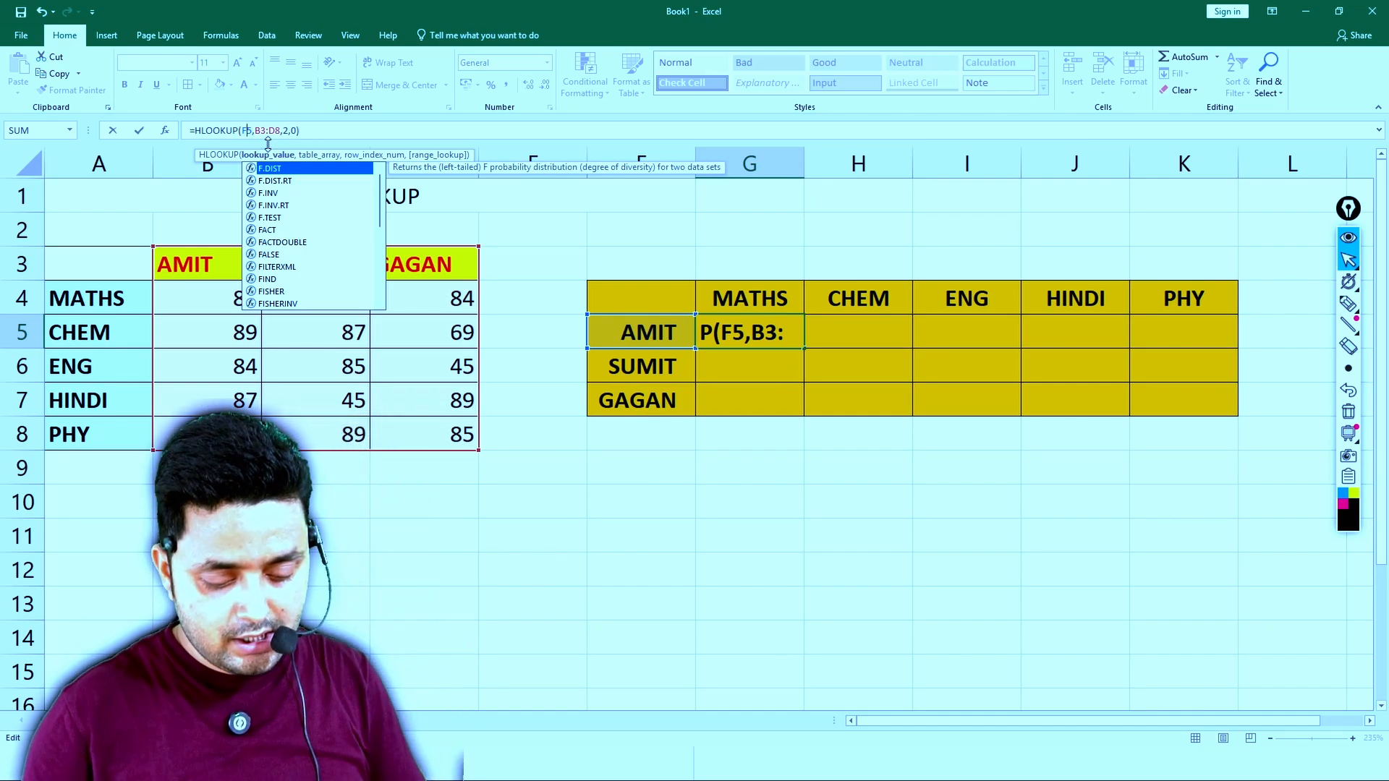
{"action": "key", "text": "Return"}
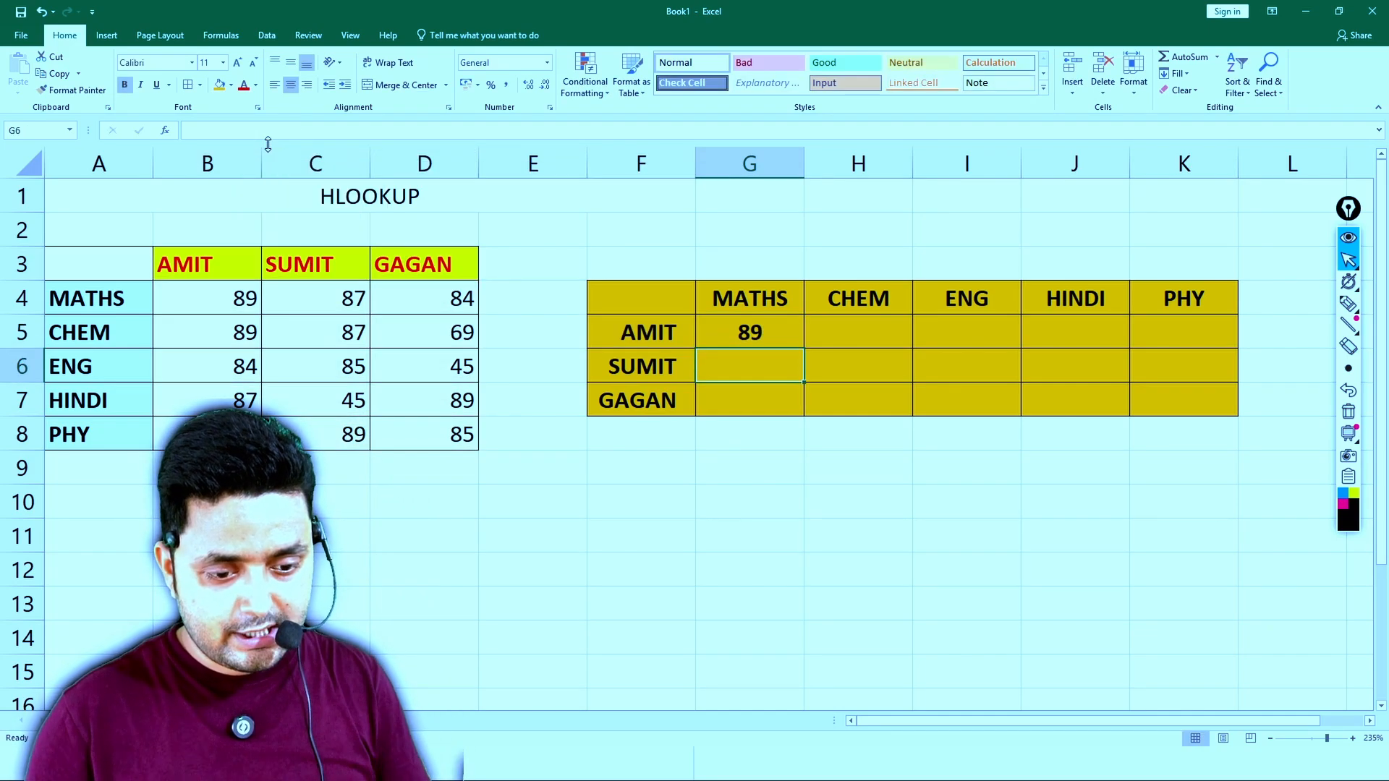
- Copy the formula text from G5 and paste it into F10:J12, merged and centred as one cell below the table
{"action": "left_click", "coordinate": [752, 335]}
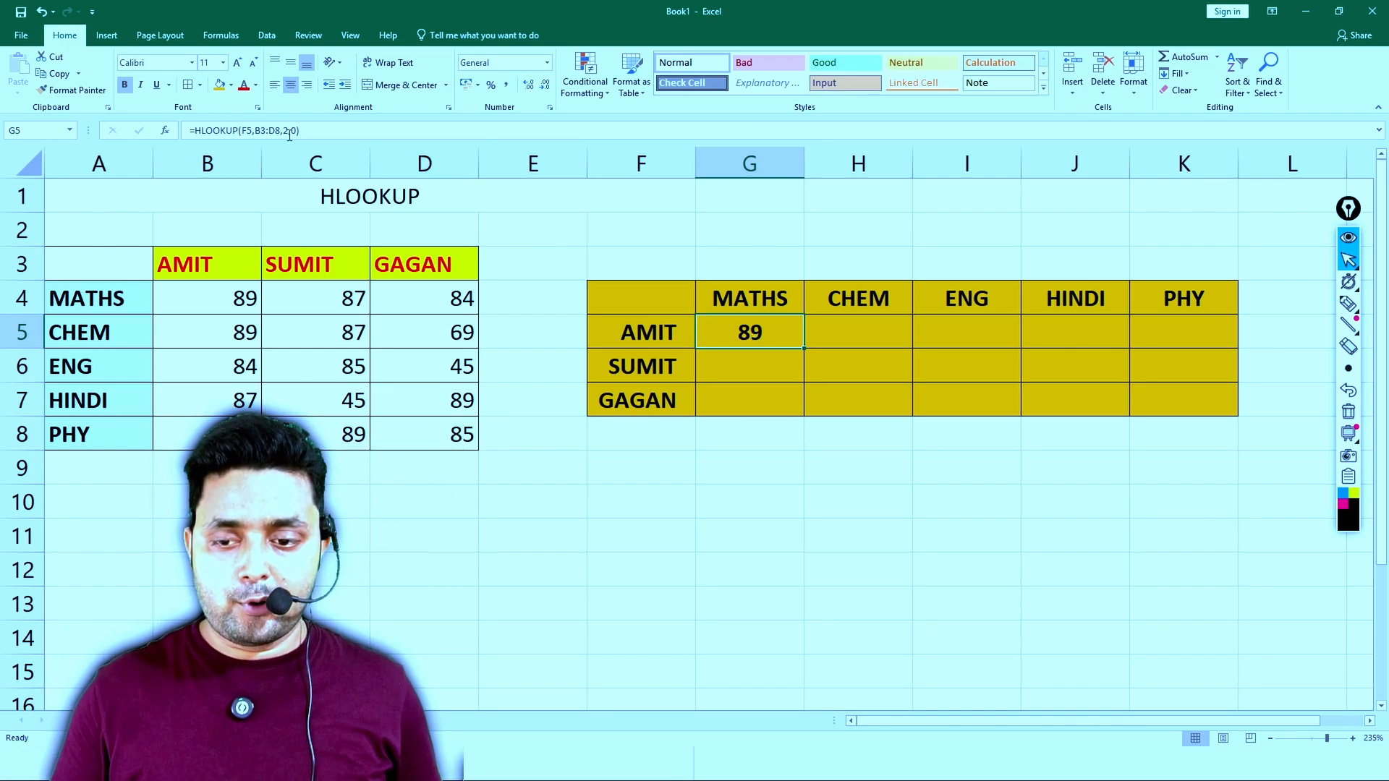
{"action": "left_click_drag", "start_coordinate": [302, 132], "coordinate": [124, 111]}
{"action": "key", "text": "ctrl+c"}
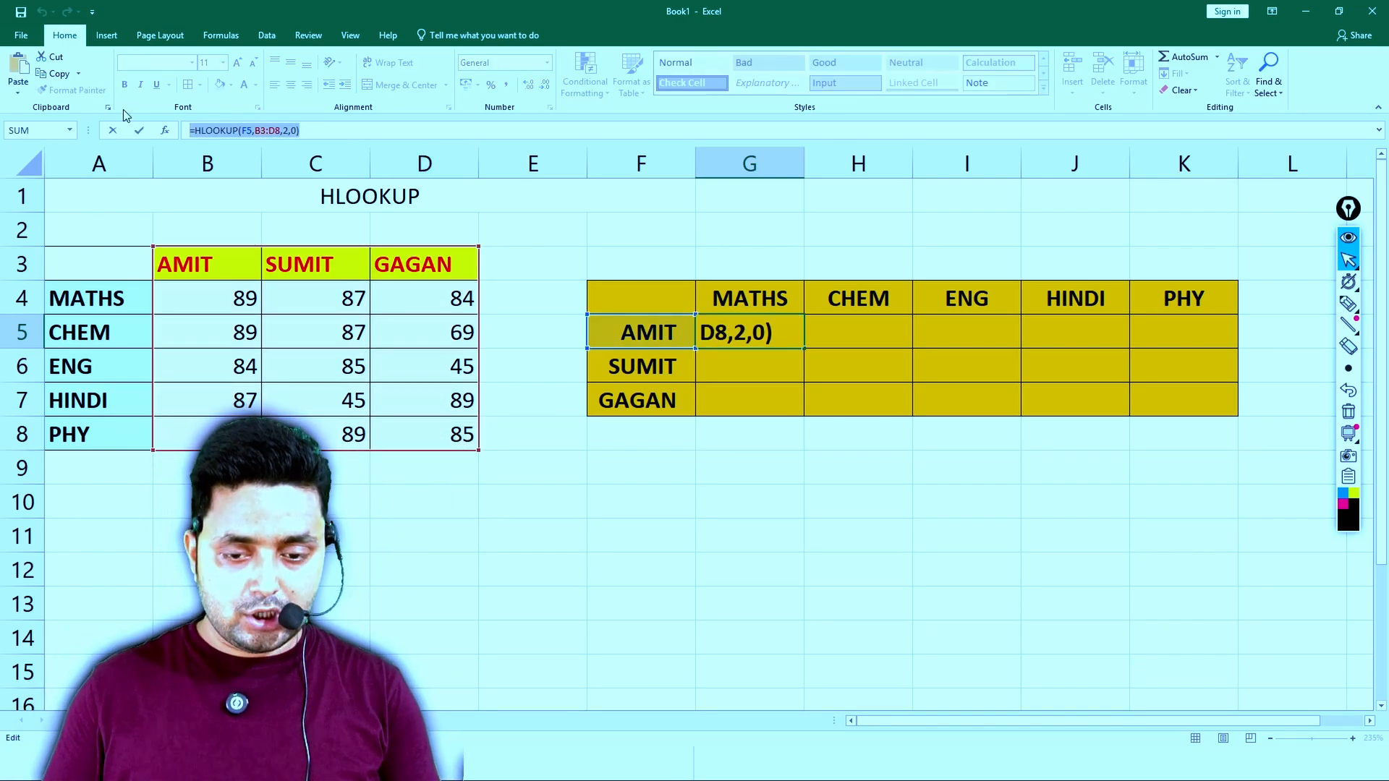
{"action": "key", "text": "Return"}
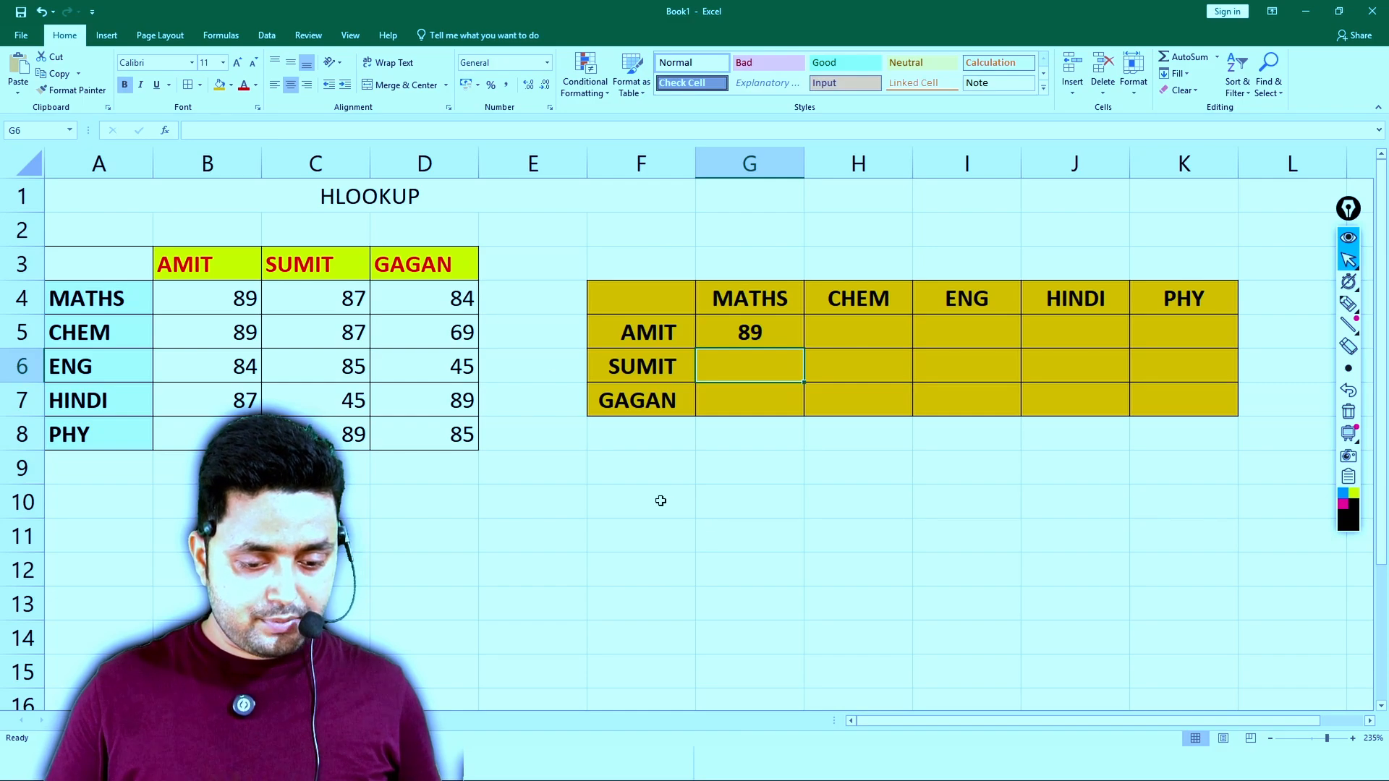
{"action": "left_click_drag", "start_coordinate": [660, 499], "coordinate": [1063, 572]}
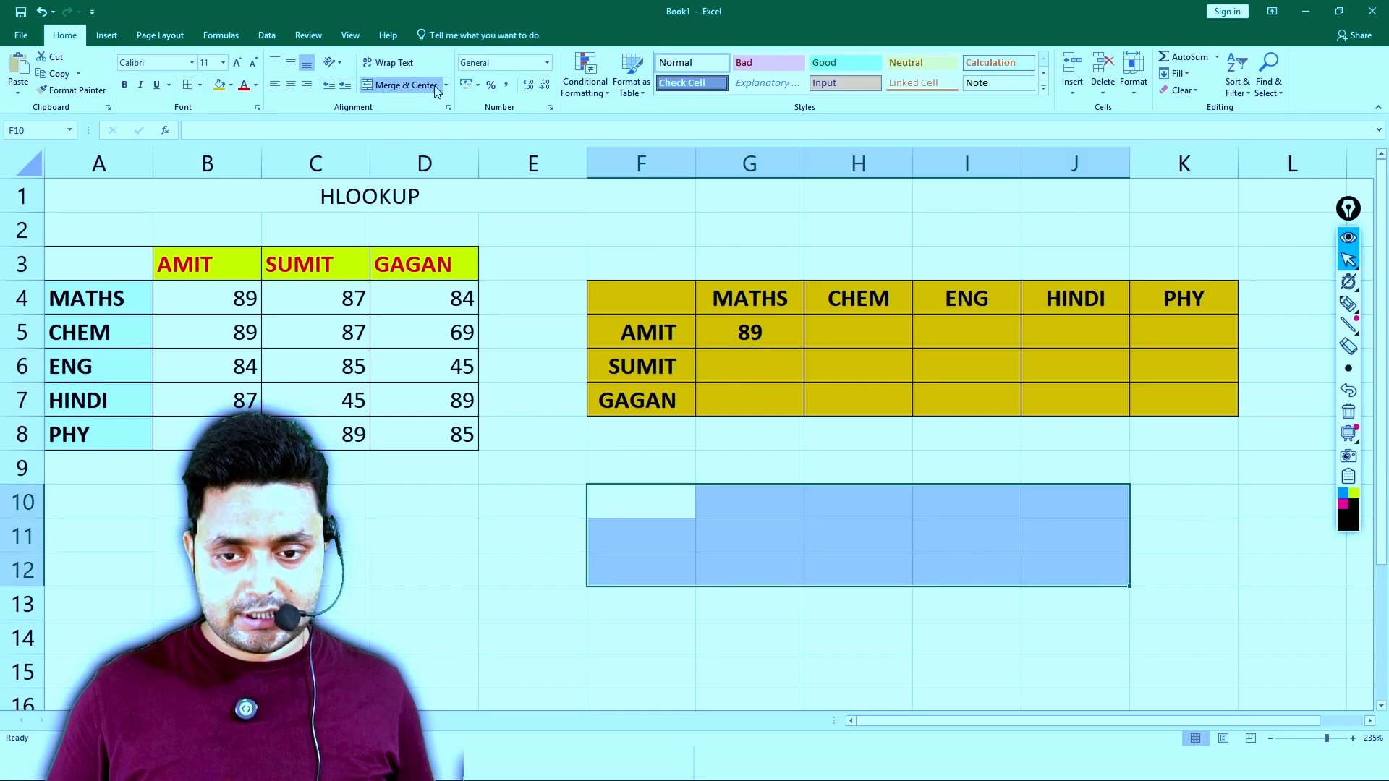
{"action": "left_click", "coordinate": [405, 85]}
{"action": "key", "text": "ctrl+v"}
{"action": "left_click", "coordinate": [846, 434]}
{"action": "left_click", "coordinate": [827, 546]}
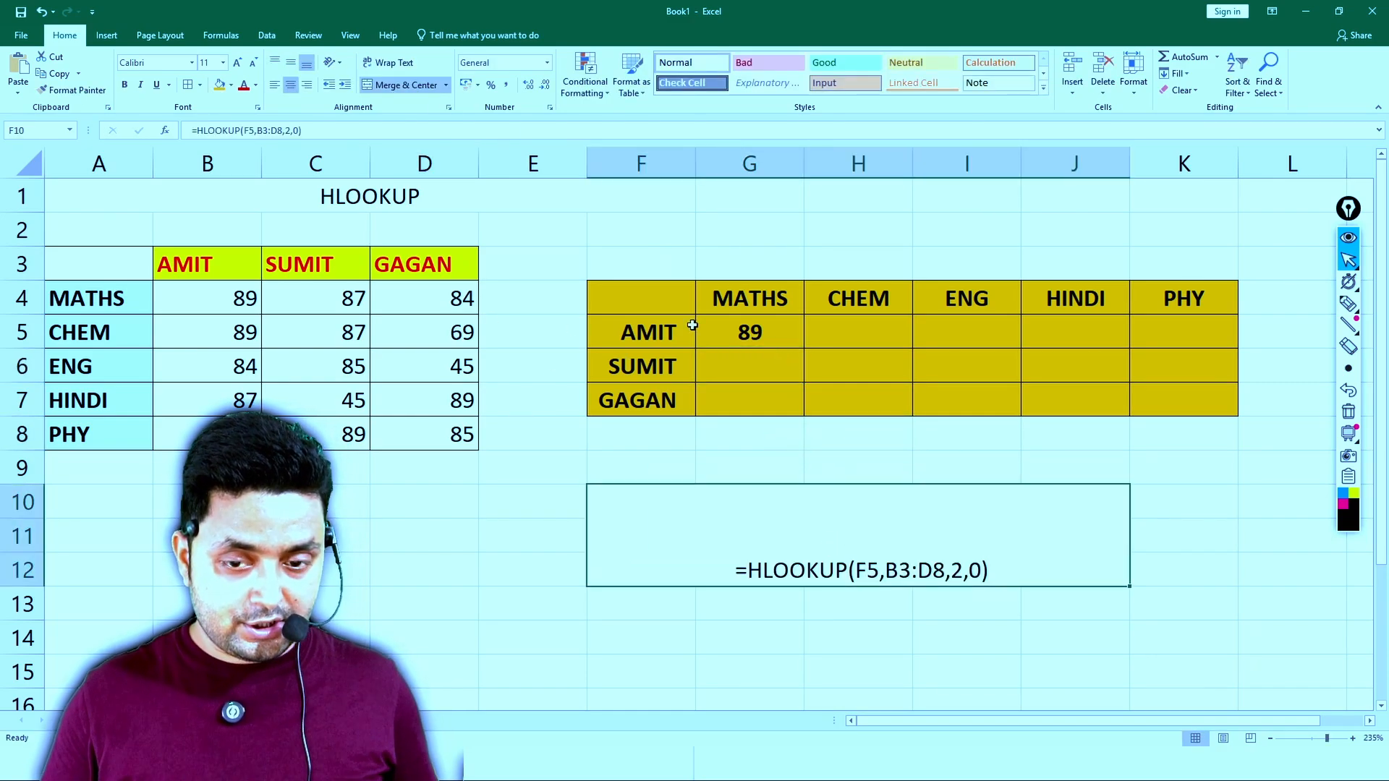
- Centre the formula text vertically in the merged cell, enlarge it to size 20 and make it bold
{"action": "left_click", "coordinate": [290, 62]}
{"action": "left_click", "coordinate": [239, 63]}
{"action": "left_click", "coordinate": [239, 62]}
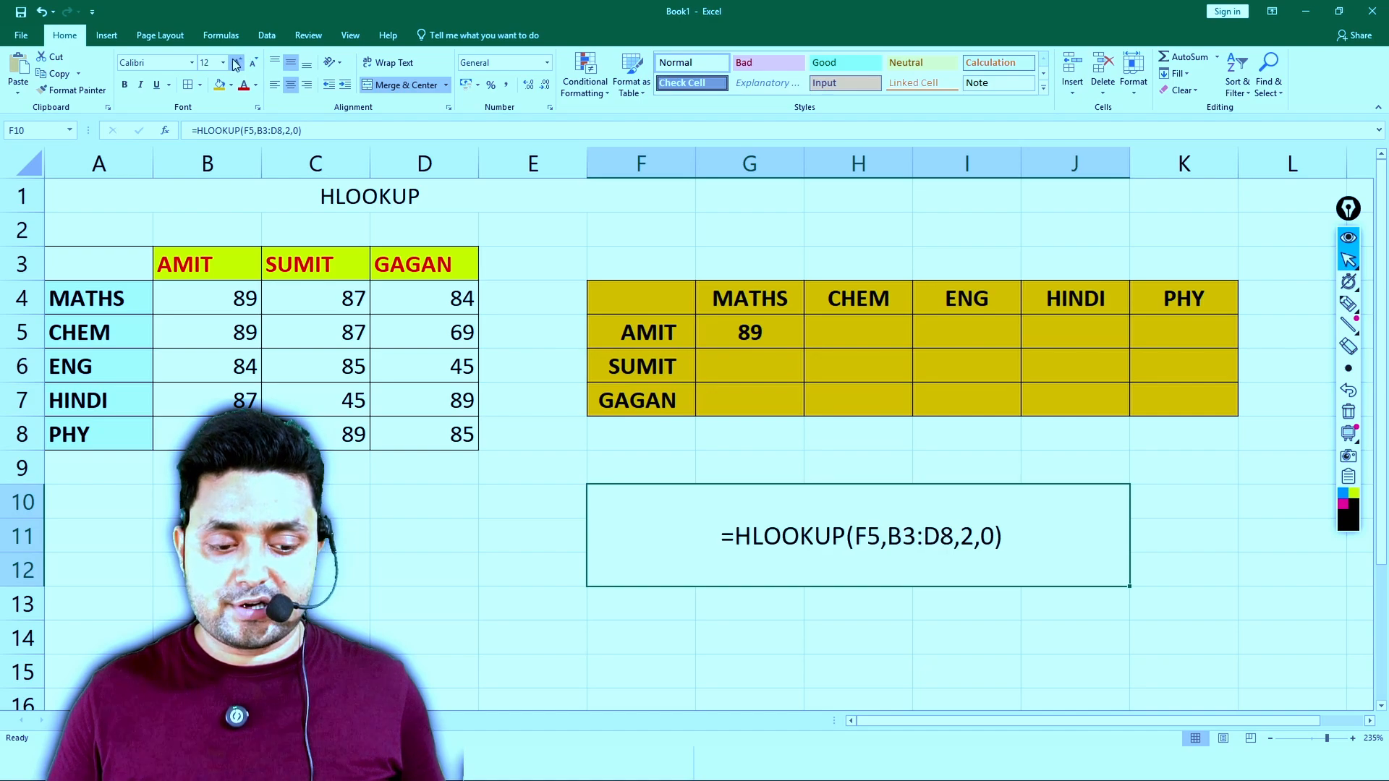
{"action": "left_click", "coordinate": [239, 62]}
{"action": "left_click", "coordinate": [239, 62]}
{"action": "left_click", "coordinate": [238, 62]}
{"action": "key", "text": "ctrl+b"}
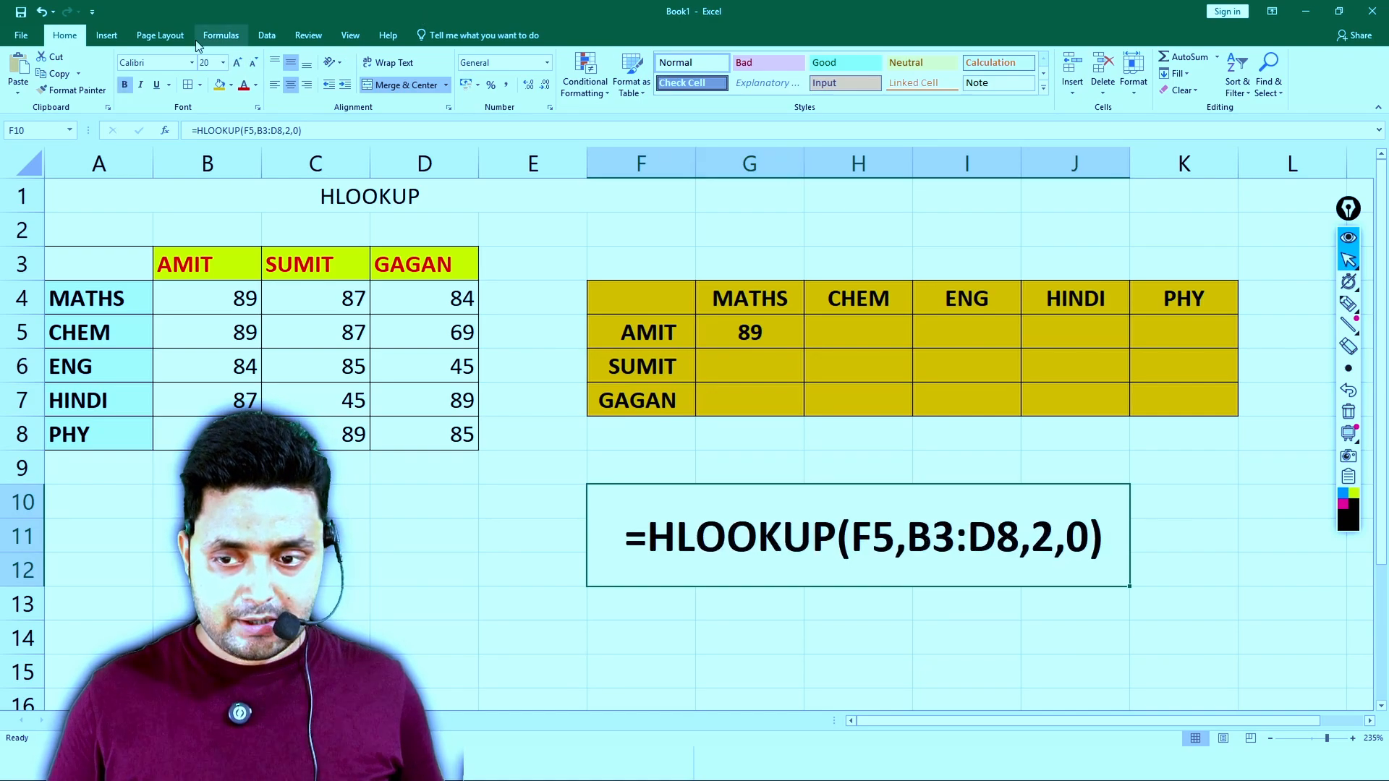
- Give the merged formula cell a red fill and white font colour, and deselect it
{"action": "left_click", "coordinate": [231, 84]}
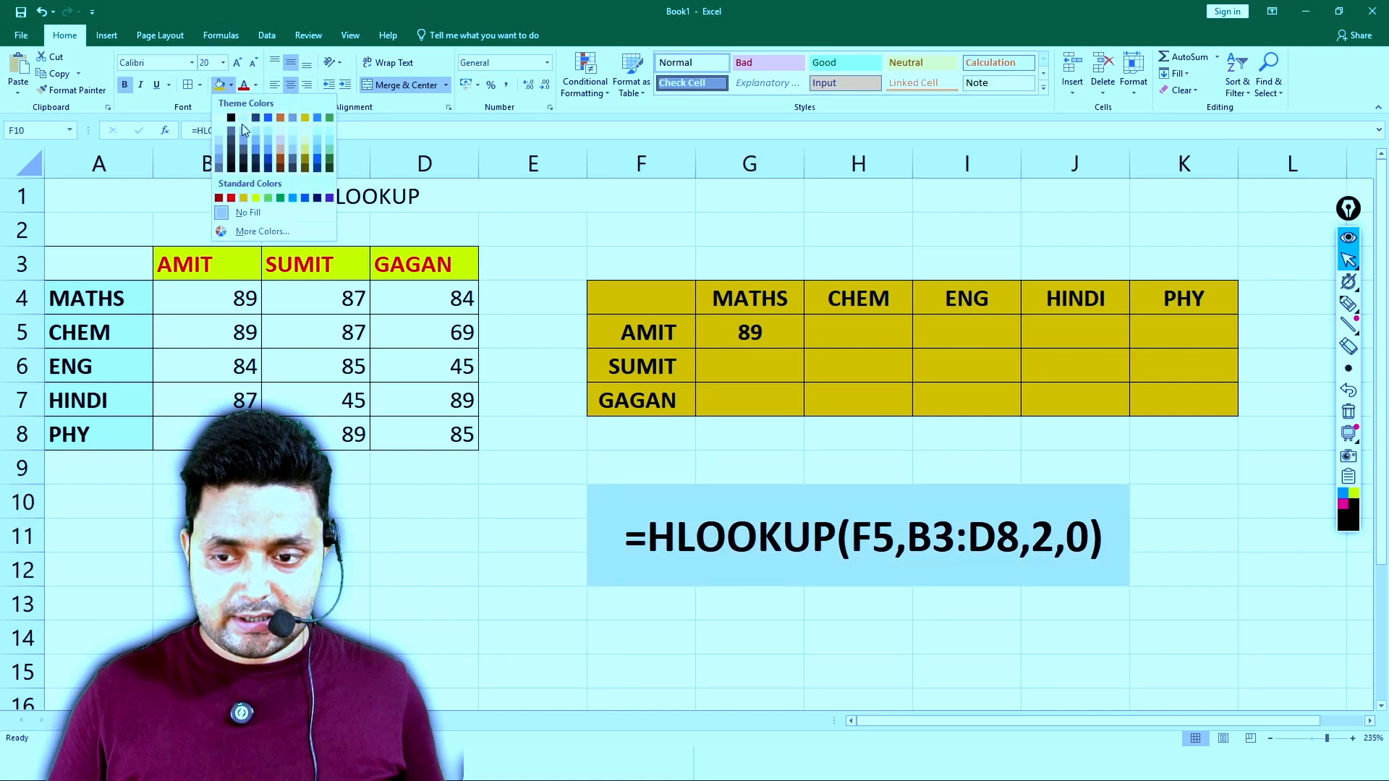
{"action": "left_click", "coordinate": [231, 198]}
{"action": "left_click", "coordinate": [255, 85]}
{"action": "left_click", "coordinate": [255, 135]}
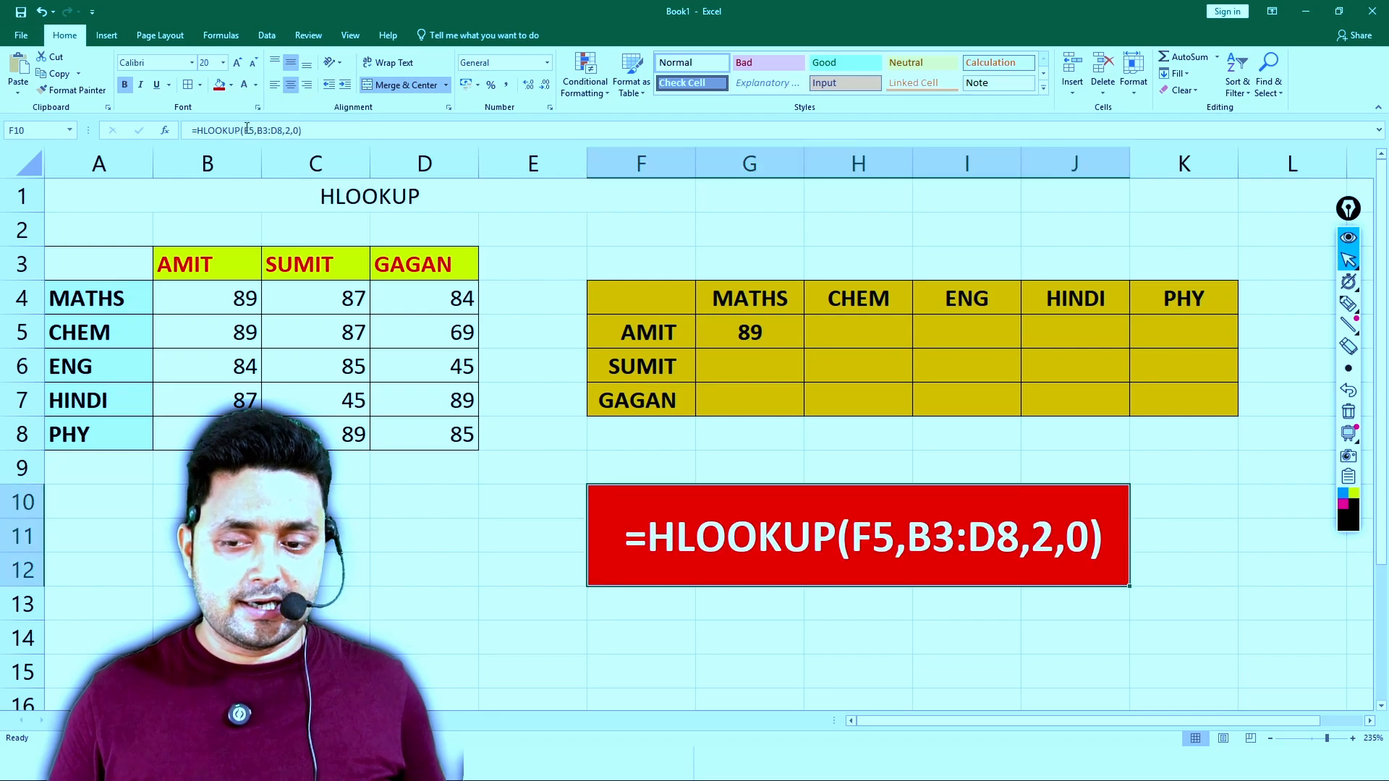
{"action": "left_click", "coordinate": [662, 414]}
{"action": "left_click_drag", "start_coordinate": [663, 415], "coordinate": [663, 421]}
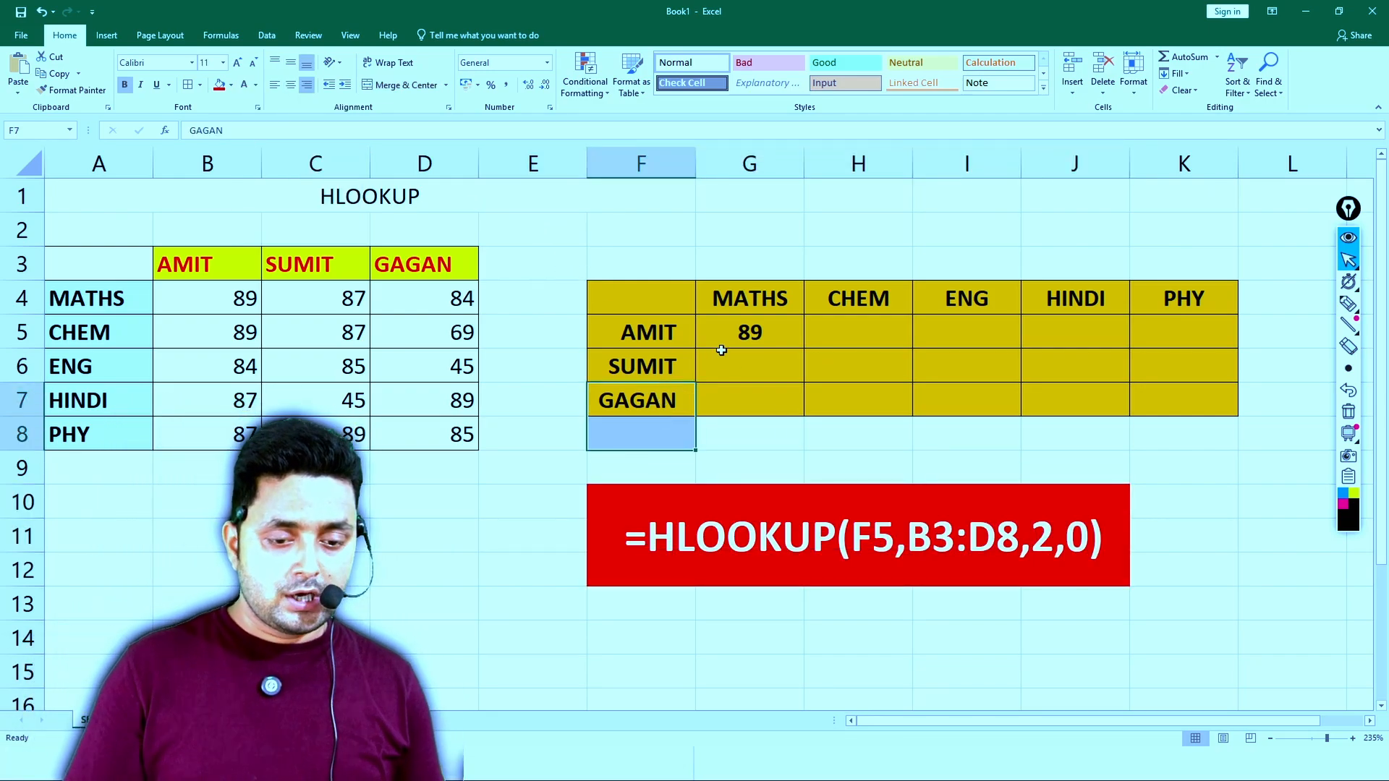
- Enter the formula =HLOOKUP(F5,B3:D8,3,0) in H5 for the first student's CHEM mark, and reselect the cell
{"action": "left_click", "coordinate": [850, 332]}
{"action": "type", "text": "="}
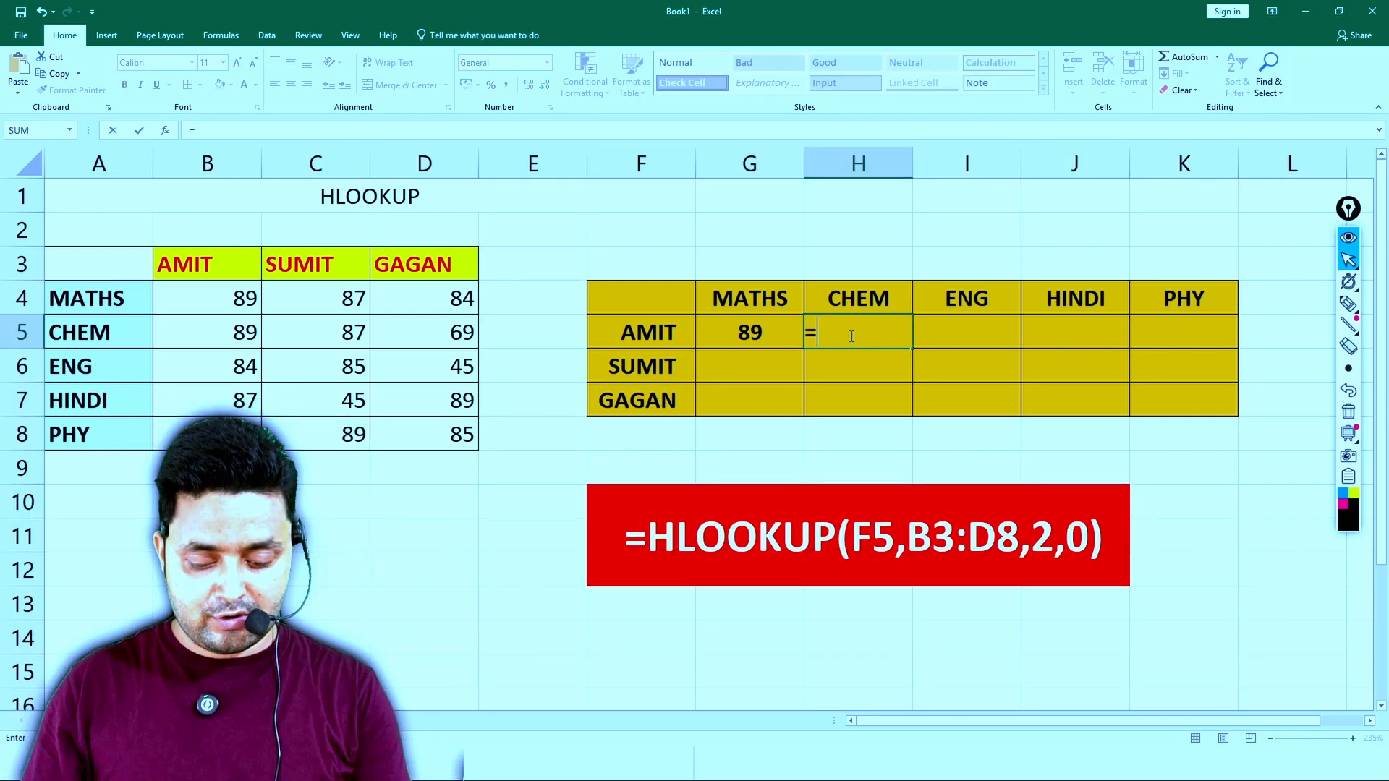
{"action": "type", "text": "HLO"}
{"action": "key", "text": "Tab"}
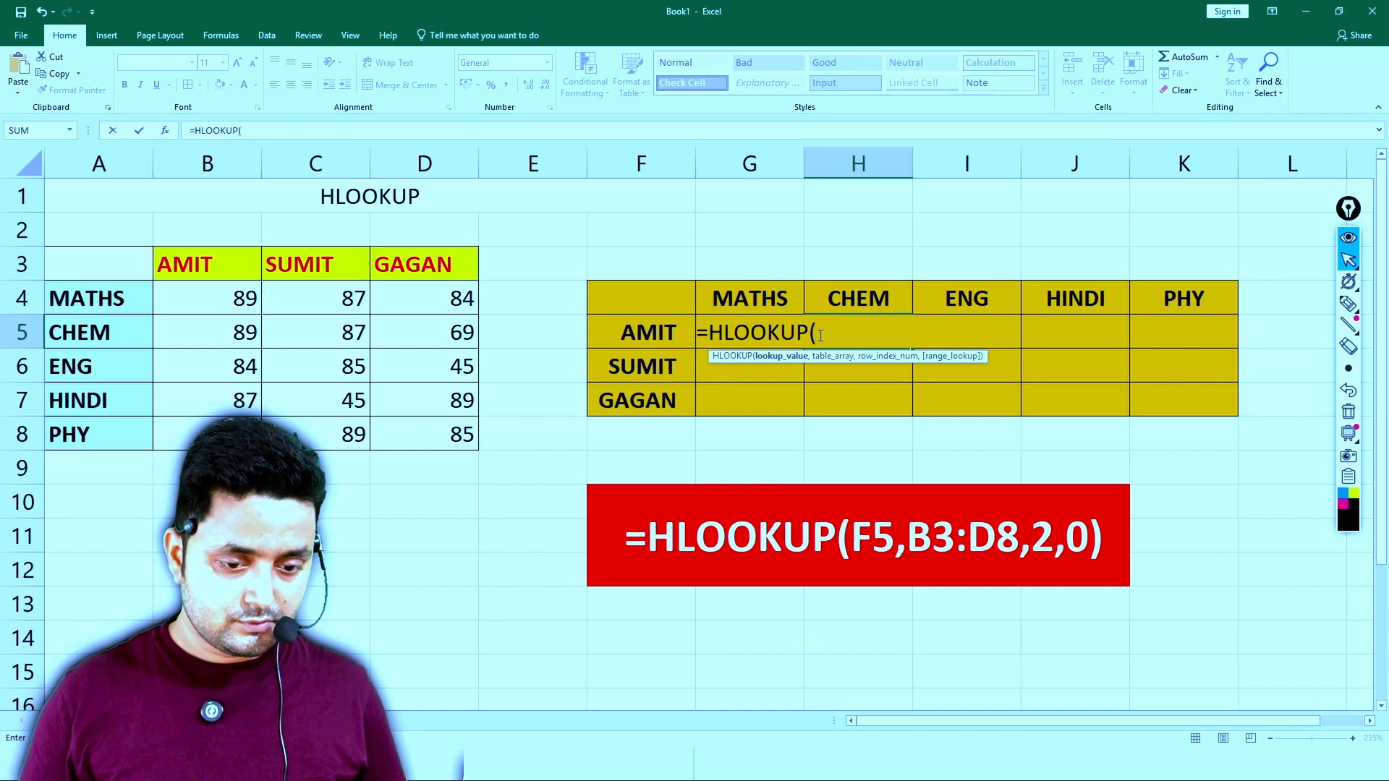
{"action": "left_click", "coordinate": [637, 334]}
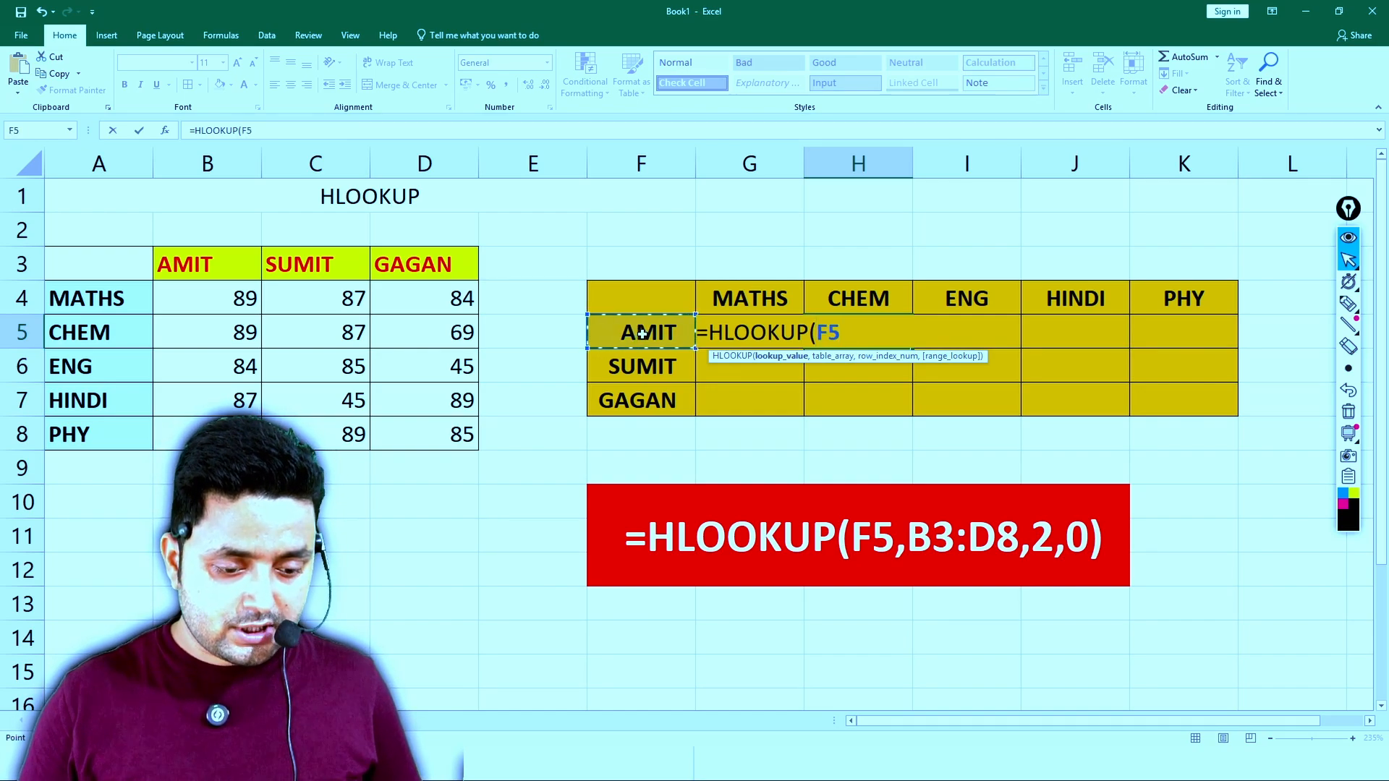
{"action": "type", "text": ","}
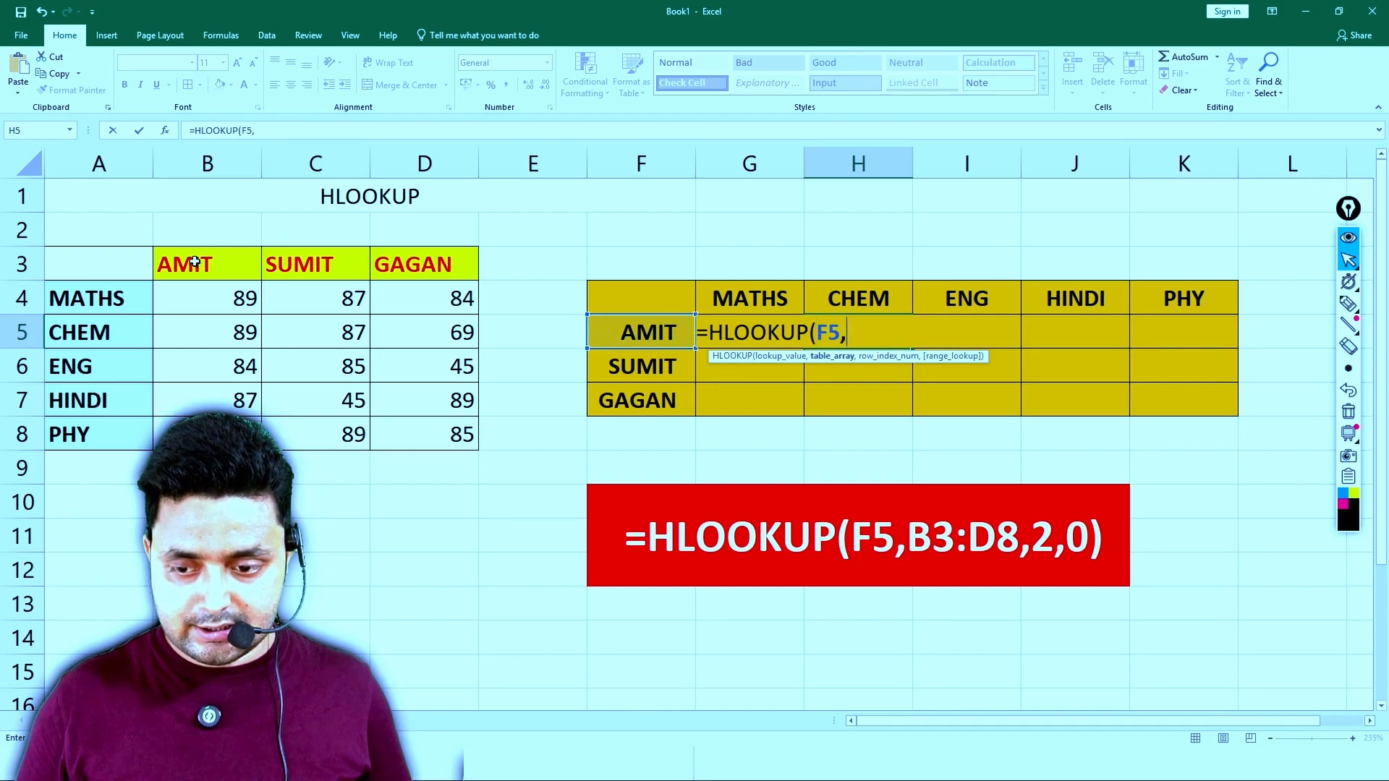
{"action": "left_click_drag", "start_coordinate": [210, 259], "coordinate": [429, 429]}
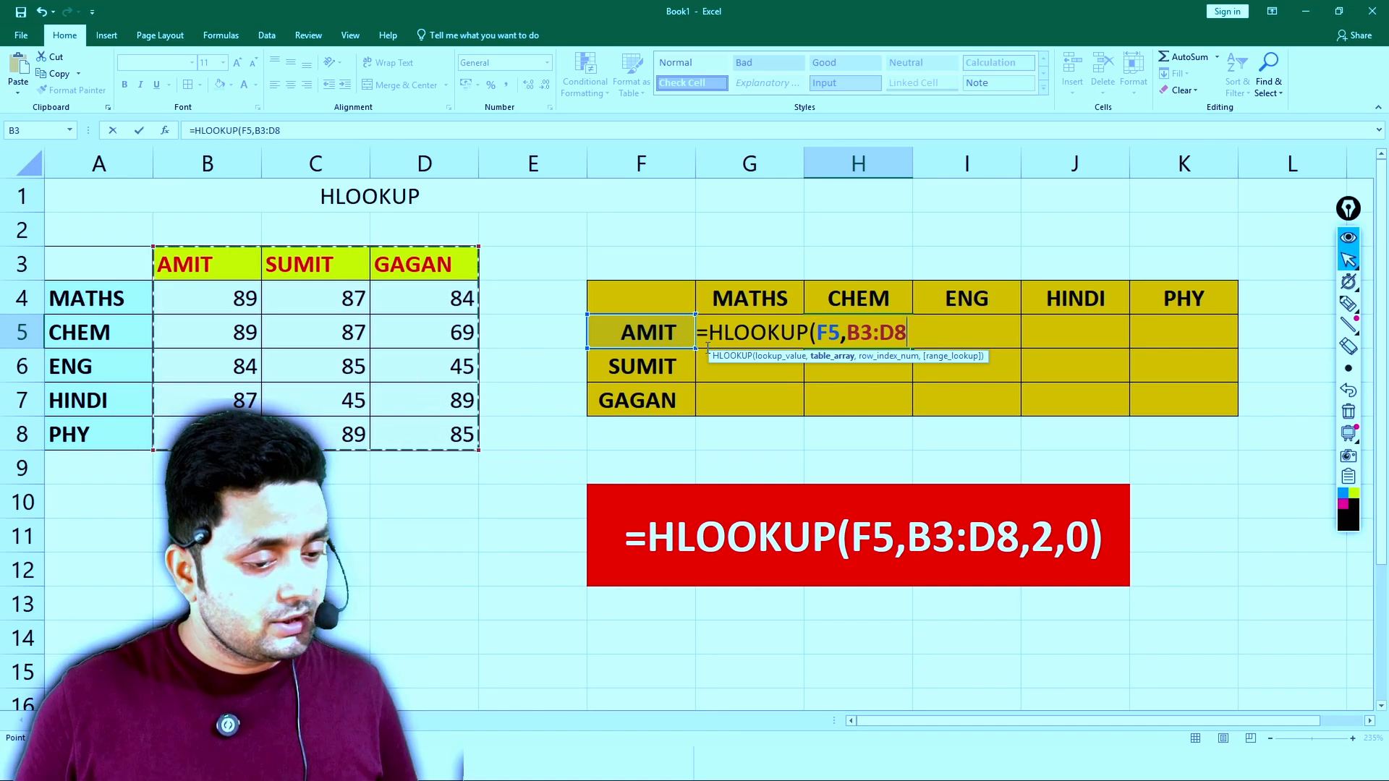
{"action": "type", "text": ","}
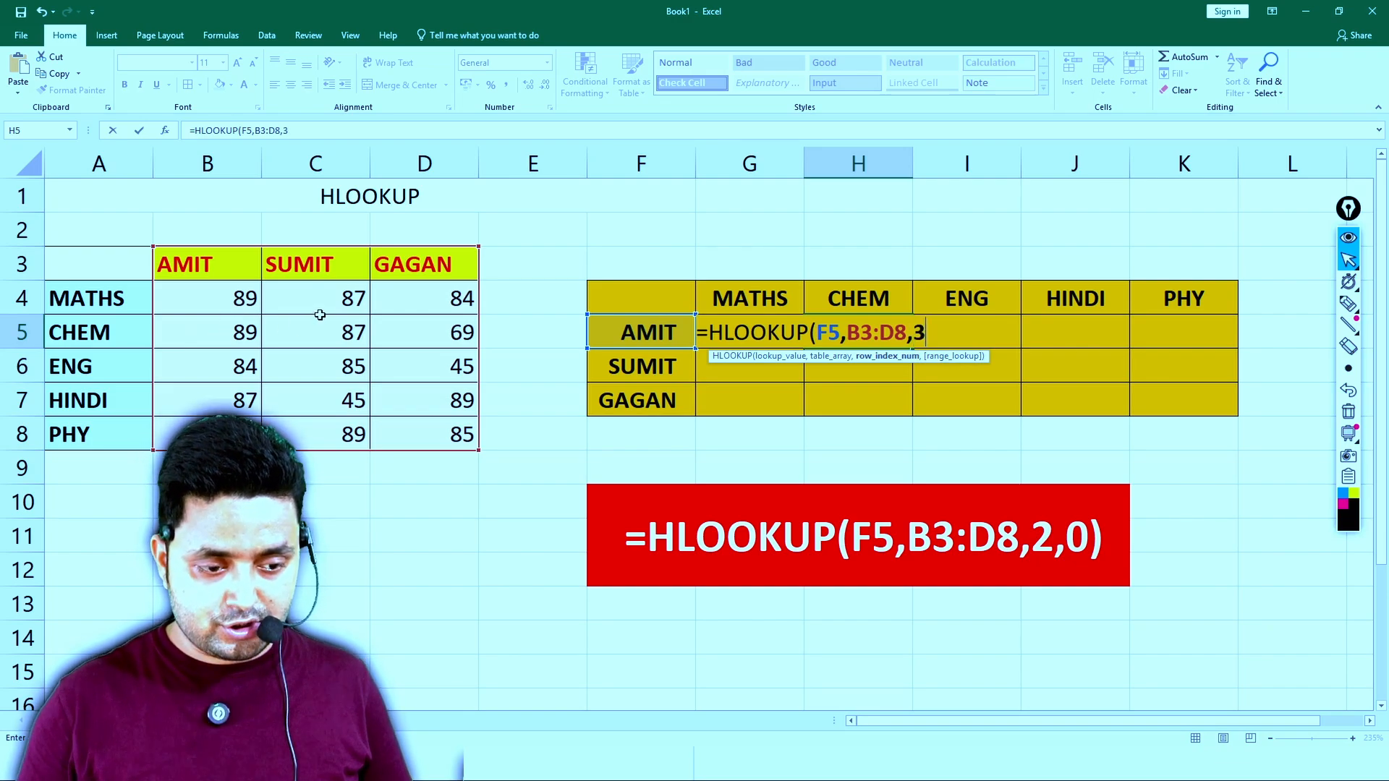
{"action": "type", "text": "3,0"}
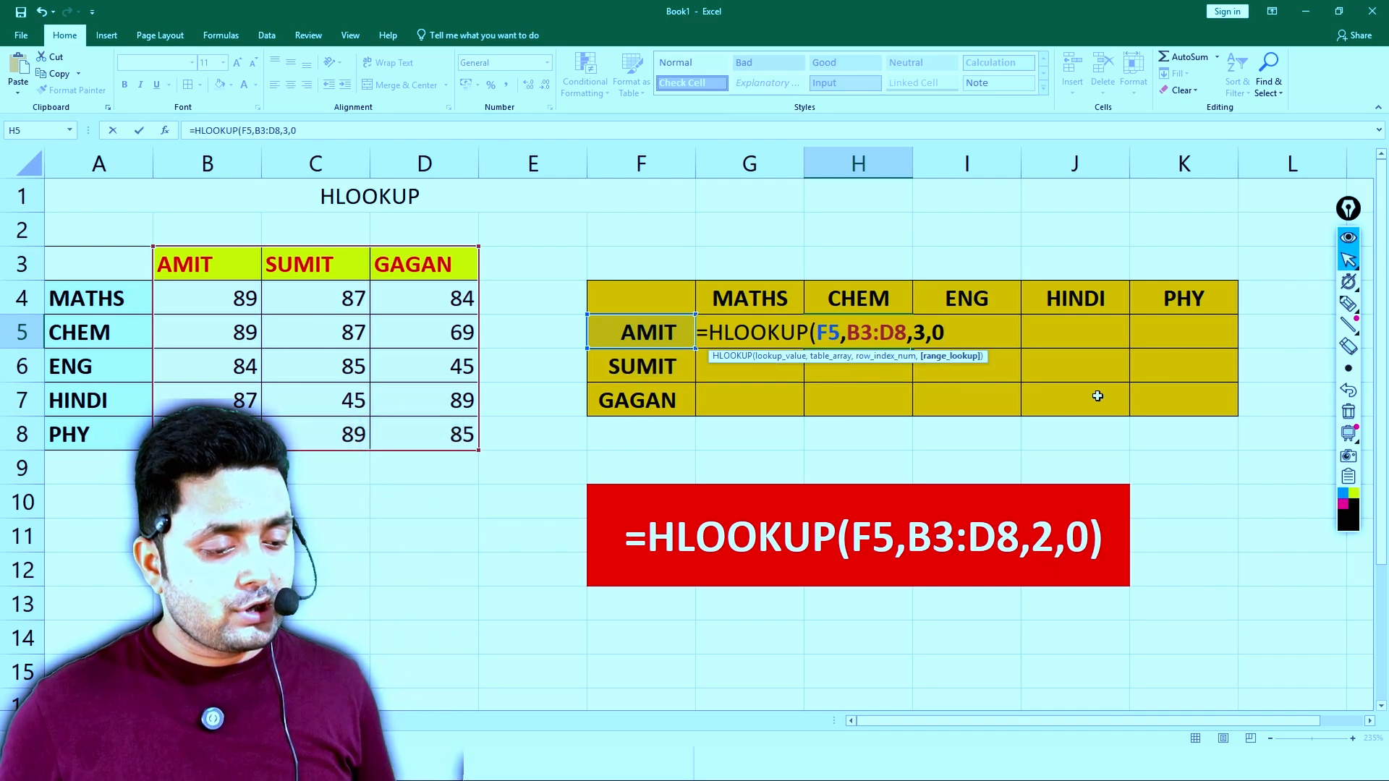
{"action": "key", "text": "BackSpace"}
{"action": "type", "text": "0"}
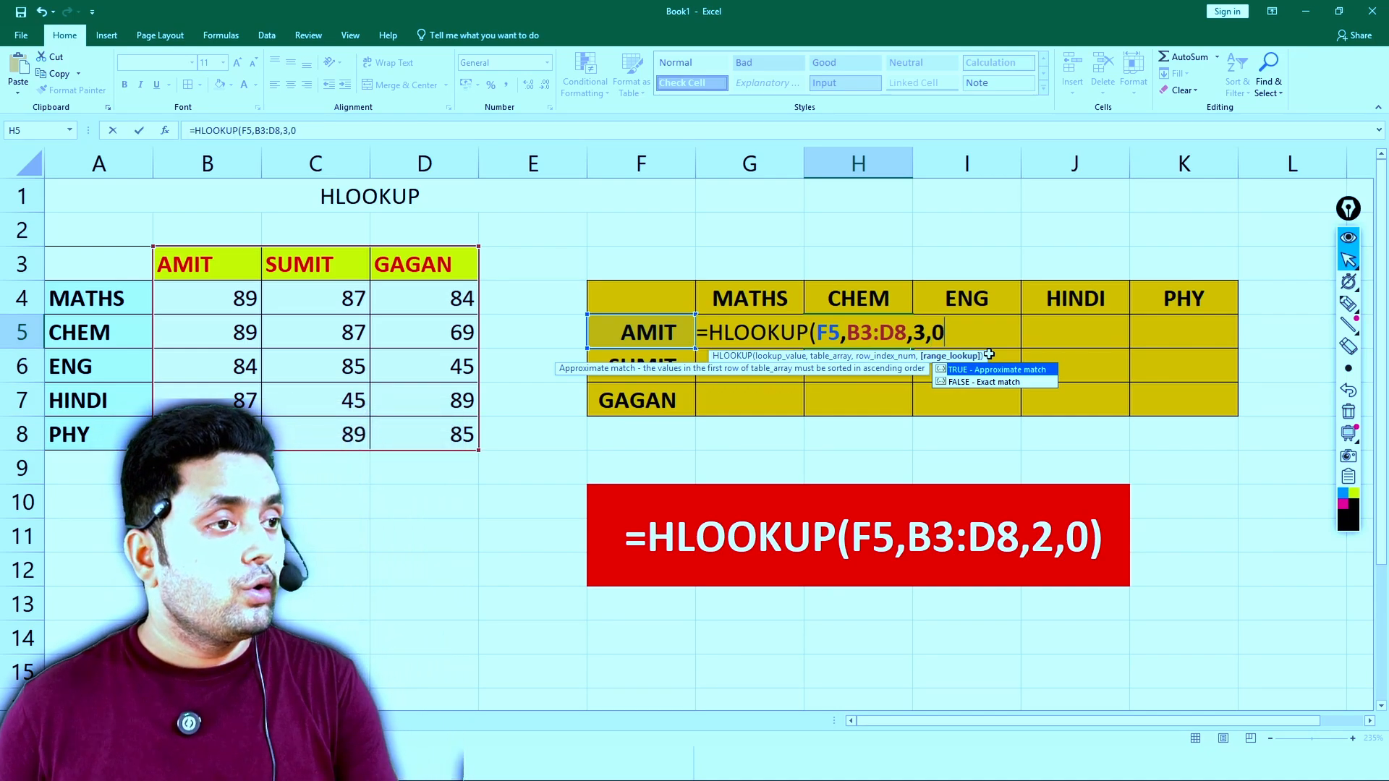
{"action": "key", "text": "Escape"}
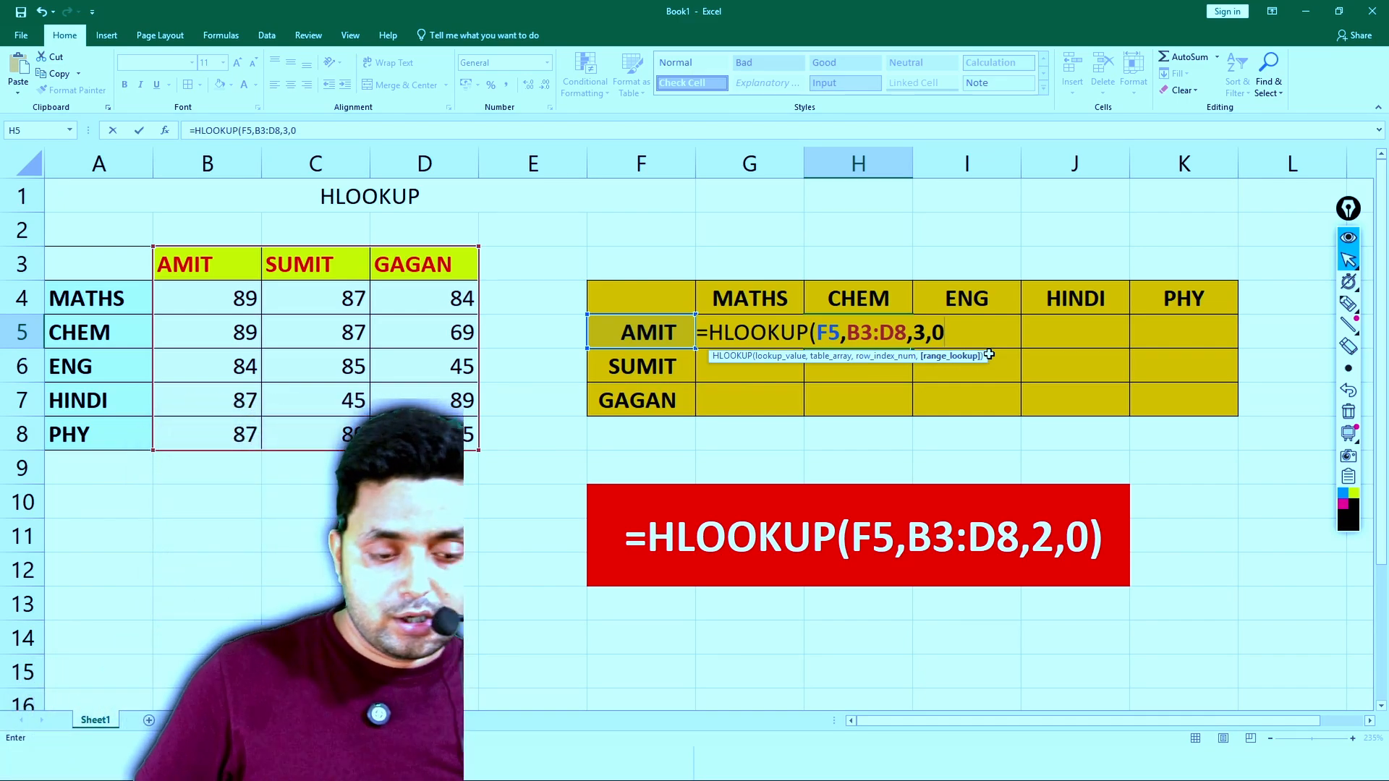
{"action": "type", "text": ")"}
{"action": "key", "text": "Return"}
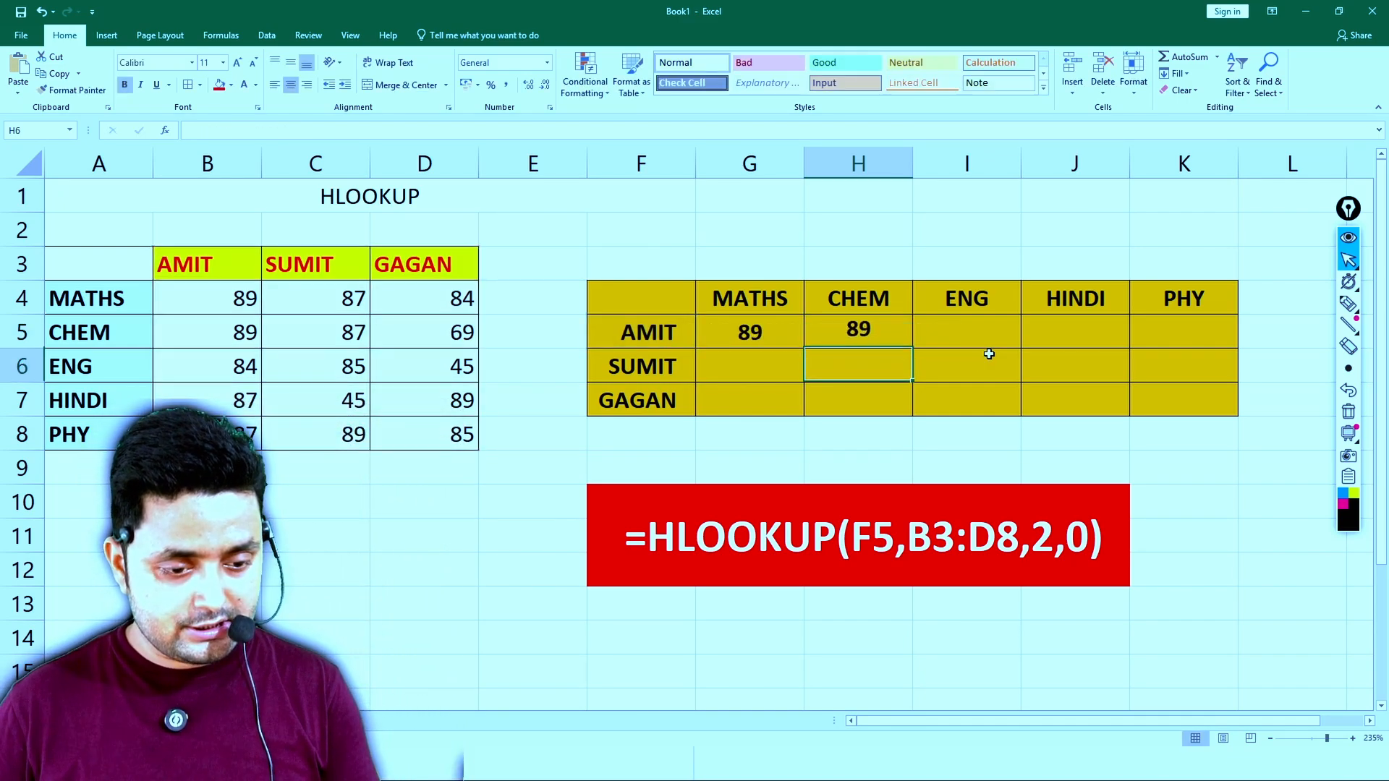
{"action": "left_click", "coordinate": [878, 329]}
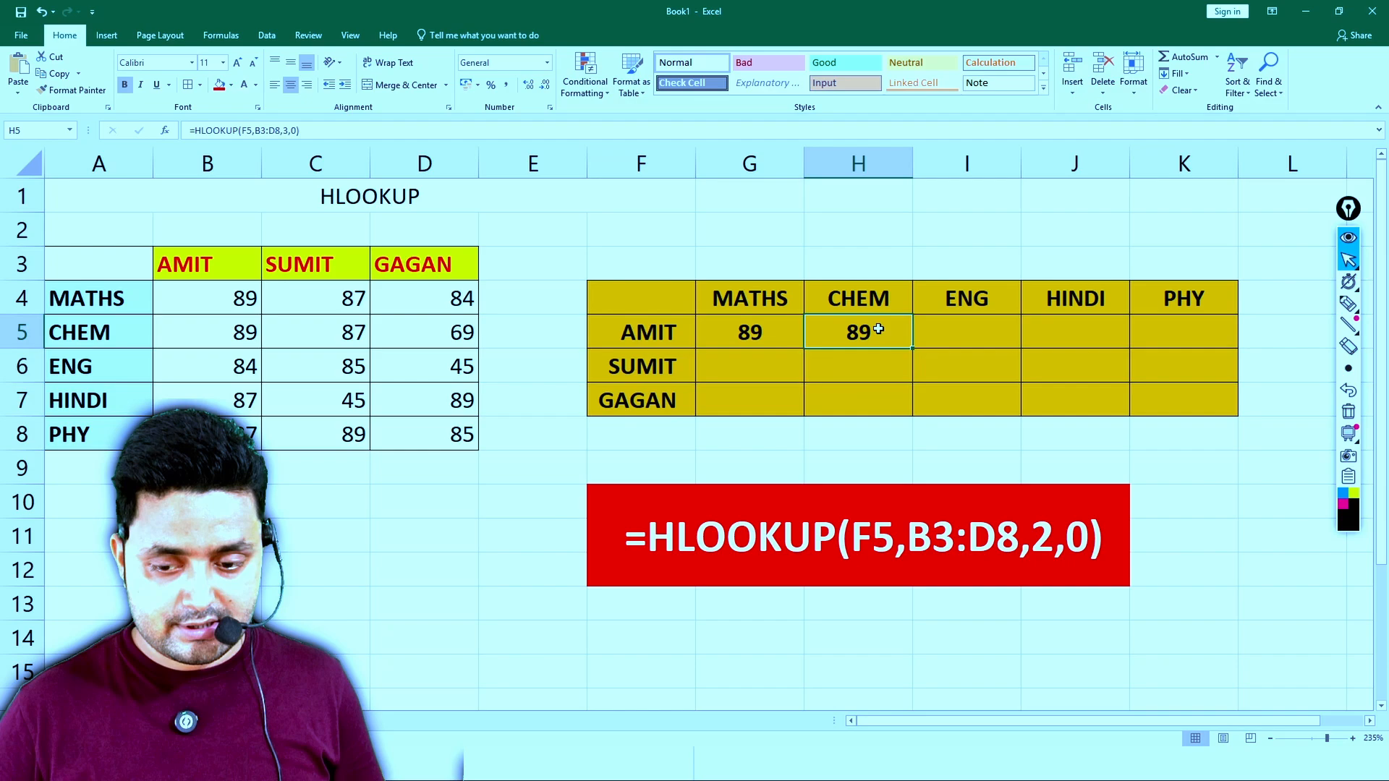
- Set the first student's CHEM mark in B5 of the source table to 87
{"action": "left_click", "coordinate": [230, 328]}
{"action": "type", "text": "87"}
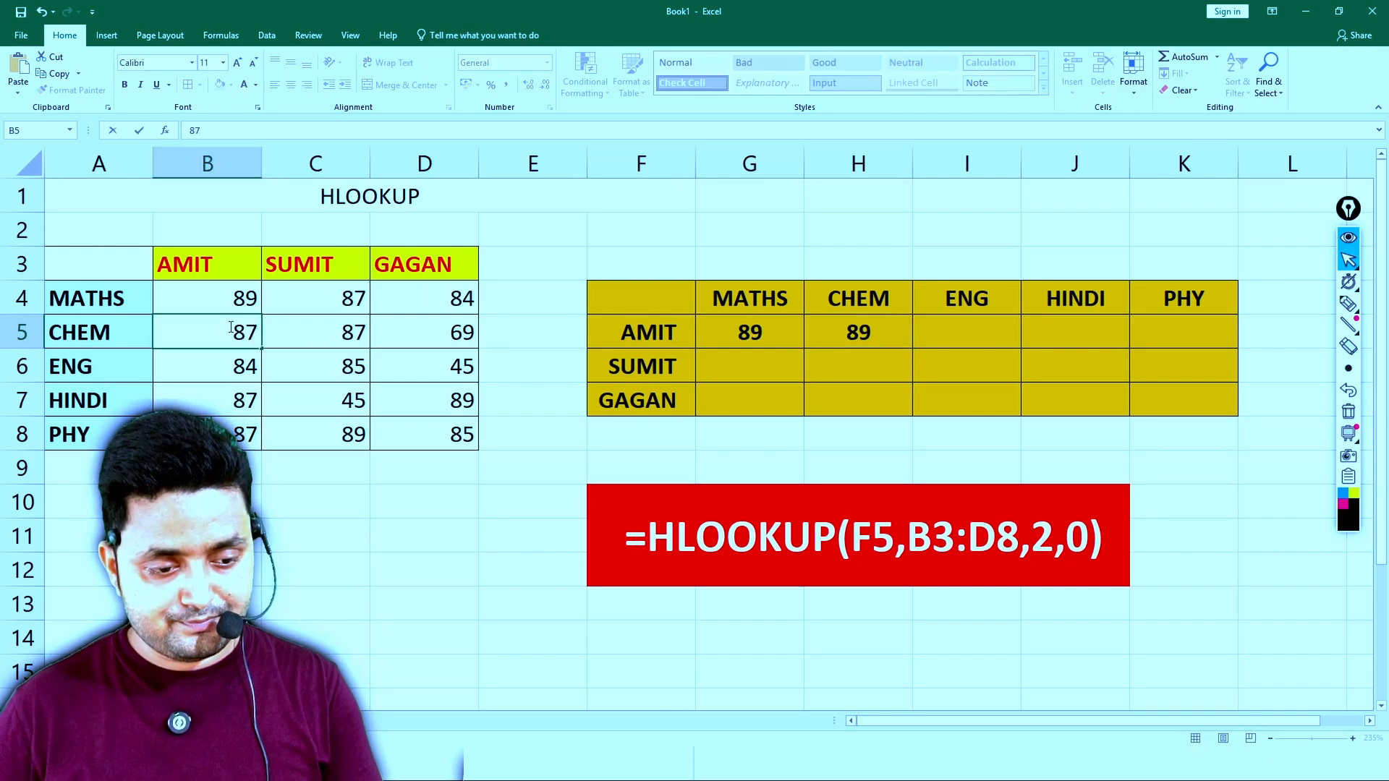
{"action": "key", "text": "Return"}
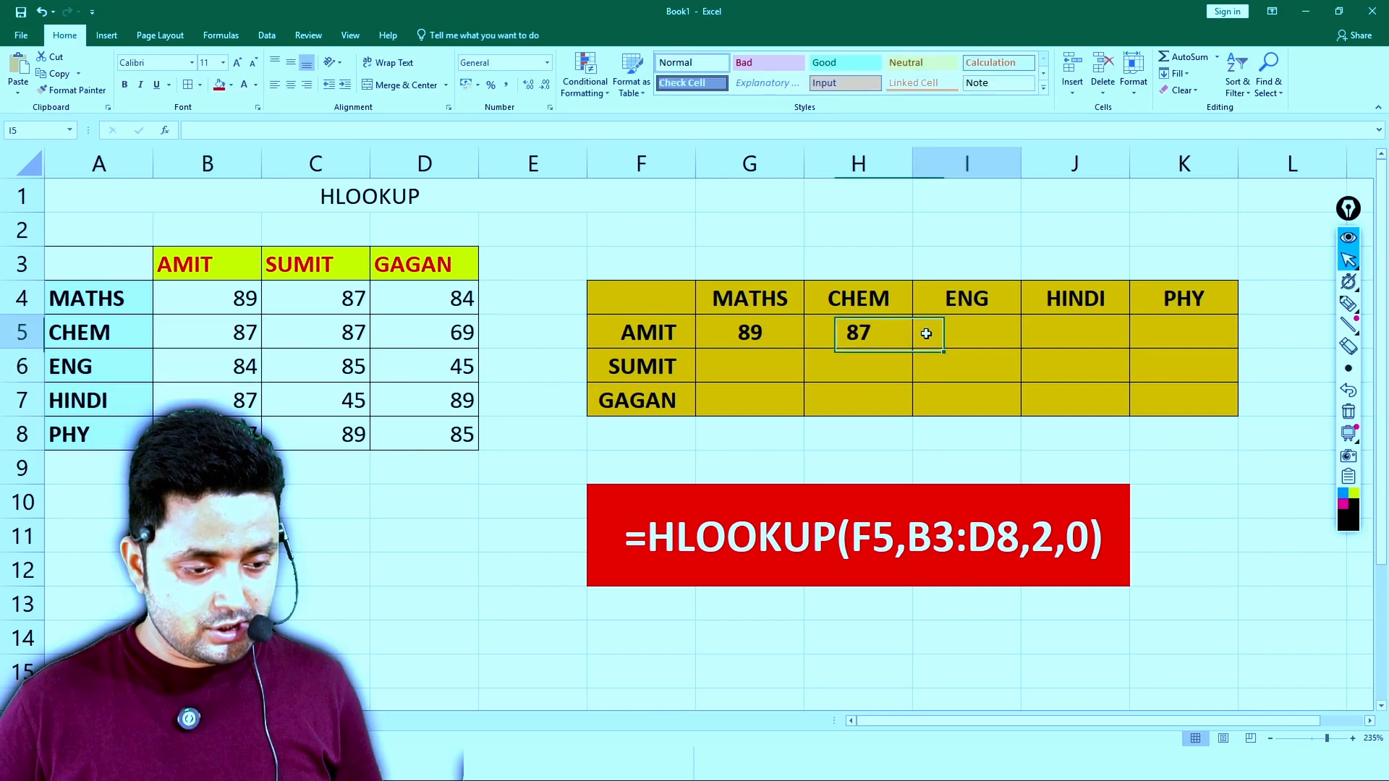
- Enter a ? placeholder in the first student's ENG, HINDI and PHY cells, I5:K5
{"action": "left_click", "coordinate": [925, 332]}
{"action": "type", "text": "?"}
{"action": "key", "text": "Tab"}
{"action": "type", "text": "?"}
{"action": "key", "text": "Tab"}
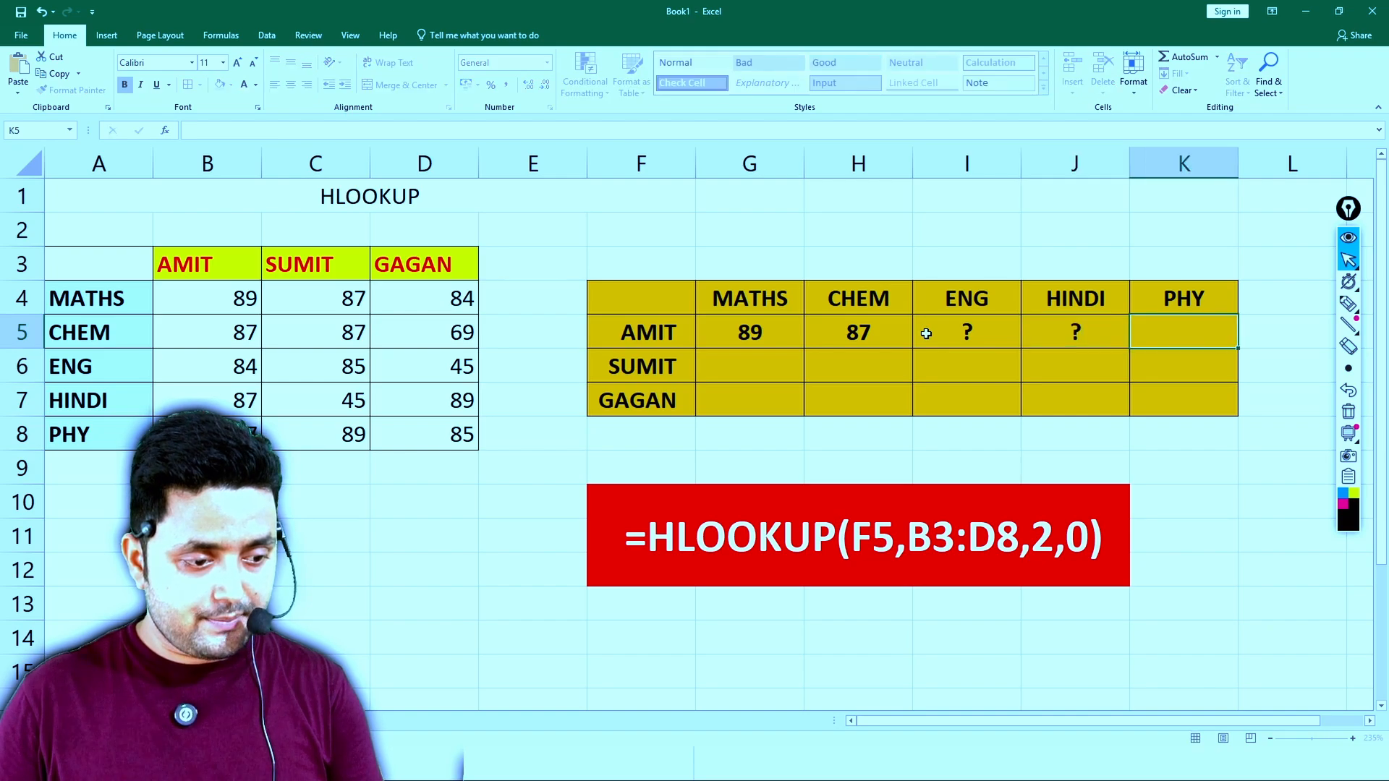
{"action": "type", "text": "?"}
{"action": "key", "text": "Return"}
- Fill all five subject cells of the second student's row, G6:K6, with a ? placeholder
{"action": "key", "text": "Left"}
{"action": "key", "text": "Left"}
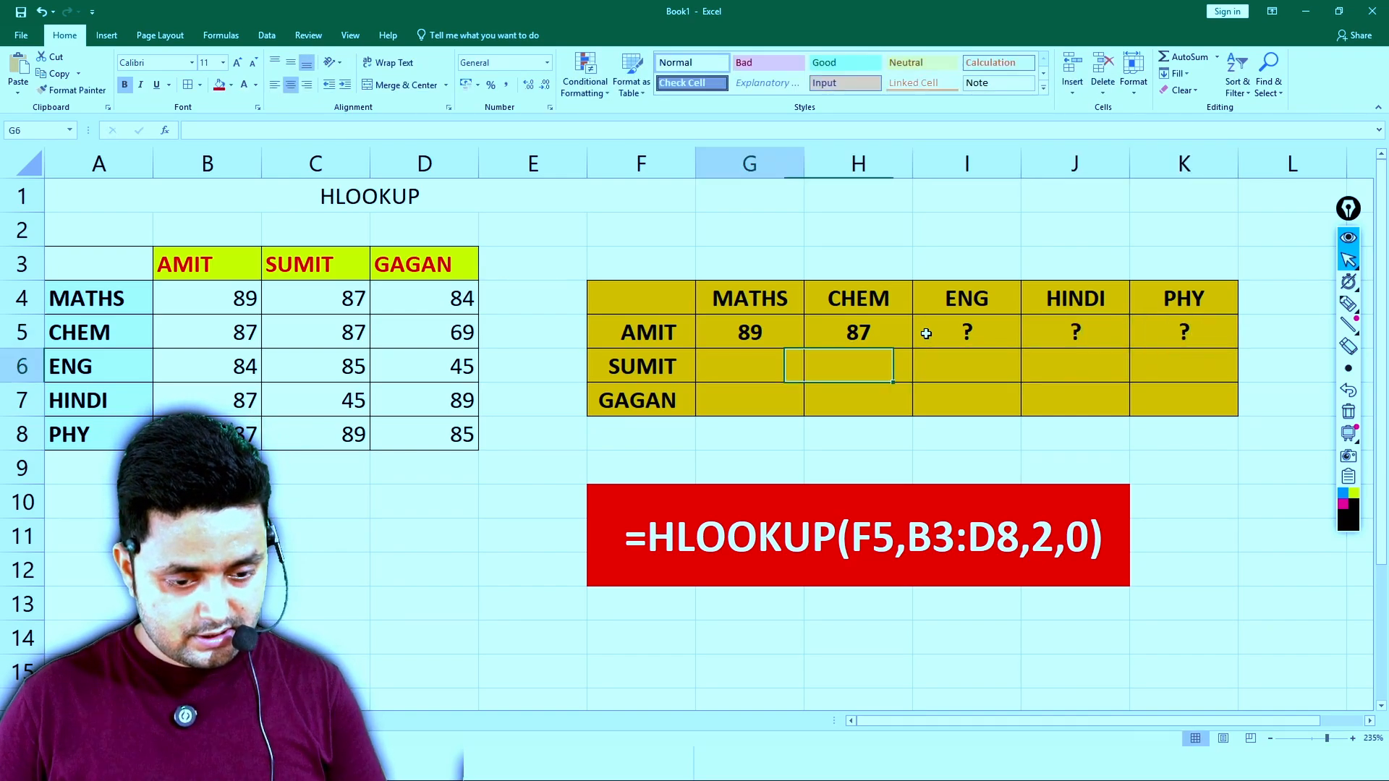
{"action": "type", "text": "?"}
{"action": "key", "text": "Tab"}
{"action": "type", "text": "?"}
{"action": "key", "text": "Tab"}
{"action": "type", "text": "?"}
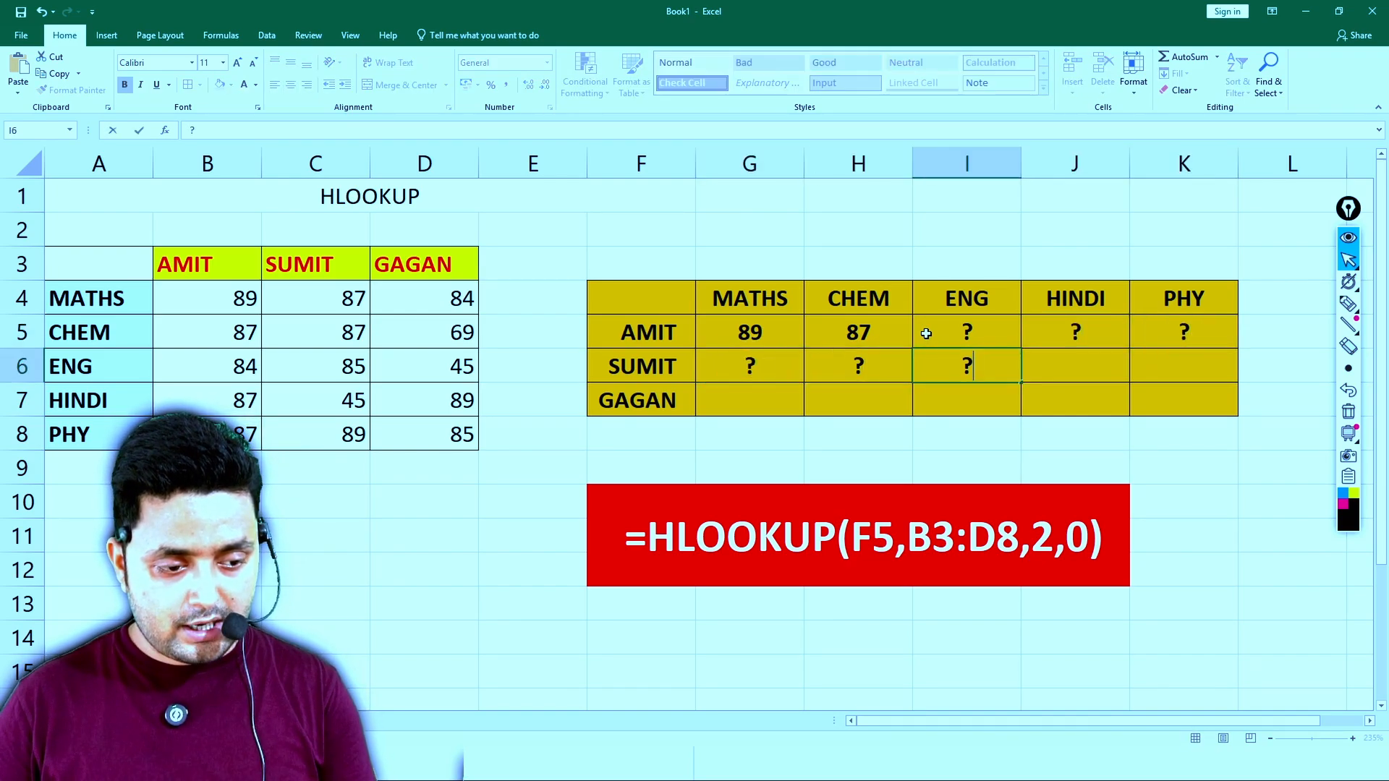
{"action": "key", "text": "Tab"}
{"action": "type", "text": "?"}
{"action": "key", "text": "Tab"}
{"action": "type", "text": "?"}
{"action": "key", "text": "Return"}
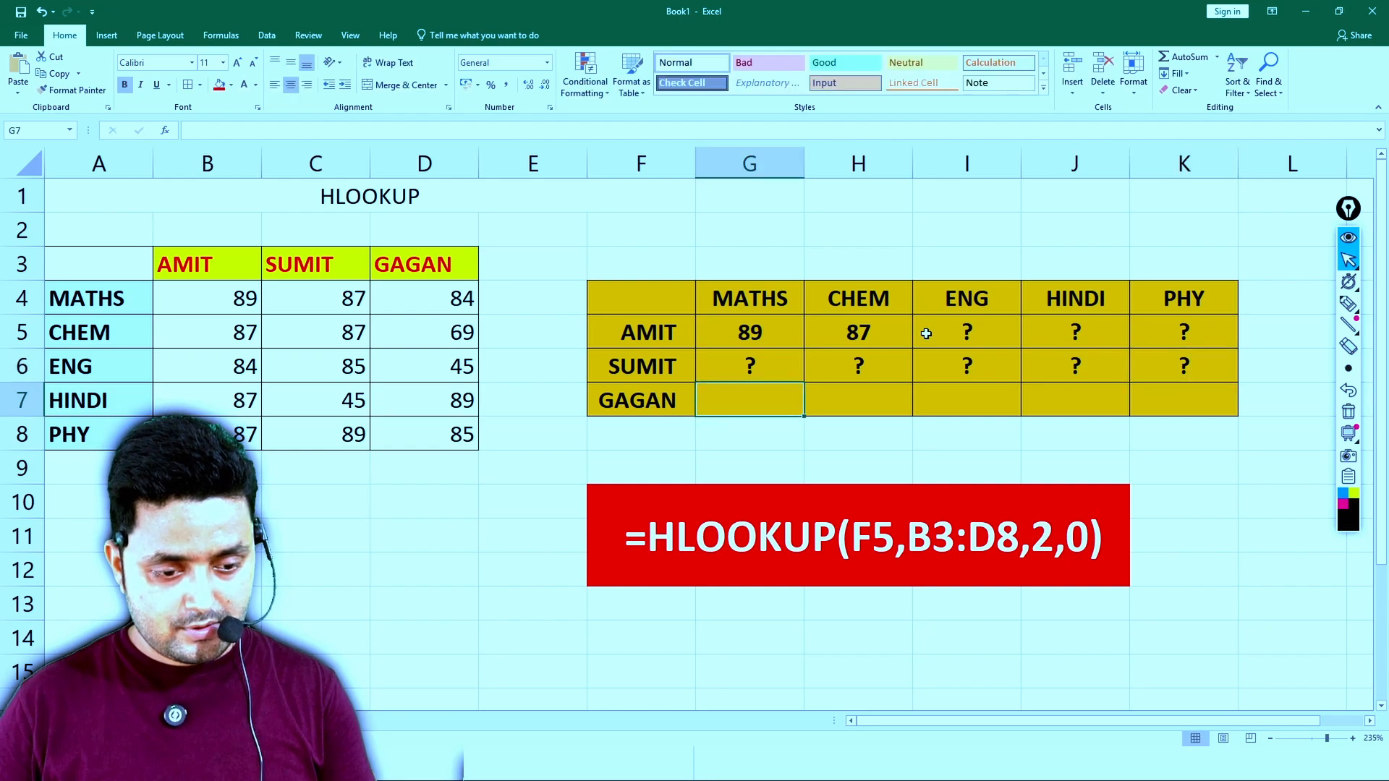
- Fill the third student's row, G7:K7, with a ? placeholder in each cell, and select an empty cell outside the table
{"action": "type", "text": "?"}
{"action": "key", "text": "Tab"}
{"action": "type", "text": "?"}
{"action": "key", "text": "Tab"}
{"action": "type", "text": "?"}
{"action": "key", "text": "Tab"}
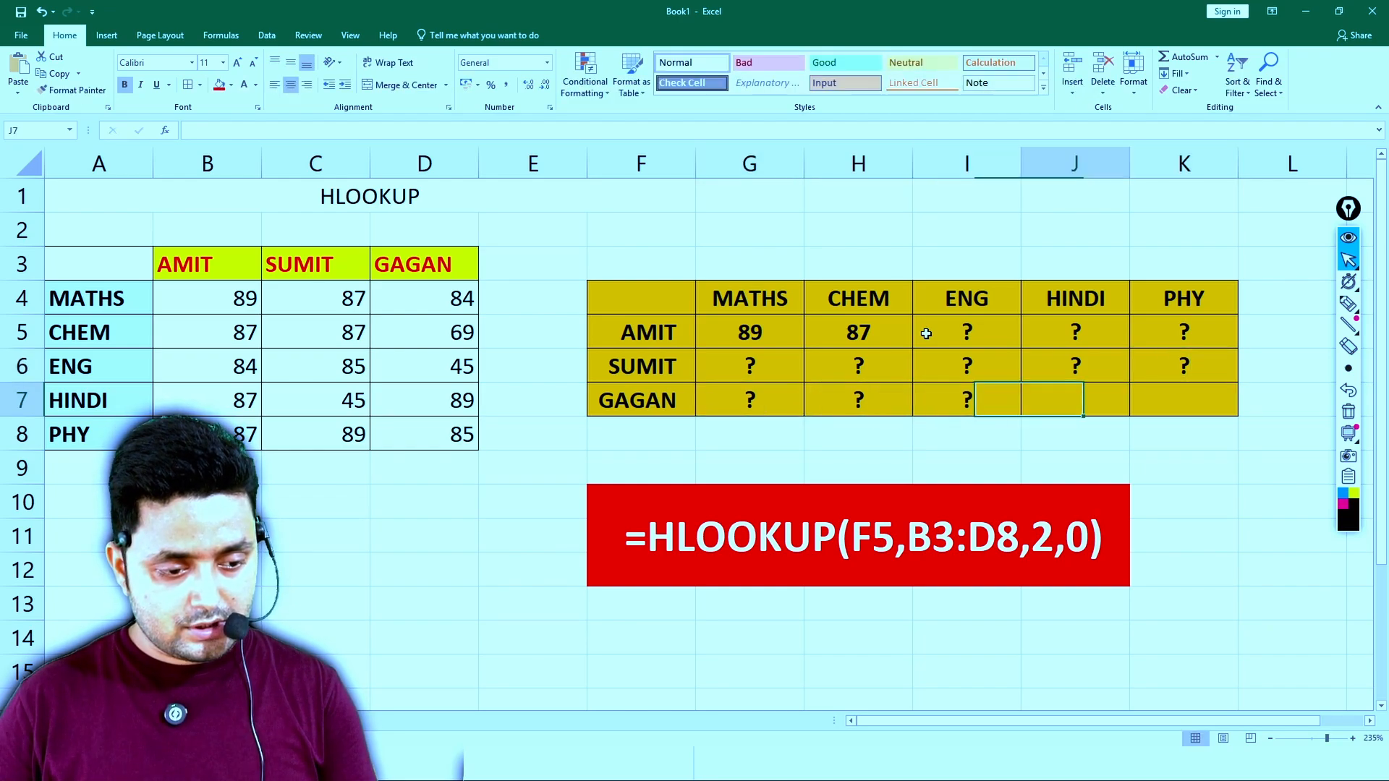
{"action": "type", "text": "?"}
{"action": "key", "text": "Tab"}
{"action": "type", "text": "?"}
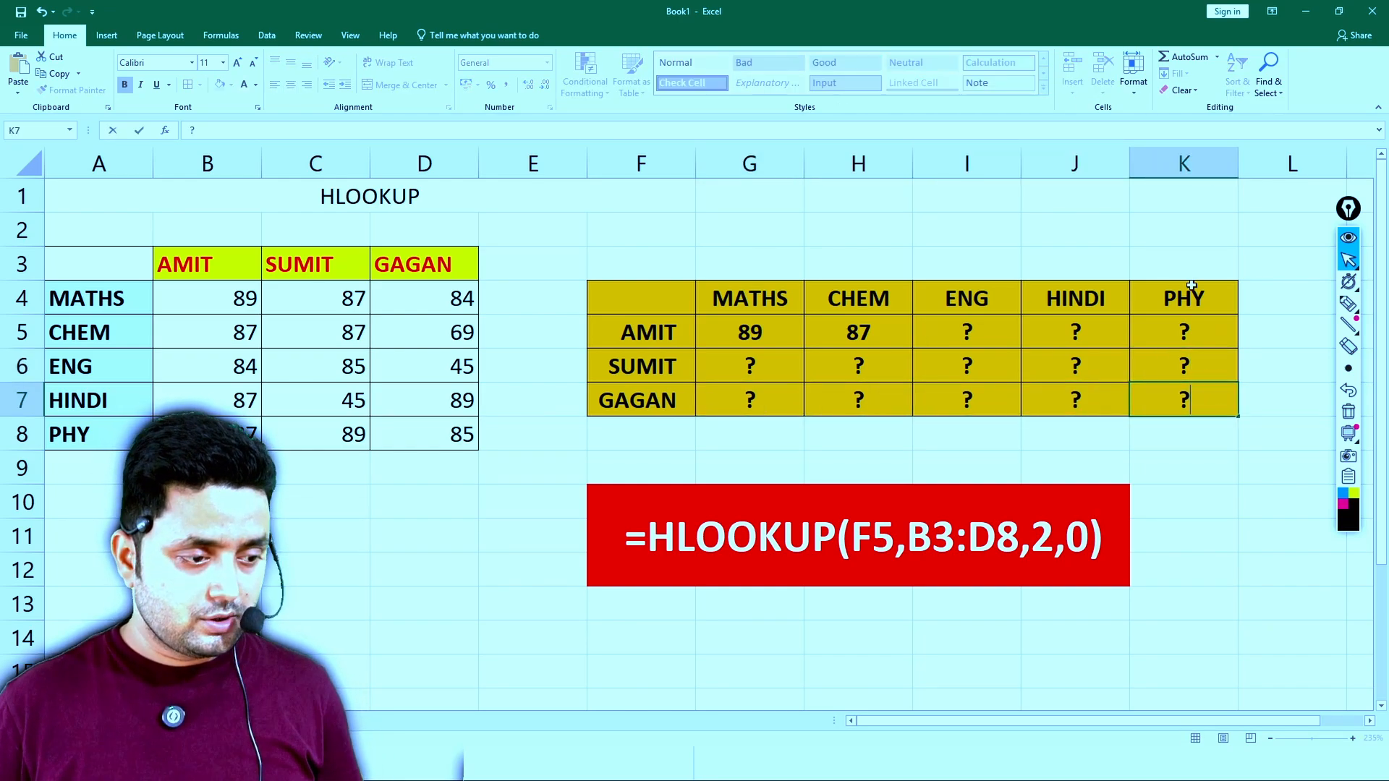
{"action": "left_click", "coordinate": [1295, 271]}
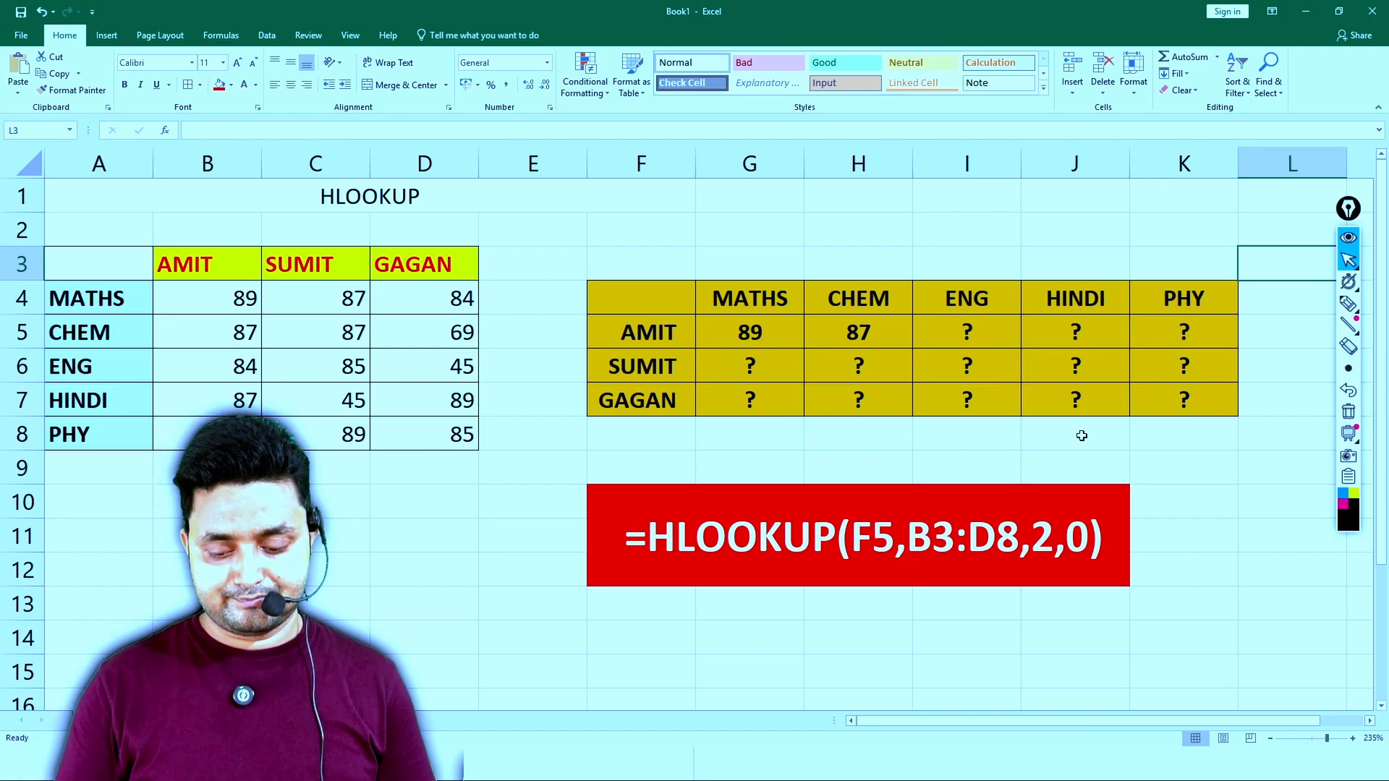
{"action": "key", "text": "super+Tab"}
{"action": "key", "text": "alt+Tab"}
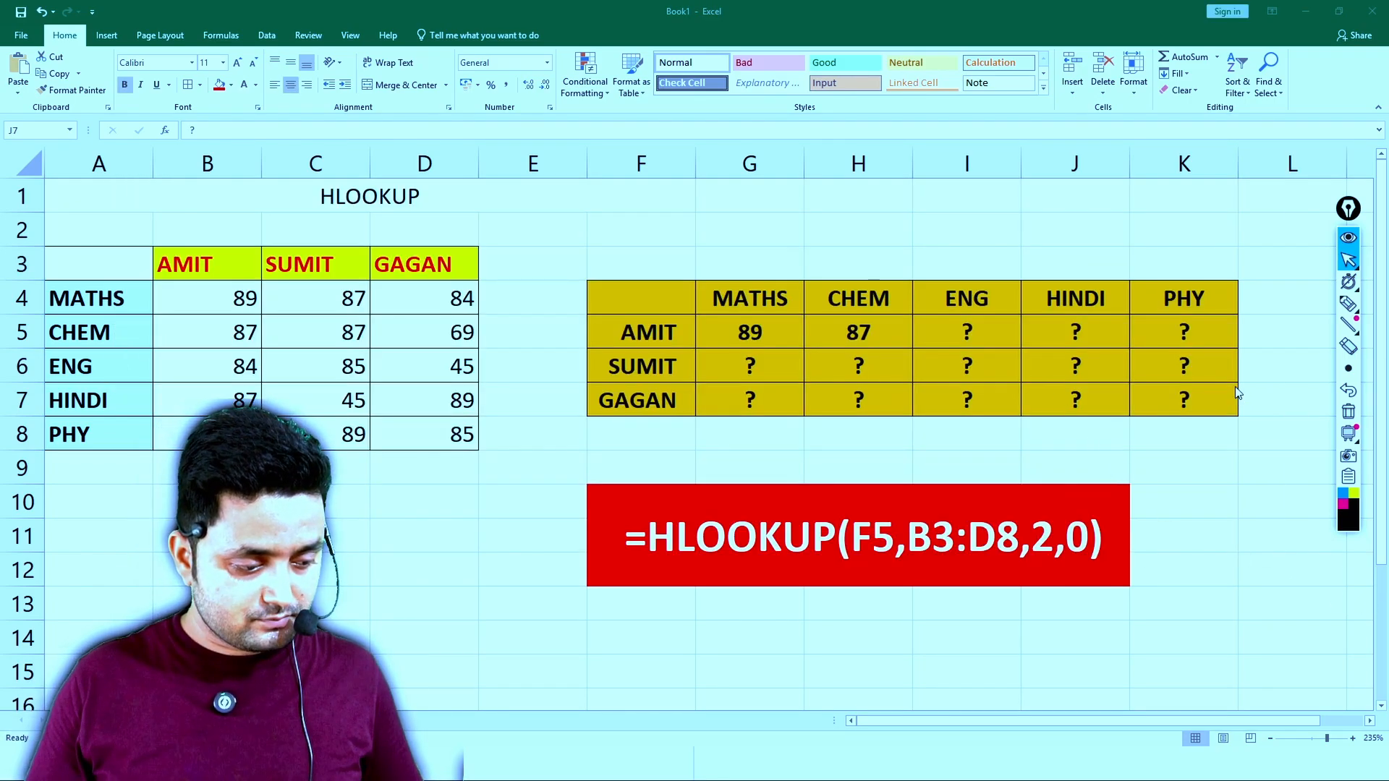
{"action": "key", "text": "alt+Tab"}
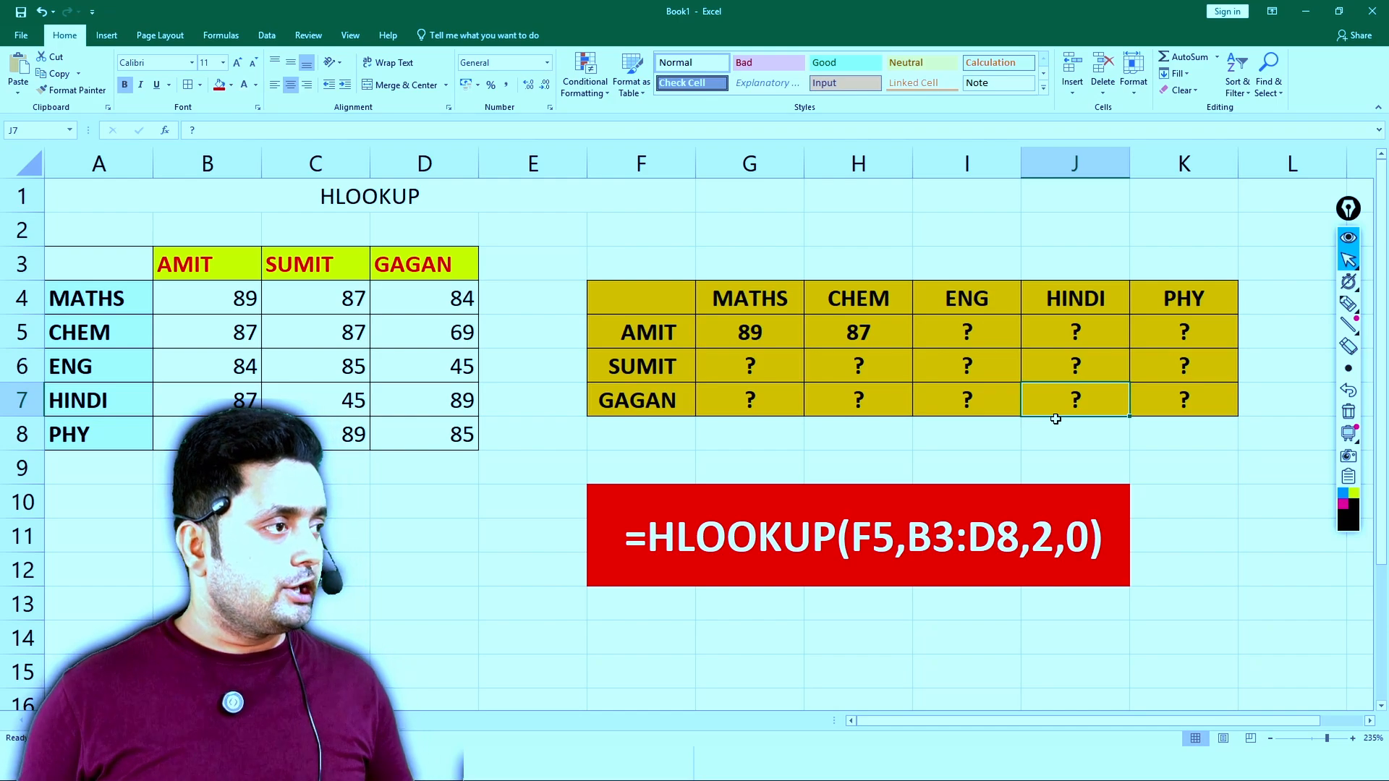
- Enter the formula =HLOOKUP(F7,B3:D8,5,0) in J7 for the third student's HINDI mark, compare it with D7 and reselect J7
{"action": "type", "text": "=HLOOKUP("}
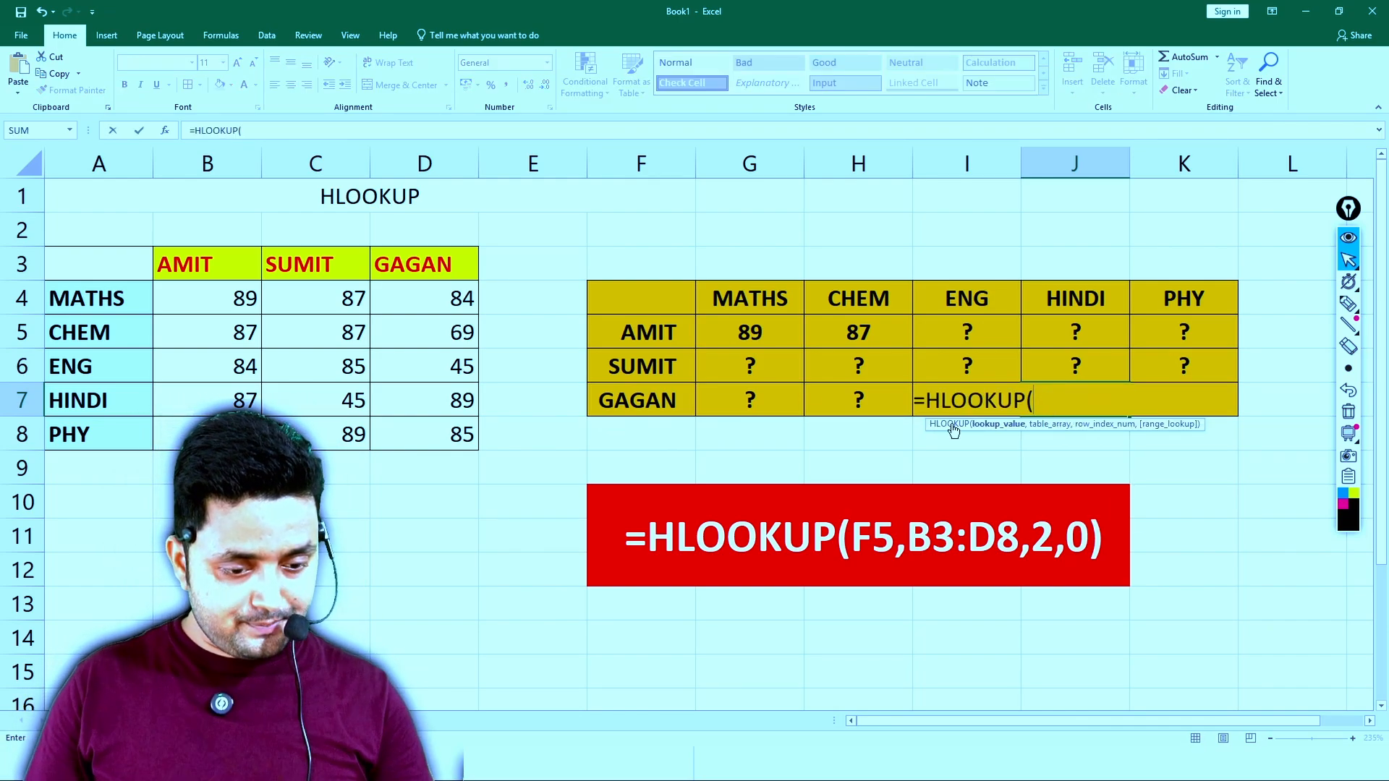
{"action": "left_click", "coordinate": [666, 400]}
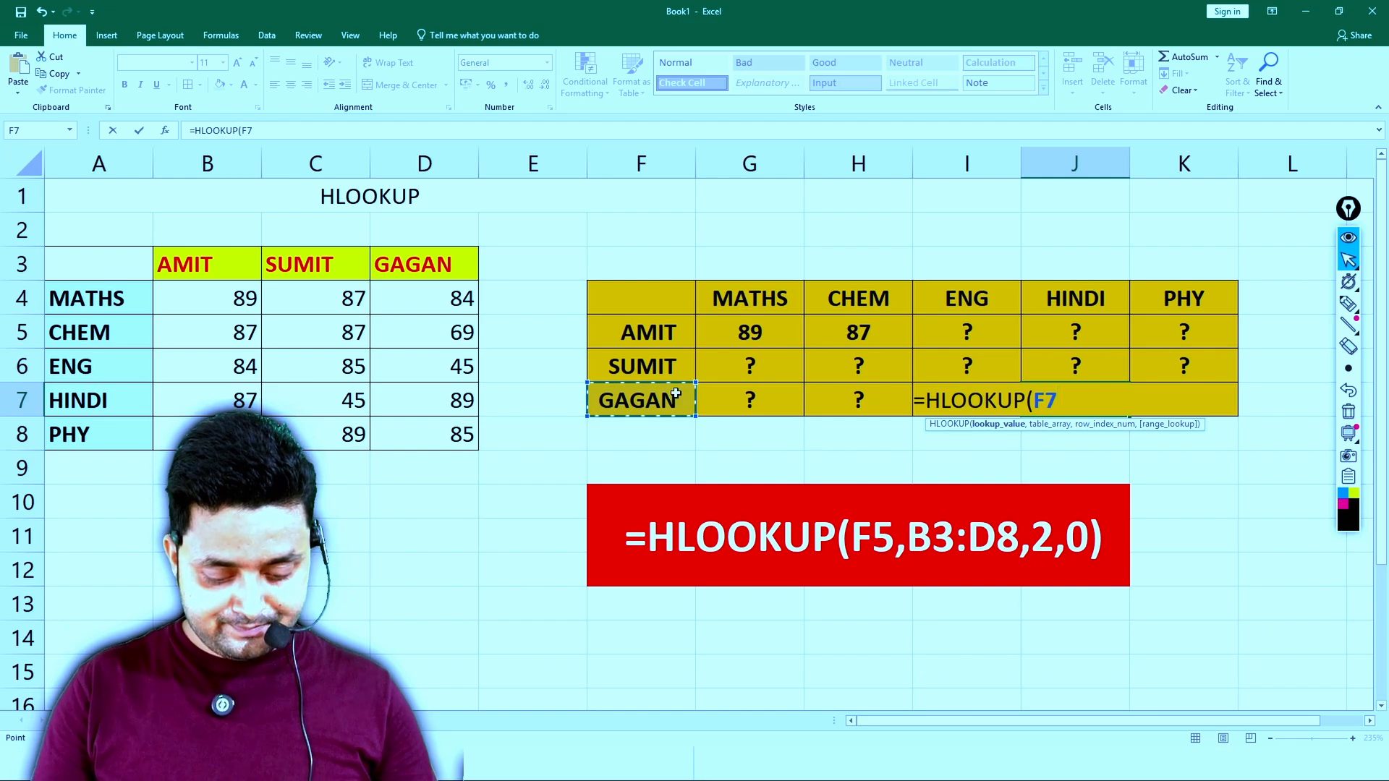
{"action": "type", "text": ","}
{"action": "left_click_drag", "start_coordinate": [192, 263], "coordinate": [444, 432]}
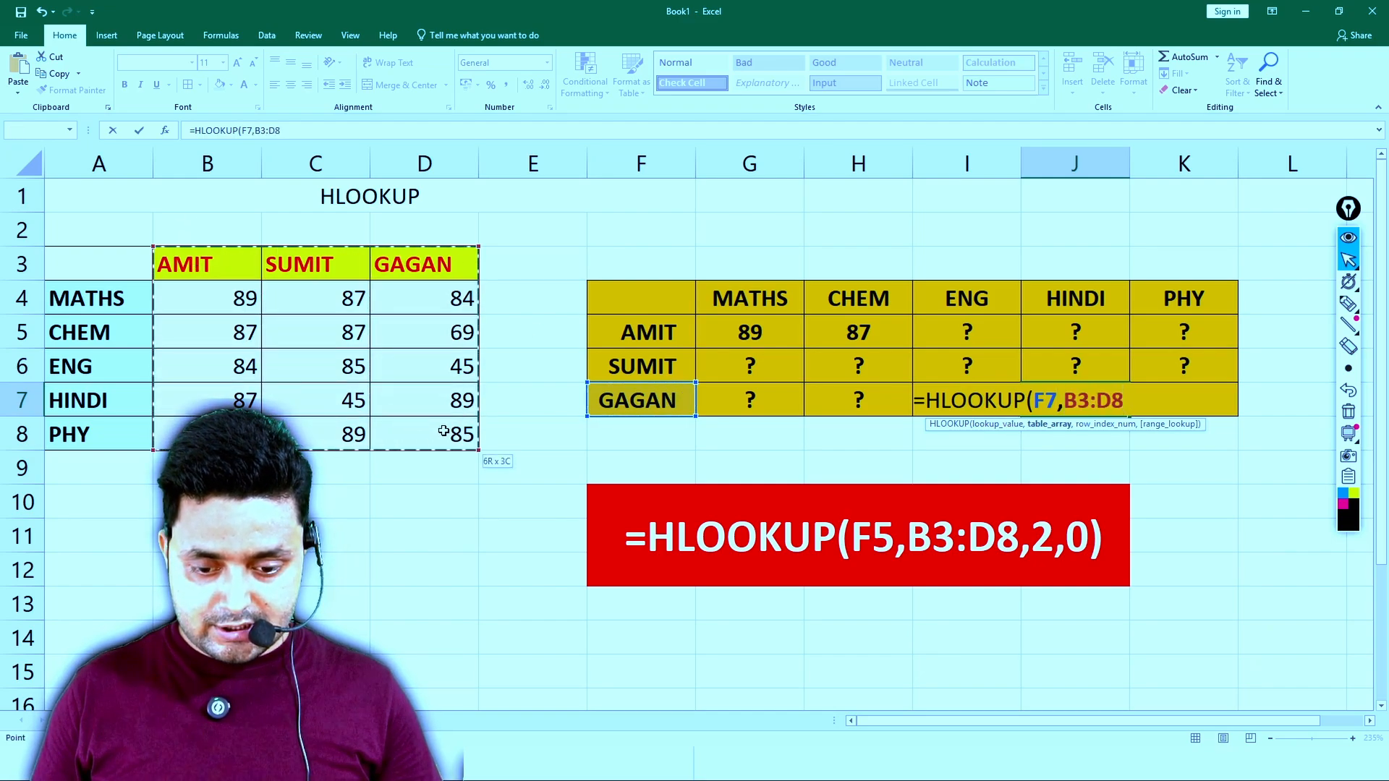
{"action": "type", "text": ","}
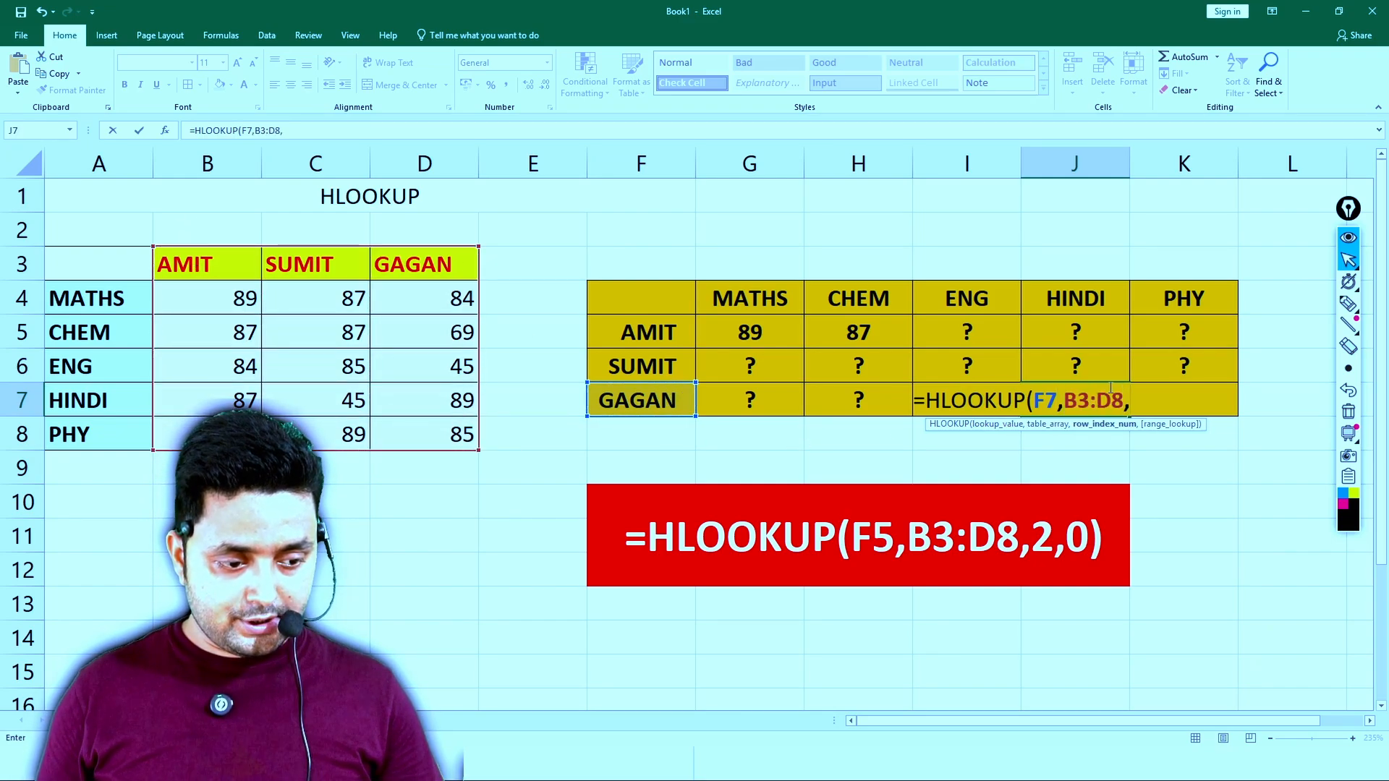
{"action": "type", "text": "5"}
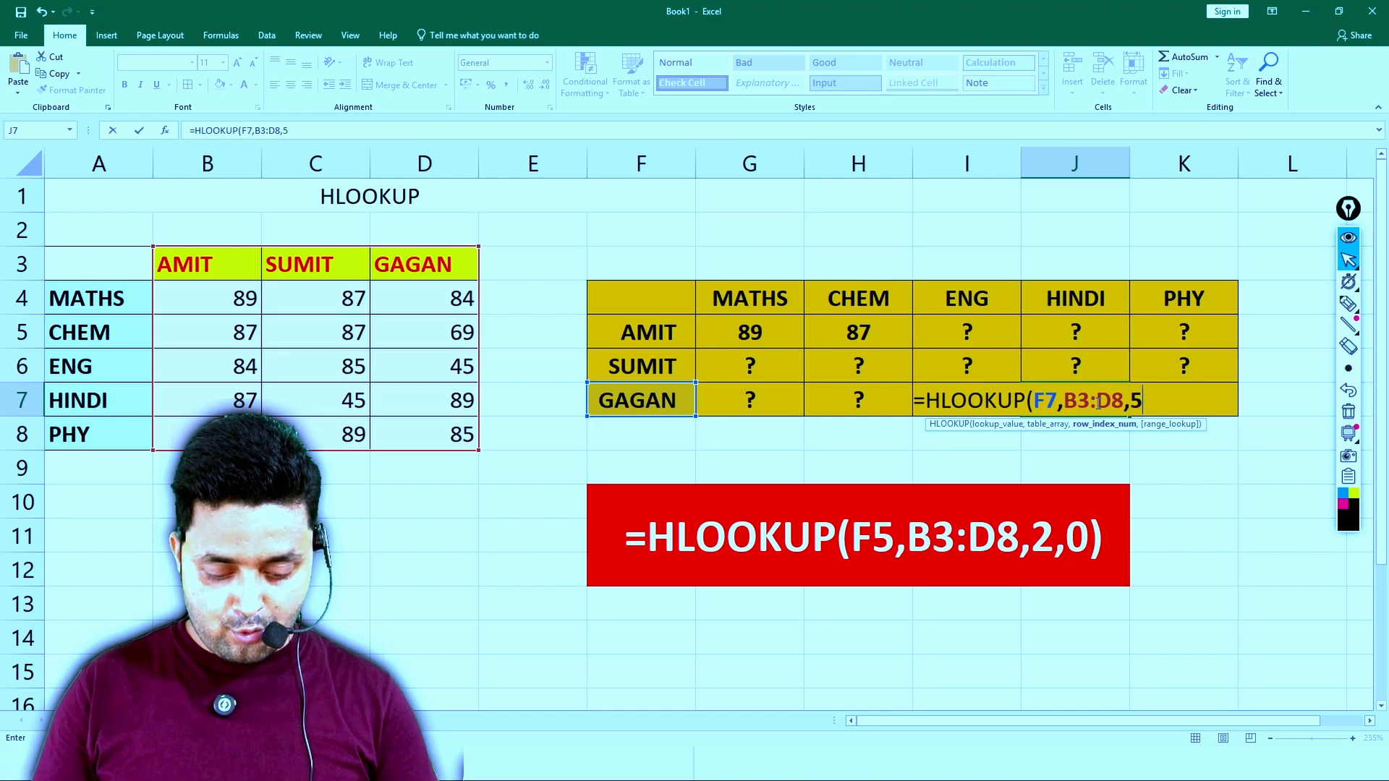
{"action": "type", "text": ",0)"}
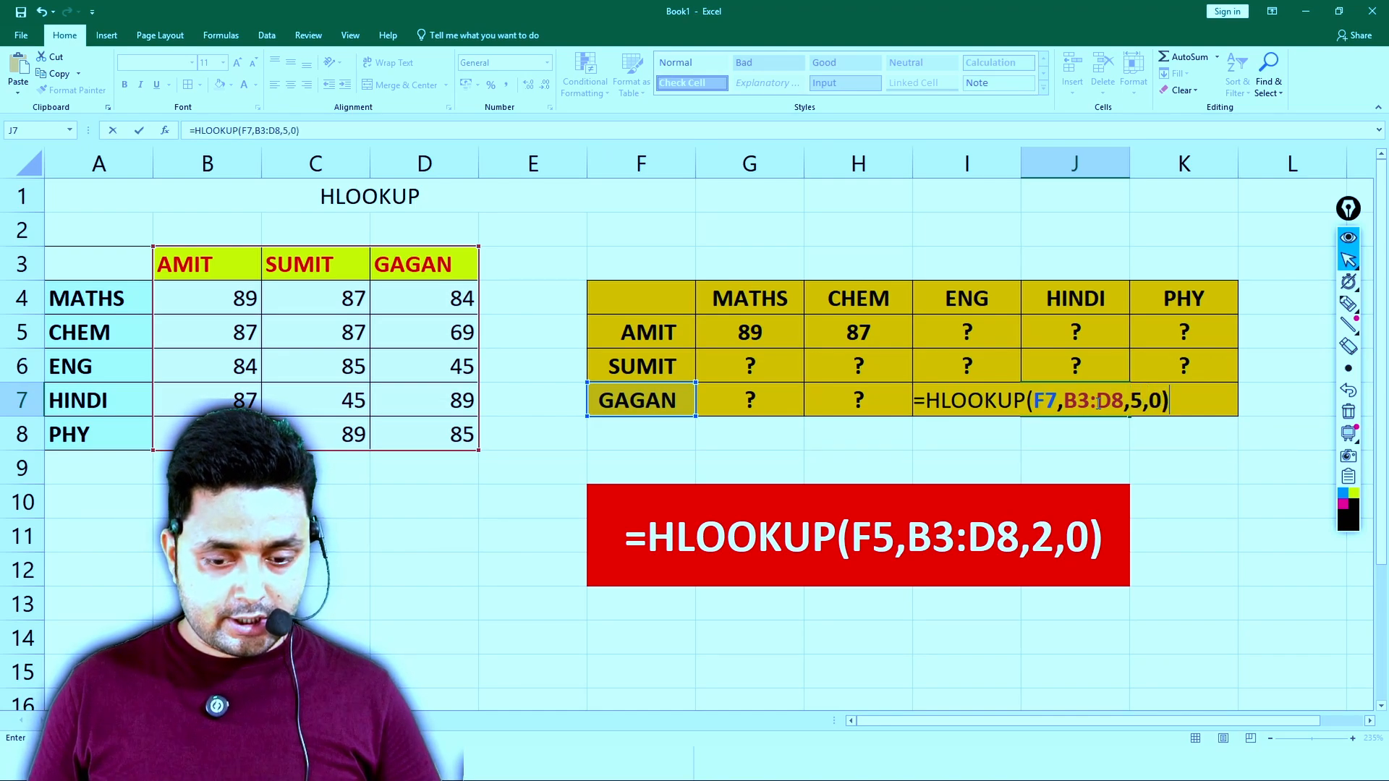
{"action": "key", "text": "Return"}
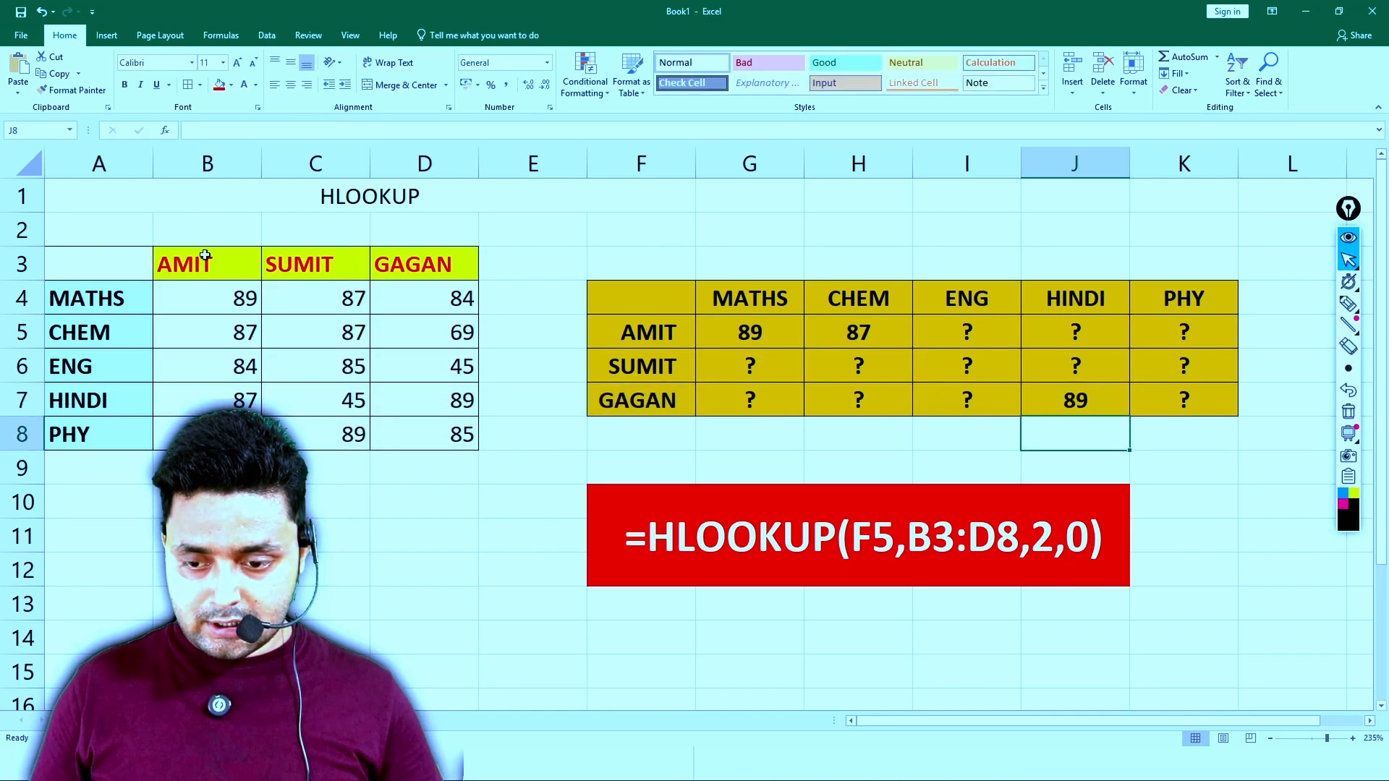
{"action": "left_click", "coordinate": [468, 398]}
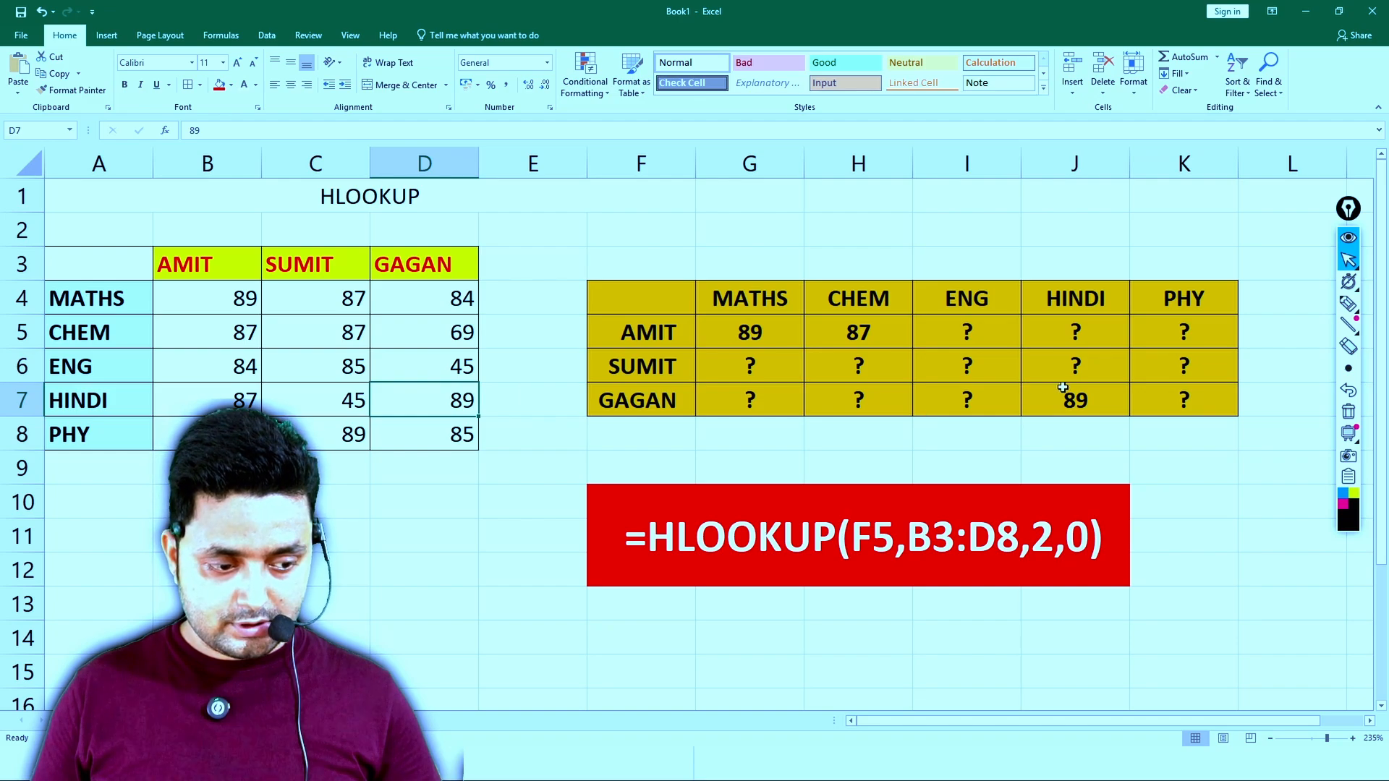
{"action": "left_click", "coordinate": [1062, 391]}
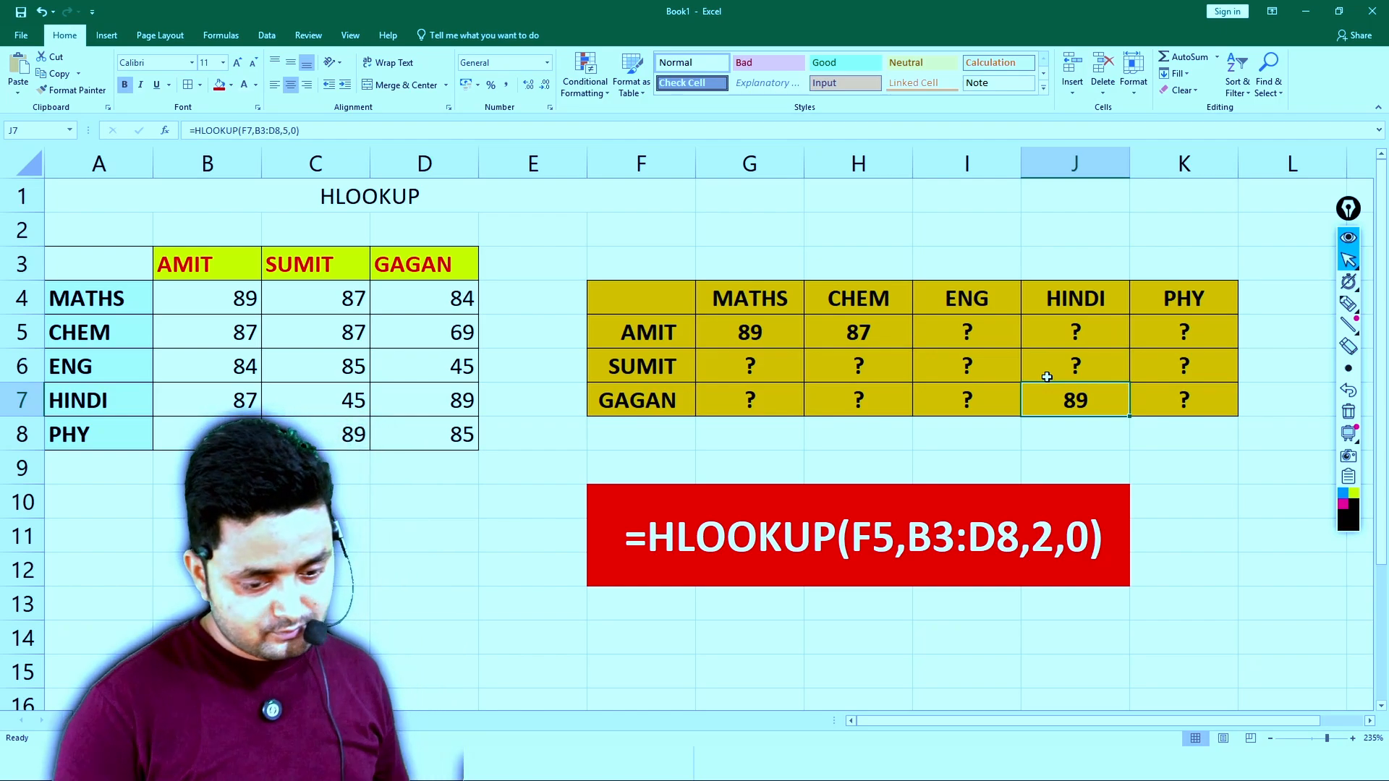
- Sketch a curved arrow and a few strokes above the second table with the annotation pen, and erase the drawings
{"action": "left_click", "coordinate": [1347, 304]}
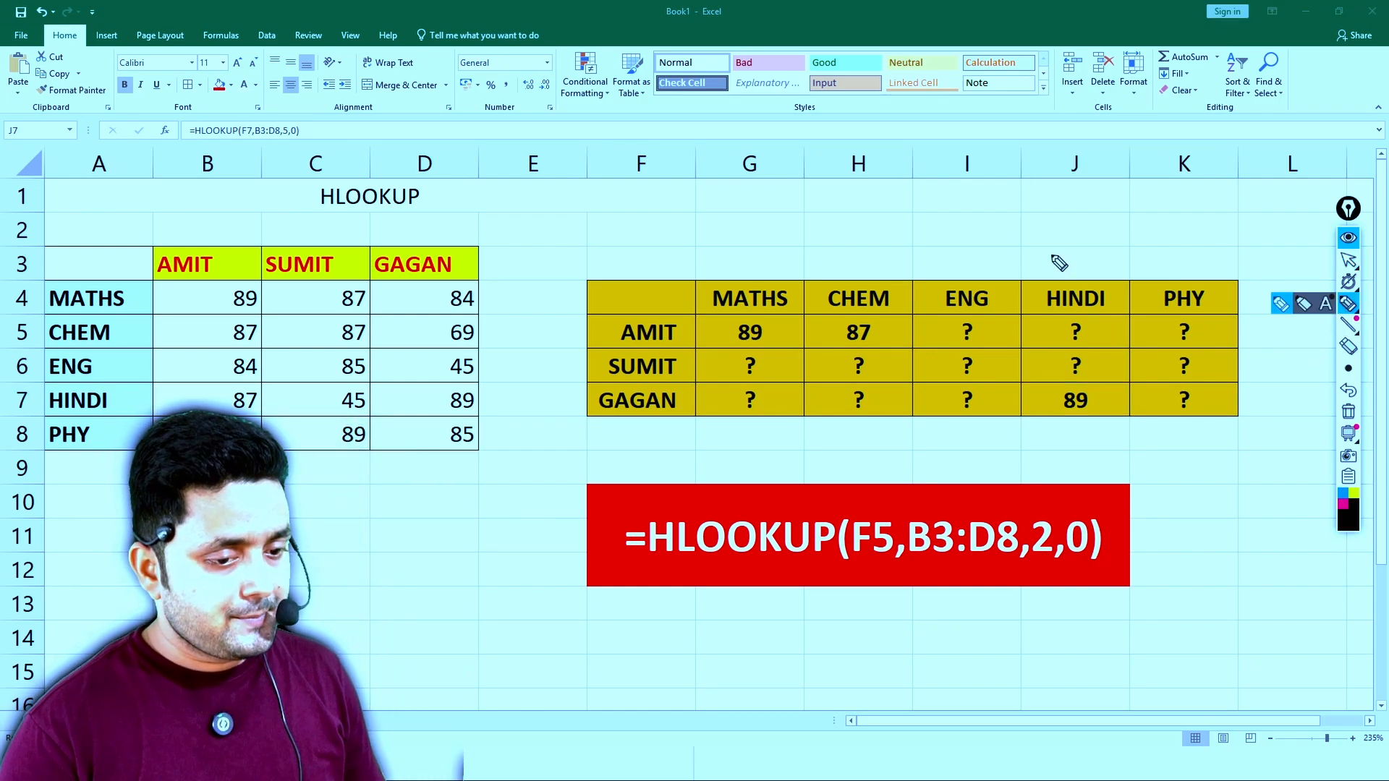
{"action": "left_click_drag", "start_coordinate": [744, 151], "coordinate": [783, 234]}
{"action": "mouse_move", "coordinate": [791, 211]}
{"action": "left_mouse_down"}
{"action": "mouse_move", "coordinate": [783, 234]}
{"action": "mouse_move", "coordinate": [894, 226]}
{"action": "left_mouse_up"}
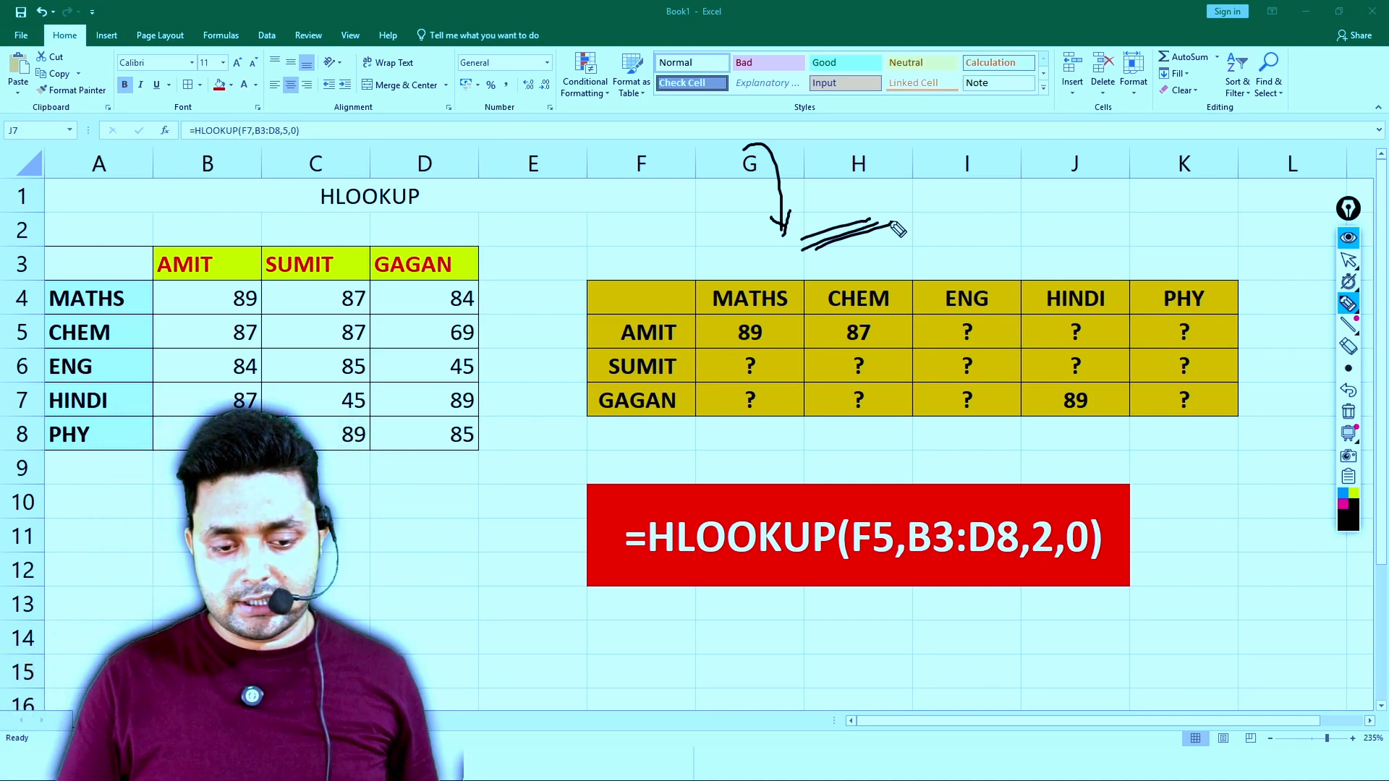
{"action": "left_click", "coordinate": [1348, 261]}
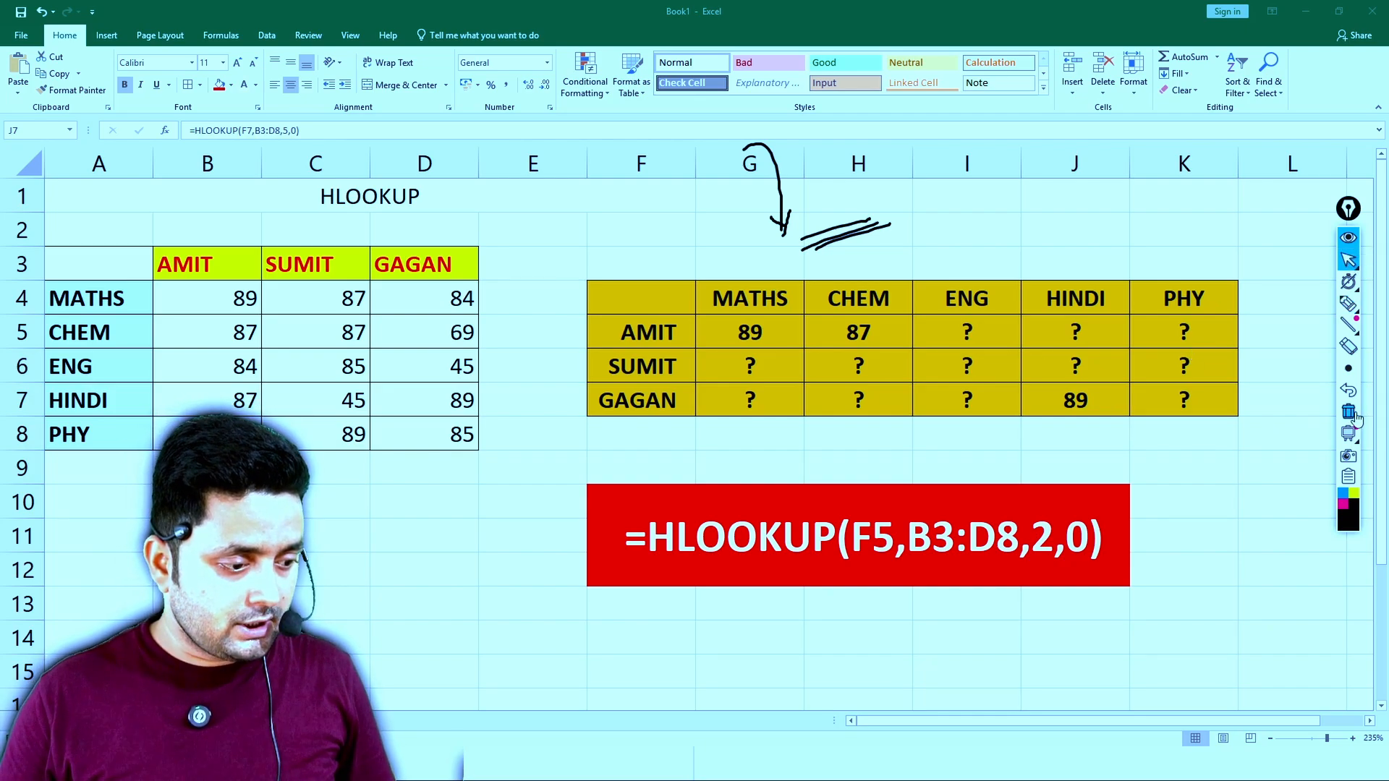
{"action": "left_click", "coordinate": [1349, 411]}
- Clear all contents and formatting from the entire worksheet, and deselect it
{"action": "left_click", "coordinate": [546, 442]}
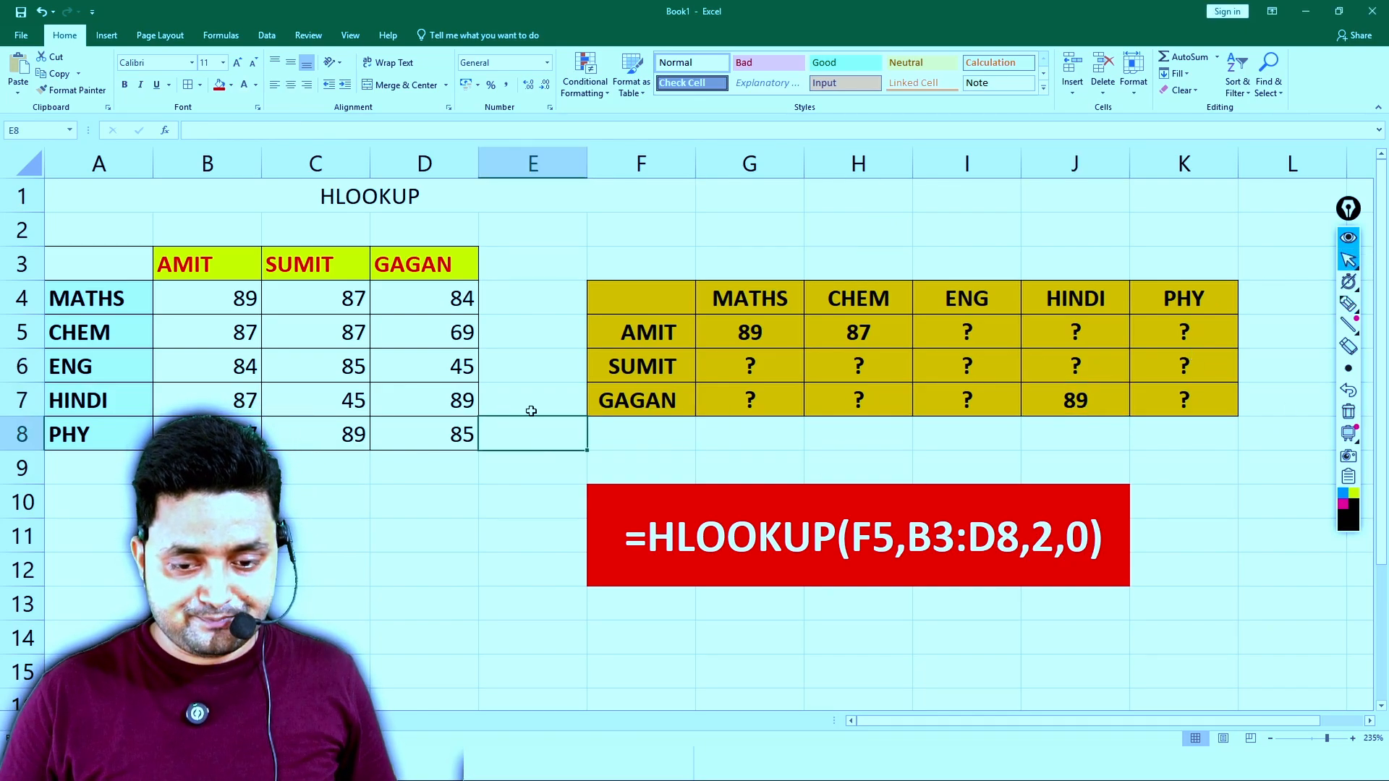
{"action": "key", "text": "ctrl+a"}
{"action": "left_click", "coordinate": [949, 181]}
{"action": "key", "text": "ctrl+a"}
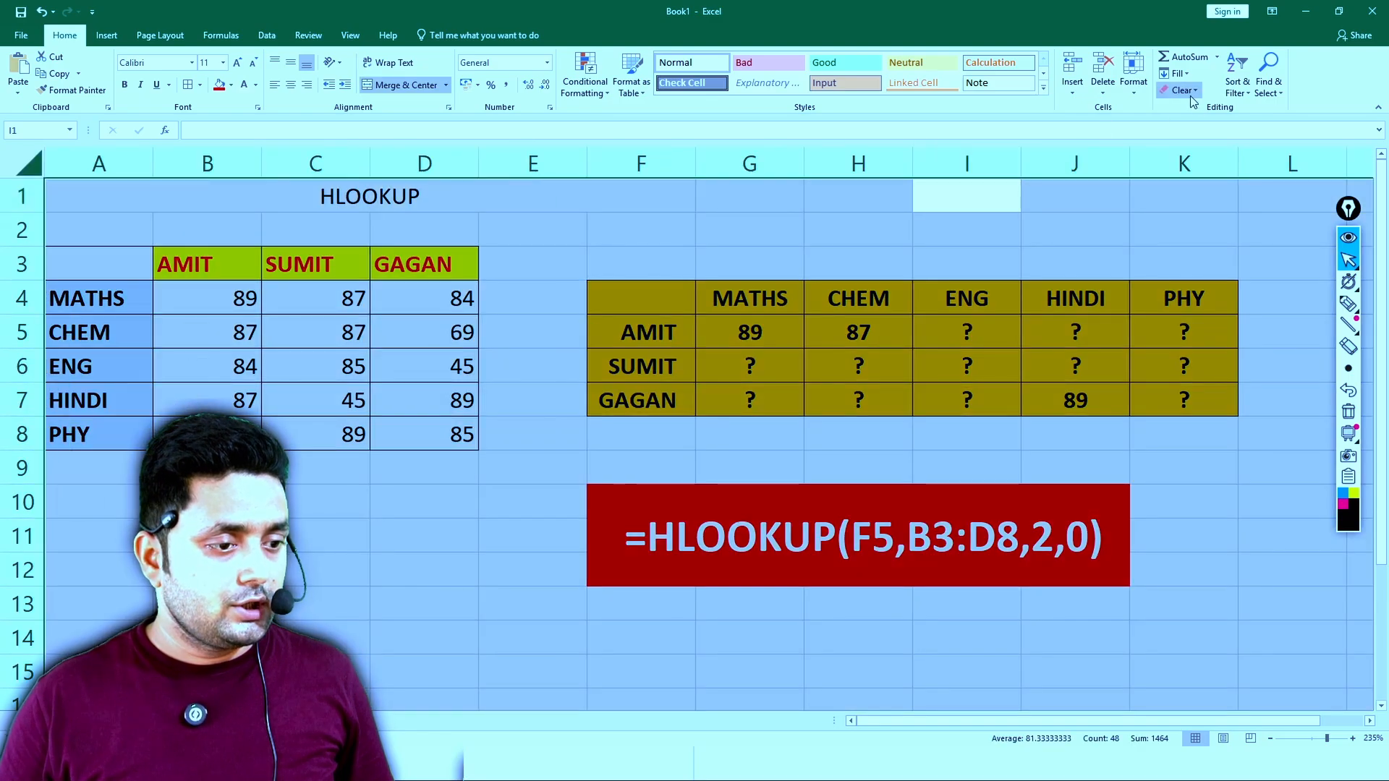
{"action": "key", "text": "alt+h"}
{"action": "key", "text": "e"}
{"action": "key", "text": "a"}
{"action": "left_click", "coordinate": [1034, 194]}
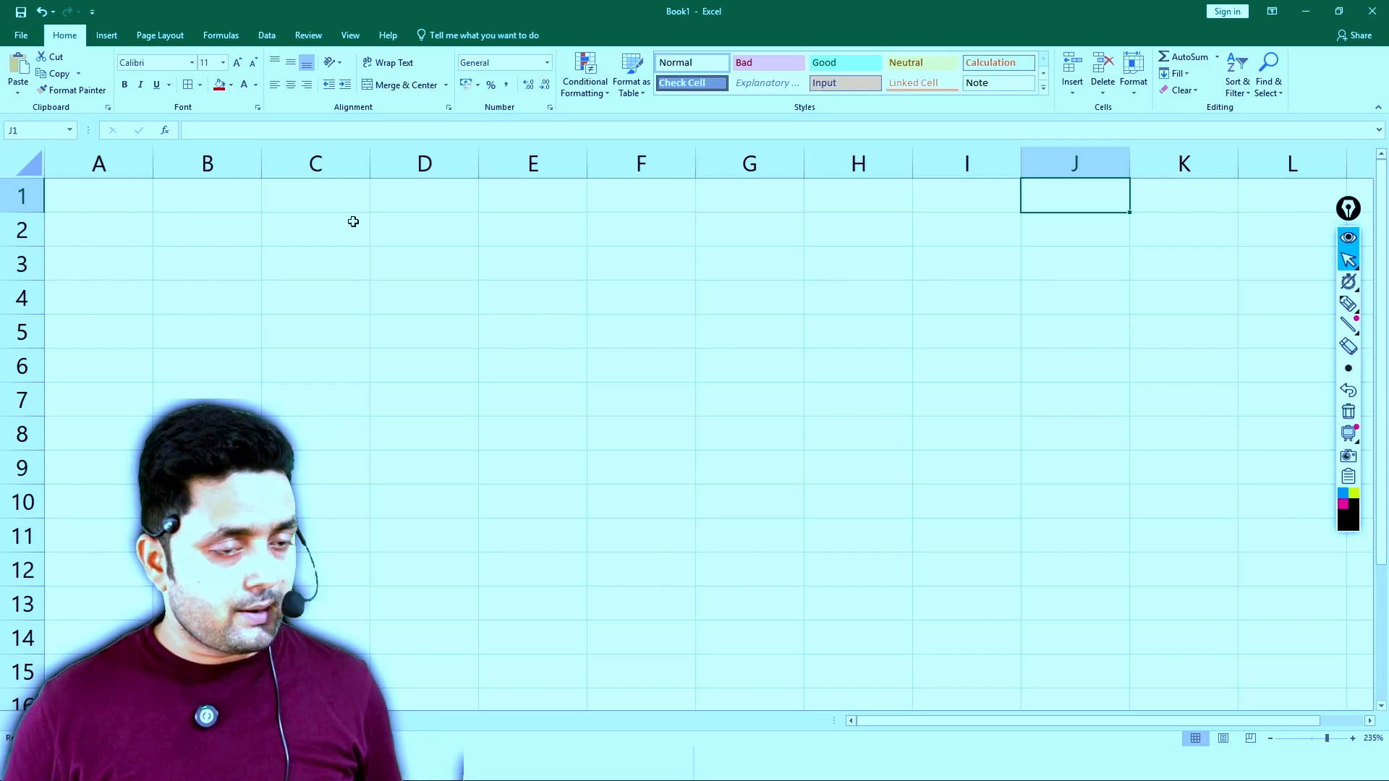
- Merge and centre A1:E1 and enter the title VLOOKUP WITH CELL LOCK in it
{"action": "left_click", "coordinate": [130, 202]}
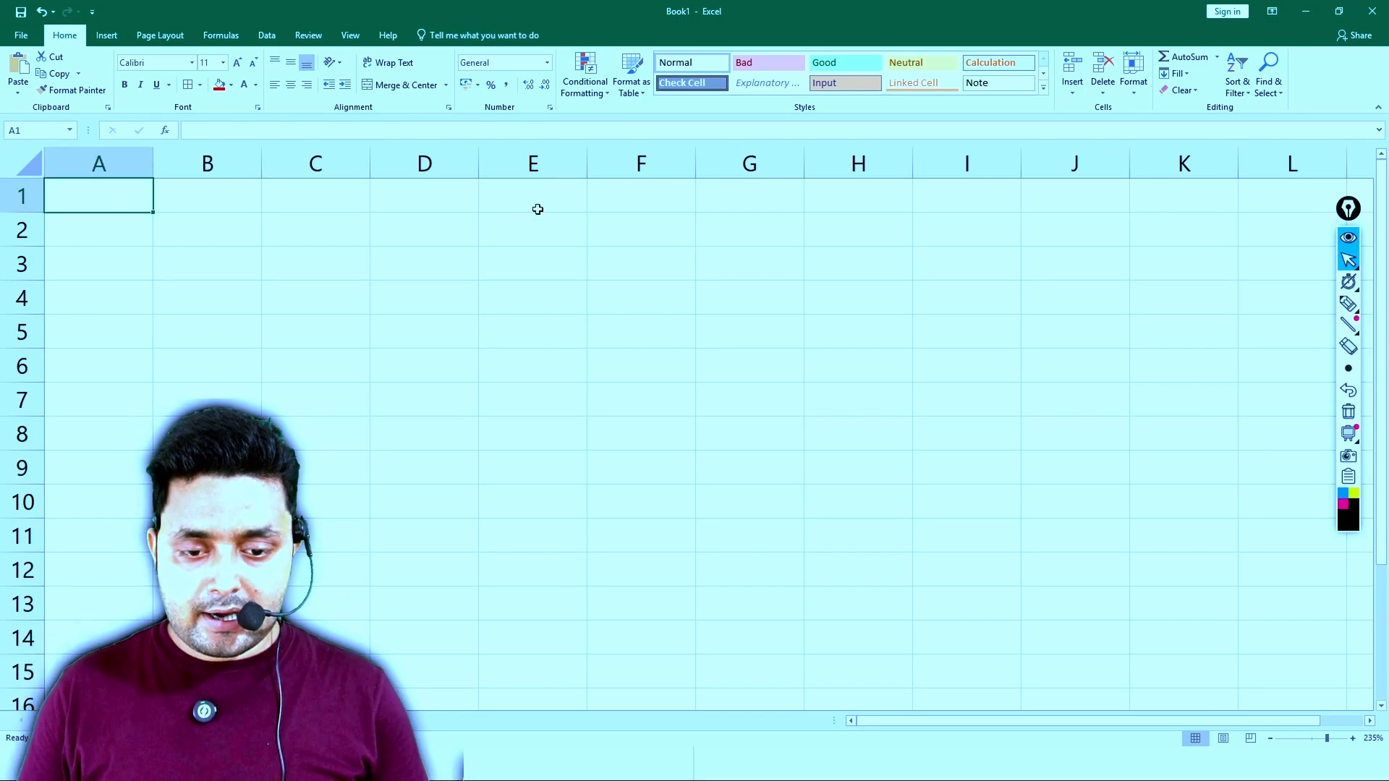
{"action": "left_click", "coordinate": [538, 209], "text": "shift"}
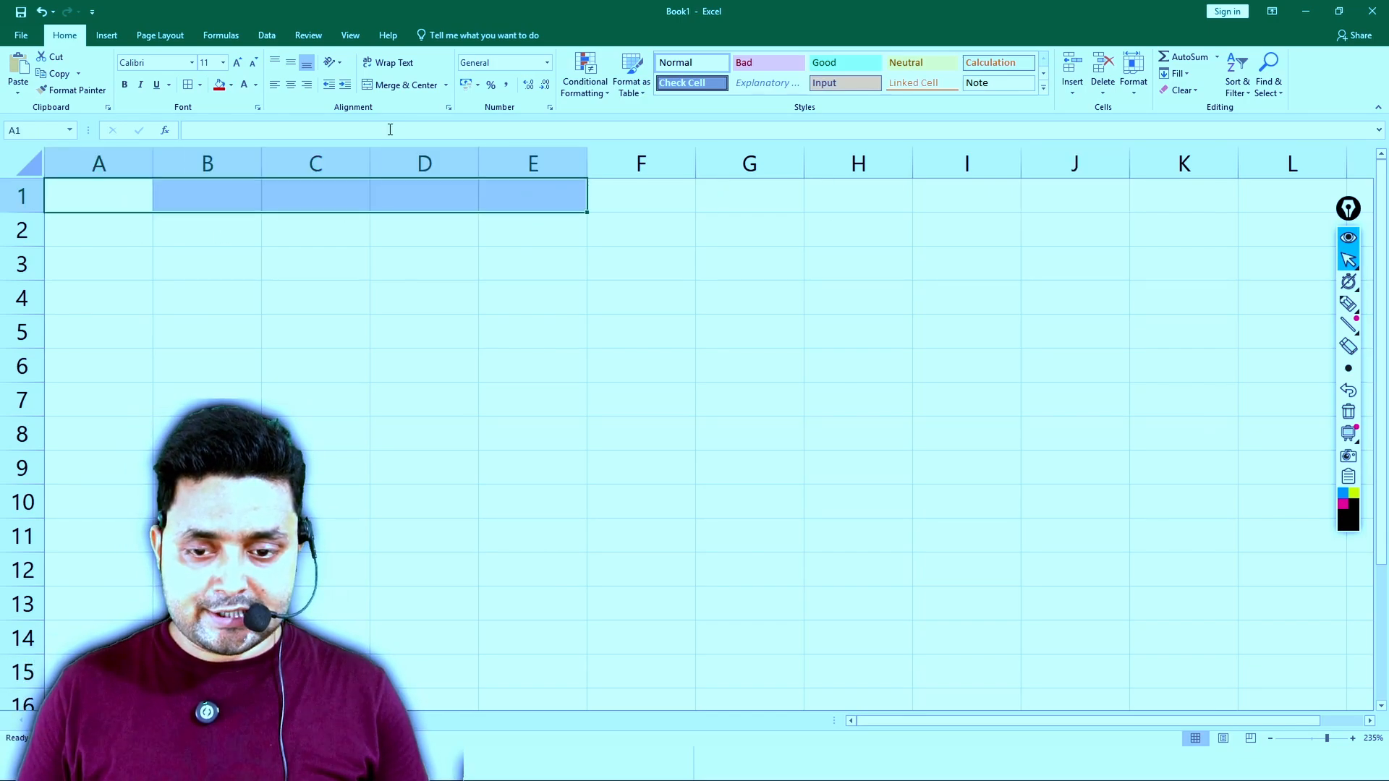
{"action": "left_click", "coordinate": [415, 86]}
{"action": "type", "text": "v"}
{"action": "key", "text": "BackSpace"}
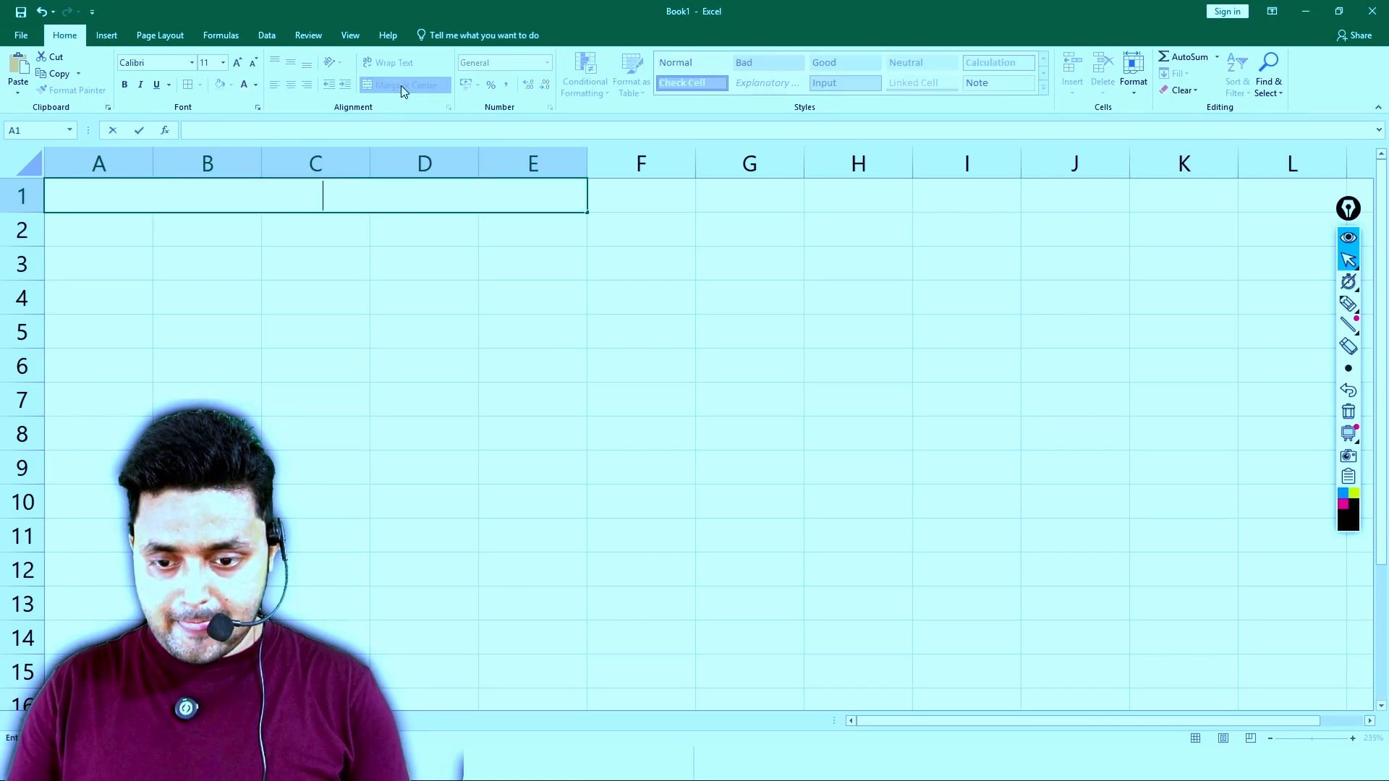
{"action": "type", "text": "VLOOKUP "}
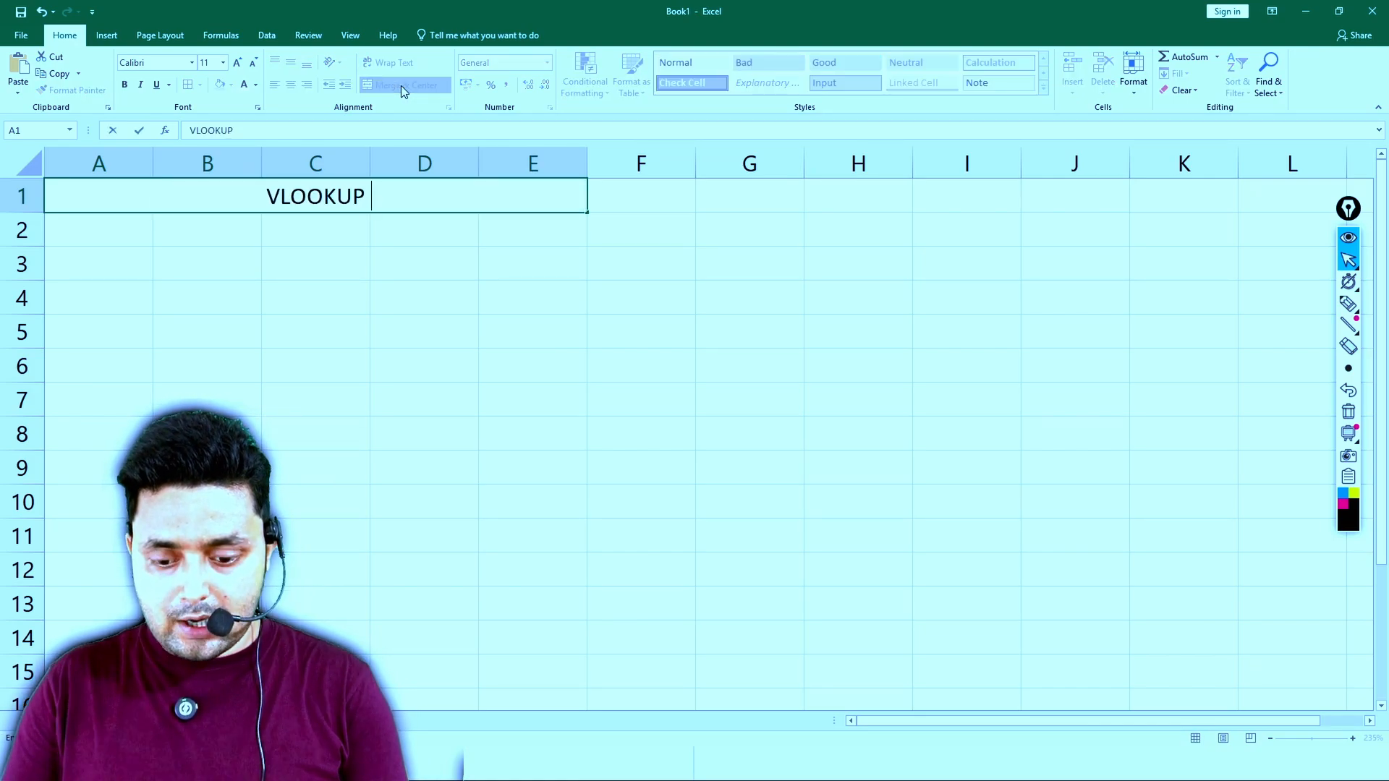
{"action": "type", "text": "WITH CELL CLO"}
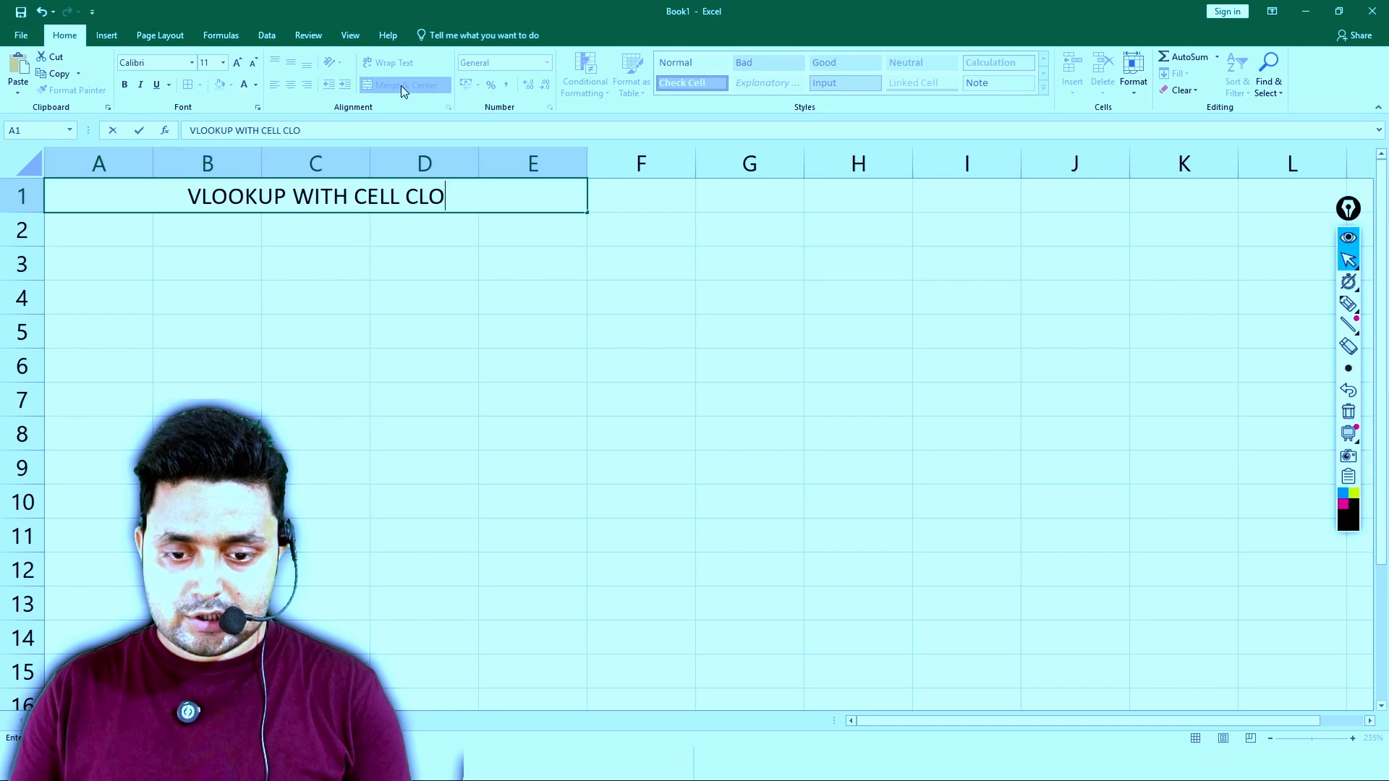
{"action": "key", "text": "BackSpace"}
{"action": "key", "text": "BackSpace"}
{"action": "key", "text": "BackSpace"}
{"action": "type", "text": "LOCK"}
{"action": "key", "text": "Return"}
{"action": "key", "text": "Up"}
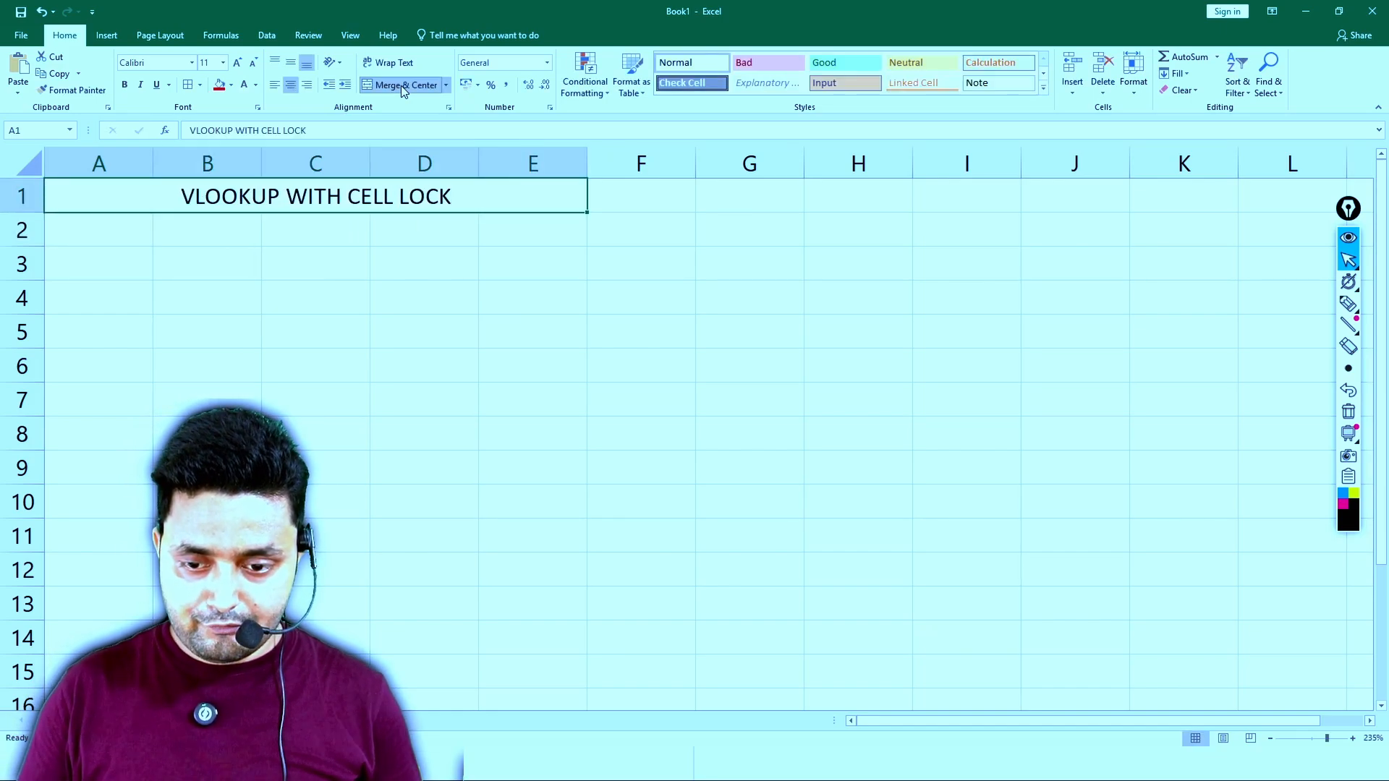
- Give the title cell a red fill and a bold white font, and select A3
{"action": "left_click", "coordinate": [219, 85]}
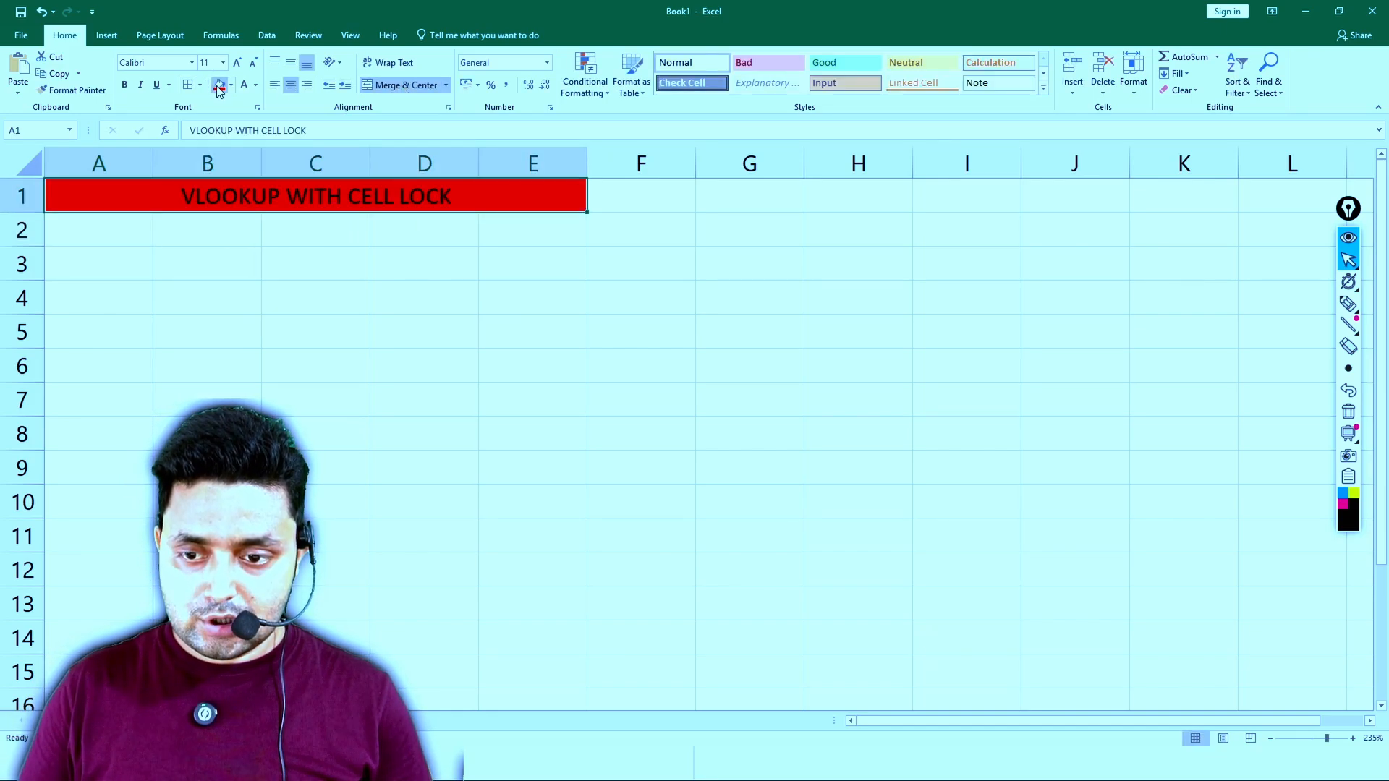
{"action": "left_click", "coordinate": [256, 85]}
{"action": "left_click", "coordinate": [254, 121]}
{"action": "key", "text": "ctrl+b"}
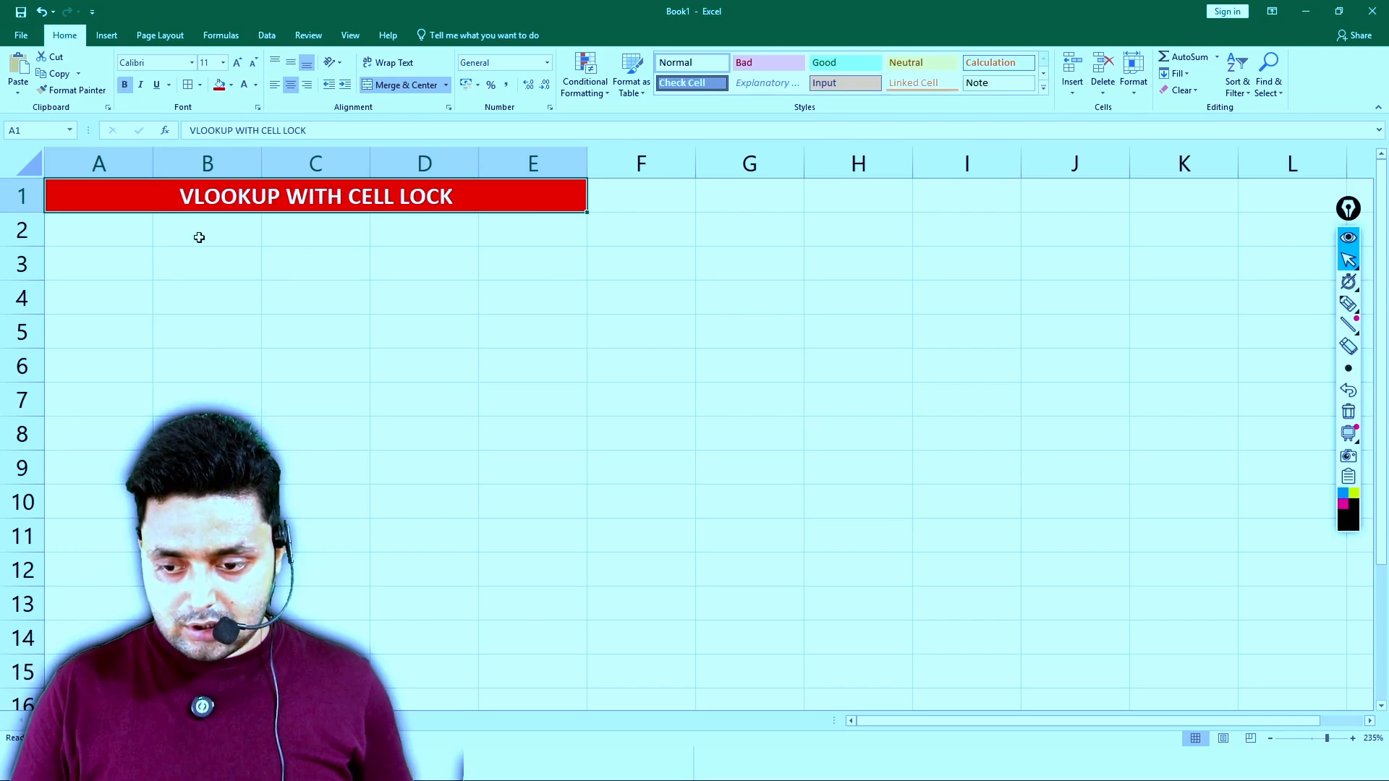
{"action": "left_click", "coordinate": [106, 269]}
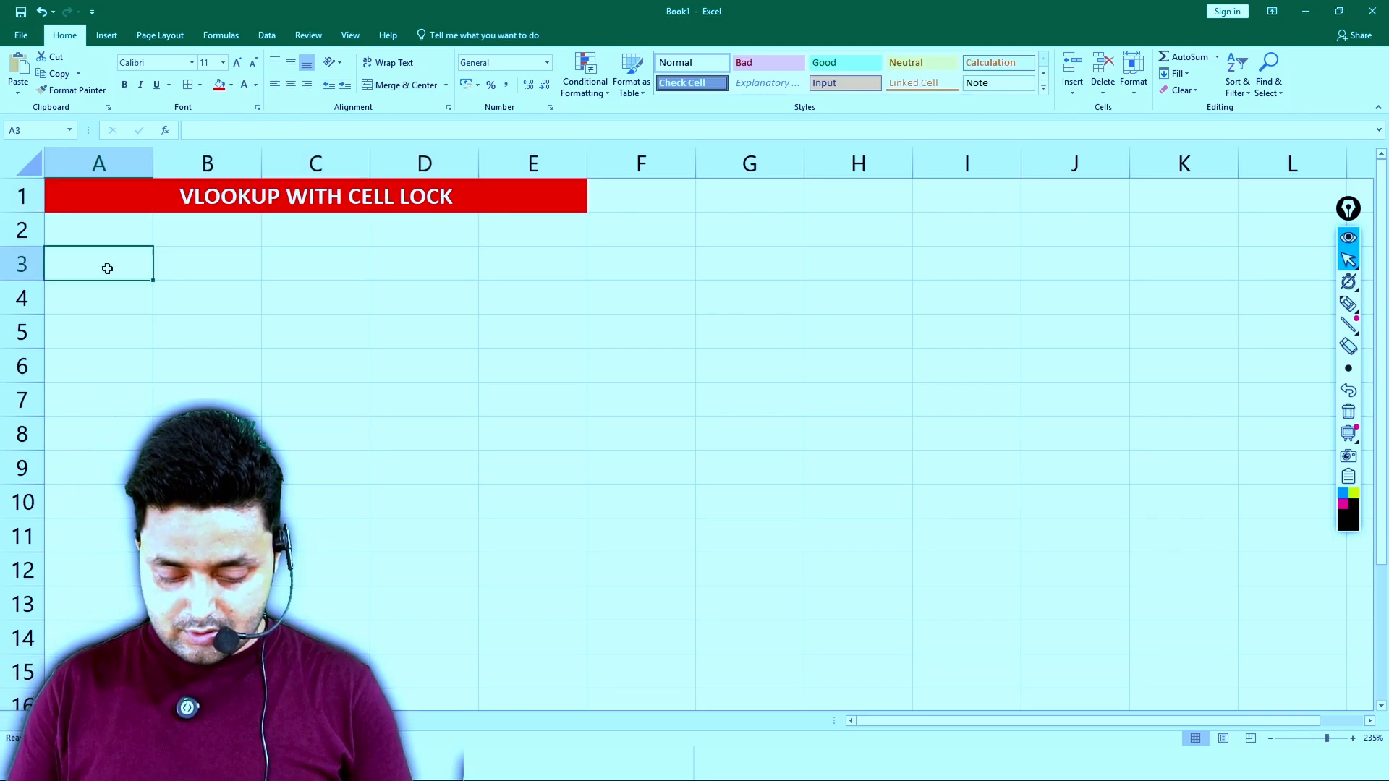
- Enter the column headings ROLL, NAME, AGE, STATE and CITY in A3:E3
{"action": "type", "text": "IDROLL"}
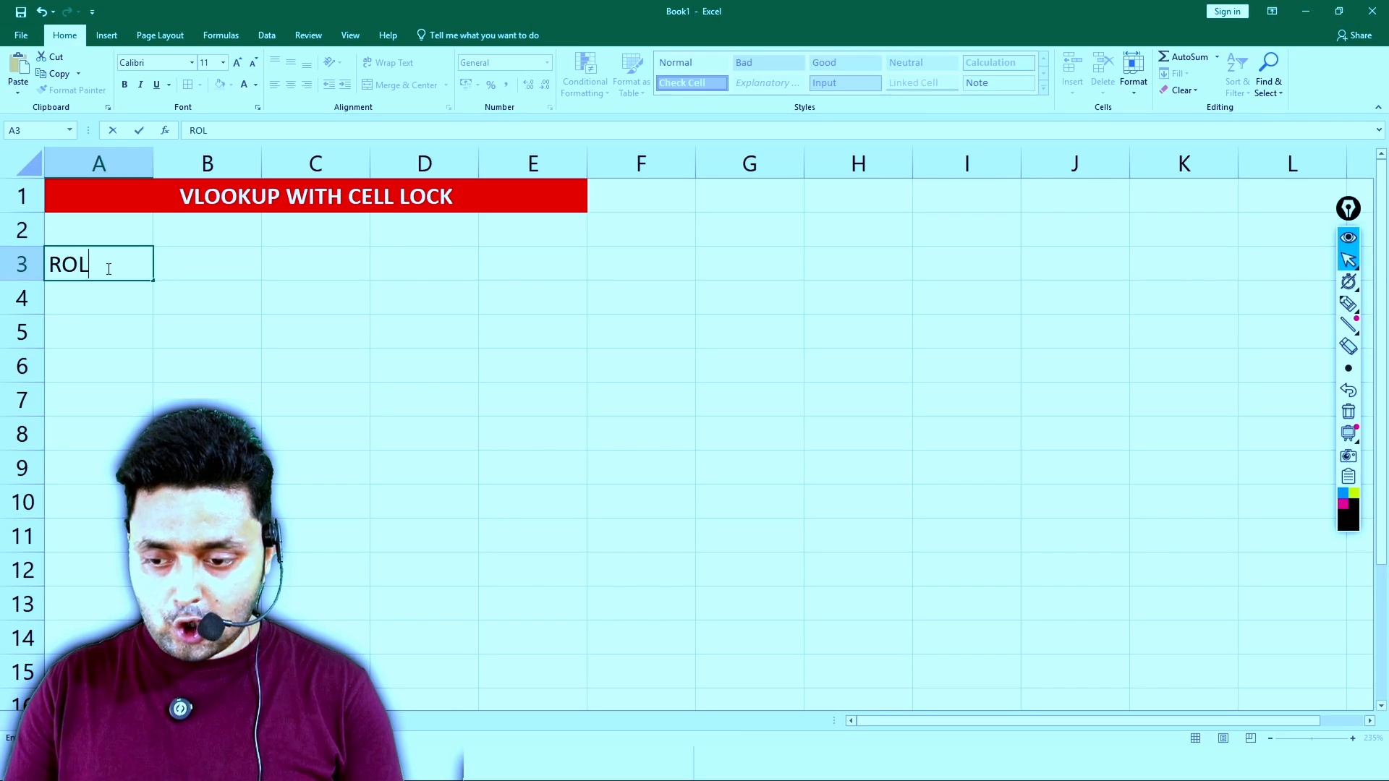
{"action": "key", "text": "Tab"}
{"action": "type", "text": "NAME"}
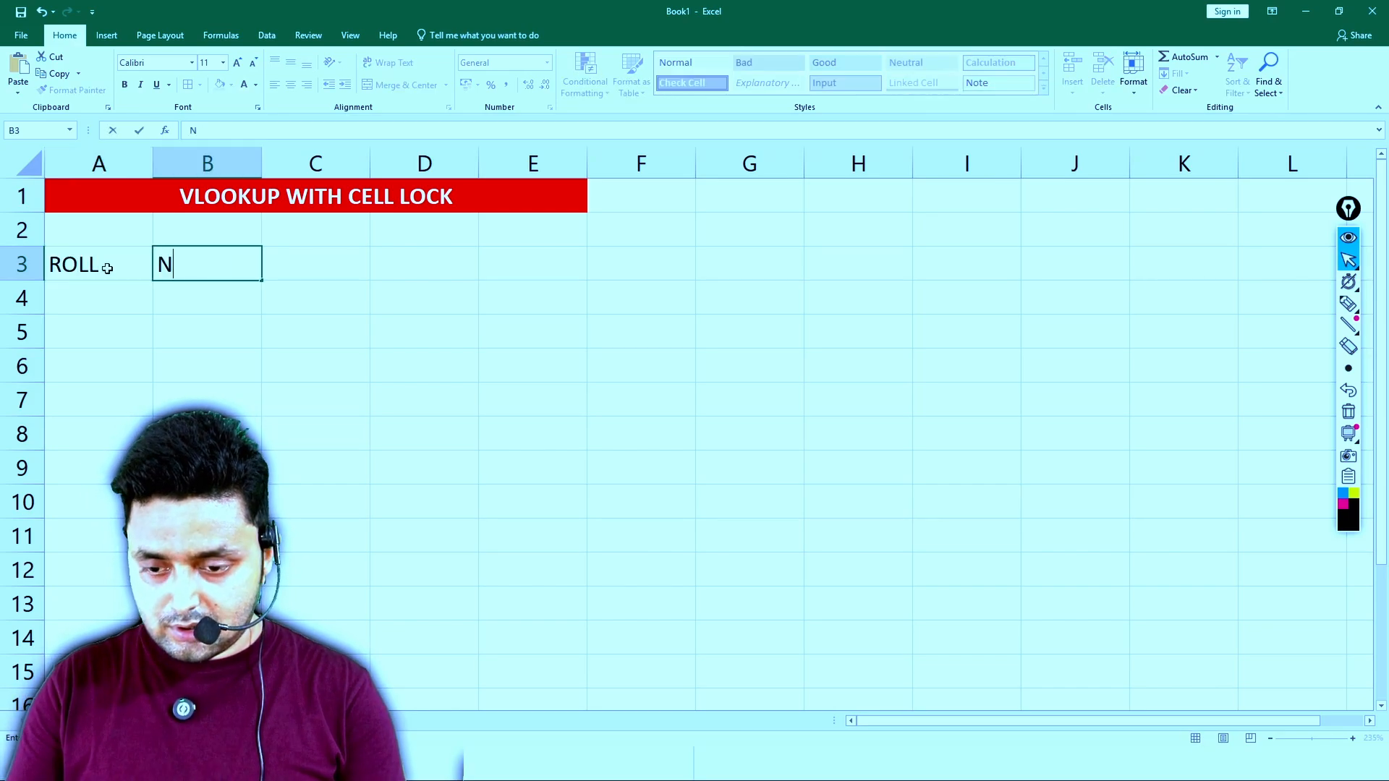
{"action": "key", "text": "Tab"}
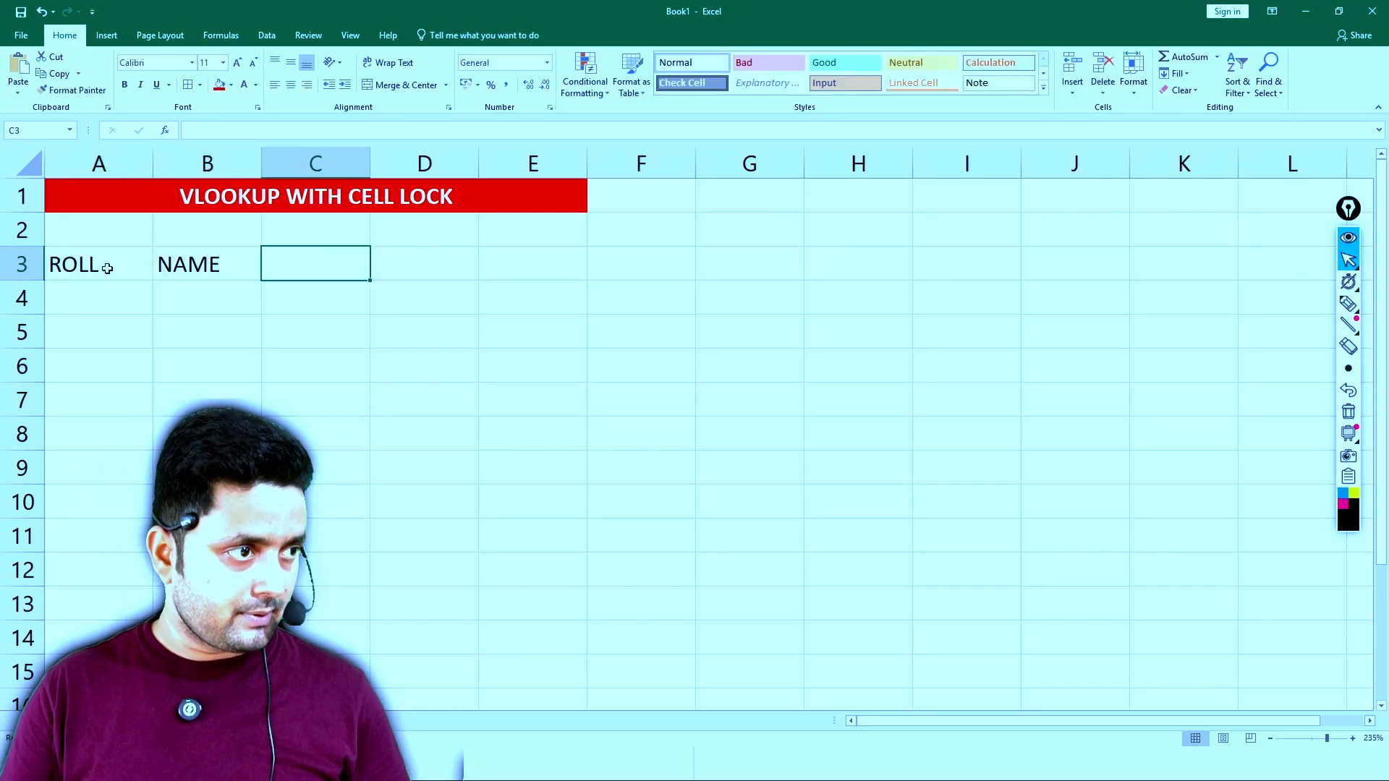
{"action": "type", "text": "AGE"}
{"action": "key", "text": "Tab"}
{"action": "type", "text": "STATE"}
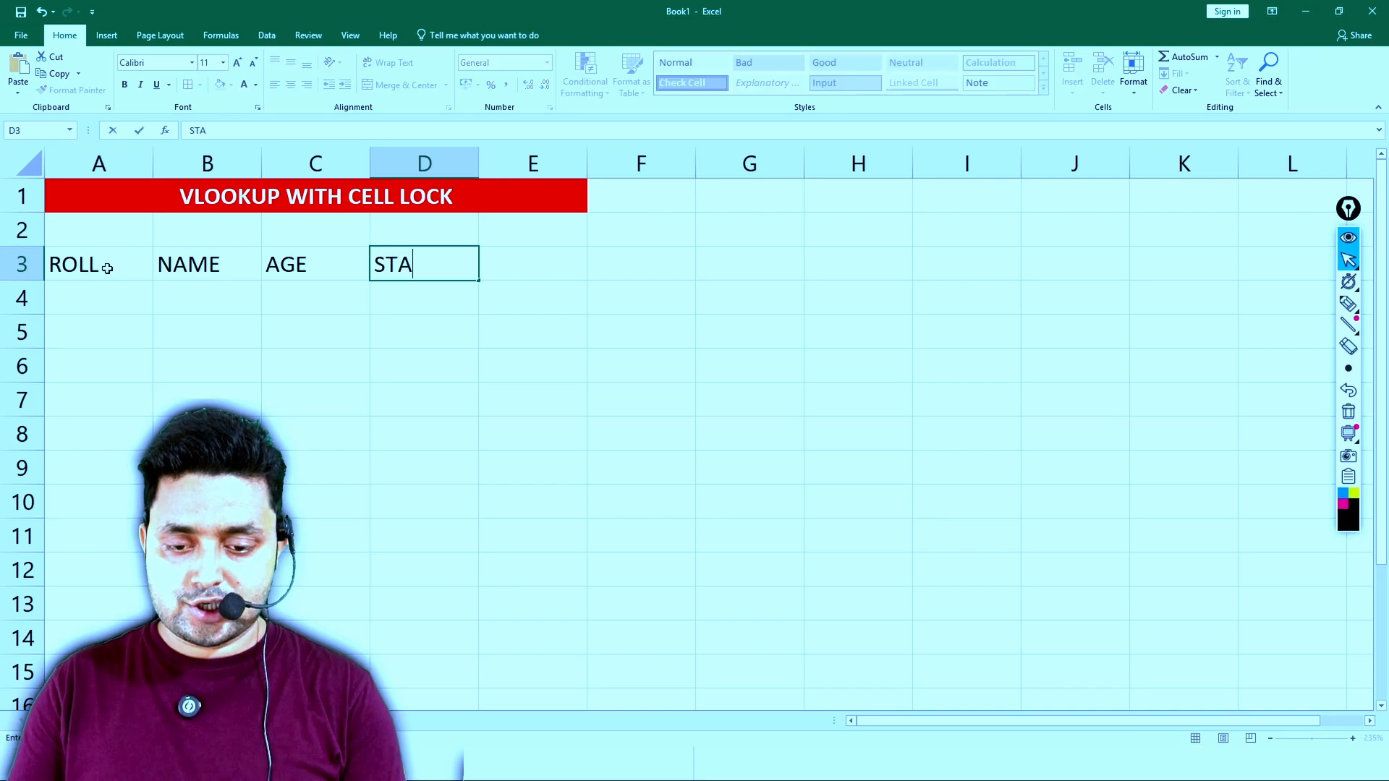
{"action": "key", "text": "Tab"}
{"action": "key", "text": "Return"}
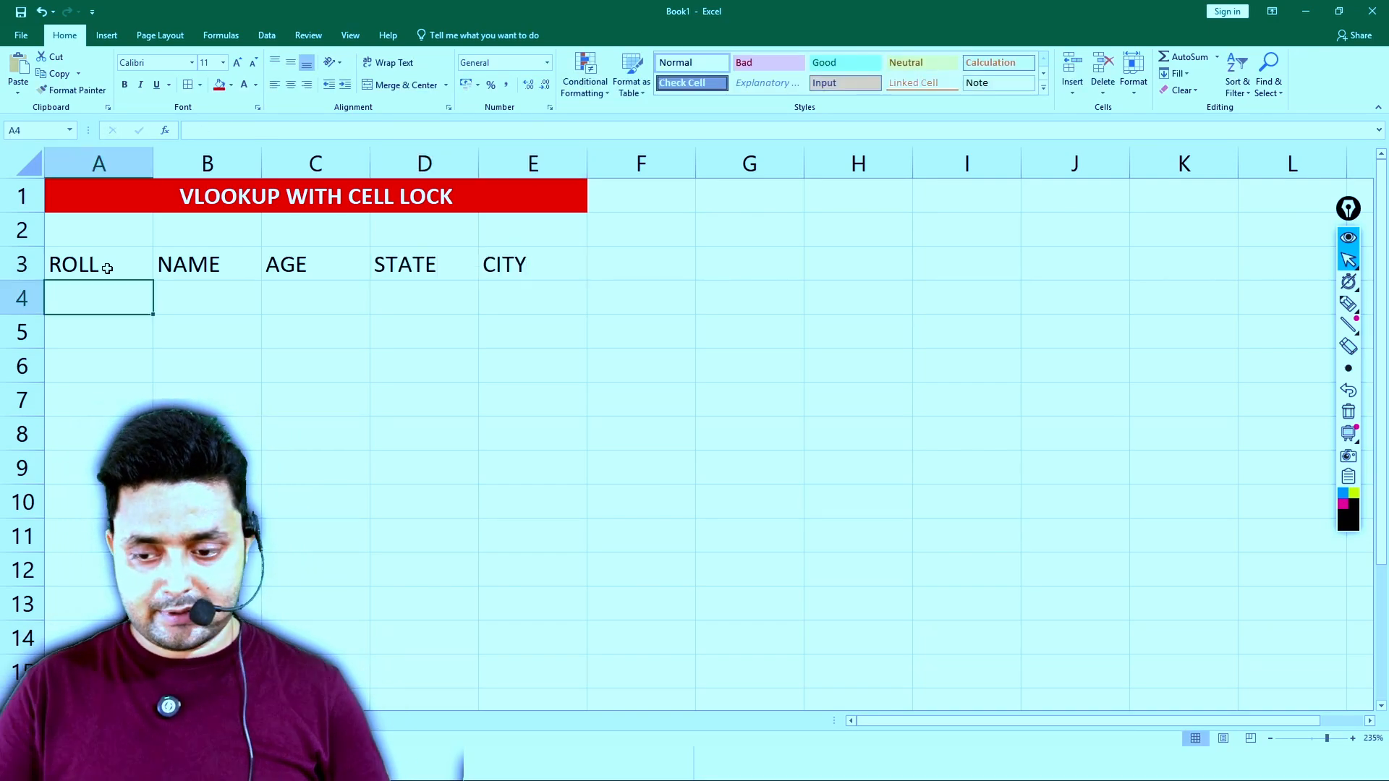
{"action": "type", "text": "1"}
{"action": "key", "text": "Return"}
{"action": "type", "text": "2"}
{"action": "key", "text": "Return"}
{"action": "type", "text": "3"}
- Enter the roll numbers 101, 102 and 103 in A4:A6
{"action": "key", "text": "Return"}
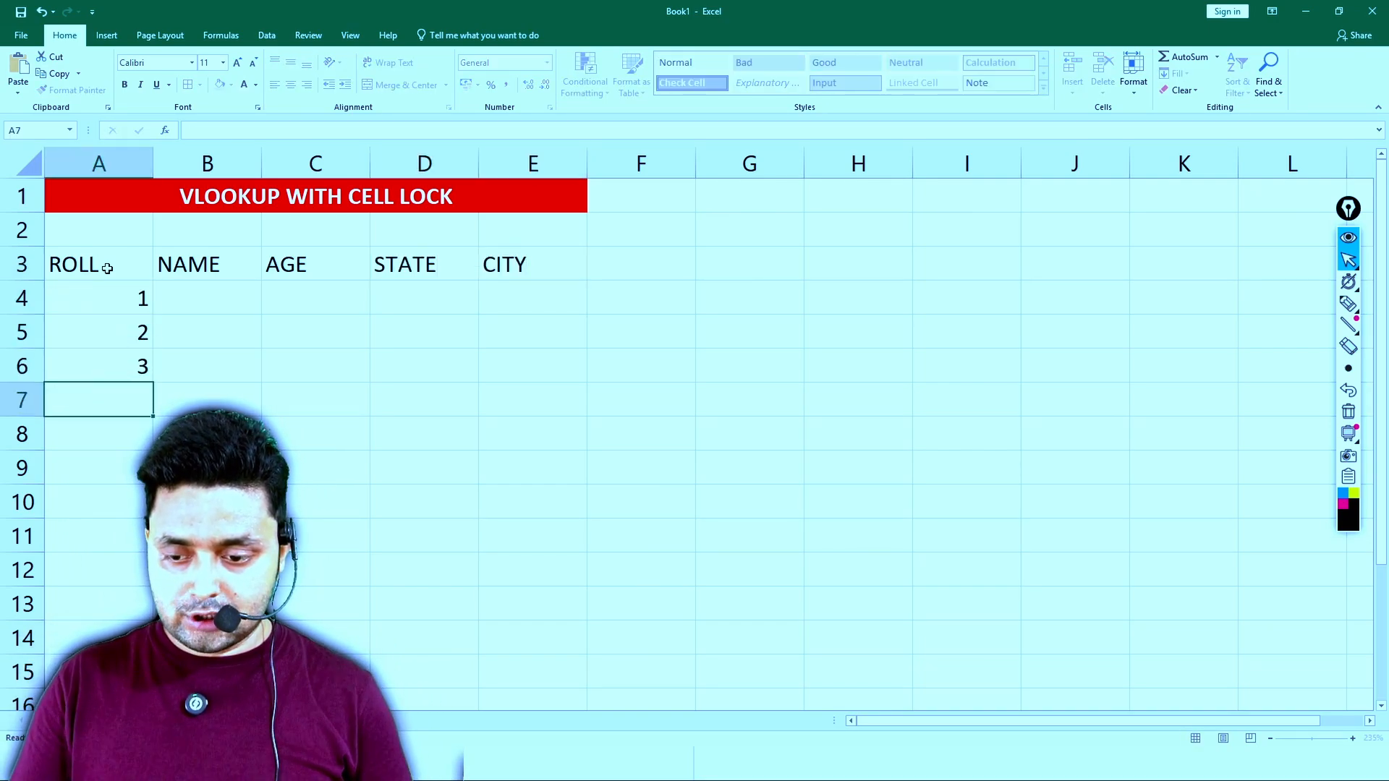
{"action": "key", "text": "Up"}
{"action": "key", "text": "Up"}
{"action": "key", "text": "Up"}
{"action": "type", "text": "101"}
{"action": "key", "text": "Return"}
{"action": "type", "text": "102"}
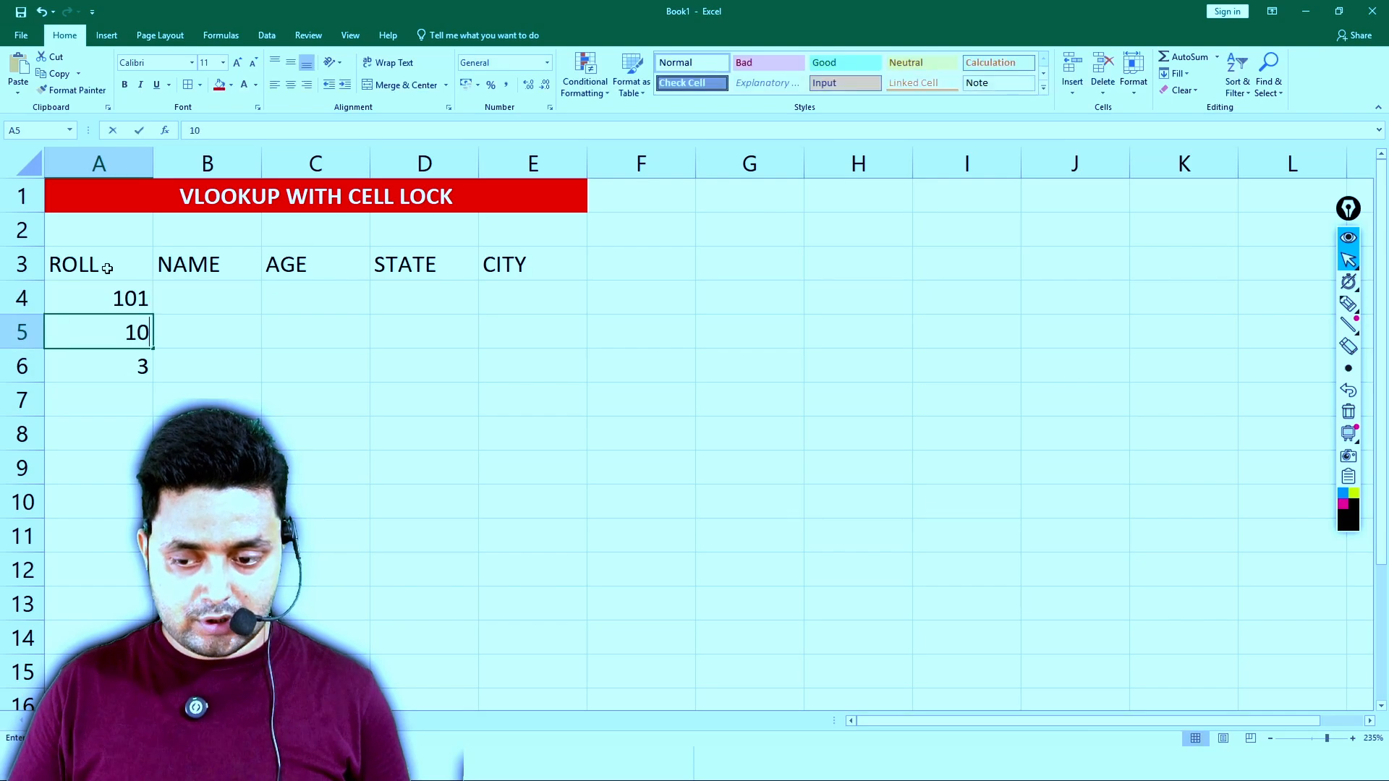
{"action": "key", "text": "Return"}
{"action": "type", "text": "10"}
- Fill the NAME column in B4:B6 with the three students' first names
{"action": "key", "text": "Return"}
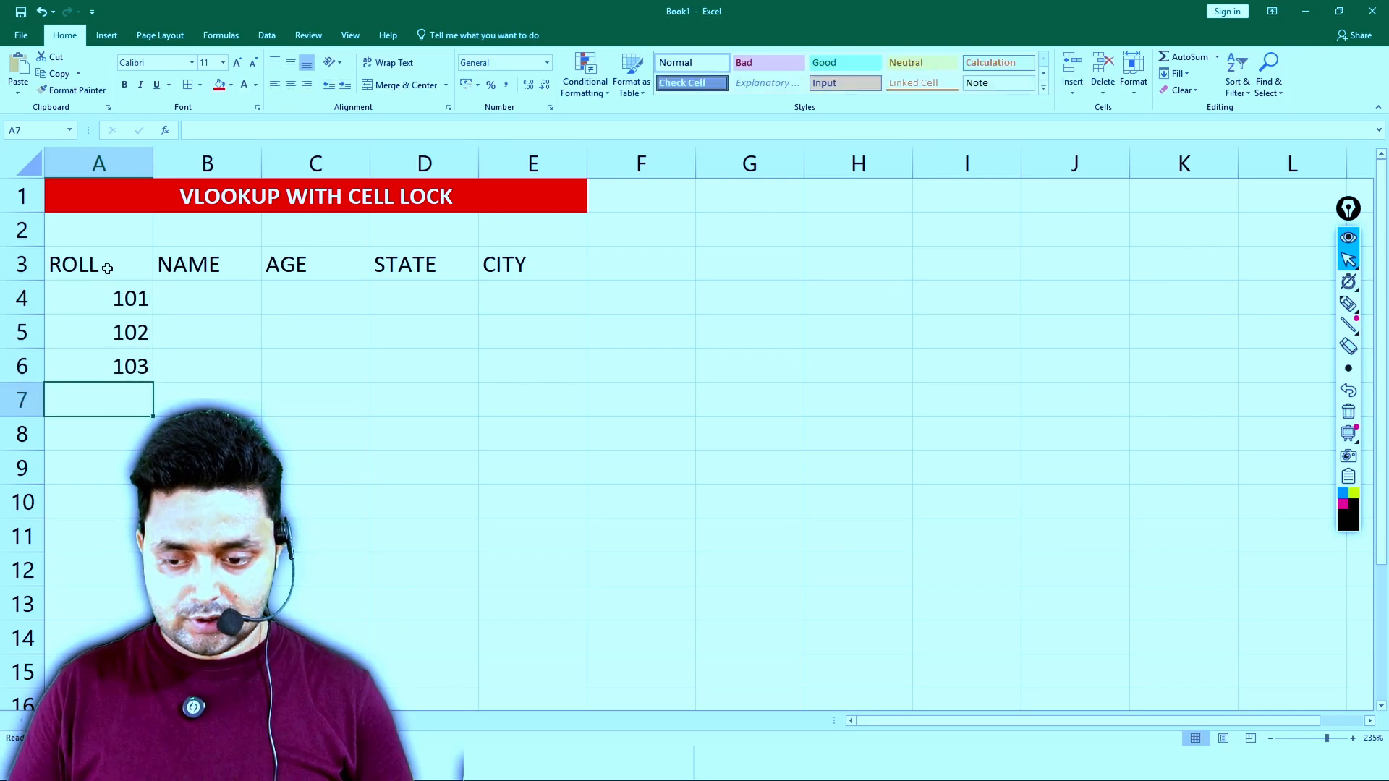
{"action": "key", "text": "Up"}
{"action": "key", "text": "Up"}
{"action": "key", "text": "Up"}
{"action": "key", "text": "Right"}
{"action": "type", "text": "AMIT"}
{"action": "key", "text": "Return"}
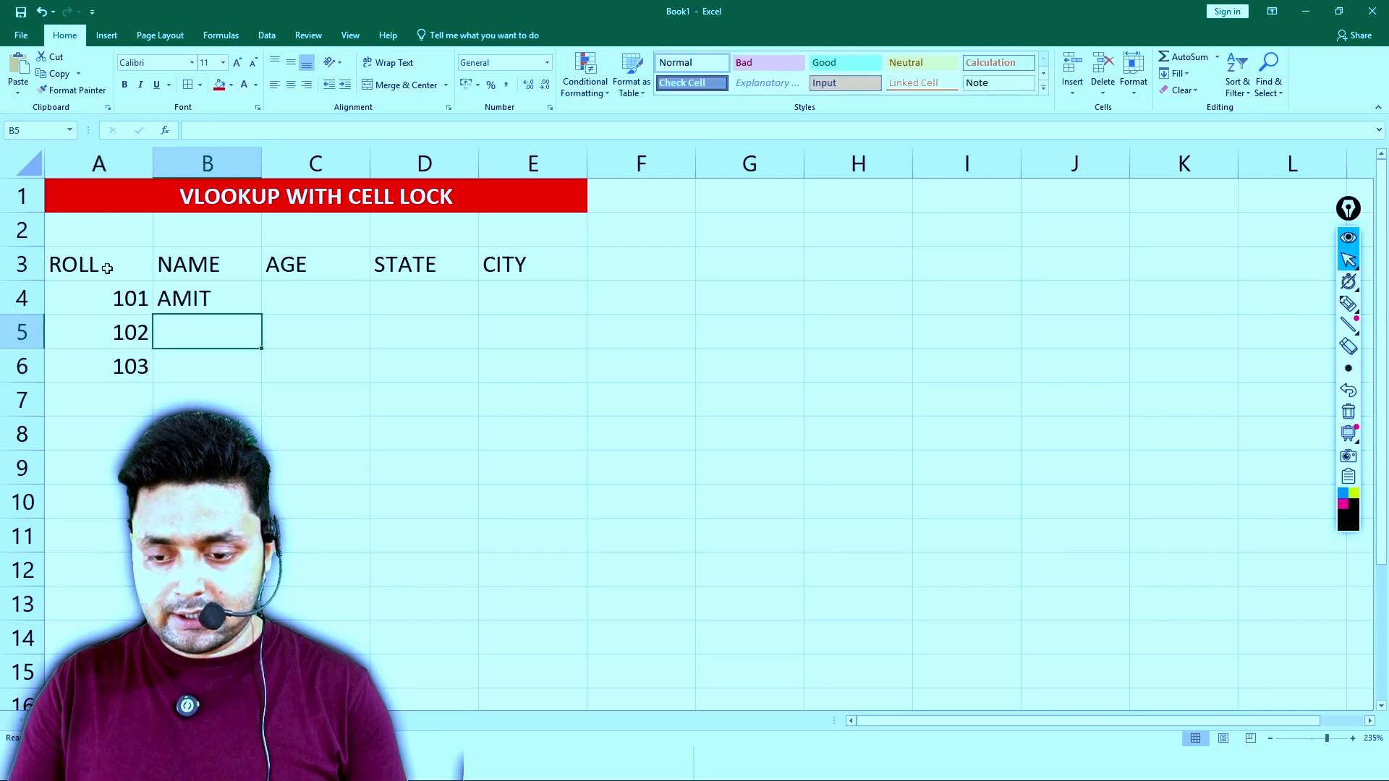
{"action": "type", "text": "SUMIT"}
{"action": "key", "text": "Return"}
{"action": "type", "text": "GAGAN"}
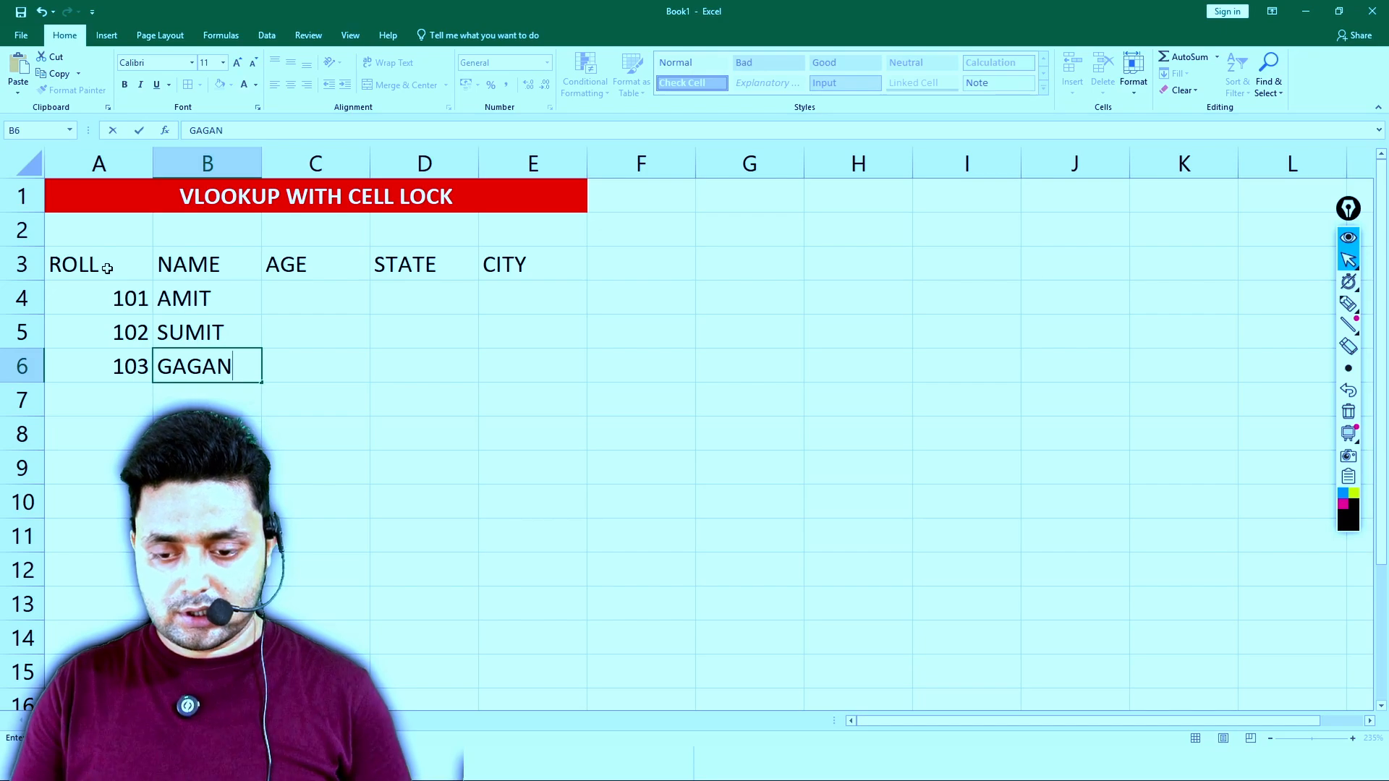
- Enter the ages 21, 22 and 23 in C4:C6
{"action": "key", "text": "Return"}
{"action": "key", "text": "Up"}
{"action": "key", "text": "Up"}
{"action": "key", "text": "Up"}
{"action": "key", "text": "Right"}
{"action": "type", "text": "21"}
{"action": "key", "text": "Return"}
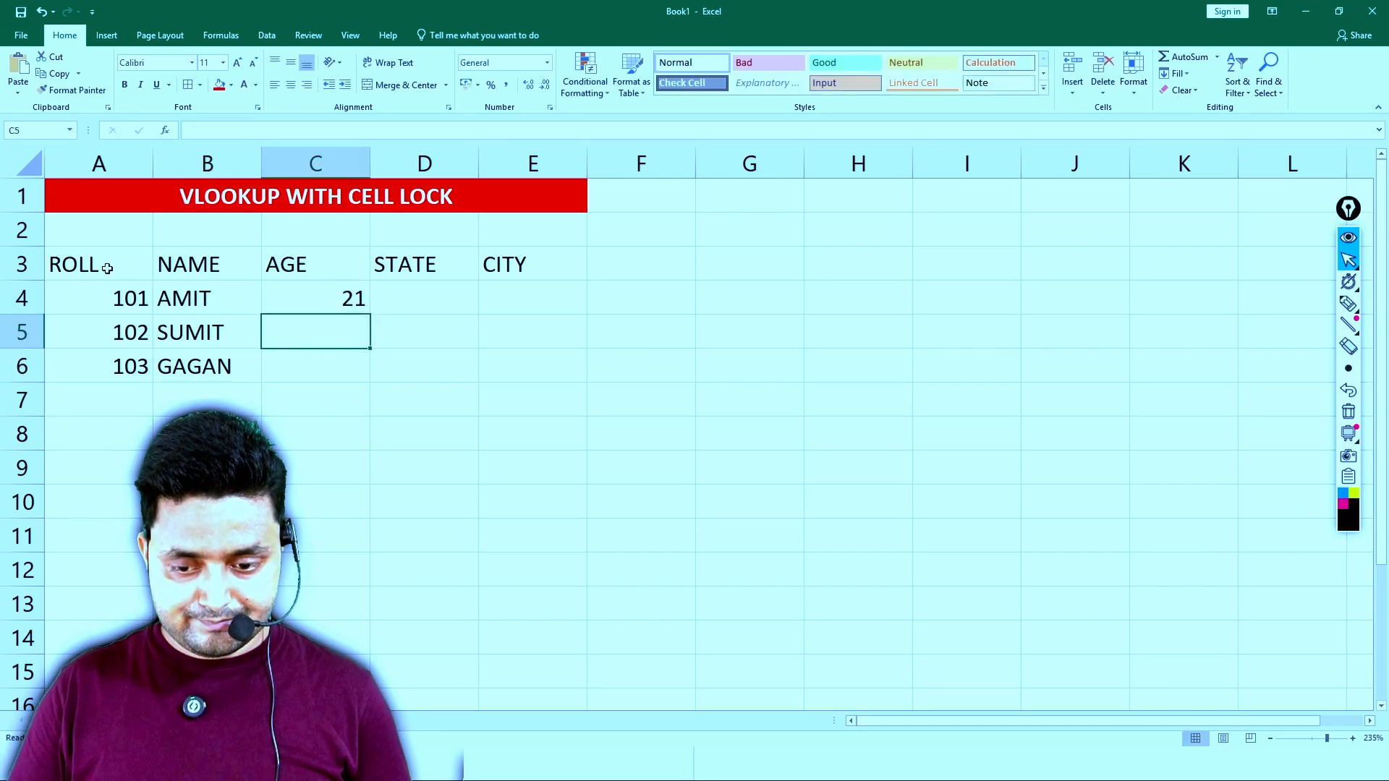
{"action": "type", "text": "22"}
{"action": "key", "text": "Return"}
{"action": "type", "text": "23"}
- Enter the states BIHAR, UP and MP in D4:D6
{"action": "key", "text": "Return"}
{"action": "key", "text": "Up"}
{"action": "key", "text": "Up"}
{"action": "key", "text": "Up"}
{"action": "key", "text": "Right"}
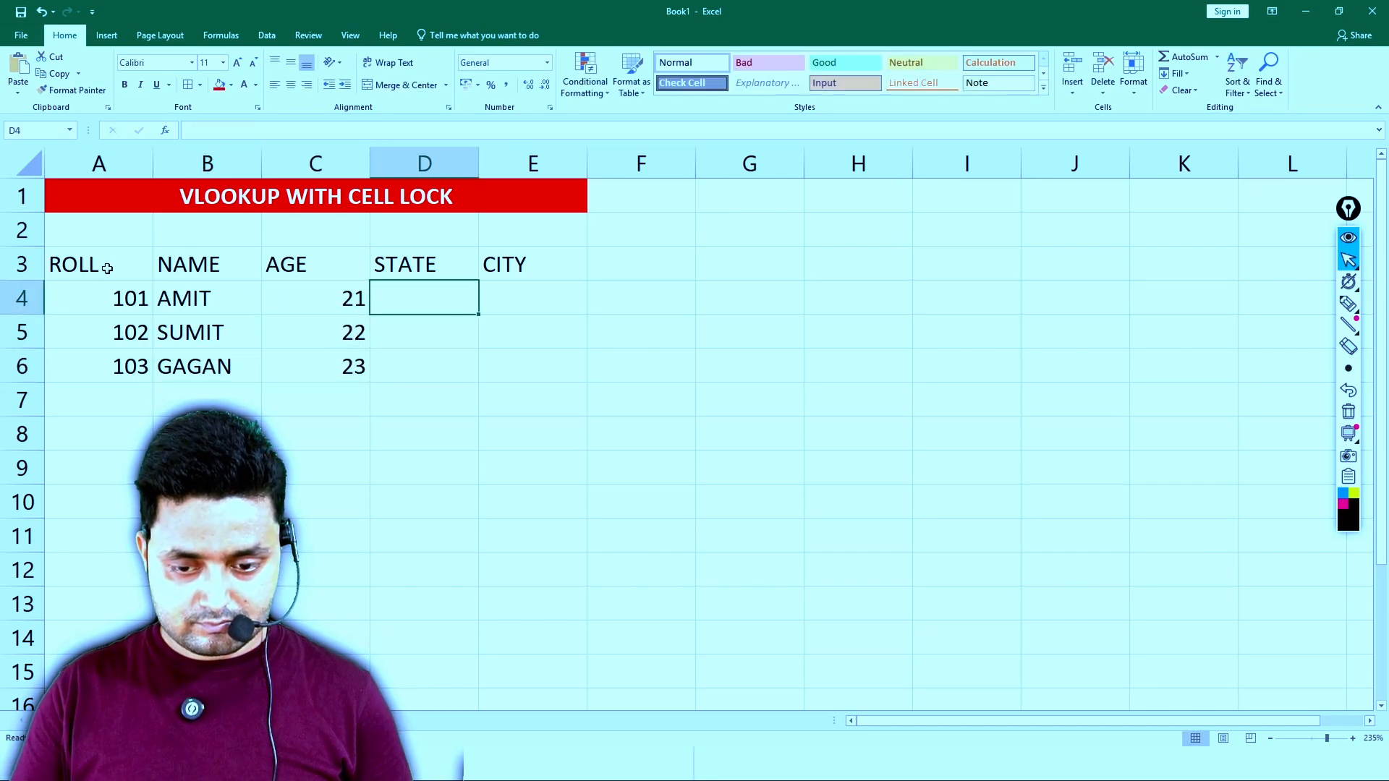
{"action": "type", "text": "BIHAR"}
{"action": "key", "text": "Return"}
{"action": "type", "text": "UP"}
- Enter PURNEA in E4 and BHOPAL in E5 under the CITY heading
{"action": "key", "text": "Return"}
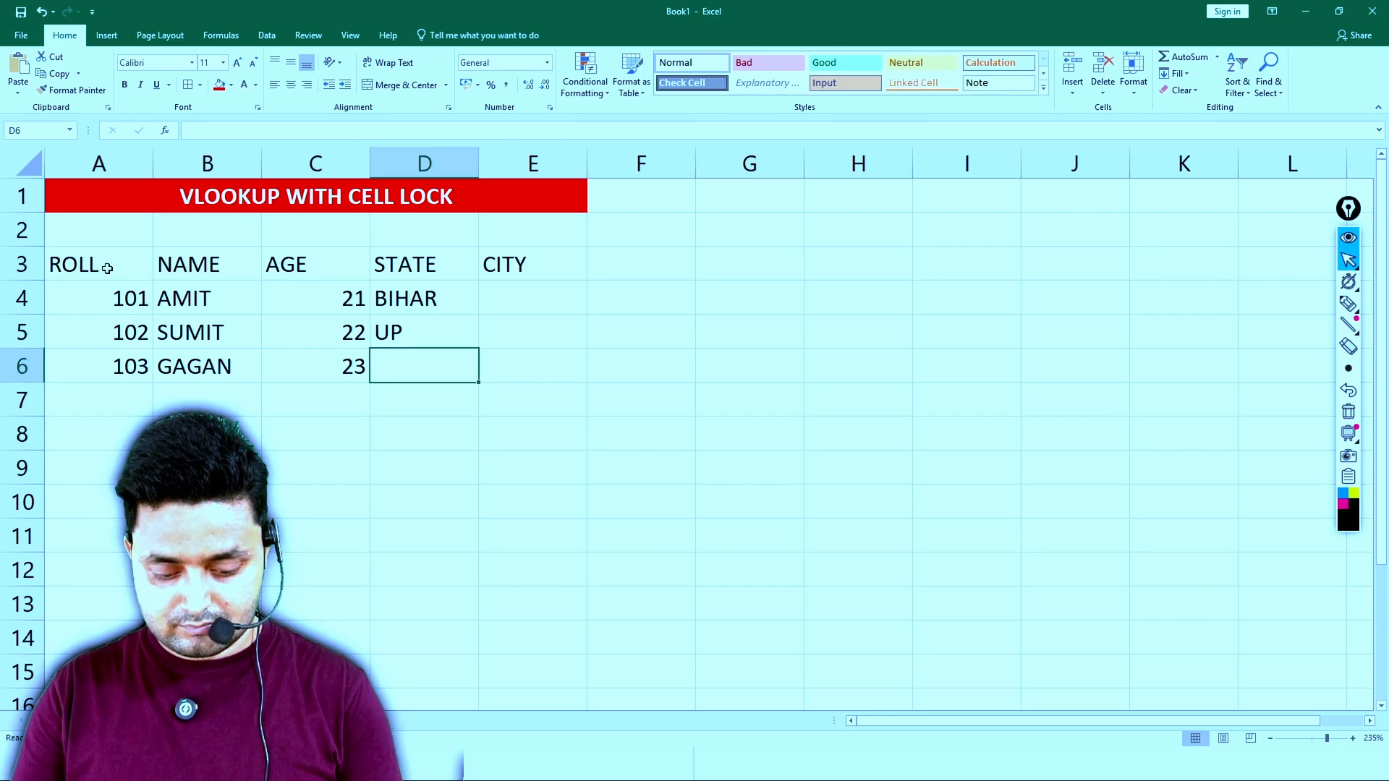
{"action": "type", "text": "MP"}
{"action": "key", "text": "Right"}
{"action": "key", "text": "Up"}
{"action": "key", "text": "Up"}
{"action": "type", "text": "PURNEA"}
{"action": "key", "text": "Return"}
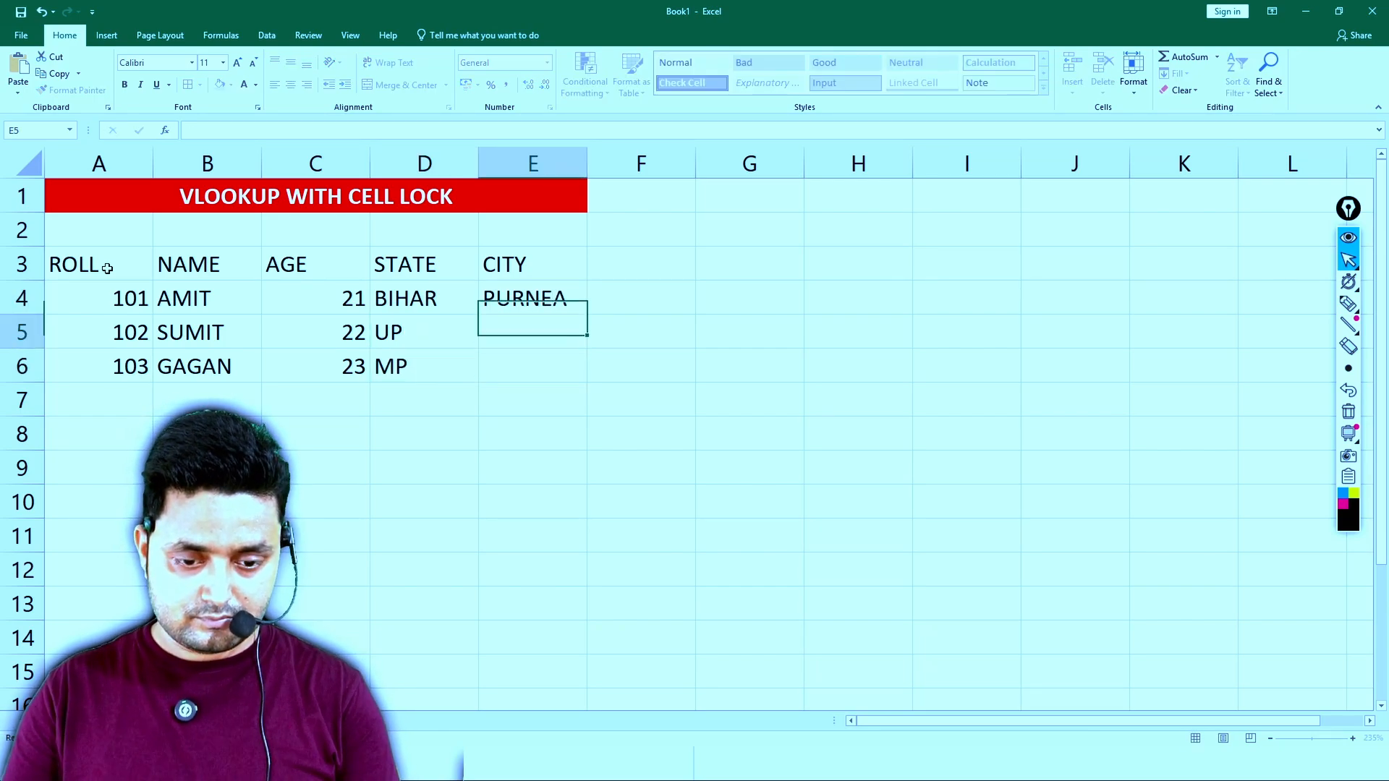
{"action": "type", "text": "U"}
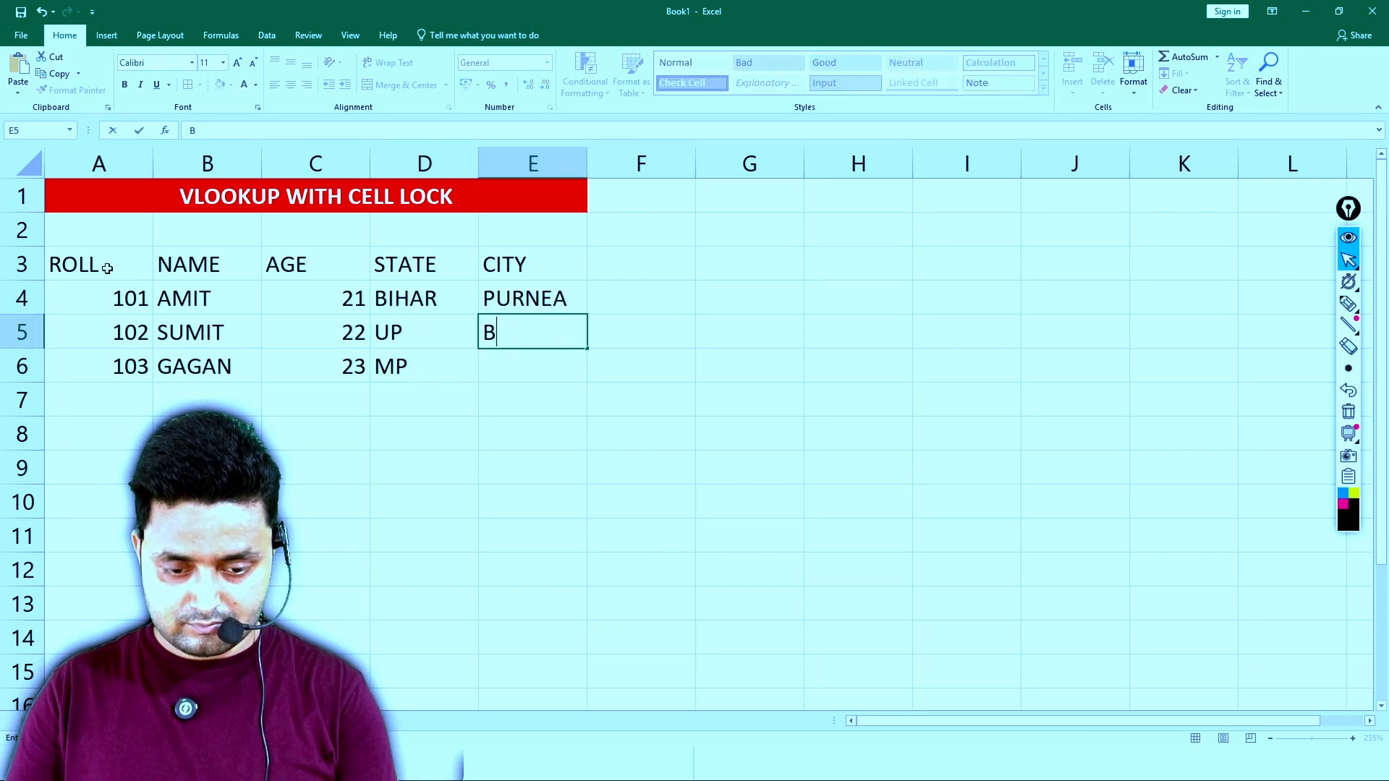
{"action": "type", "text": "HIP"}
{"action": "key", "text": "BackSpace"}
{"action": "type", "text": "OPAL"}
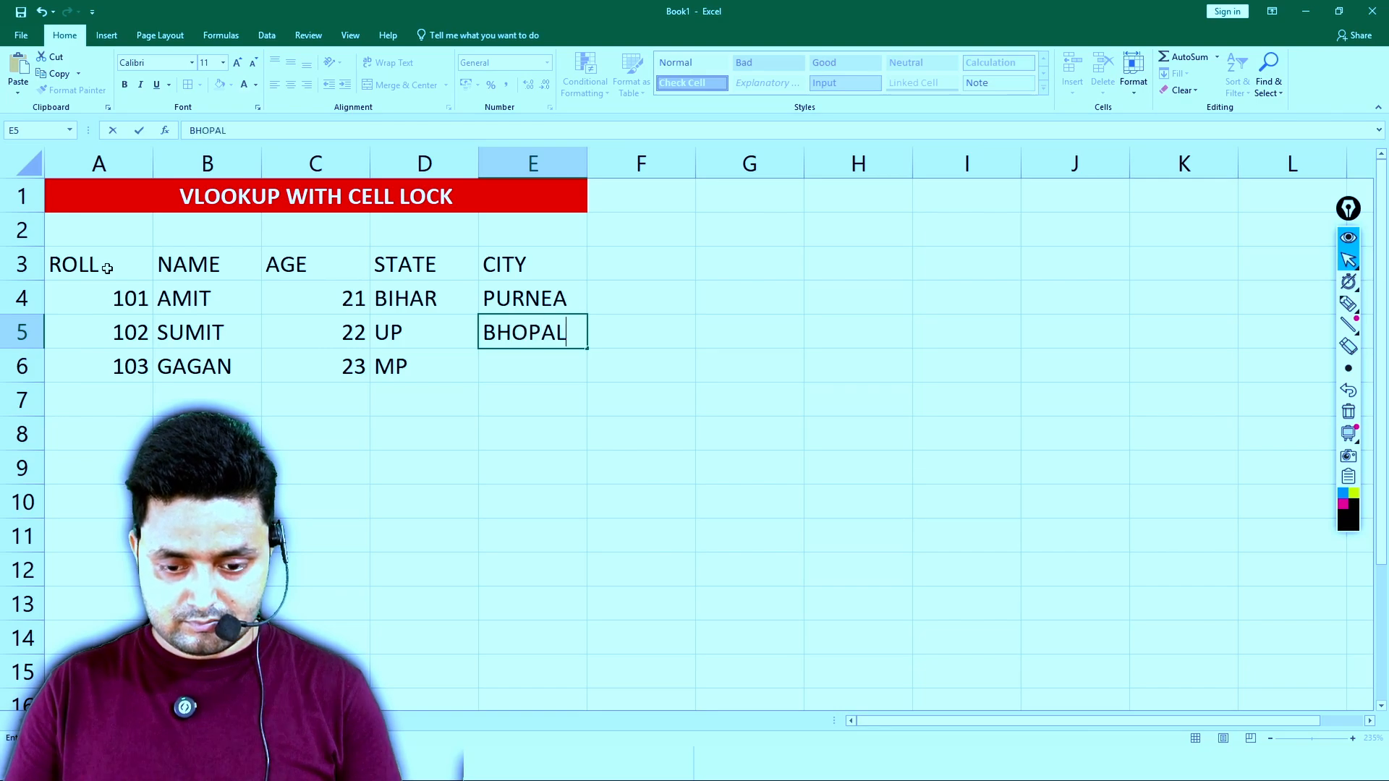
{"action": "key", "text": "Return"}
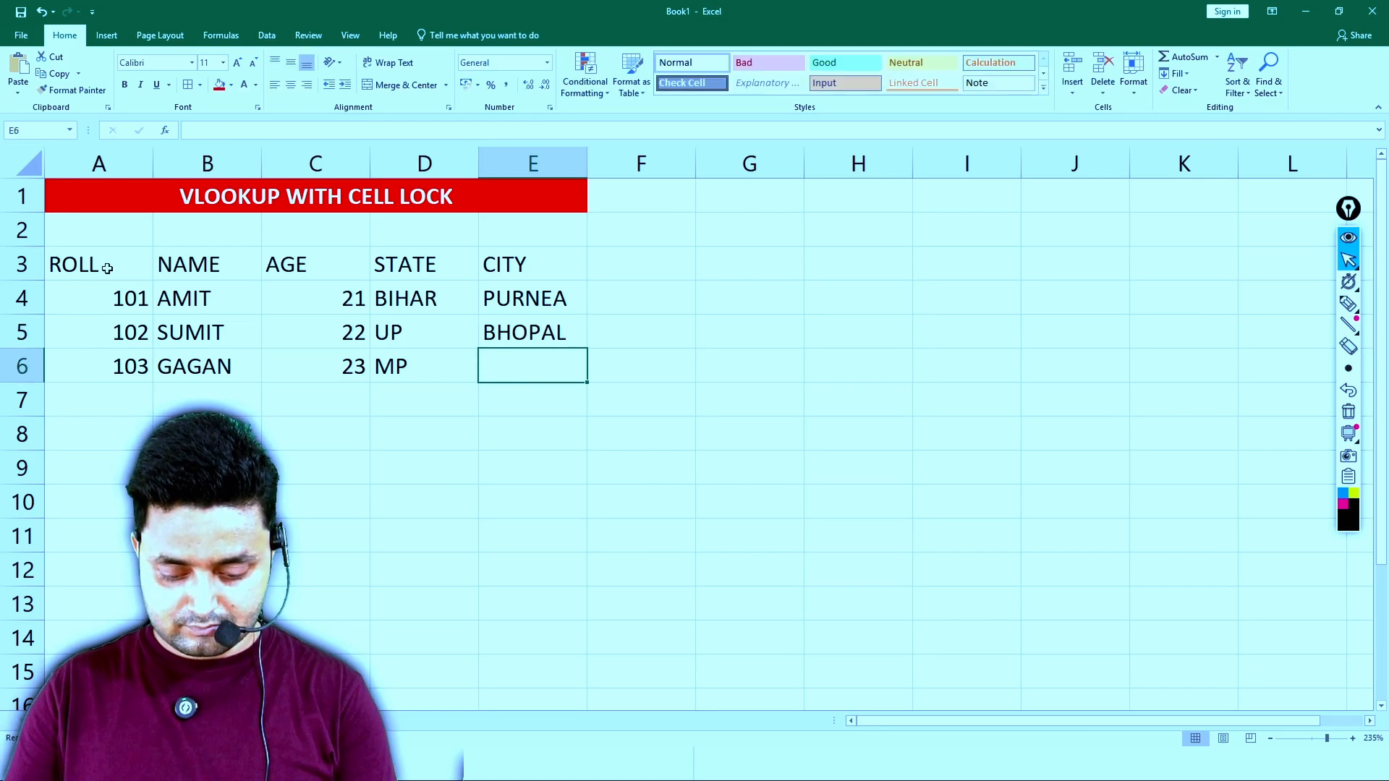
- Enter BHOPAL as the city in E6 and change the city in E5 to MIRJAPUR
{"action": "type", "text": "BHOPAL"}
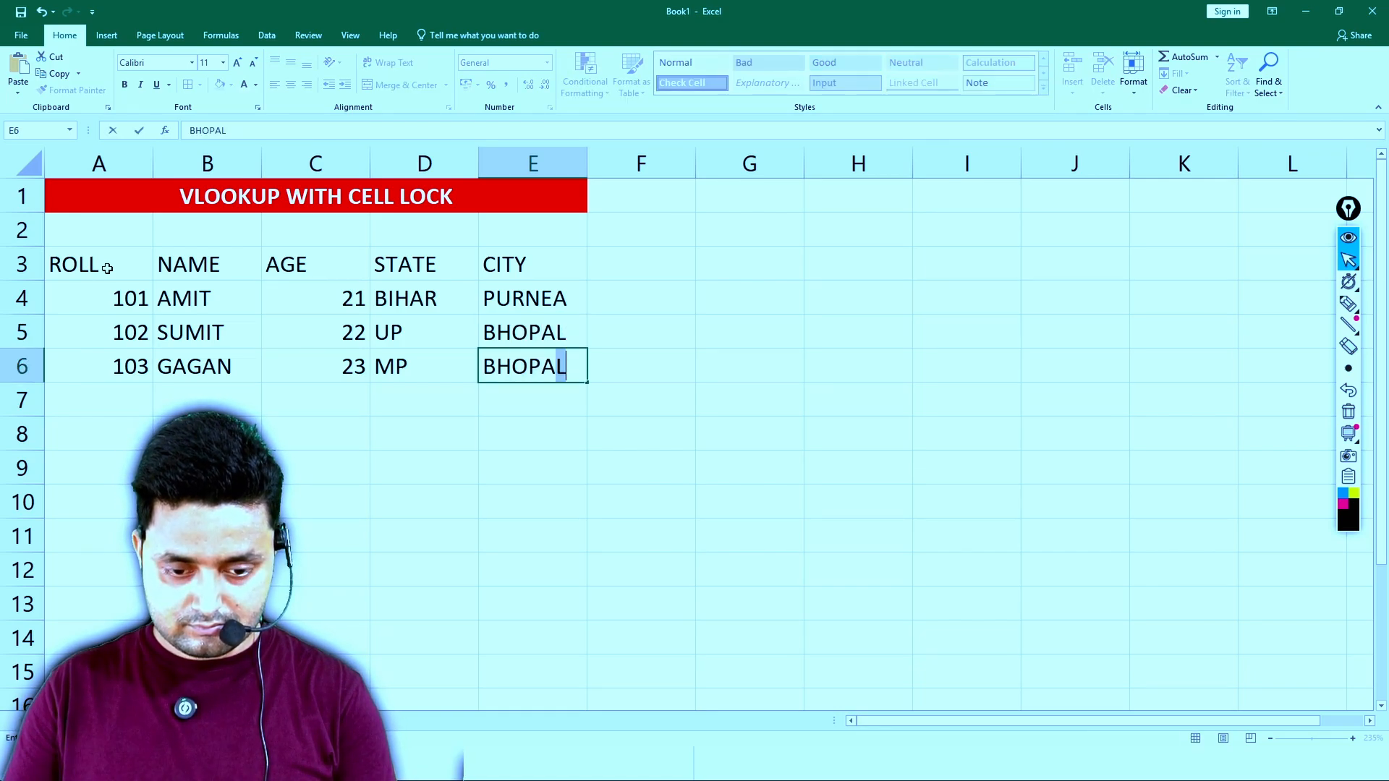
{"action": "key", "text": "Up"}
{"action": "type", "text": "MIRJAPUR"}
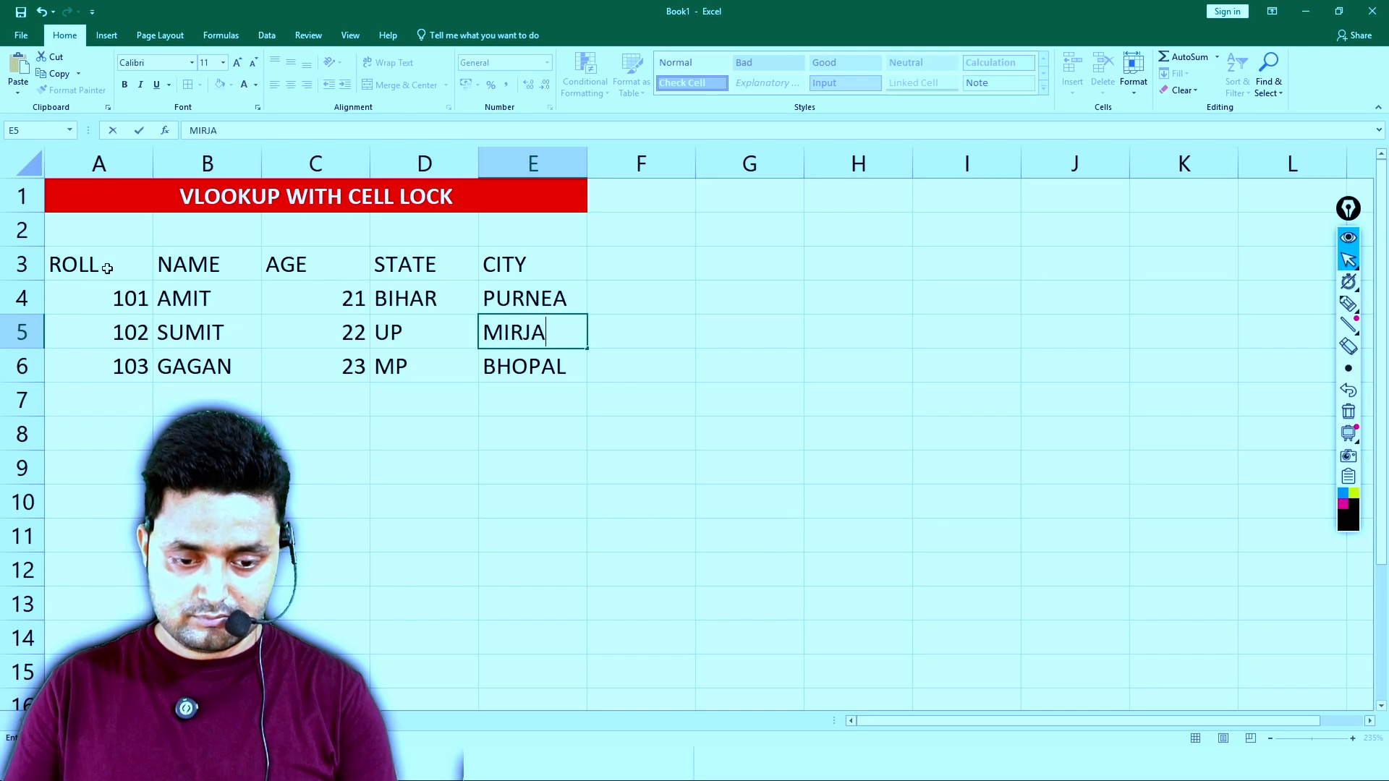
{"action": "key", "text": "Right"}
{"action": "key", "text": "Right"}
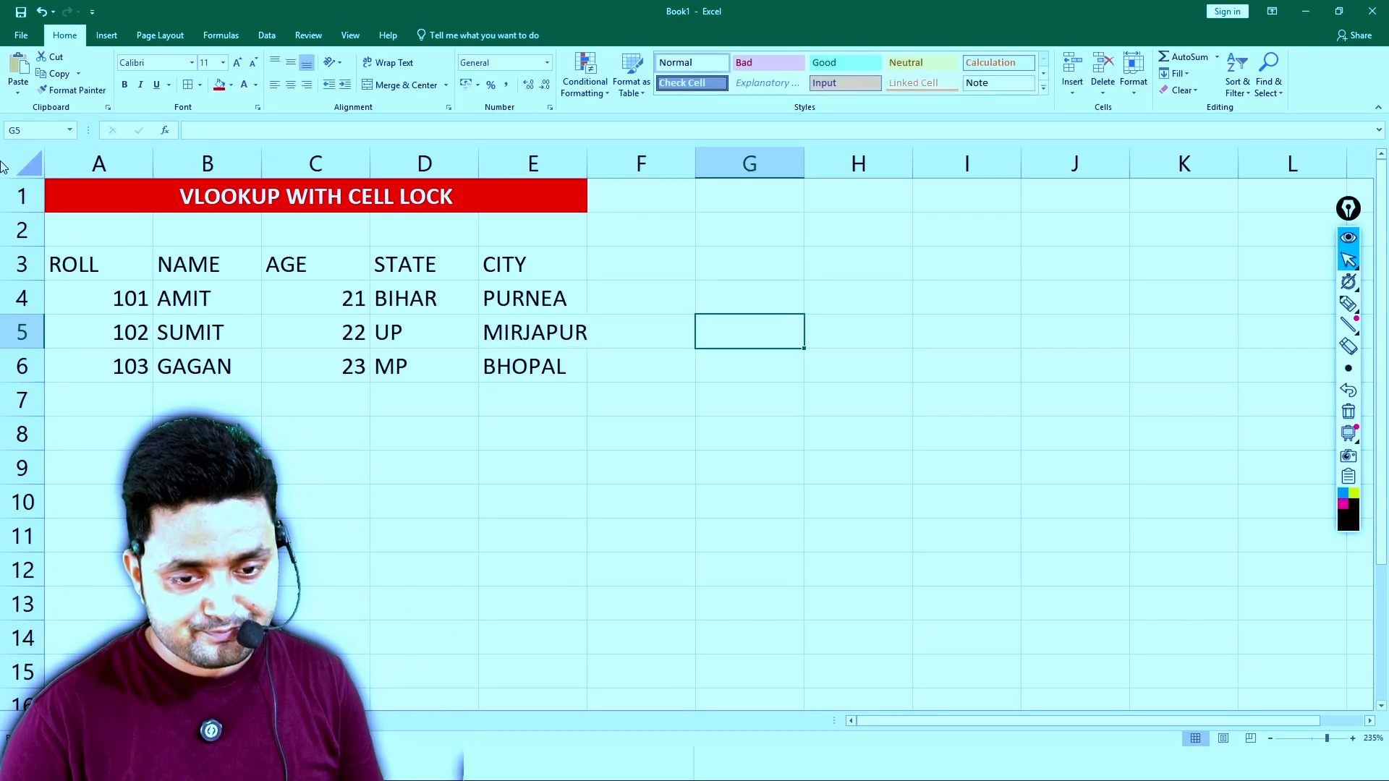
- Autofit the column widths of the table range A1:E6 and apply all borders to it
{"action": "left_click_drag", "start_coordinate": [587, 164], "coordinate": [599, 163]}
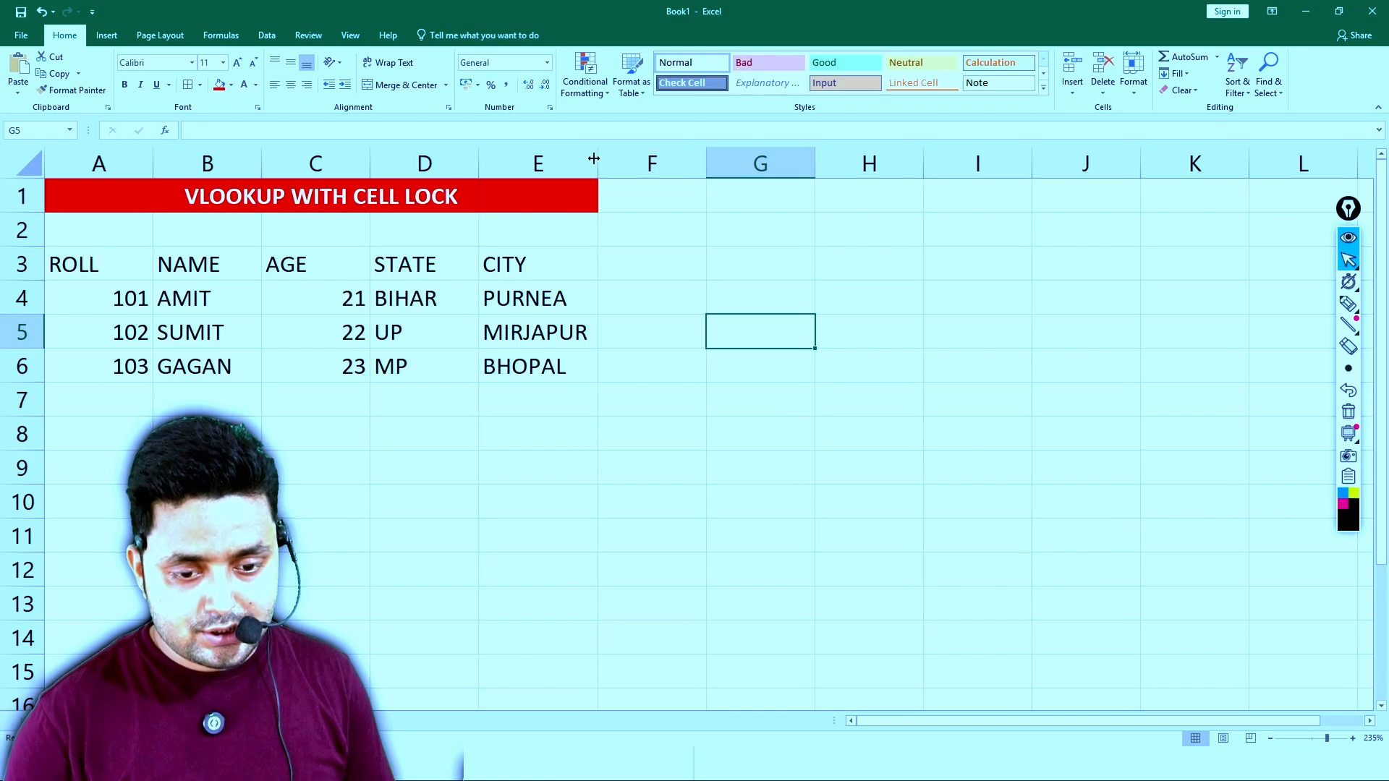
{"action": "left_click", "coordinate": [556, 226]}
{"action": "key", "text": "ctrl+a"}
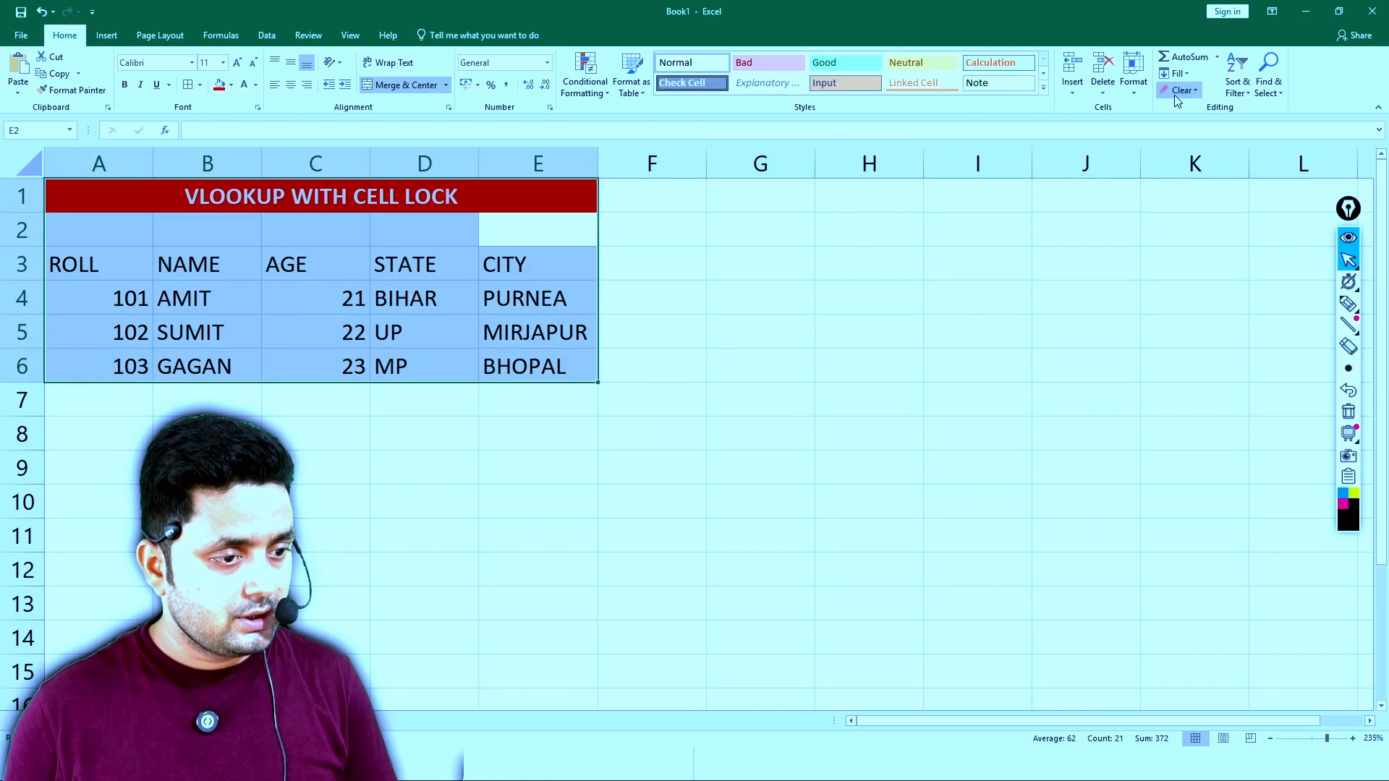
{"action": "left_click", "coordinate": [1134, 85]}
{"action": "left_click", "coordinate": [1175, 198]}
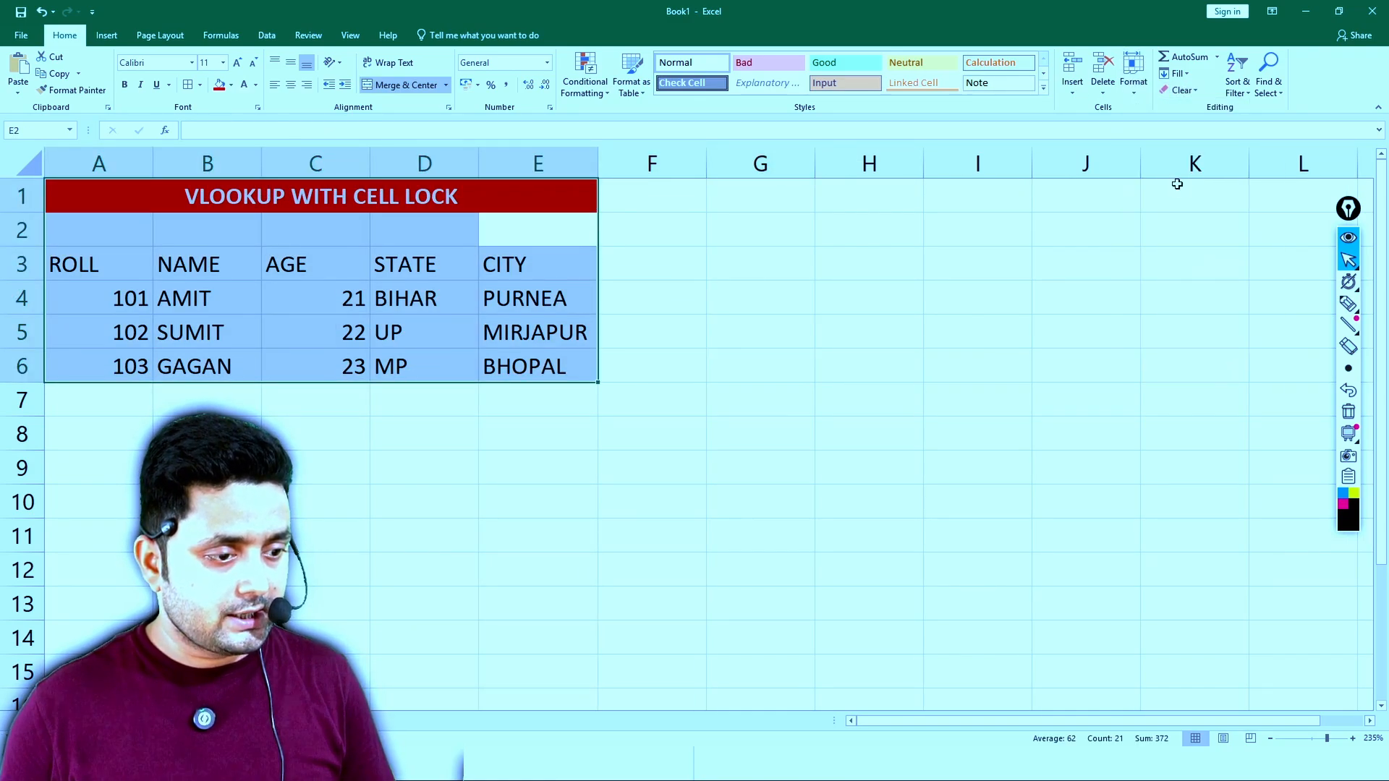
{"action": "left_click", "coordinate": [187, 85]}
- Merge and centre the title across A1:E2 and align it vertically to the middle
{"action": "left_click_drag", "start_coordinate": [80, 229], "coordinate": [350, 206]}
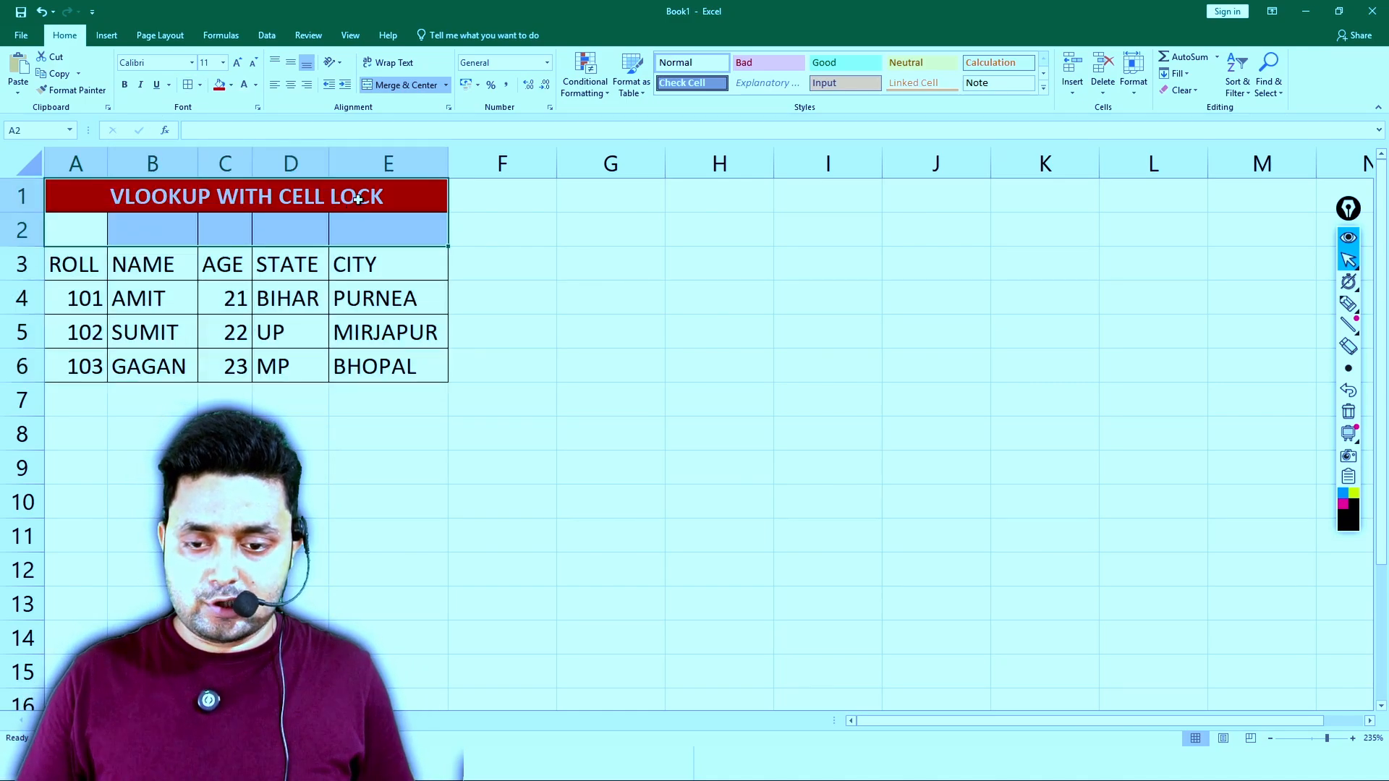
{"action": "left_click", "coordinate": [372, 85]}
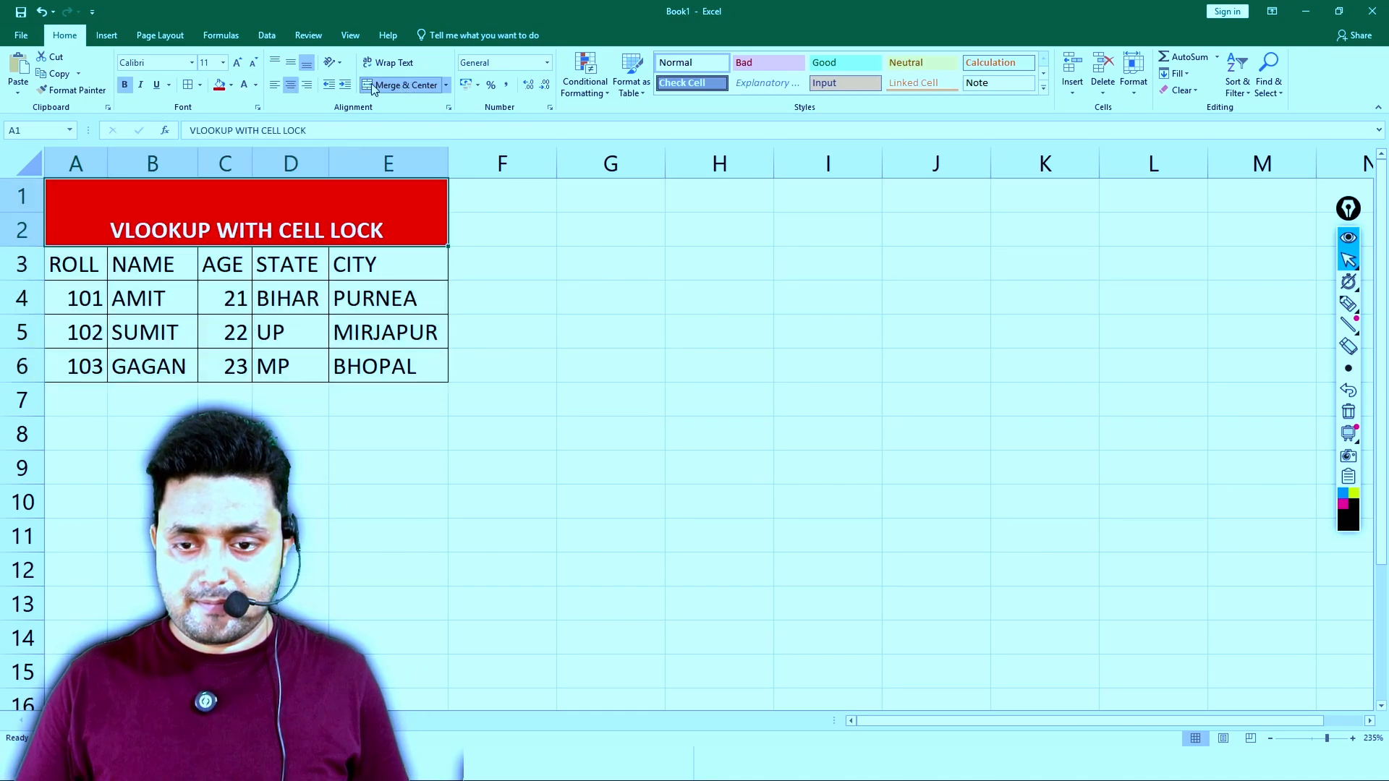
{"action": "left_click", "coordinate": [290, 62]}
{"action": "left_click", "coordinate": [599, 254]}
- Give the heading row A3:E3 a yellow fill and bold text
{"action": "left_click_drag", "start_coordinate": [98, 265], "coordinate": [344, 254]}
{"action": "left_click", "coordinate": [230, 84]}
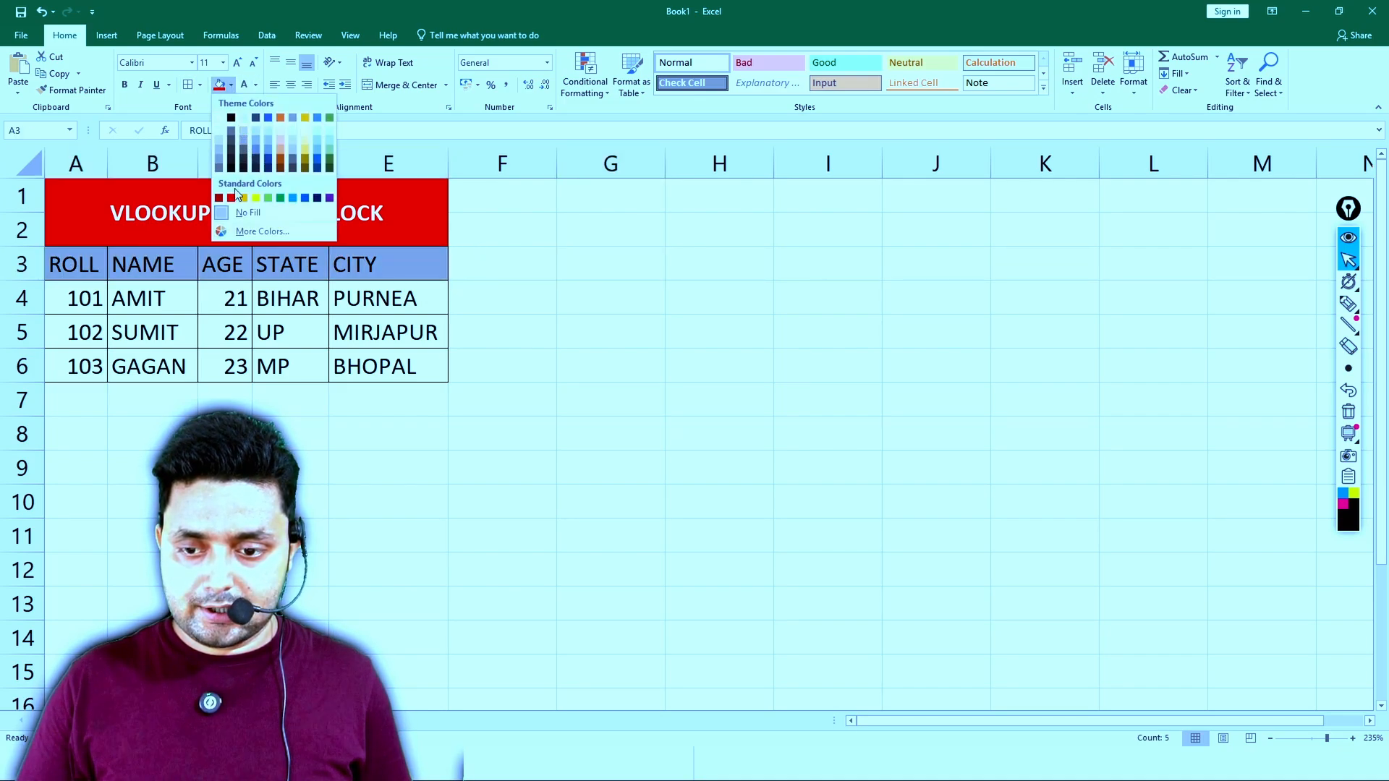
{"action": "left_click", "coordinate": [247, 192]}
{"action": "left_click", "coordinate": [126, 85]}
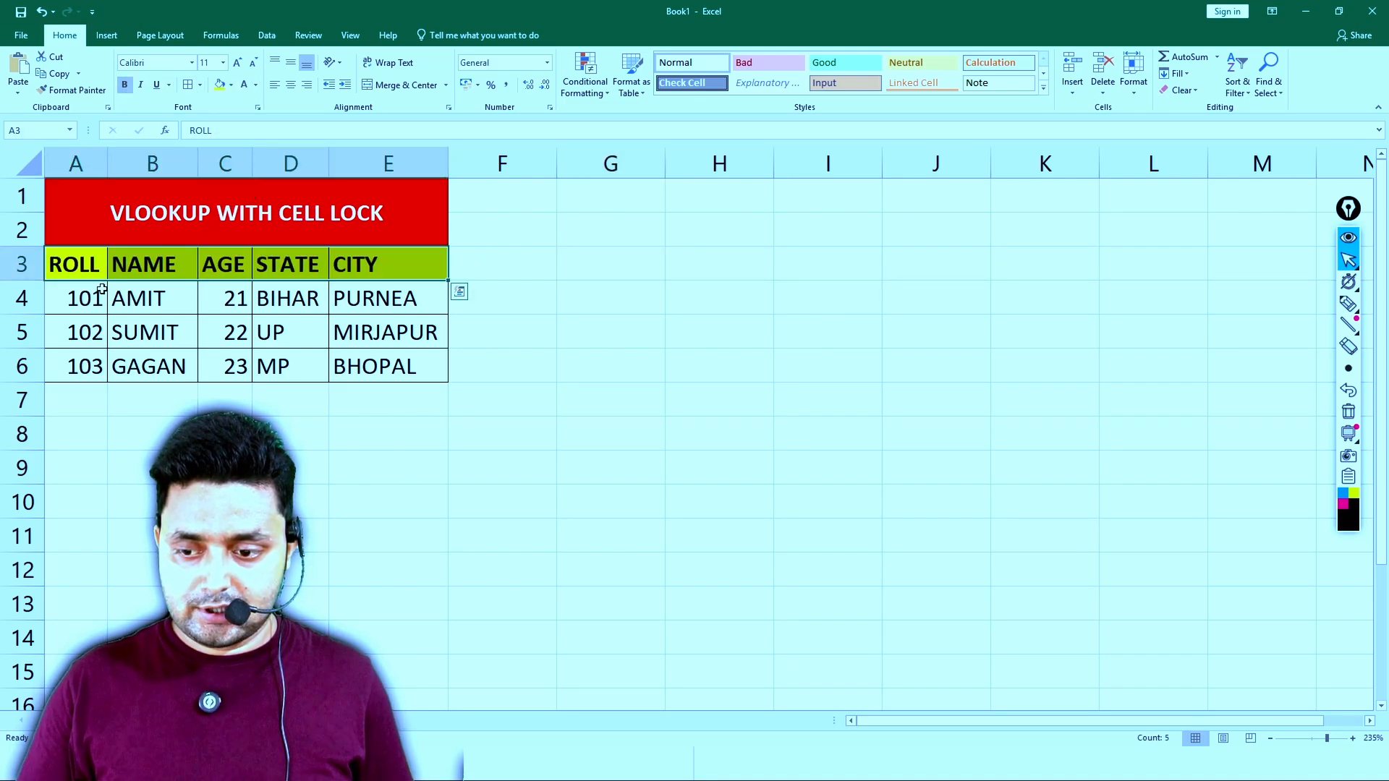
- Left-align the headings and data in A3:E6, and select F4
{"action": "left_click_drag", "start_coordinate": [94, 269], "coordinate": [390, 367]}
{"action": "left_click", "coordinate": [290, 85]}
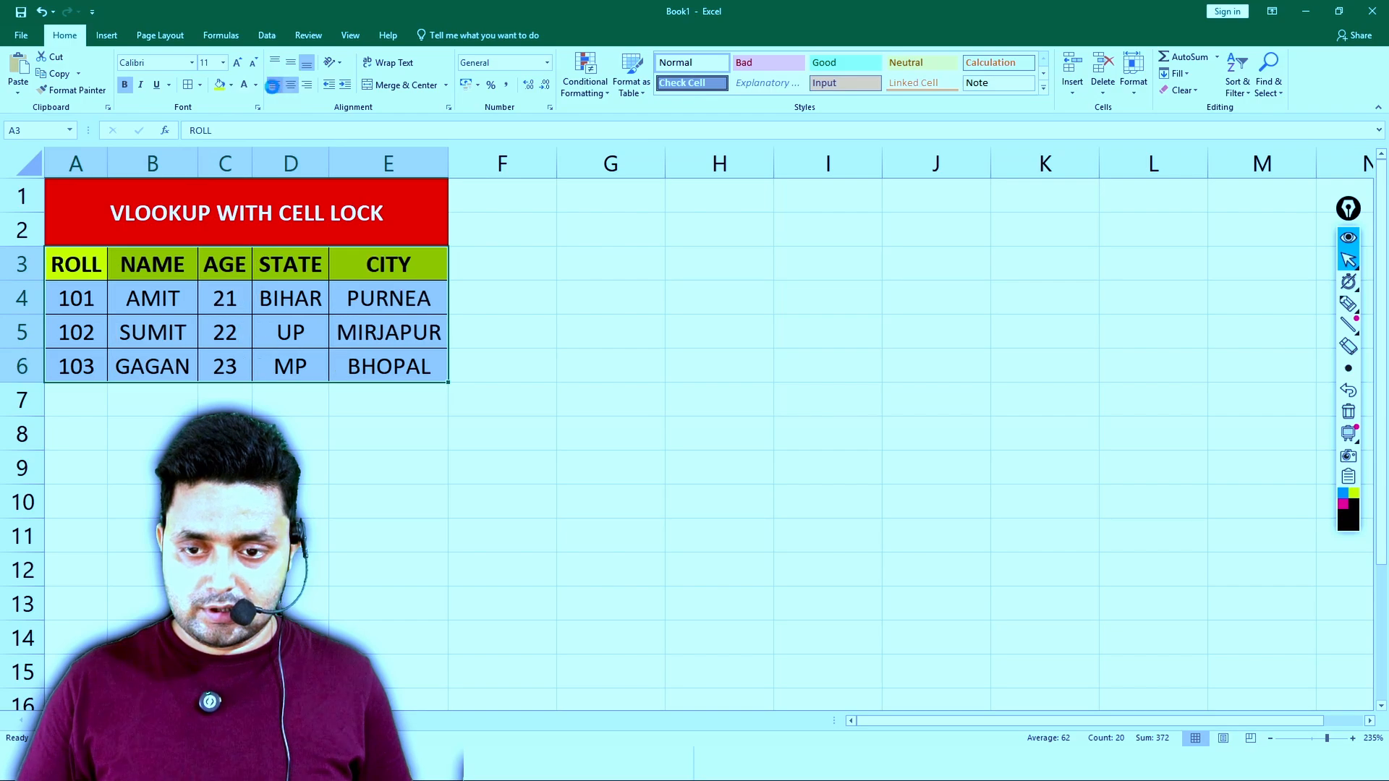
{"action": "left_click", "coordinate": [275, 85]}
{"action": "left_click", "coordinate": [506, 297]}
- Save the workbook as SDFDSFSFSF.xlsx
{"action": "key", "text": "ctrl+s"}
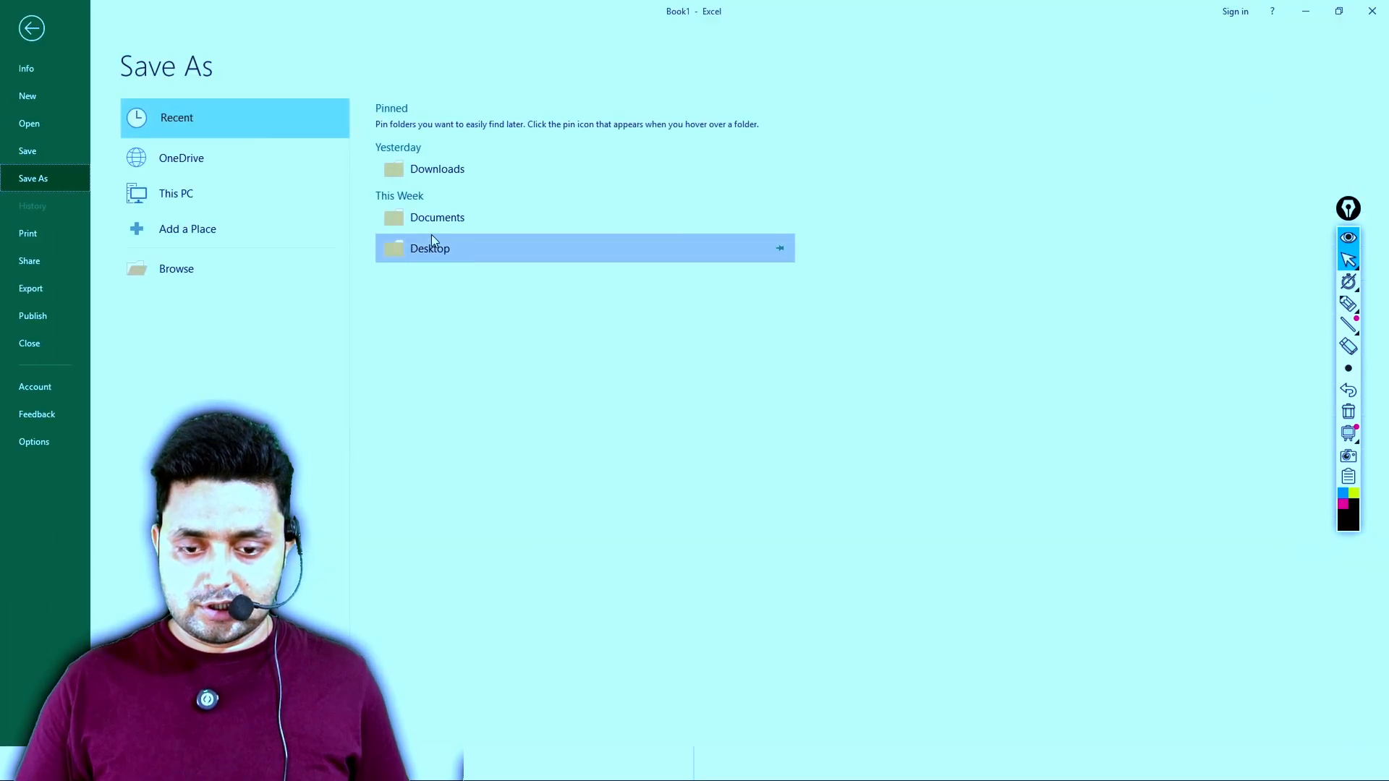
{"action": "left_click", "coordinate": [291, 267]}
{"action": "key", "text": "Return"}
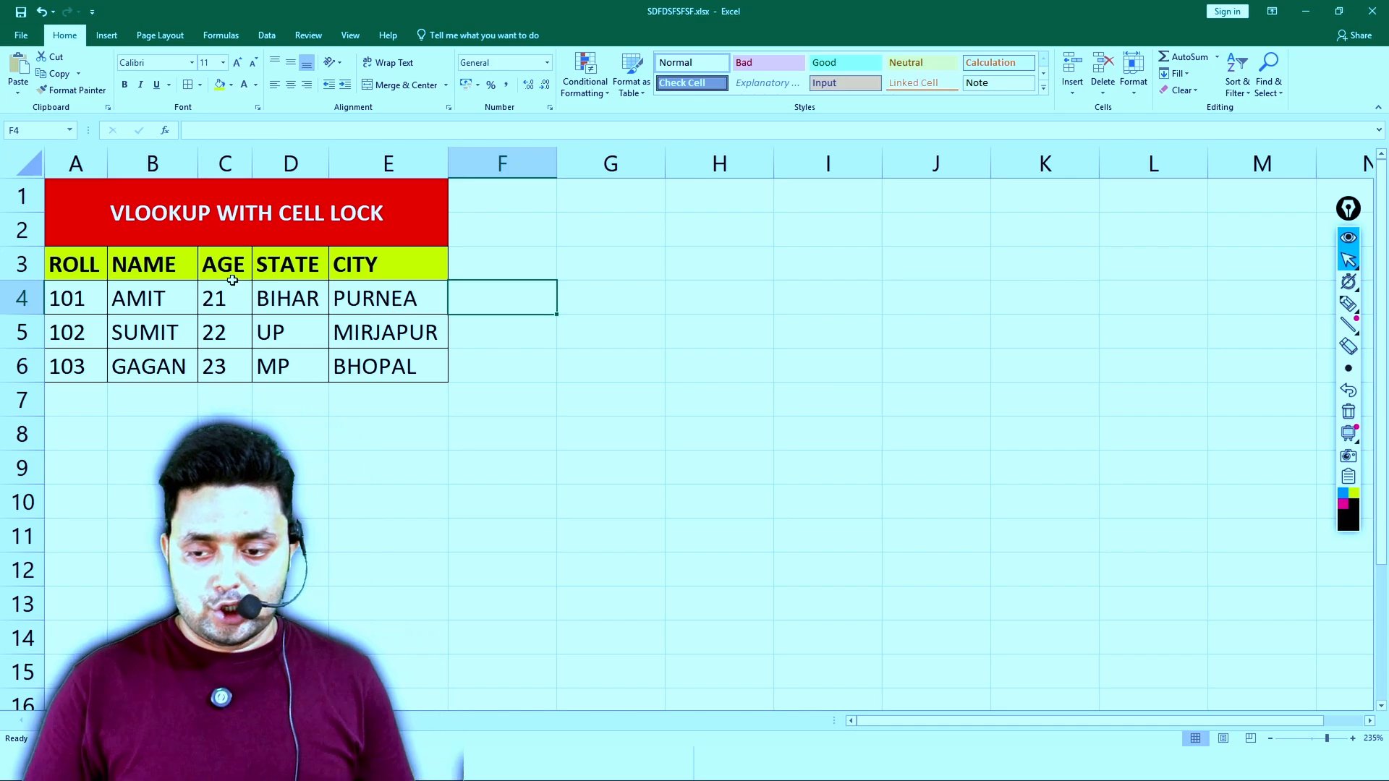
- Copy the headings in A3:E3 and paste them transposed as a vertical list starting at G5
{"action": "left_click_drag", "start_coordinate": [85, 267], "coordinate": [350, 265]}
{"action": "key", "text": "ctrl+c"}
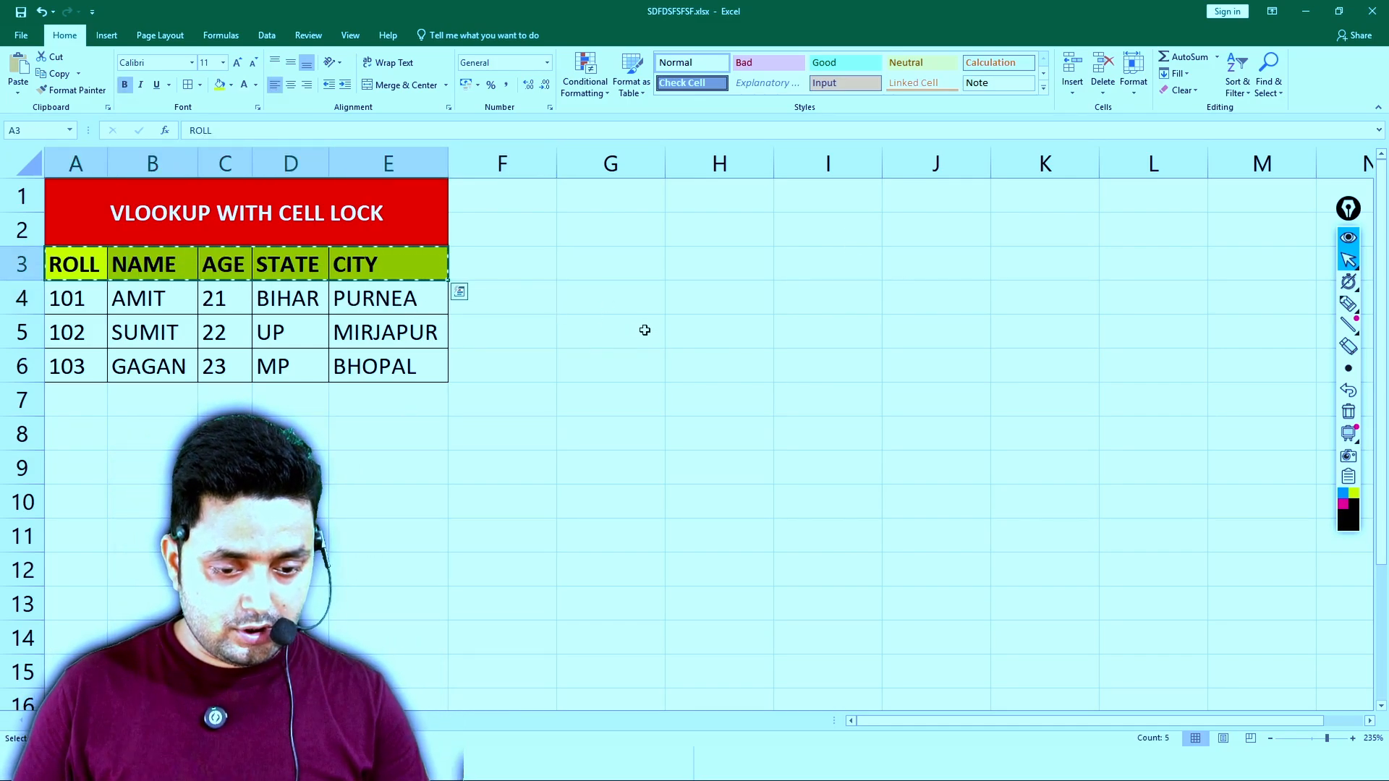
{"action": "right_click", "coordinate": [645, 330]}
{"action": "left_click", "coordinate": [739, 394]}
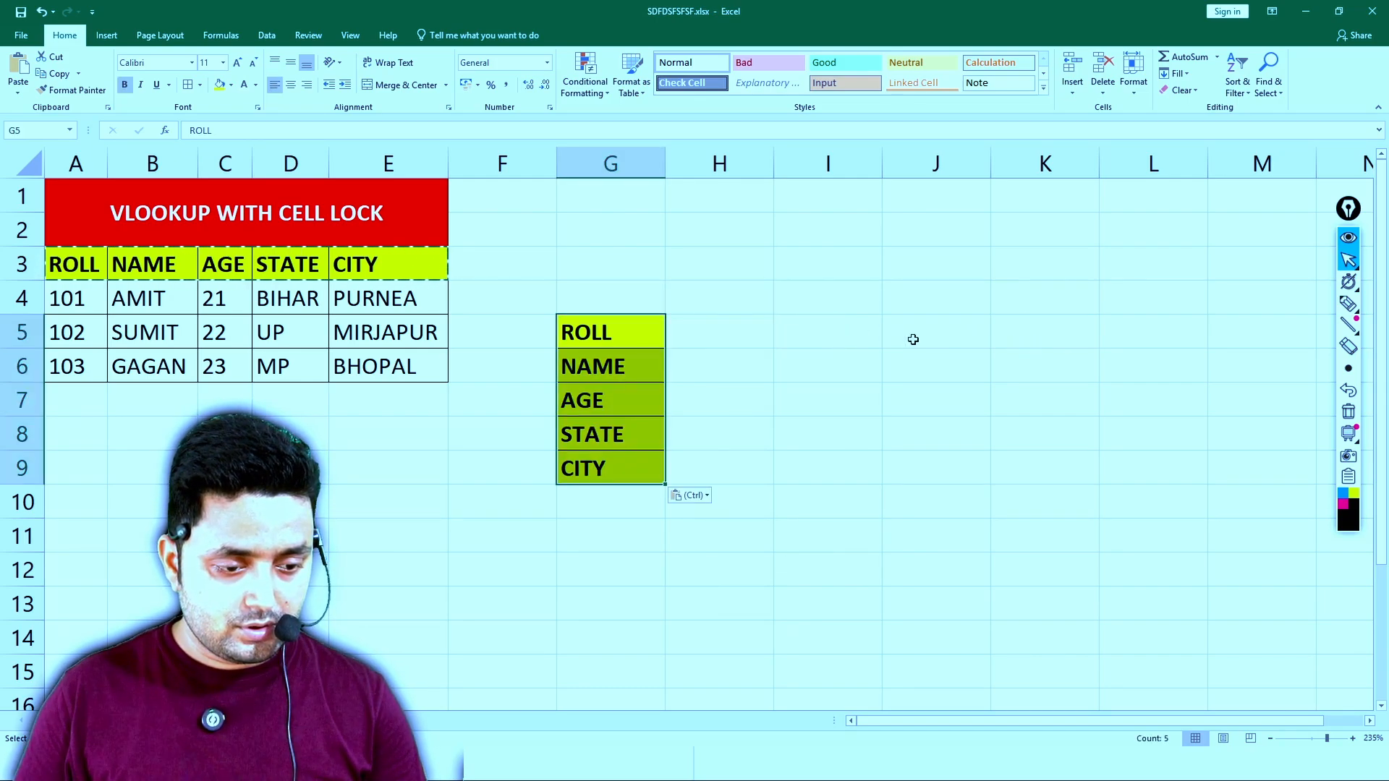
- Paste the copied headings as a horizontal row starting at J5, and undo that paste
{"action": "right_click", "coordinate": [935, 336]}
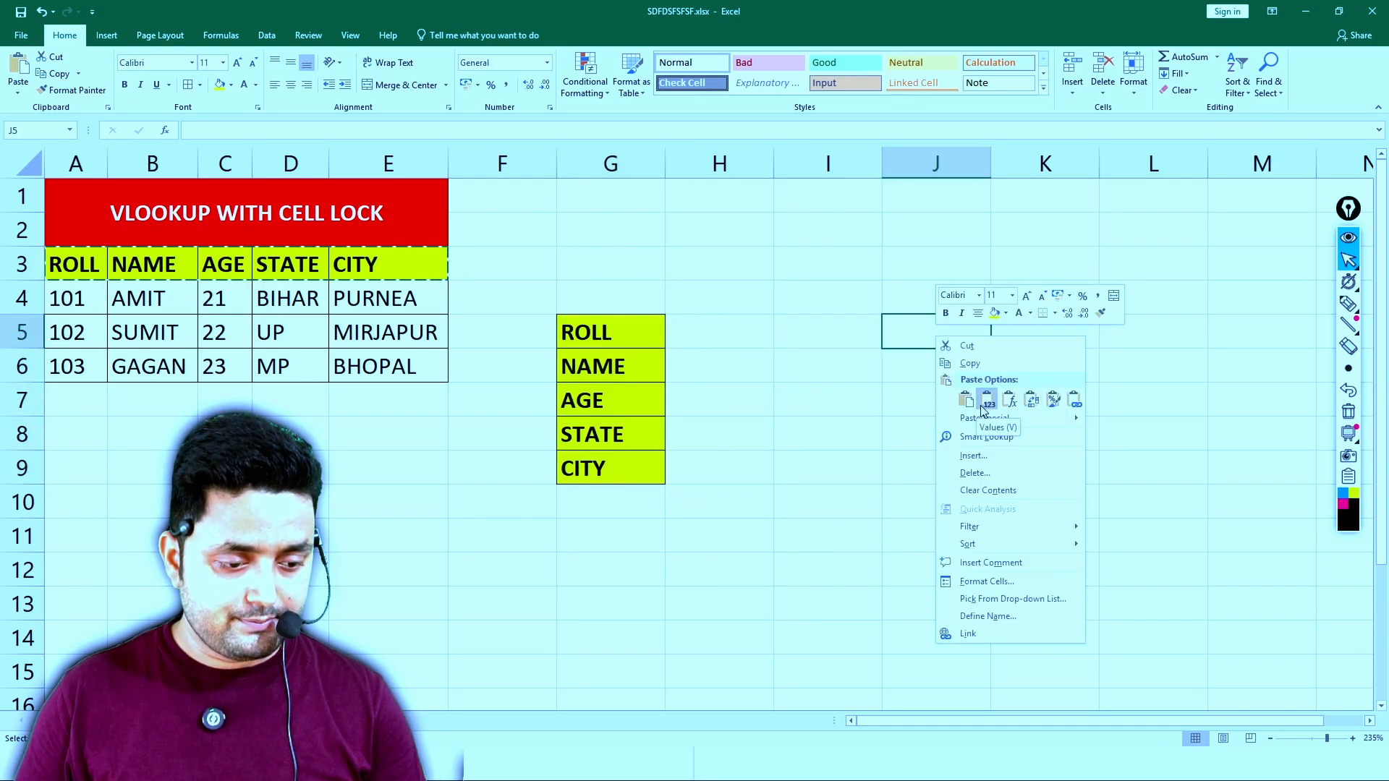
{"action": "left_click", "coordinate": [1054, 399]}
{"action": "left_click", "coordinate": [795, 249]}
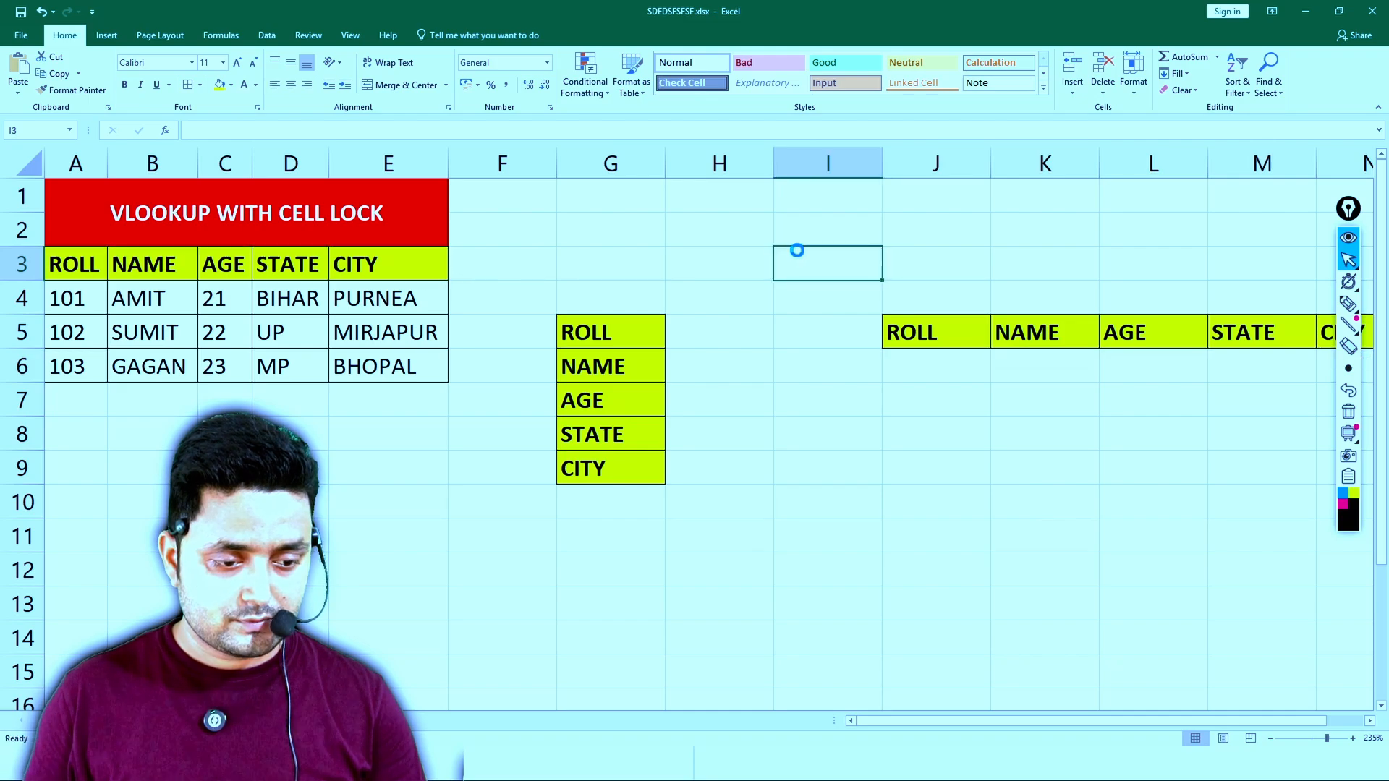
{"action": "key", "text": "ctrl+z"}
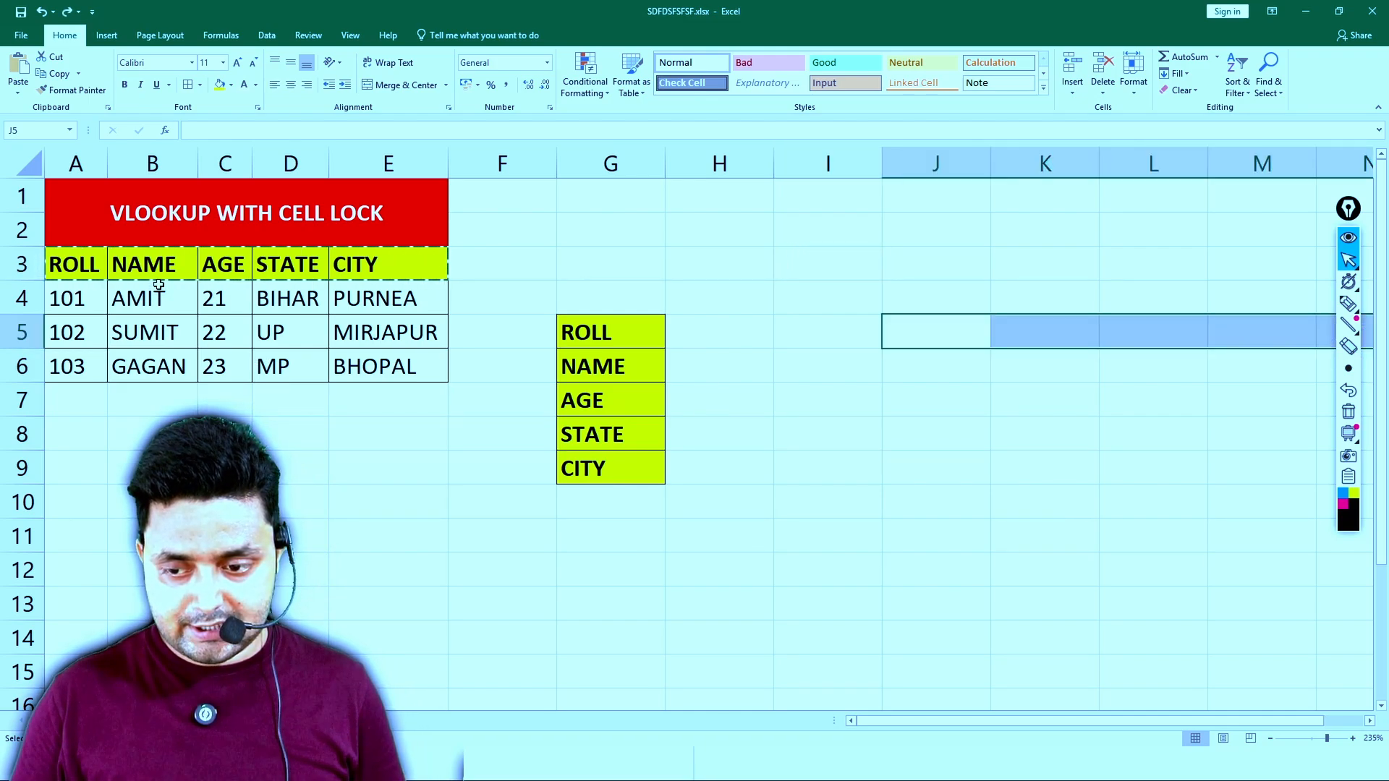
- Move the vertical heading list in G5:G9 up so it starts at G2
{"action": "left_click_drag", "start_coordinate": [611, 332], "coordinate": [637, 468]}
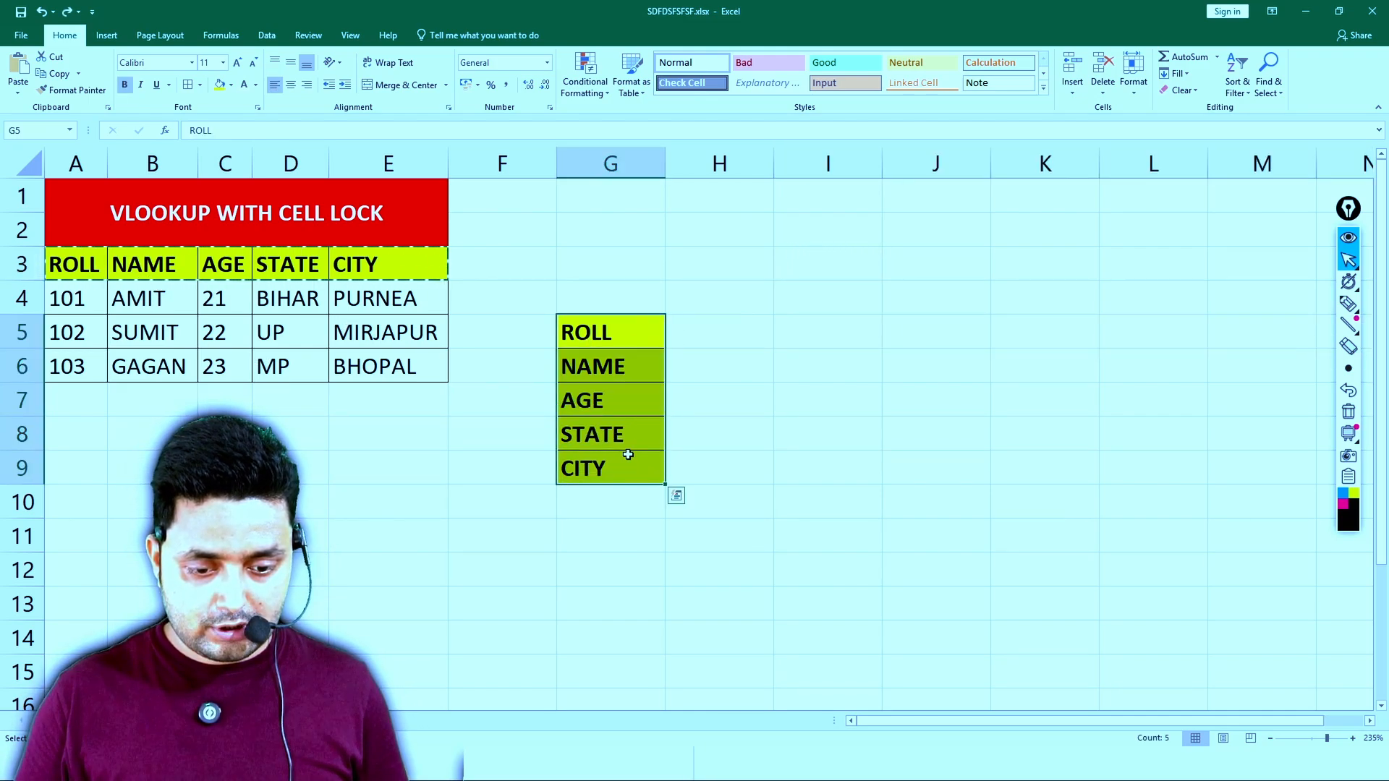
{"action": "key", "text": "ctrl+c"}
{"action": "left_click", "coordinate": [587, 233]}
{"action": "key", "text": "ctrl+v"}
- Copy the headings in A3:E3 and paste them as a horizontal row starting at G10
{"action": "double_click", "coordinate": [93, 264]}
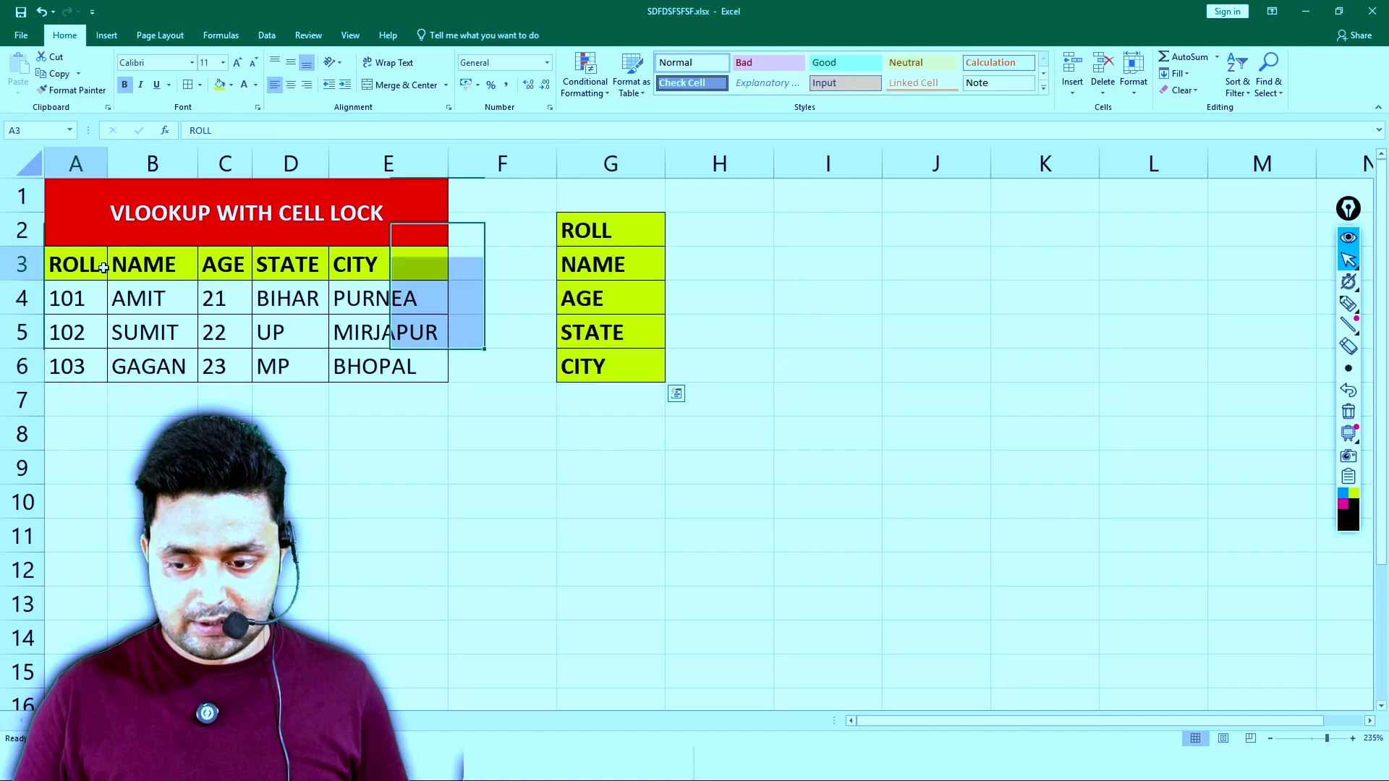
{"action": "left_click_drag", "start_coordinate": [93, 263], "coordinate": [354, 257]}
{"action": "left_click", "coordinate": [353, 257]}
{"action": "left_click_drag", "start_coordinate": [90, 265], "coordinate": [367, 274]}
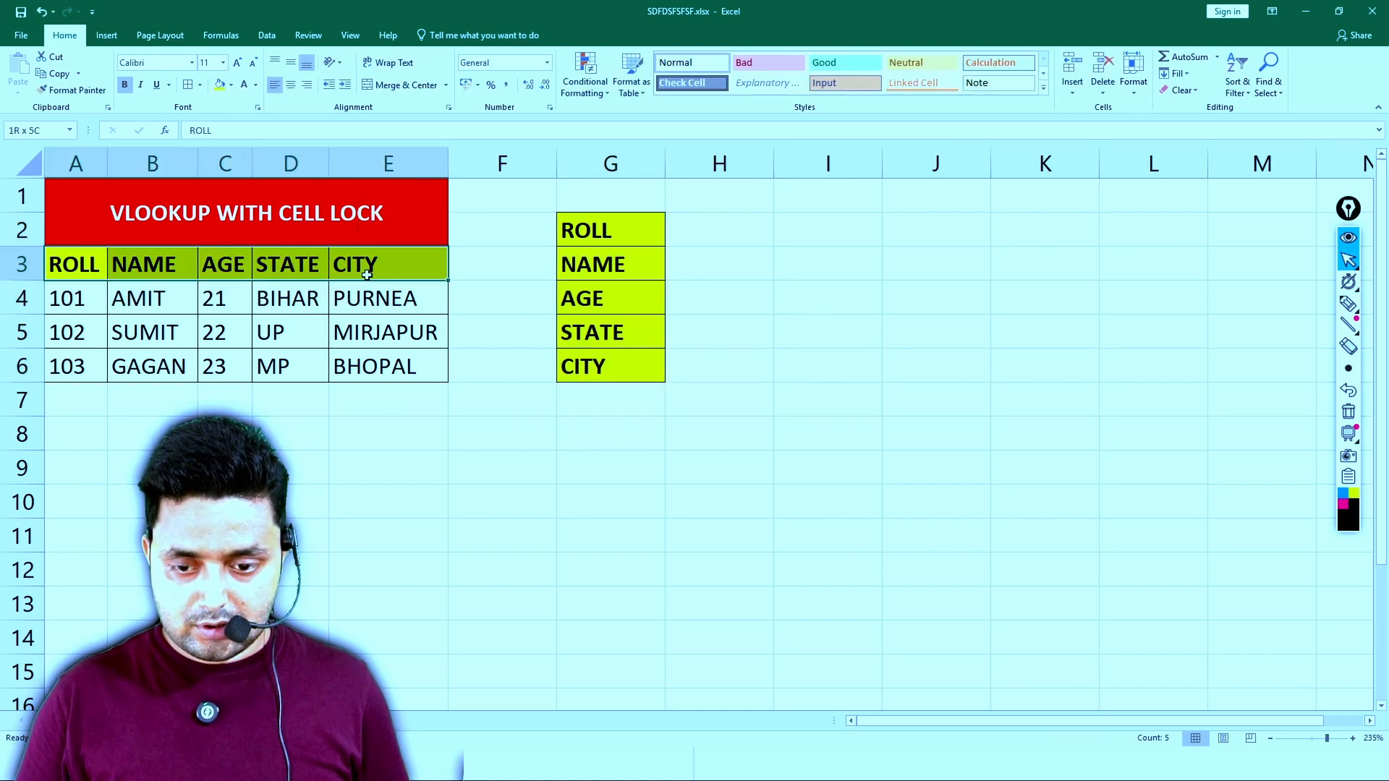
{"action": "key", "text": "ctrl+c"}
{"action": "left_click", "coordinate": [608, 499]}
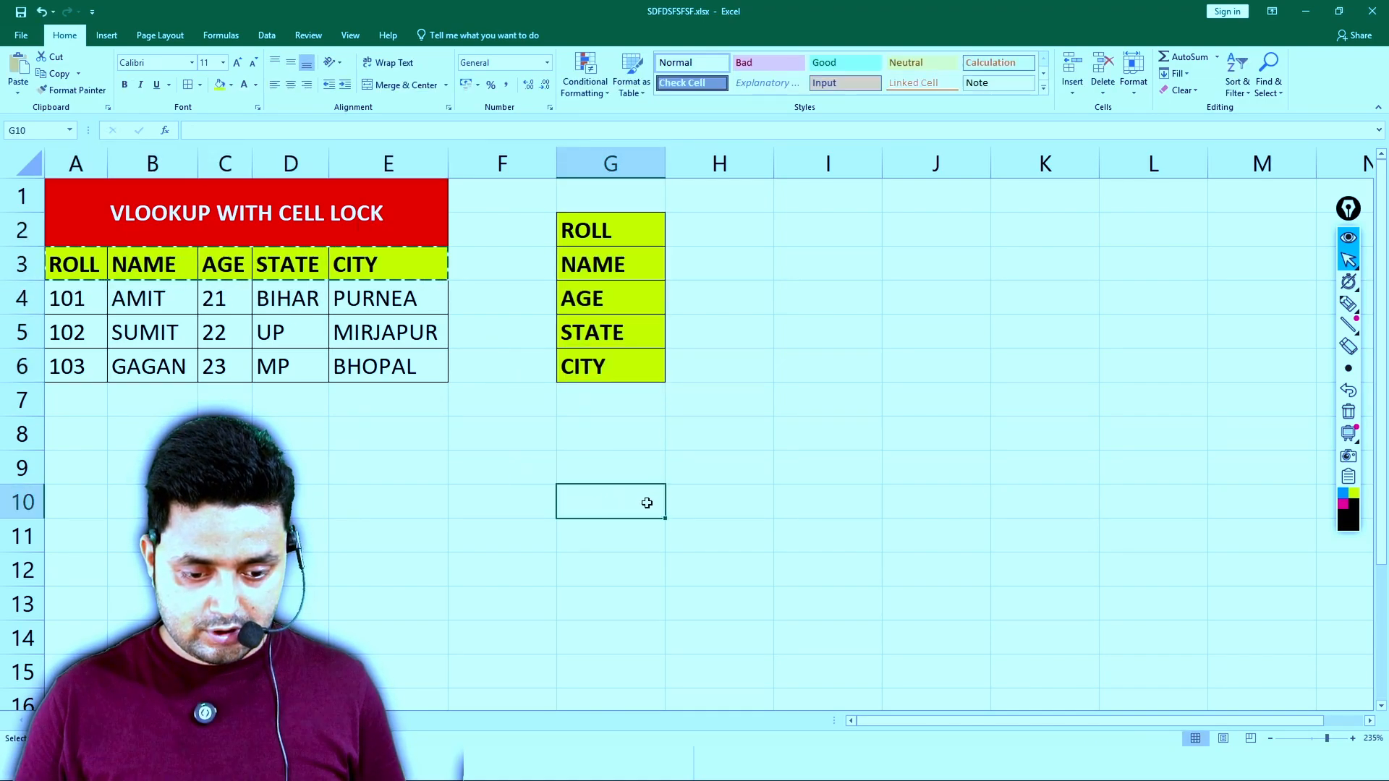
{"action": "key", "text": "ctrl+v"}
{"action": "left_click", "coordinate": [862, 453]}
- Enter 101 as the ROLL value in H2
{"action": "left_click", "coordinate": [707, 236]}
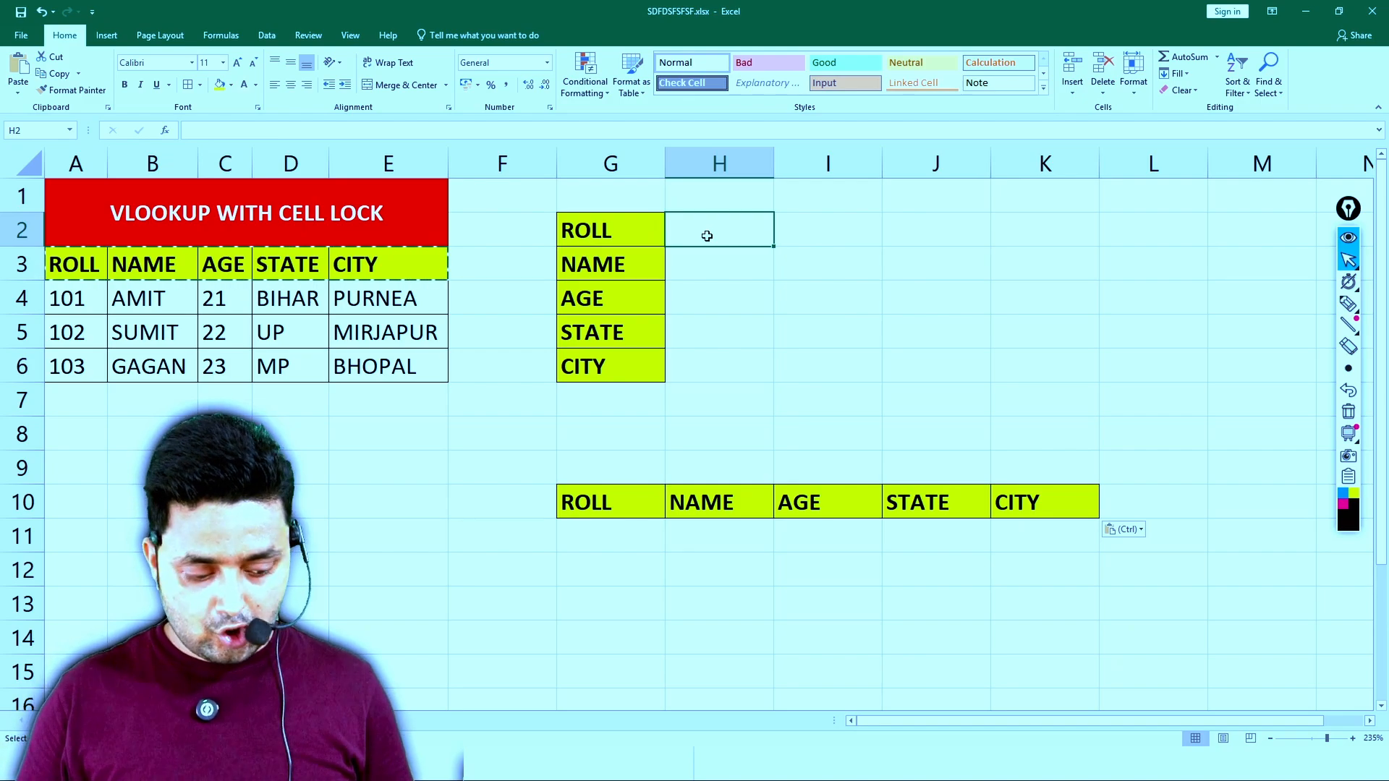
{"action": "type", "text": "1013"}
{"action": "key", "text": "Return"}
{"action": "left_click", "coordinate": [732, 242]}
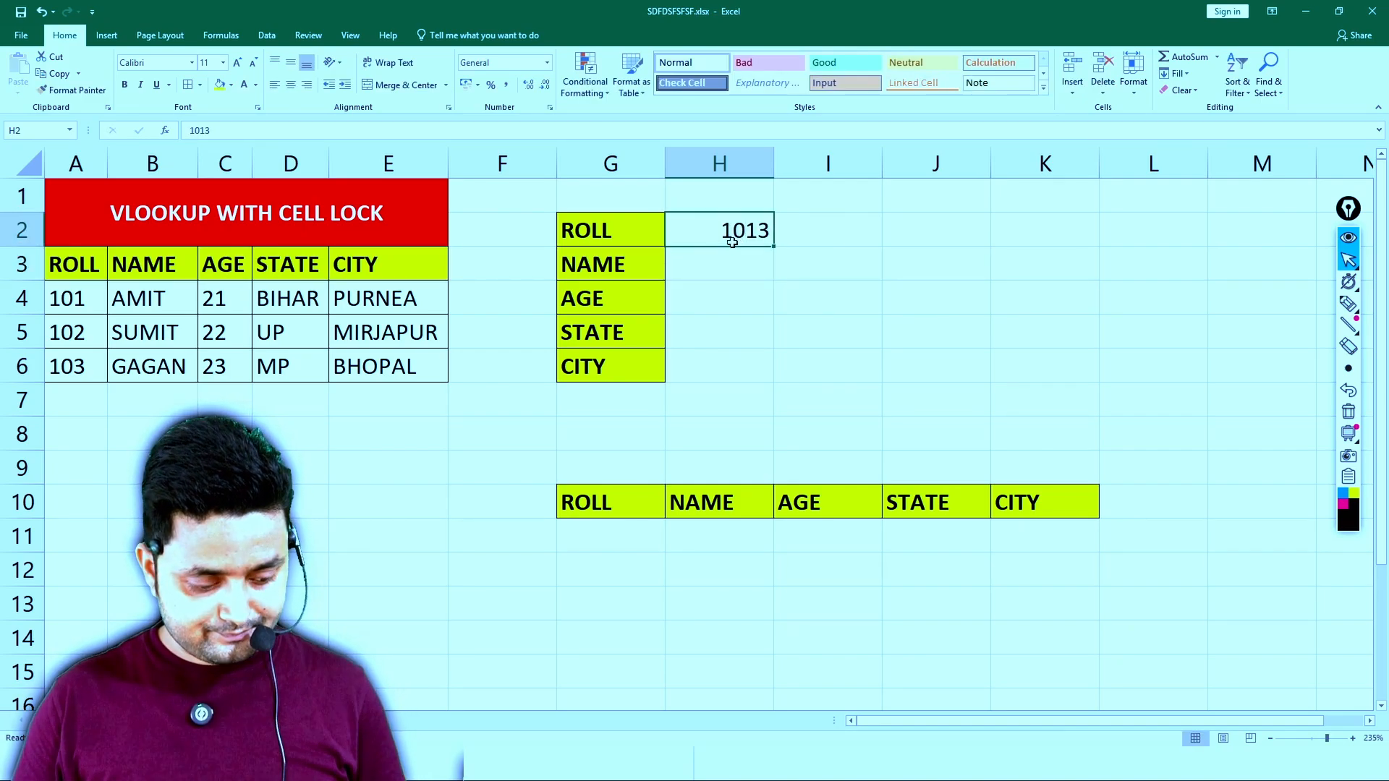
{"action": "type", "text": "101"}
{"action": "key", "text": "Return"}
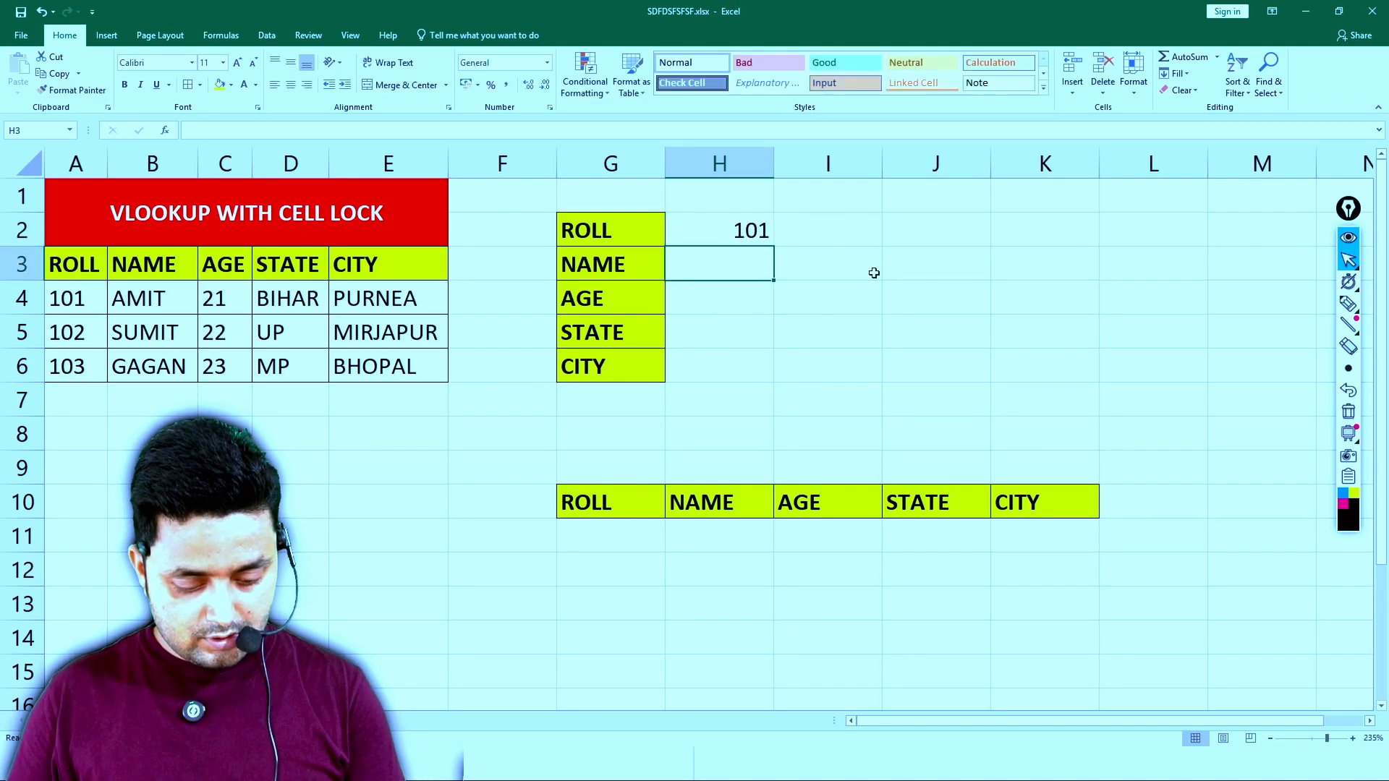
- Enter ? beside NAME in H3 and ?? beside AGE in H4
{"action": "type", "text": "?"}
{"action": "key", "text": "Return"}
{"action": "type", "text": "??"}
{"action": "key", "text": "Return"}
{"action": "key", "text": "Up"}
{"action": "key", "text": "Up"}
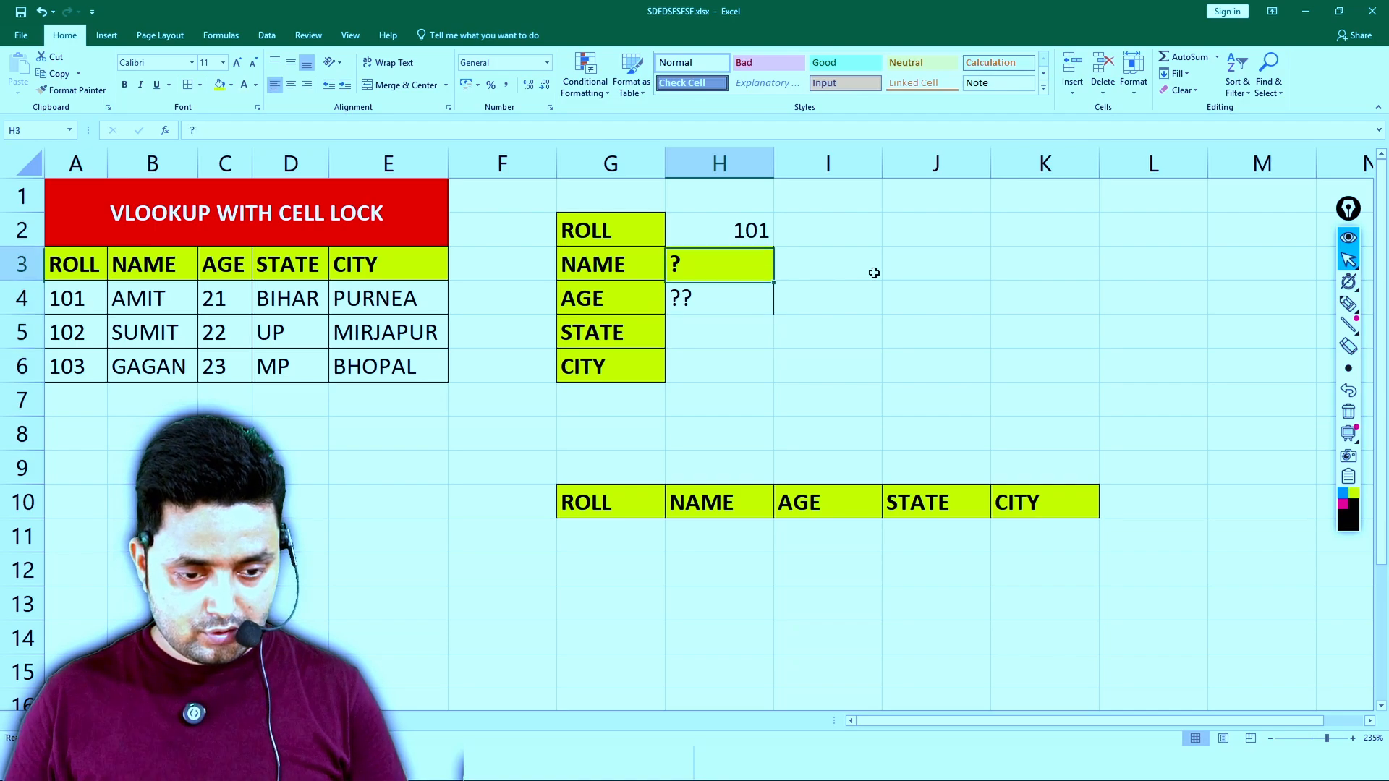
- Apply all borders to the value cells H2:H6 beside the vertical headings
{"action": "key", "text": "Up"}
{"action": "key", "text": "shift+Down"}
{"action": "key", "text": "shift+Down"}
{"action": "key", "text": "shift+Down"}
{"action": "key", "text": "shift+Down"}
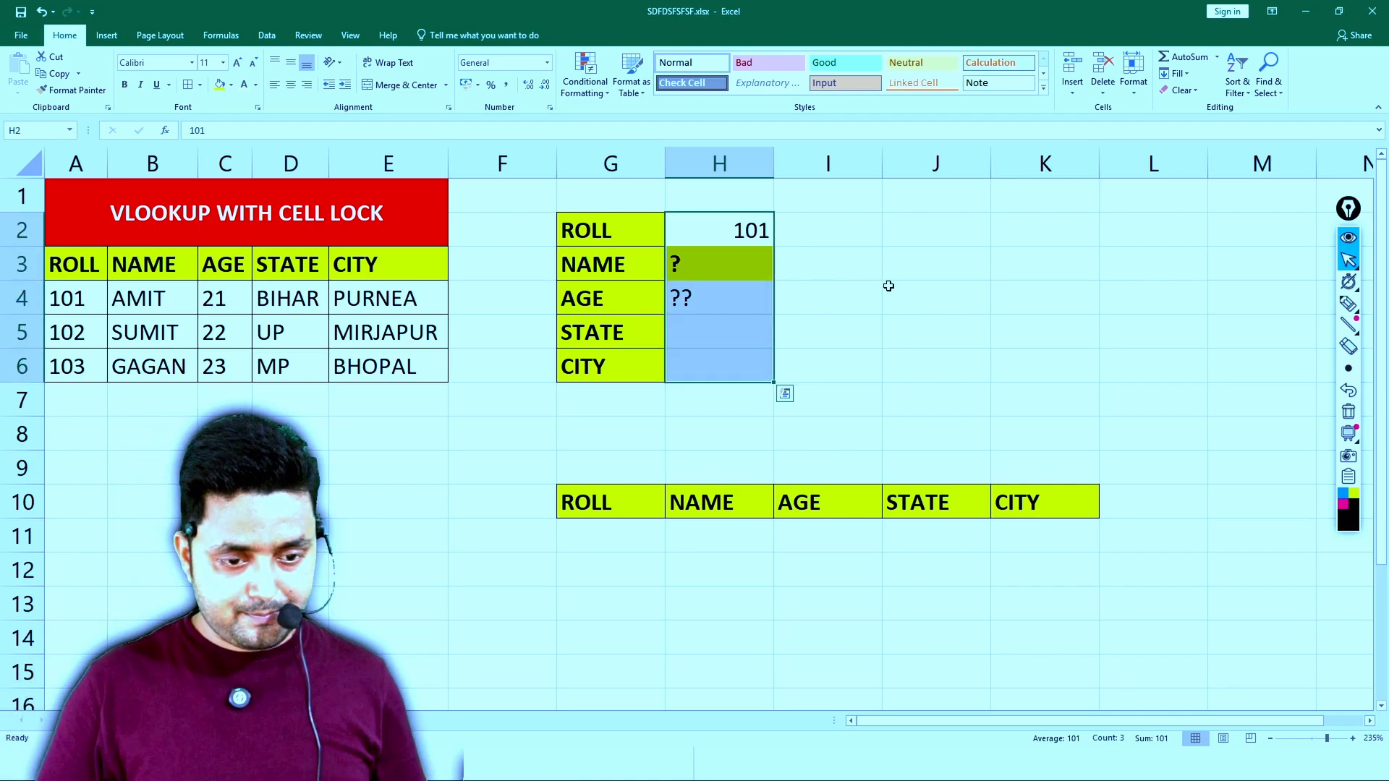
{"action": "left_click", "coordinate": [190, 85]}
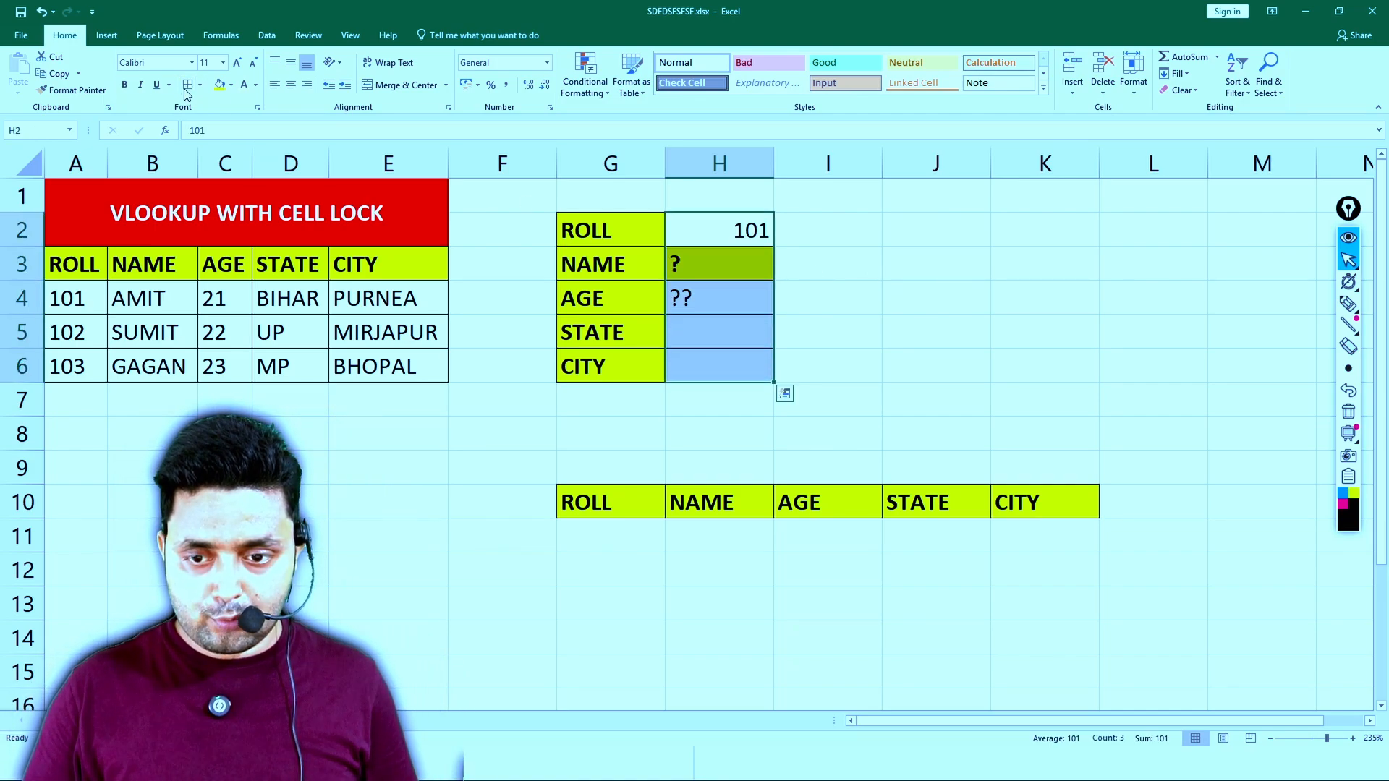
- Fill H2 down through H6 to replace the green formatting, and clear the contents of H3:H6
{"action": "left_click", "coordinate": [703, 263]}
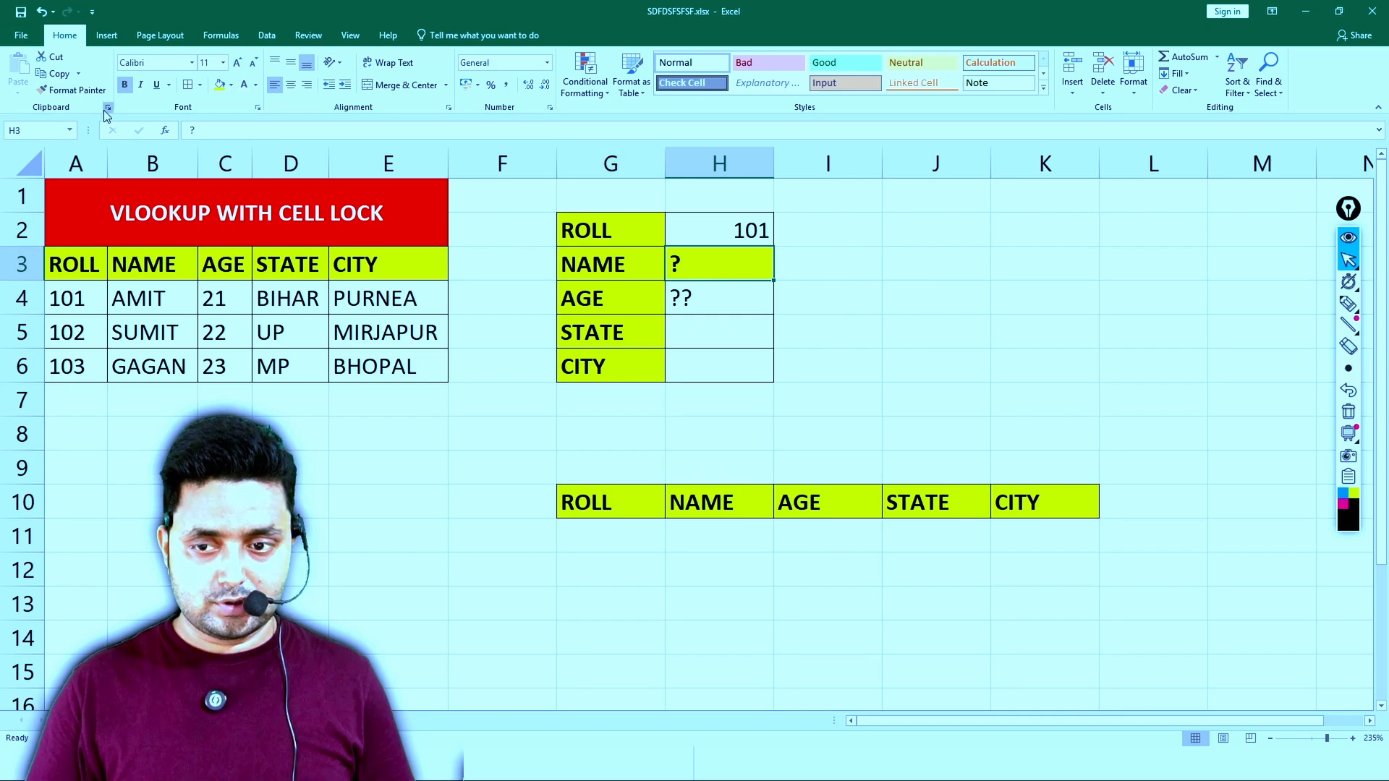
{"action": "left_click", "coordinate": [733, 233]}
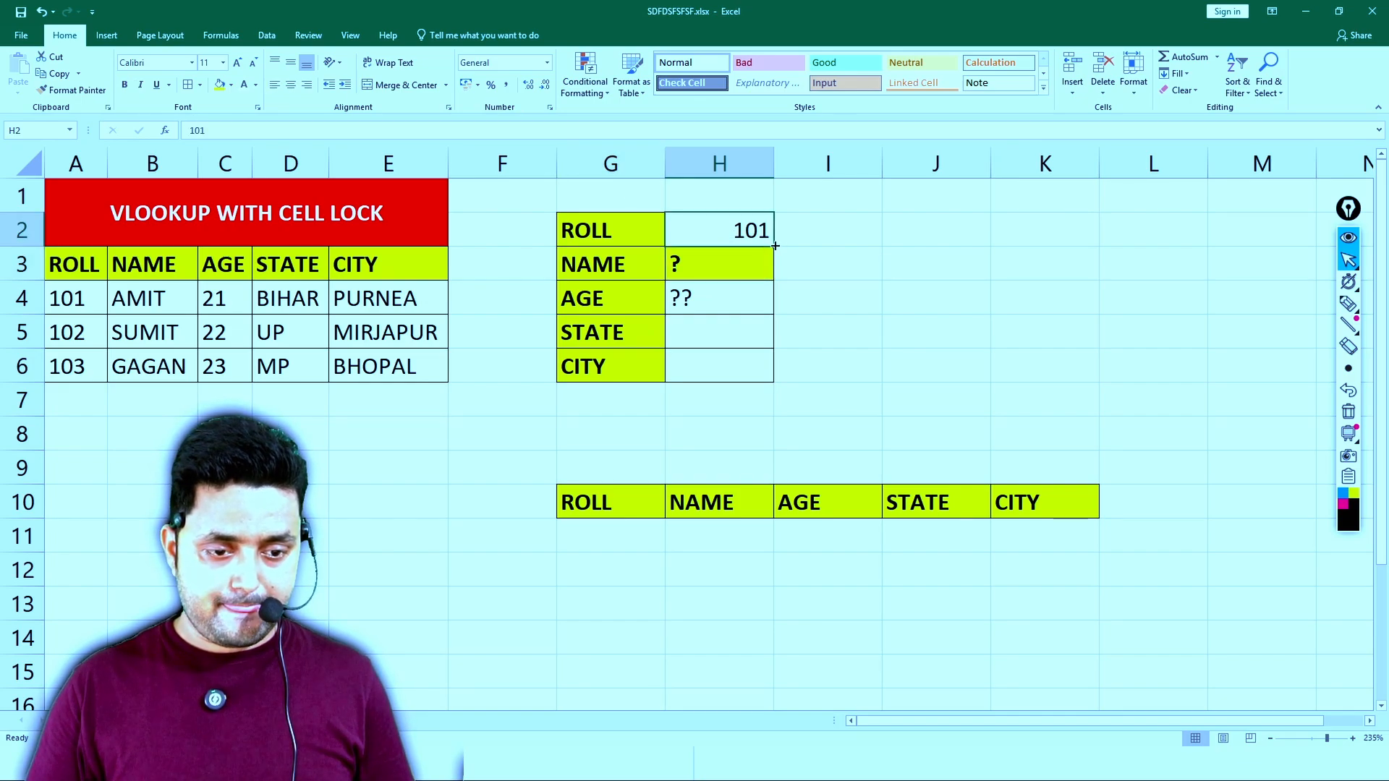
{"action": "left_click_drag", "start_coordinate": [772, 247], "coordinate": [718, 366]}
{"action": "key", "text": "Delete"}
- Centre the ROLL value in H2 and enter a ? placeholder in each of H3, H4, H5 and H6
{"action": "left_click", "coordinate": [724, 239]}
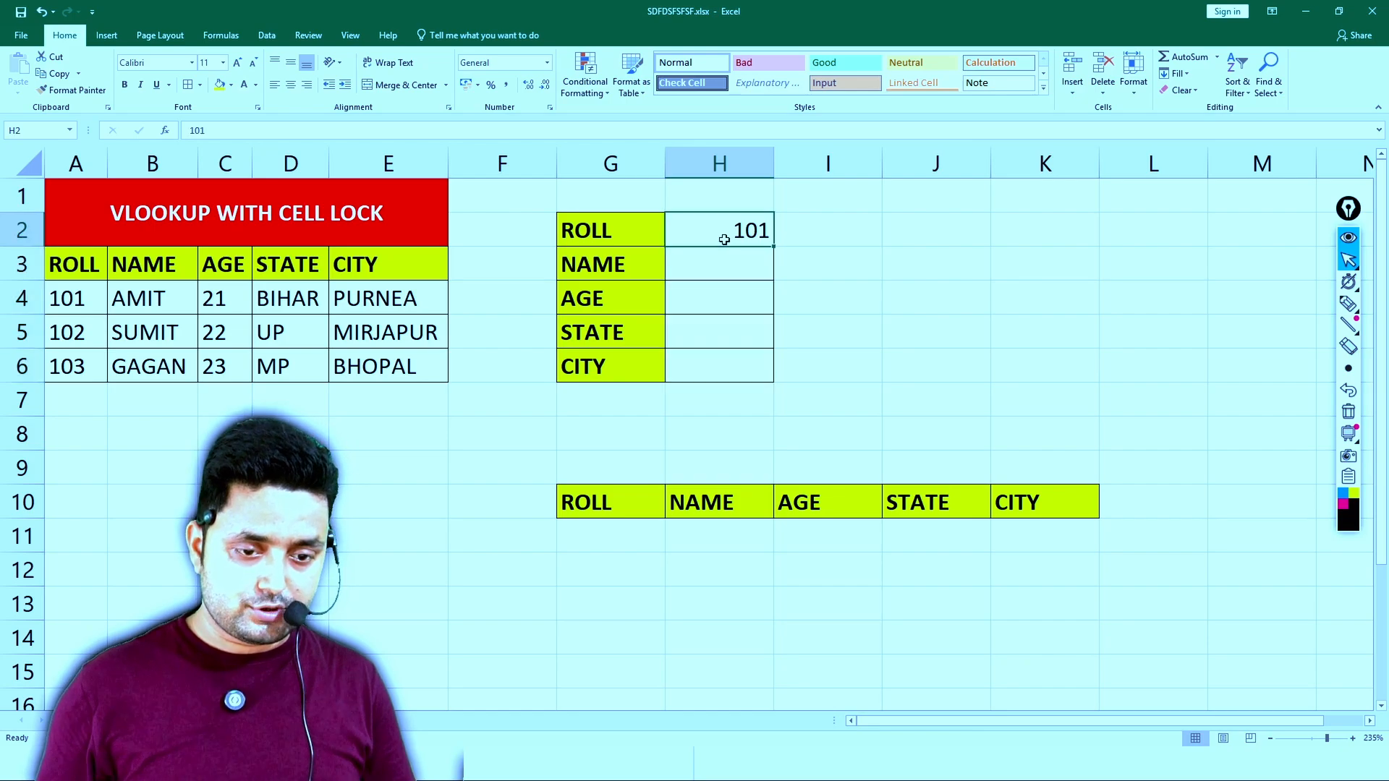
{"action": "left_click", "coordinate": [290, 84]}
{"action": "left_click", "coordinate": [706, 263]}
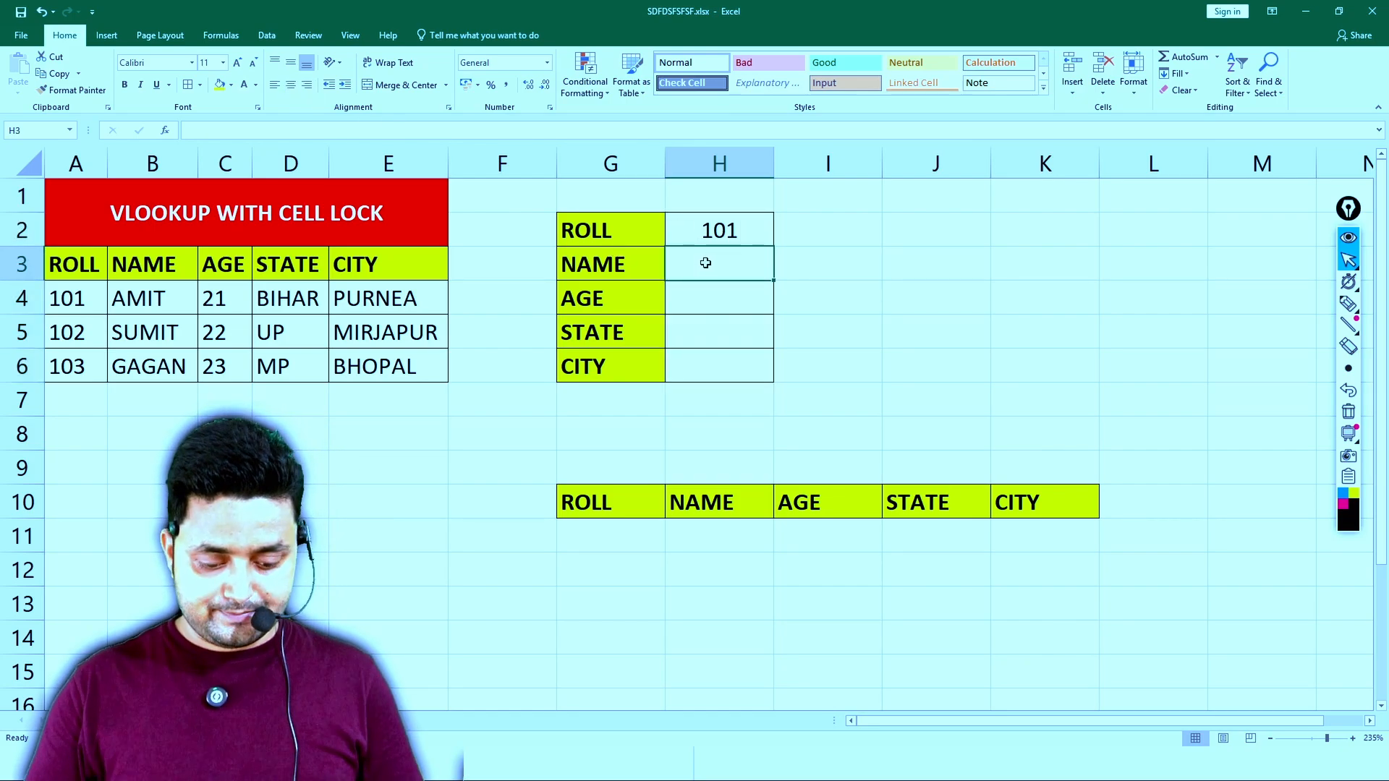
{"action": "type", "text": "?"}
{"action": "key", "text": "Return"}
{"action": "type", "text": "?"}
{"action": "key", "text": "Return"}
{"action": "type", "text": "?"}
{"action": "key", "text": "Return"}
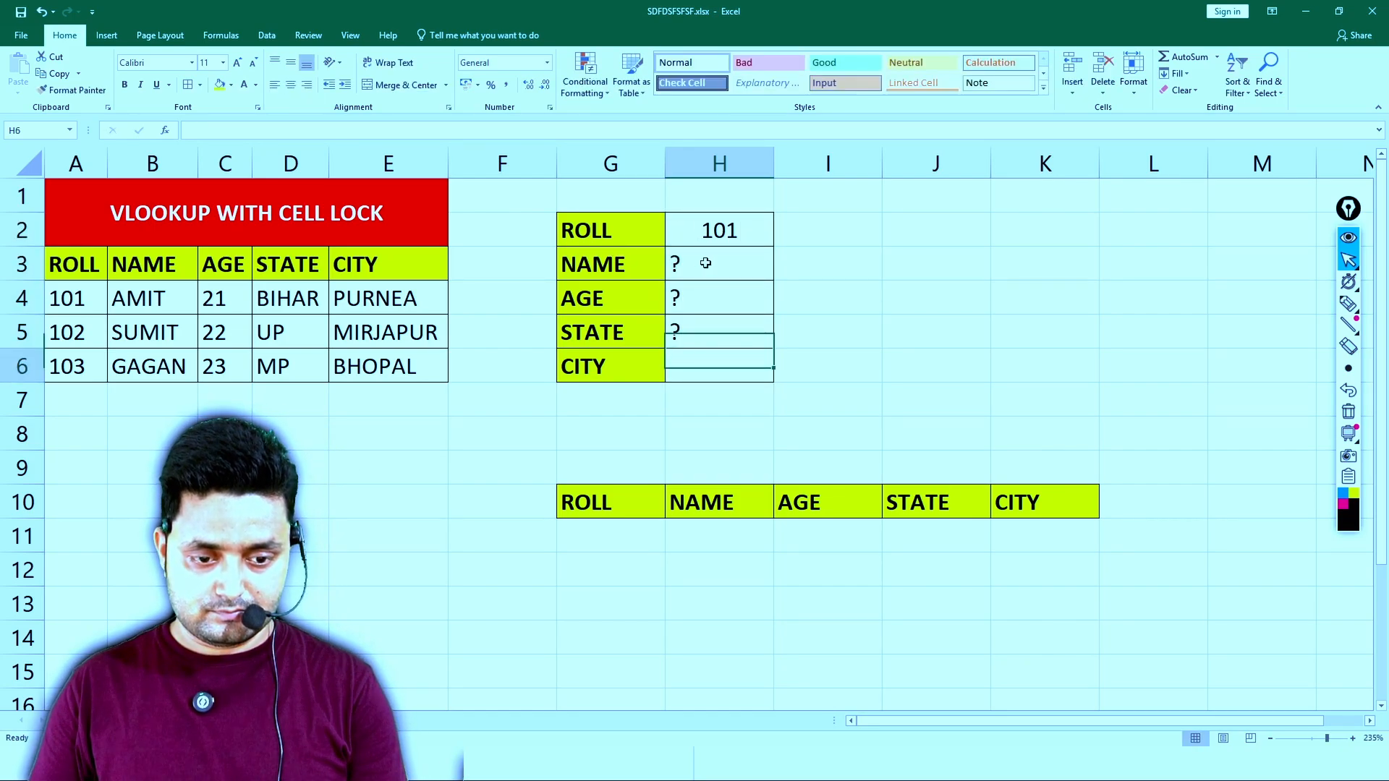
{"action": "type", "text": "?"}
{"action": "key", "text": "Return"}
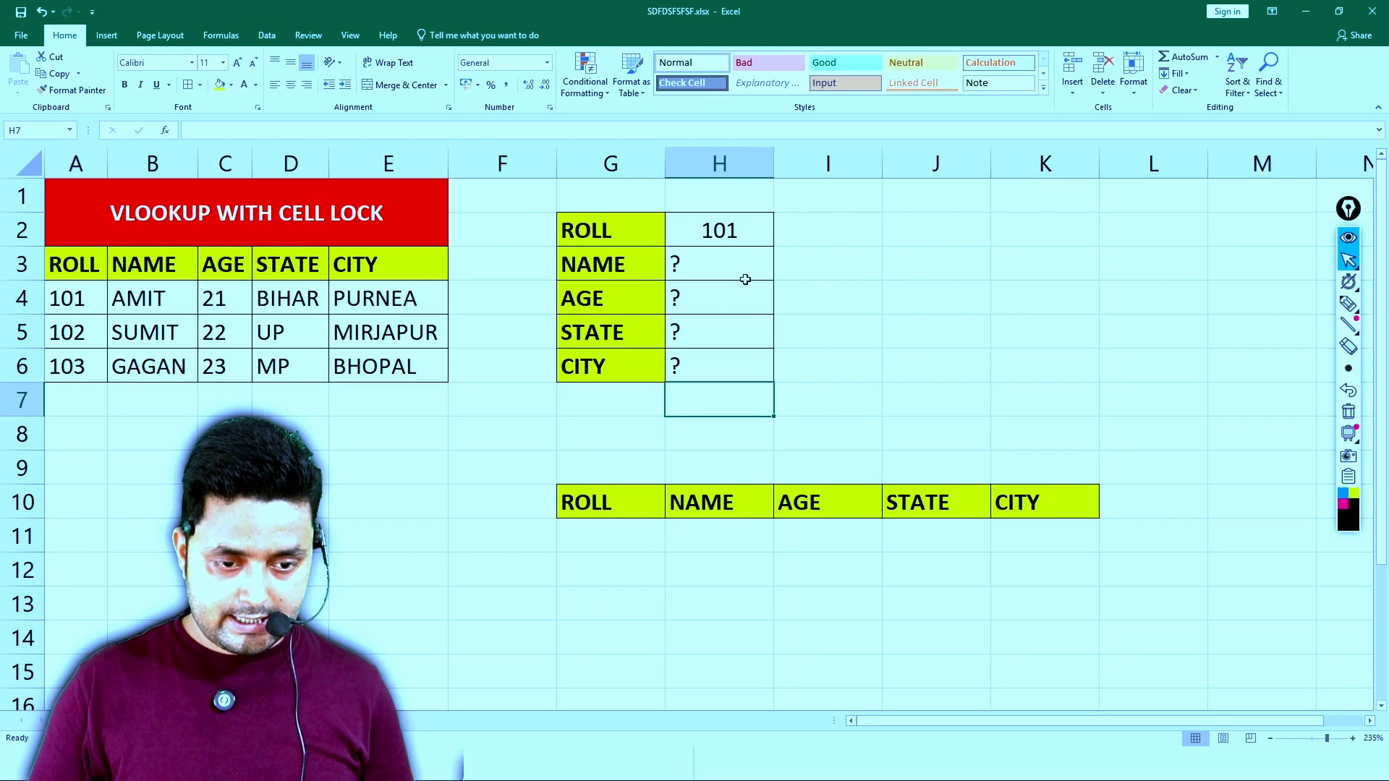
- Copy H2:H6 and paste it transposed under the horizontal headings, starting at G11
{"action": "left_click_drag", "start_coordinate": [738, 250], "coordinate": [735, 354]}
{"action": "key", "text": "ctrl+c"}
{"action": "left_click", "coordinate": [602, 534]}
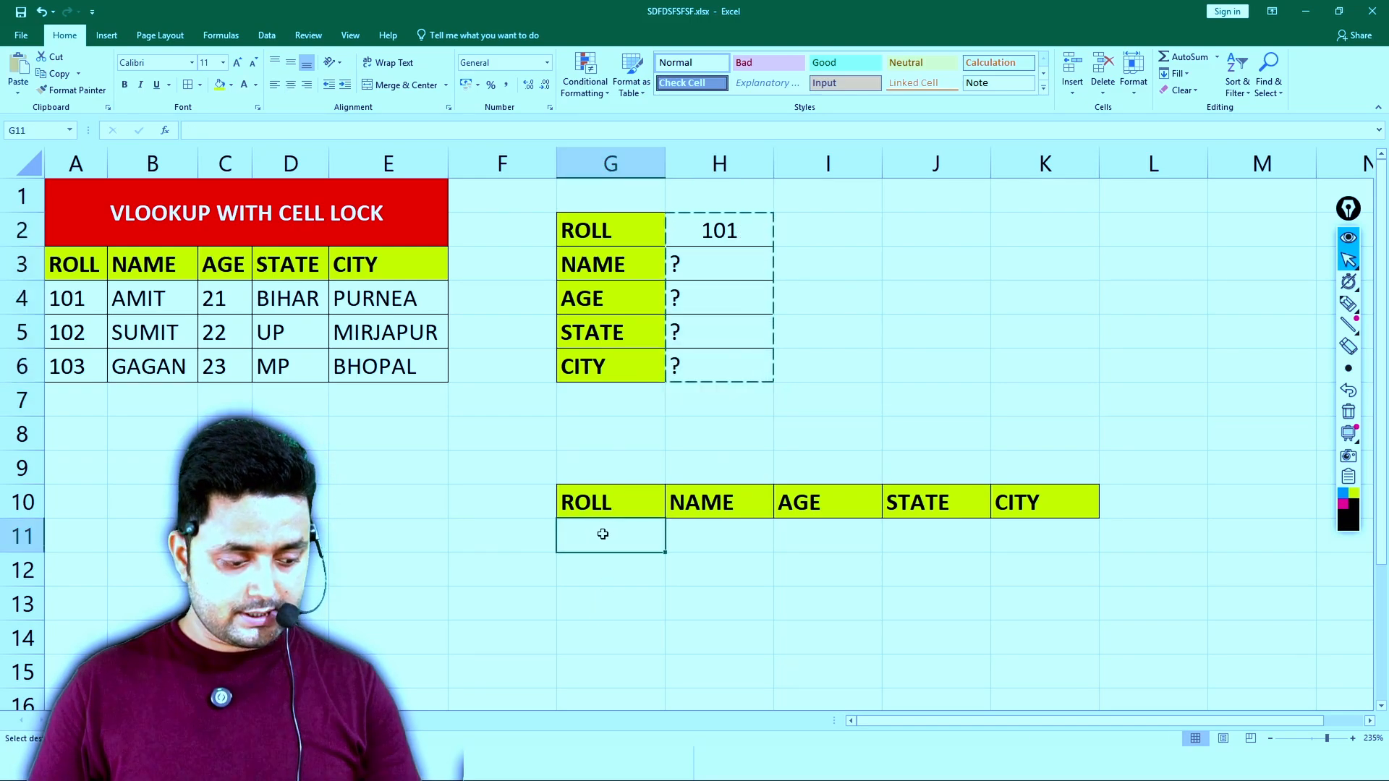
{"action": "right_click", "coordinate": [602, 534]}
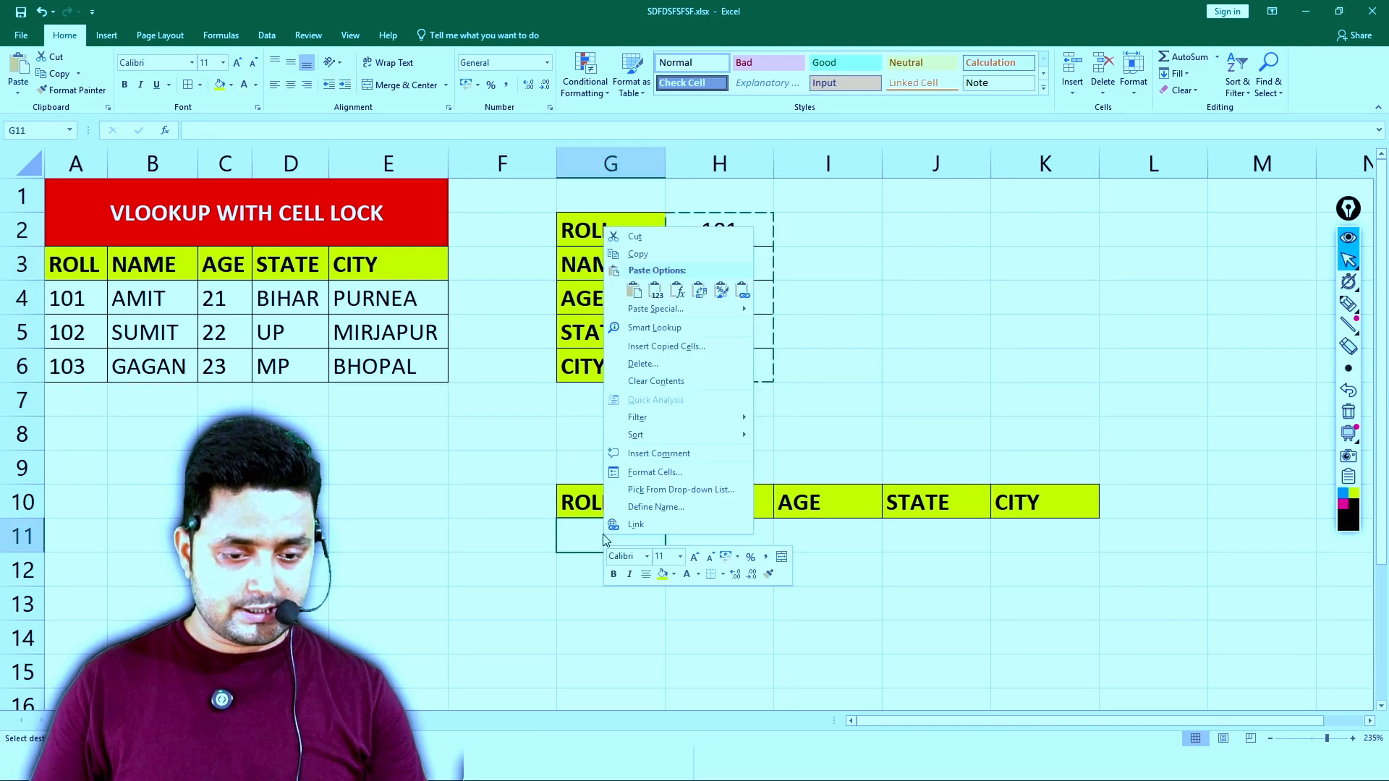
{"action": "left_click", "coordinate": [705, 290]}
- Change the ROLL value under the horizontal headings in G11 to 102
{"action": "left_click", "coordinate": [713, 539]}
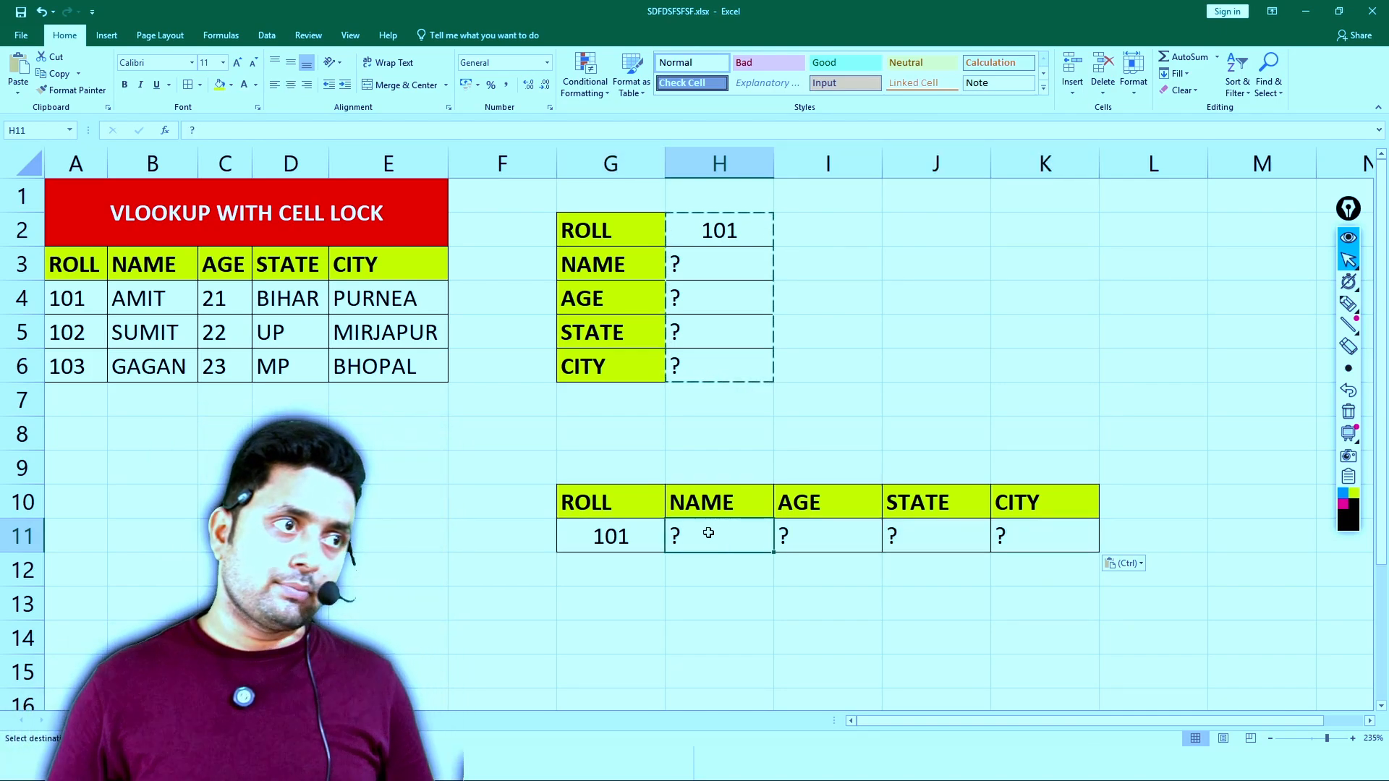
{"action": "key", "text": "Left"}
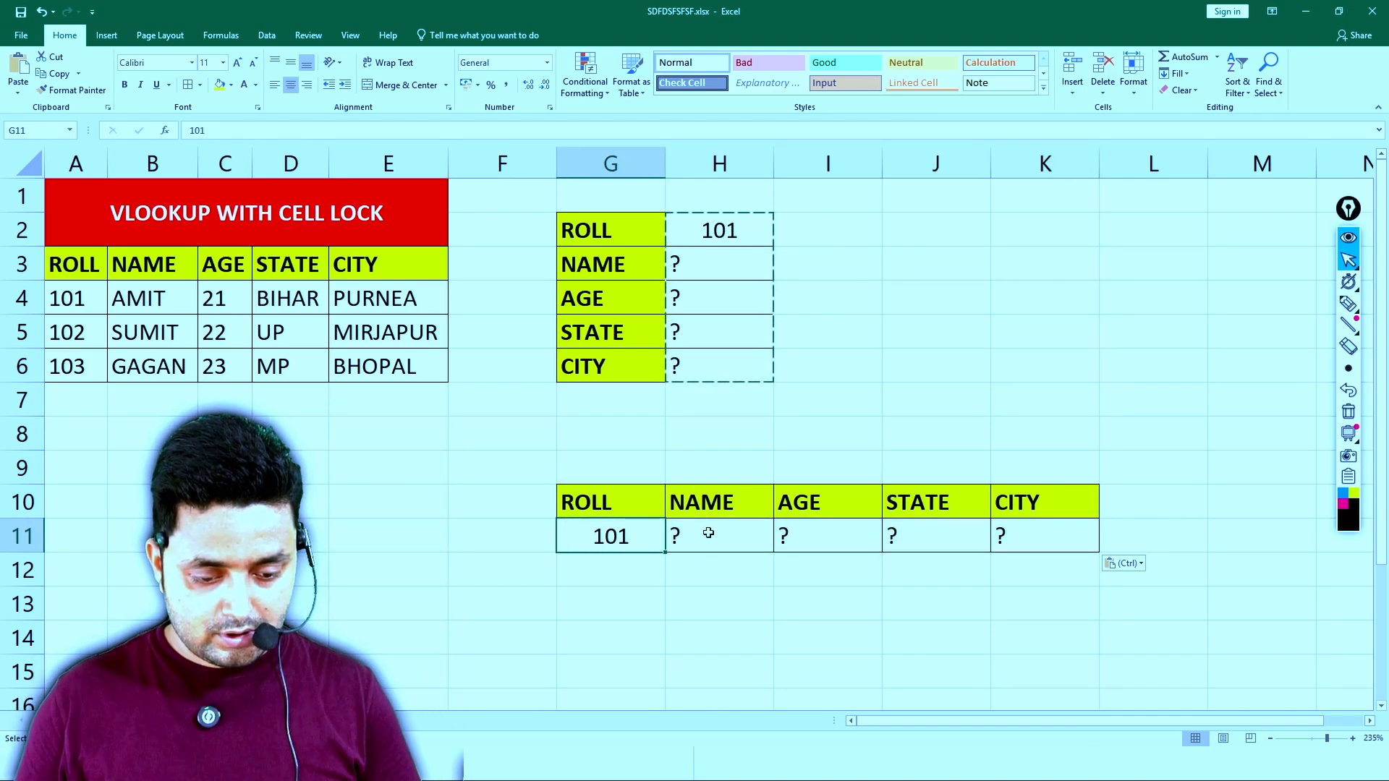
{"action": "type", "text": "1023"}
{"action": "key", "text": "BackSpace"}
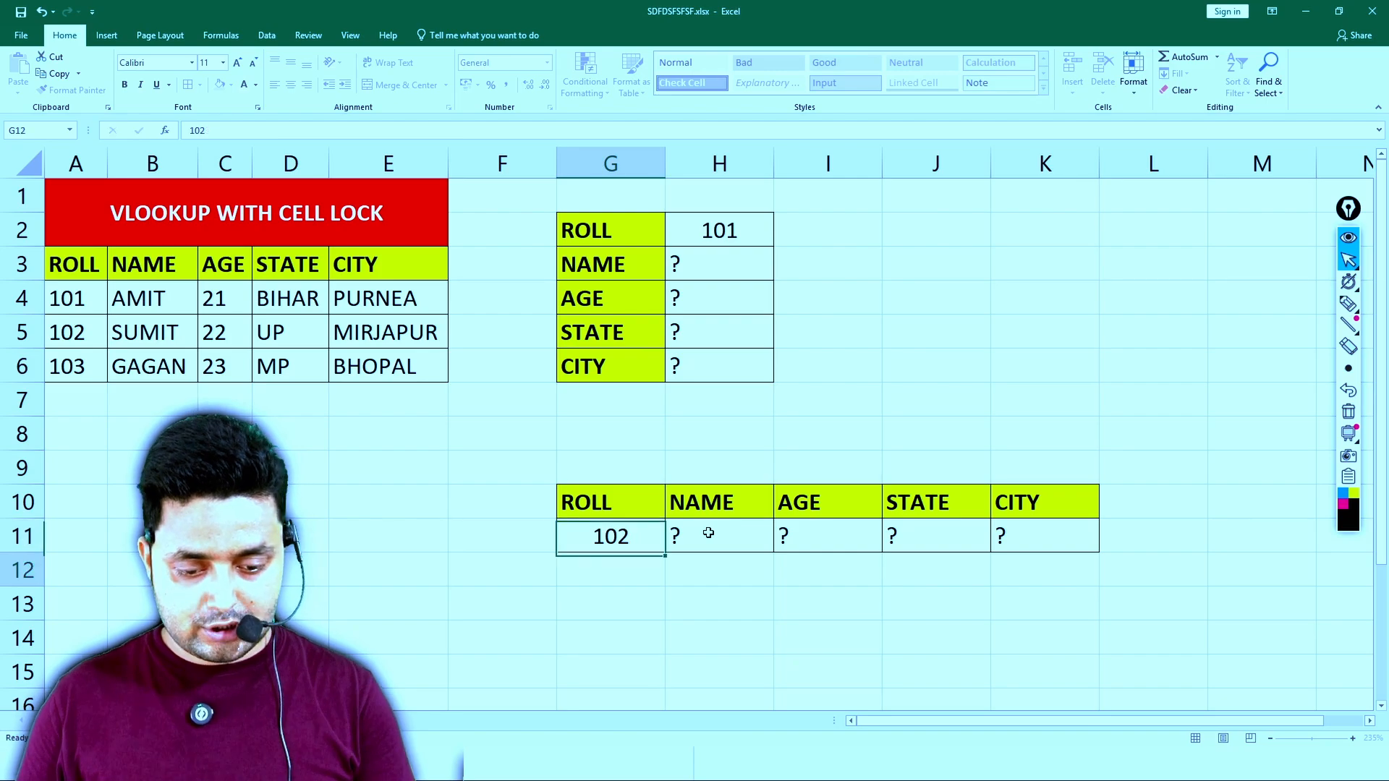
{"action": "key", "text": "Return"}
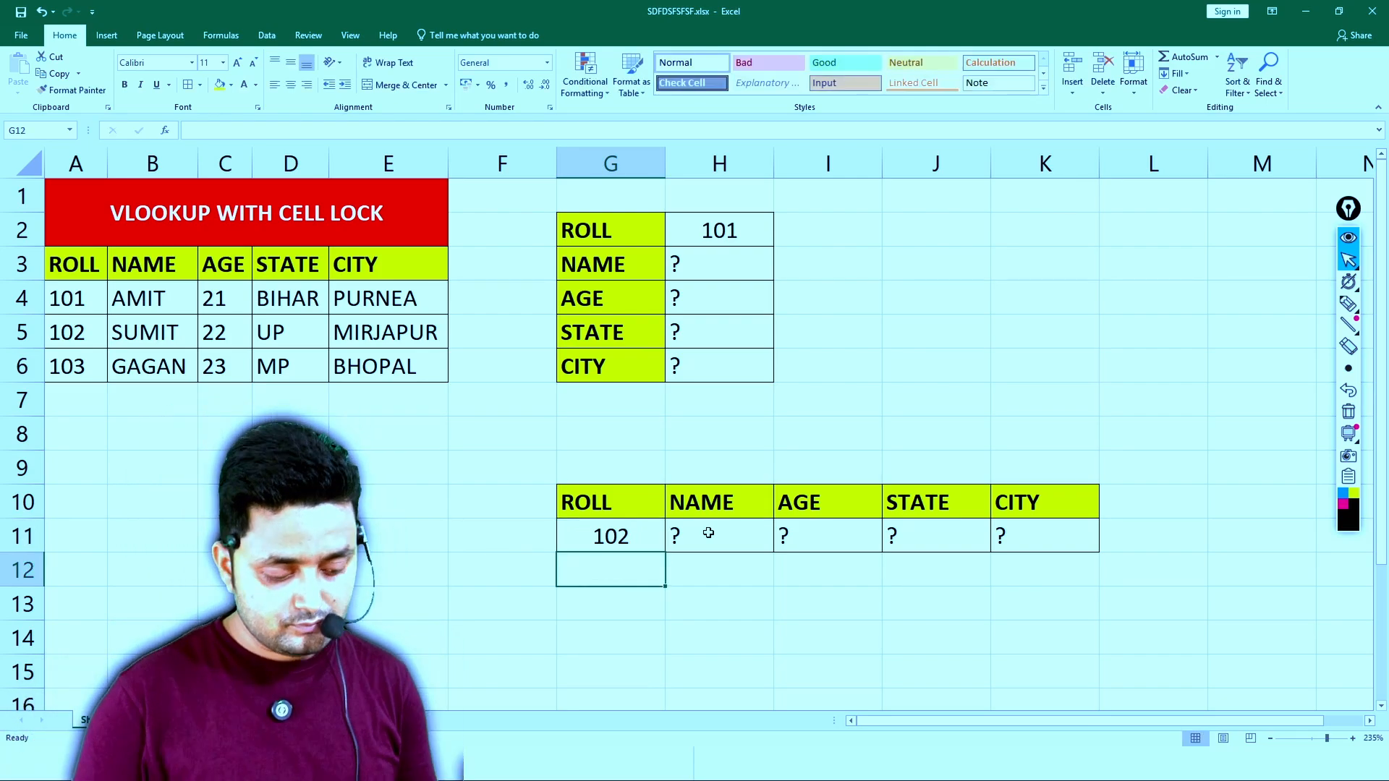
- Centre the ? placeholders in H11:K11 and in H3:H6
{"action": "left_click_drag", "start_coordinate": [709, 529], "coordinate": [1012, 531]}
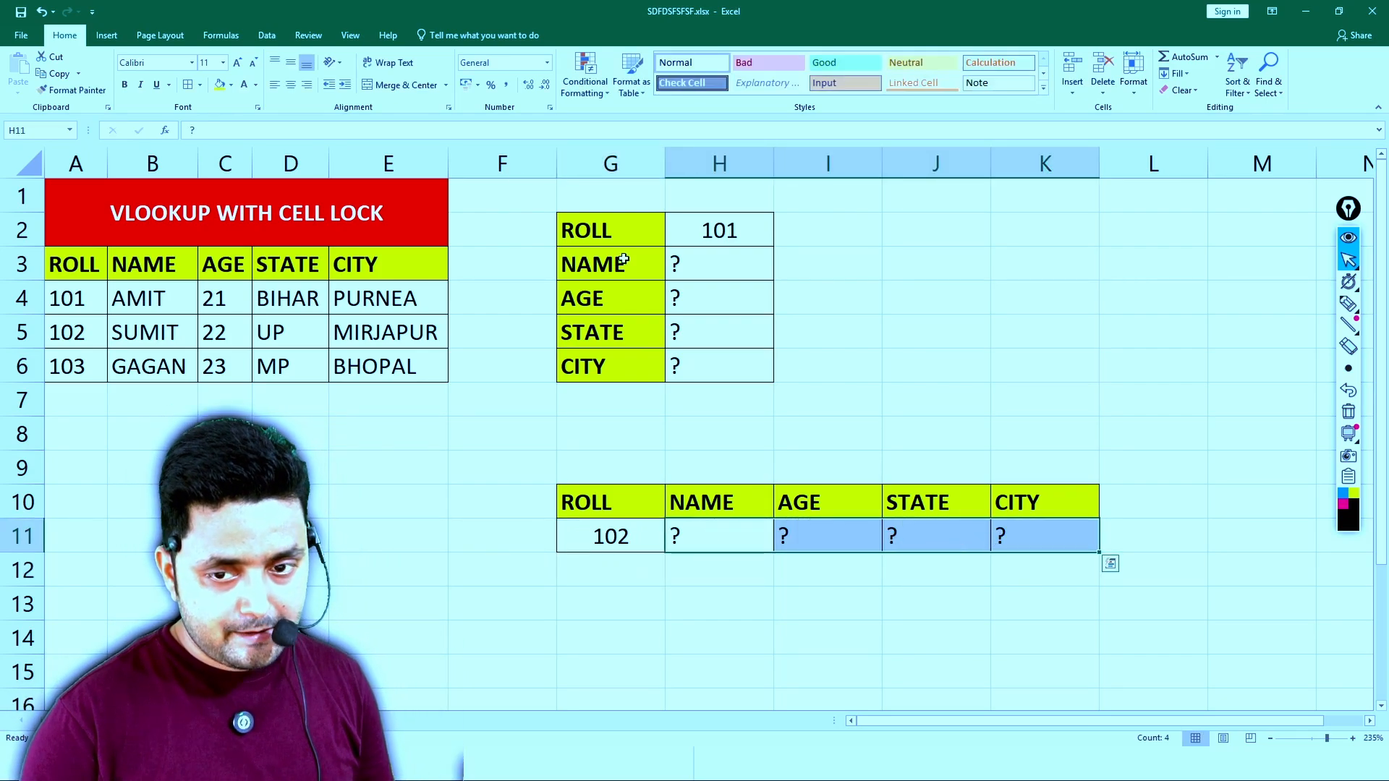
{"action": "left_click", "coordinate": [290, 85]}
{"action": "left_click_drag", "start_coordinate": [707, 262], "coordinate": [697, 367]}
{"action": "left_click", "coordinate": [291, 87]}
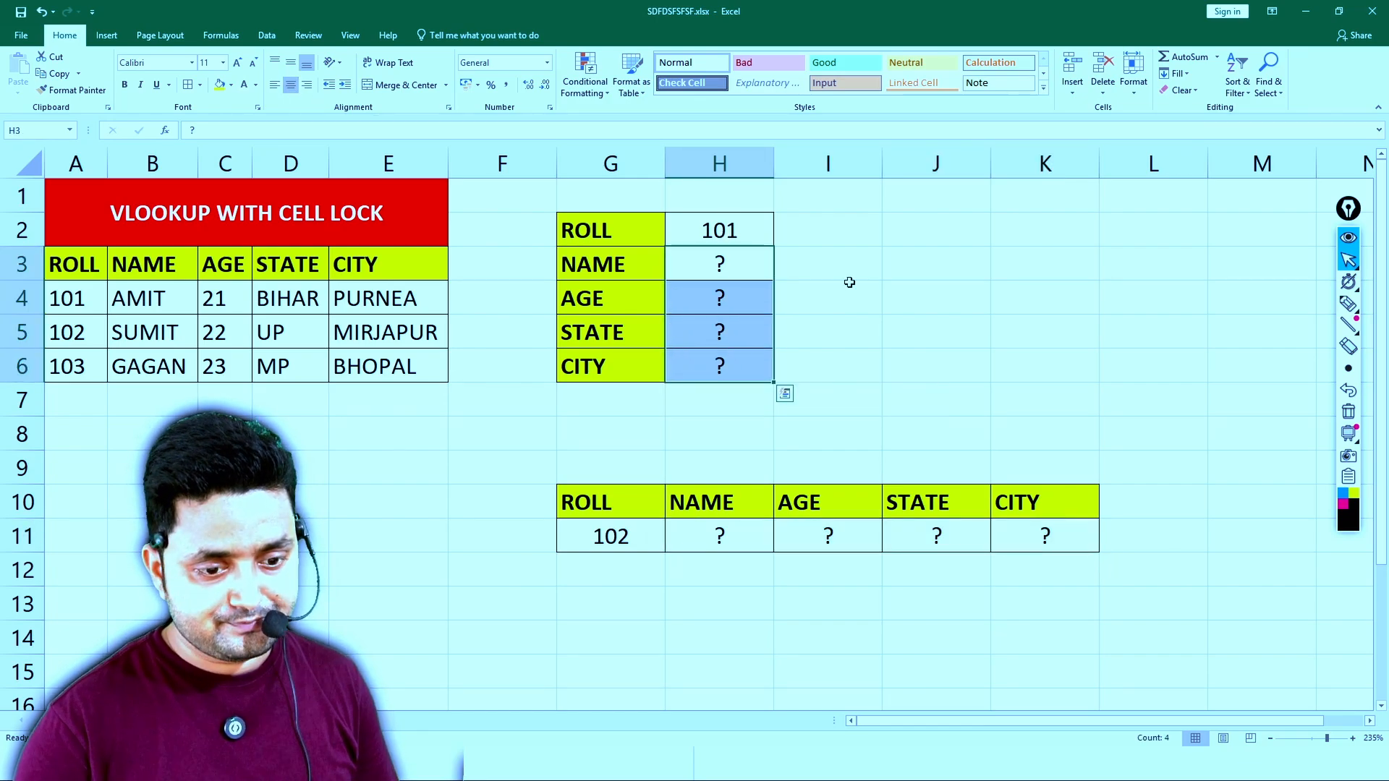
- Look up the NAME in H3 with =VLOOKUP(H2,A3:E6,2,0), and check the entered formula
{"action": "left_click", "coordinate": [784, 217]}
{"action": "left_click", "coordinate": [736, 230]}
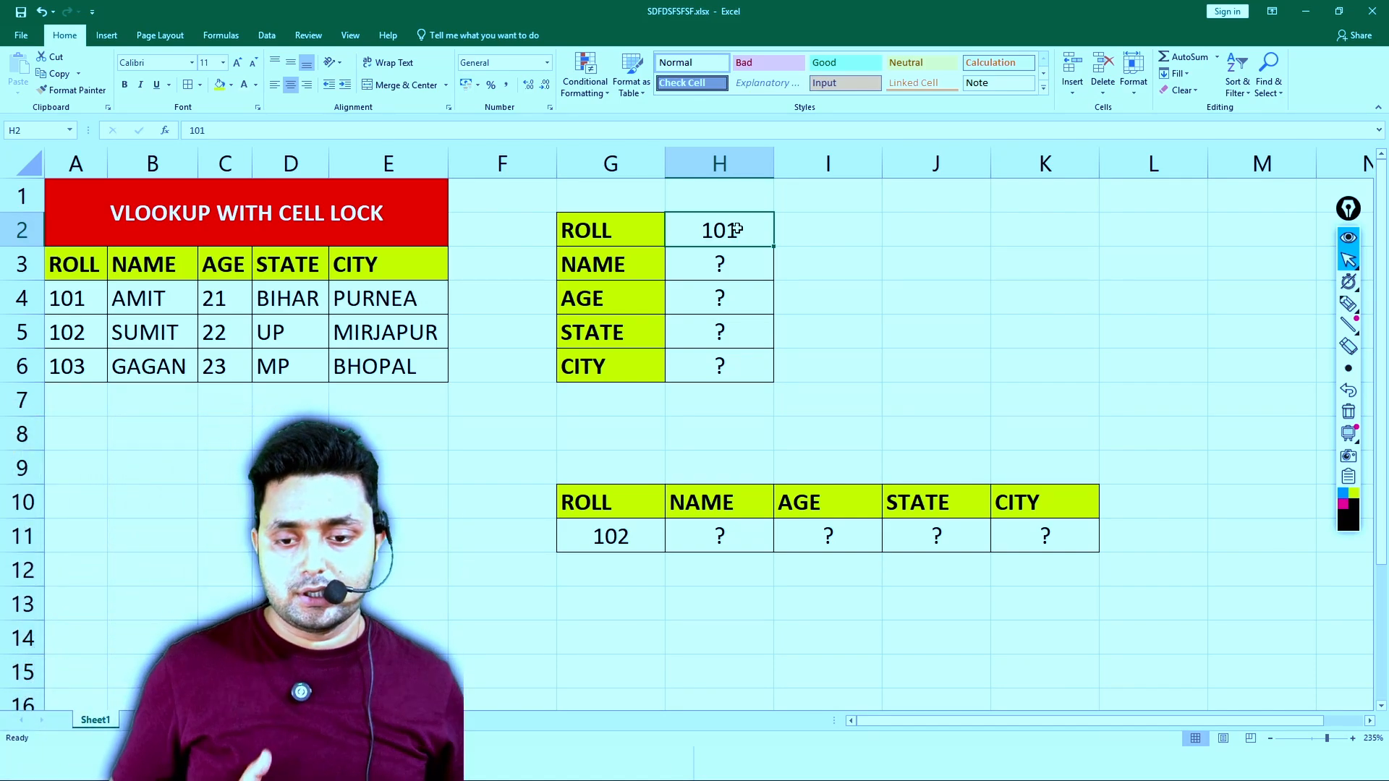
{"action": "left_click", "coordinate": [733, 264]}
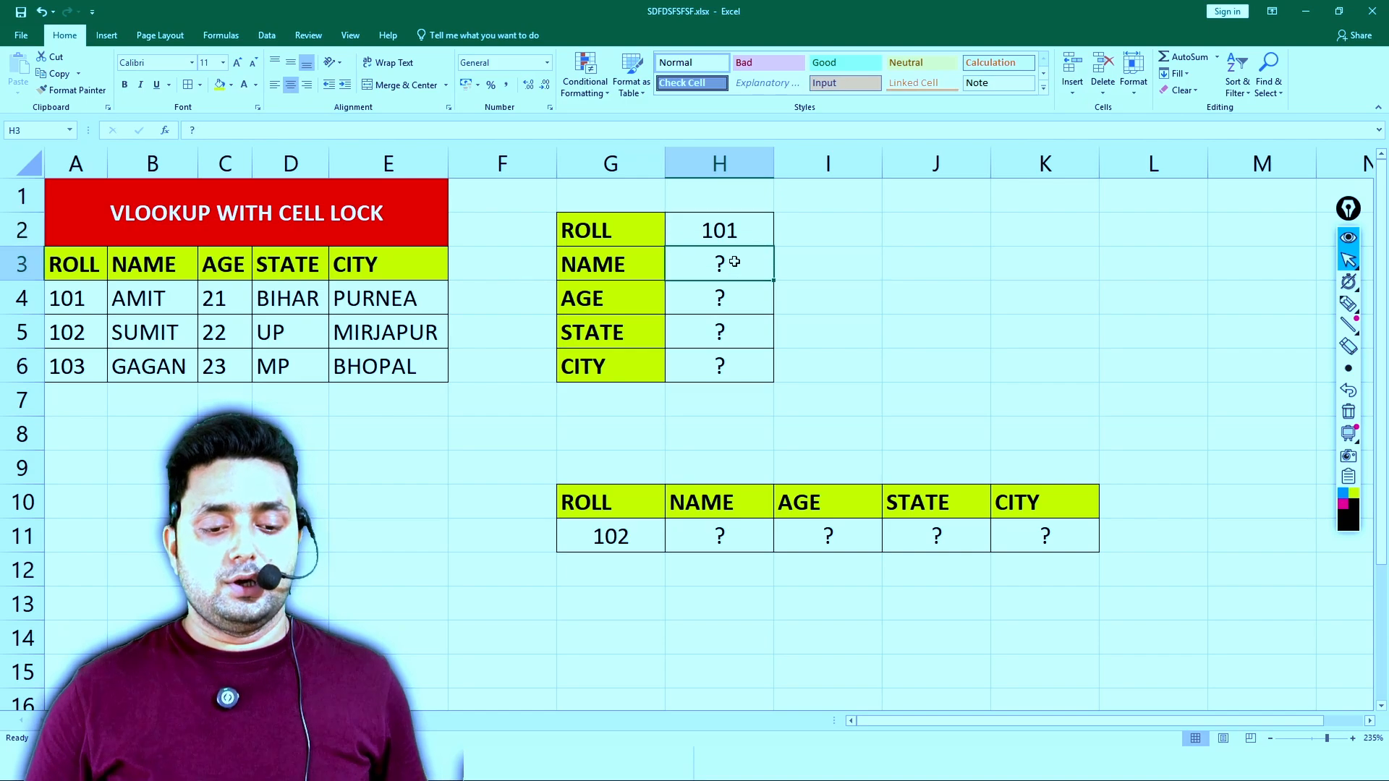
{"action": "type", "text": "=VLOO"}
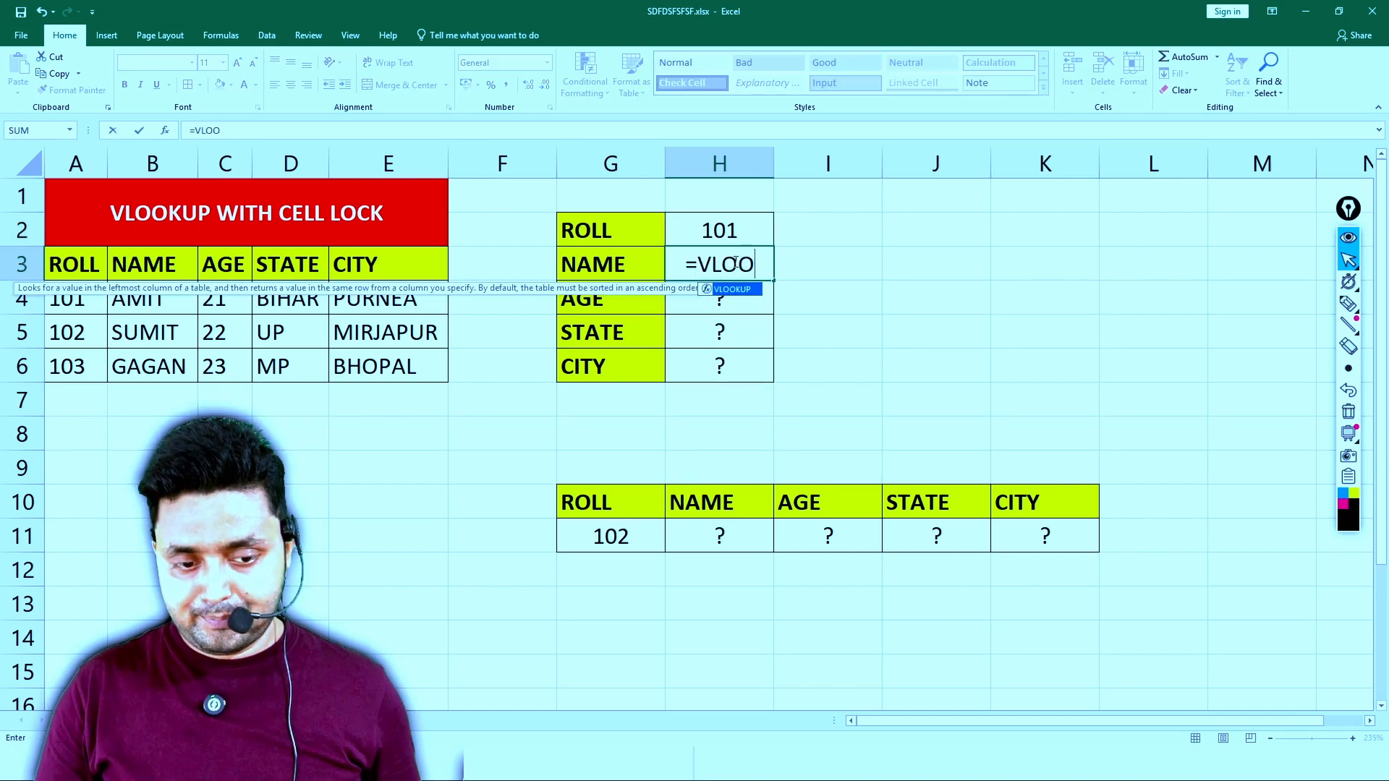
{"action": "key", "text": "Tab"}
{"action": "left_click", "coordinate": [720, 230]}
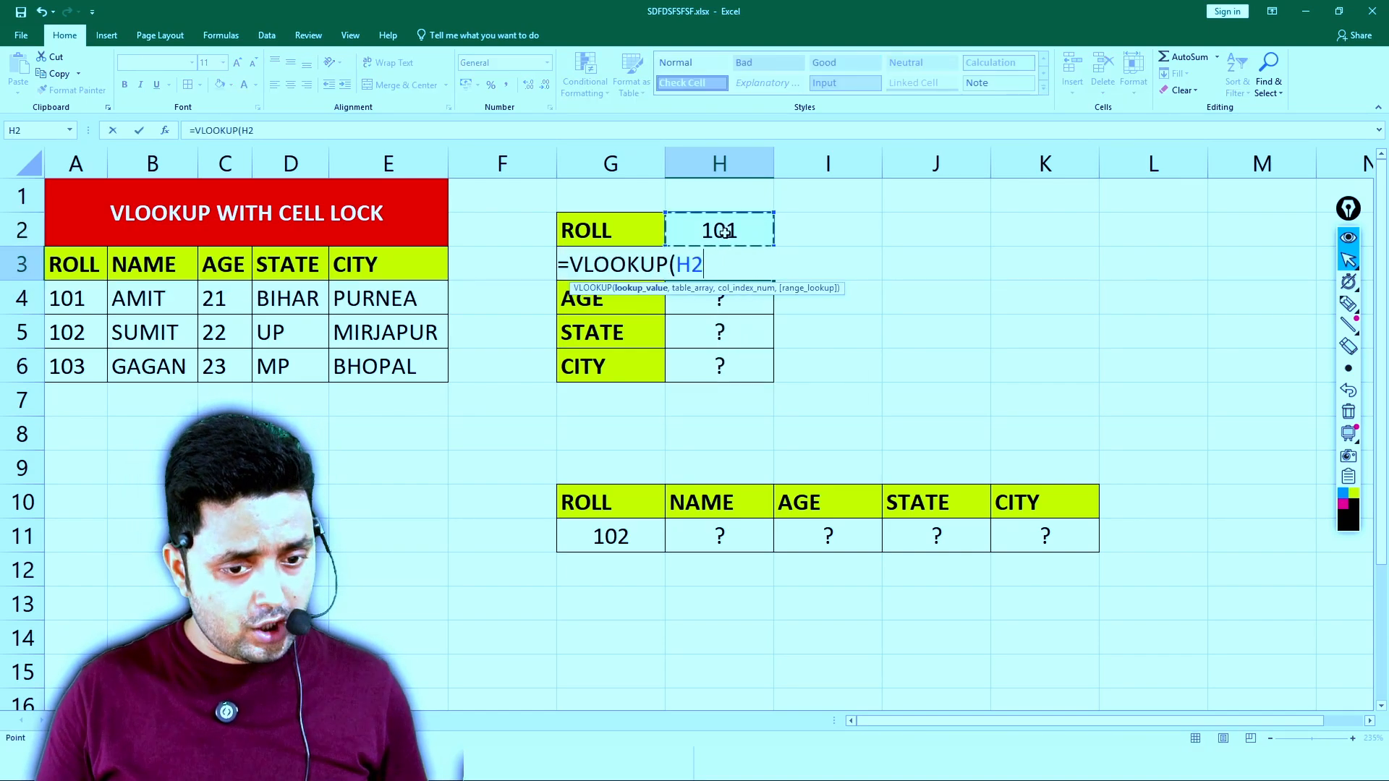
{"action": "type", "text": ","}
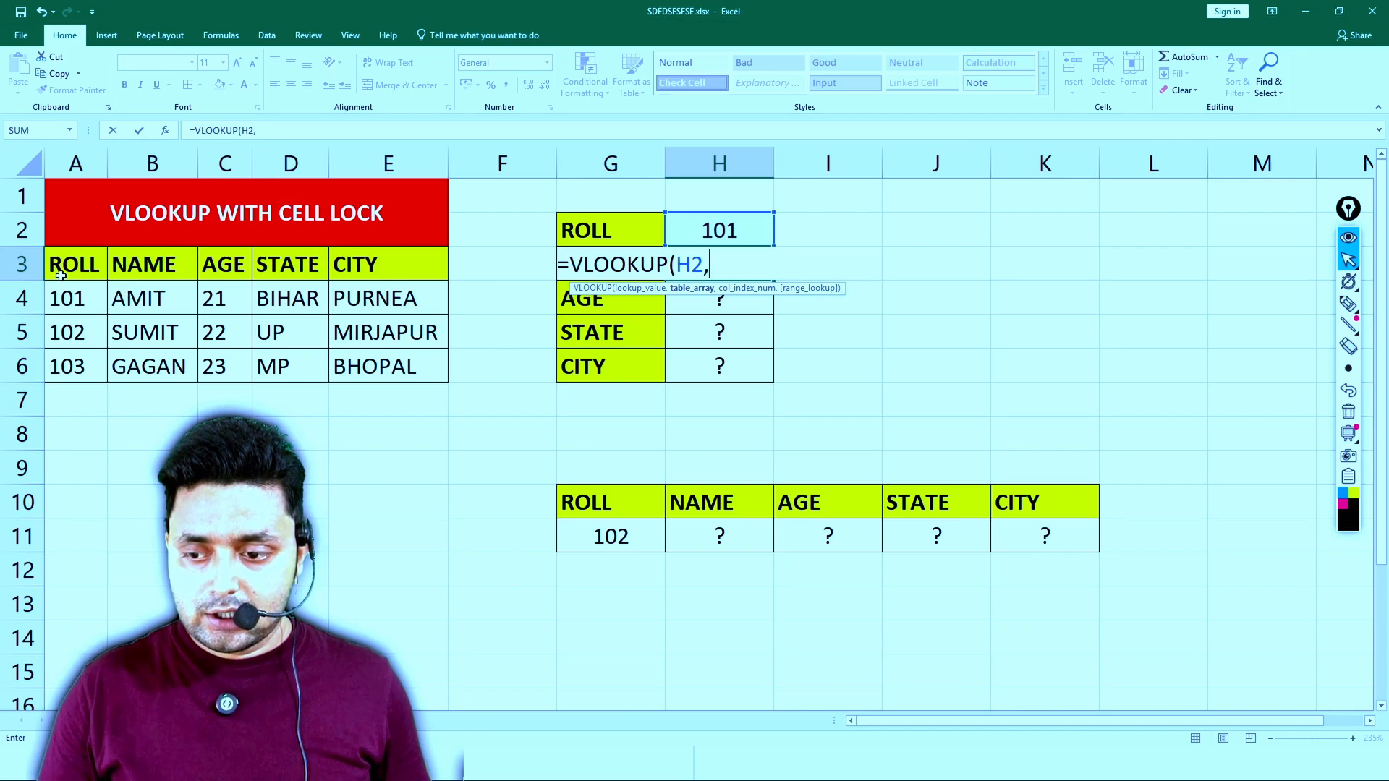
{"action": "left_click_drag", "start_coordinate": [60, 275], "coordinate": [353, 365]}
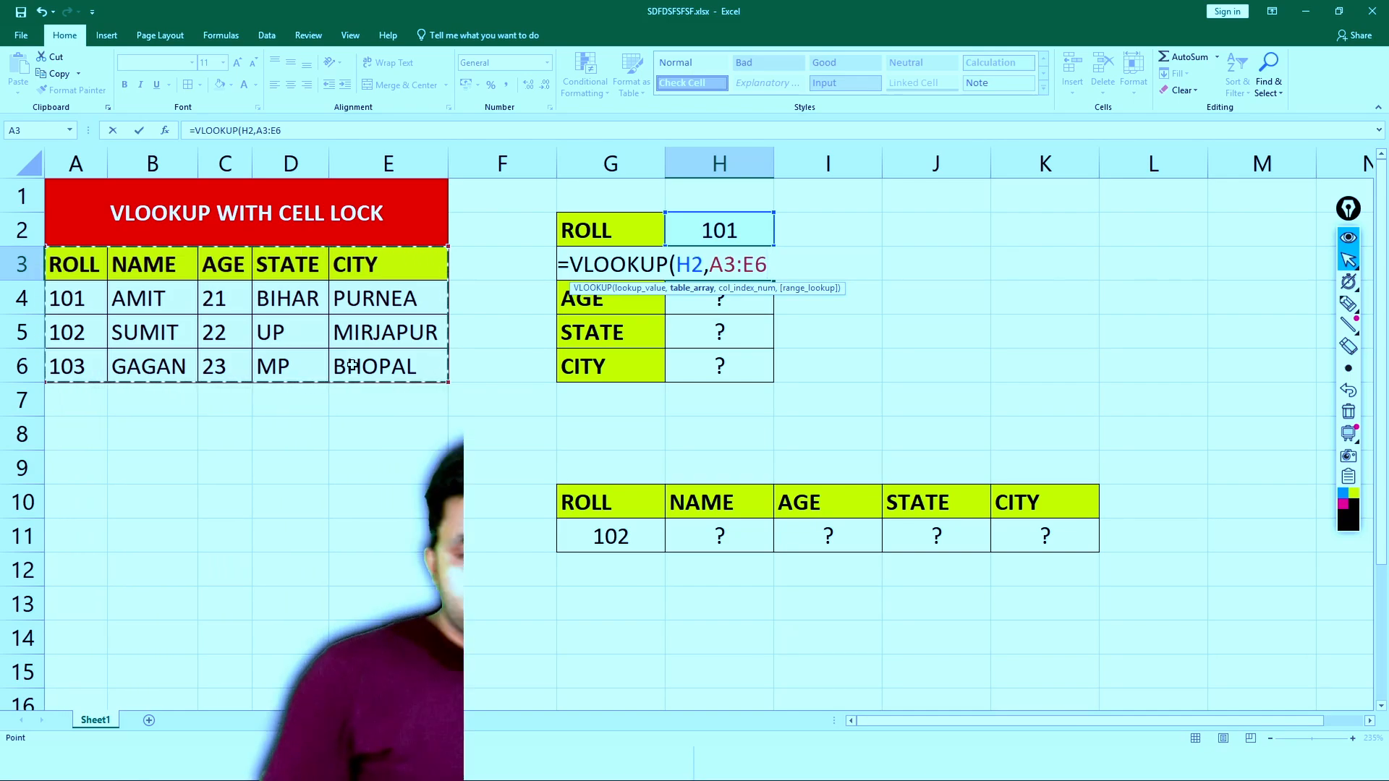
{"action": "type", "text": ","}
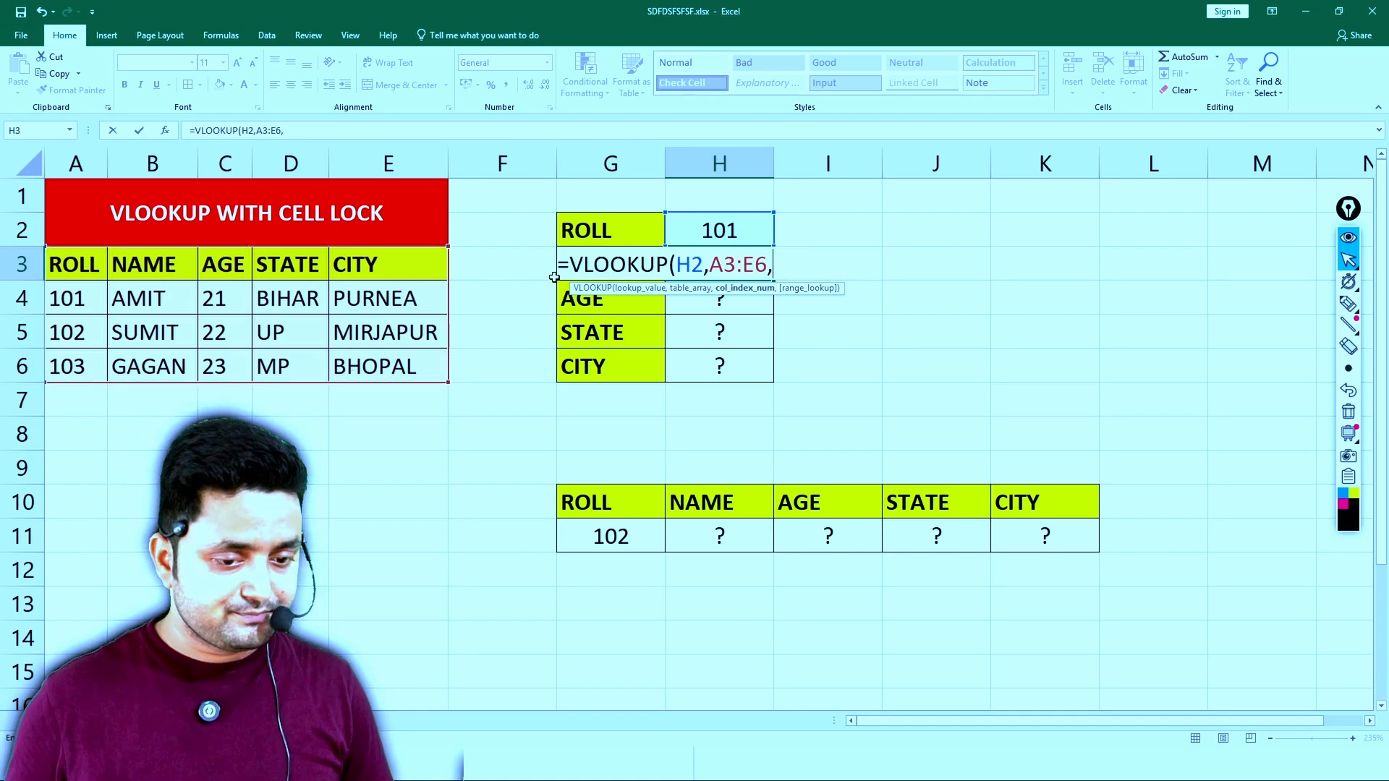
{"action": "type", "text": "2,"}
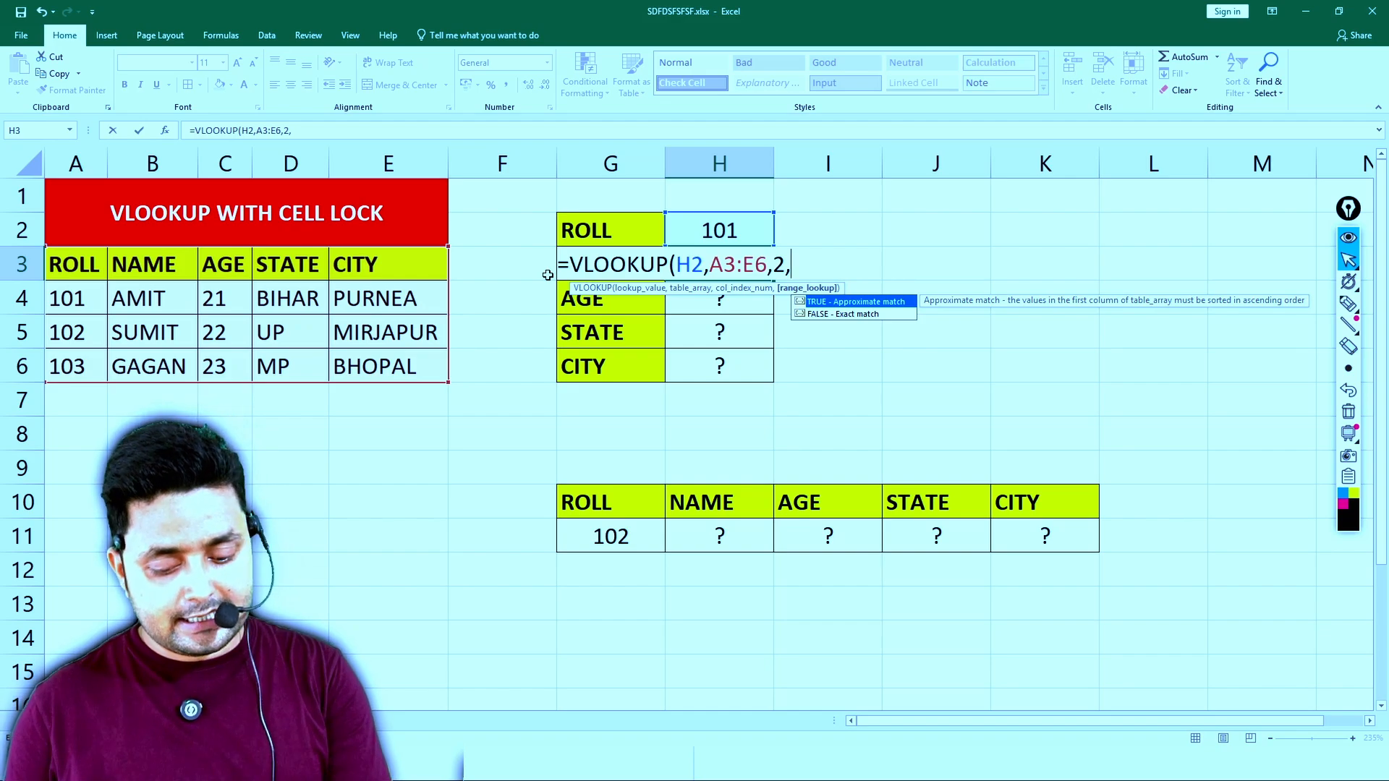
{"action": "type", "text": "0)"}
{"action": "key", "text": "Return"}
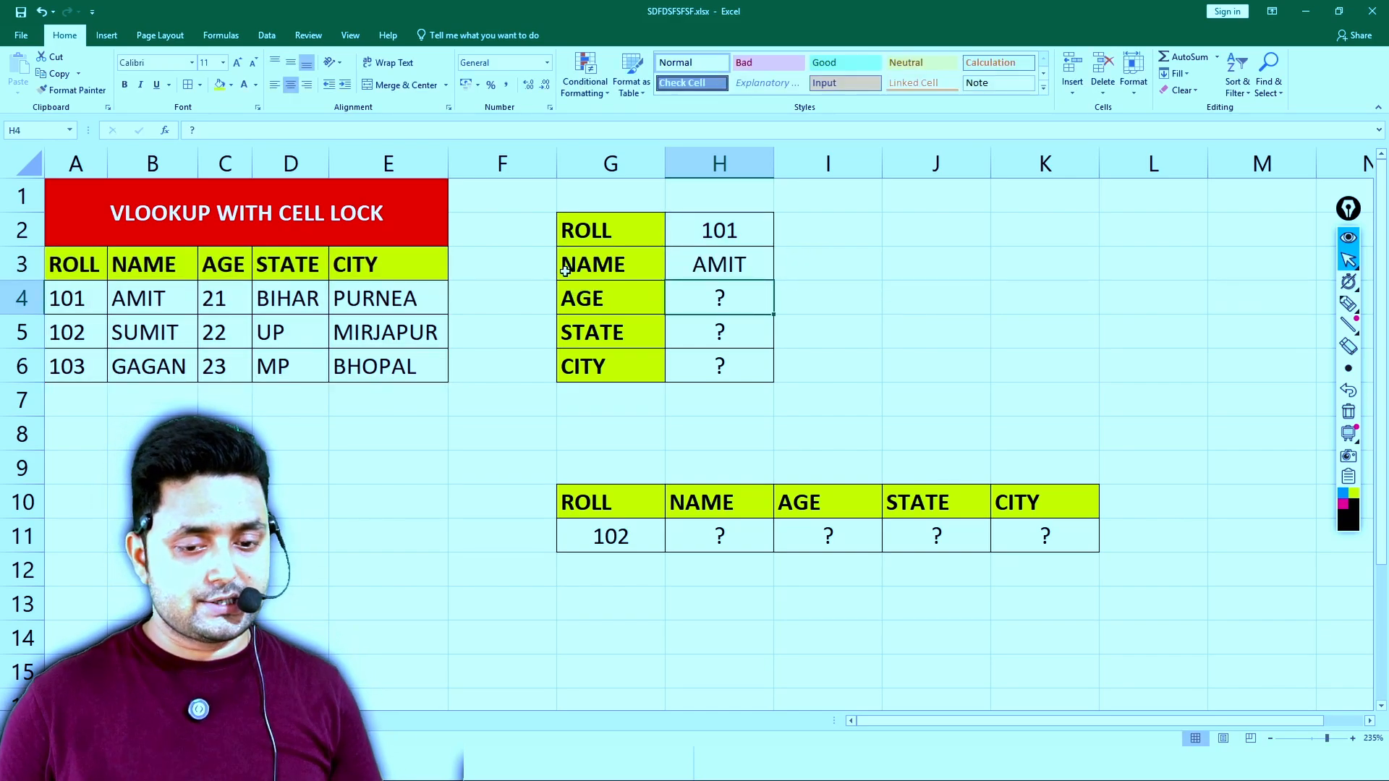
{"action": "left_click", "coordinate": [711, 265]}
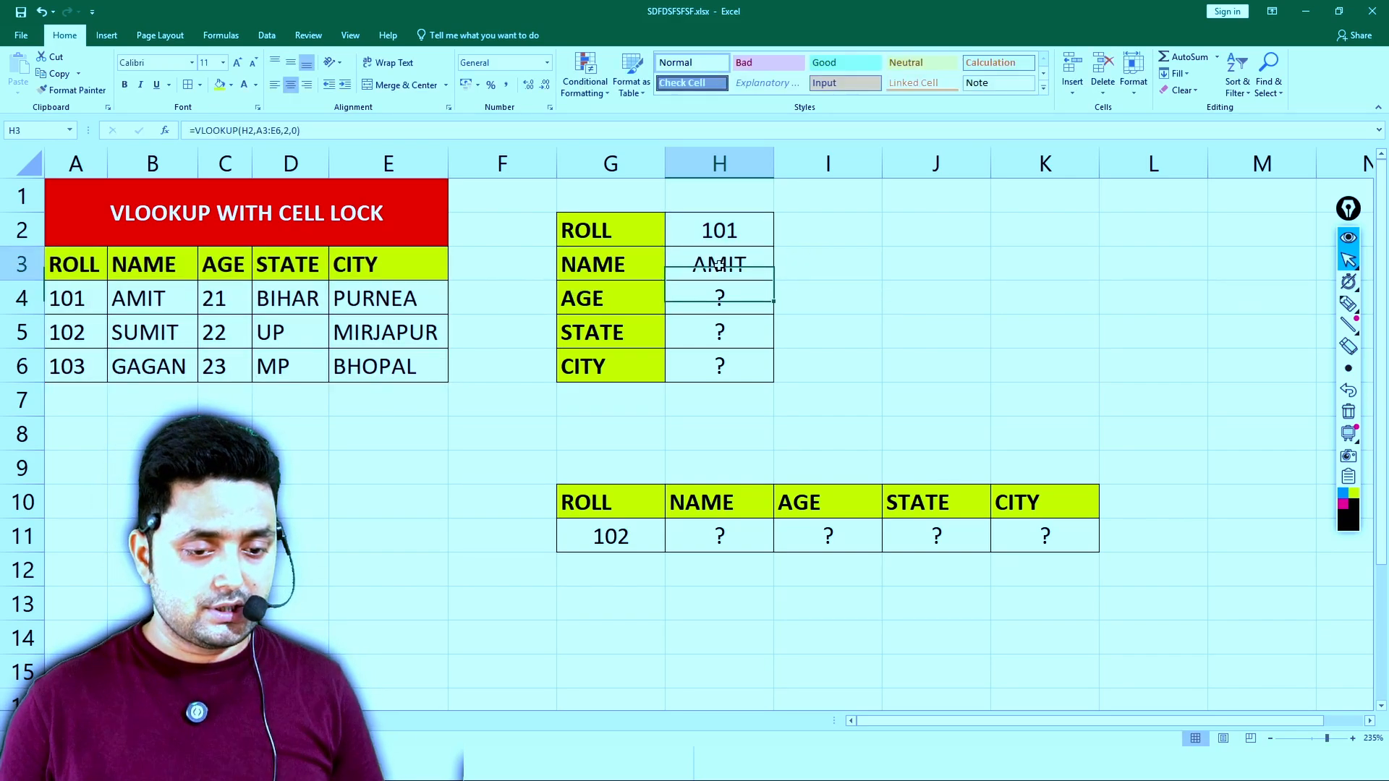
{"action": "left_click", "coordinate": [314, 131]}
{"action": "key", "text": "Return"}
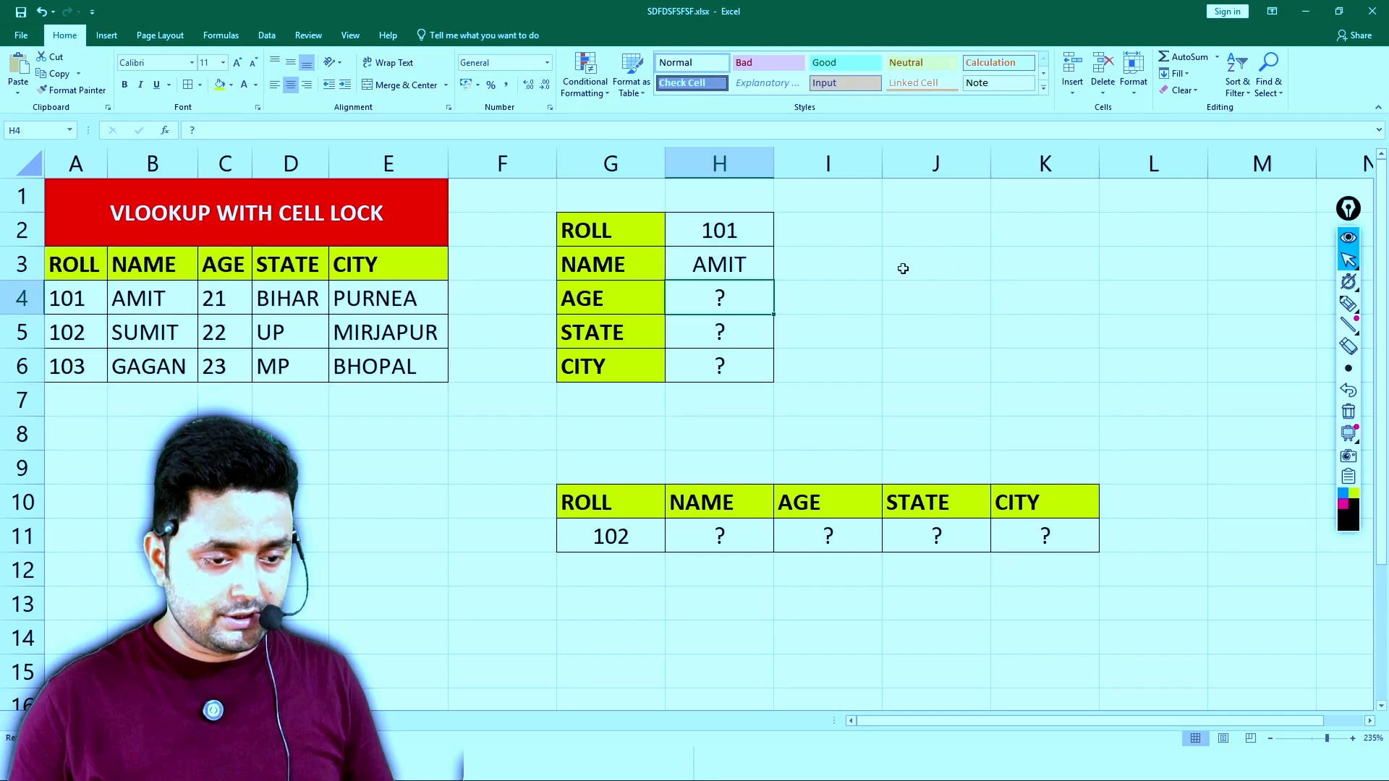
- Merge and centre J3:L3 and paste the formula text =VLOOKUP(H2,A3:E6,2,0) into it as a note
{"action": "left_click_drag", "start_coordinate": [903, 269], "coordinate": [1161, 271]}
{"action": "left_click", "coordinate": [400, 85]}
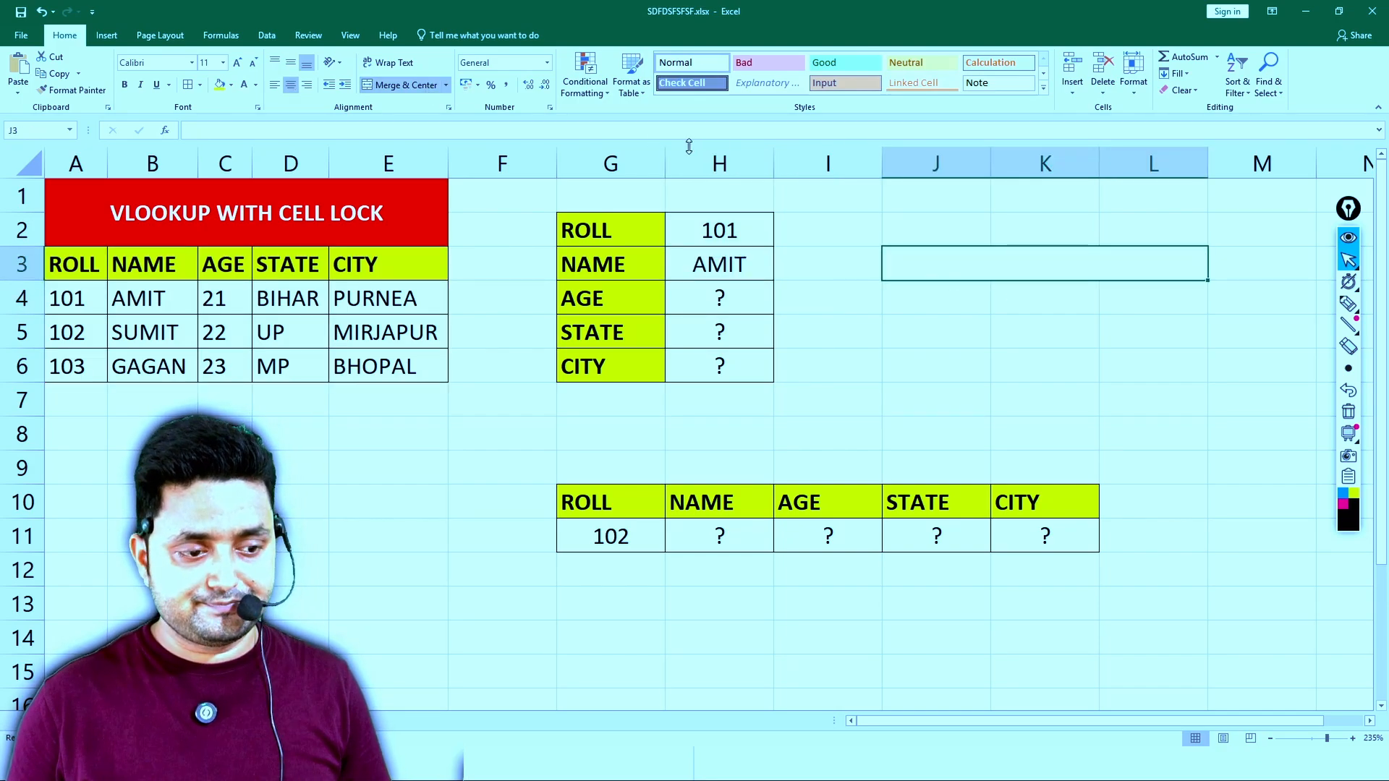
{"action": "key", "text": "ctrl+v"}
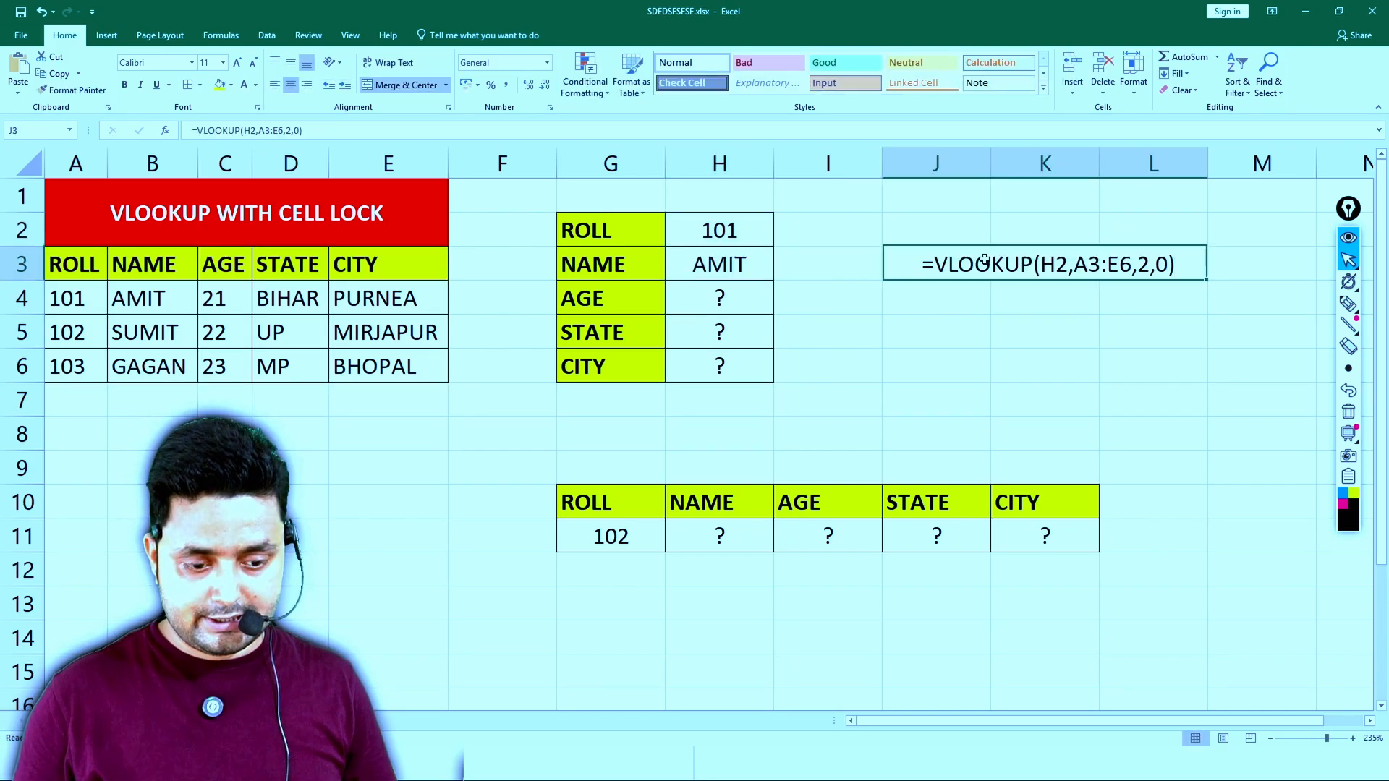
- Format the formula note in J3:L3 as bold white text on a red fill and enlarge its font
{"action": "key", "text": "ctrl+b"}
{"action": "left_click", "coordinate": [230, 85]}
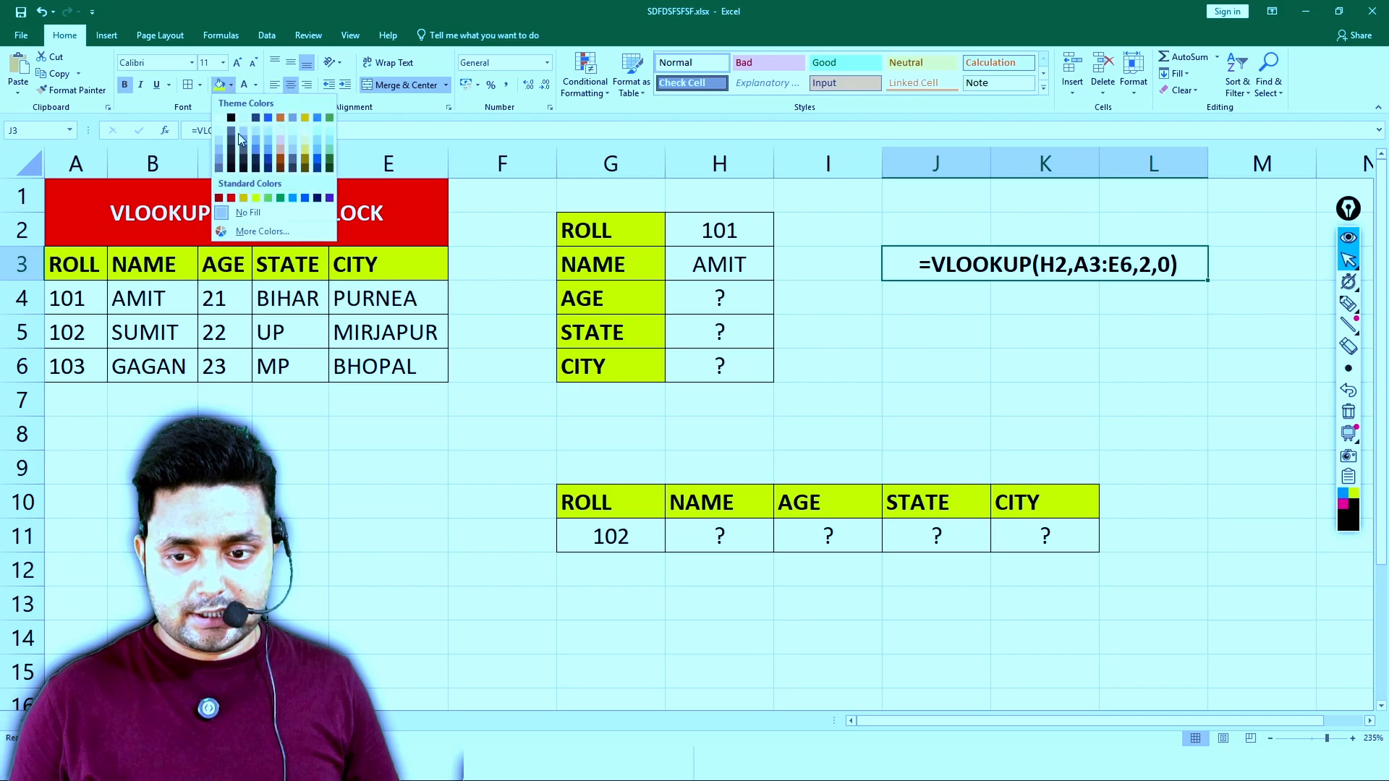
{"action": "left_click", "coordinate": [231, 197]}
{"action": "left_click", "coordinate": [244, 85]}
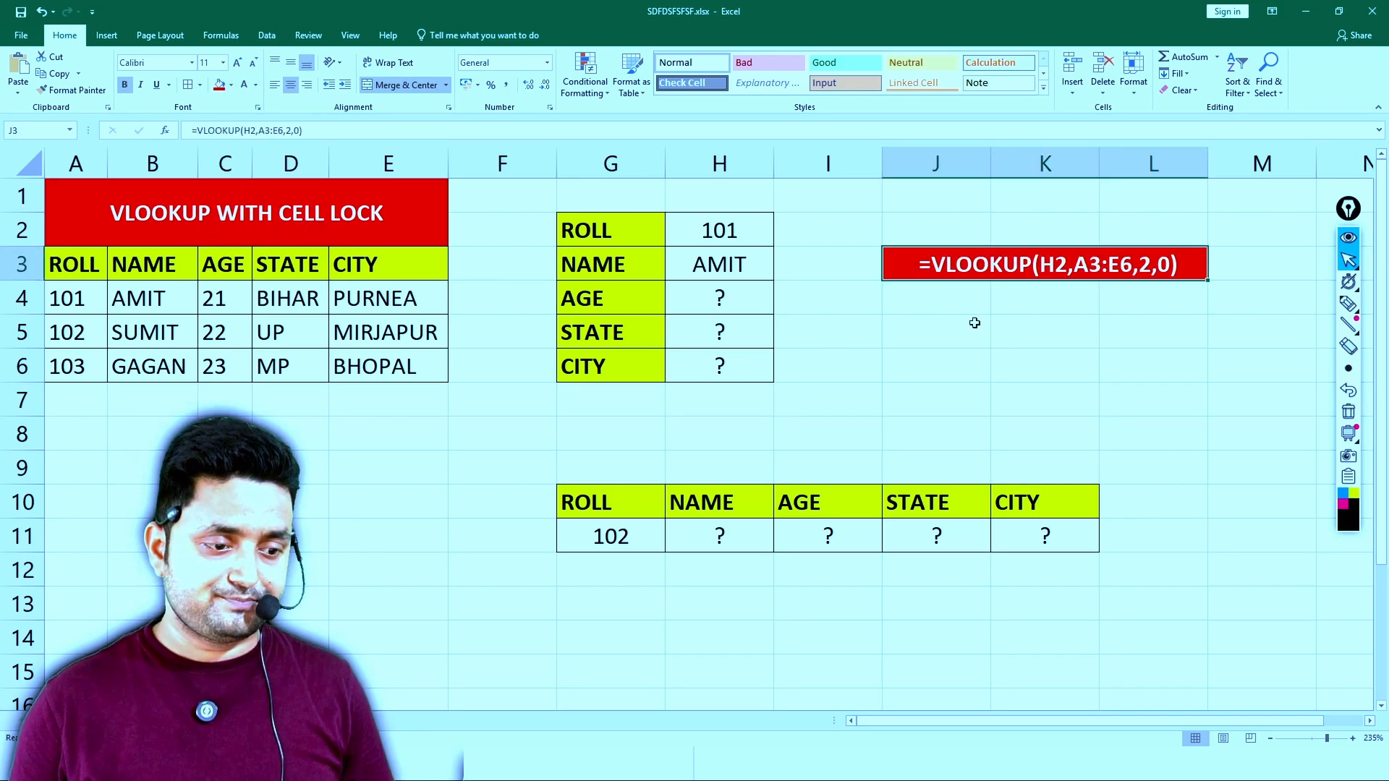
{"action": "left_click", "coordinate": [237, 64]}
{"action": "left_click", "coordinate": [237, 64]}
- Vertically centre the NAME result in H3 within its row
{"action": "left_click", "coordinate": [712, 282]}
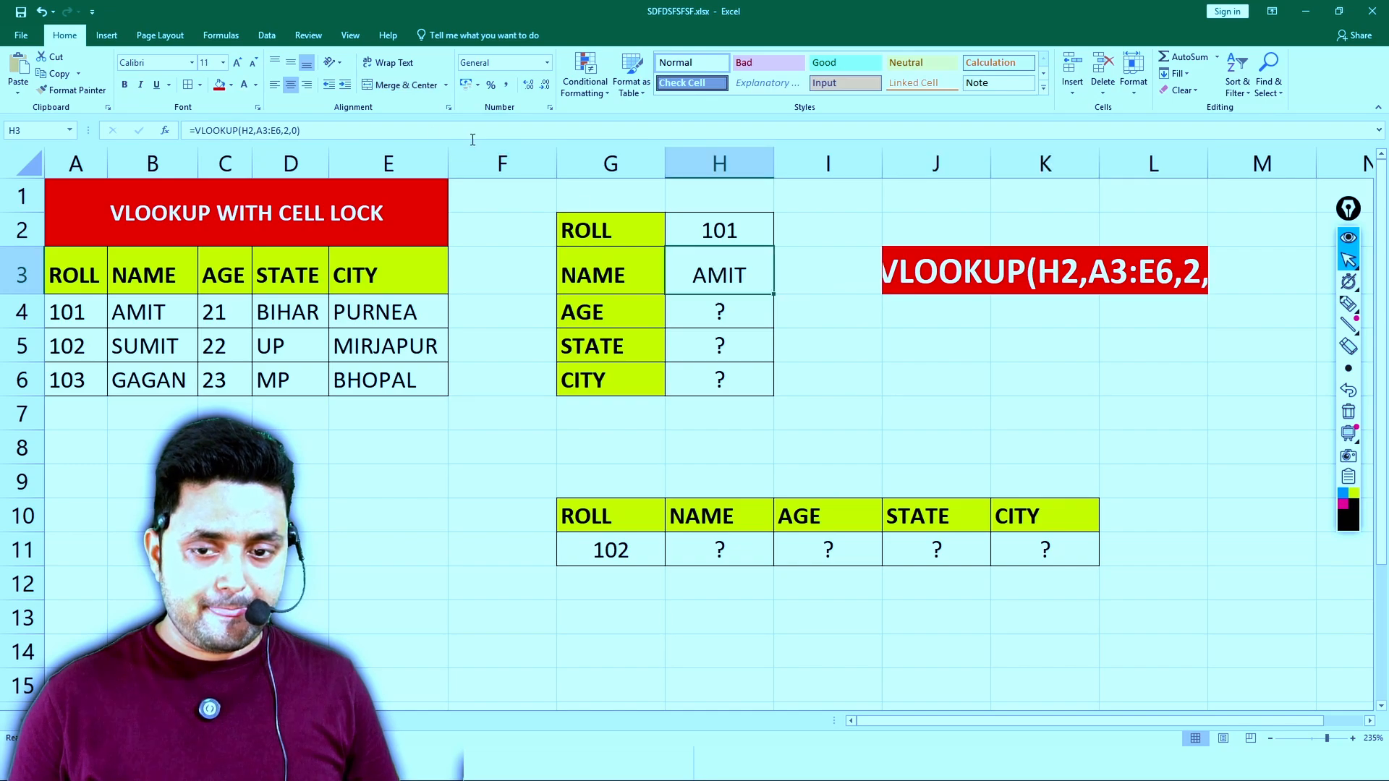
{"action": "left_click", "coordinate": [290, 62]}
{"action": "left_click", "coordinate": [805, 282]}
{"action": "left_click", "coordinate": [759, 274]}
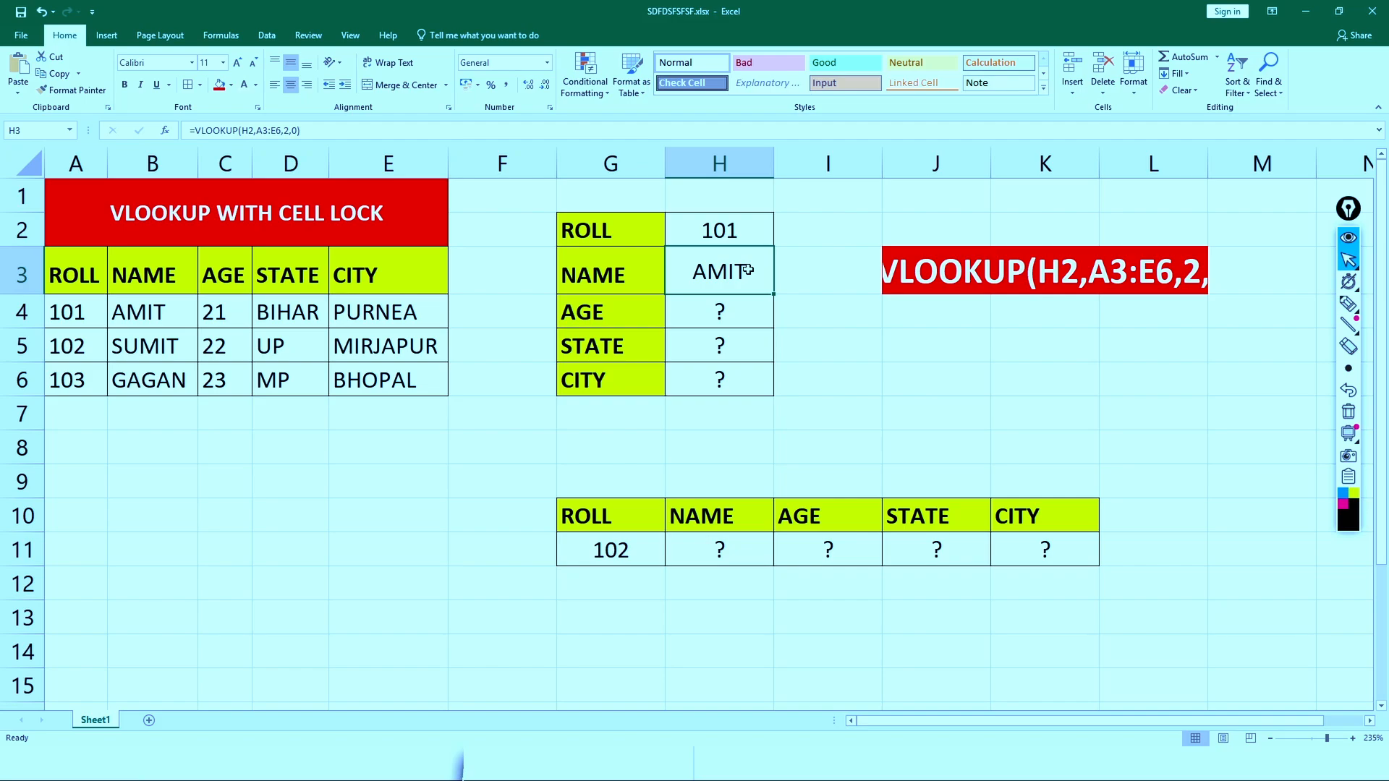
- Reduce the formula note's font size in J3:L3 to 12 so the whole formula fits
{"action": "left_click", "coordinate": [967, 276]}
{"action": "left_click", "coordinate": [253, 62]}
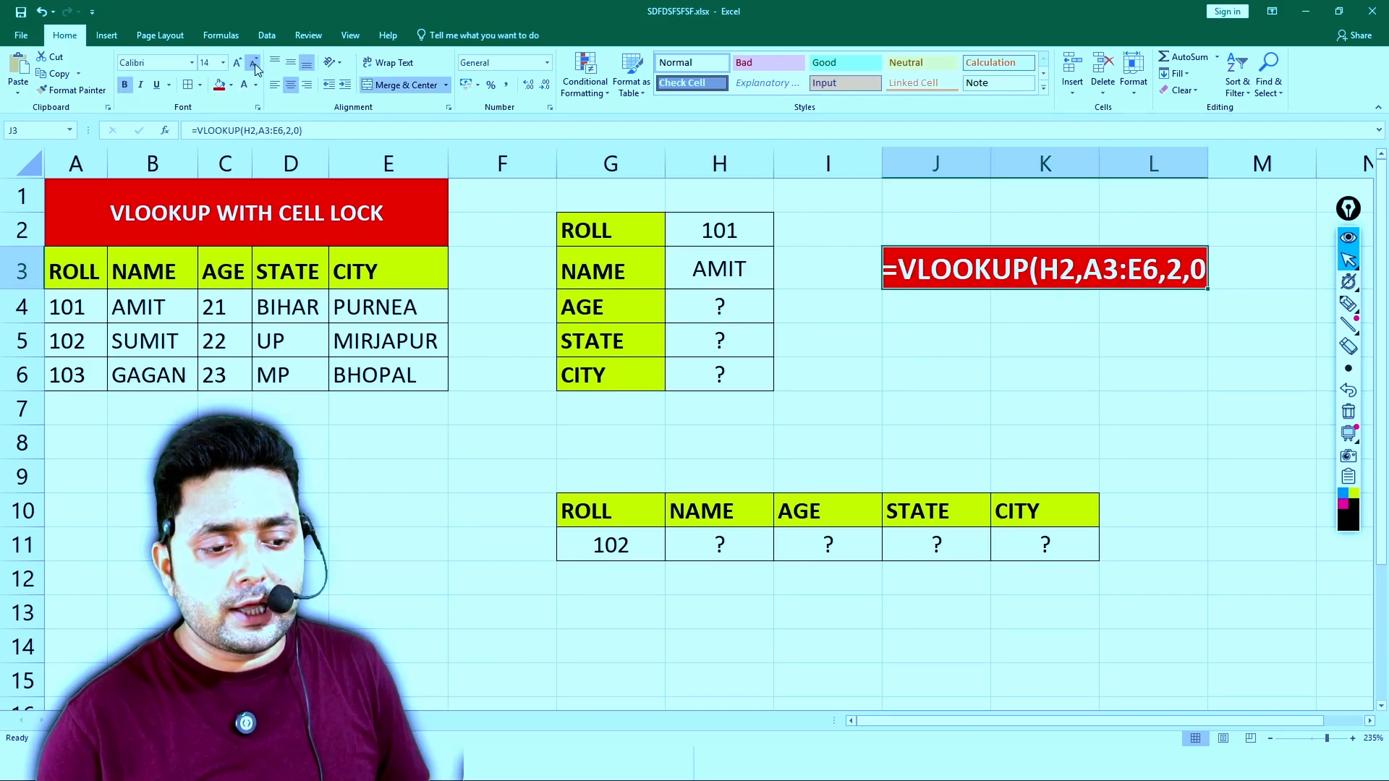
{"action": "left_click", "coordinate": [253, 63]}
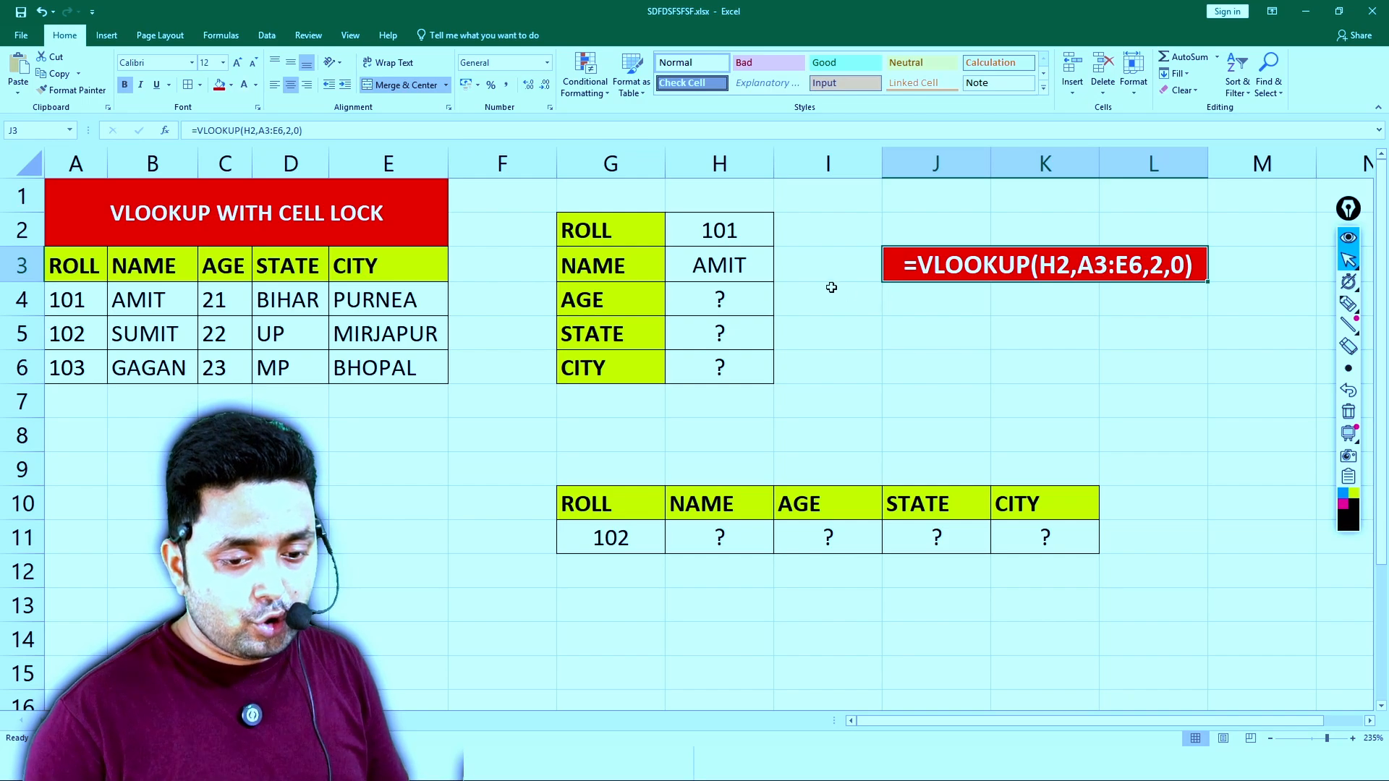
- Fill the NAME lookup formula from H3 down through H6, and inspect the copied formula in H4
{"action": "left_click", "coordinate": [756, 266]}
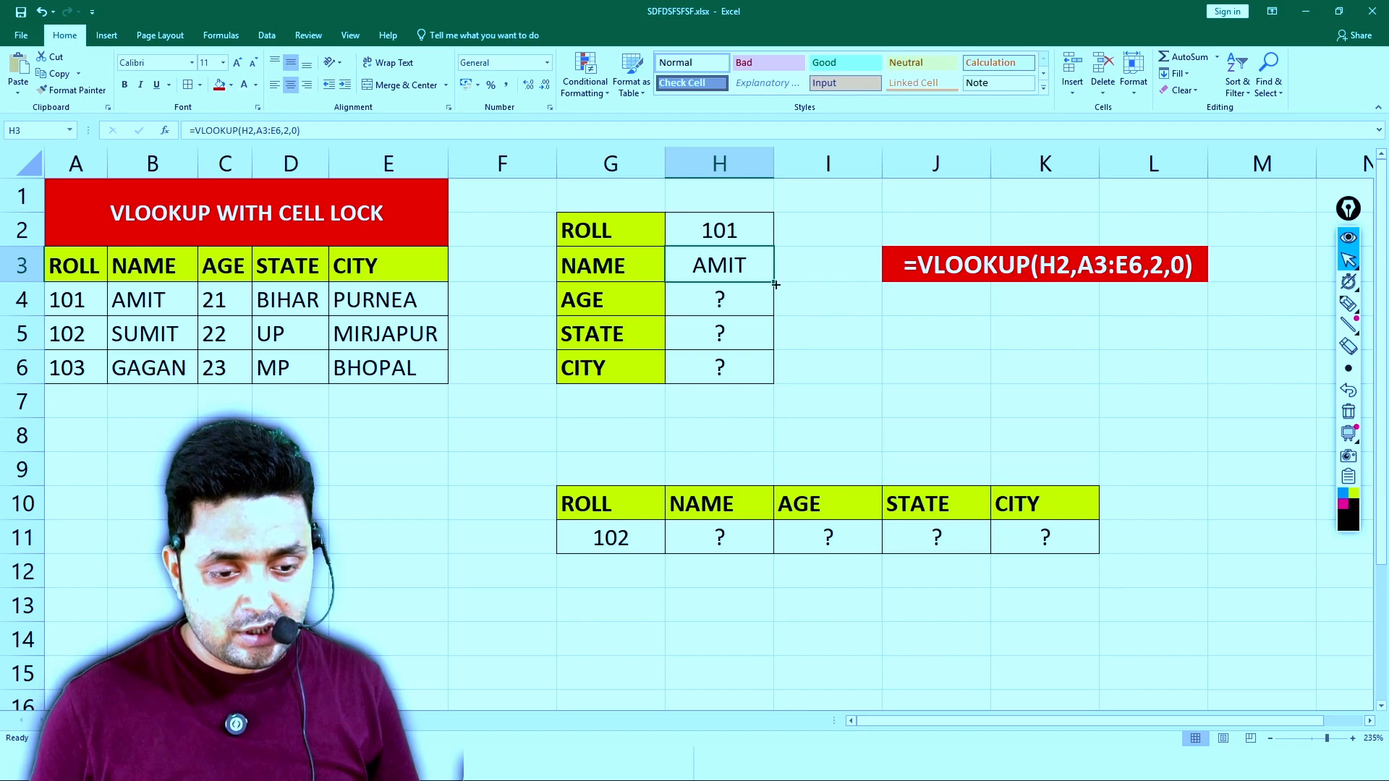
{"action": "left_click_drag", "start_coordinate": [774, 284], "coordinate": [769, 376]}
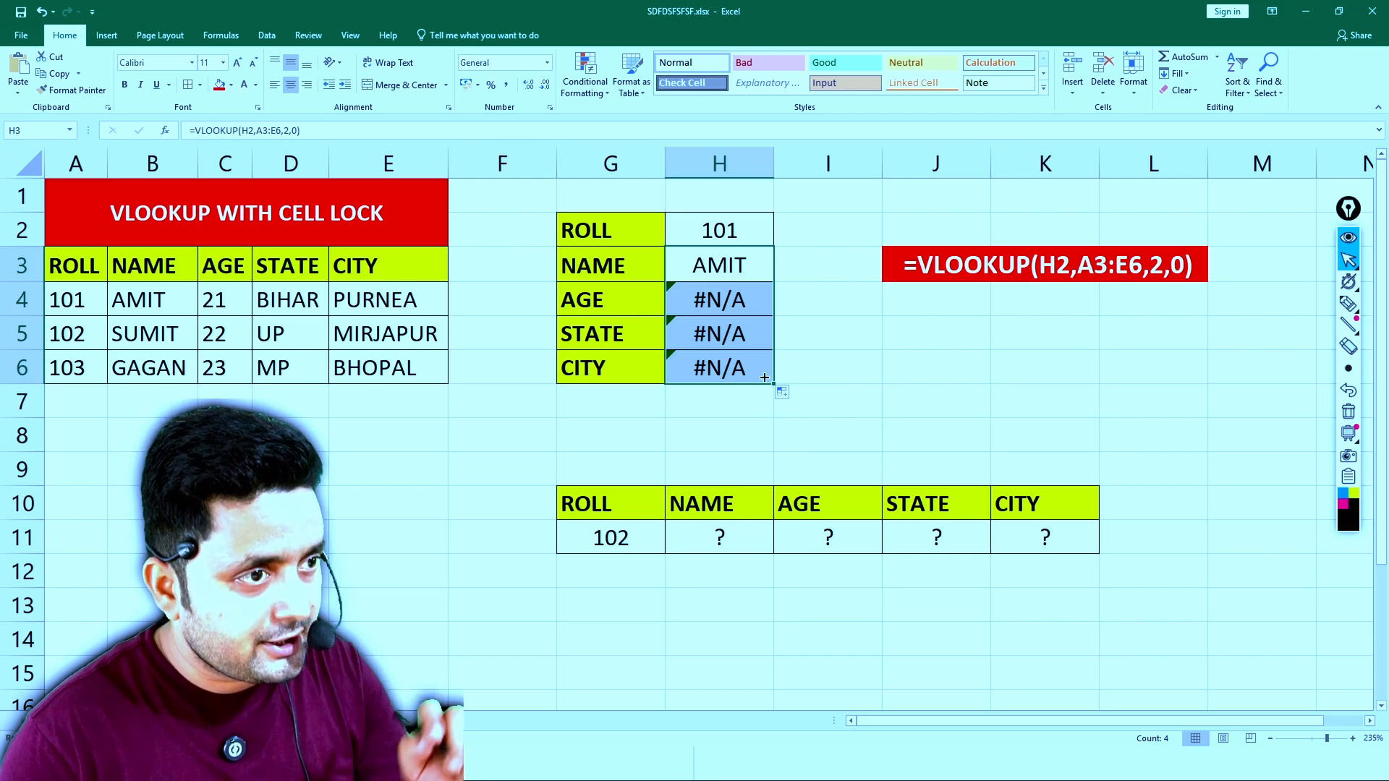
{"action": "left_click", "coordinate": [808, 326]}
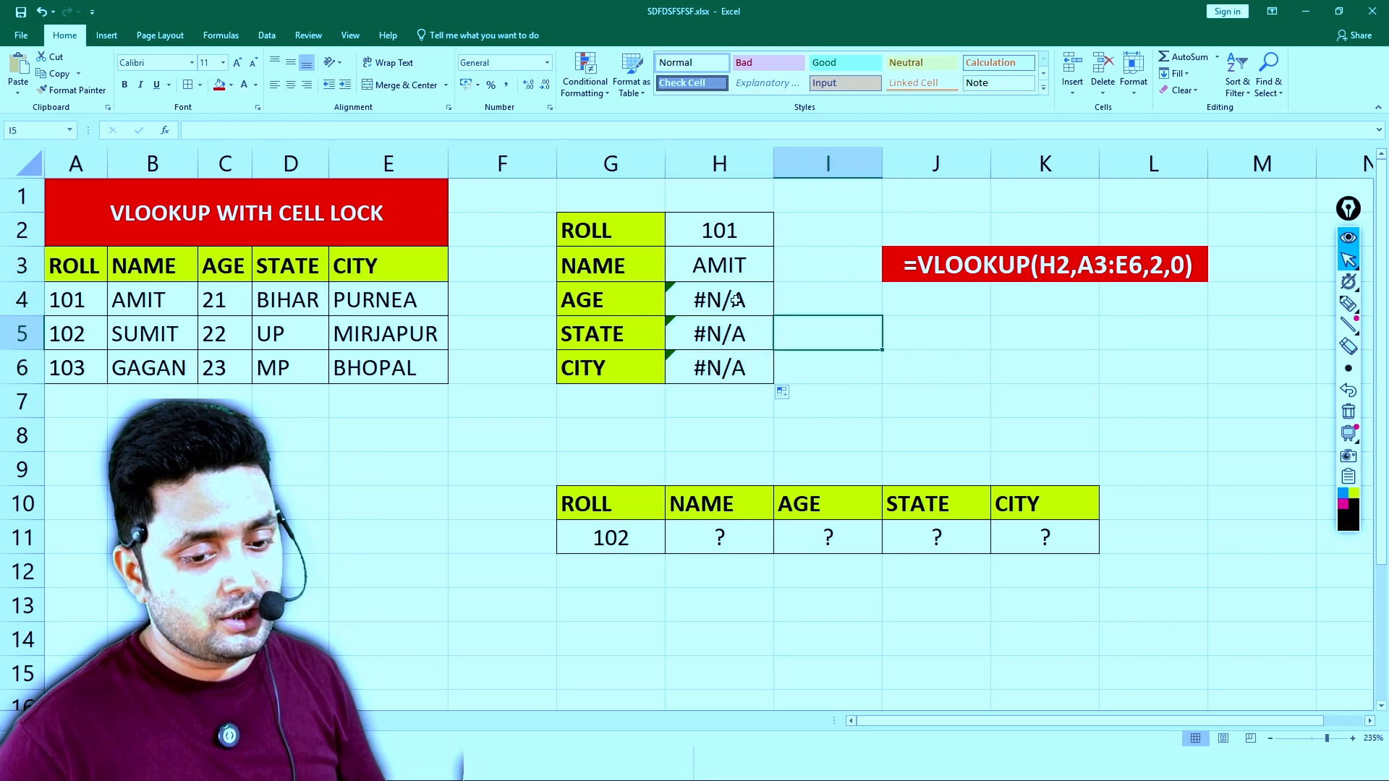
{"action": "left_click", "coordinate": [737, 300]}
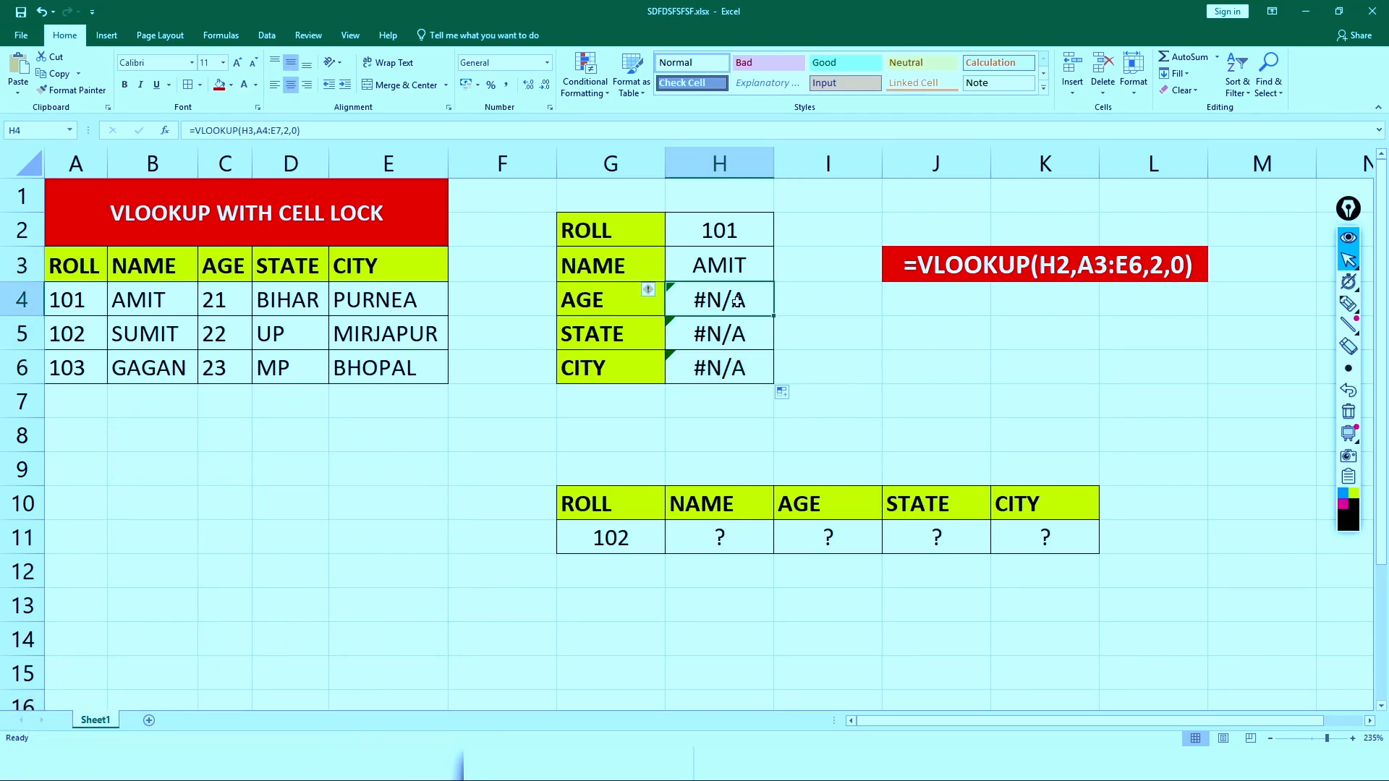
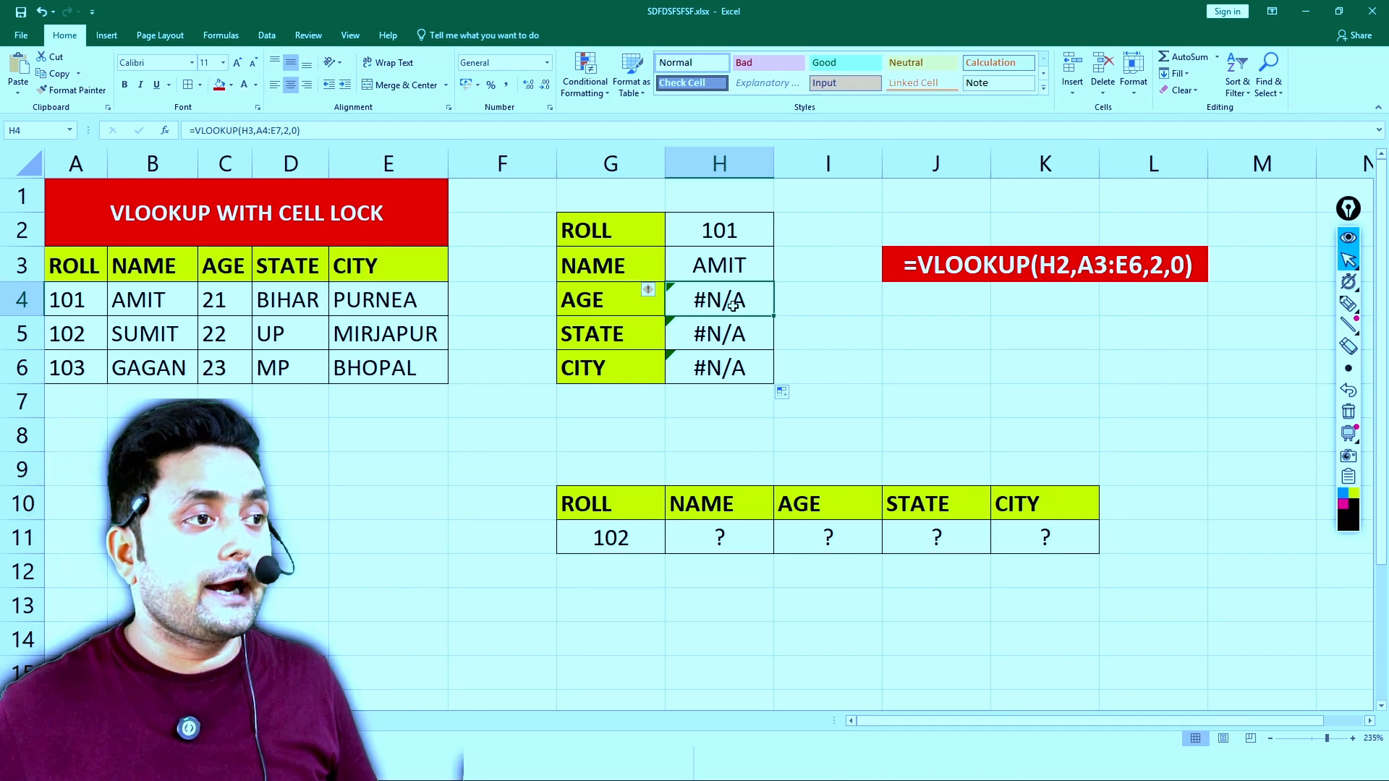
- Toggle the worksheet's Show Formulas display on and off to demonstrate the difference between formulas and results
{"action": "left_click", "coordinate": [230, 38]}
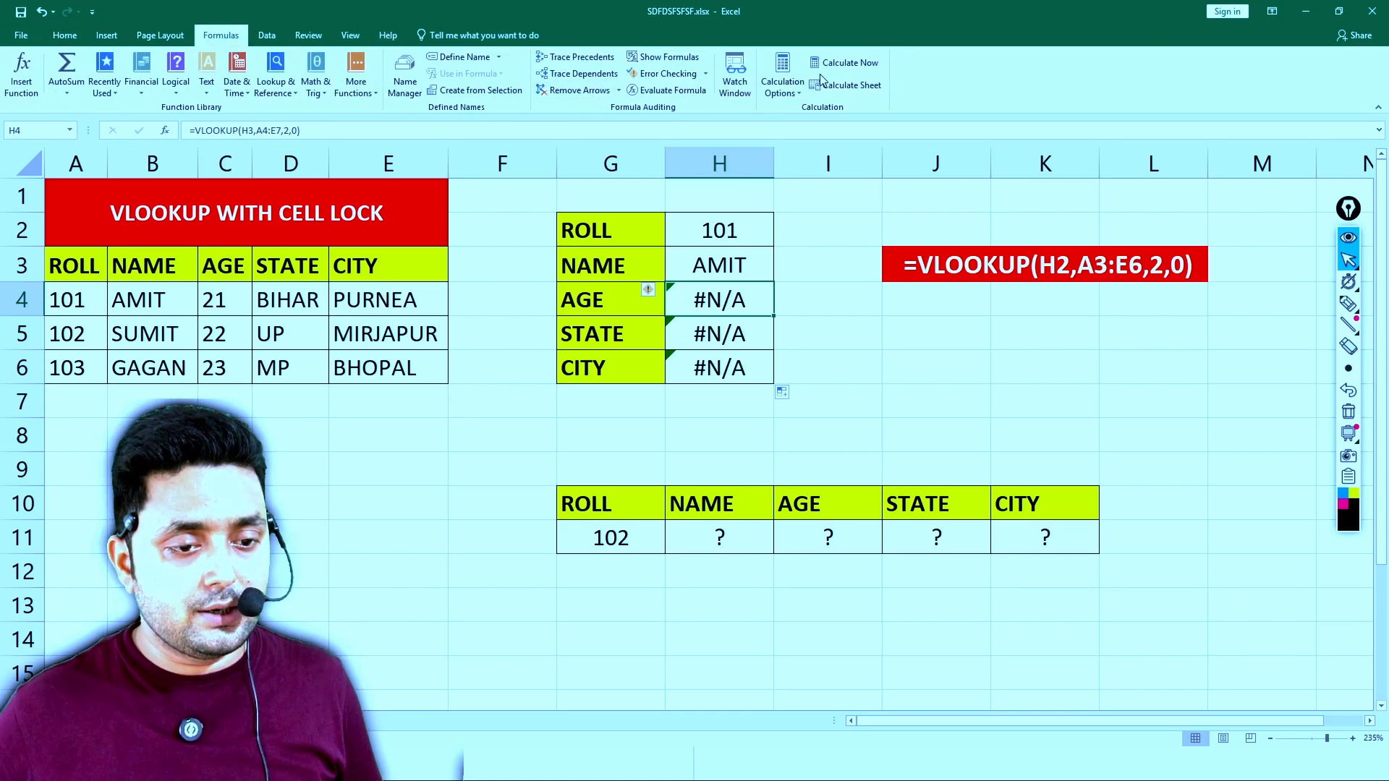
{"action": "left_click", "coordinate": [679, 62]}
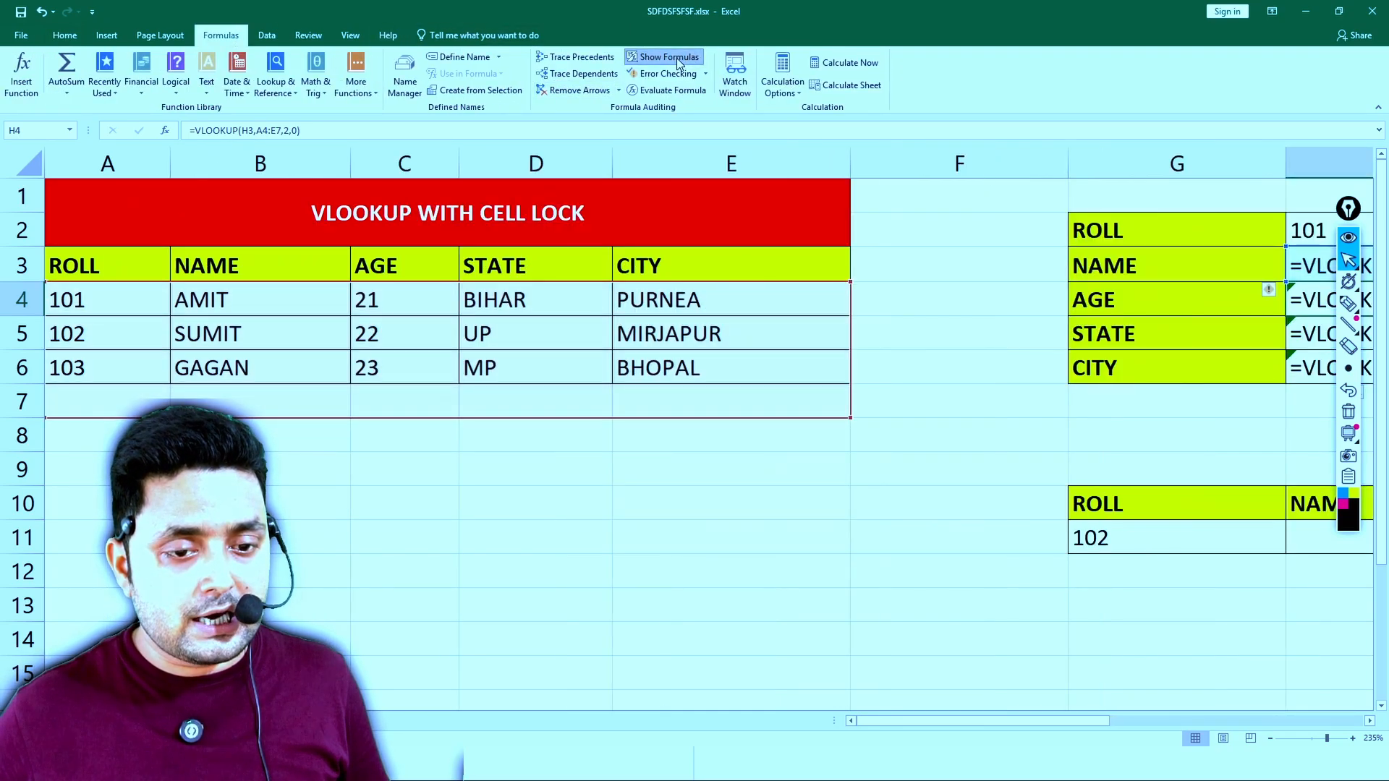
{"action": "left_click", "coordinate": [679, 62]}
{"action": "left_click", "coordinate": [678, 62]}
{"action": "left_click", "coordinate": [678, 62]}
{"action": "left_click", "coordinate": [679, 62]}
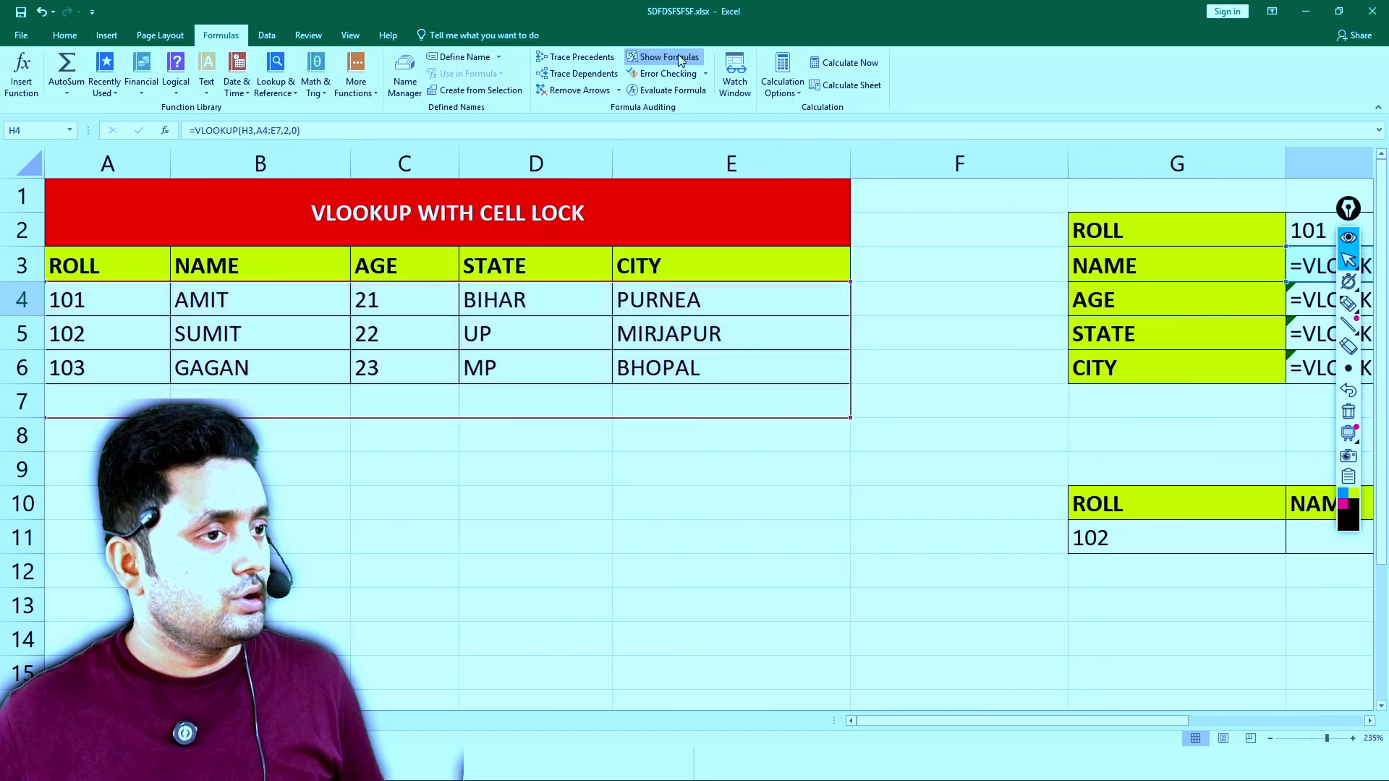
{"action": "left_click", "coordinate": [673, 59]}
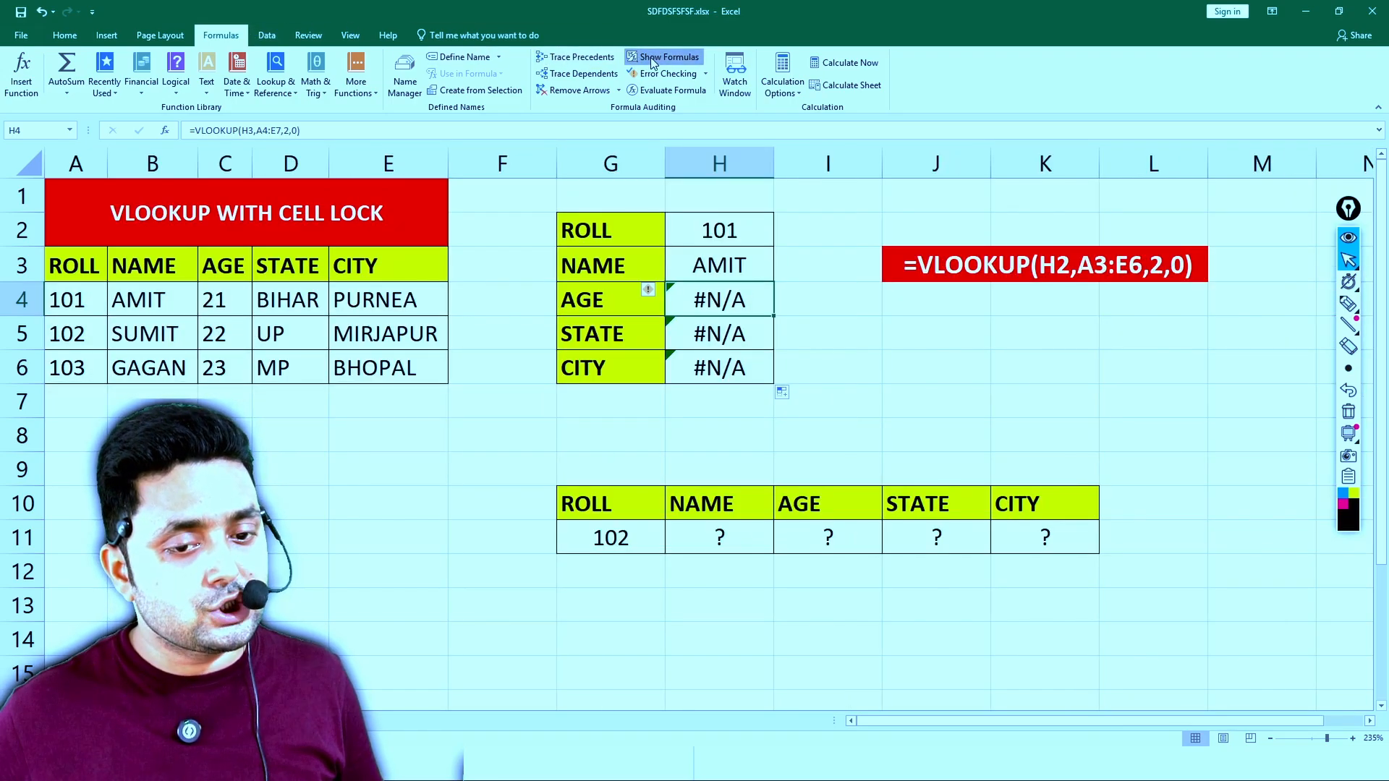
{"action": "left_click", "coordinate": [658, 61]}
{"action": "left_click", "coordinate": [658, 61]}
{"action": "left_click", "coordinate": [658, 61]}
{"action": "left_click", "coordinate": [658, 60]}
{"action": "left_click", "coordinate": [658, 61]}
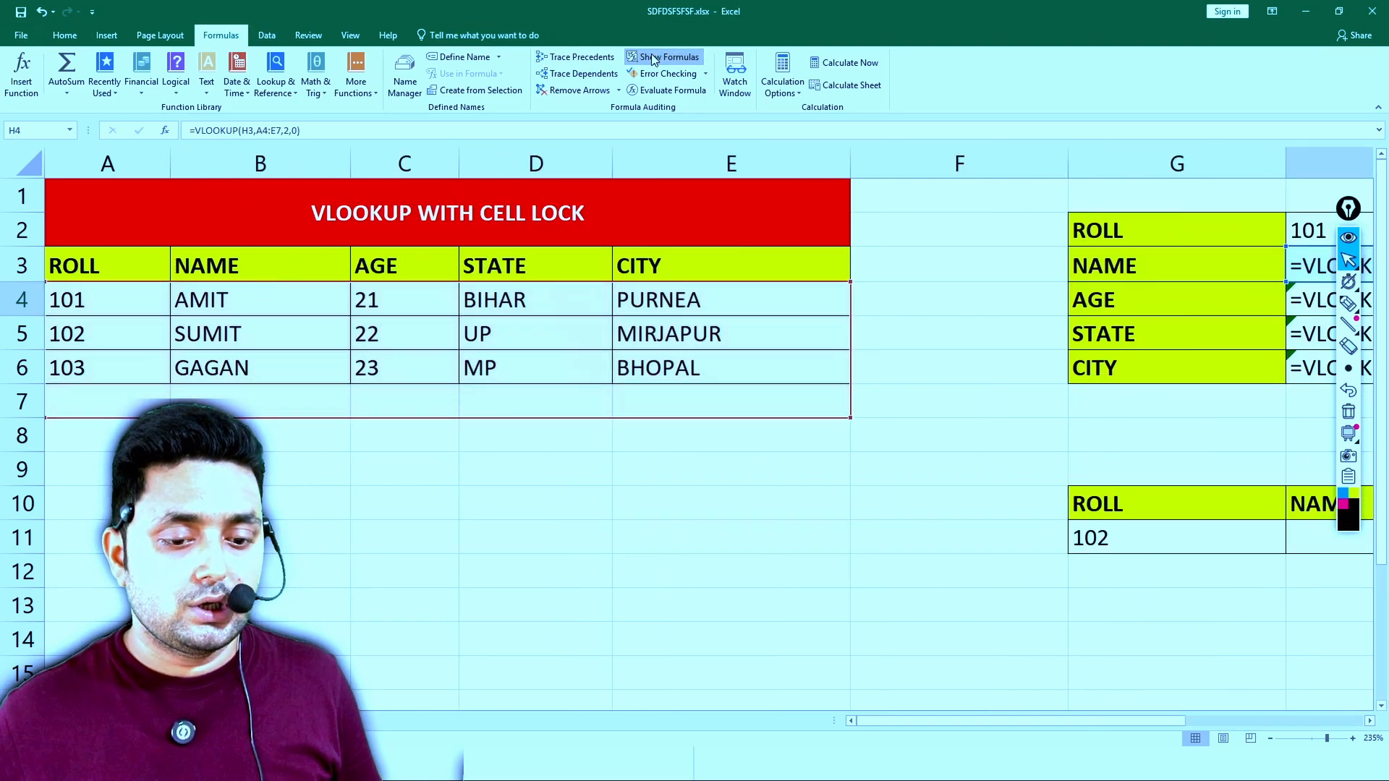
{"action": "left_click", "coordinate": [659, 61]}
{"action": "left_click", "coordinate": [65, 35]}
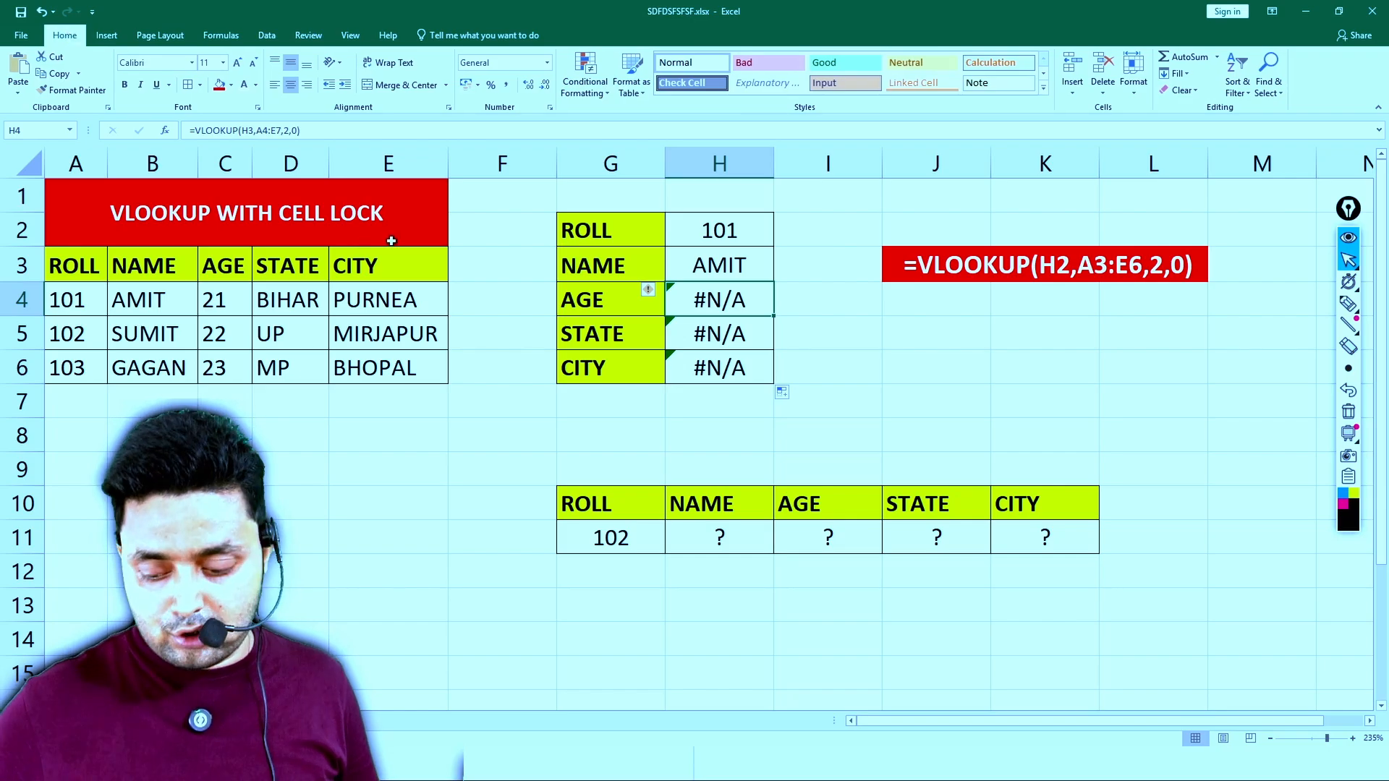
- Display the formulas instead of their results throughout the worksheet
{"action": "key", "text": "ctrl+grave"}
{"action": "key", "text": "ctrl+grave"}
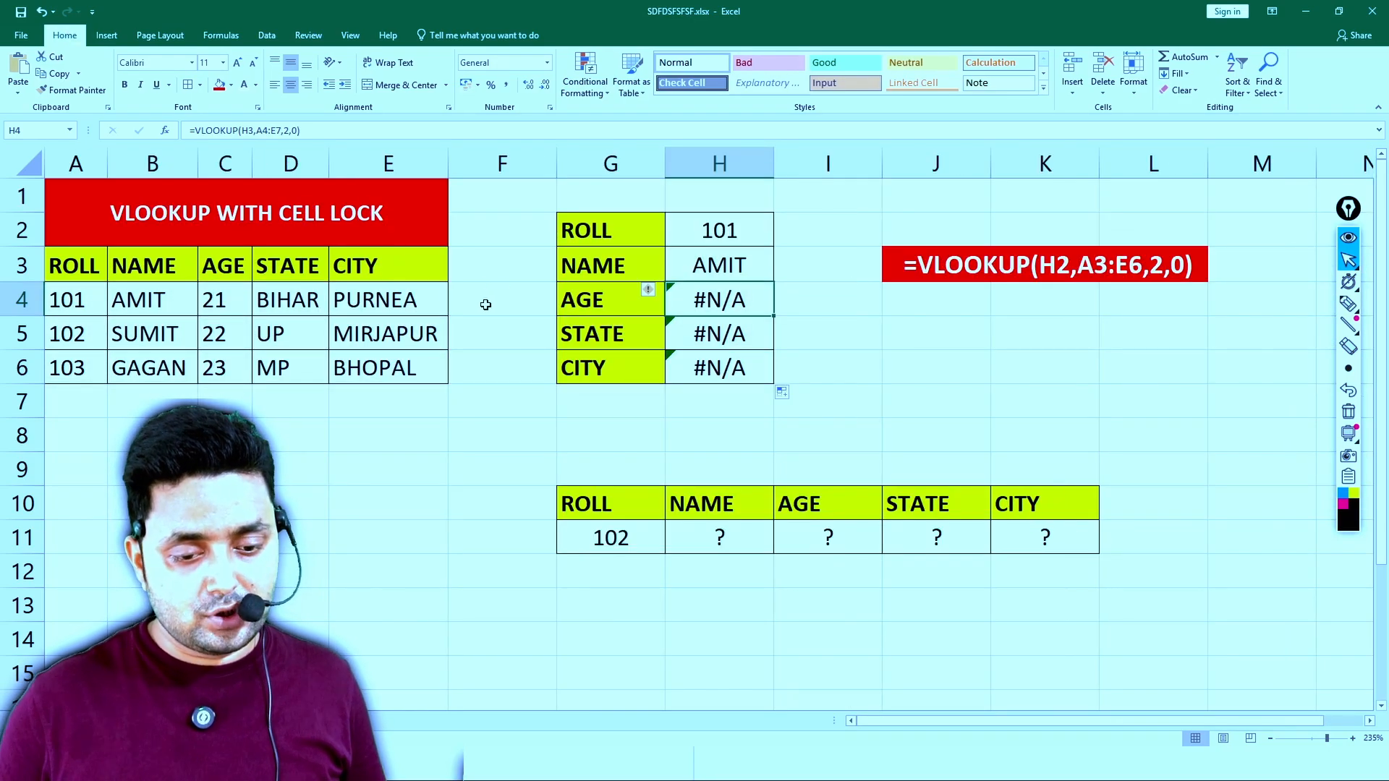
{"action": "key", "text": "ctrl+grave"}
- AutoFit the column widths of the whole worksheet so the displayed formulas fit their cells
{"action": "left_click", "coordinate": [449, 431]}
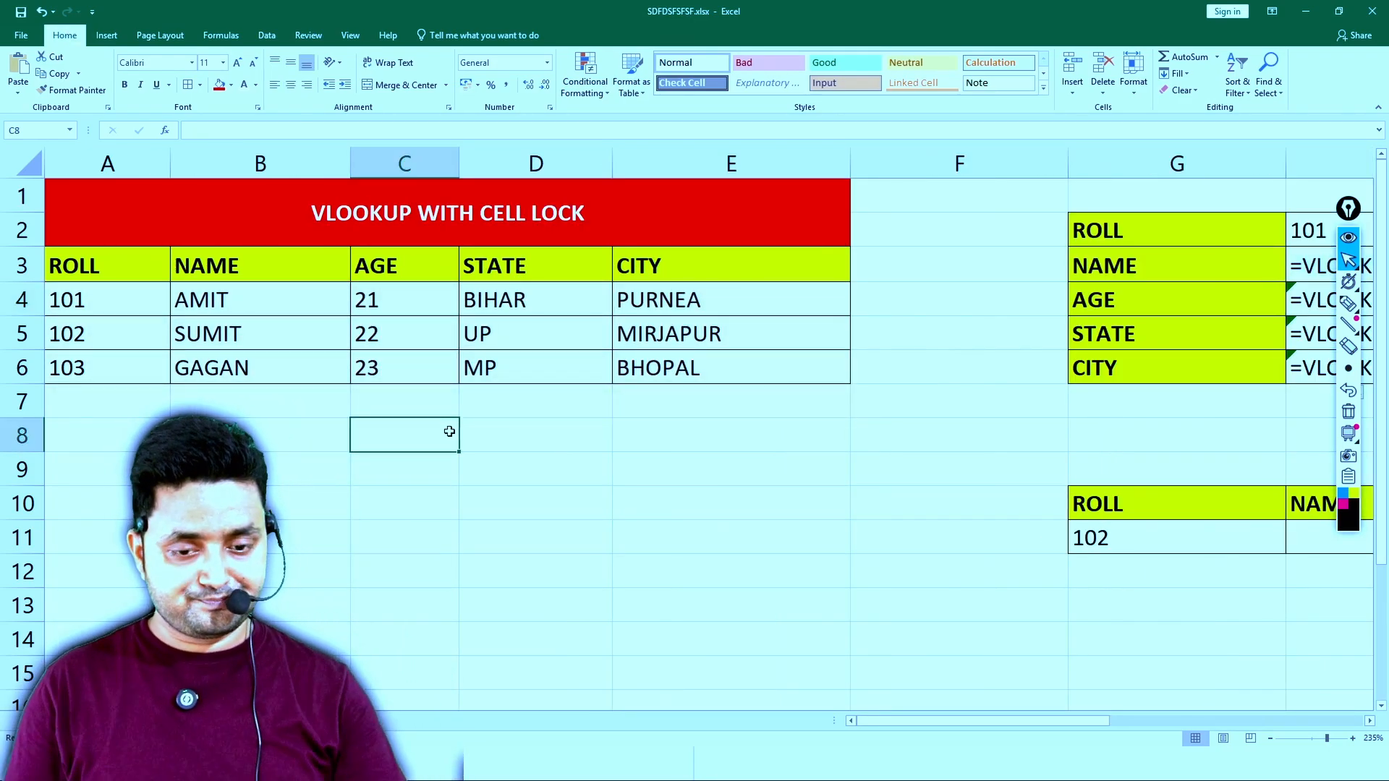
{"action": "key", "text": "ctrl+a"}
{"action": "left_click", "coordinate": [1134, 80]}
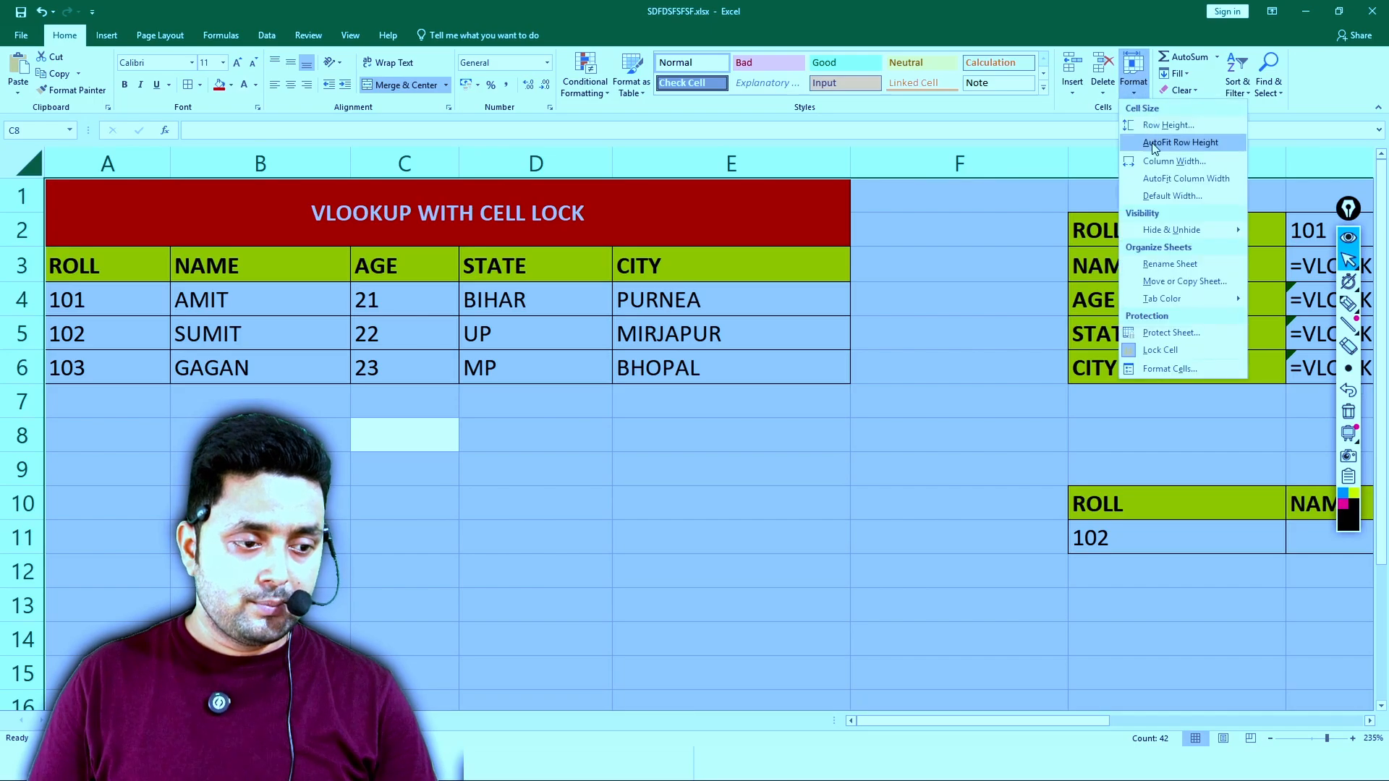
{"action": "left_click", "coordinate": [1173, 178]}
{"action": "left_click", "coordinate": [569, 289]}
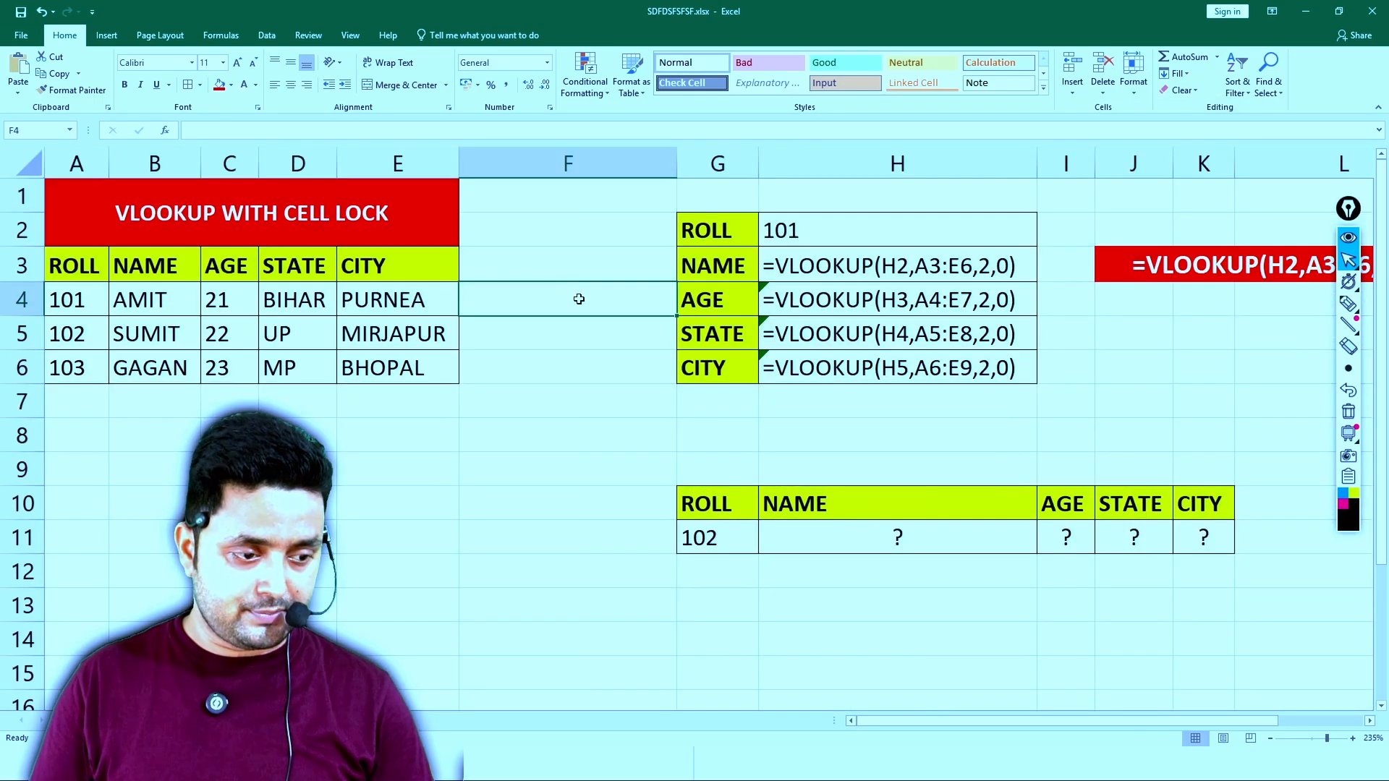
{"action": "scroll", "coordinate": [571, 291], "scroll_direction": "down", "scroll_amount": 3}
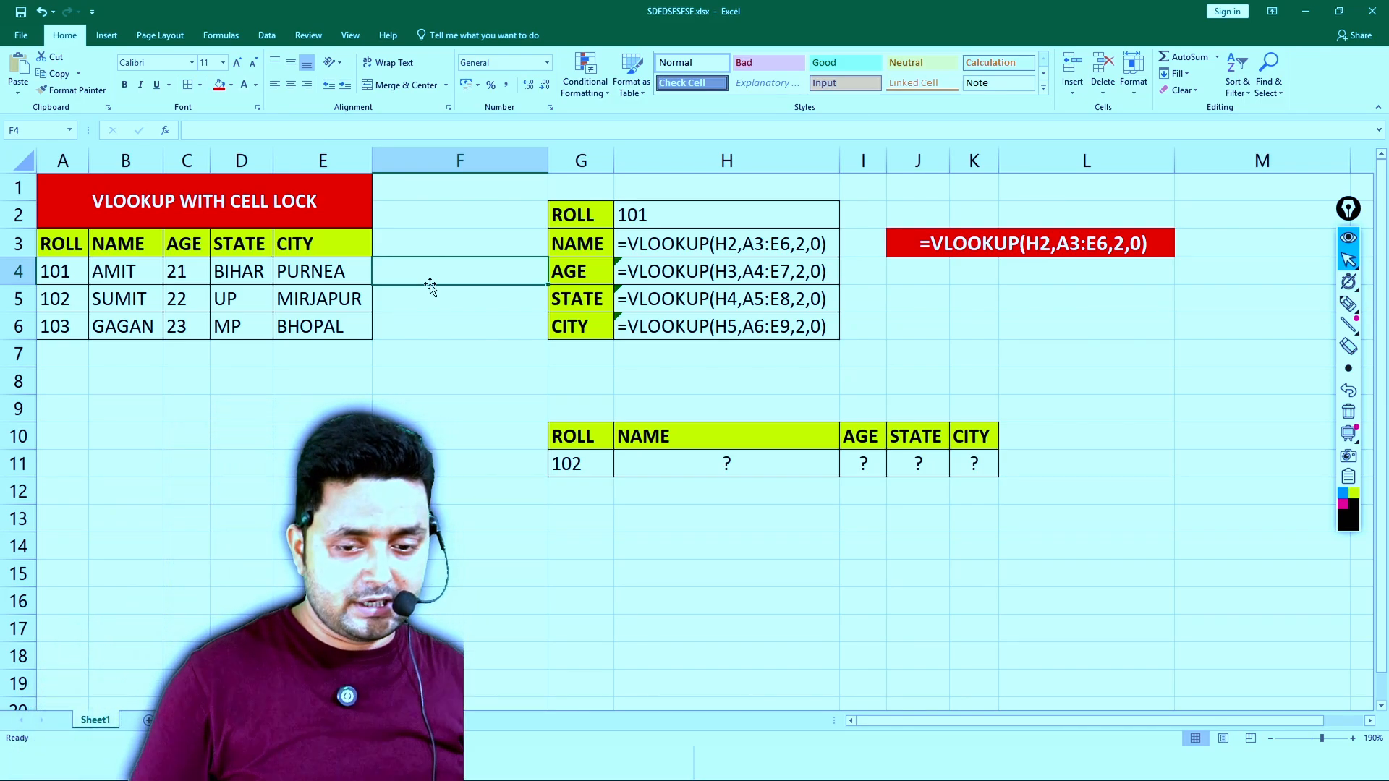
- Compare the ROLL value in H2 with the cell references used by the formulas in H3 and H4
{"action": "left_click", "coordinate": [705, 218]}
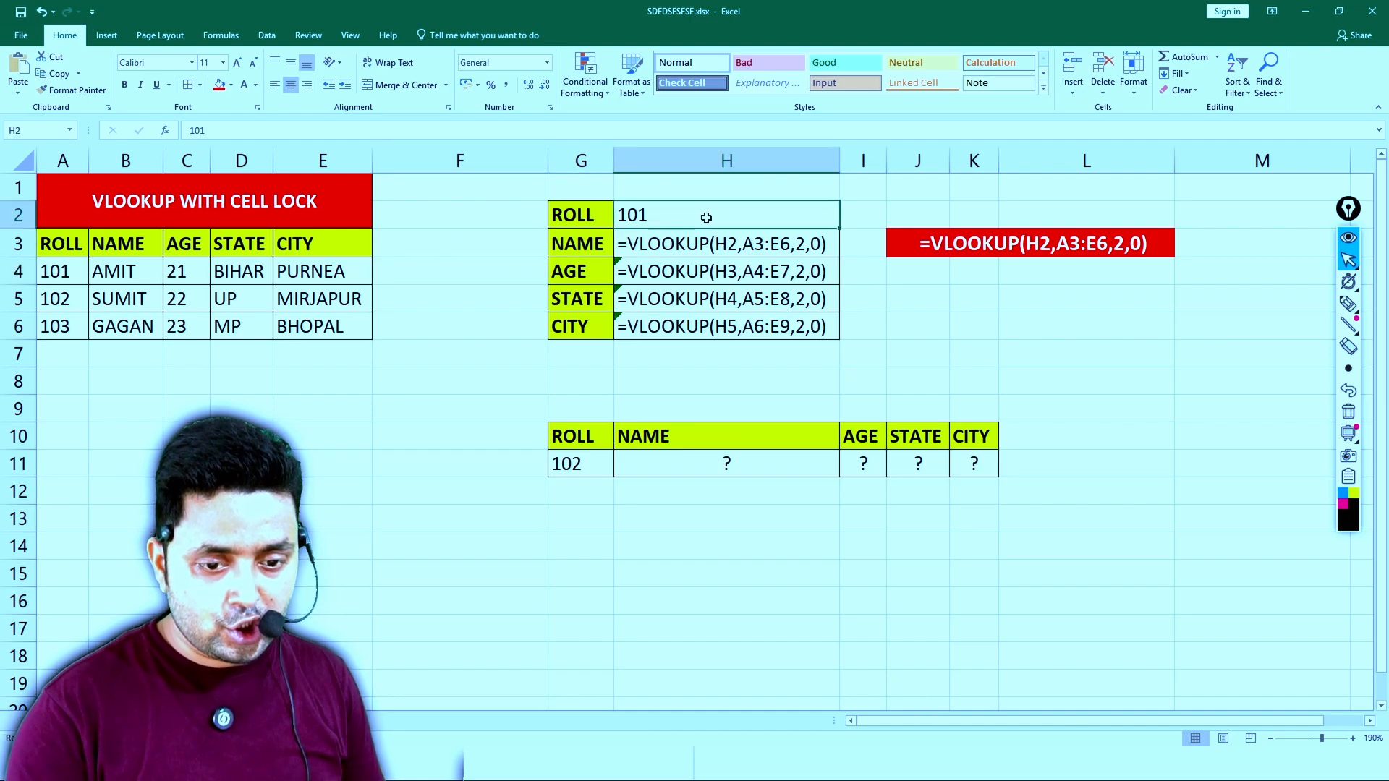
{"action": "double_click", "coordinate": [708, 244]}
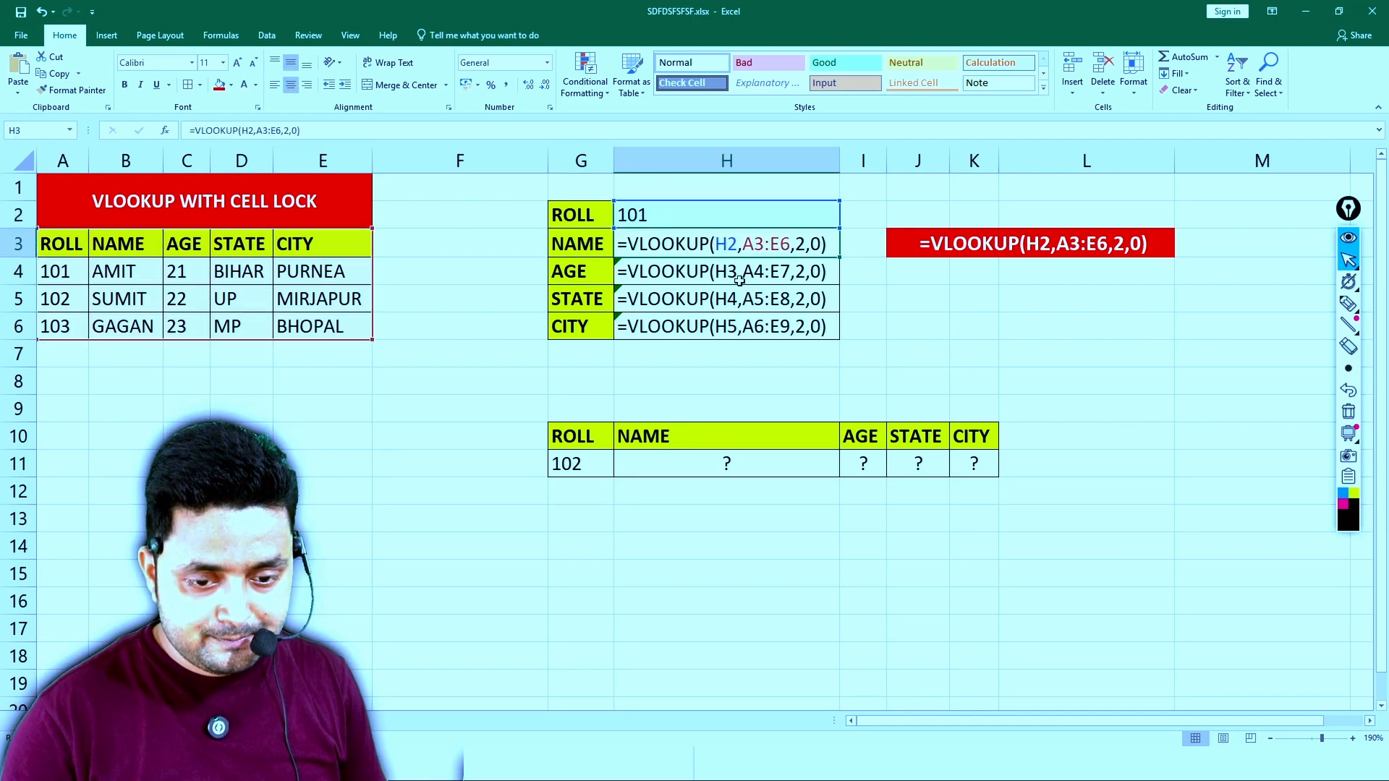
{"action": "double_click", "coordinate": [734, 271]}
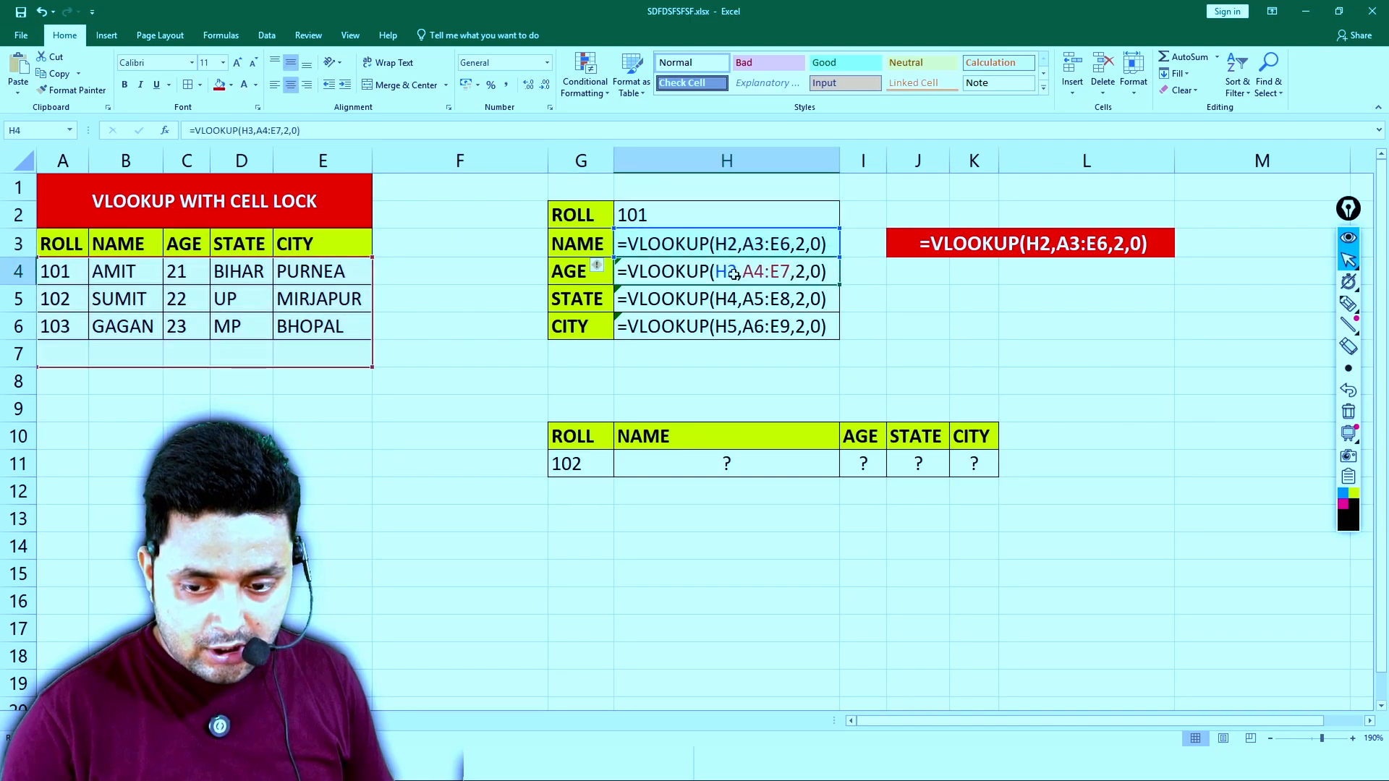
- Circle the ROLL value 101 with the pen, handwrite a circled H2 beside it, and cross out the H3 reference in the AGE formula
{"action": "left_click", "coordinate": [1348, 304]}
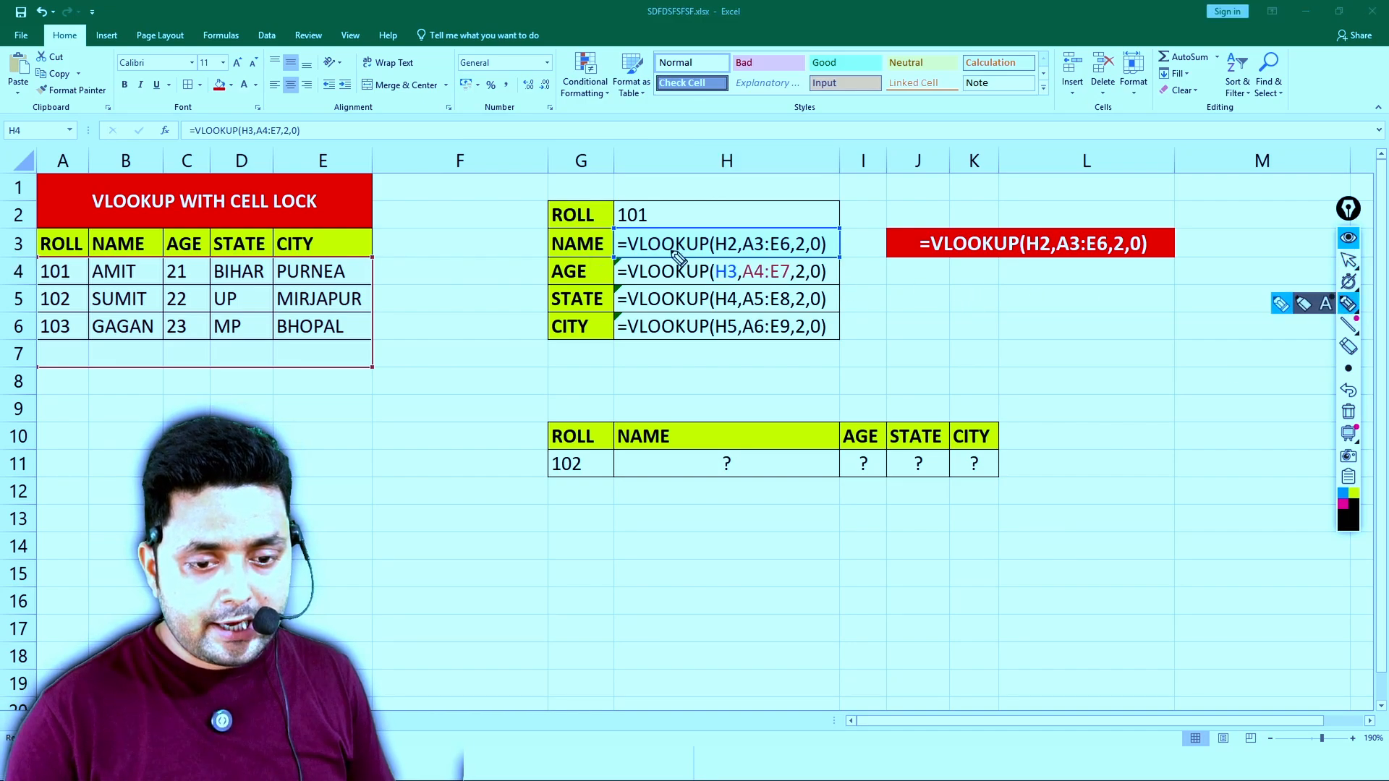
{"action": "mouse_move", "coordinate": [644, 196]}
{"action": "left_mouse_down"}
{"action": "mouse_move", "coordinate": [617, 211]}
{"action": "mouse_move", "coordinate": [664, 214]}
{"action": "mouse_move", "coordinate": [632, 199]}
{"action": "mouse_move", "coordinate": [720, 220]}
{"action": "mouse_move", "coordinate": [694, 227]}
{"action": "mouse_move", "coordinate": [702, 192]}
{"action": "left_mouse_up"}
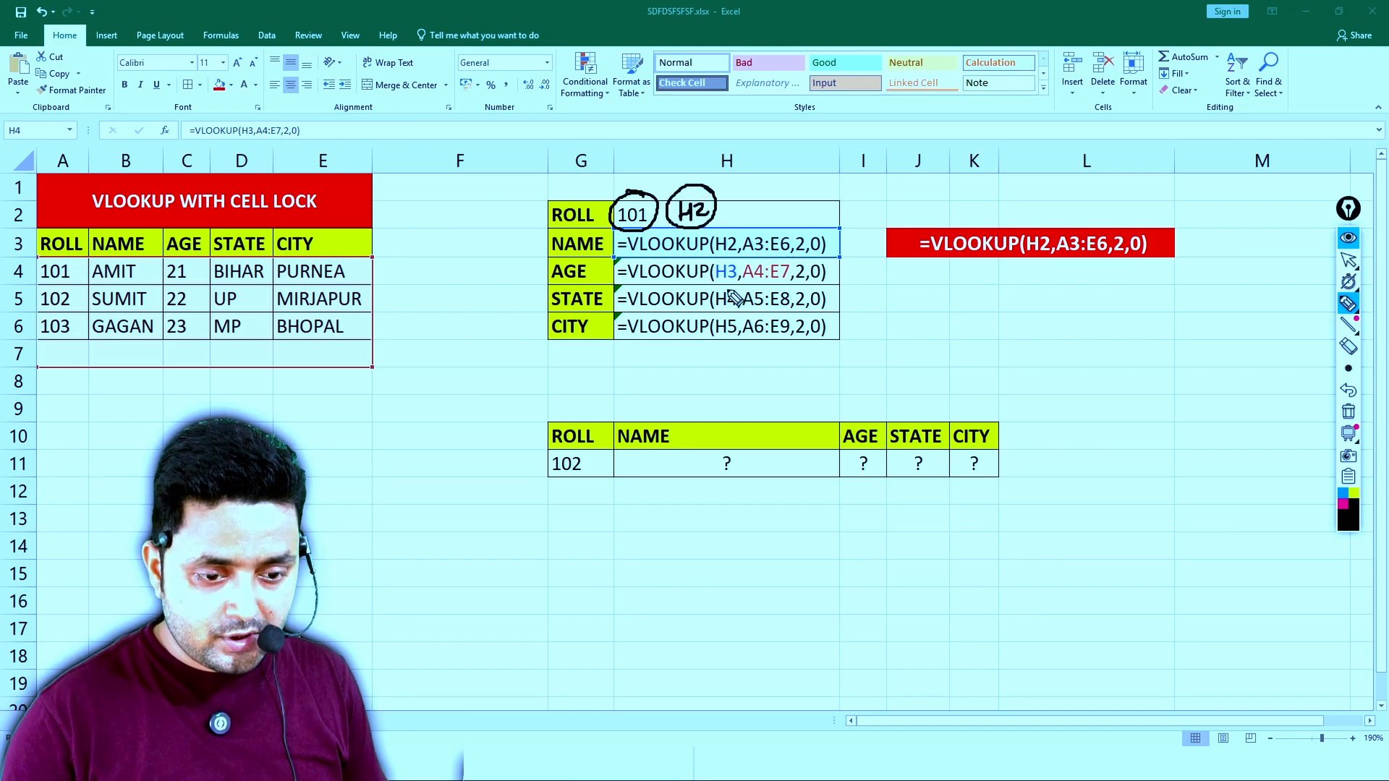
{"action": "mouse_move", "coordinate": [719, 275]}
{"action": "left_mouse_down"}
{"action": "mouse_move", "coordinate": [730, 286]}
{"action": "mouse_move", "coordinate": [716, 289]}
{"action": "left_mouse_up"}
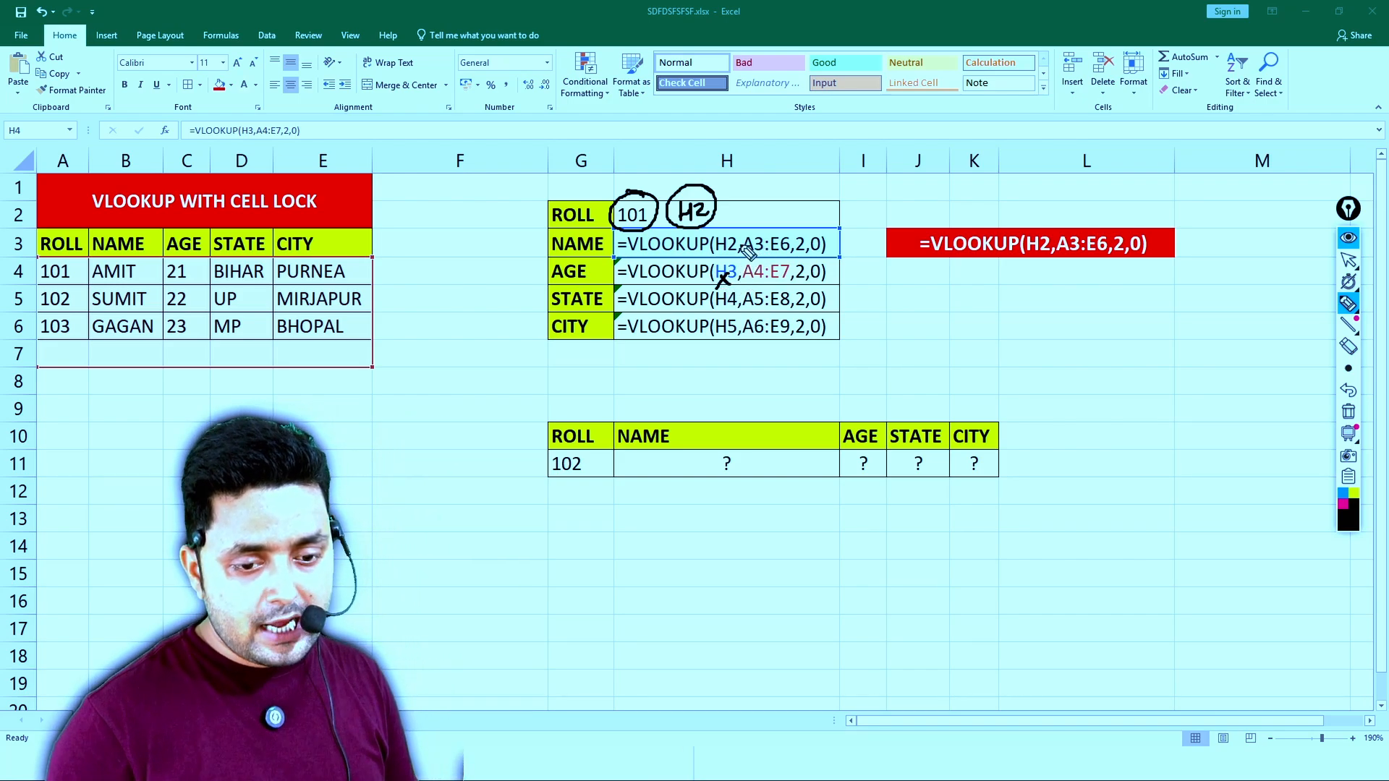
- Circle the student table's corner cells A3 and E6, cross out A4:E7 in the AGE formula, and clear all pen marks
{"action": "mouse_move", "coordinate": [61, 232]}
{"action": "left_mouse_down"}
{"action": "mouse_move", "coordinate": [58, 251]}
{"action": "mouse_move", "coordinate": [61, 230]}
{"action": "left_mouse_up"}
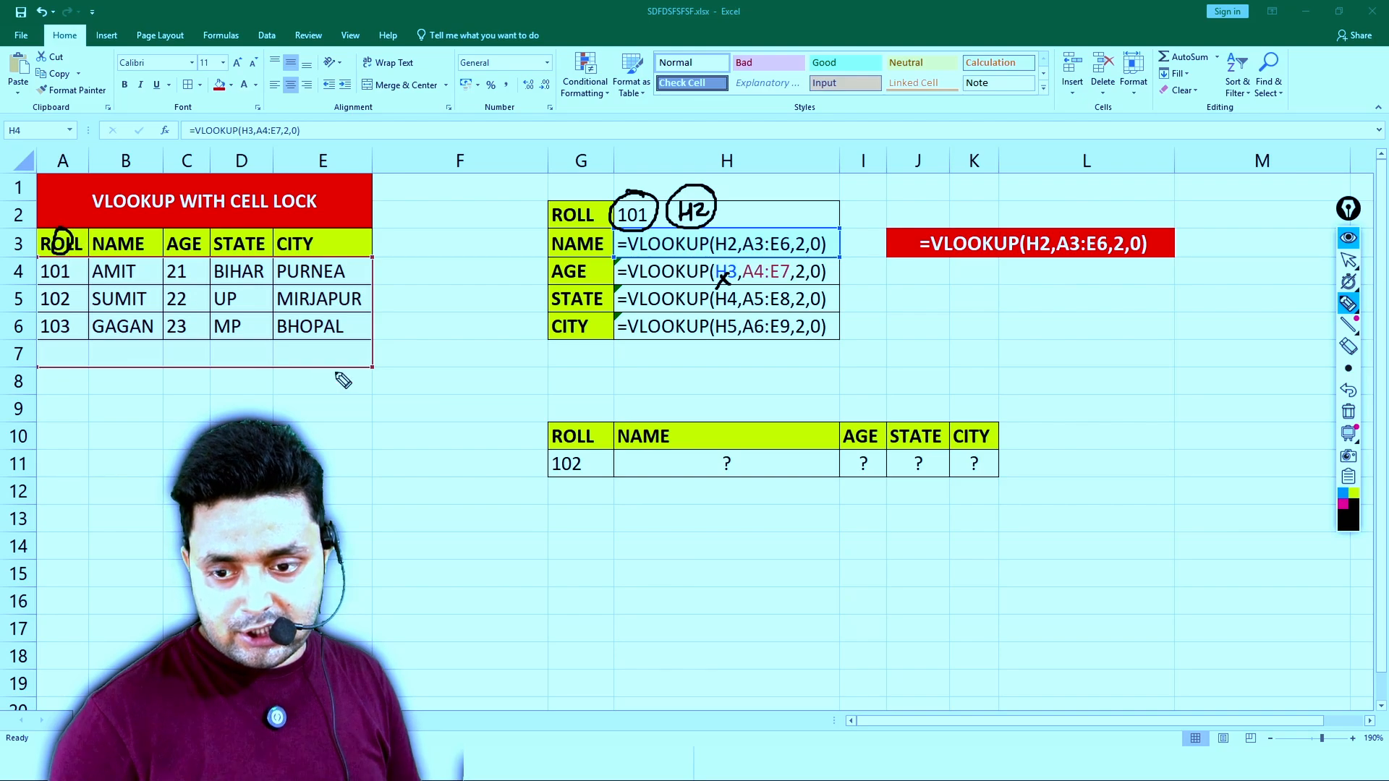
{"action": "mouse_move", "coordinate": [322, 321]}
{"action": "left_mouse_down"}
{"action": "mouse_move", "coordinate": [328, 336]}
{"action": "mouse_move", "coordinate": [325, 321]}
{"action": "left_mouse_up"}
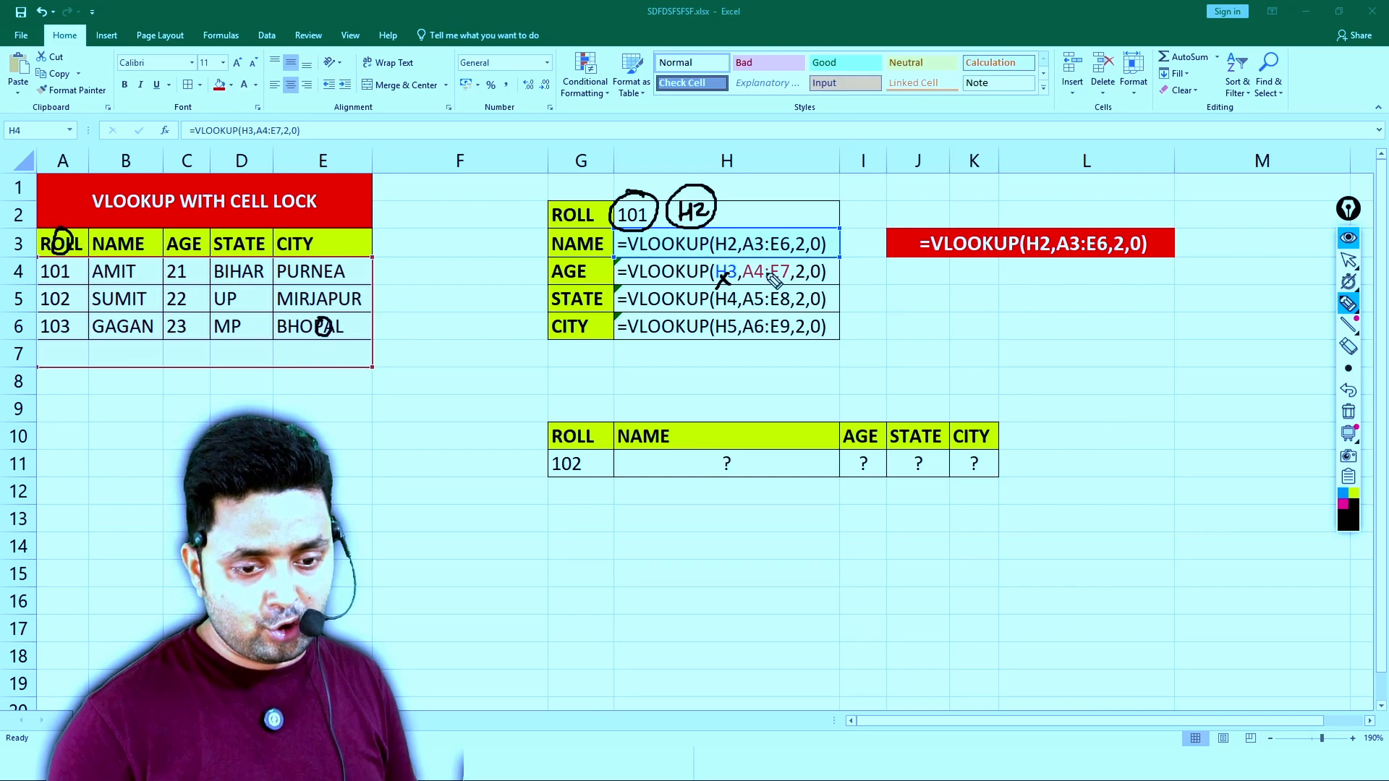
{"action": "mouse_move", "coordinate": [763, 261]}
{"action": "left_mouse_down"}
{"action": "mouse_move", "coordinate": [751, 279]}
{"action": "mouse_move", "coordinate": [785, 279]}
{"action": "left_mouse_up"}
{"action": "left_click_drag", "start_coordinate": [784, 263], "coordinate": [773, 283]}
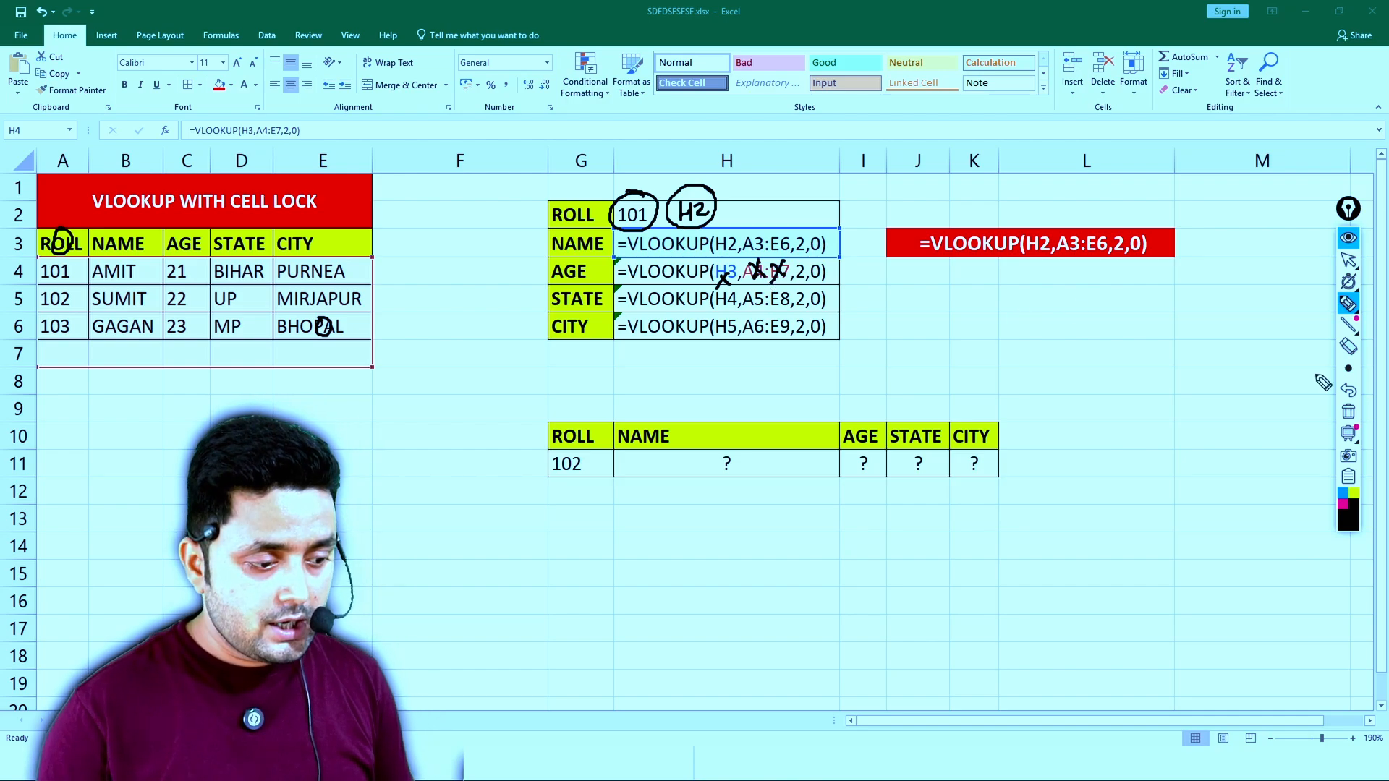
{"action": "left_click", "coordinate": [1349, 412]}
{"action": "left_click", "coordinate": [1348, 260]}
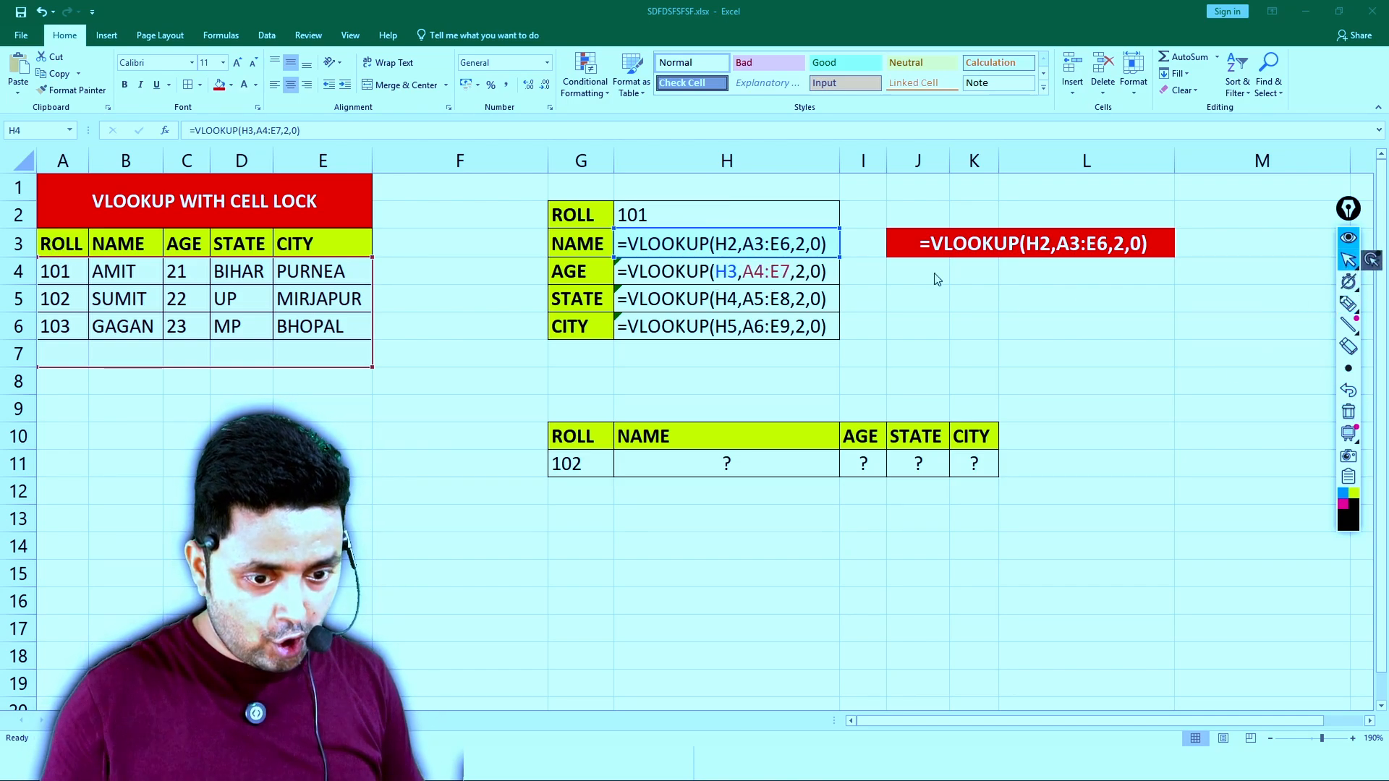
- Lock the lookup value and table range in H3 with absolute references, making the formula =VLOOKUP($H$2,$A$3:$E$6,2,0)
{"action": "left_click", "coordinate": [728, 244]}
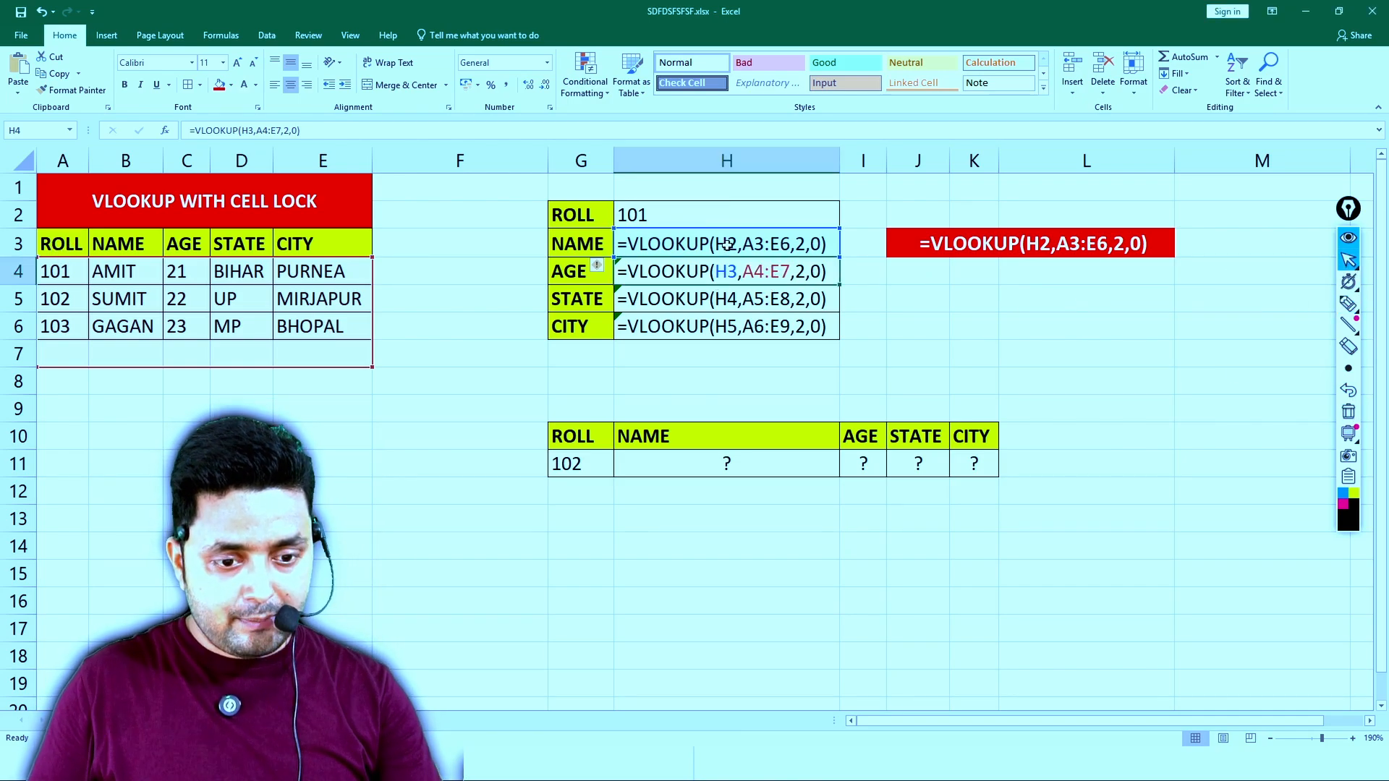
{"action": "double_click", "coordinate": [727, 245]}
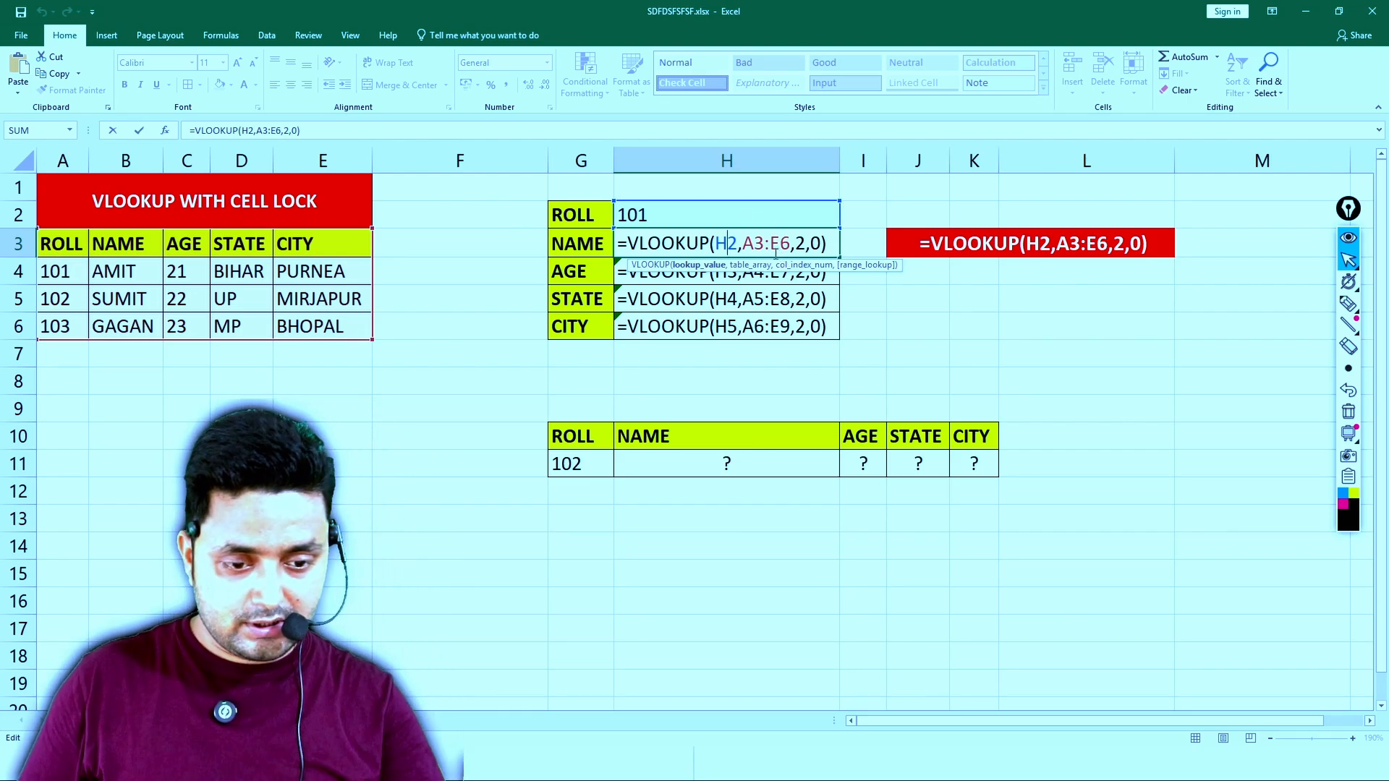
{"action": "key", "text": "F4"}
{"action": "left_click", "coordinate": [772, 249]}
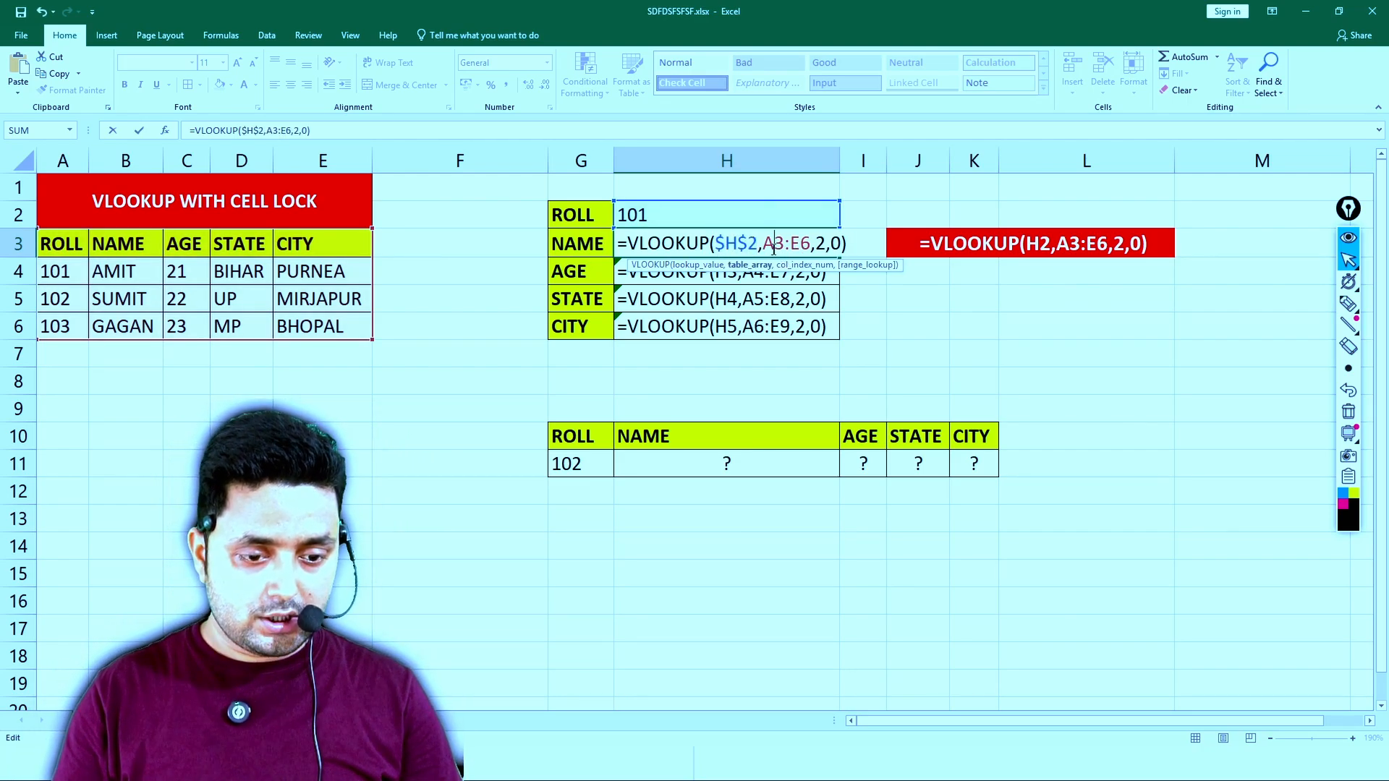
{"action": "key", "text": "F4"}
{"action": "left_click", "coordinate": [822, 243]}
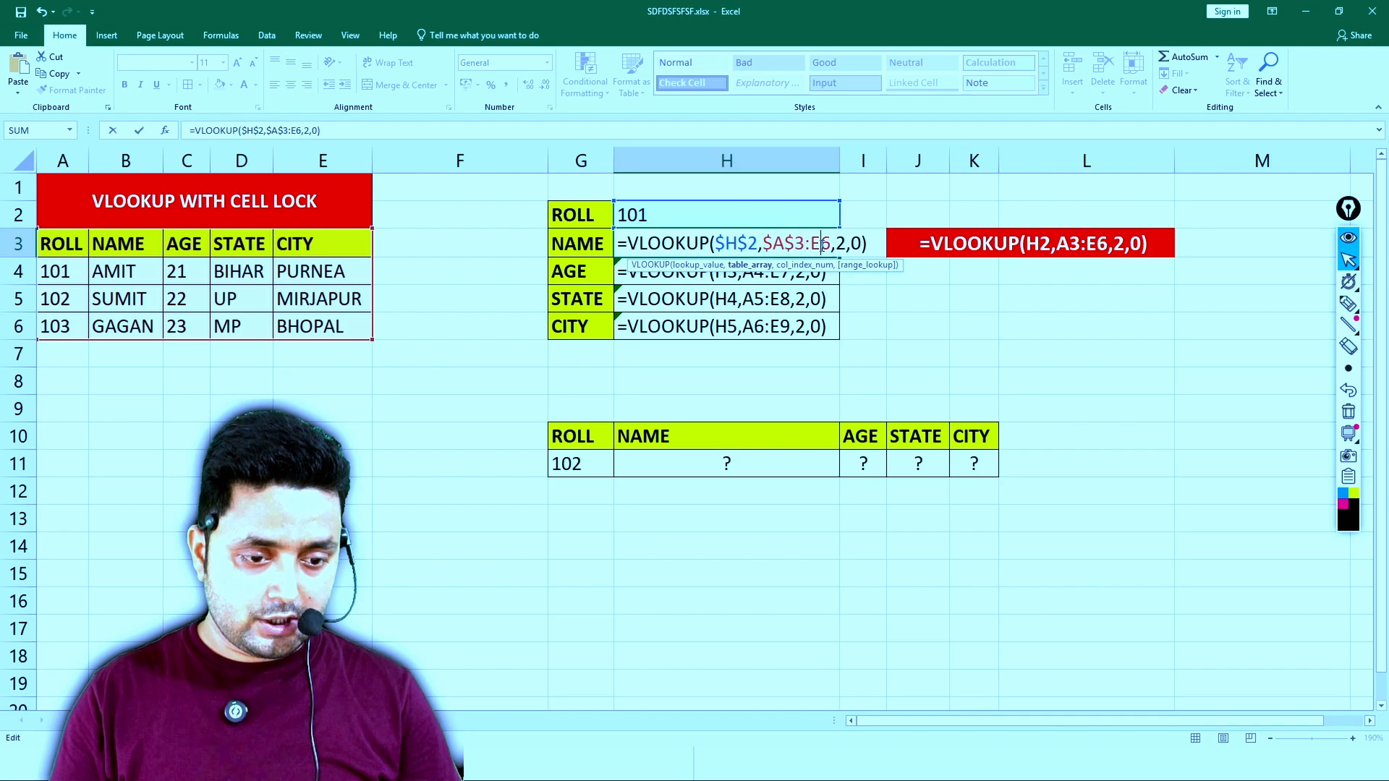
{"action": "key", "text": "F4"}
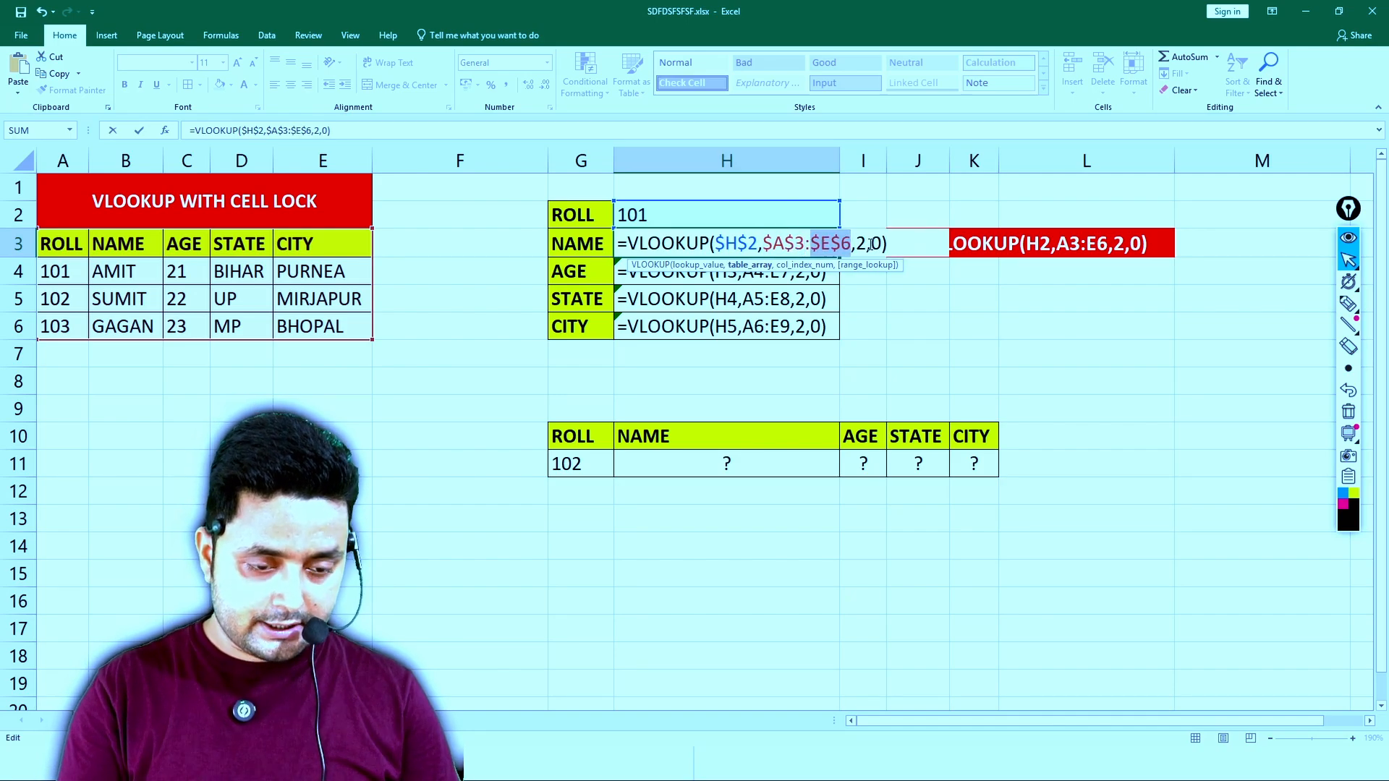
{"action": "key", "text": "Return"}
- Delete the copied formulas from H4:H6 and switch the worksheet back to displaying results
{"action": "left_click_drag", "start_coordinate": [761, 270], "coordinate": [761, 327]}
{"action": "key", "text": "Delete"}
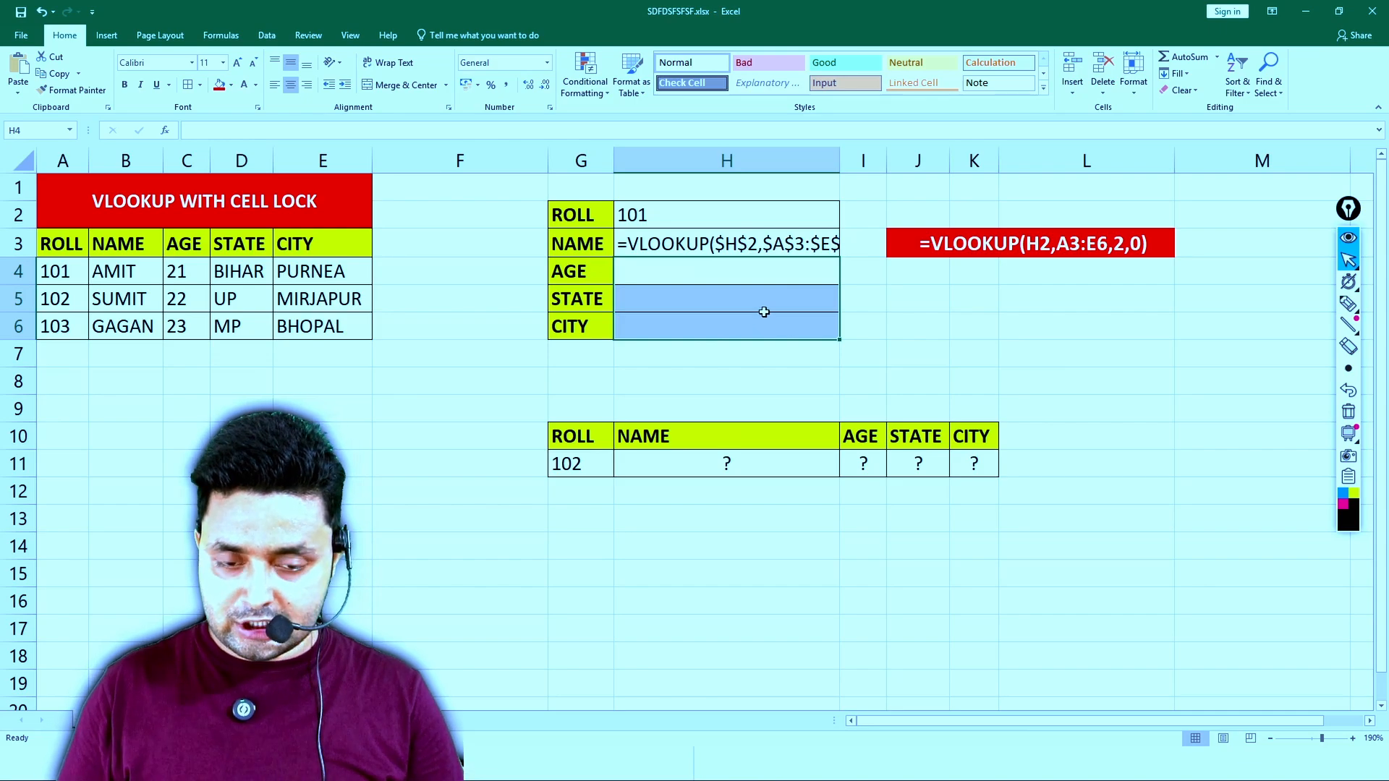
{"action": "key", "text": "ctrl+grave"}
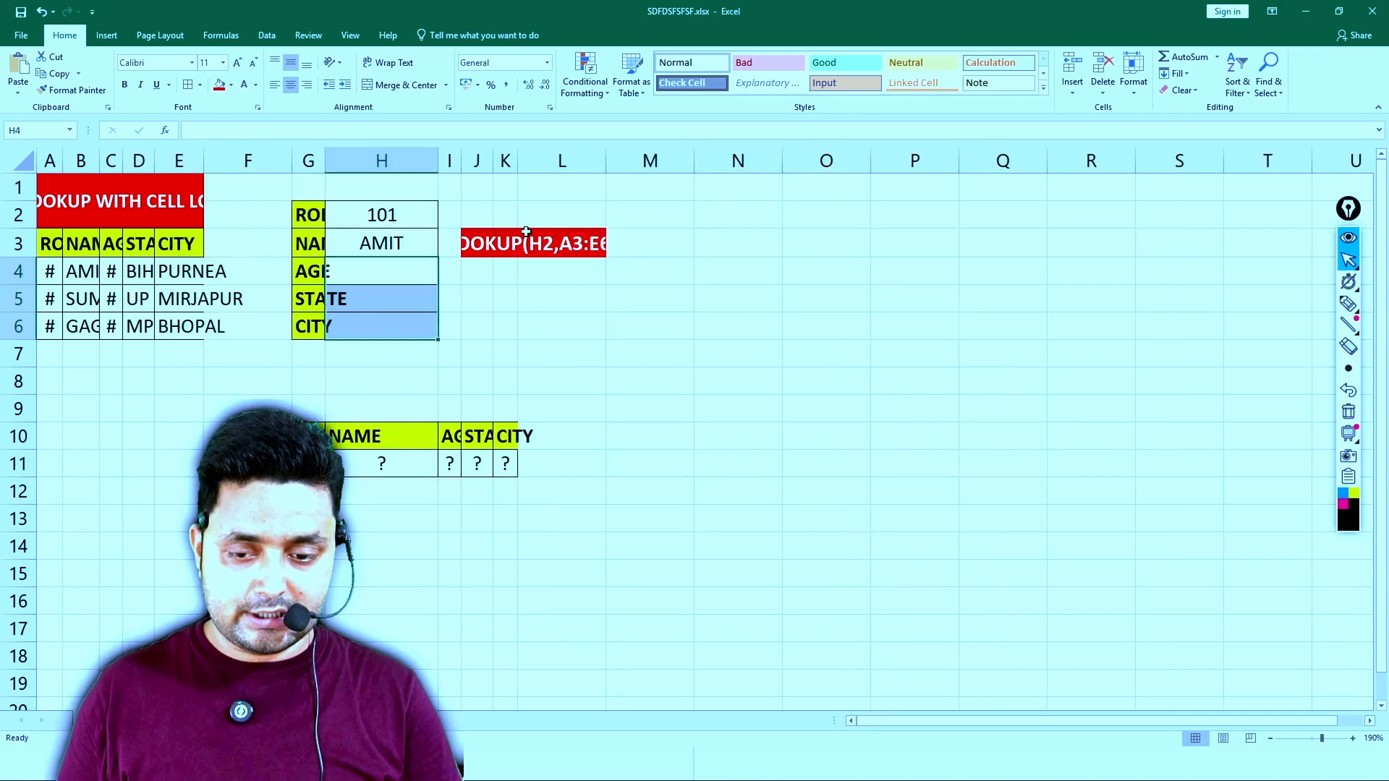
- AutoFit the column widths of the whole worksheet to the displayed results
{"action": "left_click", "coordinate": [875, 251]}
{"action": "key", "text": "ctrl+a"}
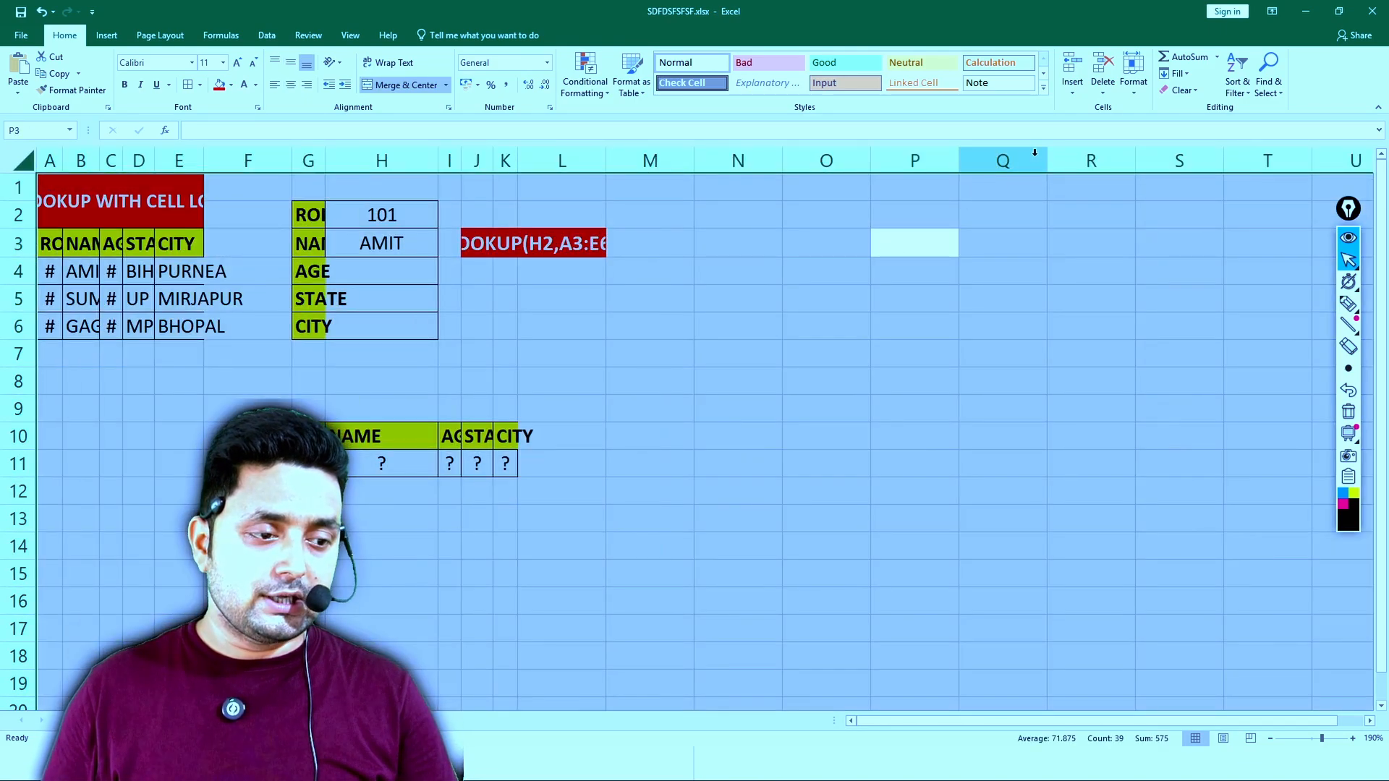
{"action": "left_click", "coordinate": [1137, 93]}
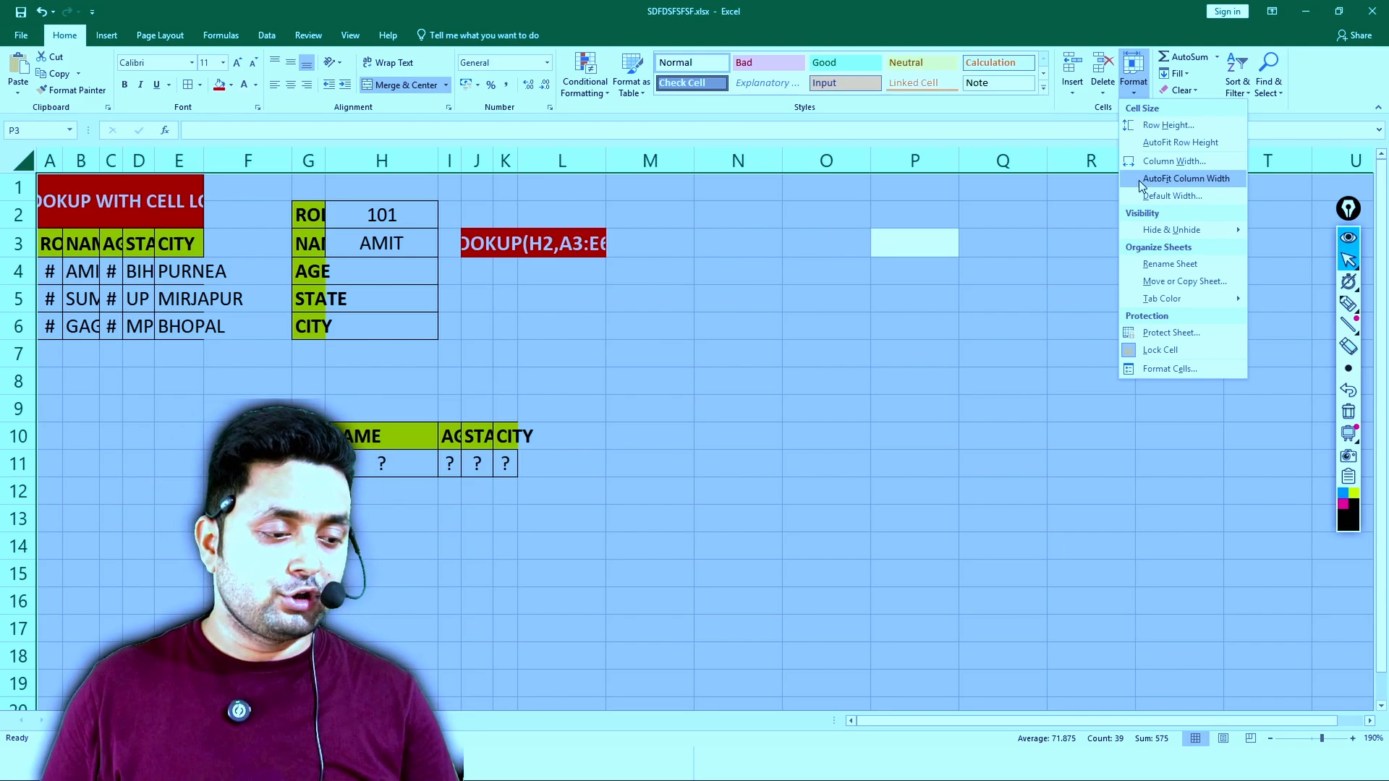
{"action": "left_click", "coordinate": [1140, 181]}
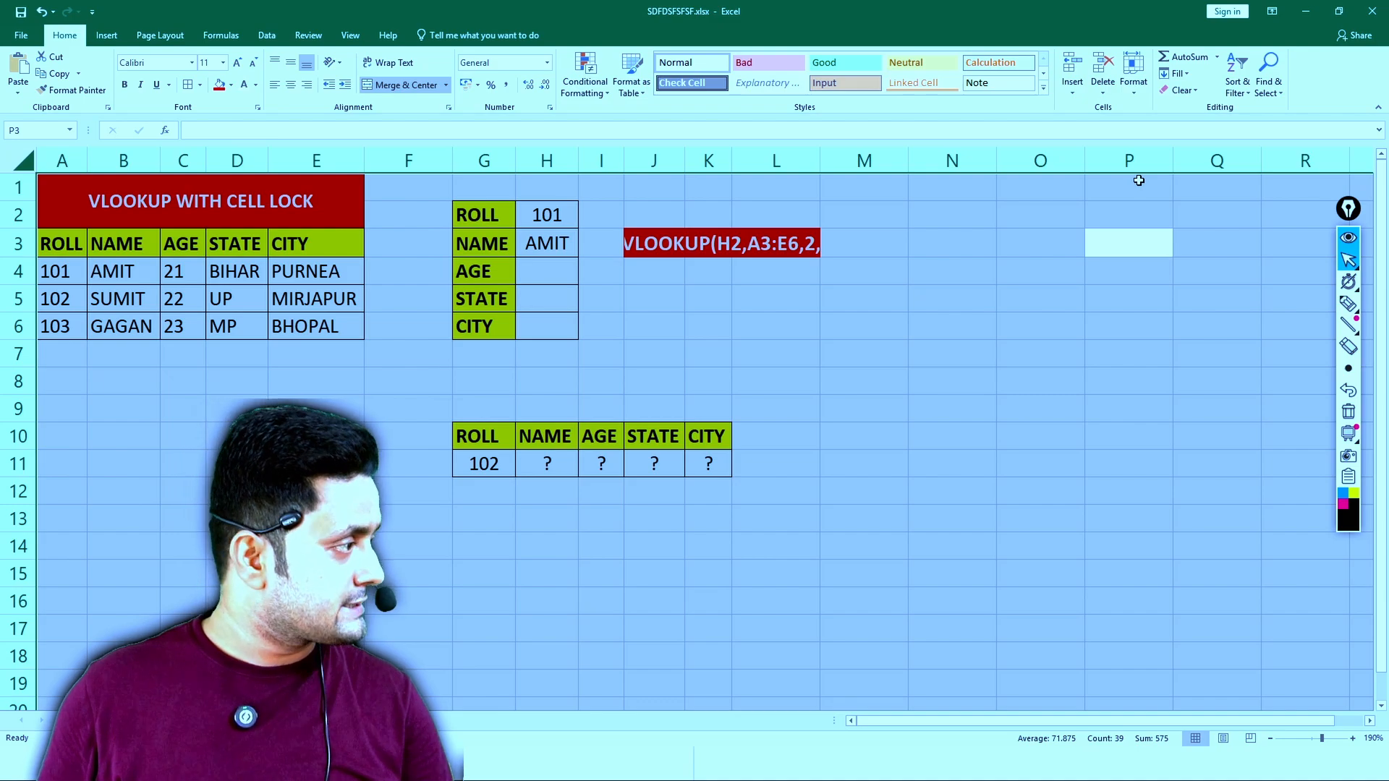
{"action": "left_click", "coordinate": [1096, 271]}
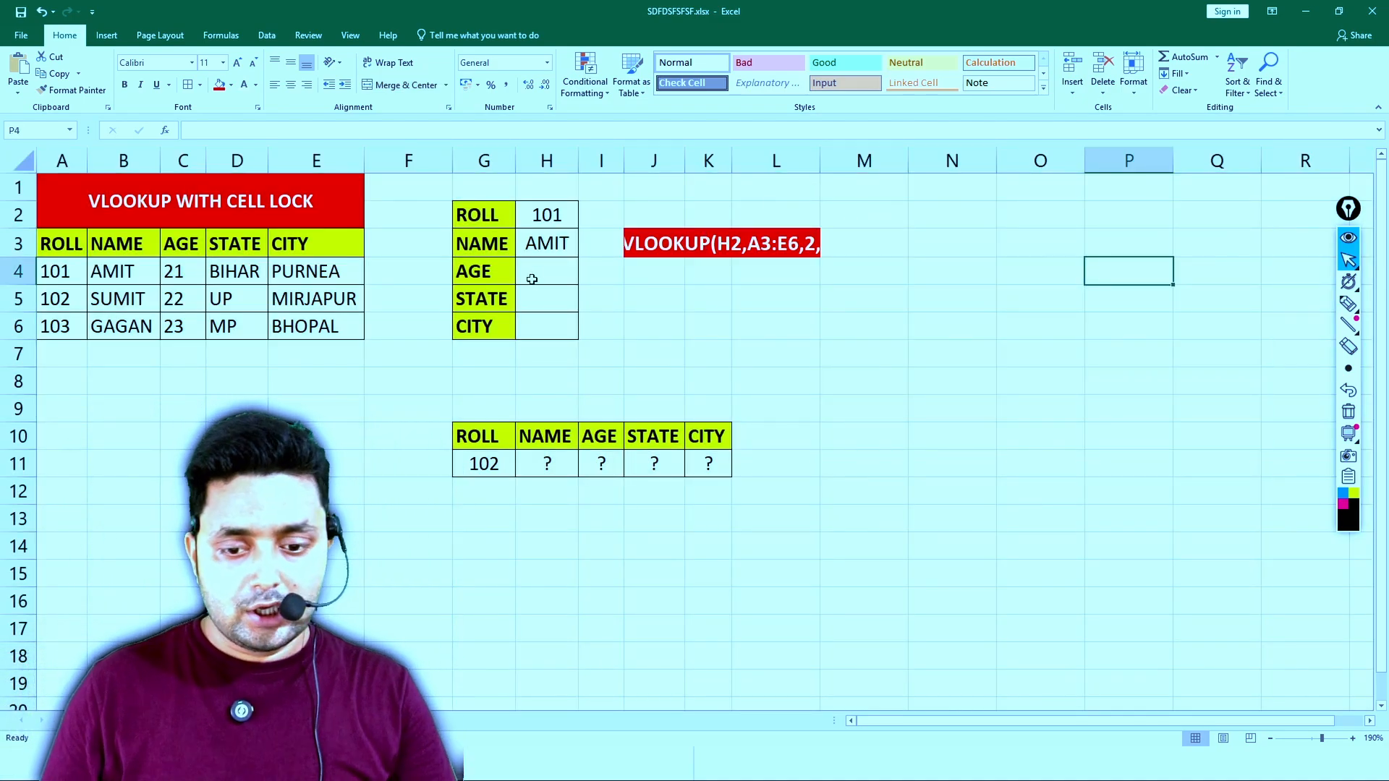
- Review the absolute references in H3's VLOOKUP formula and copy it down through H6
{"action": "left_click", "coordinate": [546, 241]}
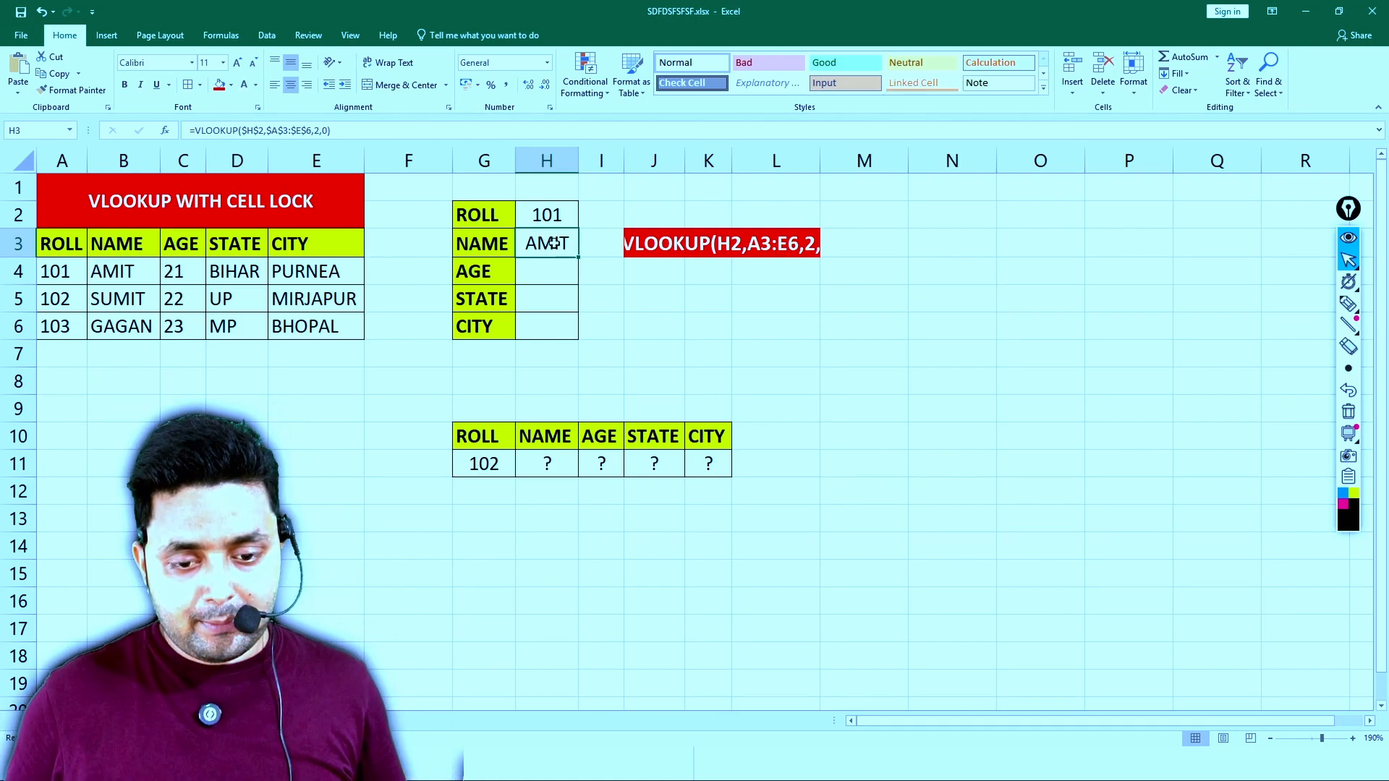
{"action": "double_click", "coordinate": [553, 243]}
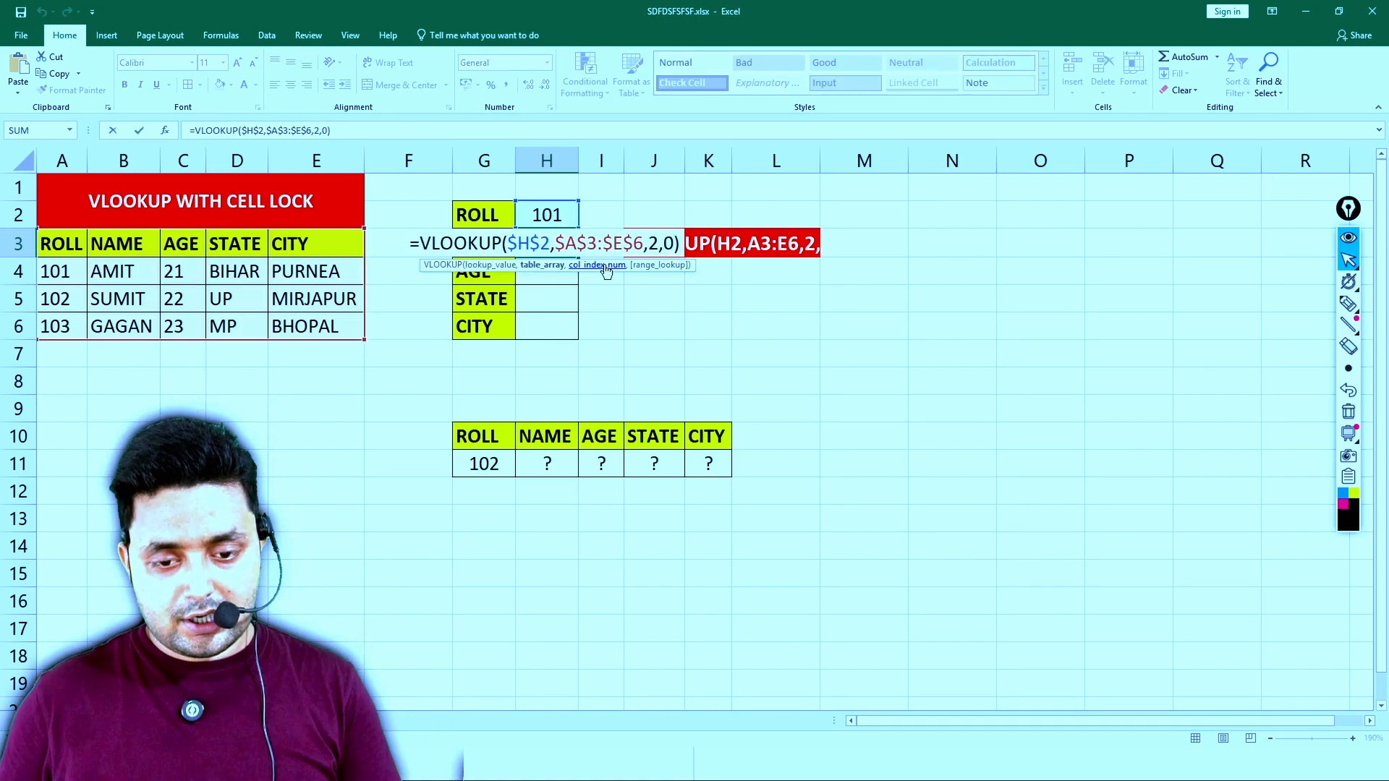
{"action": "left_click_drag", "start_coordinate": [507, 244], "coordinate": [641, 244]}
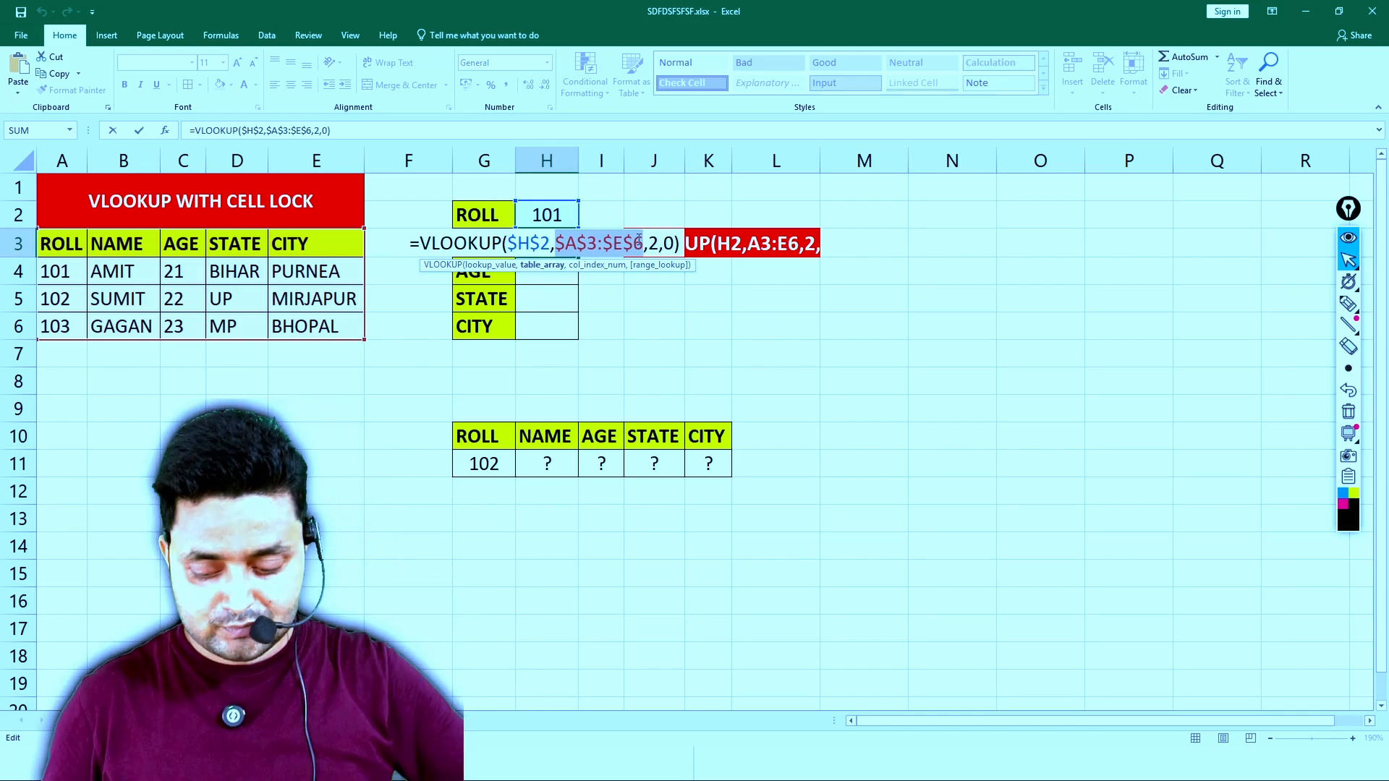
{"action": "key", "text": "Return"}
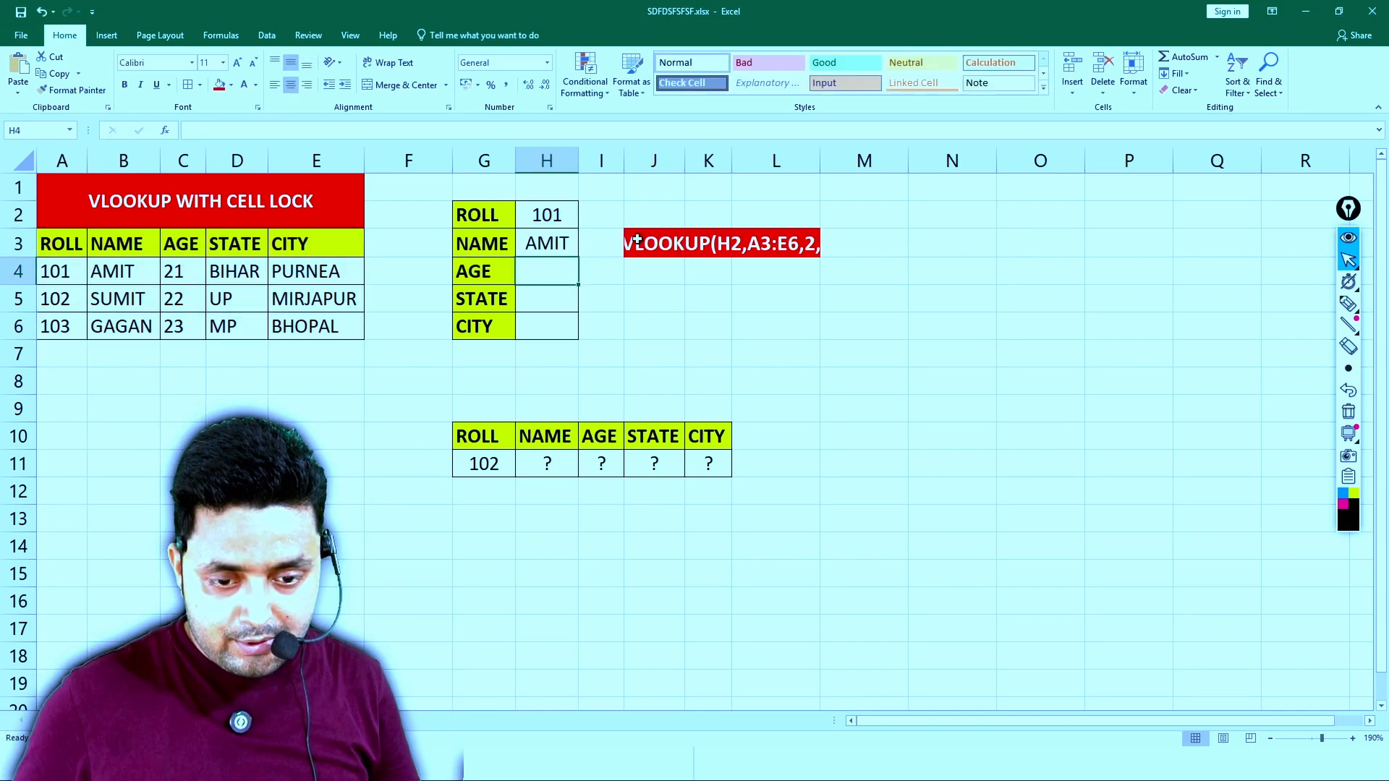
{"action": "left_click", "coordinate": [561, 248]}
{"action": "left_click_drag", "start_coordinate": [581, 258], "coordinate": [568, 327]}
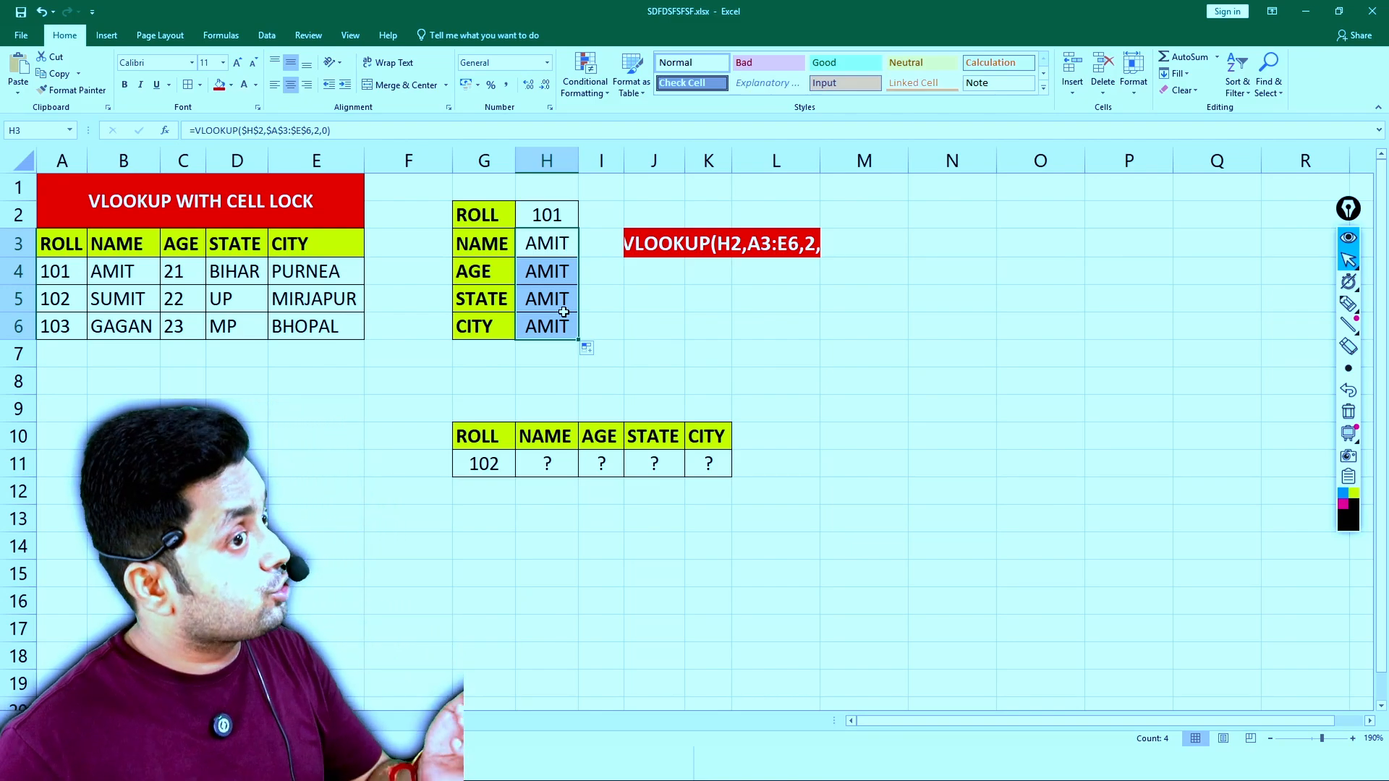
- Show formulas instead of results and AutoFit the column widths of the whole worksheet
{"action": "left_click", "coordinate": [564, 249]}
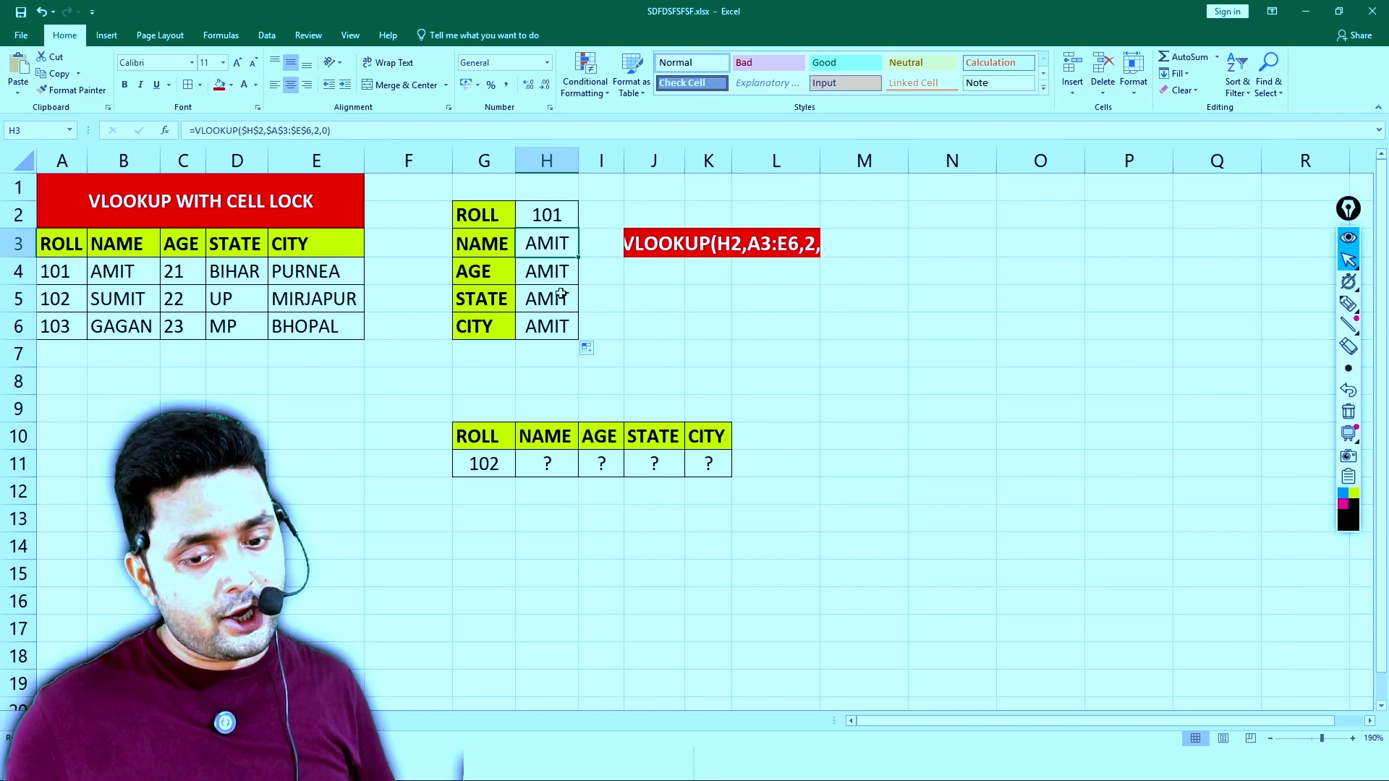
{"action": "key", "text": "ctrl+grave"}
{"action": "left_click", "coordinate": [826, 301]}
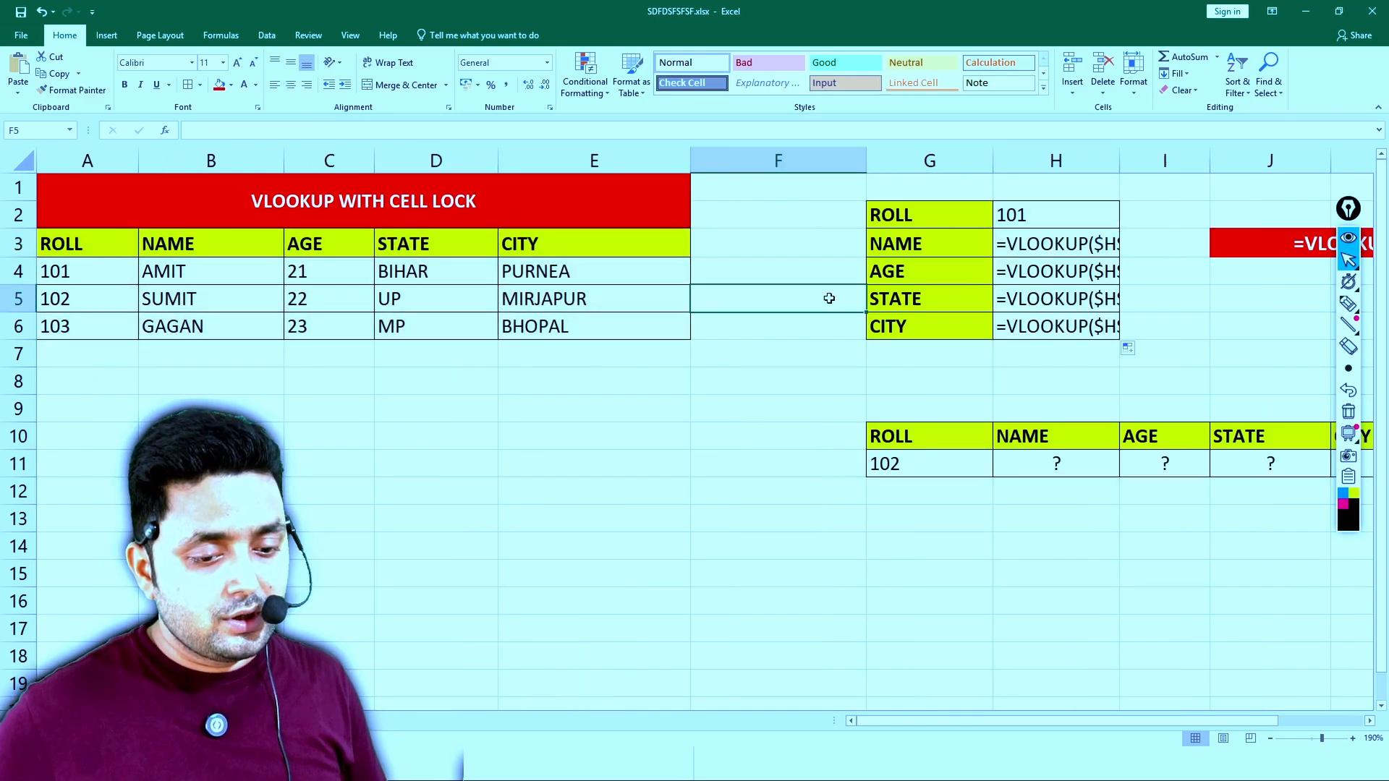
{"action": "key", "text": "ctrl+a"}
{"action": "left_click", "coordinate": [726, 513]}
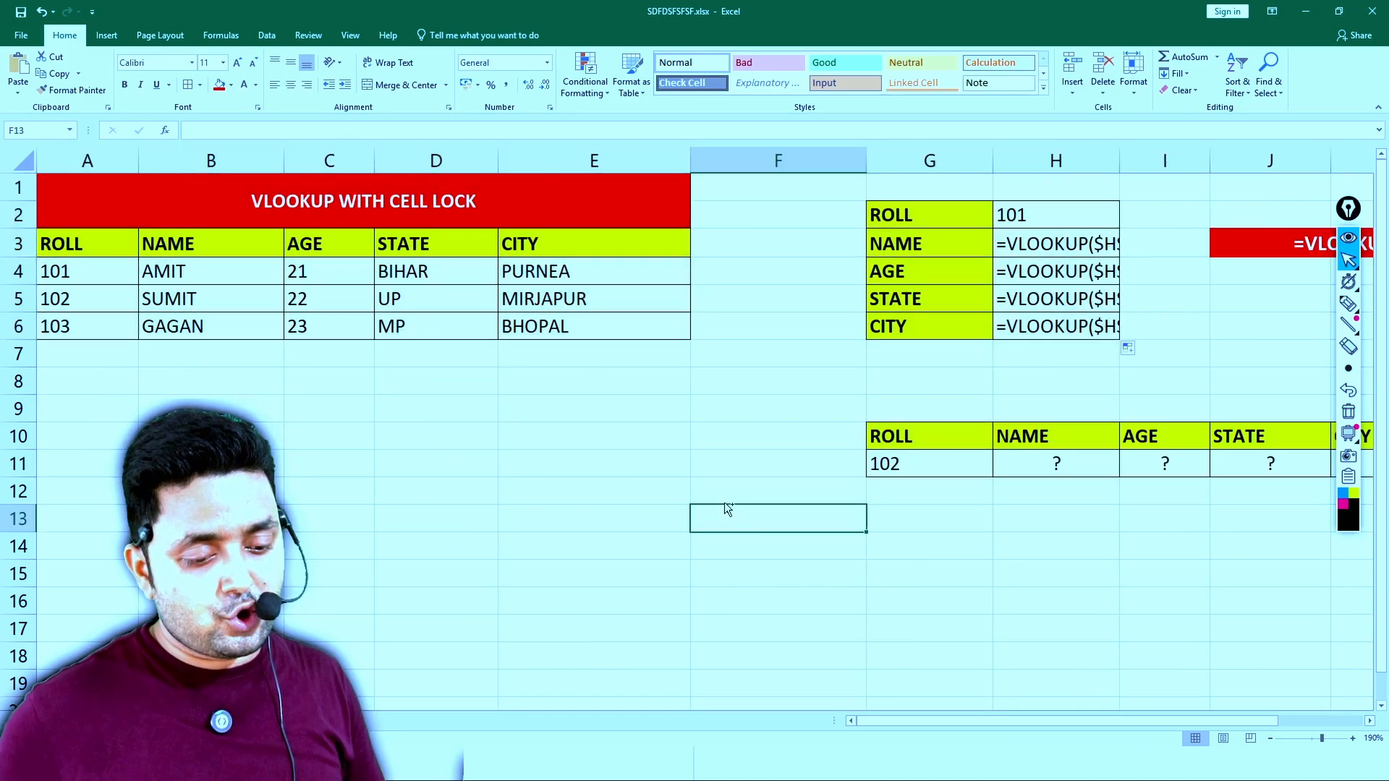
{"action": "key", "text": "ctrl+a"}
{"action": "left_click", "coordinate": [1134, 79]}
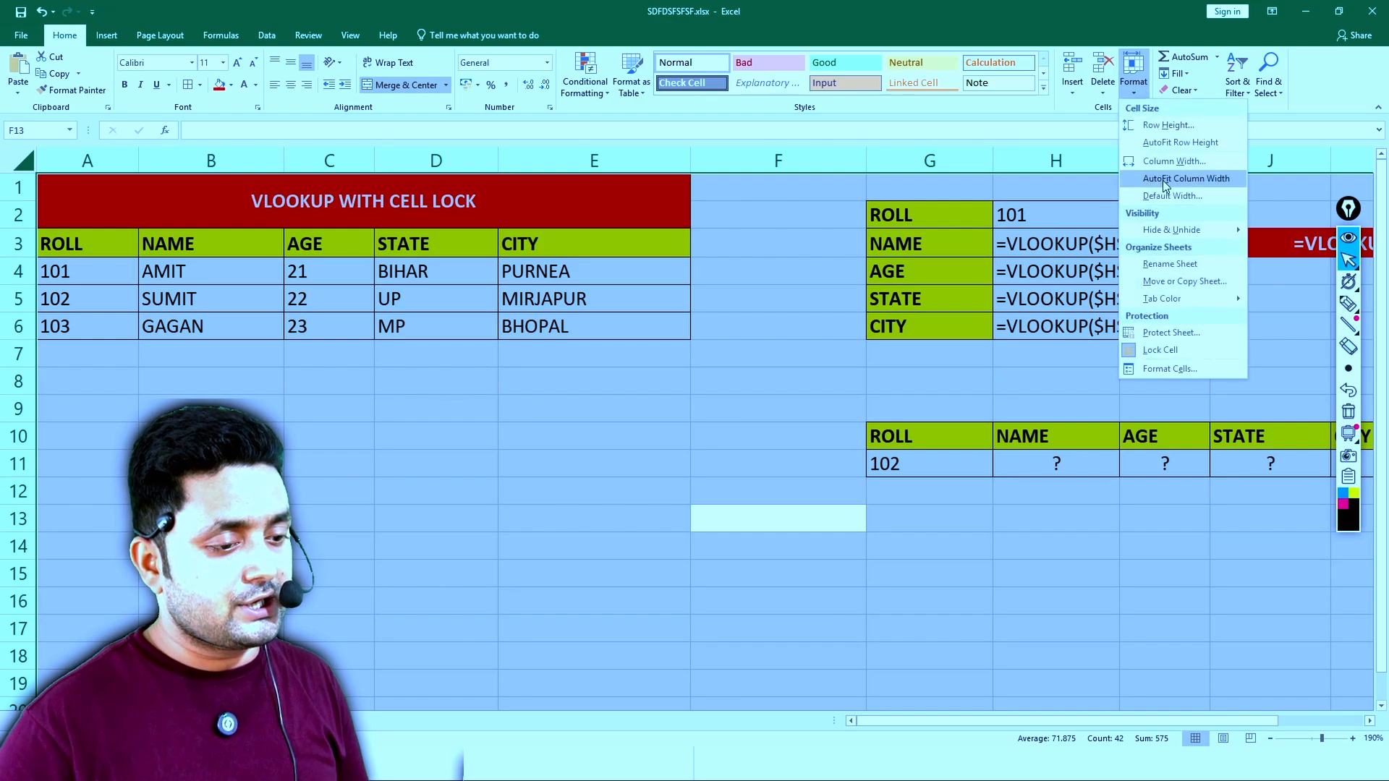
{"action": "left_click", "coordinate": [1186, 179]}
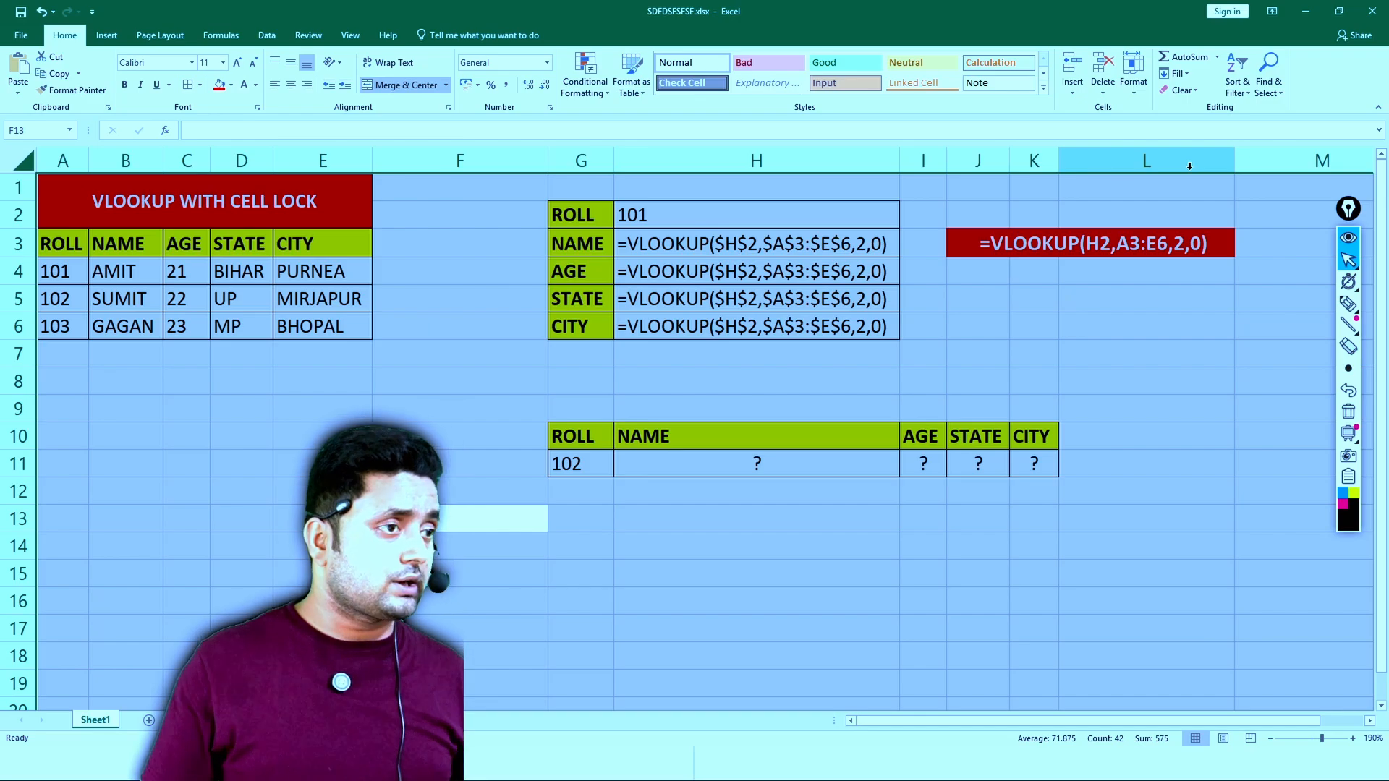
{"action": "left_click_drag", "start_coordinate": [1060, 288], "coordinate": [1060, 281]}
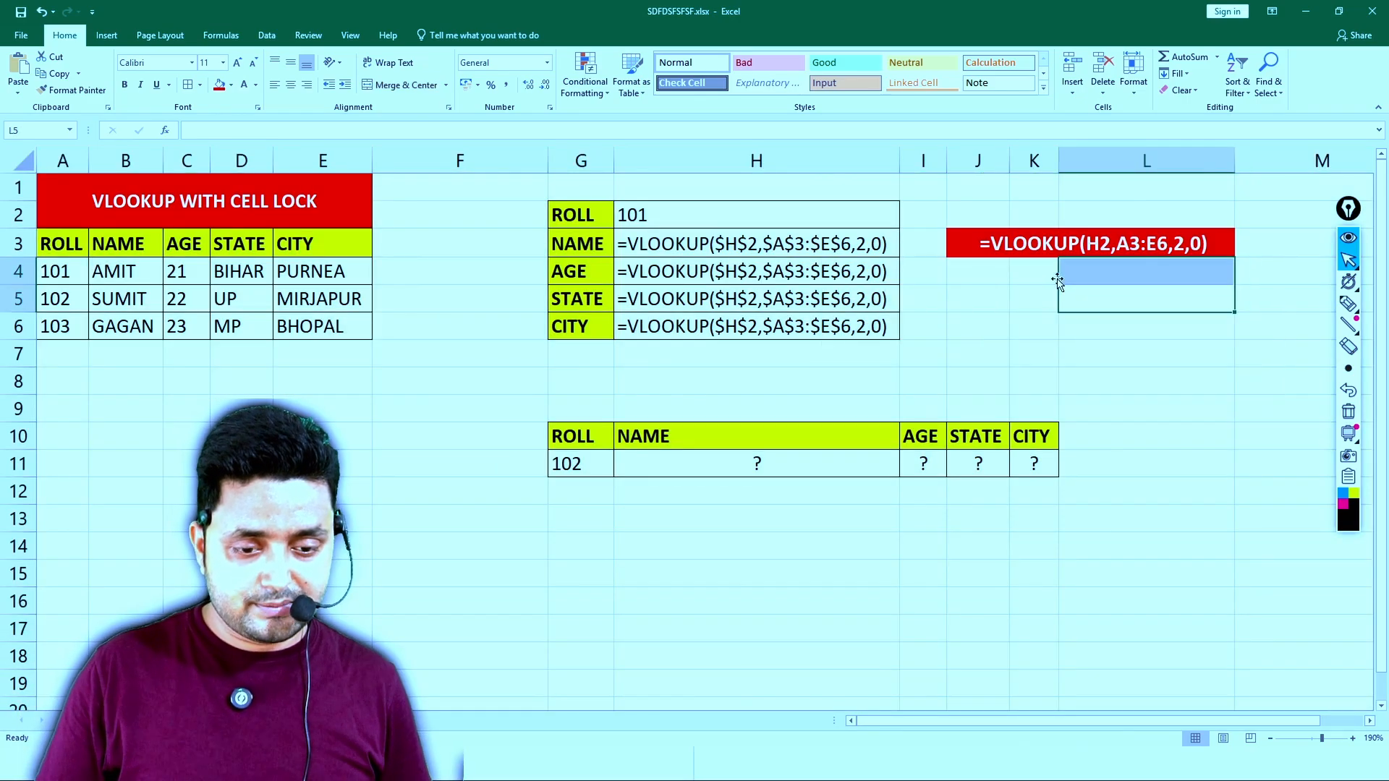
- Display H3's referenced ranges and write the column index numbers 2, 3, 4 and 5 in pen over the formulas in H3:H6
{"action": "double_click", "coordinate": [873, 252]}
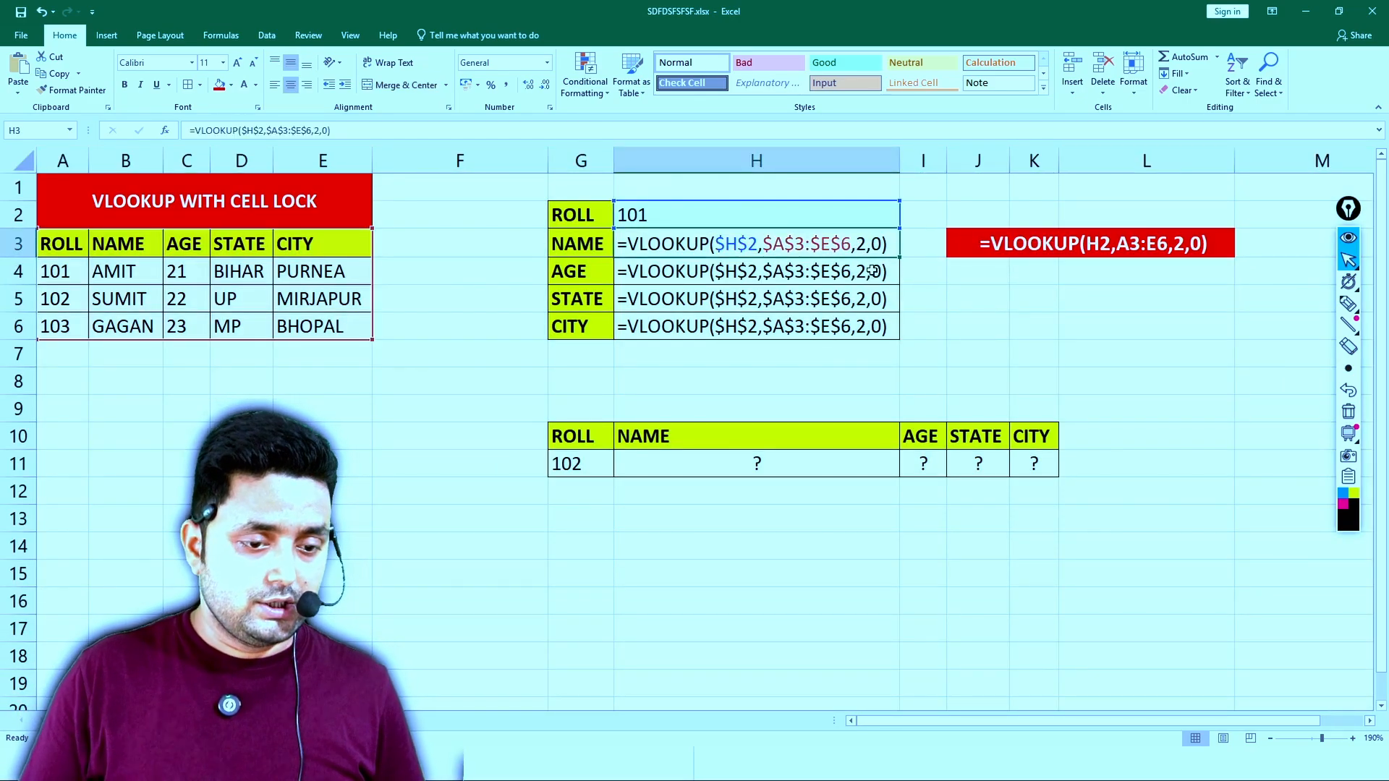
{"action": "left_click", "coordinate": [1346, 305]}
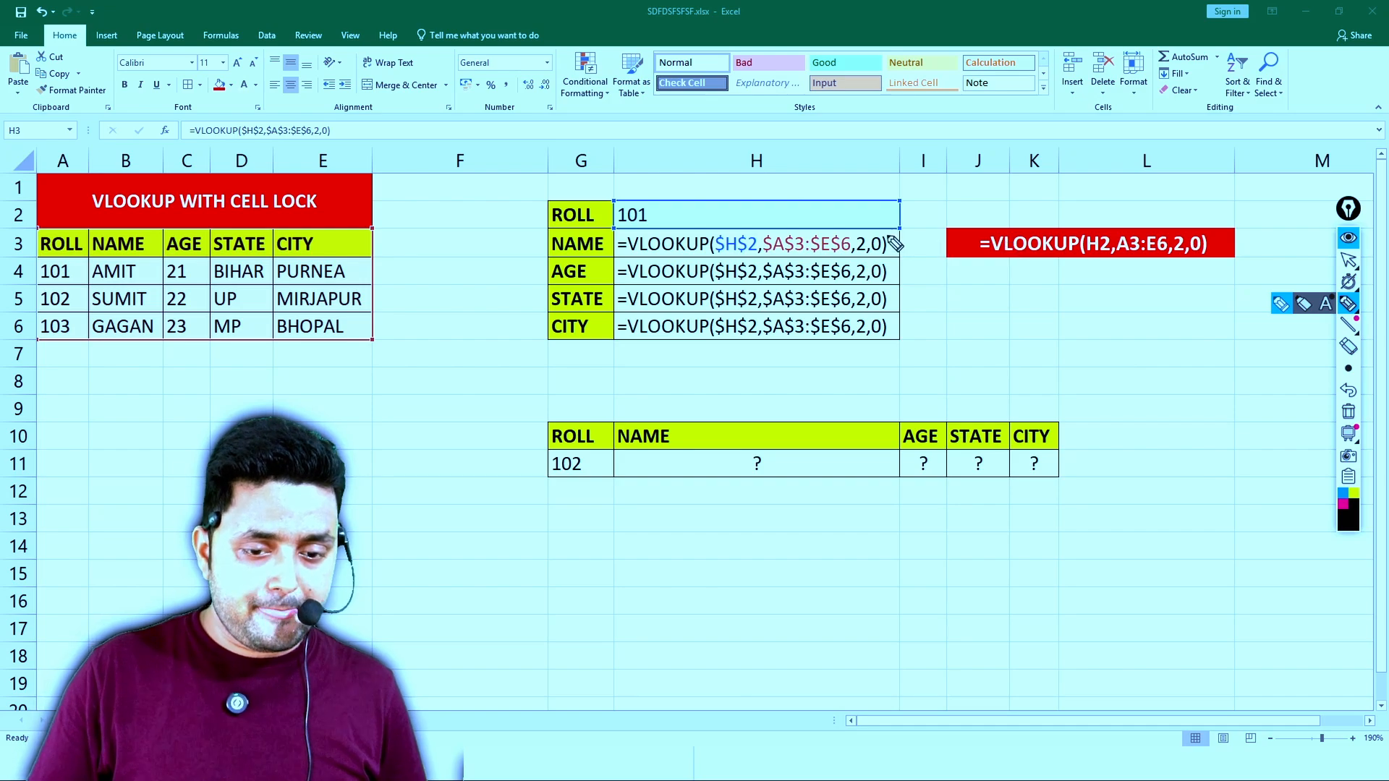
{"action": "left_click_drag", "start_coordinate": [860, 235], "coordinate": [858, 352]}
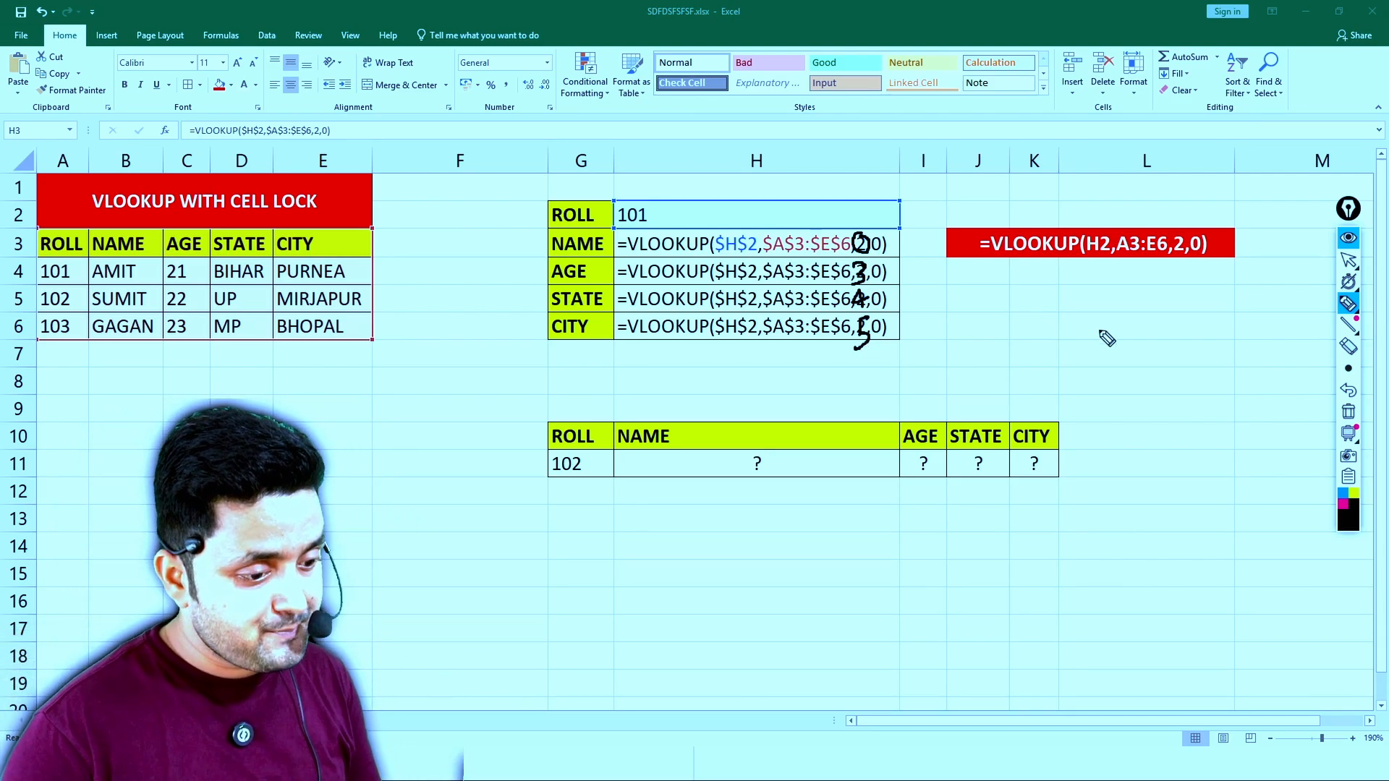
- Draw a column of repeated 2s and a 0, both with vertical arrows, on empty cells, and clear all pen marks
{"action": "mouse_move", "coordinate": [1141, 316]}
{"action": "left_mouse_down"}
{"action": "mouse_move", "coordinate": [1144, 335]}
{"action": "mouse_move", "coordinate": [1185, 351]}
{"action": "mouse_move", "coordinate": [1179, 433]}
{"action": "mouse_move", "coordinate": [1192, 410]}
{"action": "left_mouse_up"}
{"action": "mouse_move", "coordinate": [1142, 349]}
{"action": "left_mouse_down"}
{"action": "mouse_move", "coordinate": [1155, 362]}
{"action": "mouse_move", "coordinate": [1155, 452]}
{"action": "left_mouse_up"}
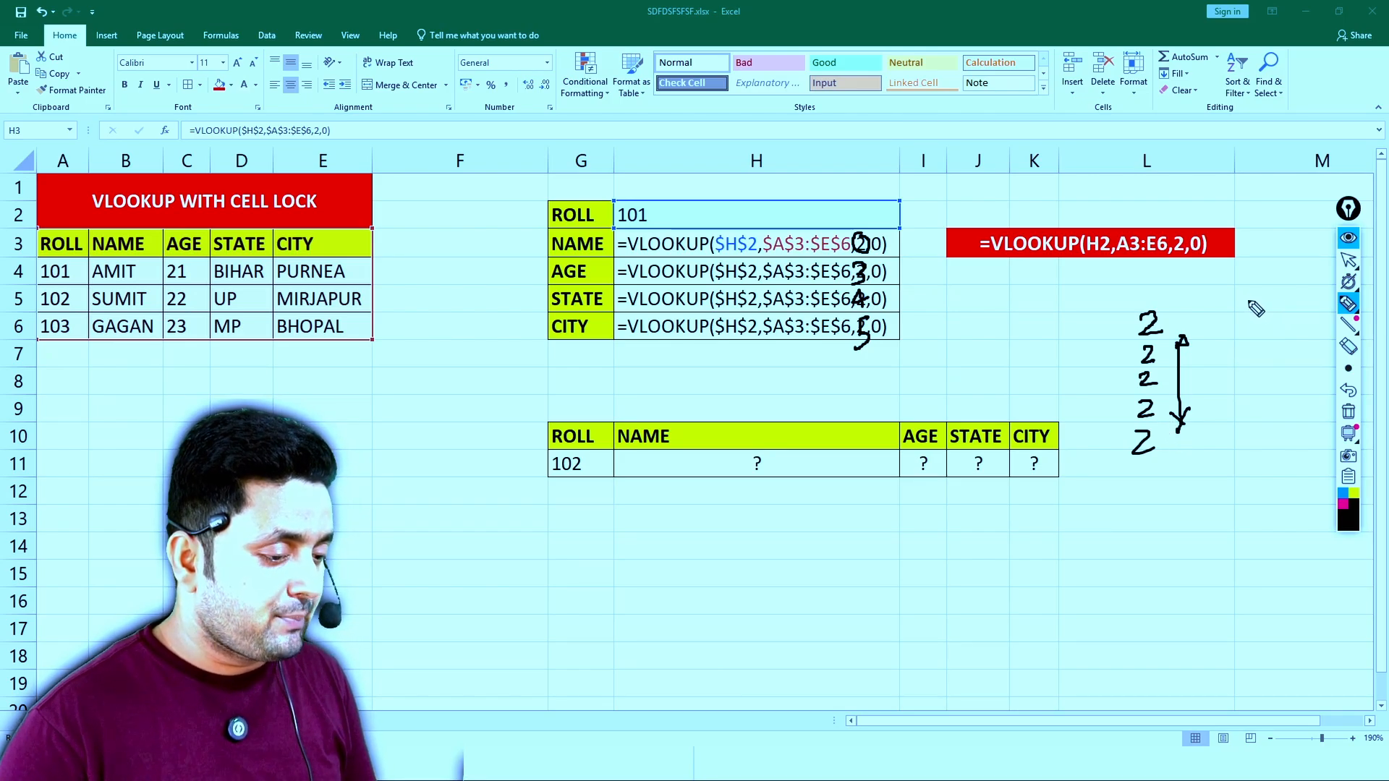
{"action": "mouse_move", "coordinate": [1244, 284]}
{"action": "left_mouse_down"}
{"action": "mouse_move", "coordinate": [1240, 335]}
{"action": "mouse_move", "coordinate": [1265, 295]}
{"action": "mouse_move", "coordinate": [1244, 288]}
{"action": "mouse_move", "coordinate": [1285, 316]}
{"action": "mouse_move", "coordinate": [1299, 302]}
{"action": "mouse_move", "coordinate": [1269, 455]}
{"action": "left_mouse_up"}
{"action": "left_click_drag", "start_coordinate": [1282, 418], "coordinate": [1268, 457]}
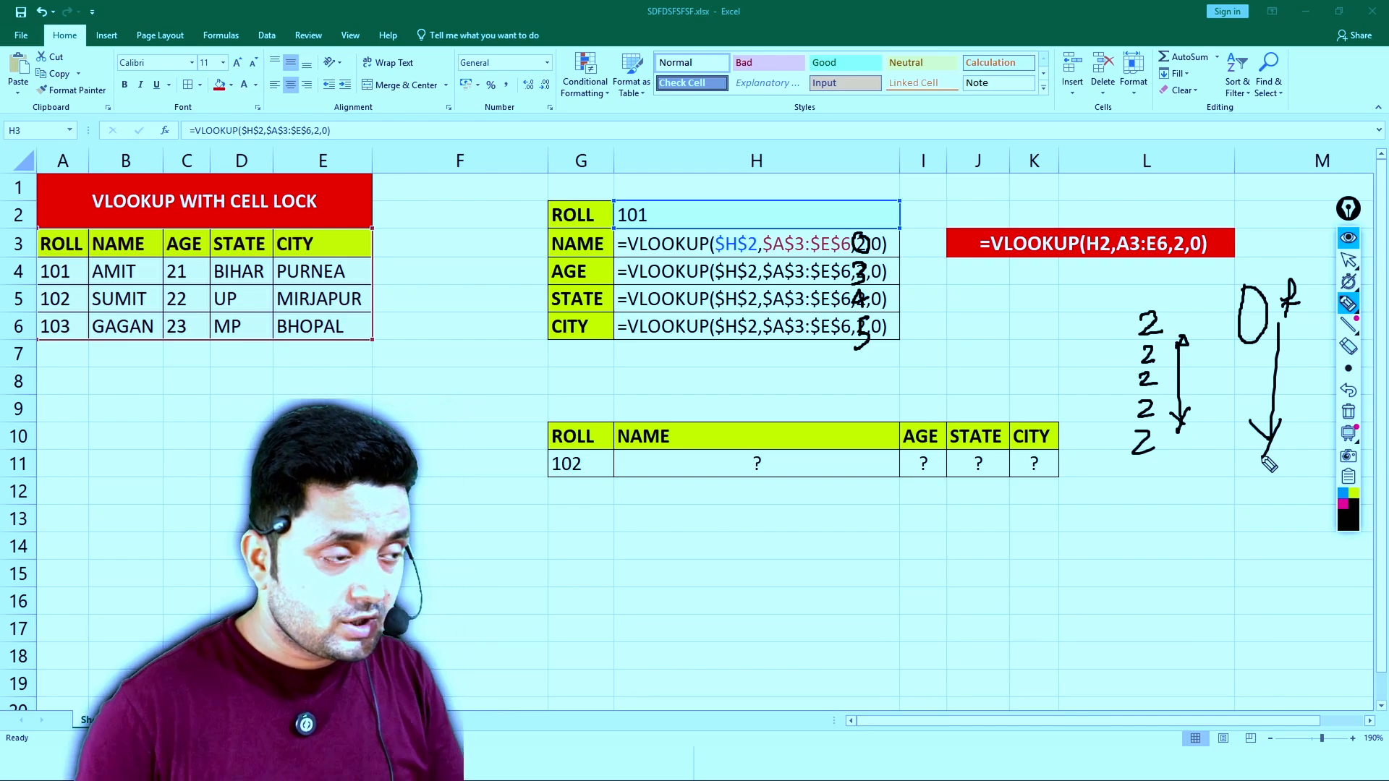
{"action": "left_click", "coordinate": [1347, 413]}
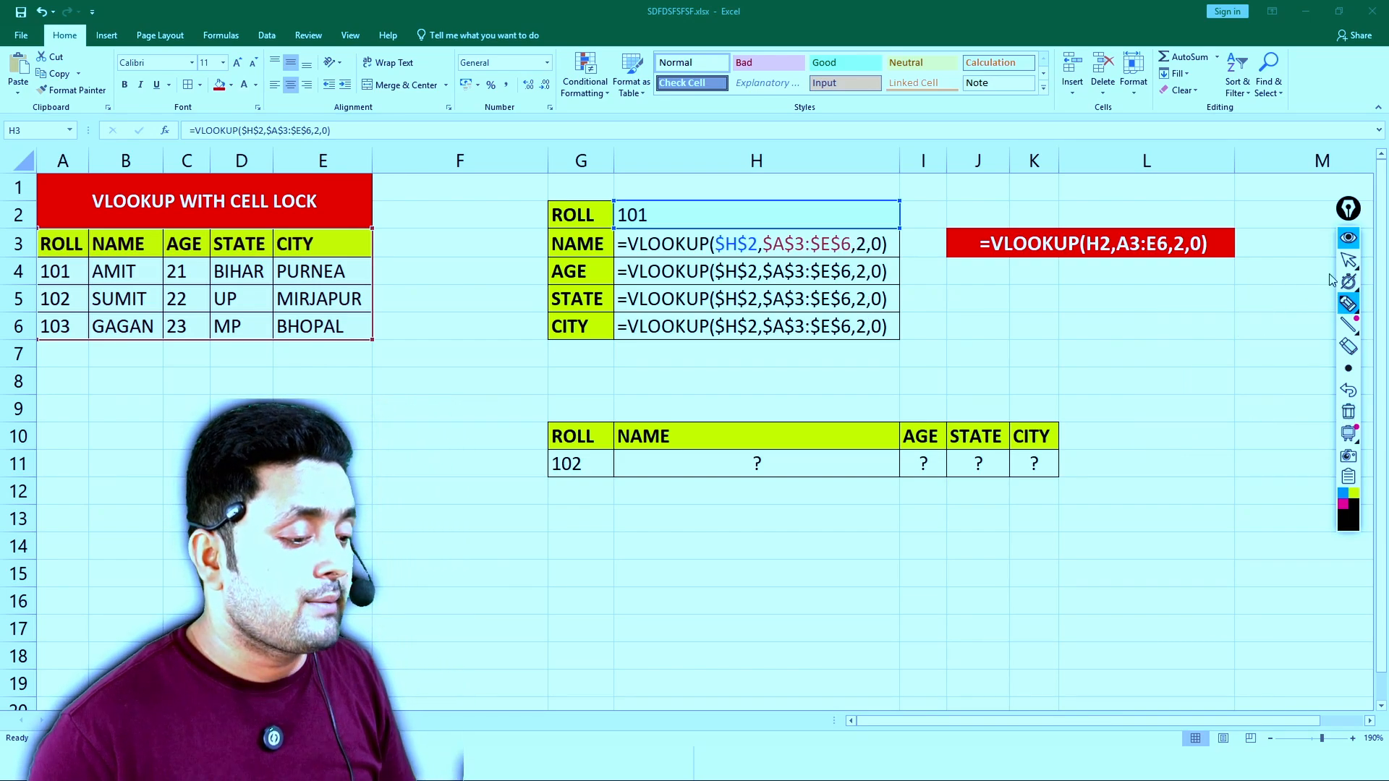
{"action": "left_click", "coordinate": [1347, 260]}
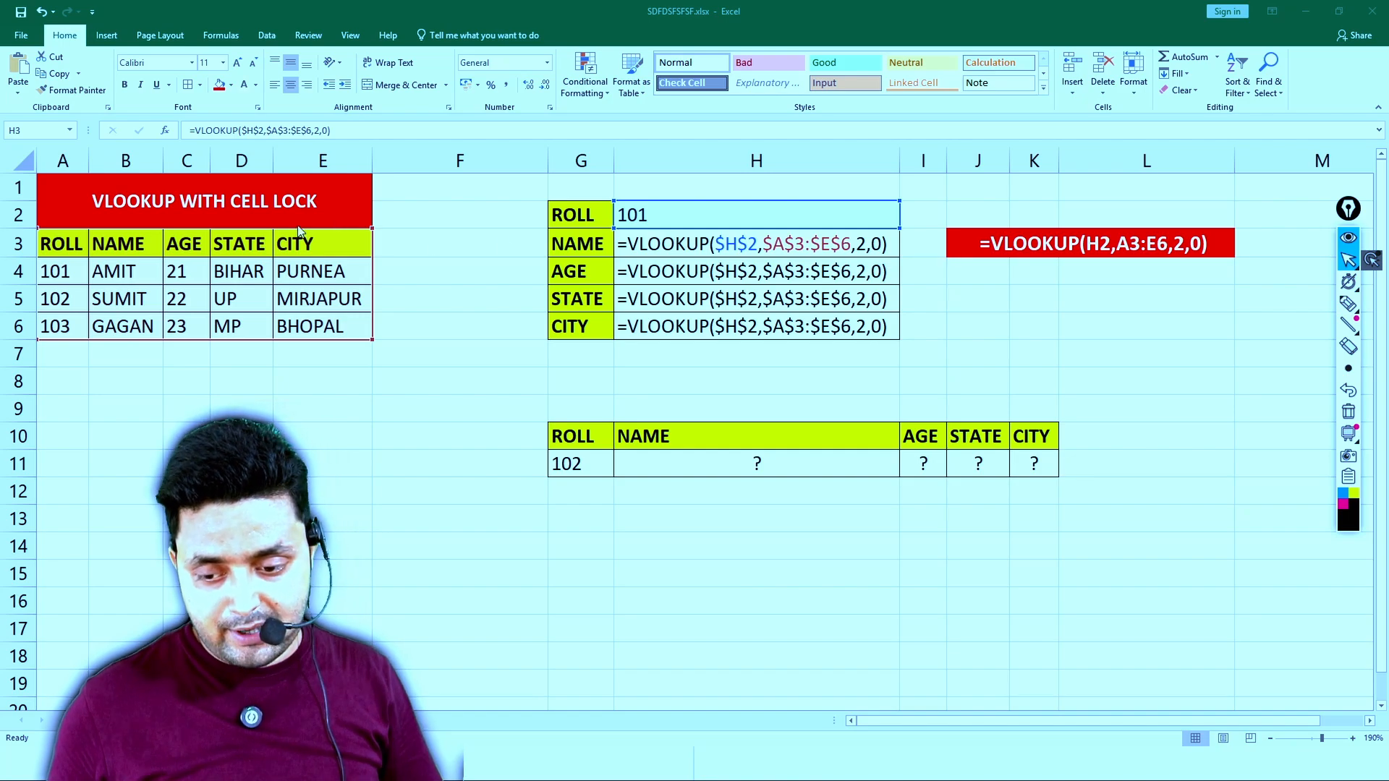
- Enter 2 in C9 and 3 in C10, and fill the number series down to C15
{"action": "left_click", "coordinate": [186, 407]}
{"action": "type", "text": "2"}
{"action": "key", "text": "Return"}
{"action": "type", "text": "3"}
{"action": "key", "text": "Return"}
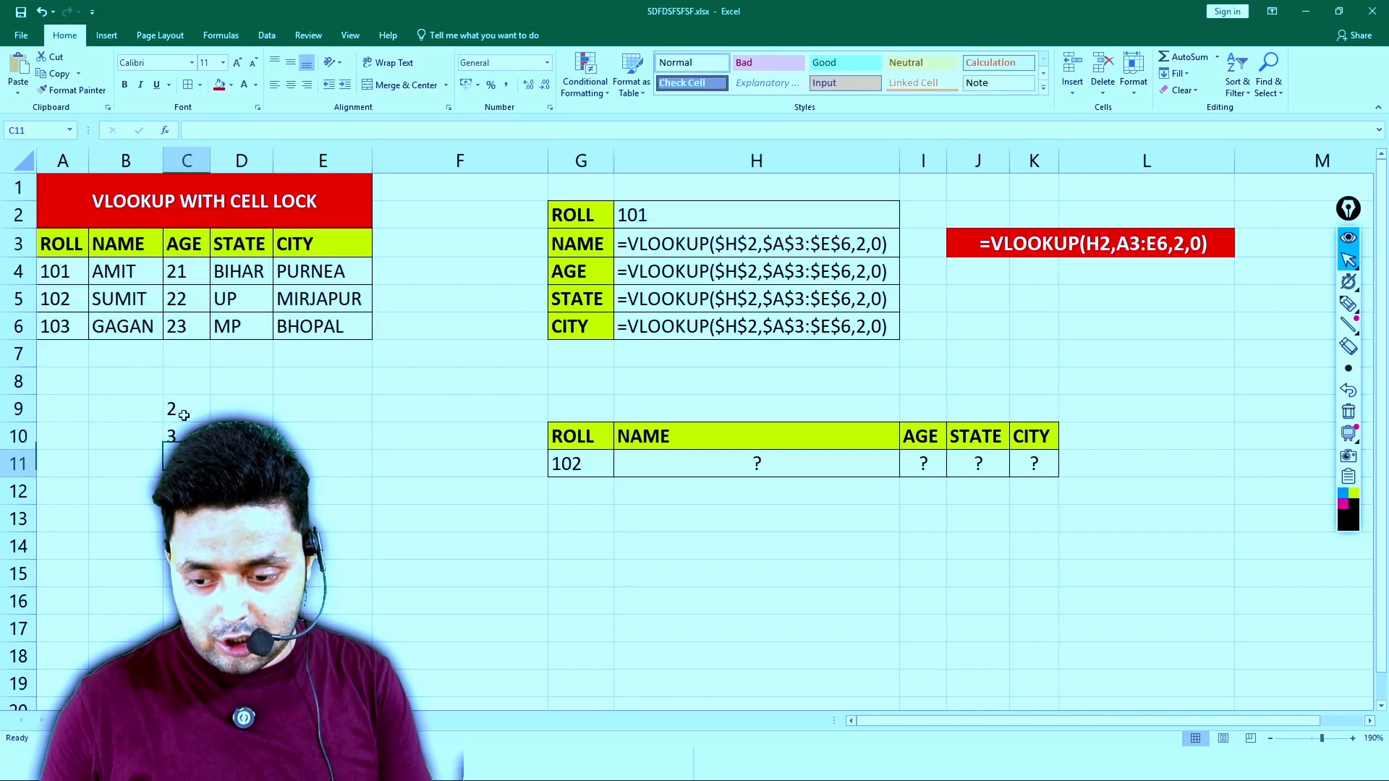
{"action": "left_click_drag", "start_coordinate": [183, 415], "coordinate": [209, 584]}
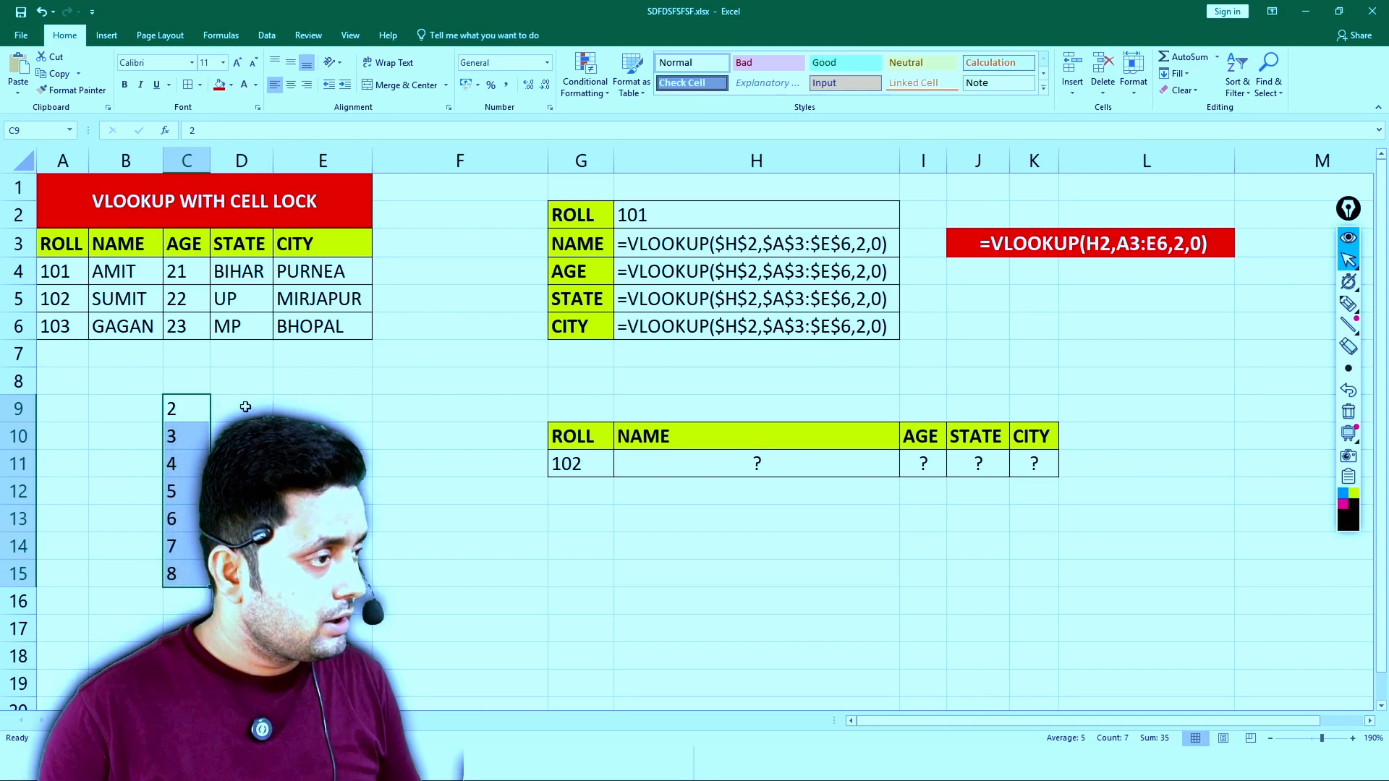
- Replace the numbers in C9 and C10 with the first two student names in capital letters
{"action": "left_click", "coordinate": [195, 409]}
{"action": "type", "text": "AMI"}
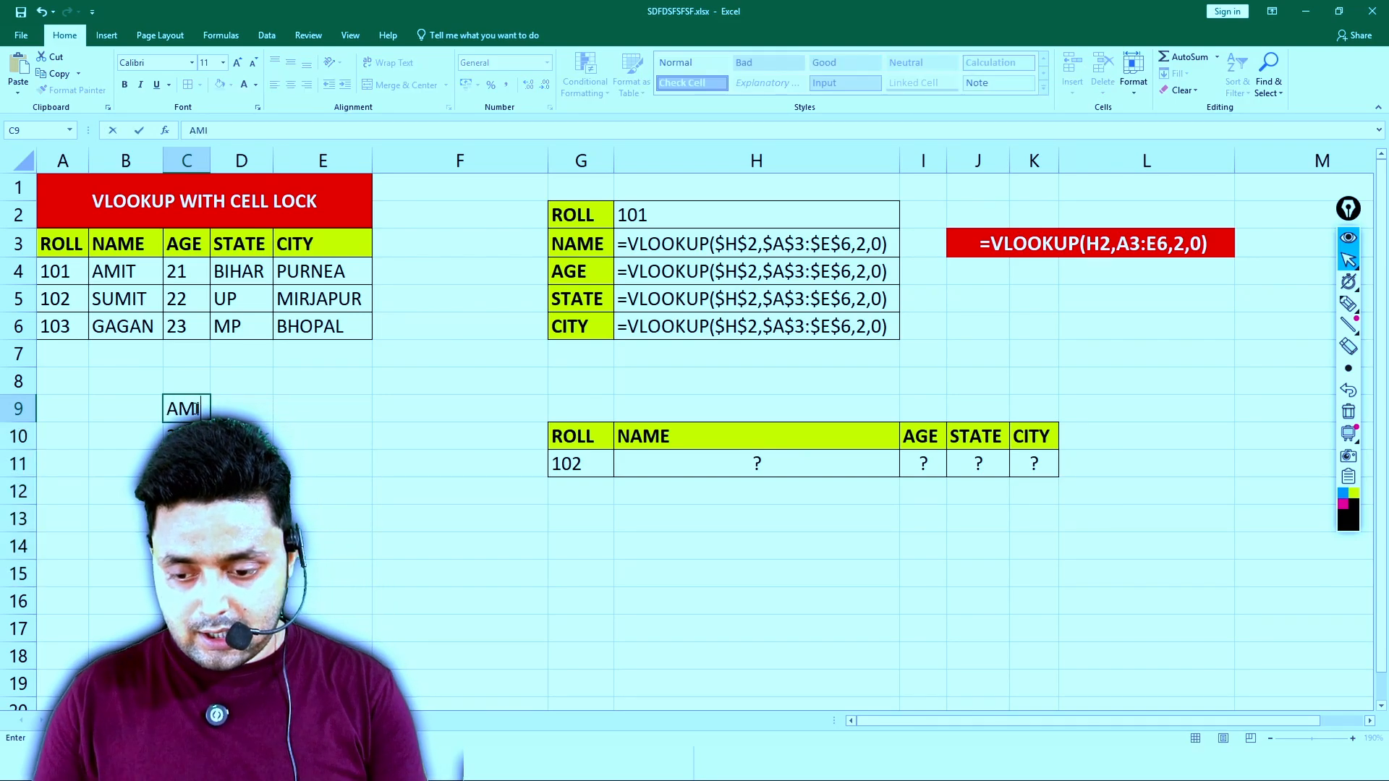
{"action": "type", "text": "T"}
{"action": "key", "text": "Return"}
{"action": "type", "text": "SUMI"}
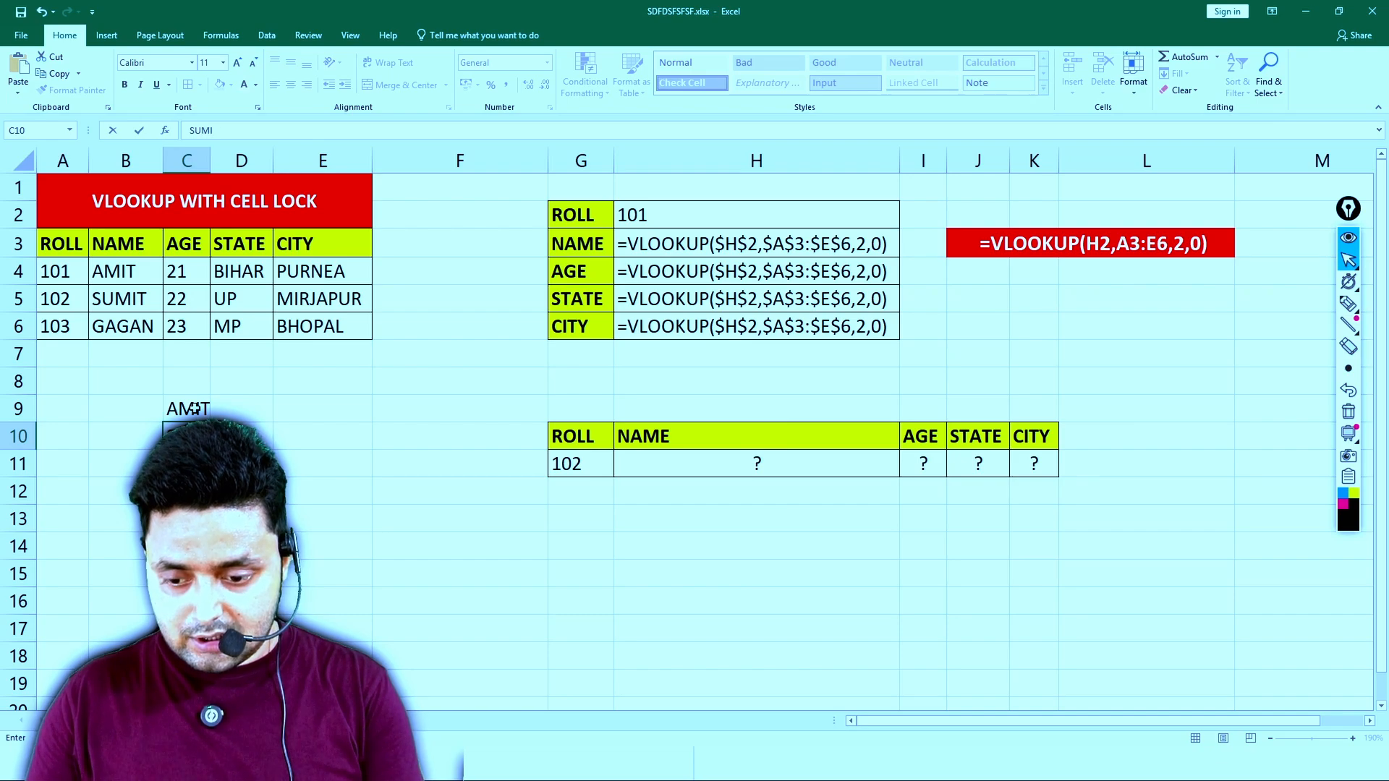
{"action": "type", "text": "T"}
{"action": "key", "text": "Return"}
- Enter the formula =LOWER(C9) in D9 and check it in edit mode
{"action": "left_click", "coordinate": [219, 401]}
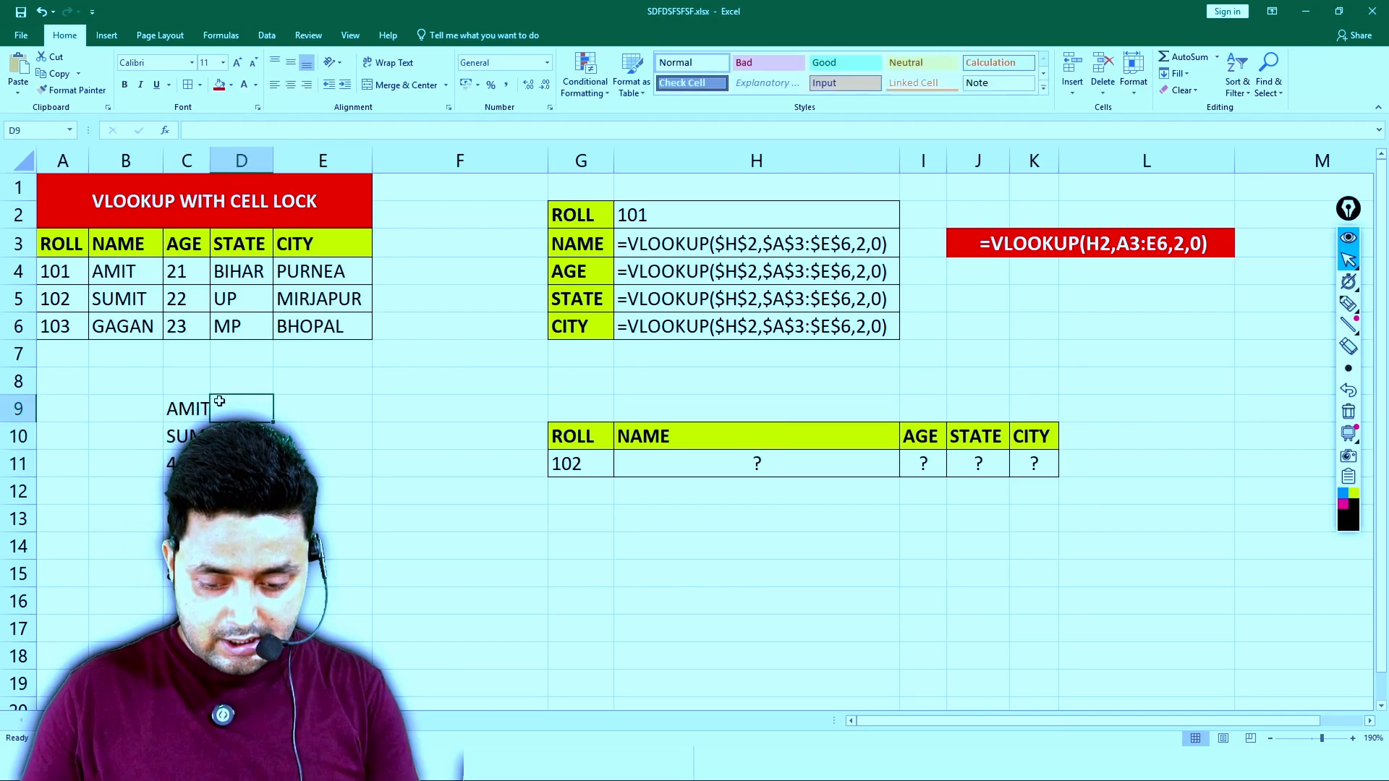
{"action": "type", "text": "=LOWER("}
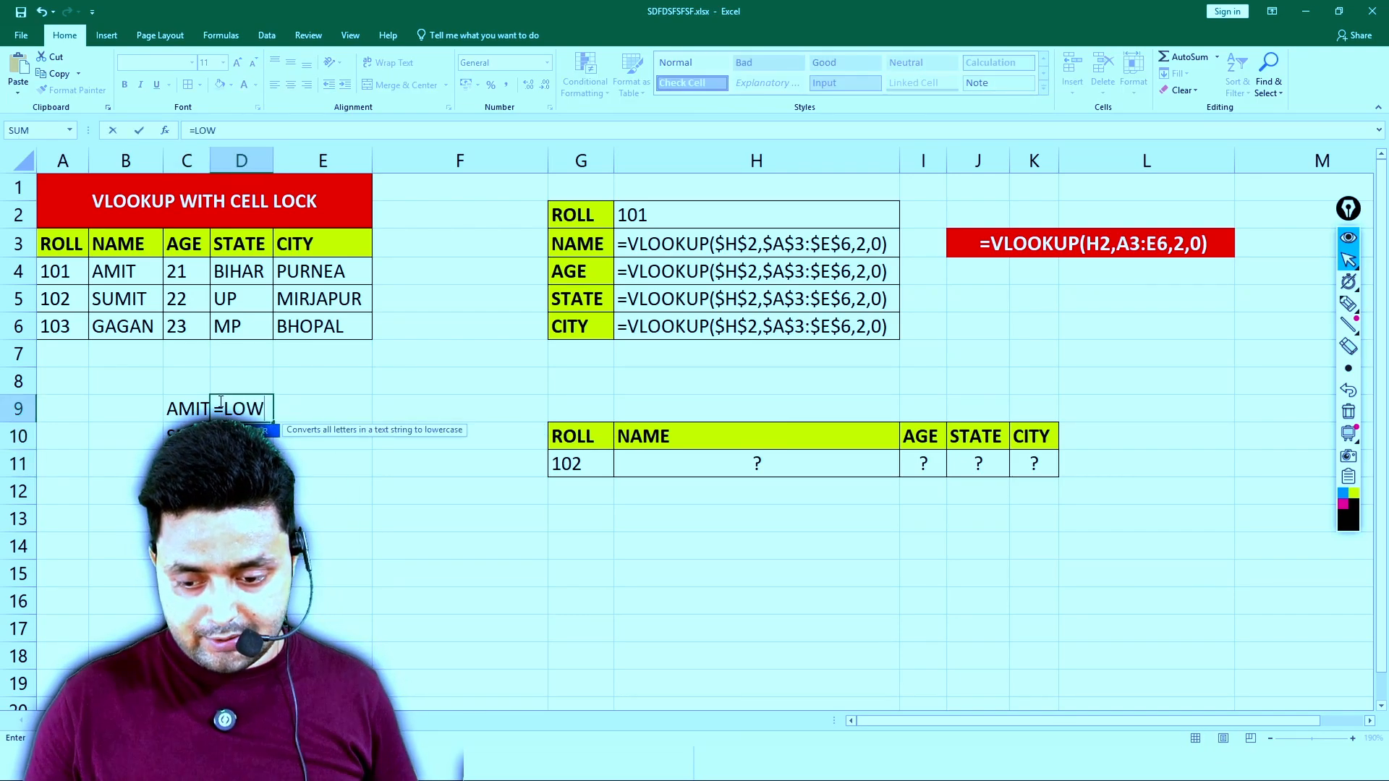
{"action": "left_click", "coordinate": [185, 409]}
{"action": "key", "text": "Return"}
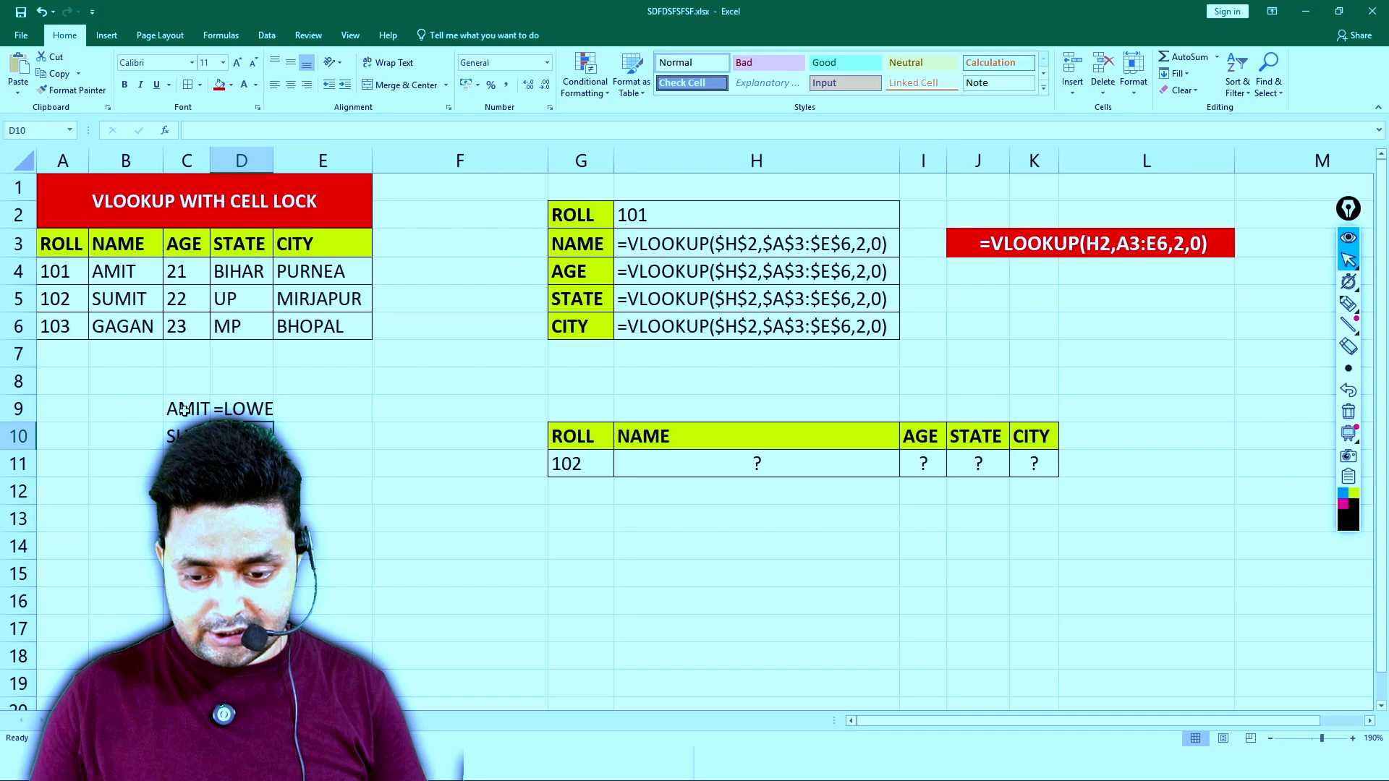
{"action": "left_click", "coordinate": [244, 409]}
{"action": "left_click", "coordinate": [186, 130]}
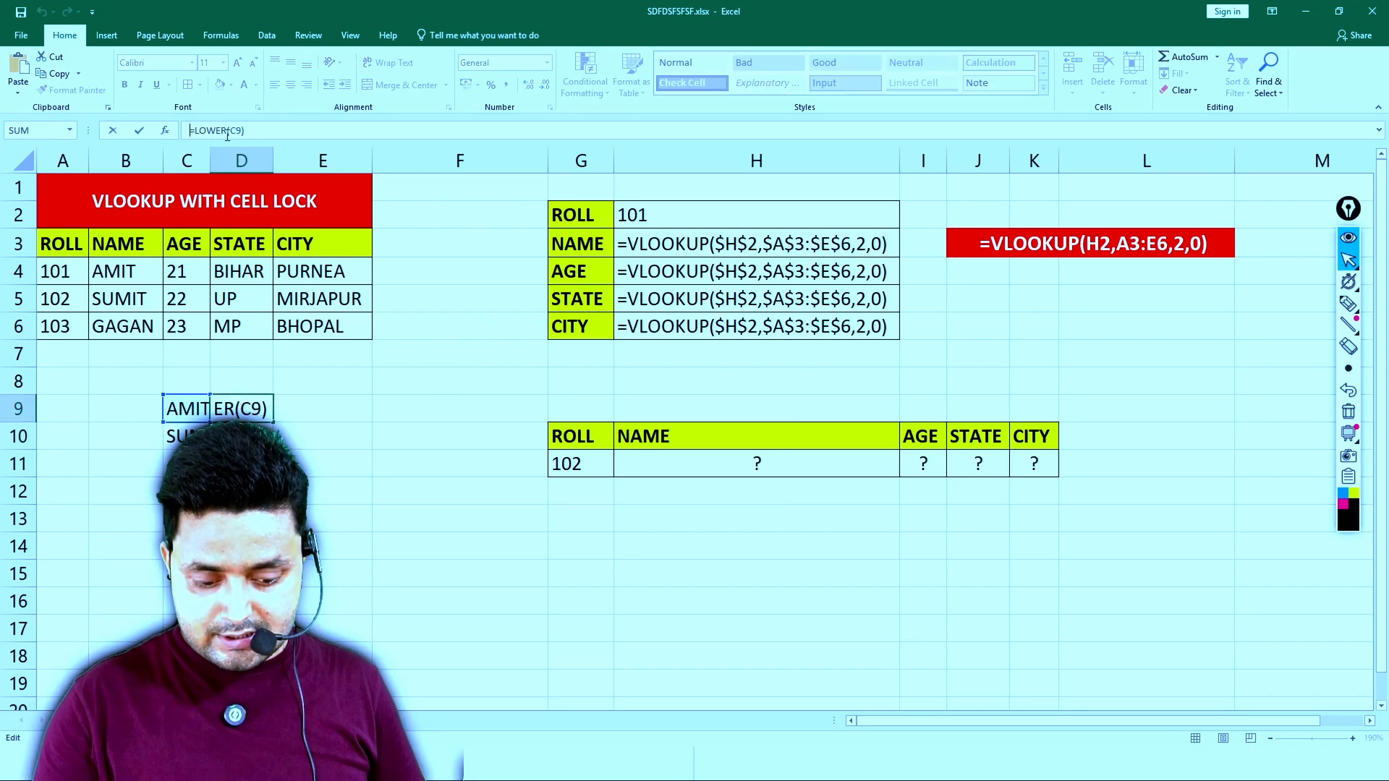
{"action": "key", "text": "Return"}
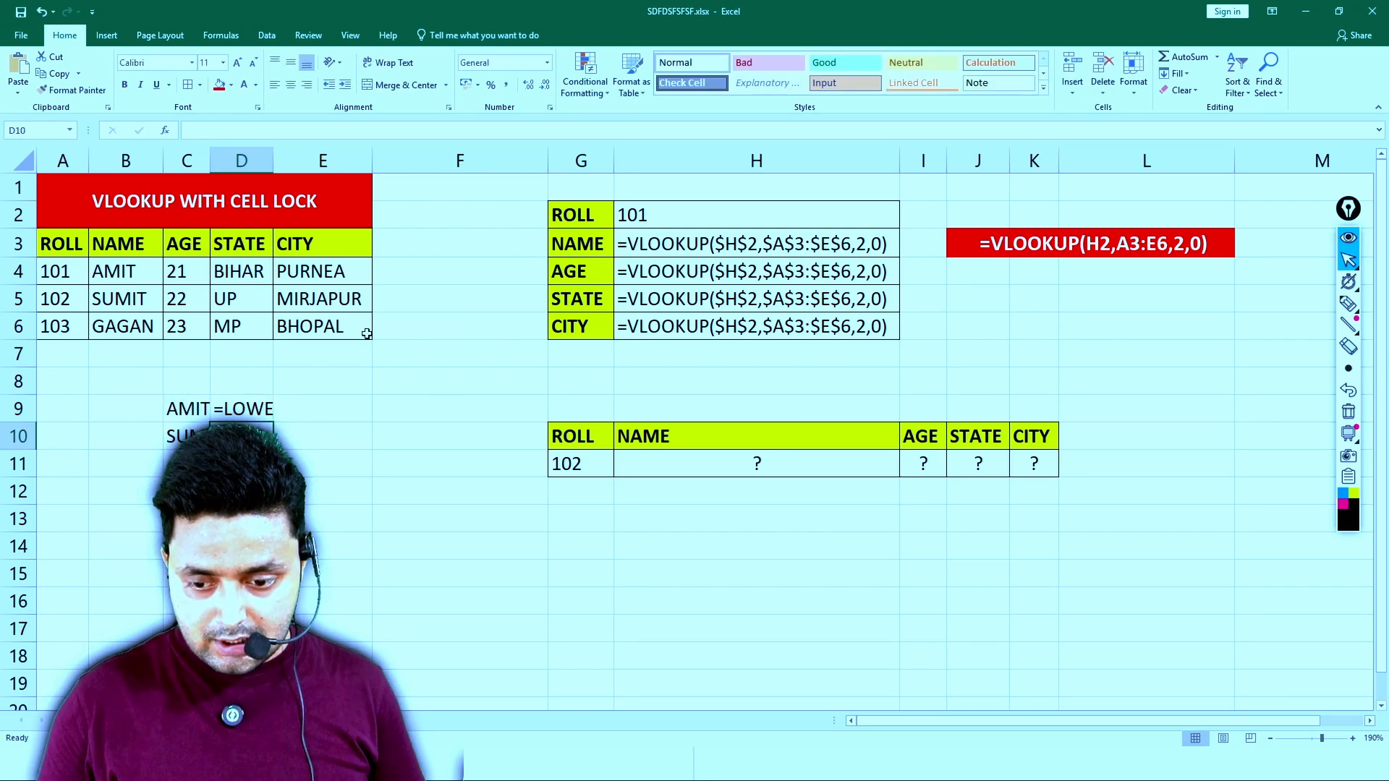
- Switch the worksheet back to displaying results and AutoFit all column widths
{"action": "key", "text": "ctrl+grave"}
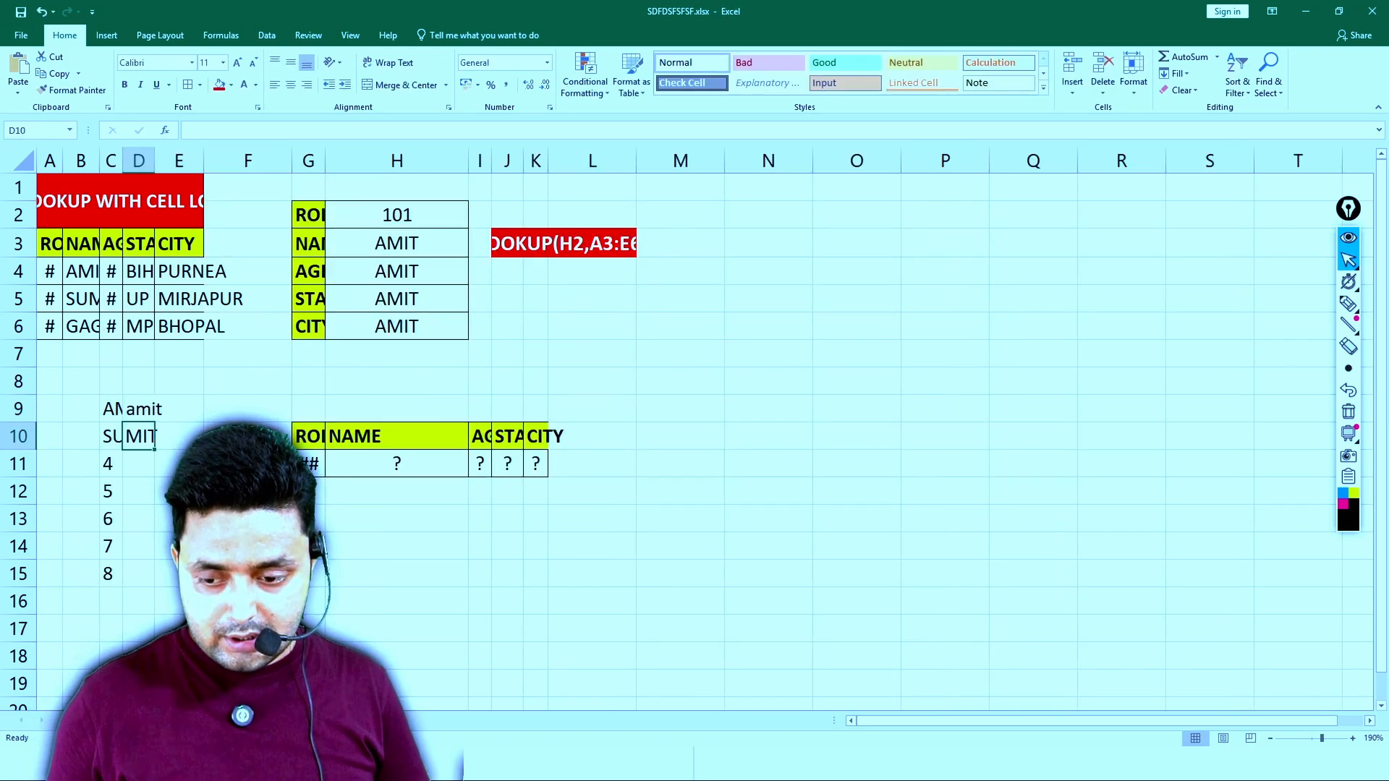
{"action": "left_click", "coordinate": [842, 345]}
{"action": "key", "text": "ctrl+a"}
{"action": "left_click", "coordinate": [1150, 178]}
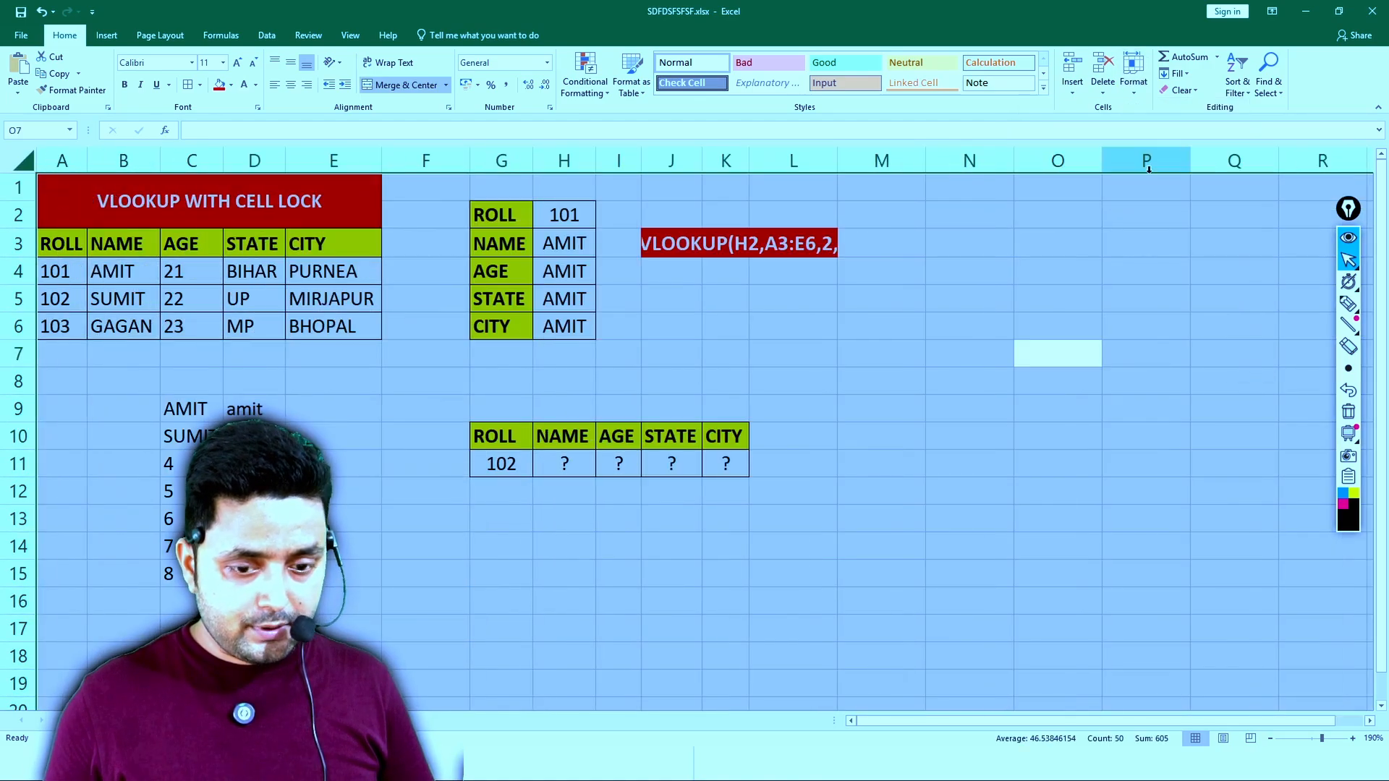
- Copy the LOWER formula from D9 to D10 and extend the number series from C11:C12 down to C17
{"action": "left_click", "coordinate": [265, 411]}
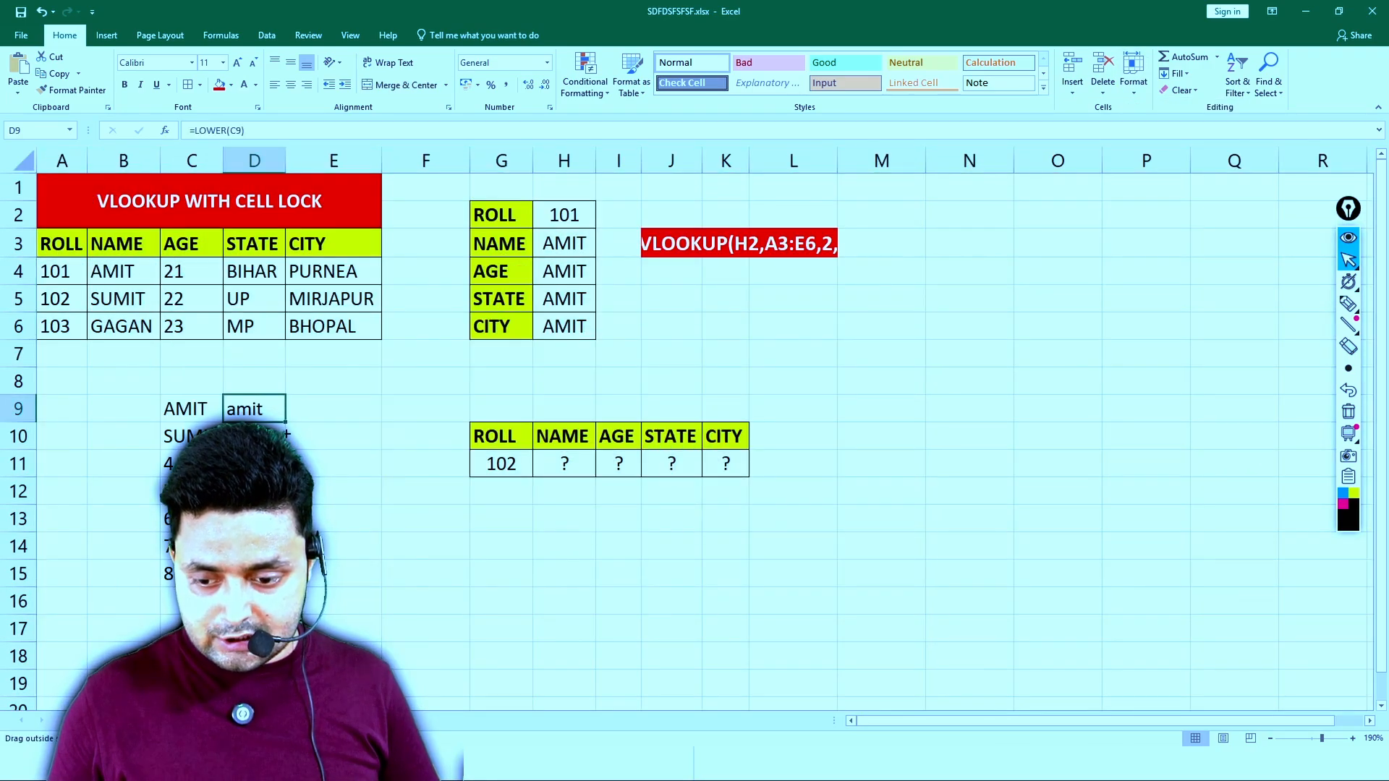
{"action": "left_click_drag", "start_coordinate": [288, 435], "coordinate": [293, 435]}
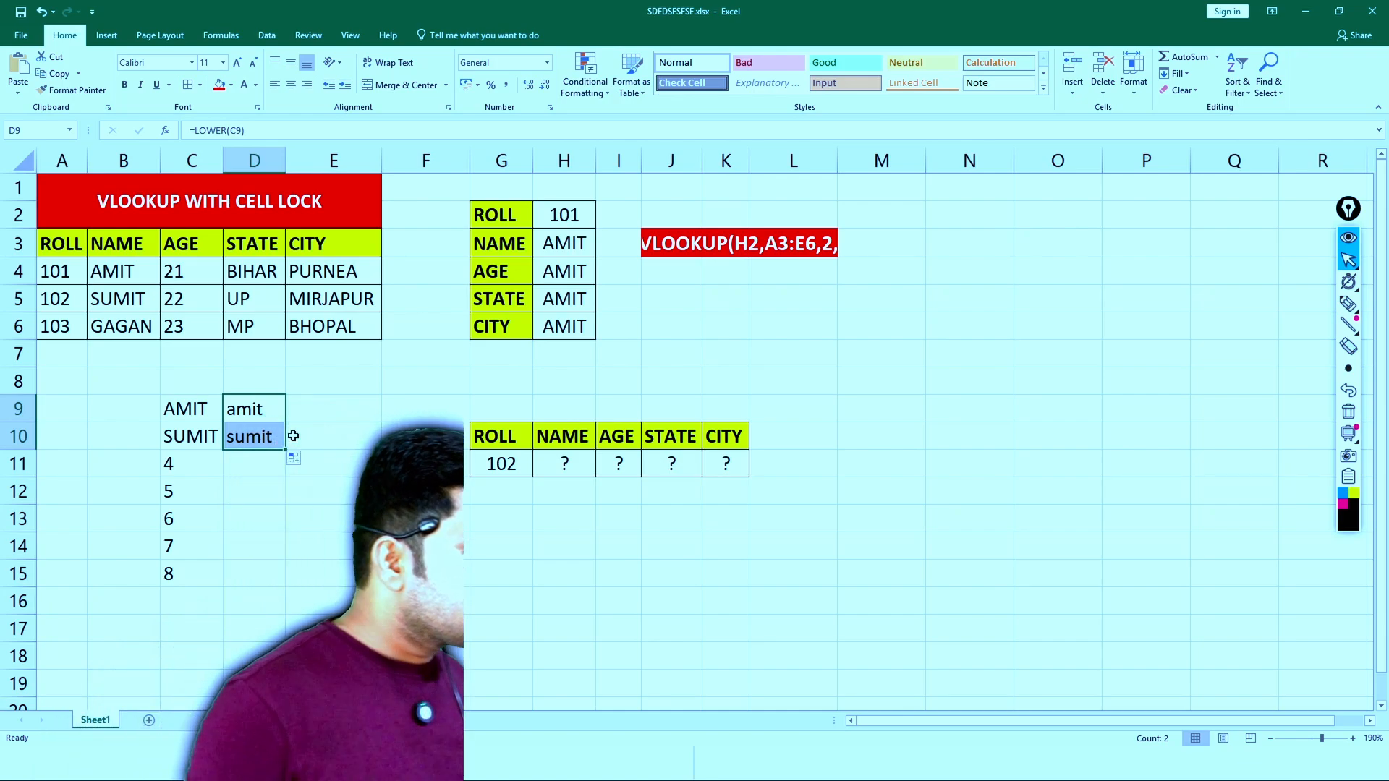
{"action": "left_click_drag", "start_coordinate": [174, 464], "coordinate": [173, 491]}
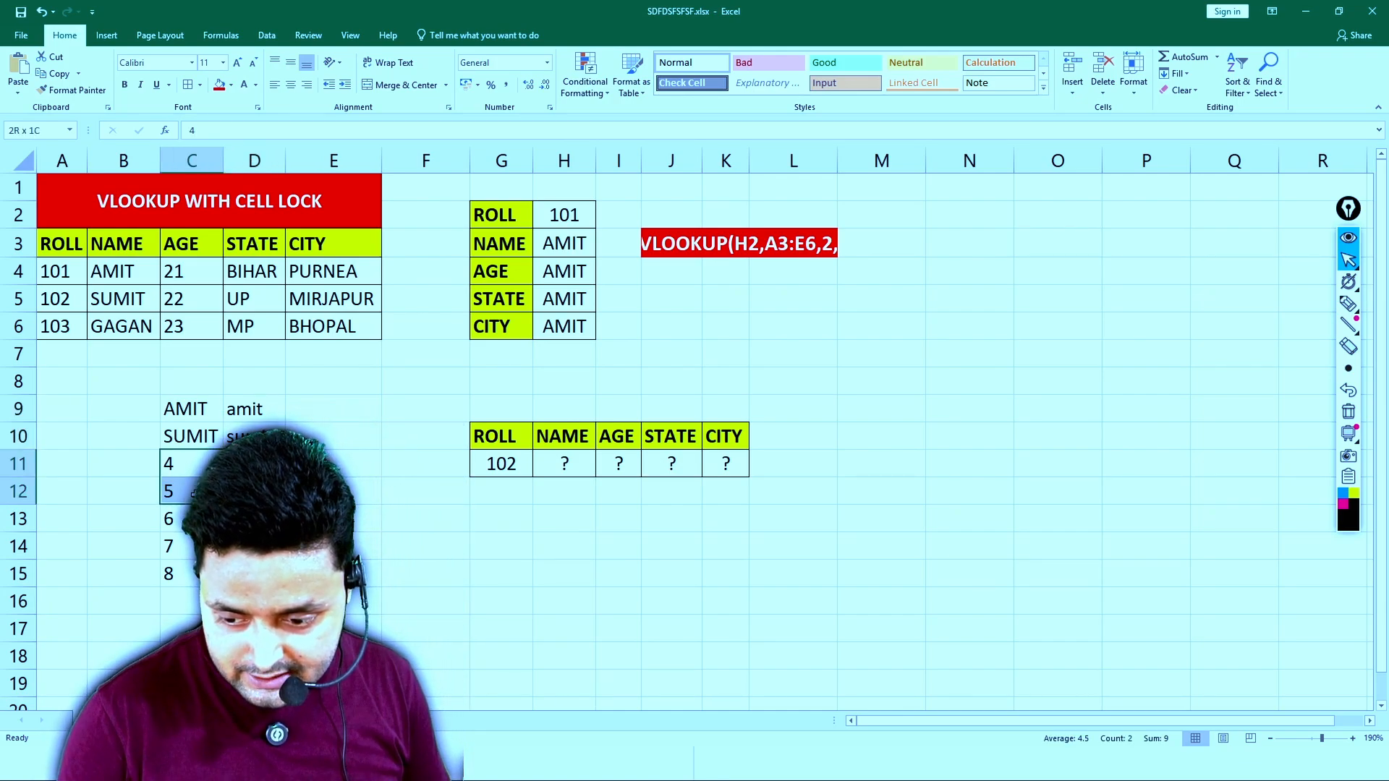
{"action": "left_click_drag", "start_coordinate": [221, 575], "coordinate": [221, 629]}
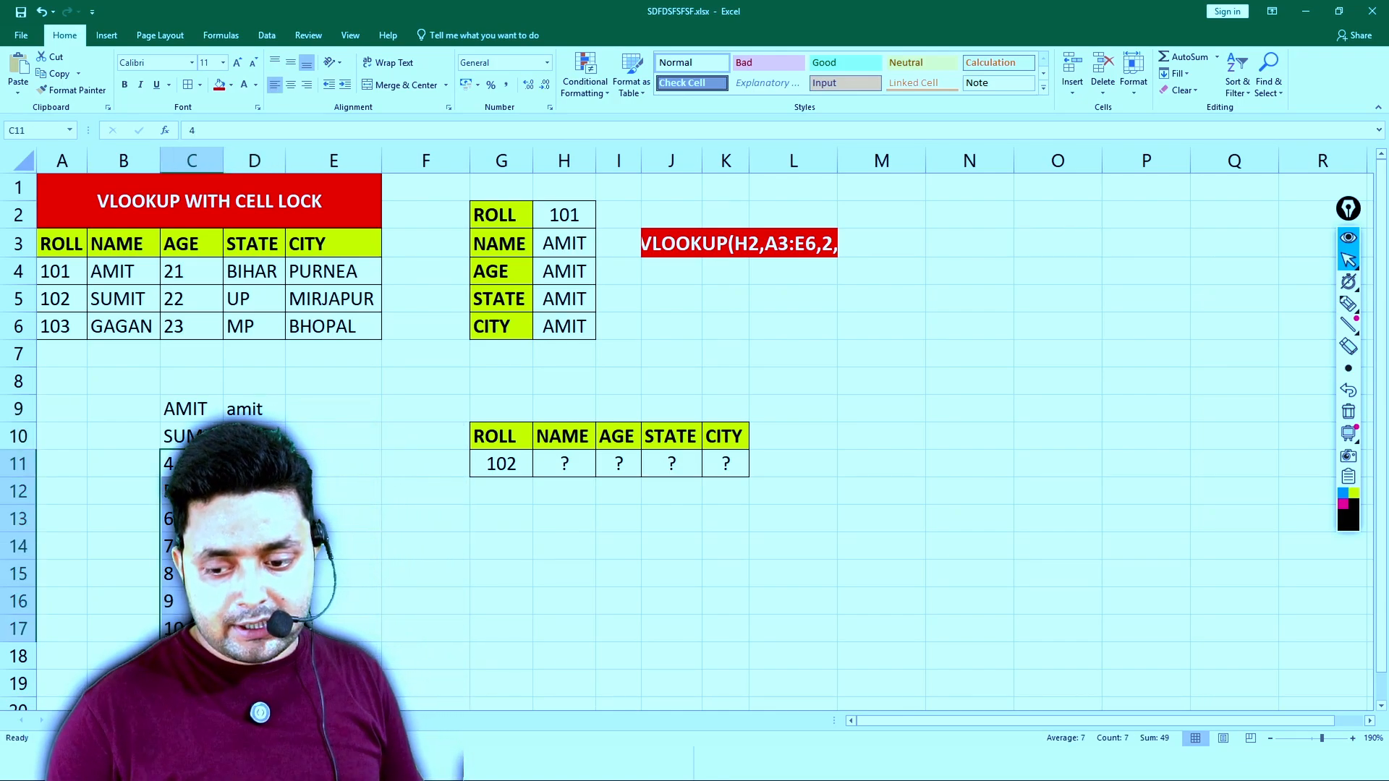
{"action": "left_click", "coordinate": [255, 408]}
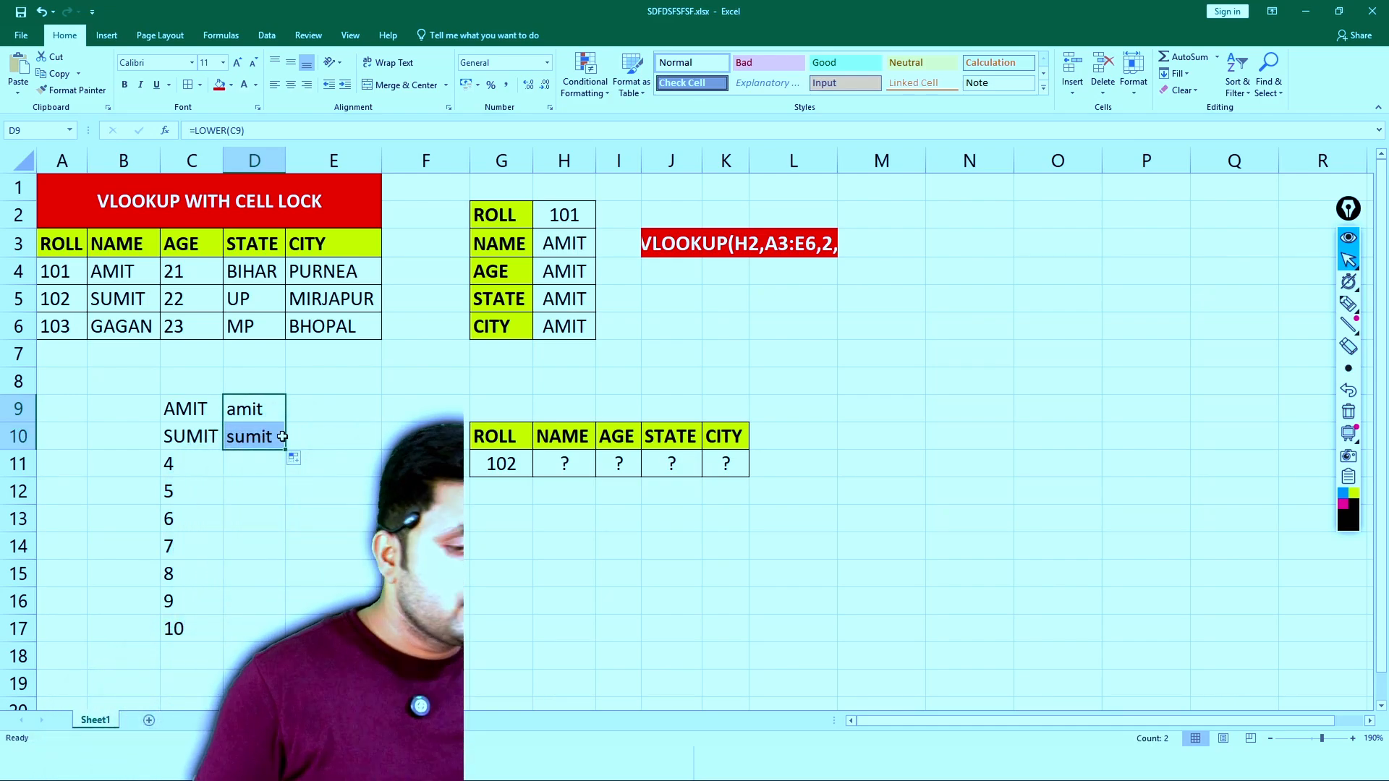
{"action": "left_click", "coordinate": [1051, 326]}
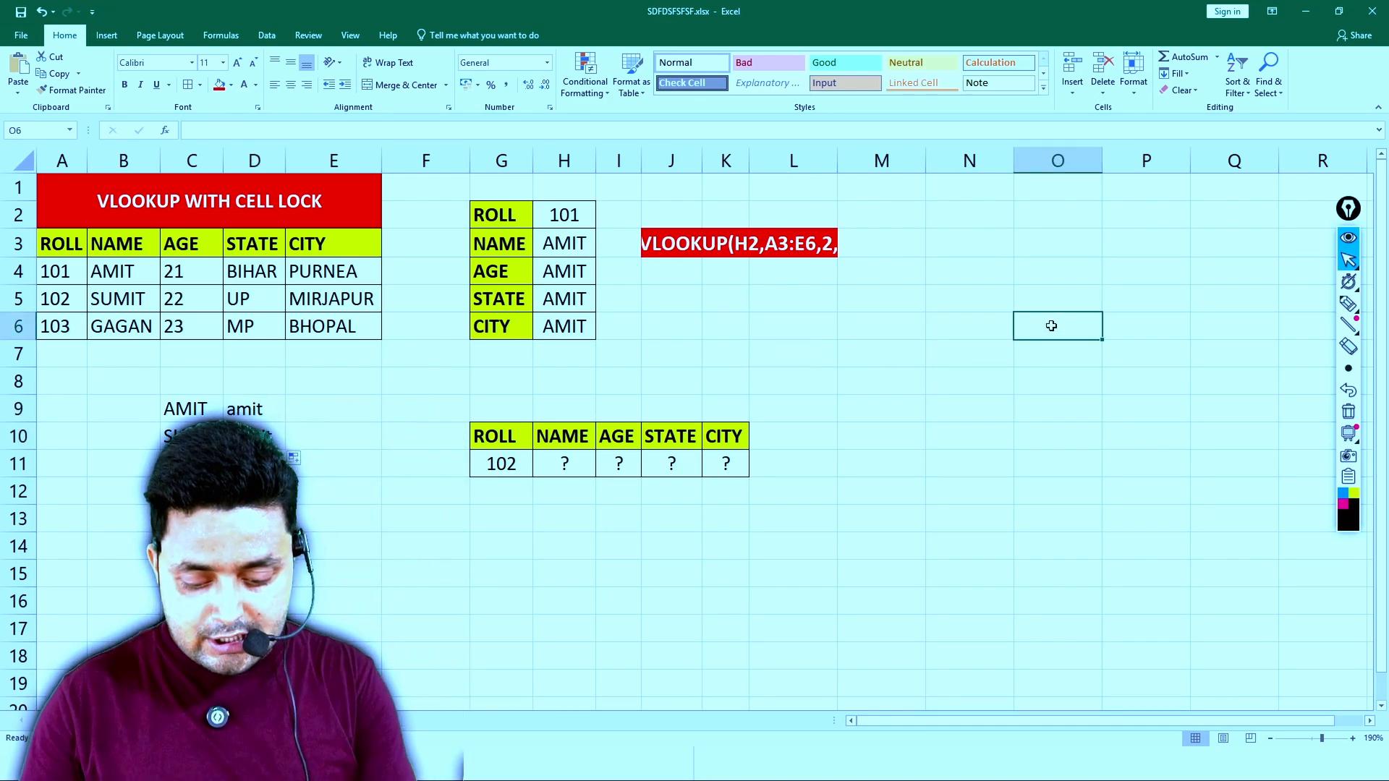
- Enter a sample name in O6 and fill it down to O15 to demonstrate copying plain text
{"action": "type", "text": "KALUA"}
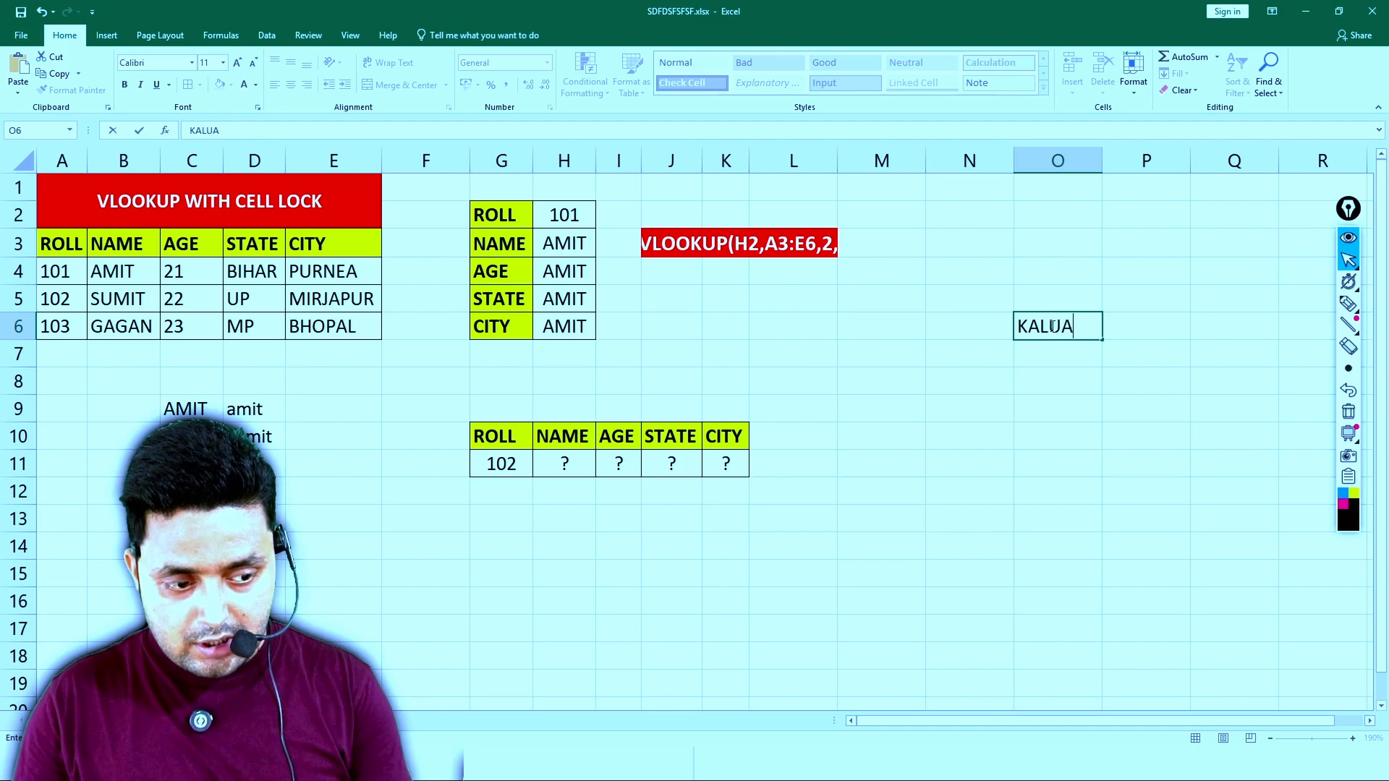
{"action": "left_click", "coordinate": [1141, 326]}
{"action": "left_click", "coordinate": [1081, 327]}
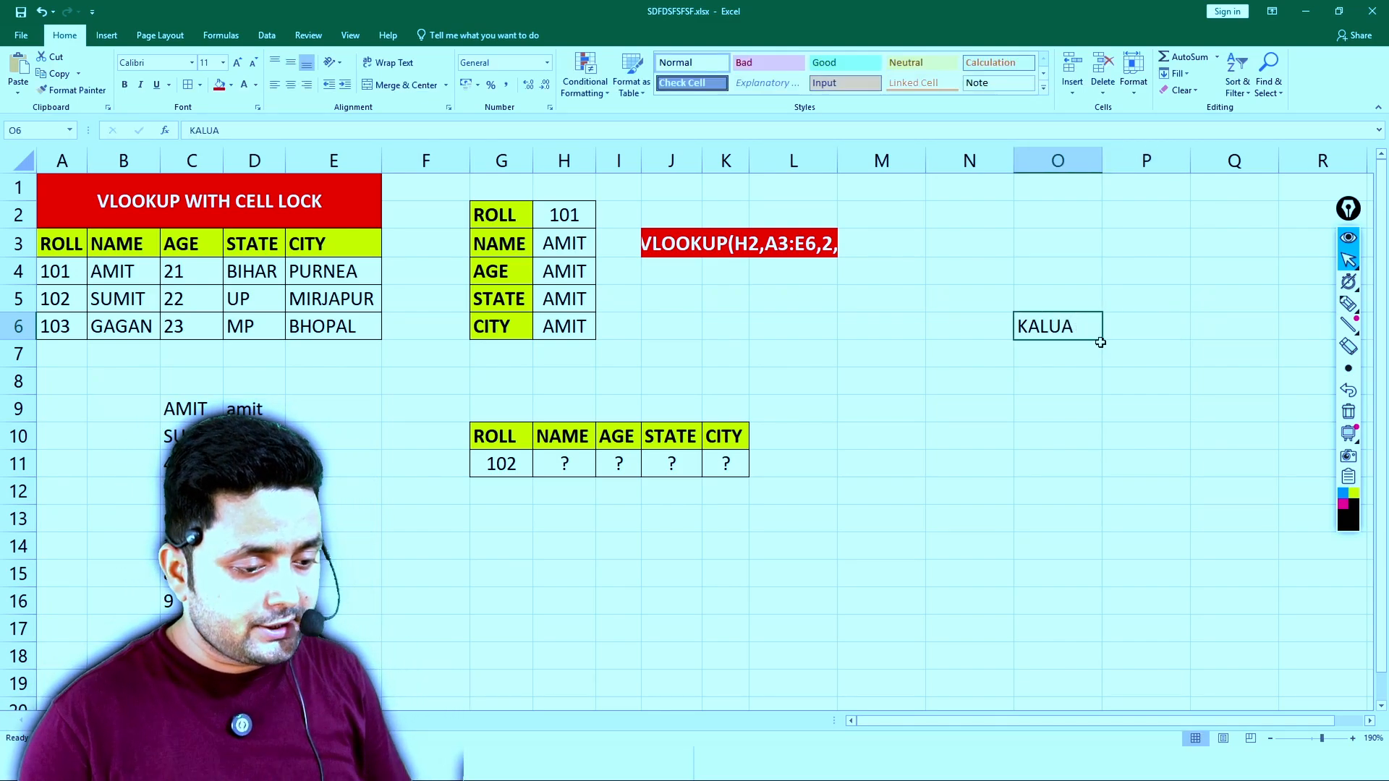
{"action": "left_click_drag", "start_coordinate": [1104, 341], "coordinate": [1087, 587]}
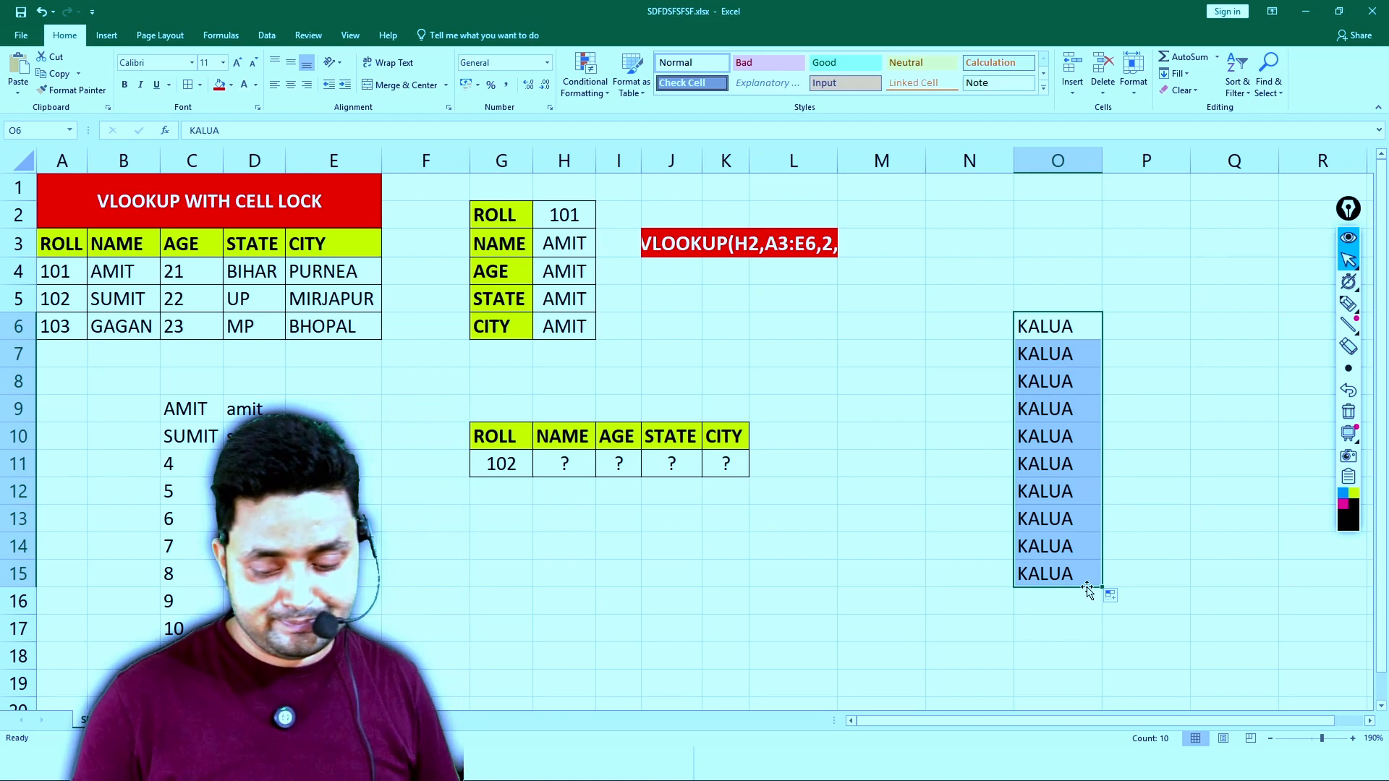
- Clear the sample names from O6:O15 and the demonstration data from B8:E17
{"action": "key", "text": "Delete"}
{"action": "left_click_drag", "start_coordinate": [132, 385], "coordinate": [330, 620]}
{"action": "key", "text": "Delete"}
- Show the worksheet's formulas and AutoFit all column widths
{"action": "key", "text": "ctrl+grave"}
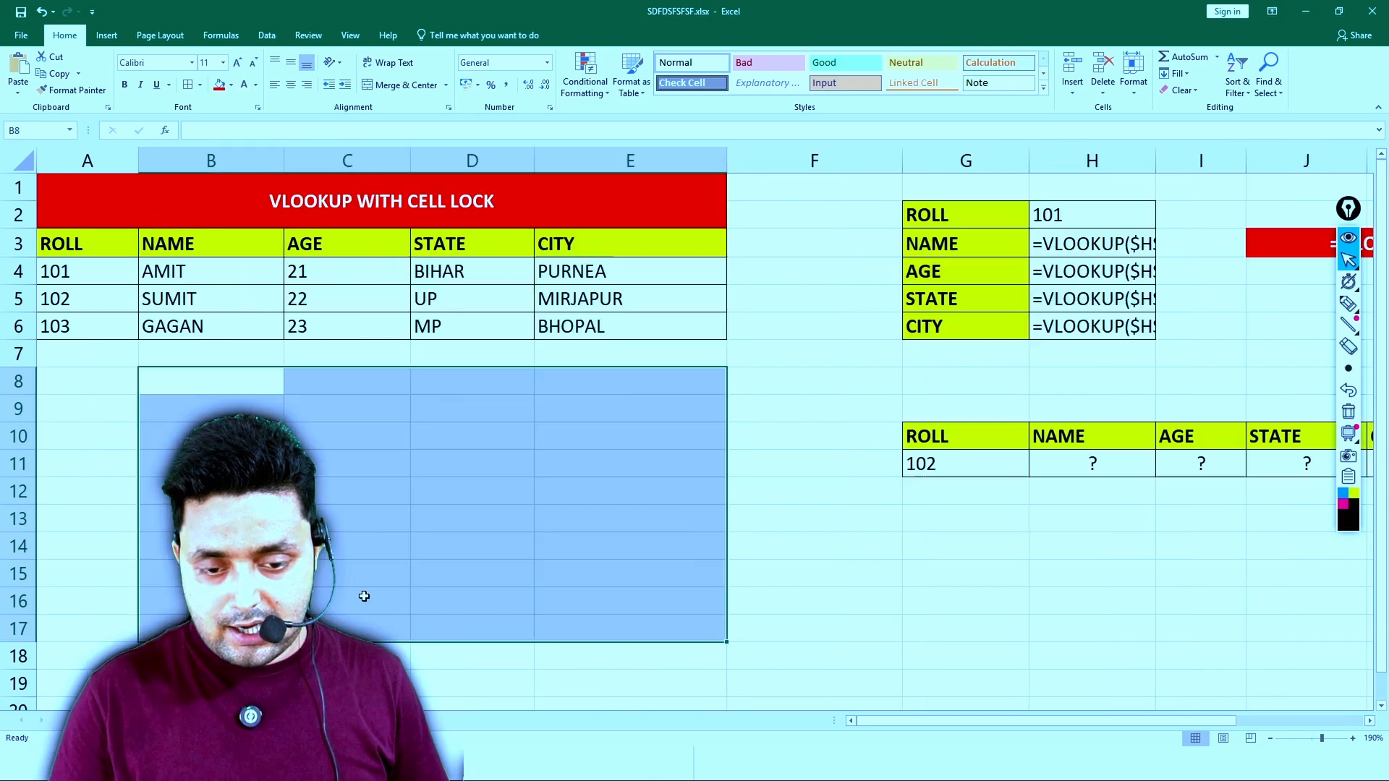
{"action": "left_click", "coordinate": [708, 474]}
{"action": "key", "text": "ctrl+a"}
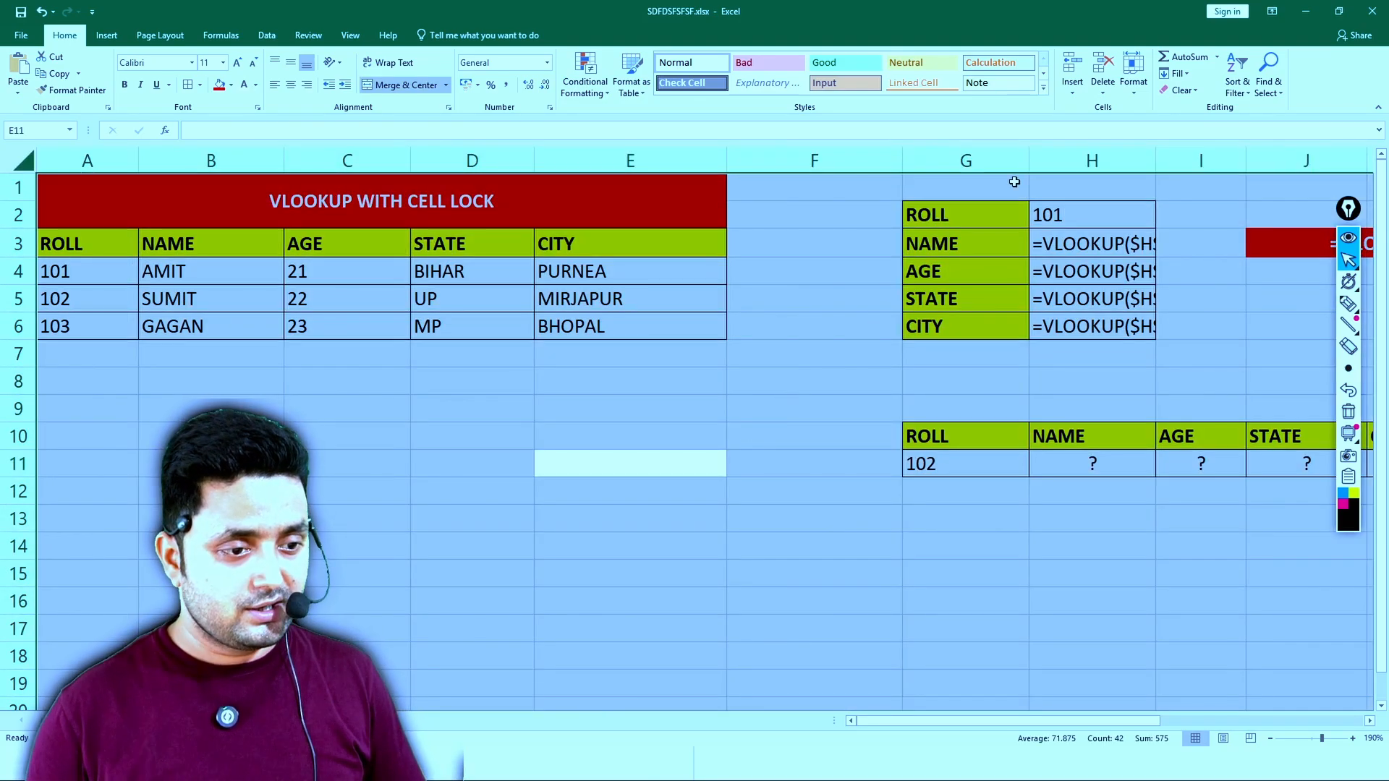
{"action": "left_click", "coordinate": [1136, 100]}
{"action": "left_click", "coordinate": [1155, 176]}
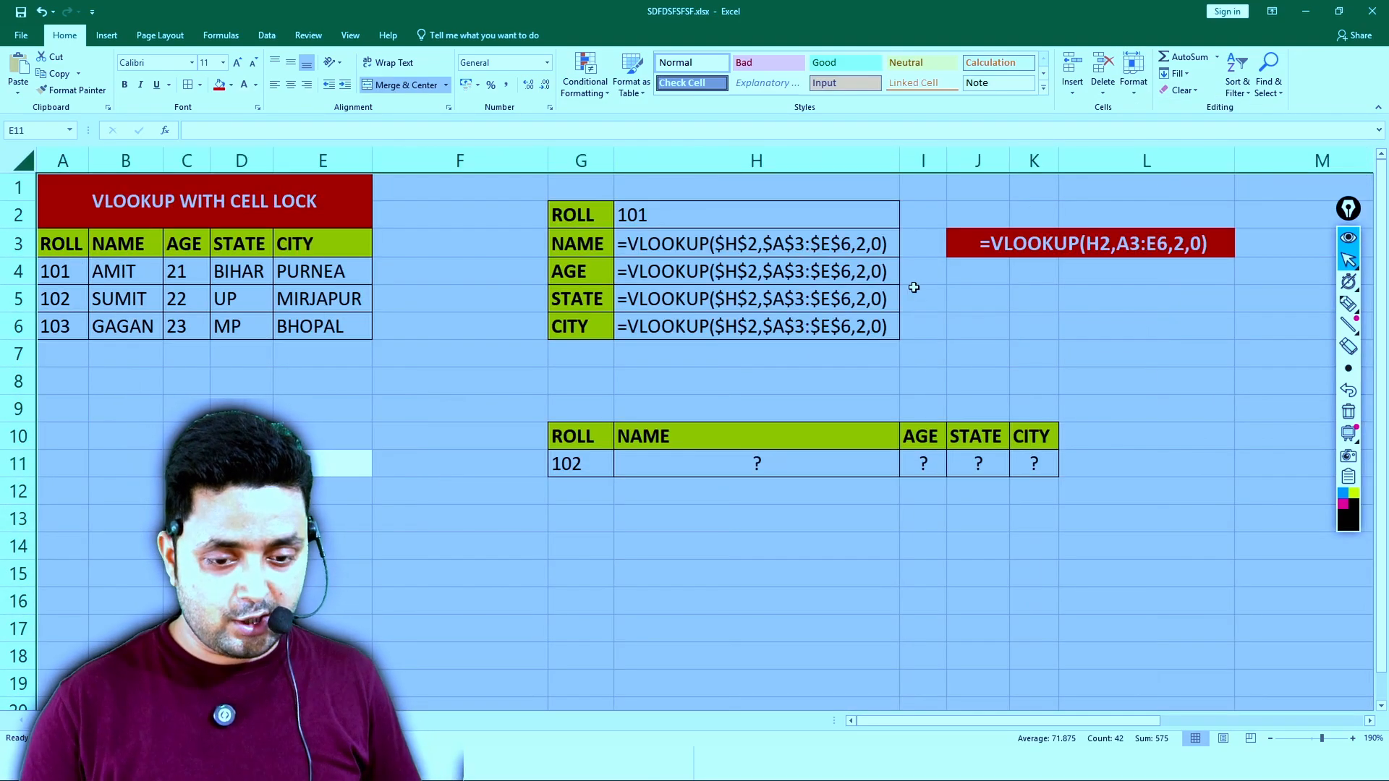
{"action": "left_click", "coordinate": [917, 295]}
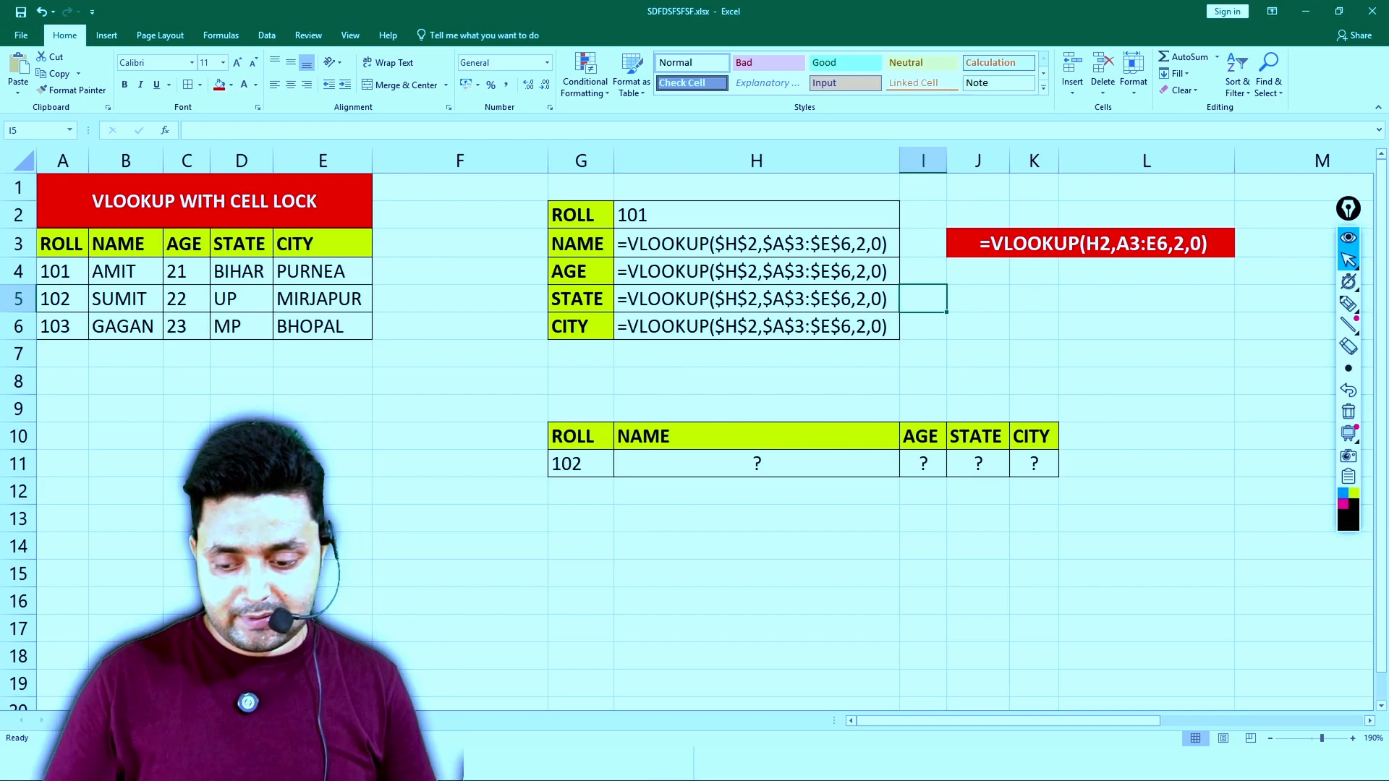
- On the blank worksheet Sheet2, fill cell B2 with red and cell C2 with gold
{"action": "left_click", "coordinate": [135, 719]}
{"action": "scroll", "coordinate": [340, 242], "scroll_direction": "up", "scroll_amount": 13}
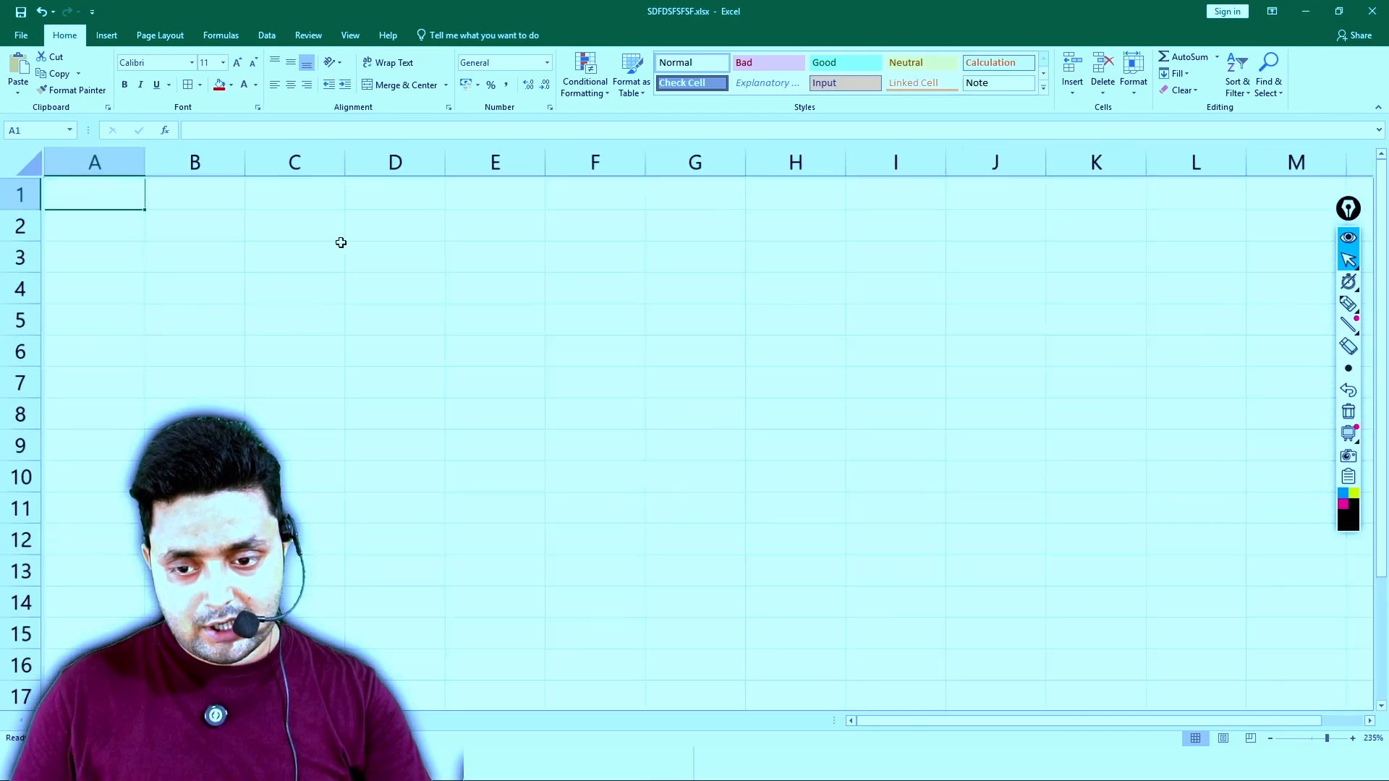
{"action": "left_click", "coordinate": [297, 243]}
{"action": "left_click", "coordinate": [261, 209]}
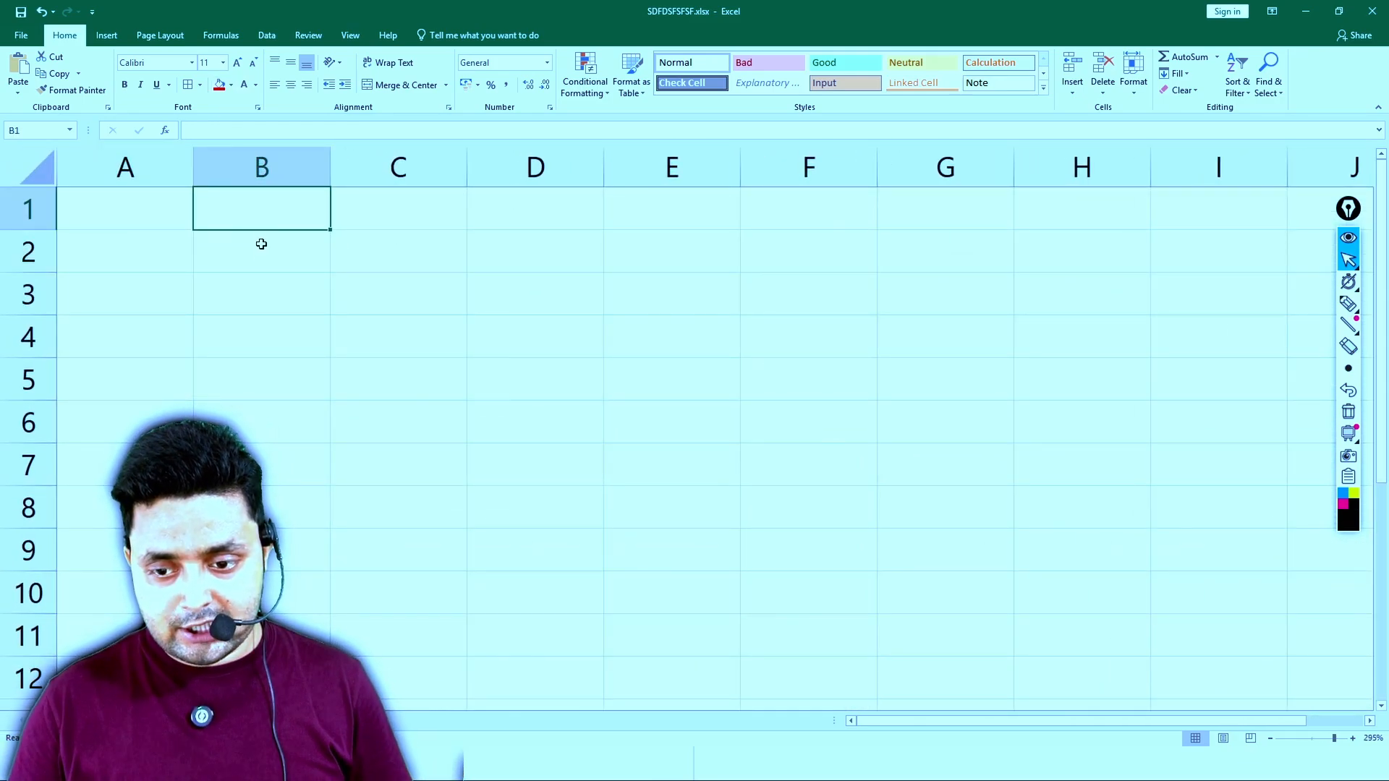
{"action": "left_click", "coordinate": [261, 243]}
{"action": "left_click", "coordinate": [219, 85]}
{"action": "left_click", "coordinate": [415, 241]}
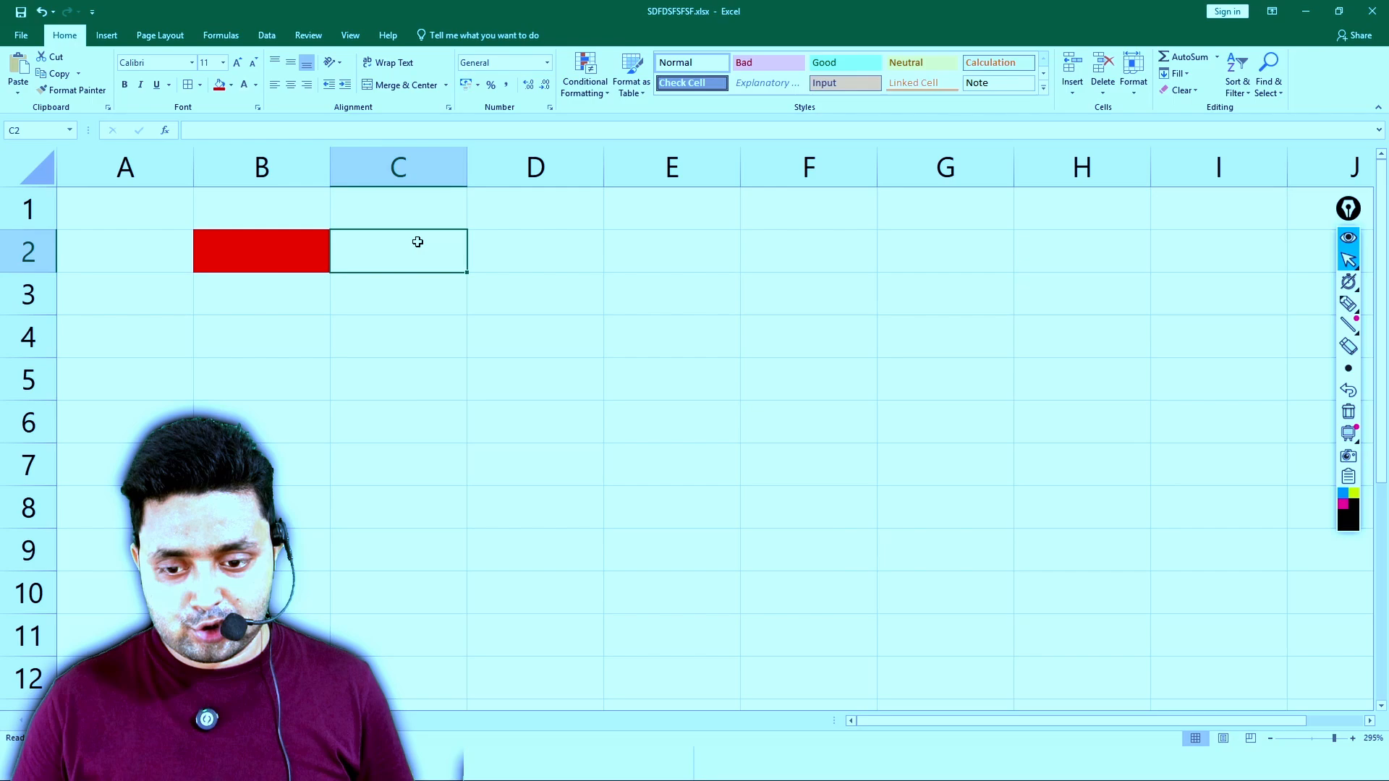
{"action": "left_click", "coordinate": [230, 85]}
{"action": "left_click", "coordinate": [304, 121]}
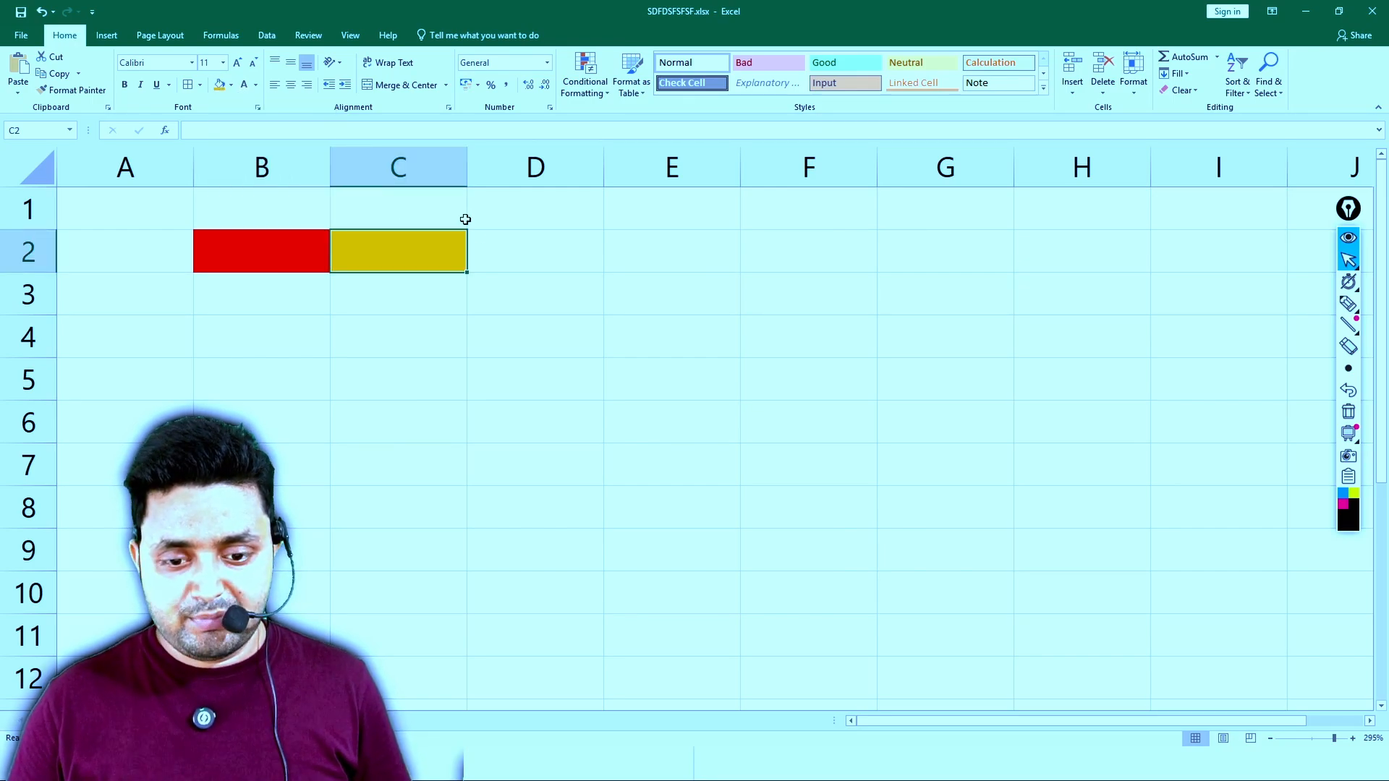
- Fill cell D2 with light blue and cell E2 with green
{"action": "left_click", "coordinate": [492, 246]}
{"action": "left_click", "coordinate": [230, 85]}
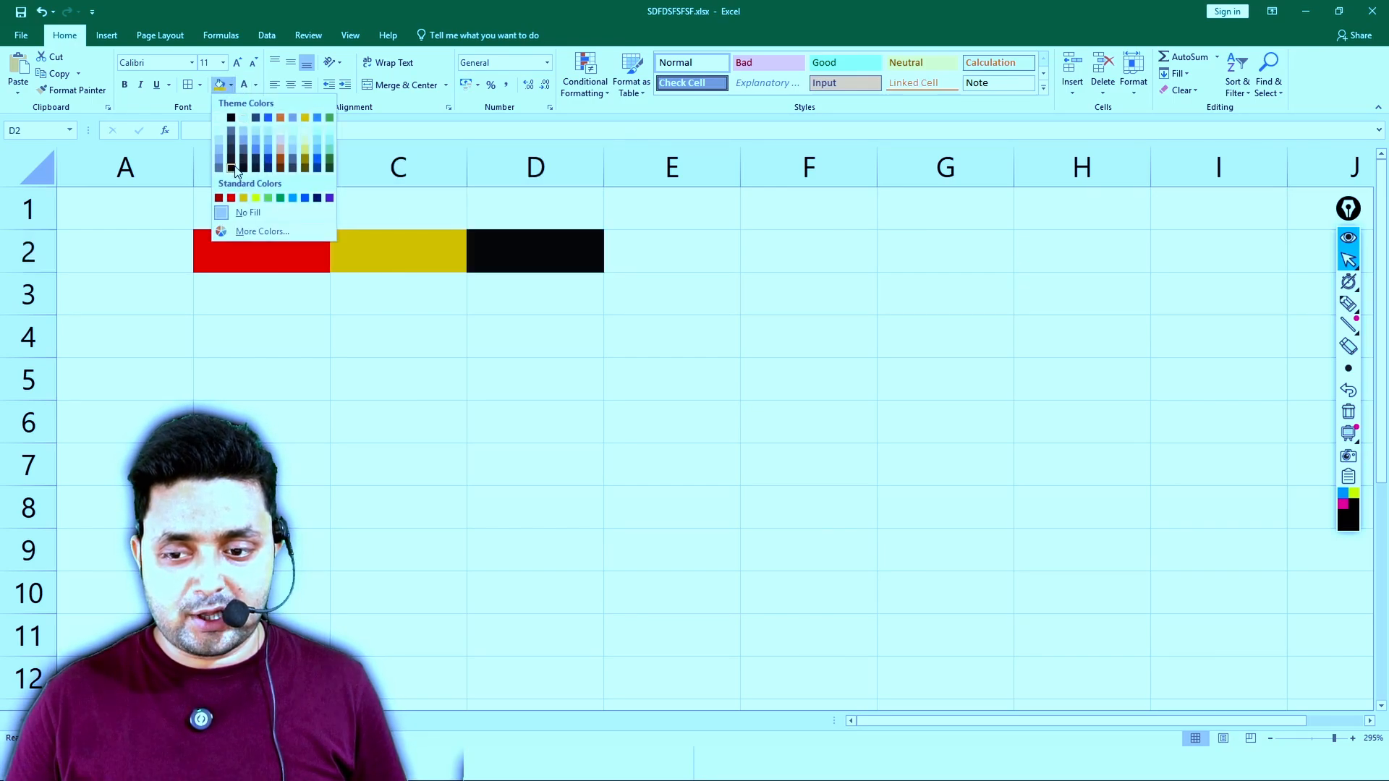
{"action": "left_click", "coordinate": [259, 135]}
{"action": "left_click", "coordinate": [650, 242]}
{"action": "left_click", "coordinate": [230, 84]}
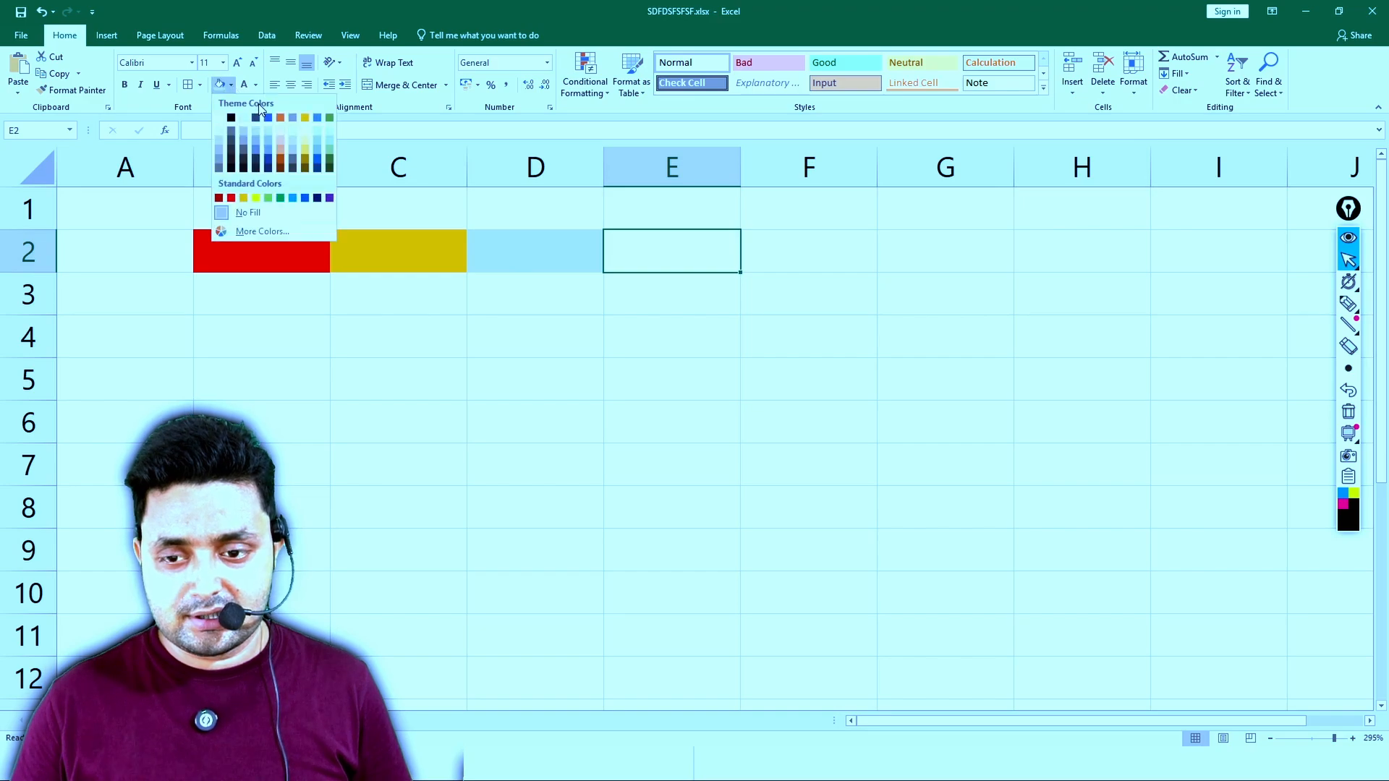
{"action": "left_click", "coordinate": [330, 124]}
{"action": "left_click", "coordinate": [281, 293]}
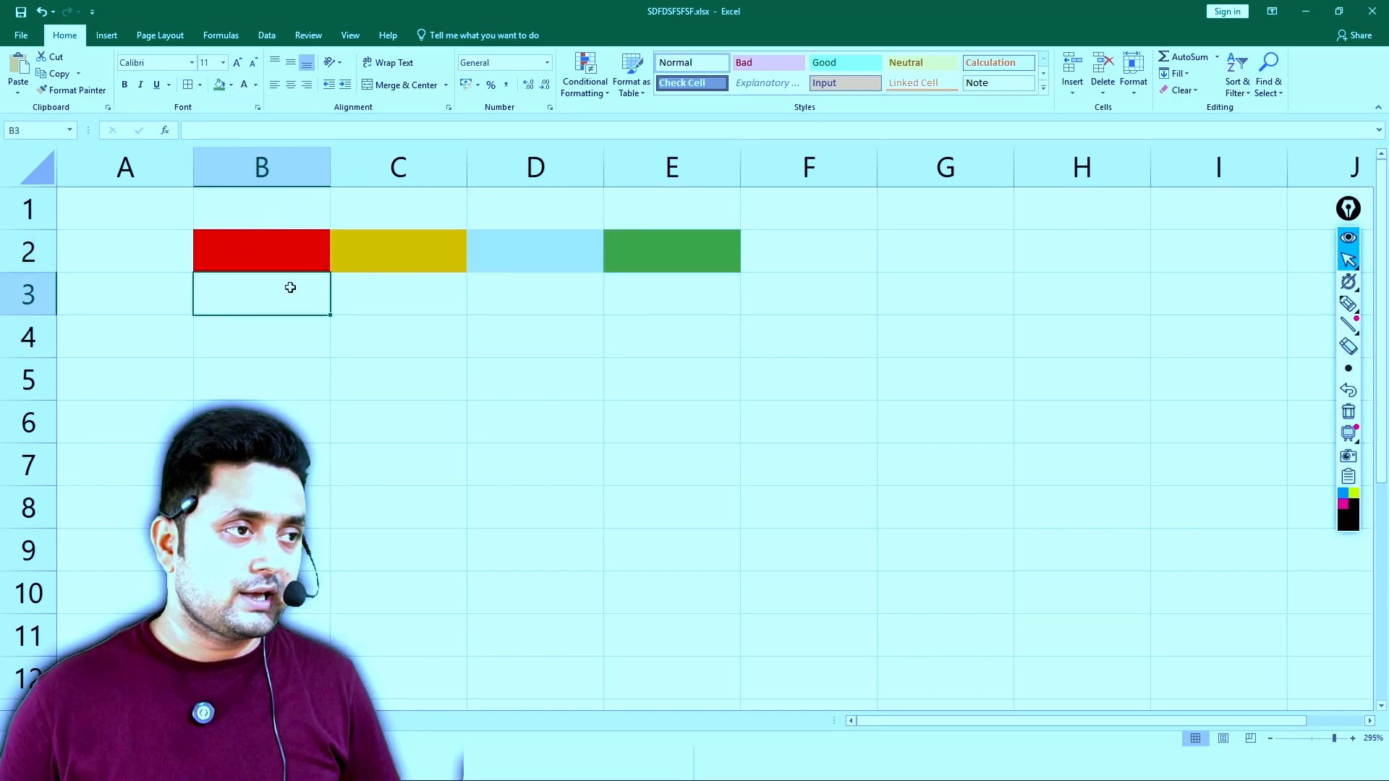
{"action": "left_click", "coordinate": [278, 238]}
{"action": "type", "text": "1"}
{"action": "key", "text": "Tab"}
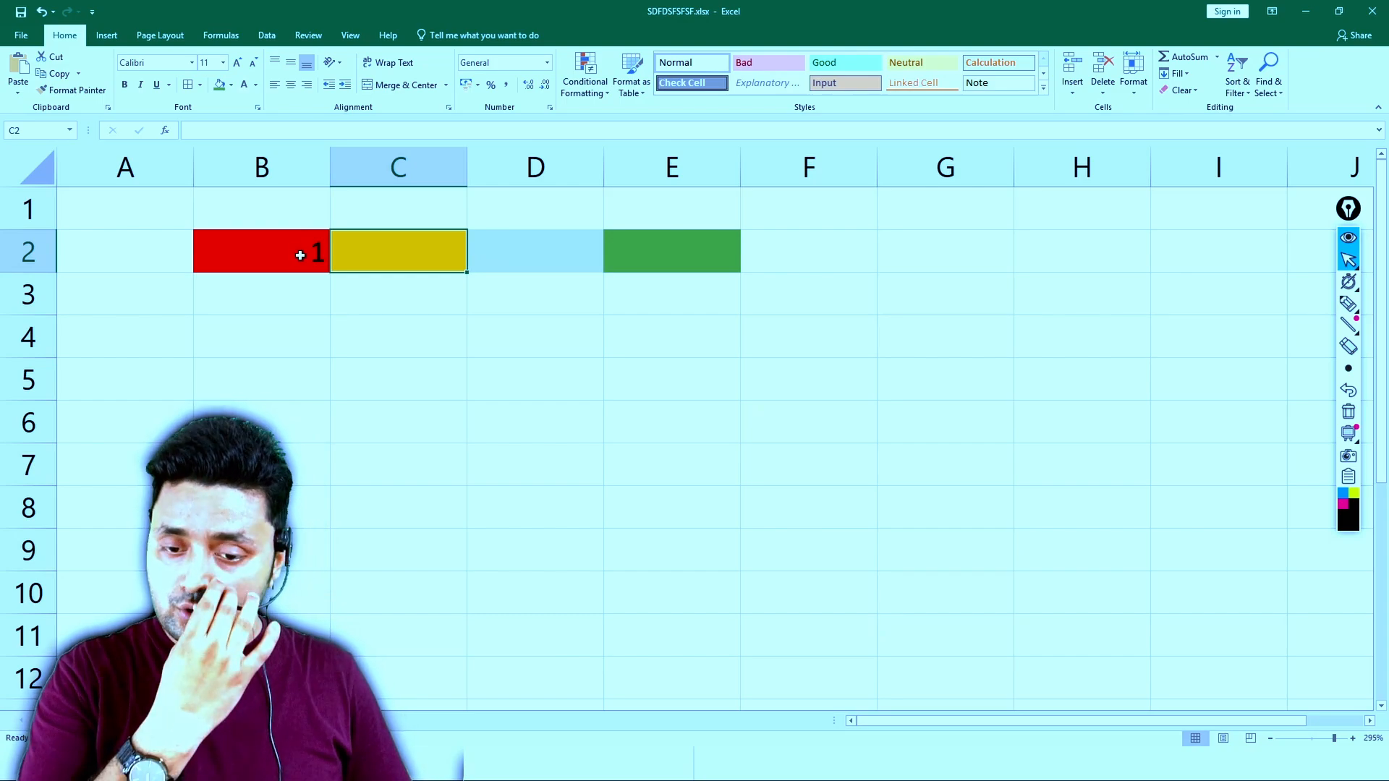
{"action": "left_click", "coordinate": [299, 256]}
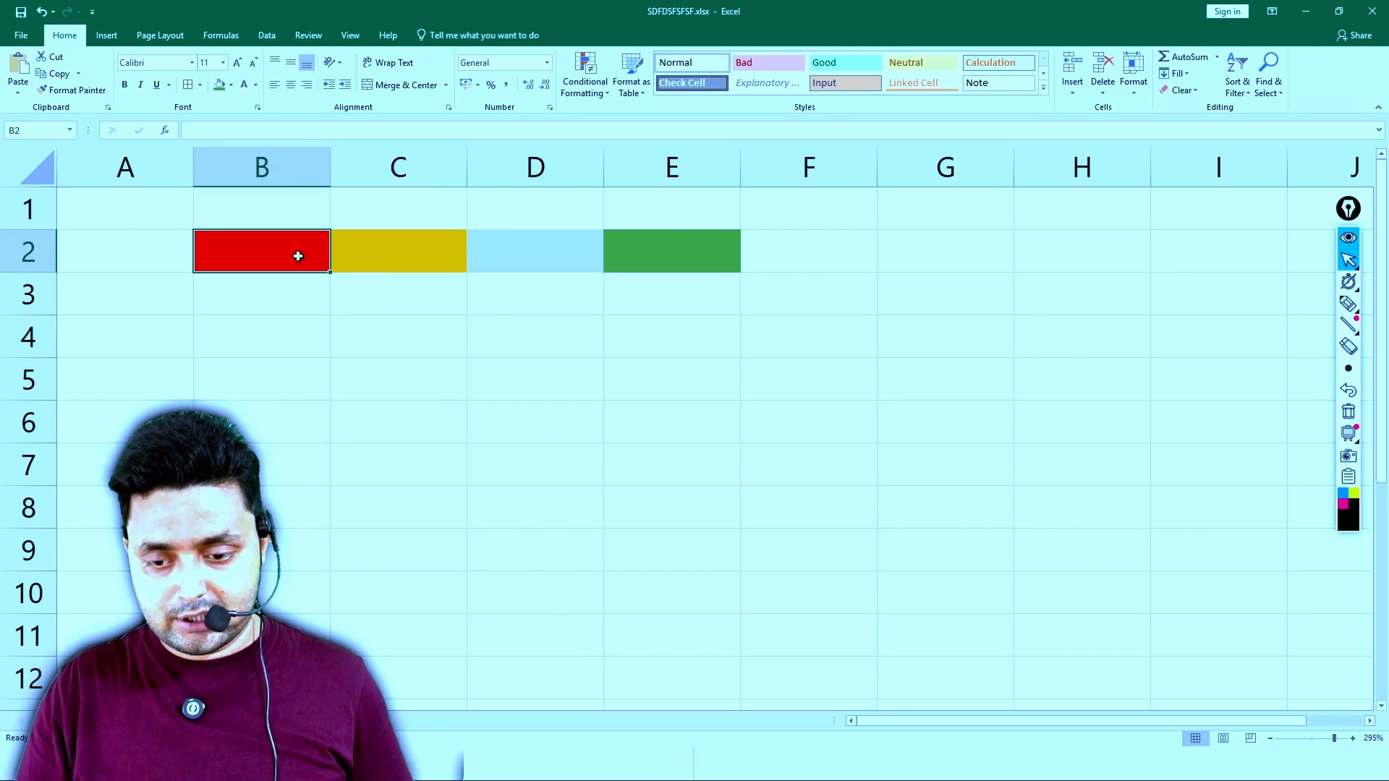
- Enter the formula =COLUMNS(B2:C2) in B3
{"action": "left_click", "coordinate": [294, 304]}
{"action": "type", "text": "=COL"}
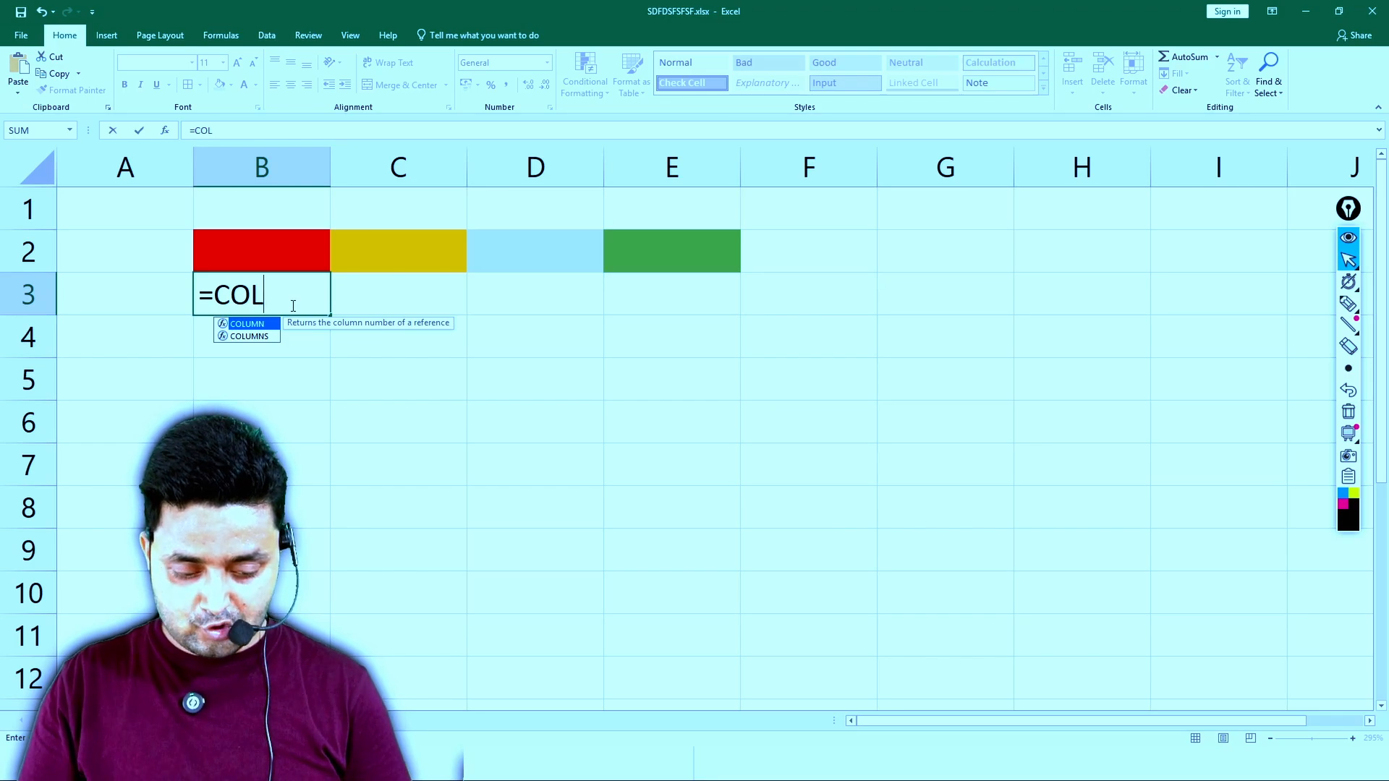
{"action": "key", "text": "Down"}
{"action": "key", "text": "Tab"}
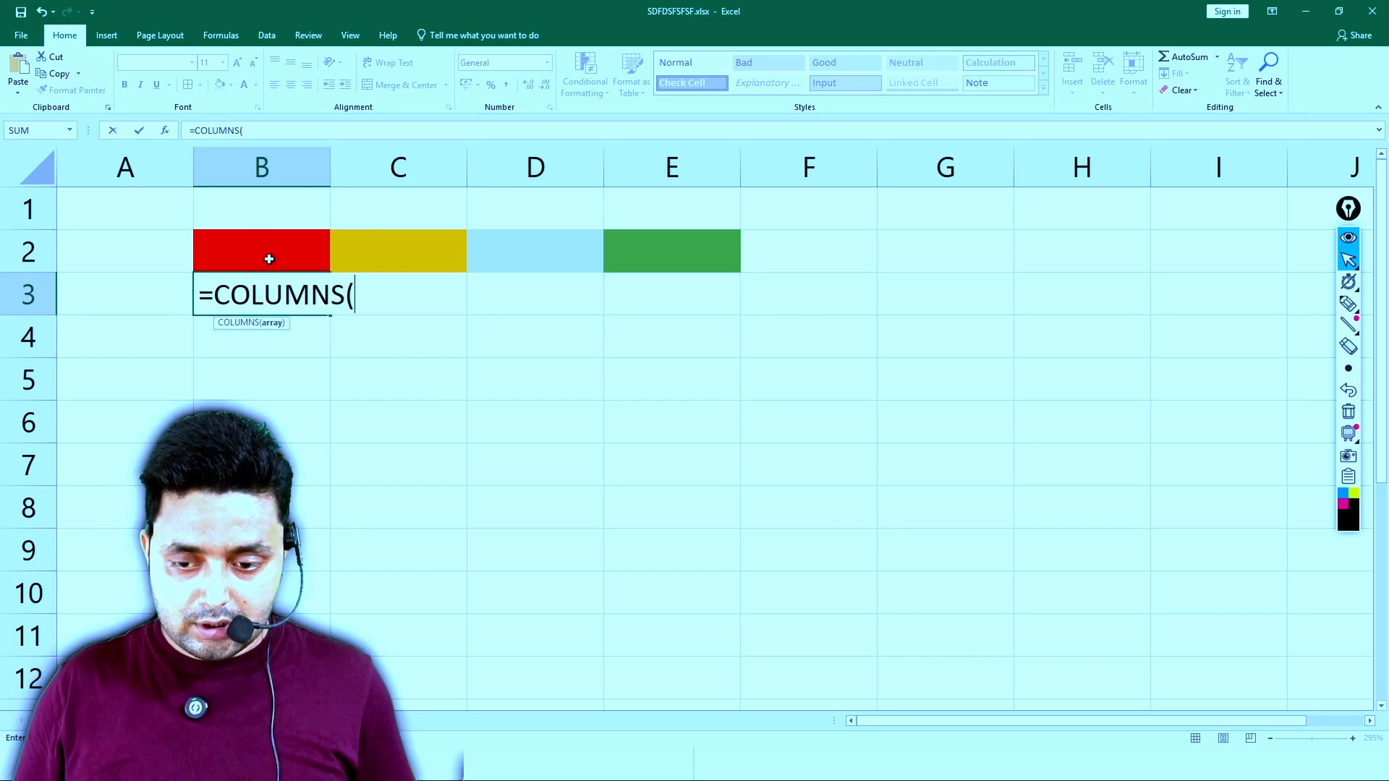
{"action": "left_click", "coordinate": [265, 252]}
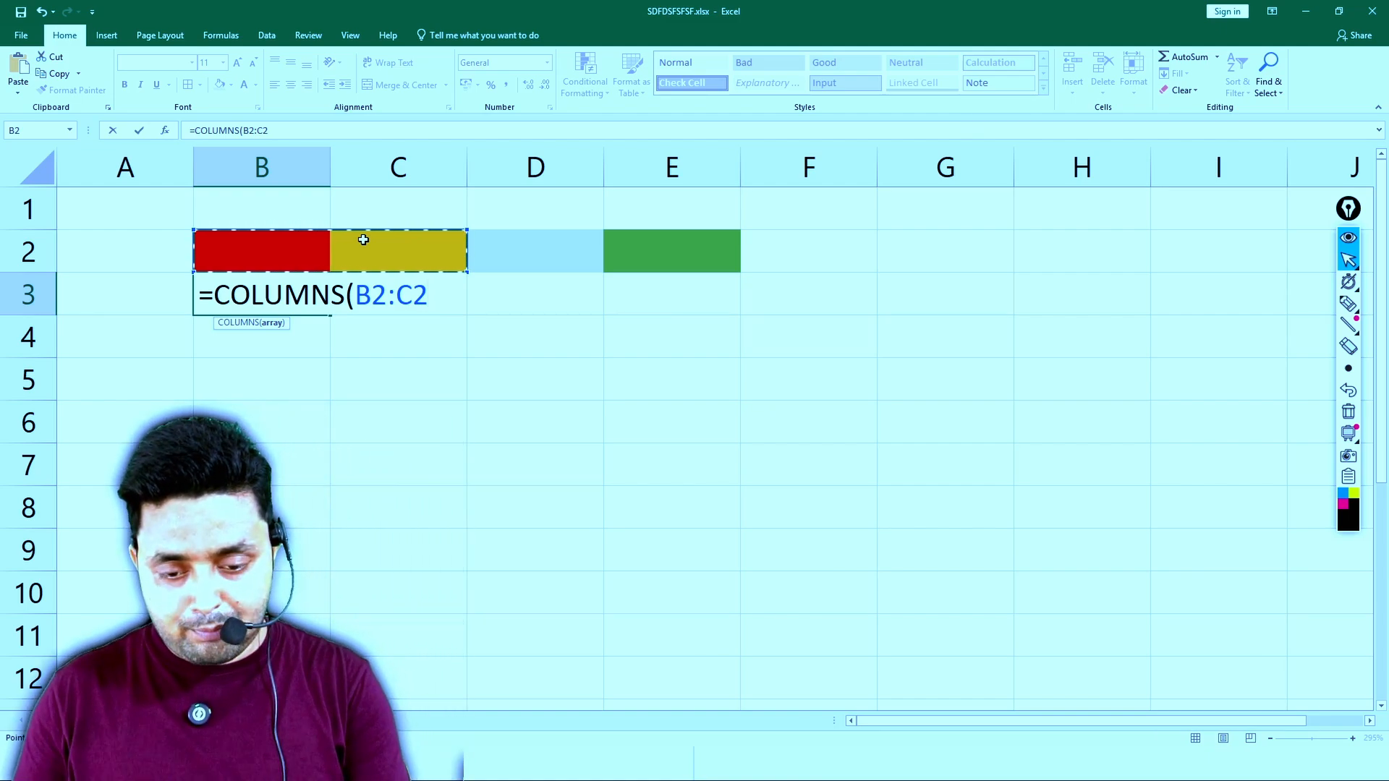
{"action": "type", "text": ")"}
{"action": "key", "text": "Return"}
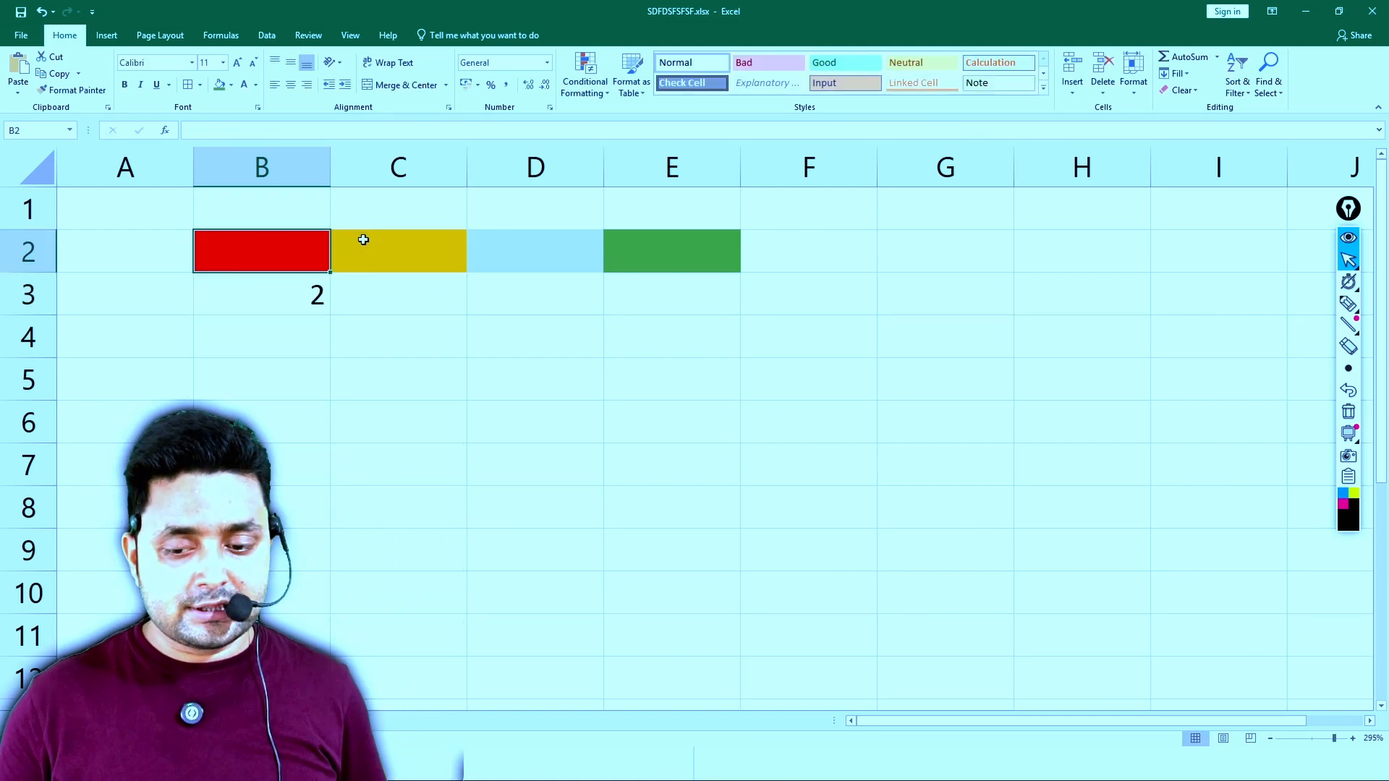
- Inspect the COLUMNS formula in B3 and its referenced range in edit mode
{"action": "left_click", "coordinate": [288, 319]}
{"action": "left_click", "coordinate": [299, 289]}
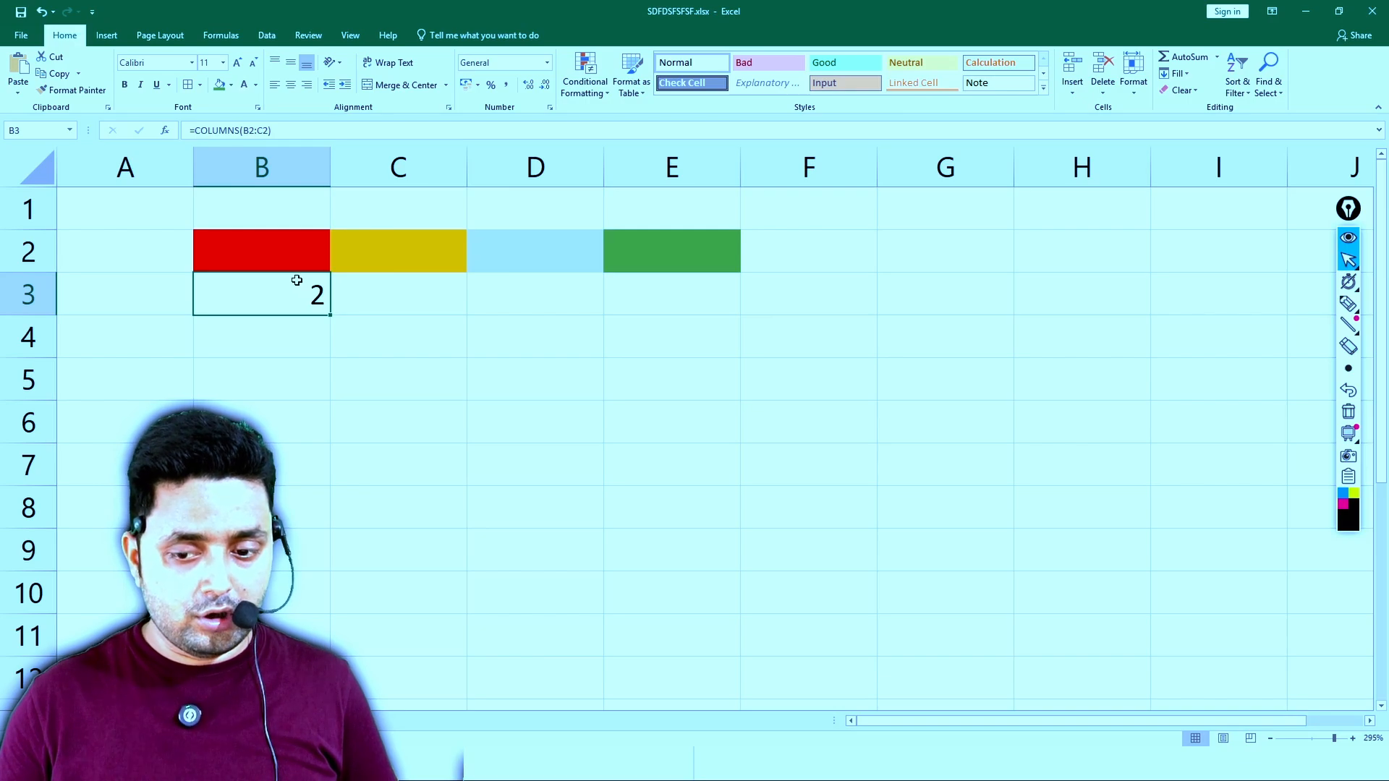
{"action": "double_click", "coordinate": [299, 289]}
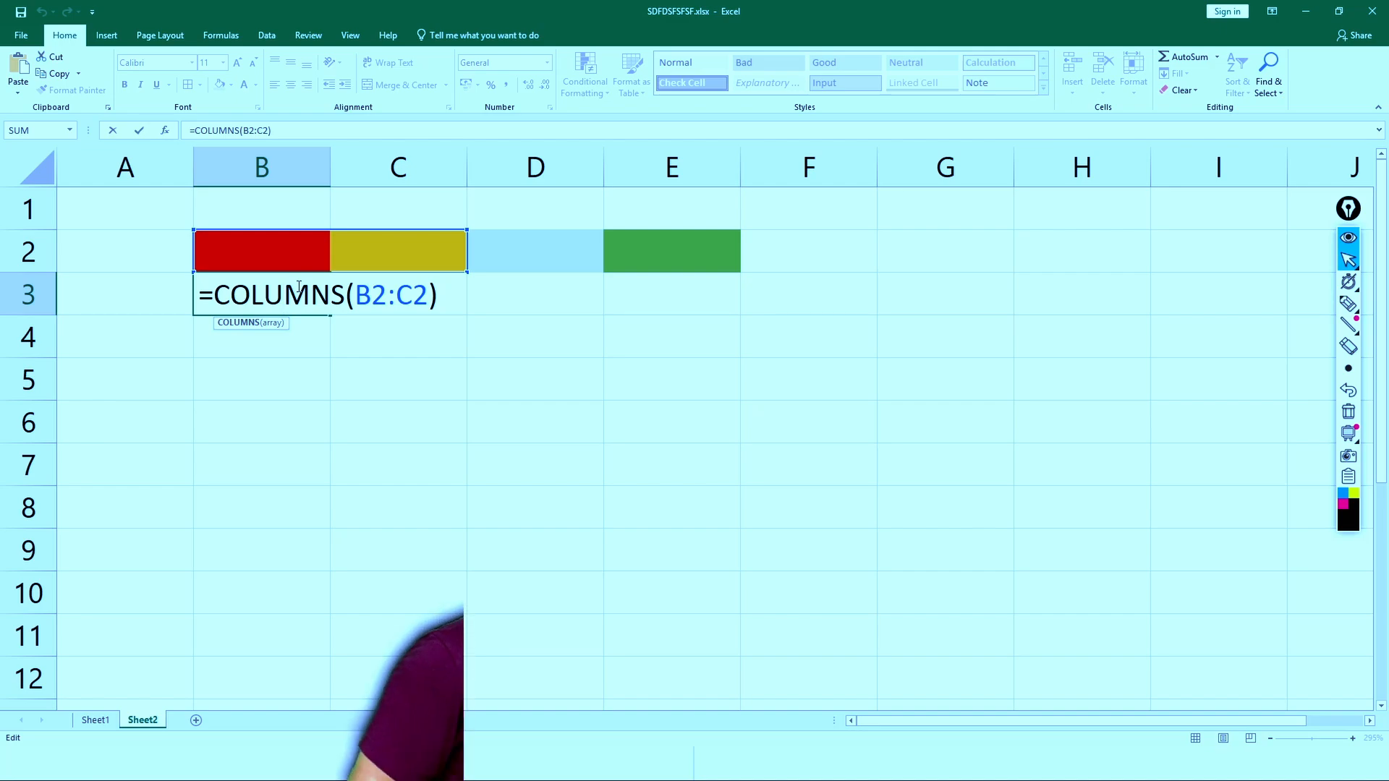
{"action": "key", "text": "Return"}
{"action": "left_click", "coordinate": [296, 288]}
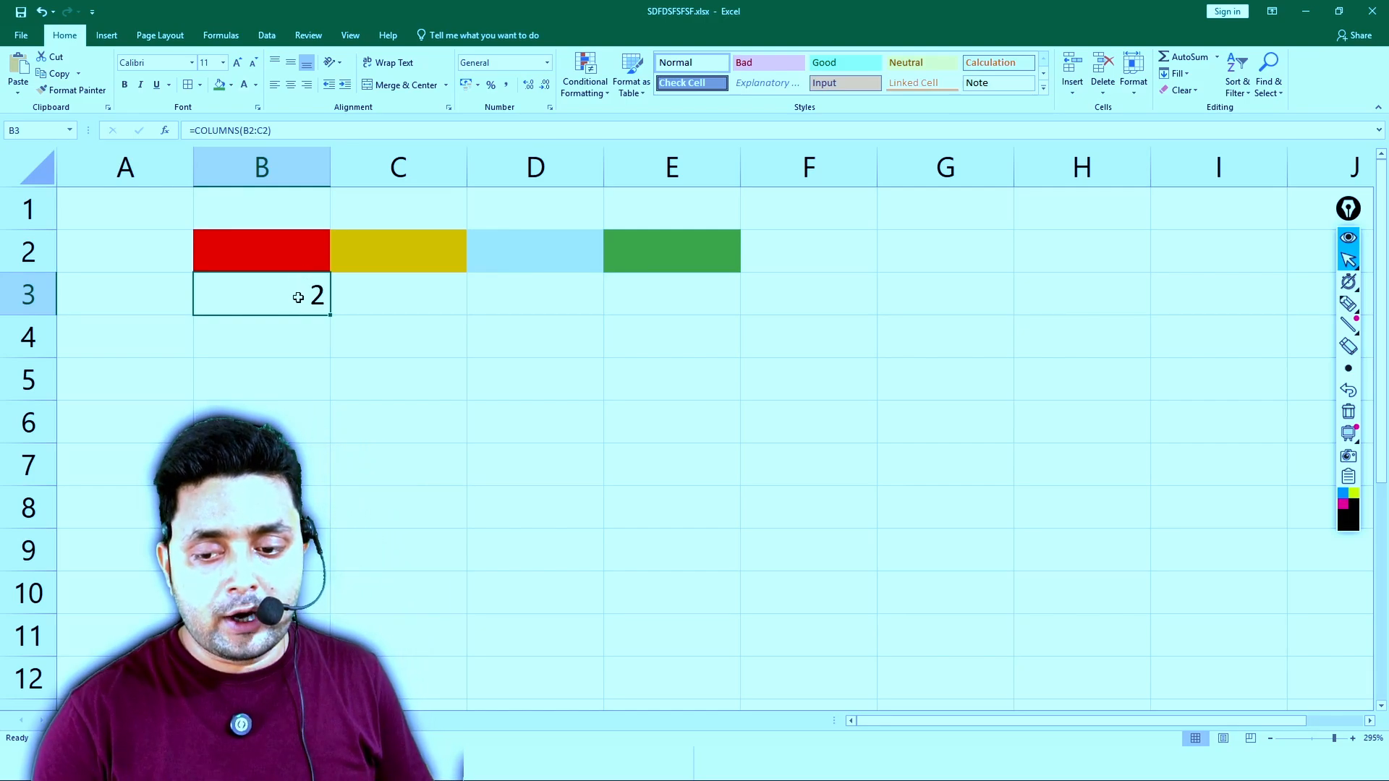
{"action": "double_click", "coordinate": [294, 297]}
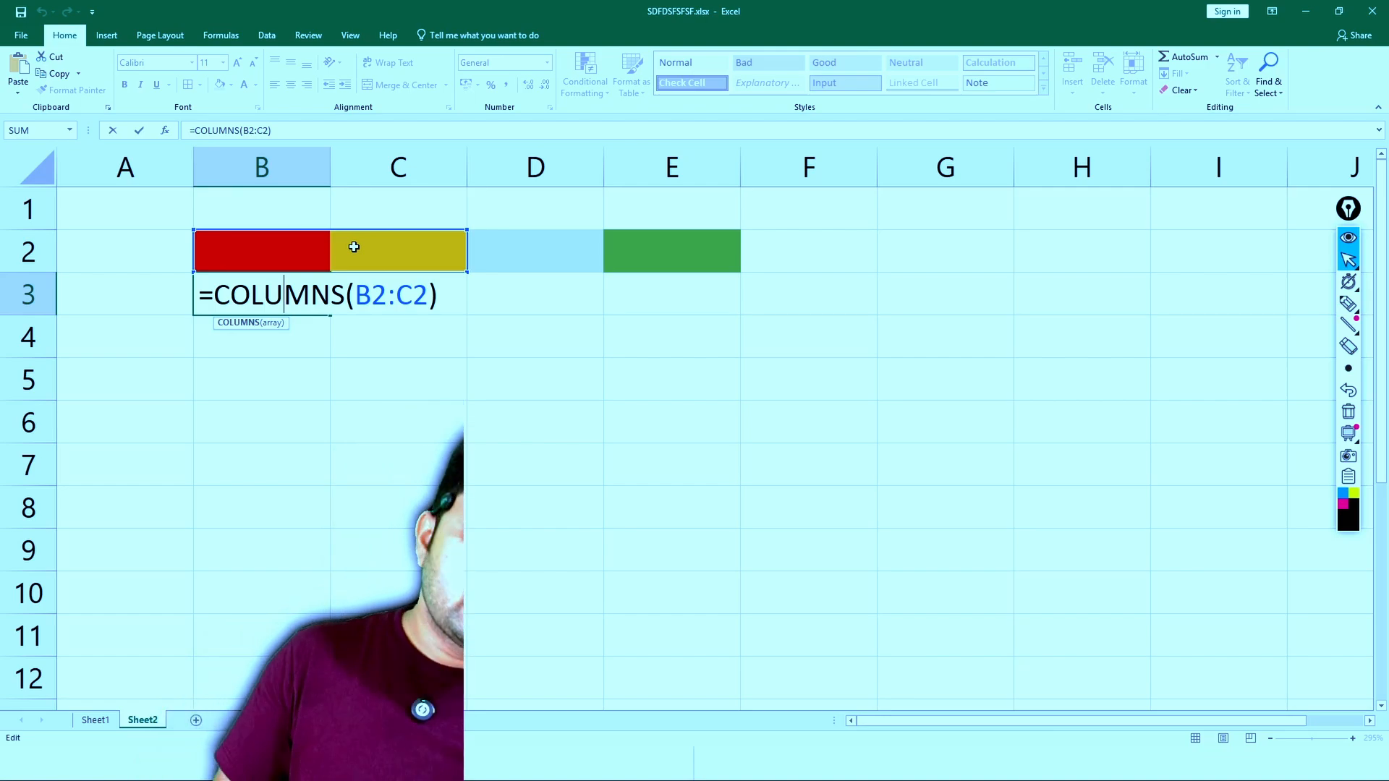
{"action": "key", "text": "Return"}
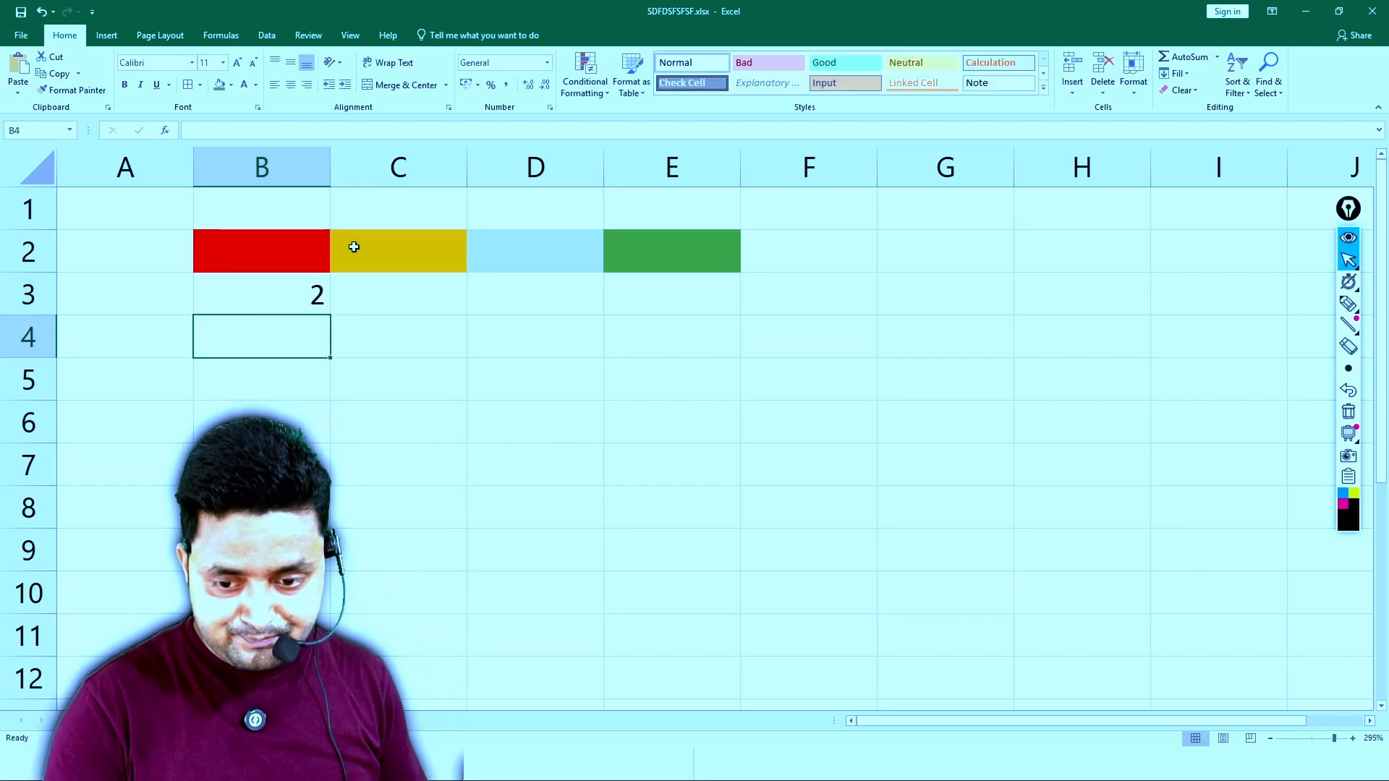
- Copy the unlocked COLUMNS formula from B3 to C3 and check the shifted range in edit mode
{"action": "left_click", "coordinate": [324, 305]}
{"action": "left_click_drag", "start_coordinate": [329, 311], "coordinate": [440, 298]}
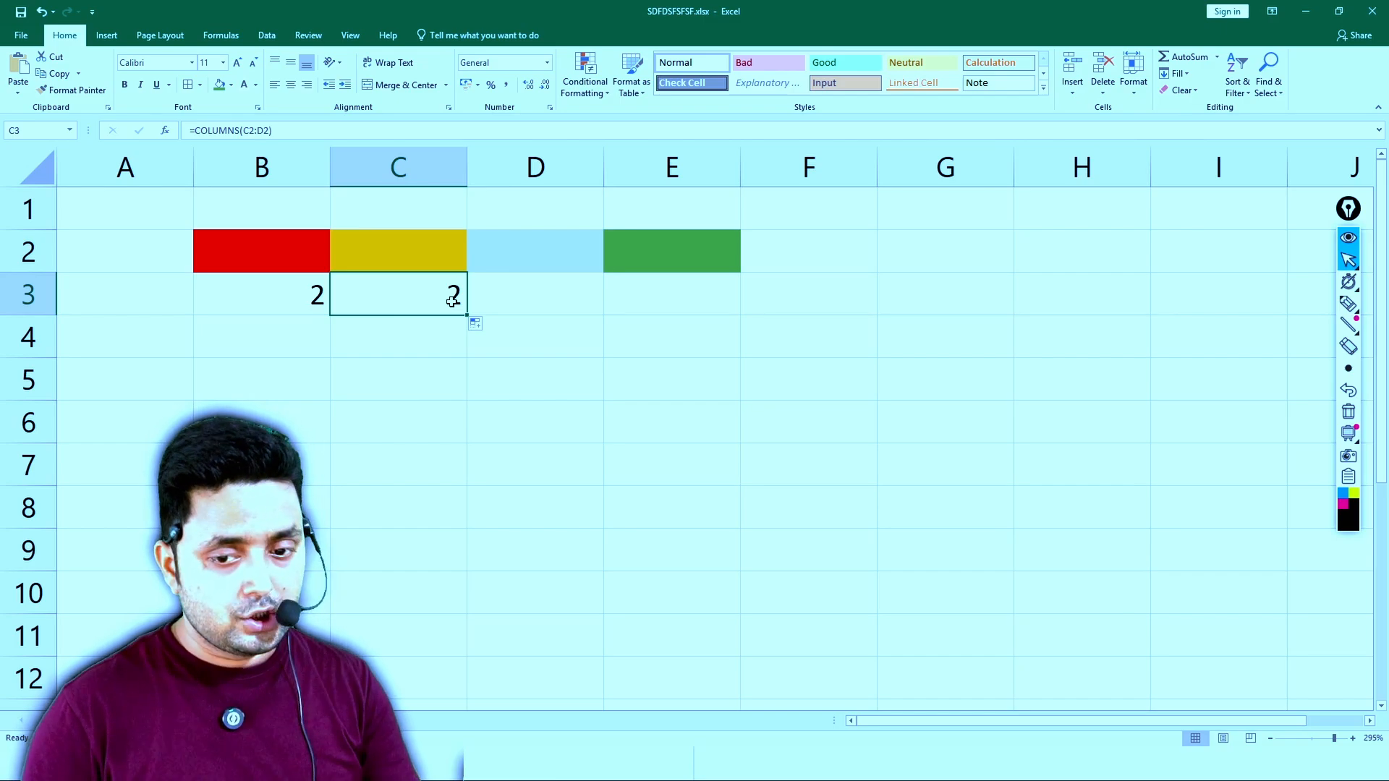
{"action": "double_click", "coordinate": [452, 301]}
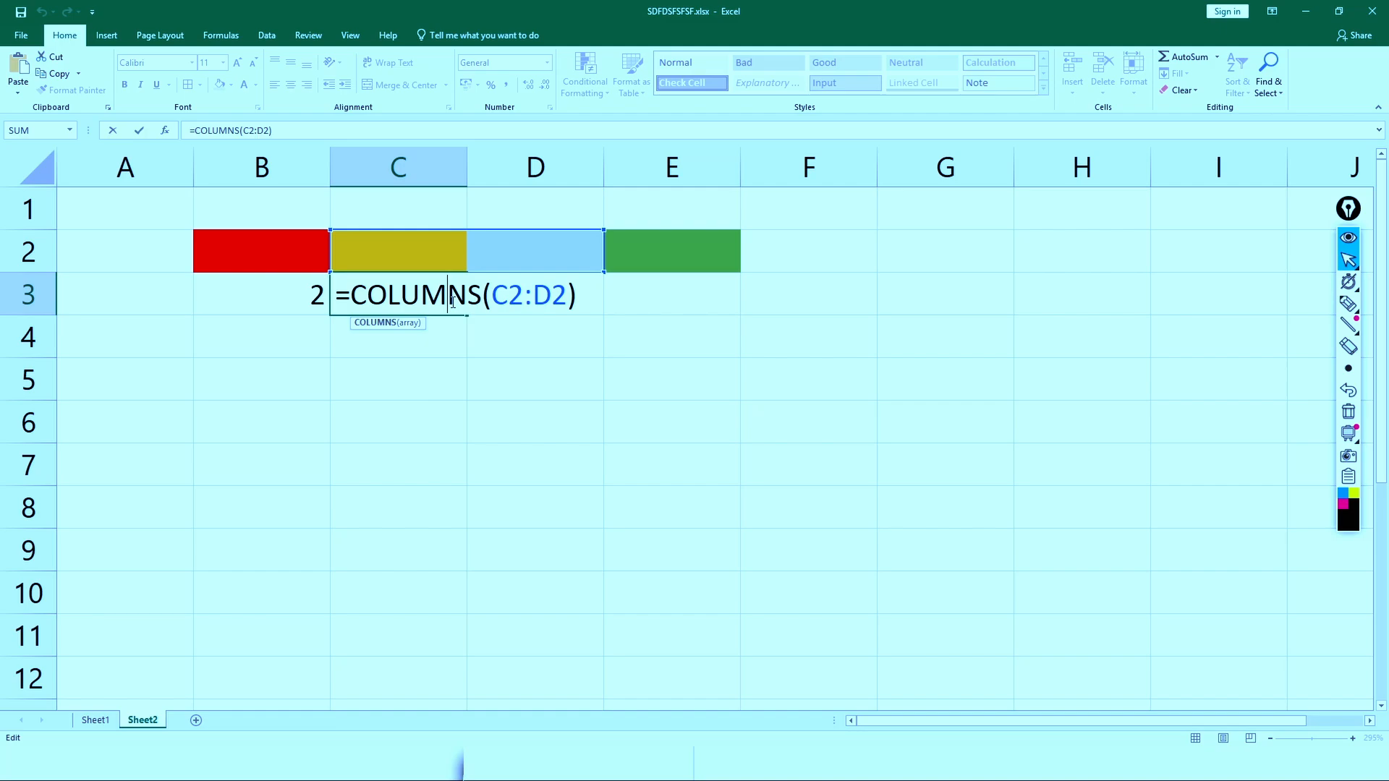
{"action": "key", "text": "Return"}
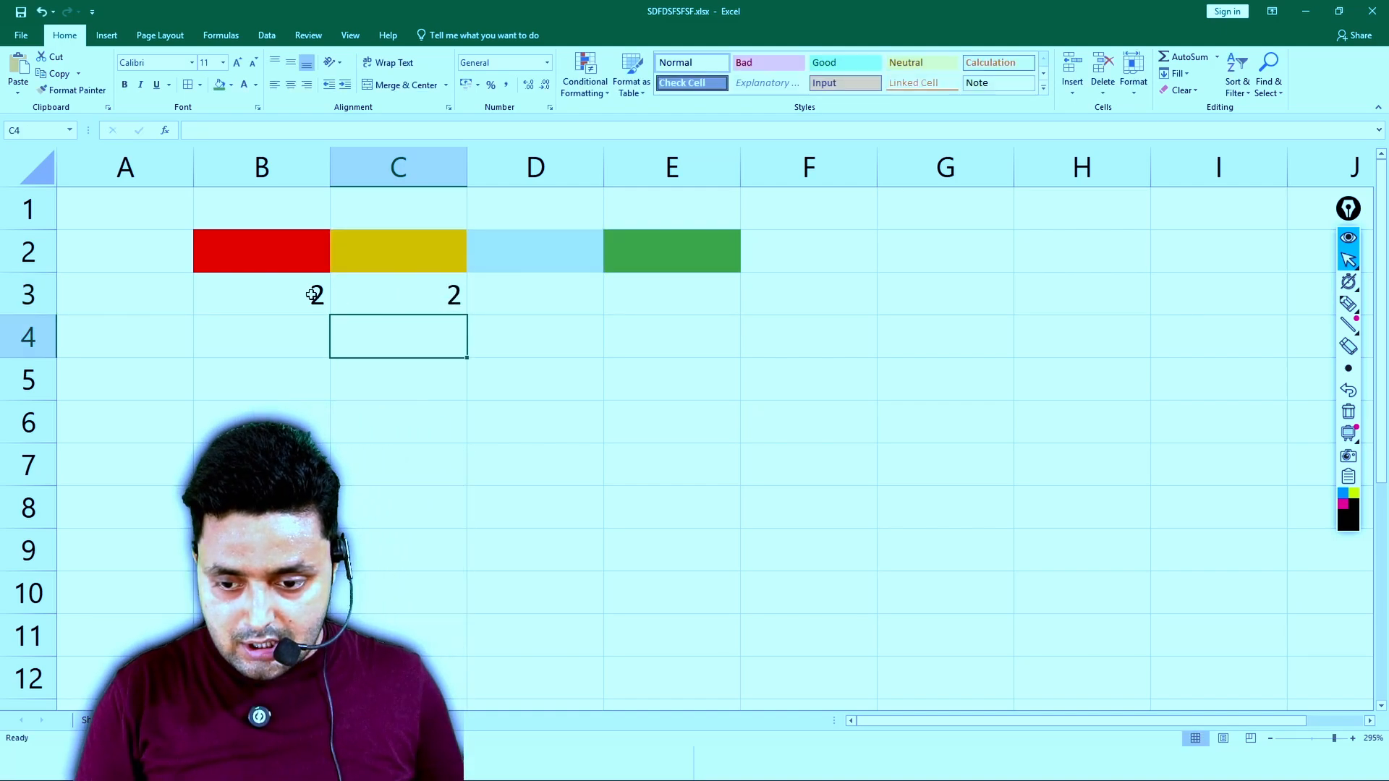
- Lock the start of the range in B3 as =COLUMNS($B$2:C2) and copy the formula to C3
{"action": "left_click", "coordinate": [309, 294]}
{"action": "double_click", "coordinate": [309, 294]}
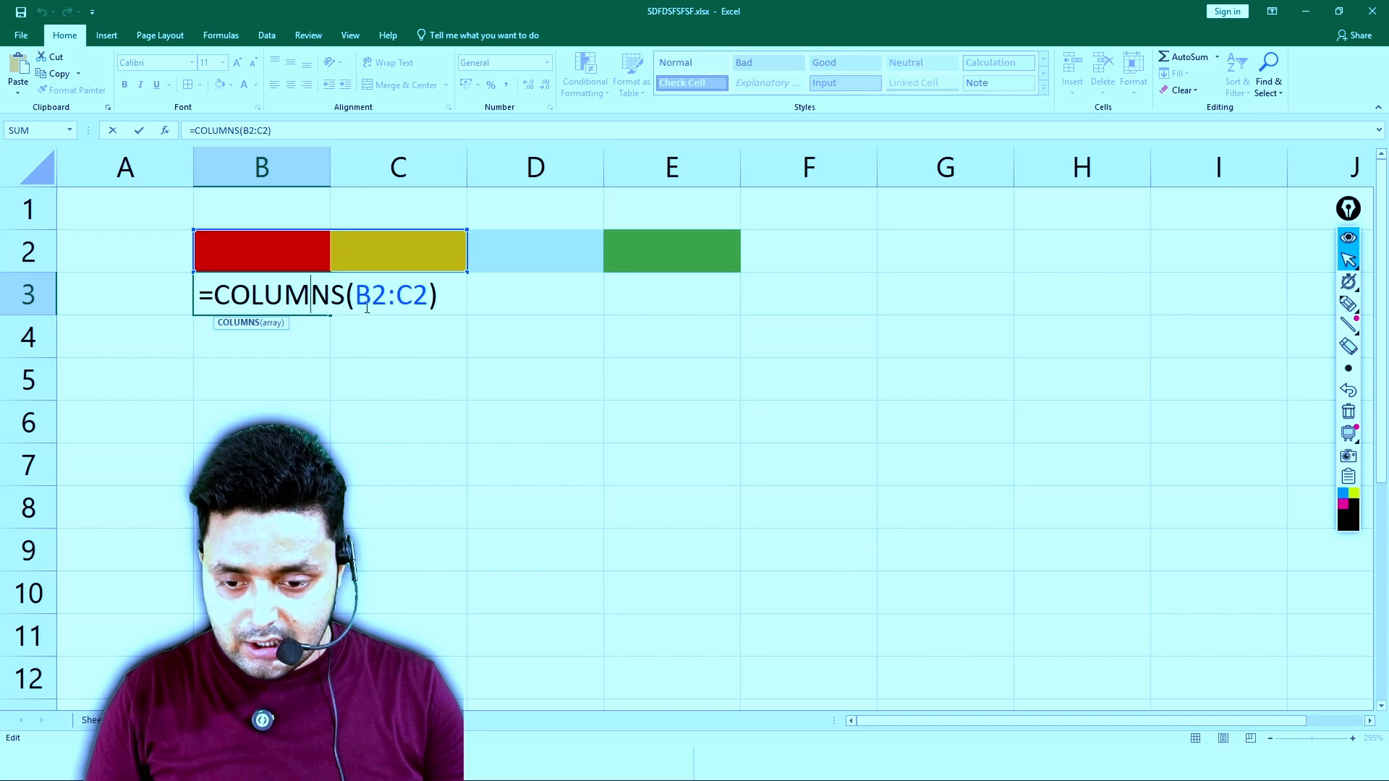
{"action": "key", "text": "F4"}
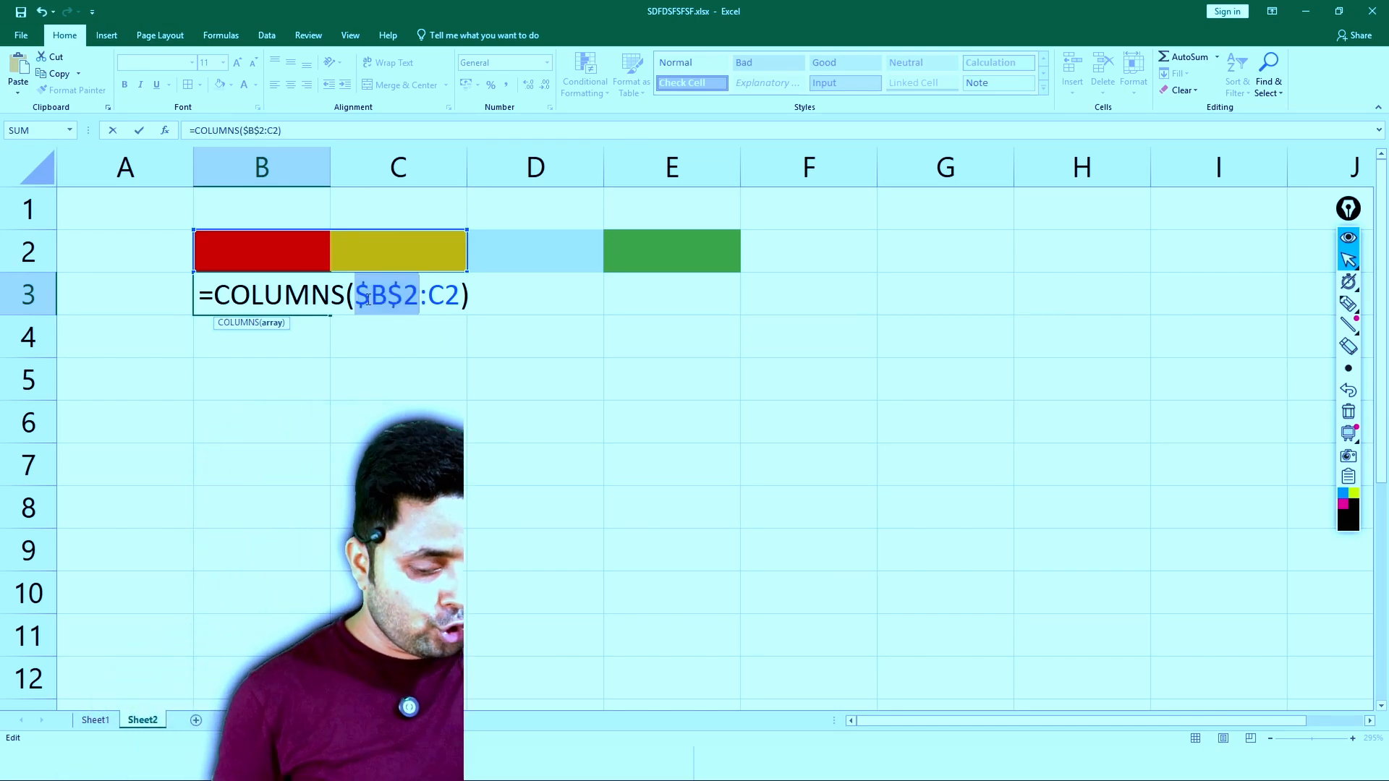
{"action": "key", "text": "Return"}
{"action": "left_click", "coordinate": [319, 309]}
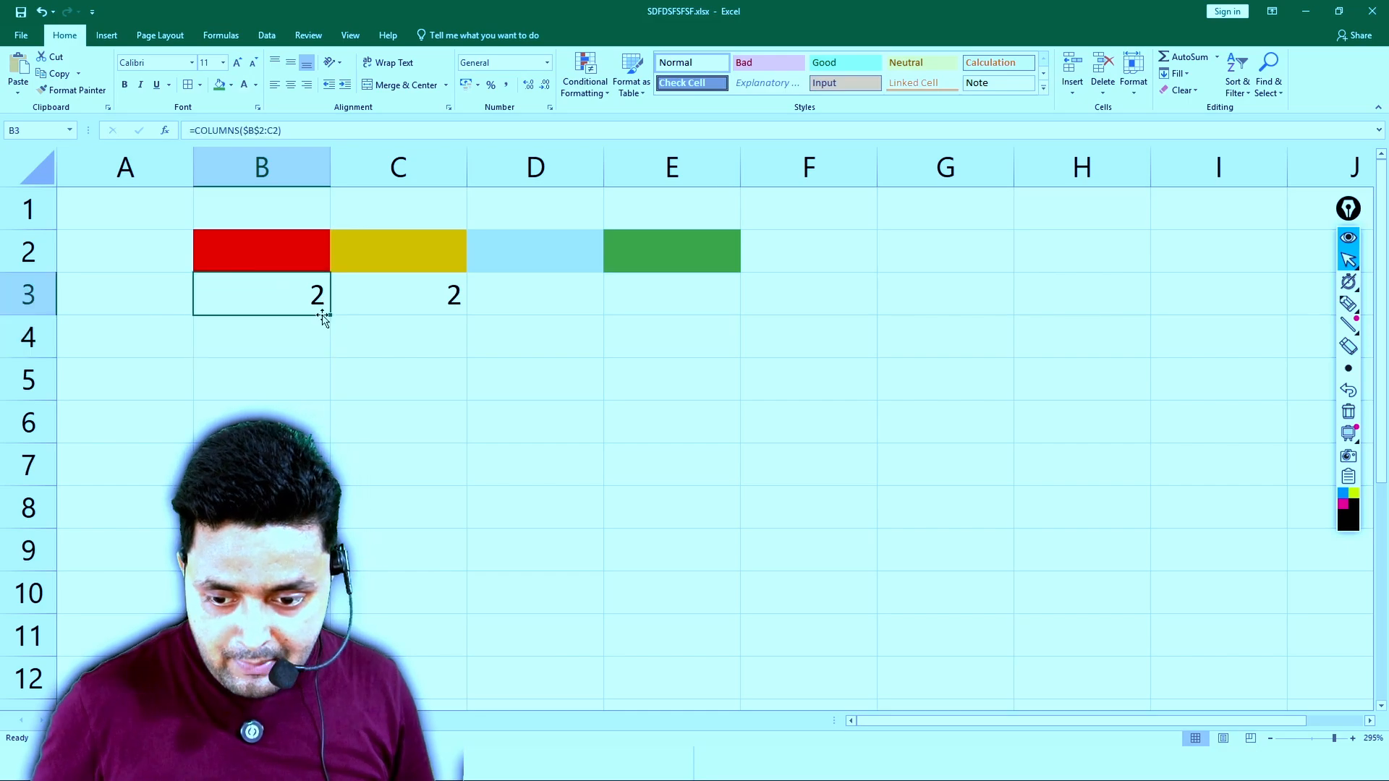
{"action": "left_click_drag", "start_coordinate": [332, 313], "coordinate": [419, 326]}
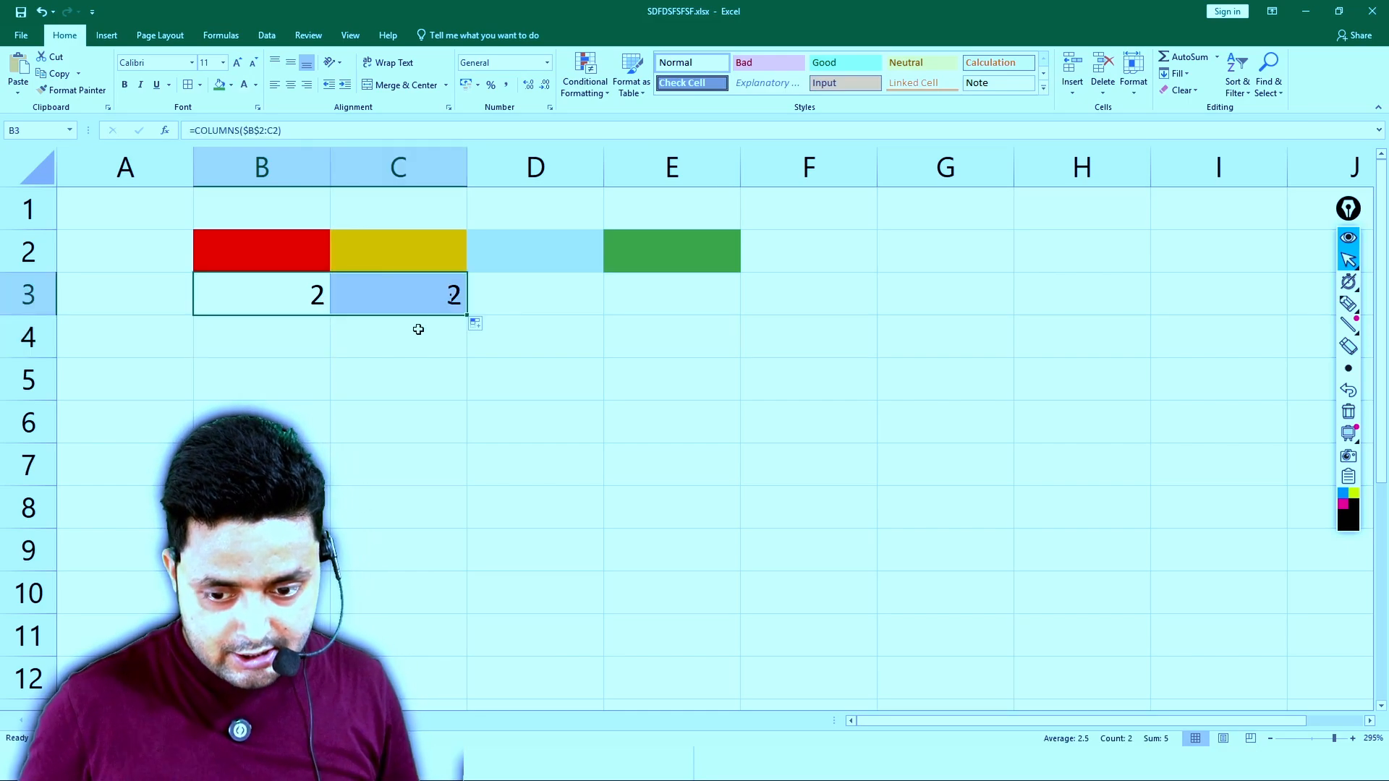
{"action": "left_click", "coordinate": [420, 311]}
- Show formulas on Sheet2, AutoFit all column widths, and select C3 to compare its range with B3
{"action": "key", "text": "ctrl+grave"}
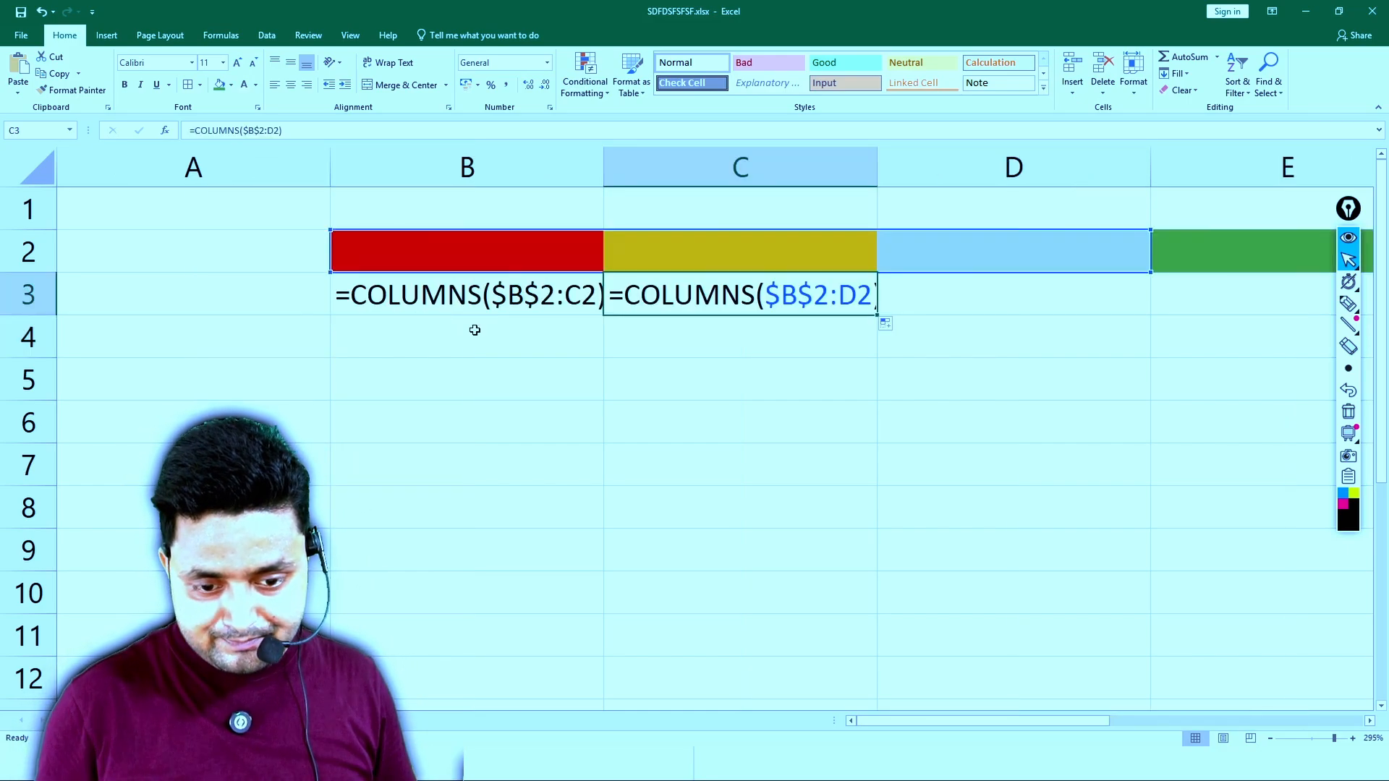
{"action": "left_click", "coordinate": [690, 404]}
{"action": "key", "text": "ctrl+a"}
{"action": "left_click", "coordinate": [1133, 81]}
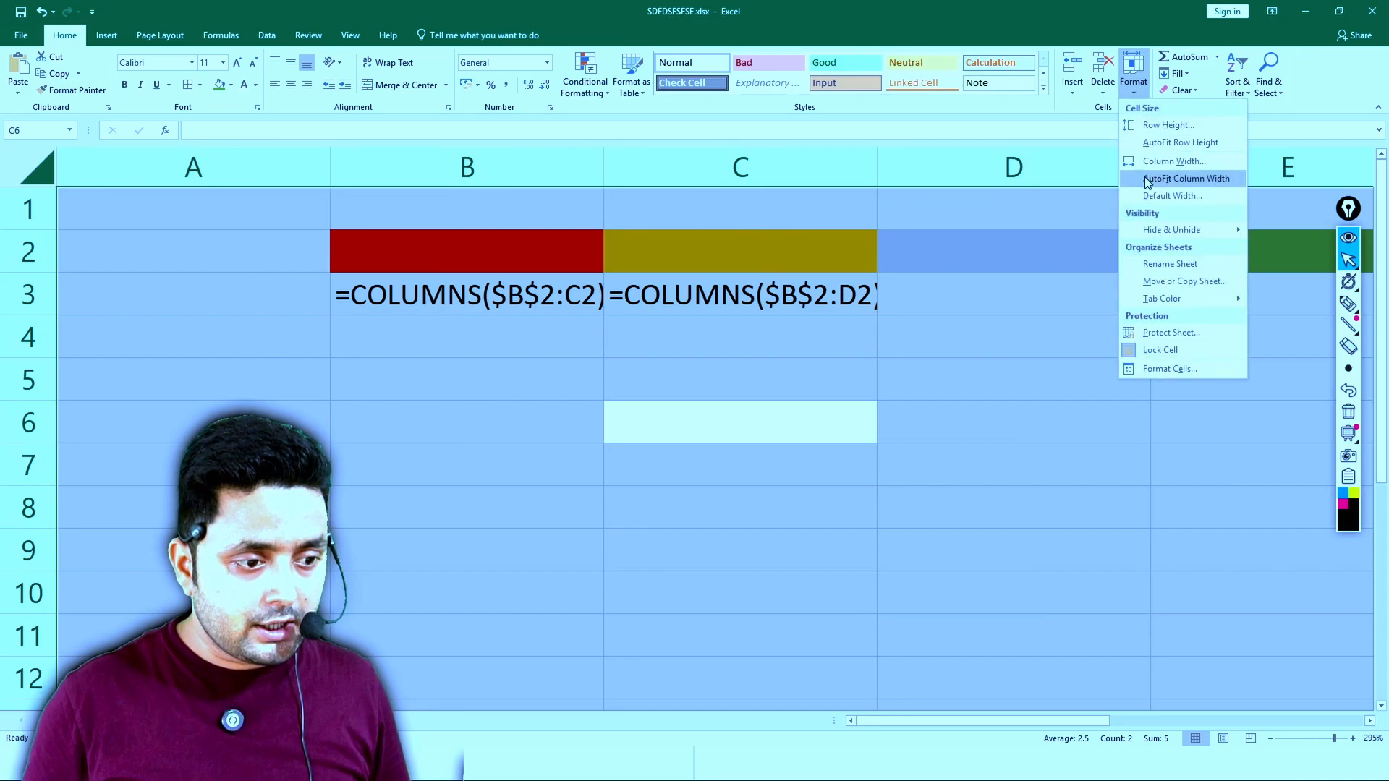
{"action": "left_click", "coordinate": [1147, 180]}
{"action": "left_click", "coordinate": [812, 318]}
{"action": "left_click", "coordinate": [768, 292]}
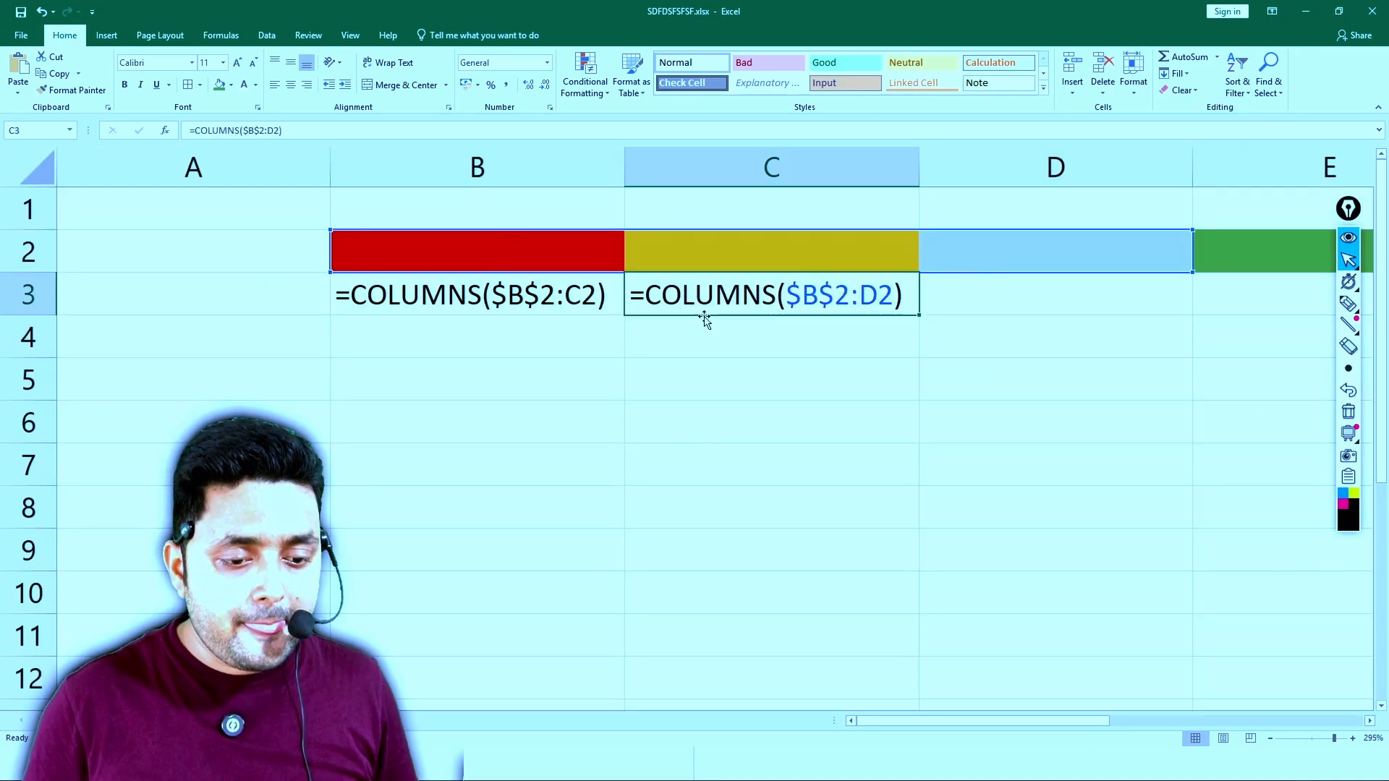
- Annotate how the formula copies from B3 to C3 with an arrow, a circle around $B$2 and marks on B2:D2, and clear the drawing
{"action": "left_click", "coordinate": [1349, 303]}
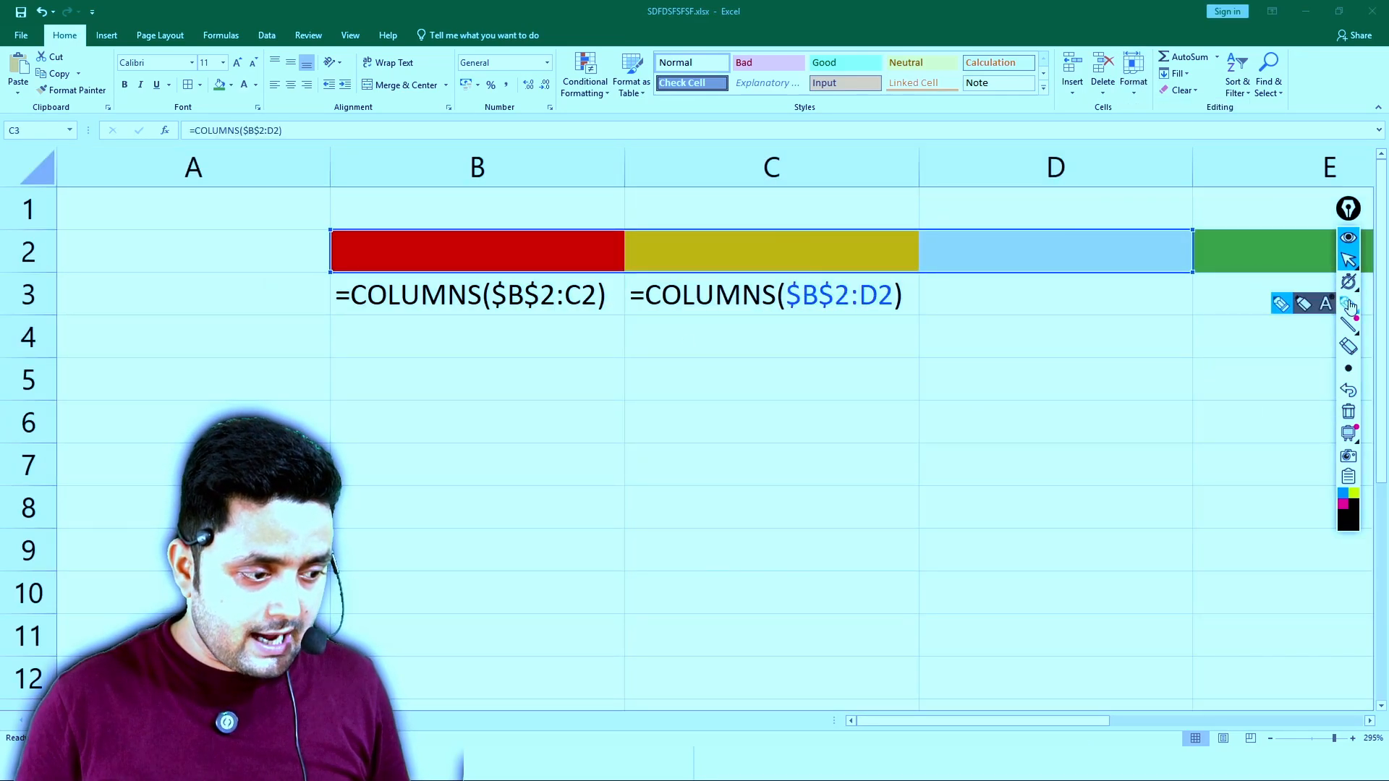
{"action": "left_click_drag", "start_coordinate": [499, 333], "coordinate": [659, 353]}
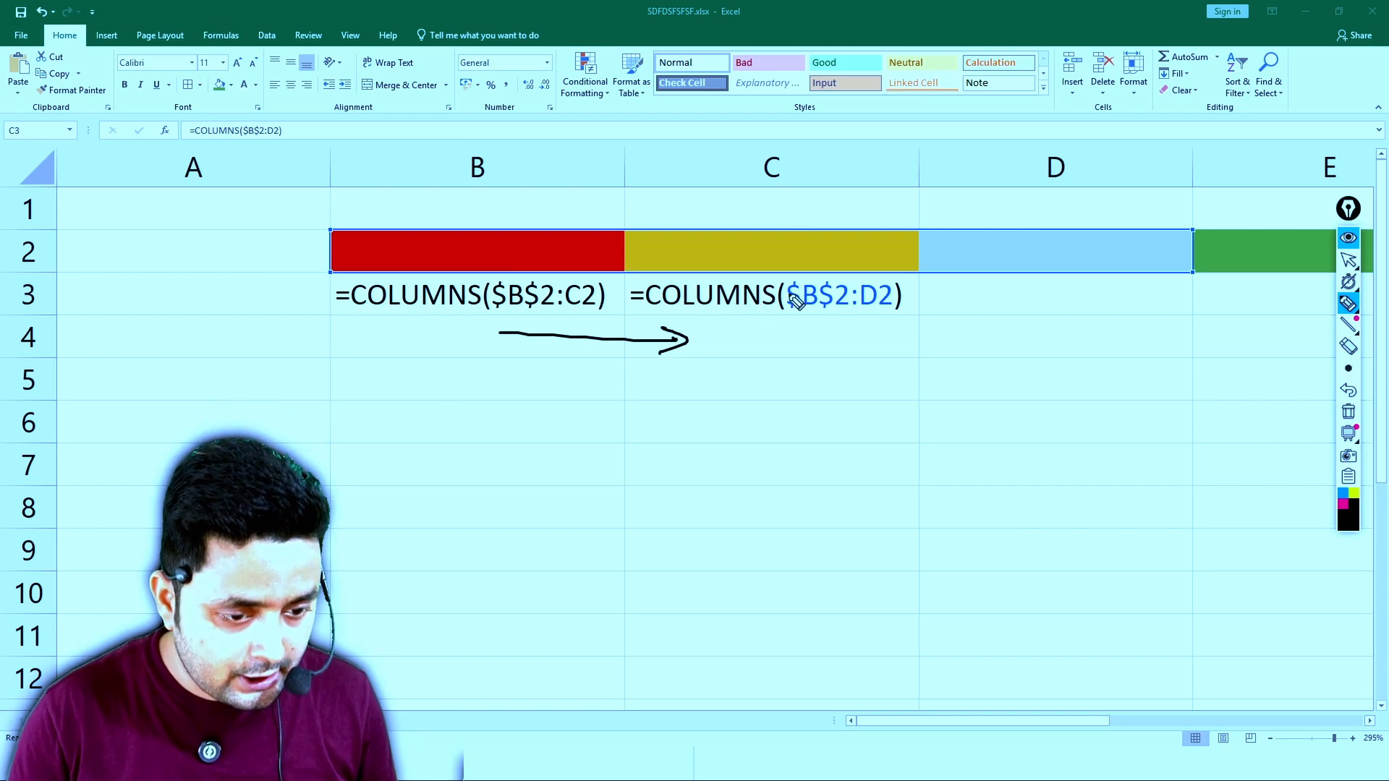
{"action": "mouse_move", "coordinate": [837, 282]}
{"action": "left_mouse_down"}
{"action": "mouse_move", "coordinate": [803, 275]}
{"action": "mouse_move", "coordinate": [792, 325]}
{"action": "mouse_move", "coordinate": [847, 305]}
{"action": "mouse_move", "coordinate": [838, 281]}
{"action": "left_mouse_up"}
{"action": "mouse_move", "coordinate": [474, 232]}
{"action": "left_mouse_down"}
{"action": "mouse_move", "coordinate": [466, 222]}
{"action": "mouse_move", "coordinate": [595, 253]}
{"action": "mouse_move", "coordinate": [1075, 230]}
{"action": "mouse_move", "coordinate": [1058, 228]}
{"action": "left_mouse_up"}
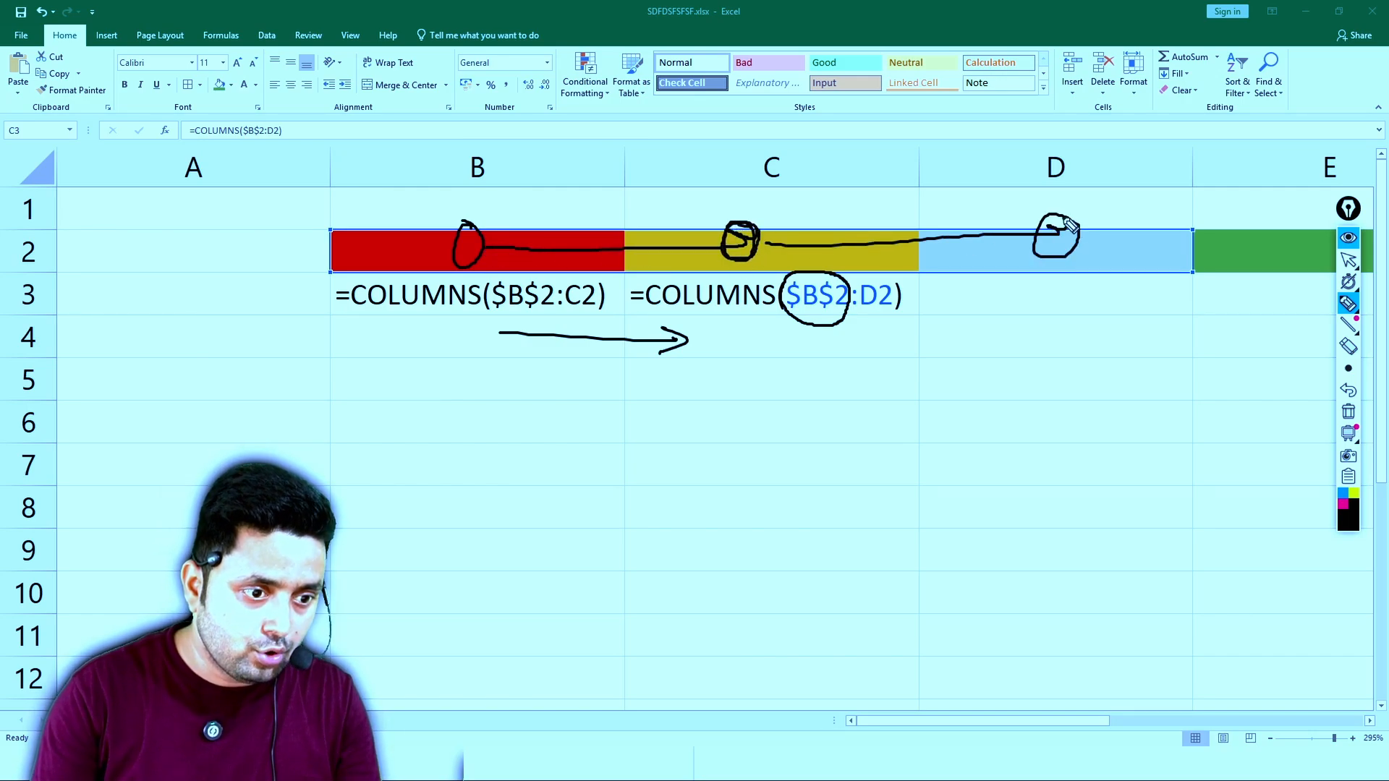
{"action": "left_click_drag", "start_coordinate": [471, 205], "coordinate": [516, 174]}
{"action": "left_click_drag", "start_coordinate": [761, 202], "coordinate": [808, 188]}
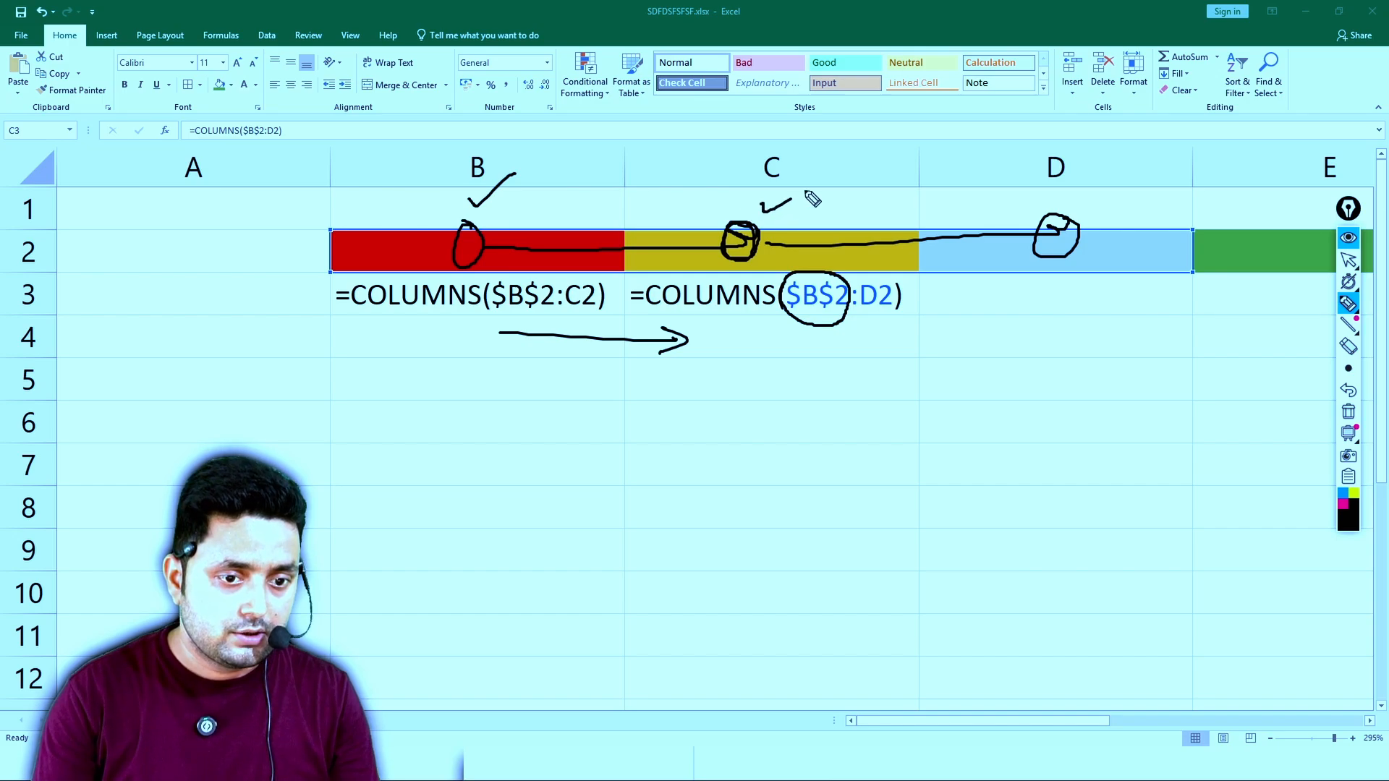
{"action": "left_click_drag", "start_coordinate": [1046, 195], "coordinate": [1100, 187]}
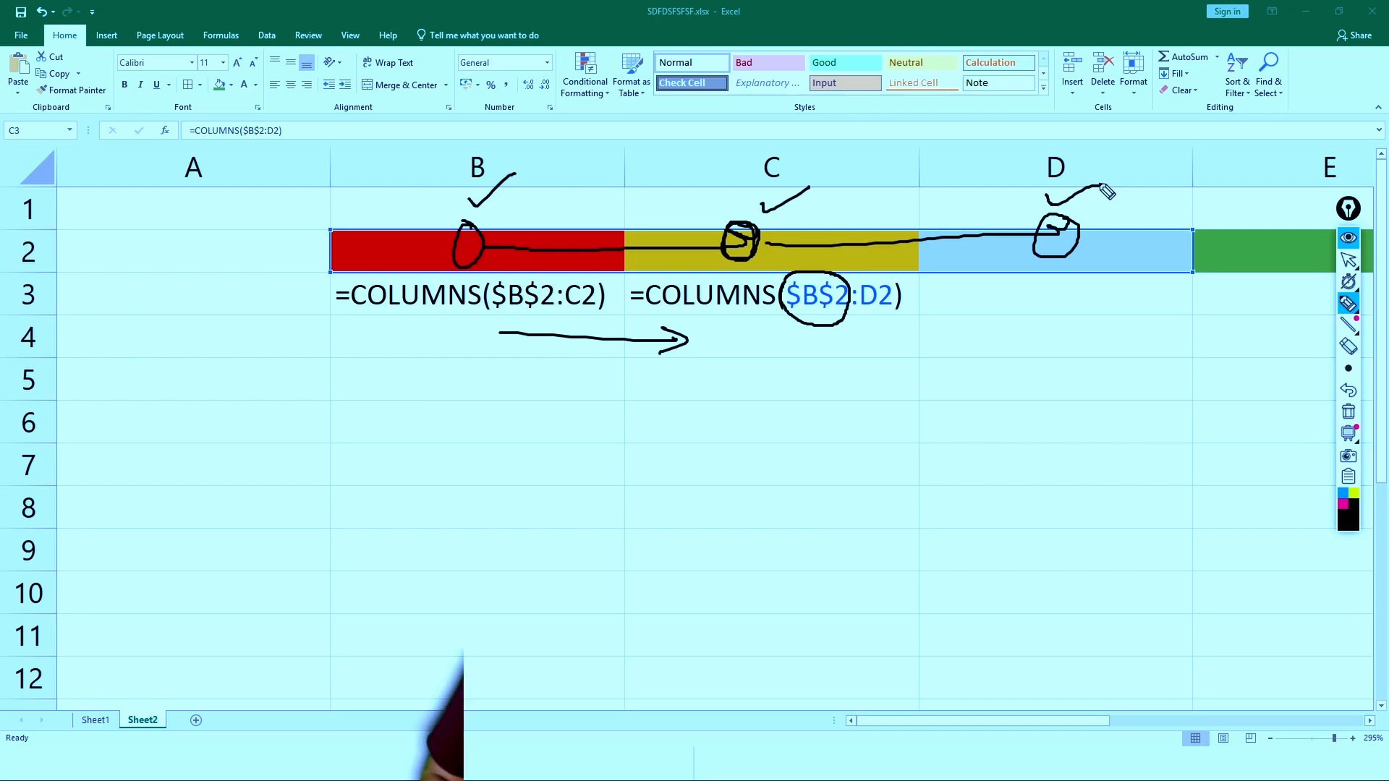
{"action": "left_click", "coordinate": [1348, 259]}
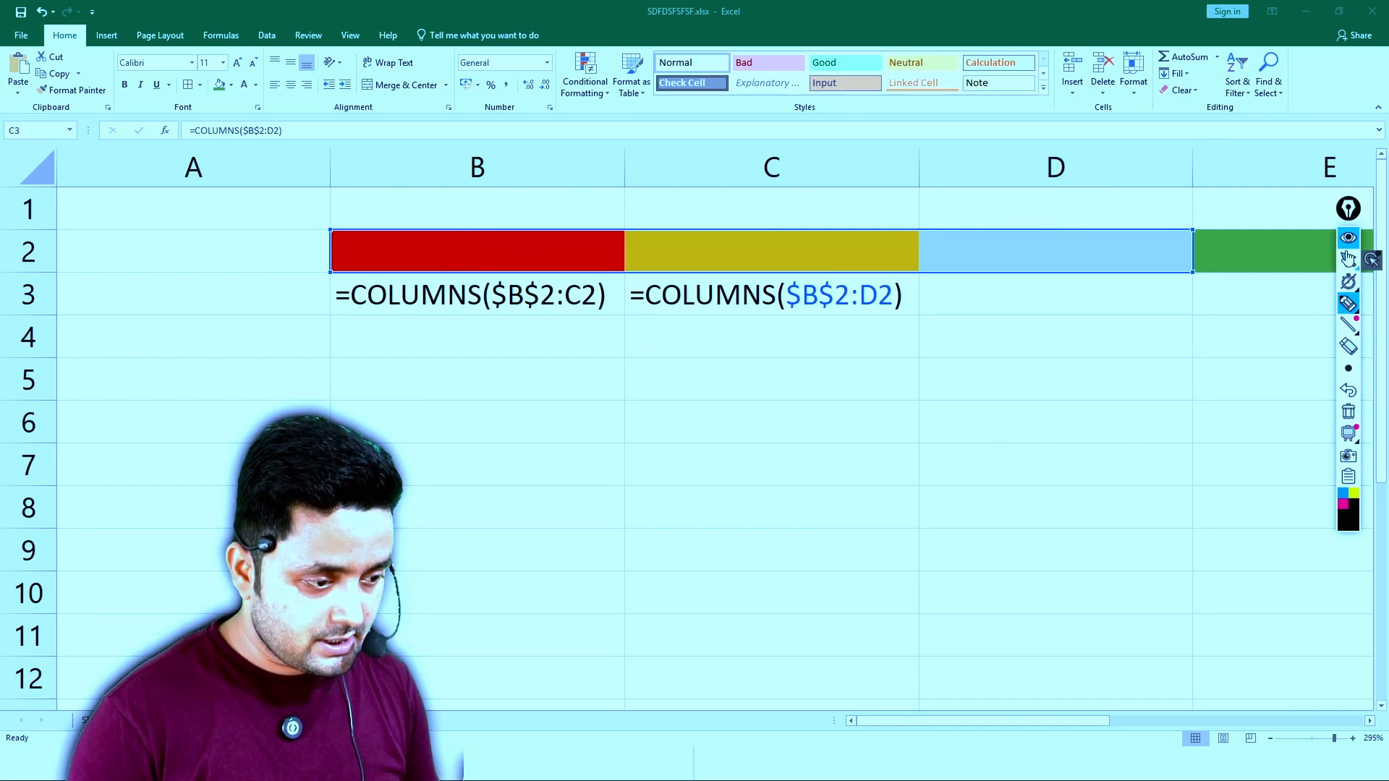
{"action": "left_click", "coordinate": [1372, 260]}
- Copy the partly locked COLUMNS formula from C3 to D3 and select D3 to view its range
{"action": "scroll", "coordinate": [1234, 276], "scroll_direction": "down", "scroll_amount": 3, "text": "ctrl"}
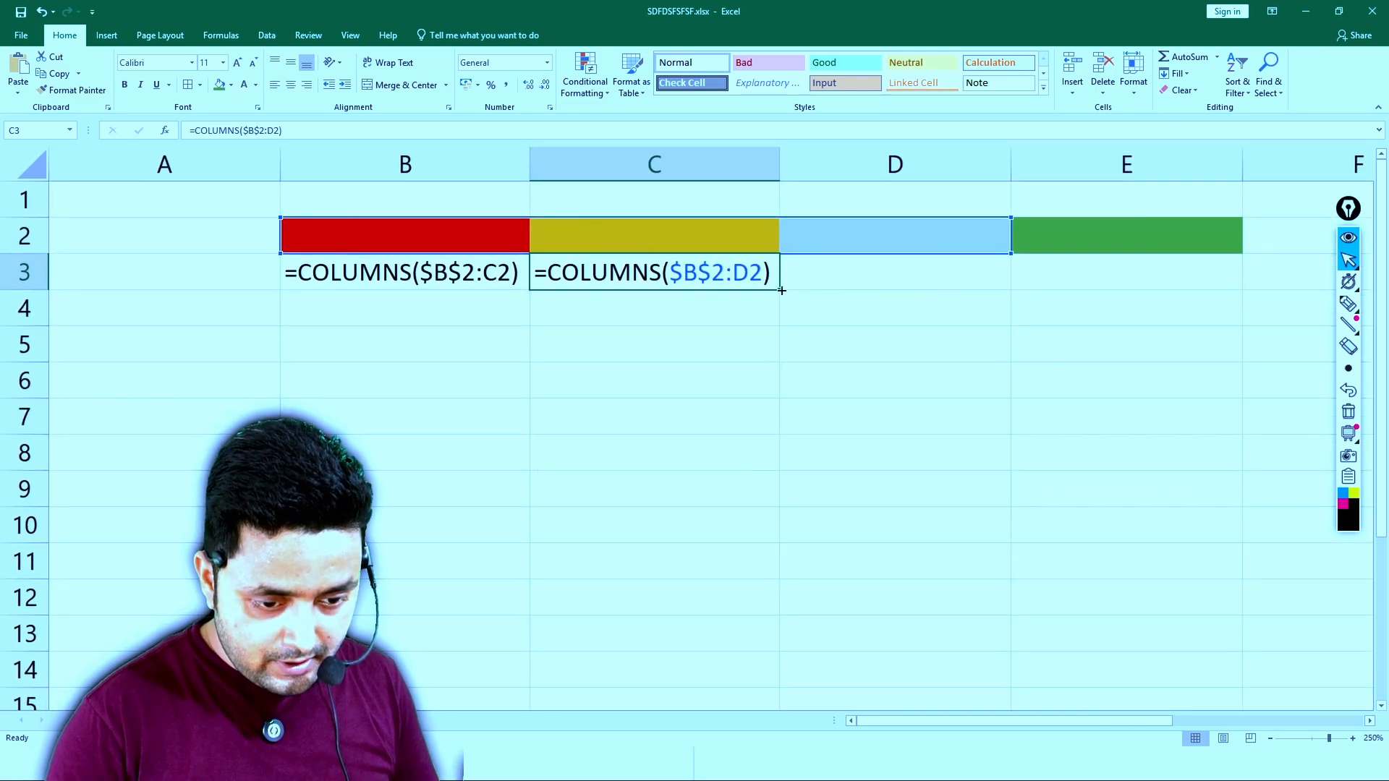
{"action": "left_click_drag", "start_coordinate": [781, 290], "coordinate": [1011, 290]}
{"action": "left_click", "coordinate": [921, 271]}
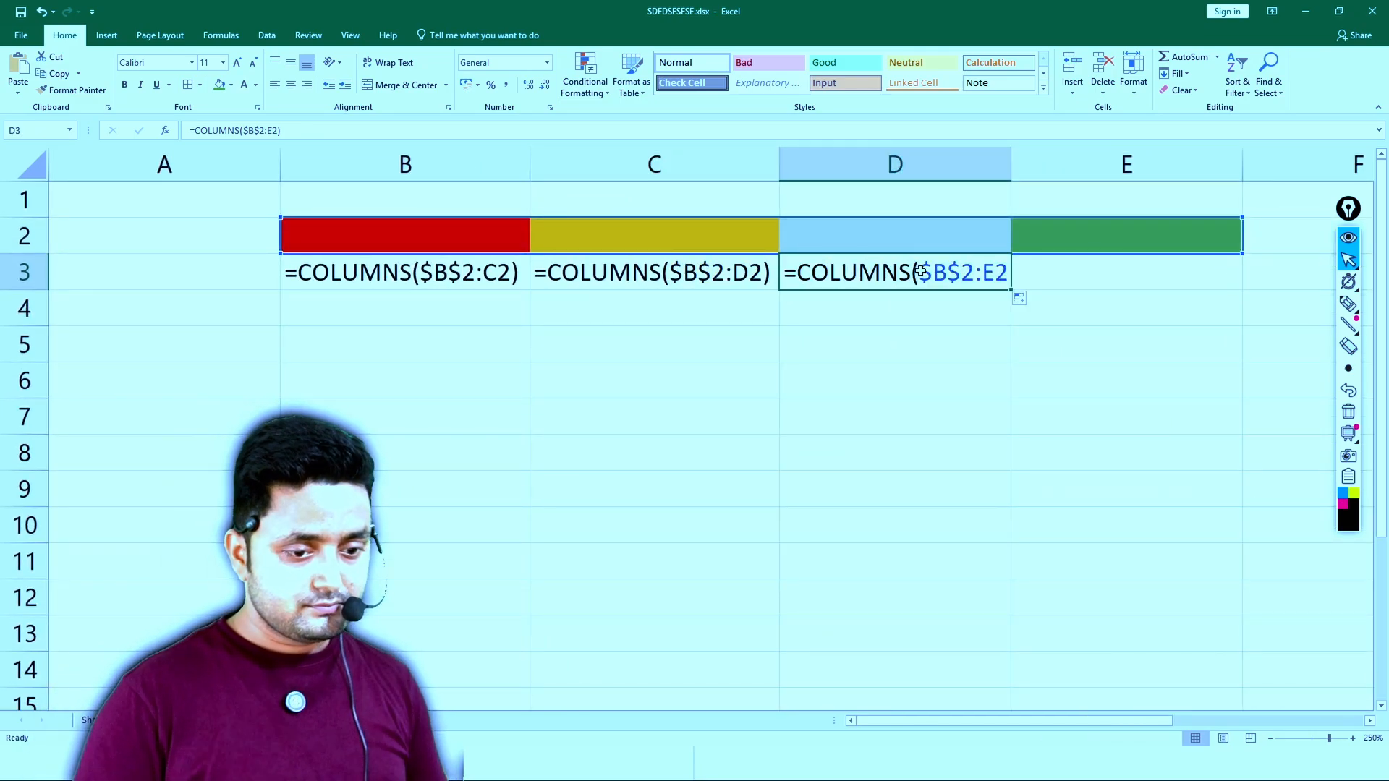
- Draw a check mark with the annotation pen on each coloured cell from B2 to E2
{"action": "left_click", "coordinate": [1348, 304]}
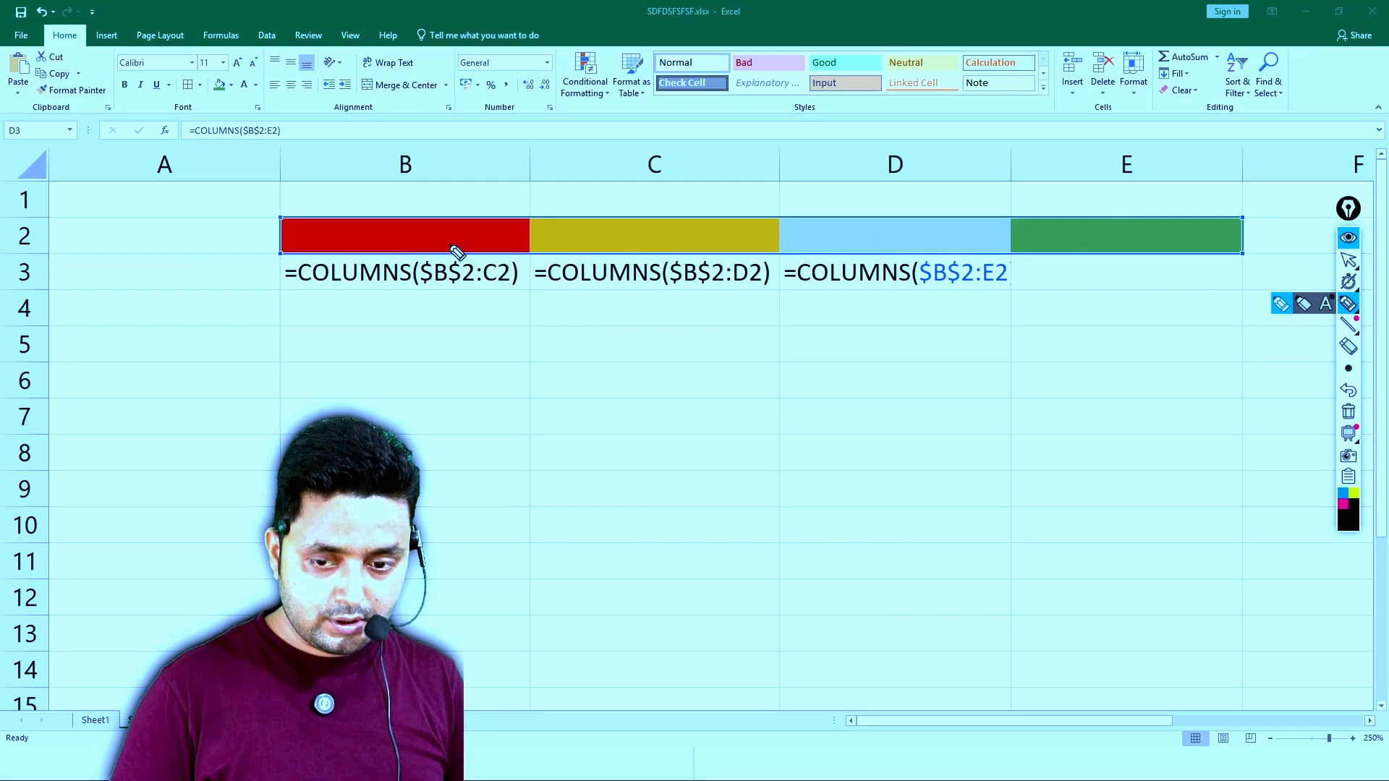
{"action": "left_click_drag", "start_coordinate": [418, 233], "coordinate": [499, 172]}
{"action": "mouse_move", "coordinate": [663, 230]}
{"action": "left_mouse_down"}
{"action": "mouse_move", "coordinate": [680, 232]}
{"action": "mouse_move", "coordinate": [733, 188]}
{"action": "left_mouse_up"}
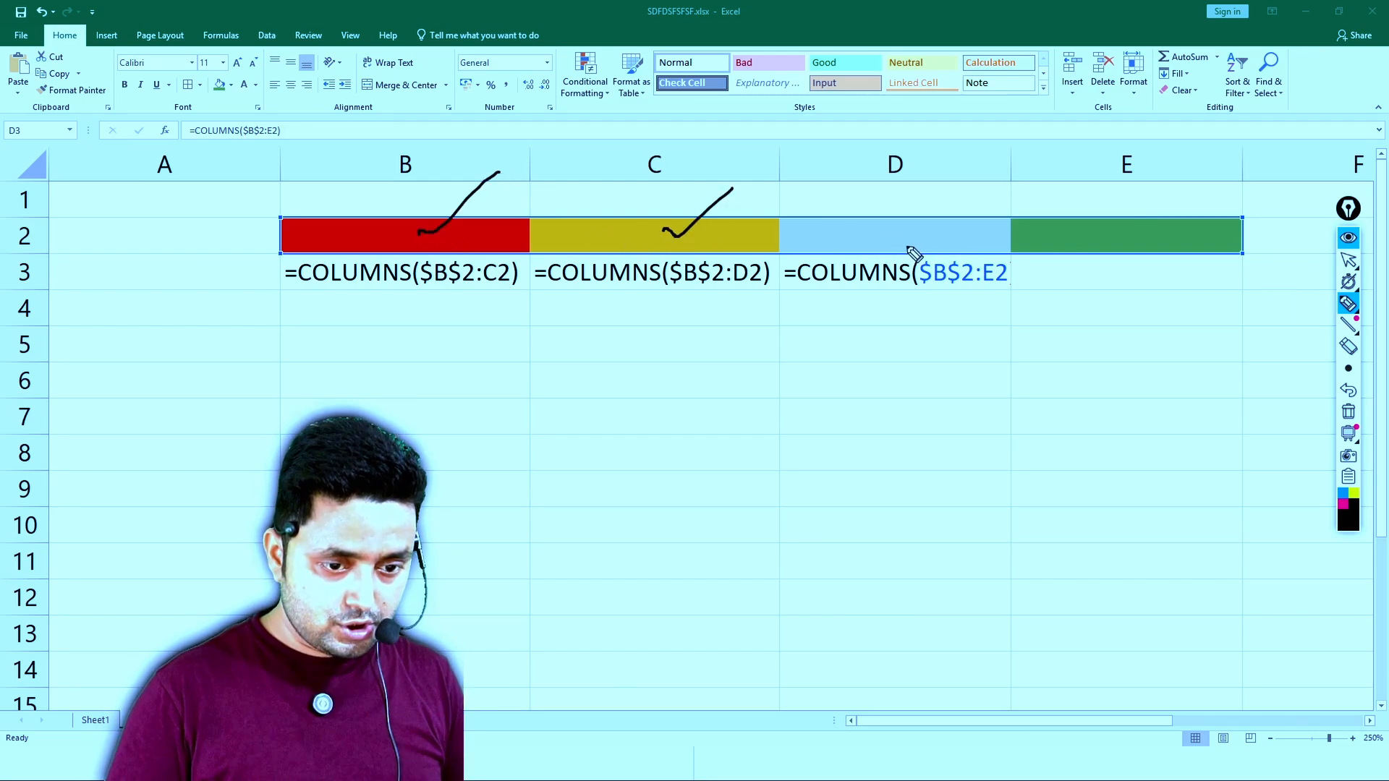
{"action": "left_click_drag", "start_coordinate": [889, 231], "coordinate": [950, 189]}
{"action": "left_click_drag", "start_coordinate": [1105, 218], "coordinate": [1194, 171]}
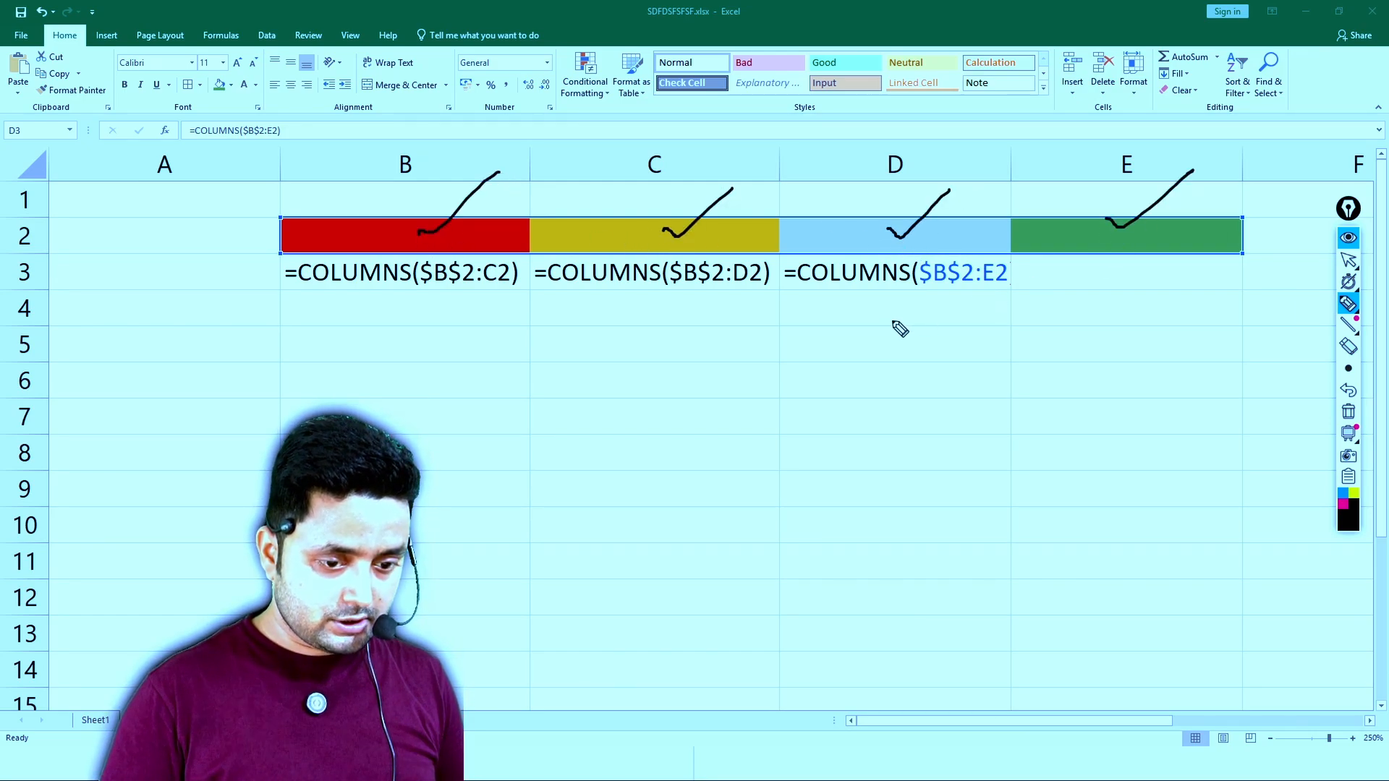
- Handwrite 2, 3 and 4 beneath the formulas in B3, C3 and D3, and clear all annotations
{"action": "mouse_move", "coordinate": [892, 299]}
{"action": "left_mouse_down"}
{"action": "mouse_move", "coordinate": [917, 312]}
{"action": "mouse_move", "coordinate": [928, 353]}
{"action": "left_mouse_up"}
{"action": "mouse_move", "coordinate": [630, 325]}
{"action": "left_mouse_down"}
{"action": "mouse_move", "coordinate": [657, 322]}
{"action": "mouse_move", "coordinate": [659, 343]}
{"action": "left_mouse_up"}
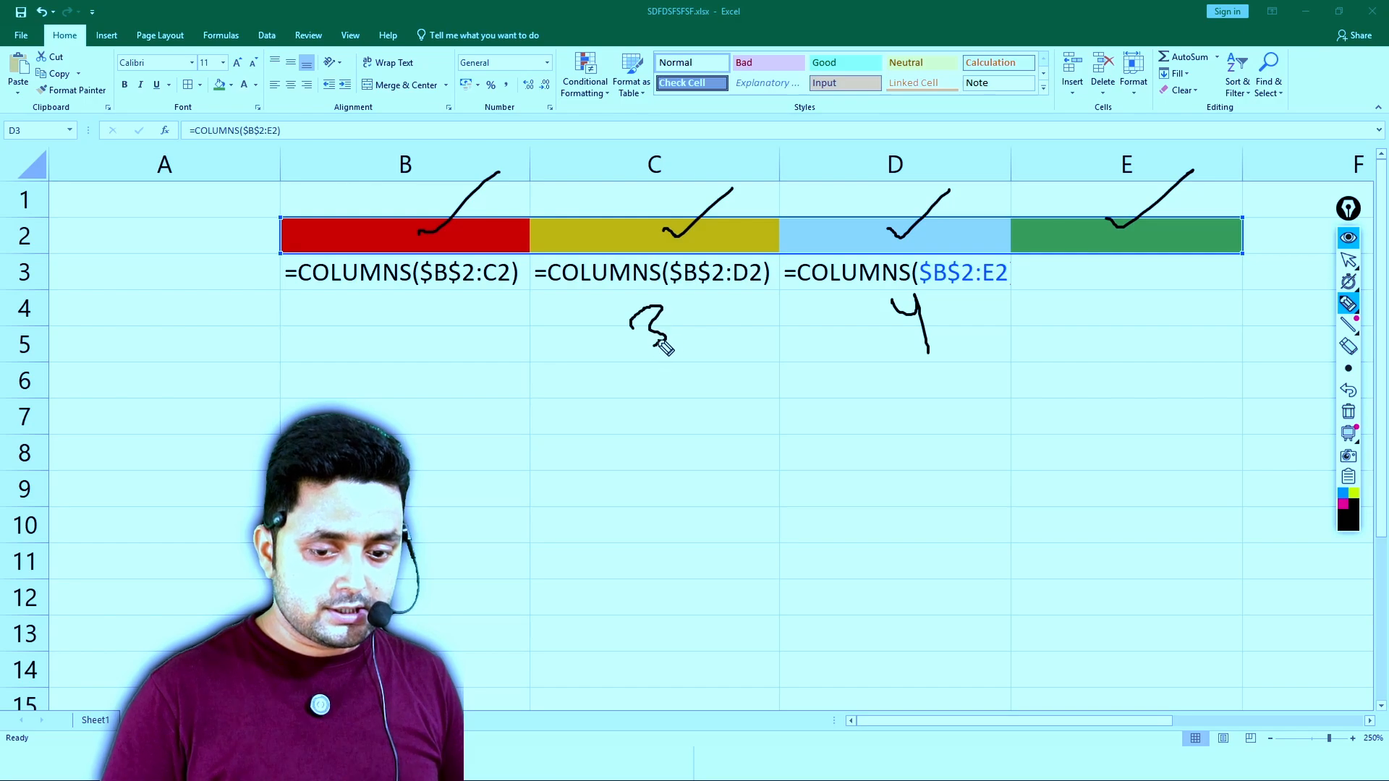
{"action": "left_click_drag", "start_coordinate": [384, 325], "coordinate": [438, 378]}
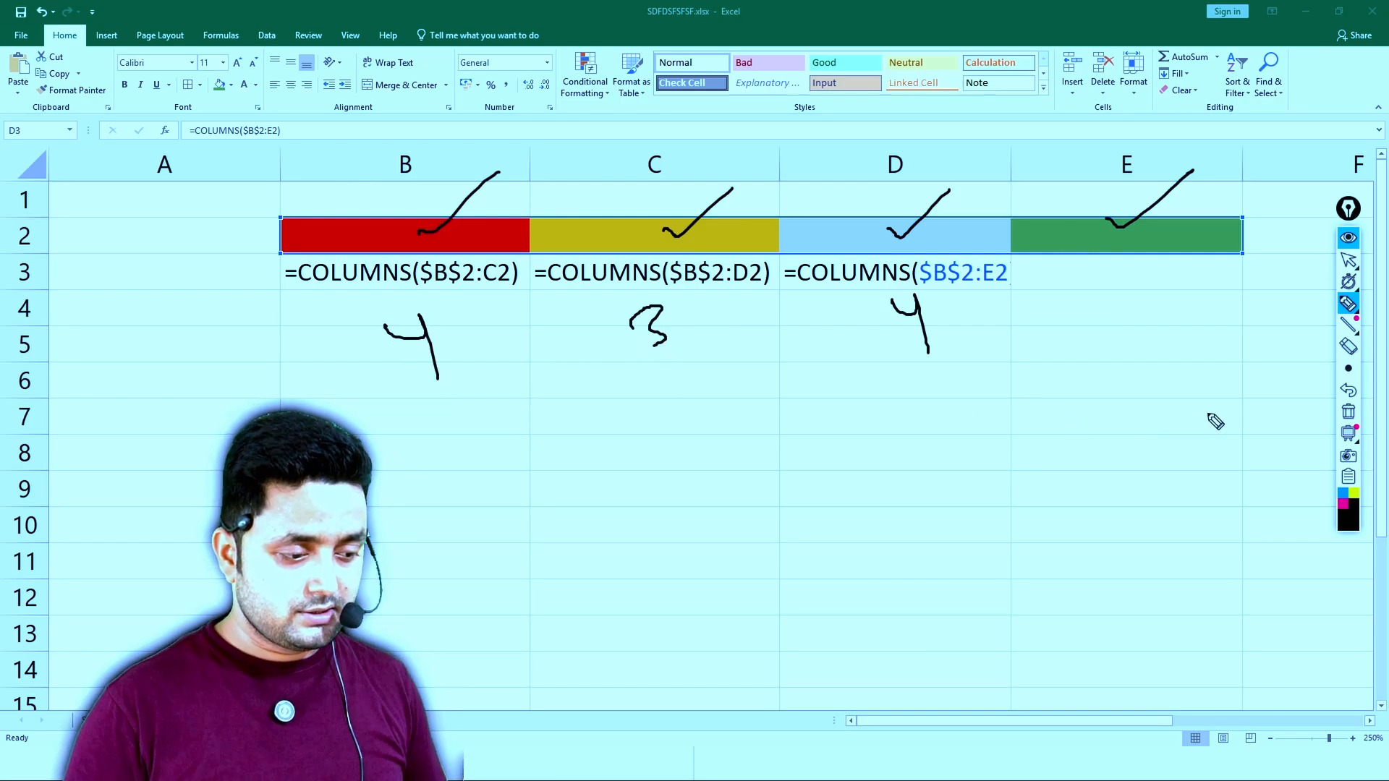
{"action": "left_click", "coordinate": [1347, 390]}
{"action": "left_click_drag", "start_coordinate": [367, 327], "coordinate": [460, 327]}
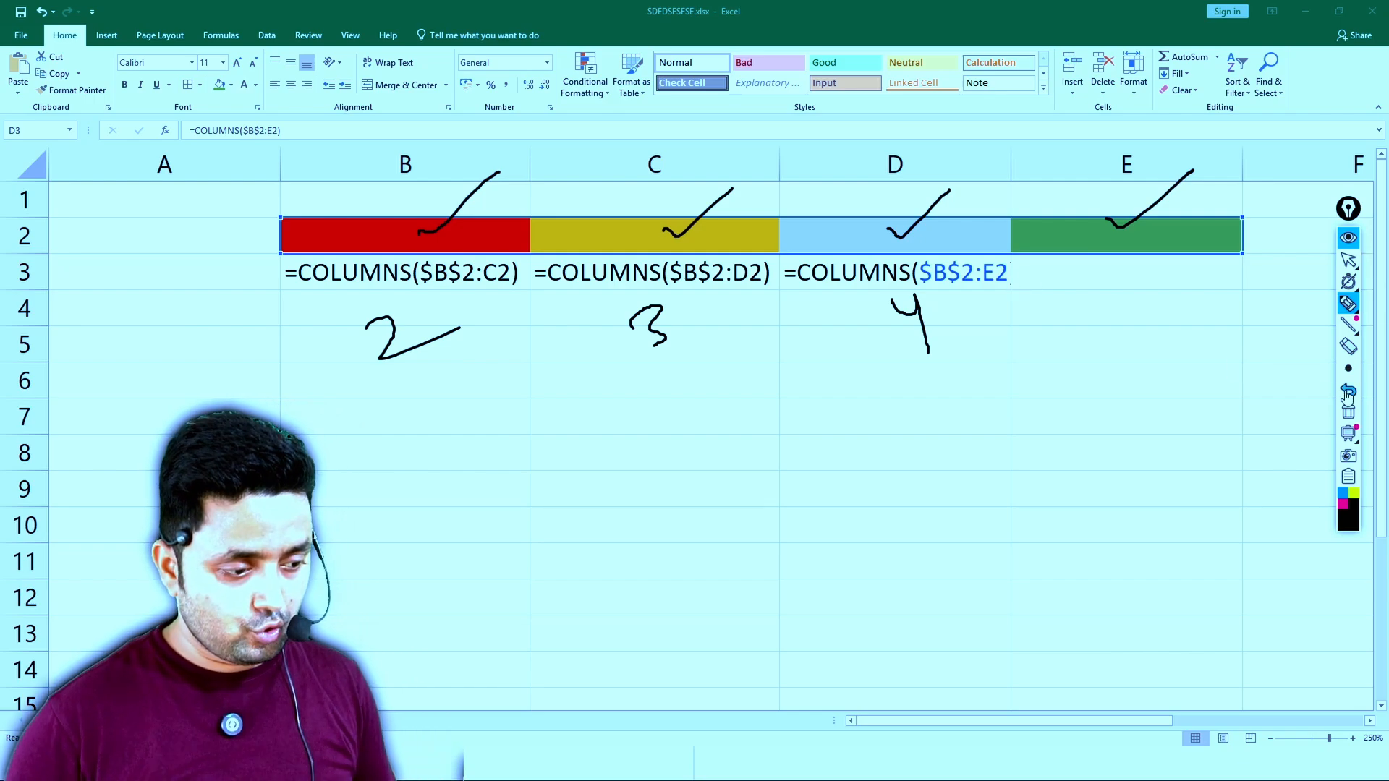
{"action": "left_click", "coordinate": [1347, 411]}
{"action": "left_click", "coordinate": [1347, 259]}
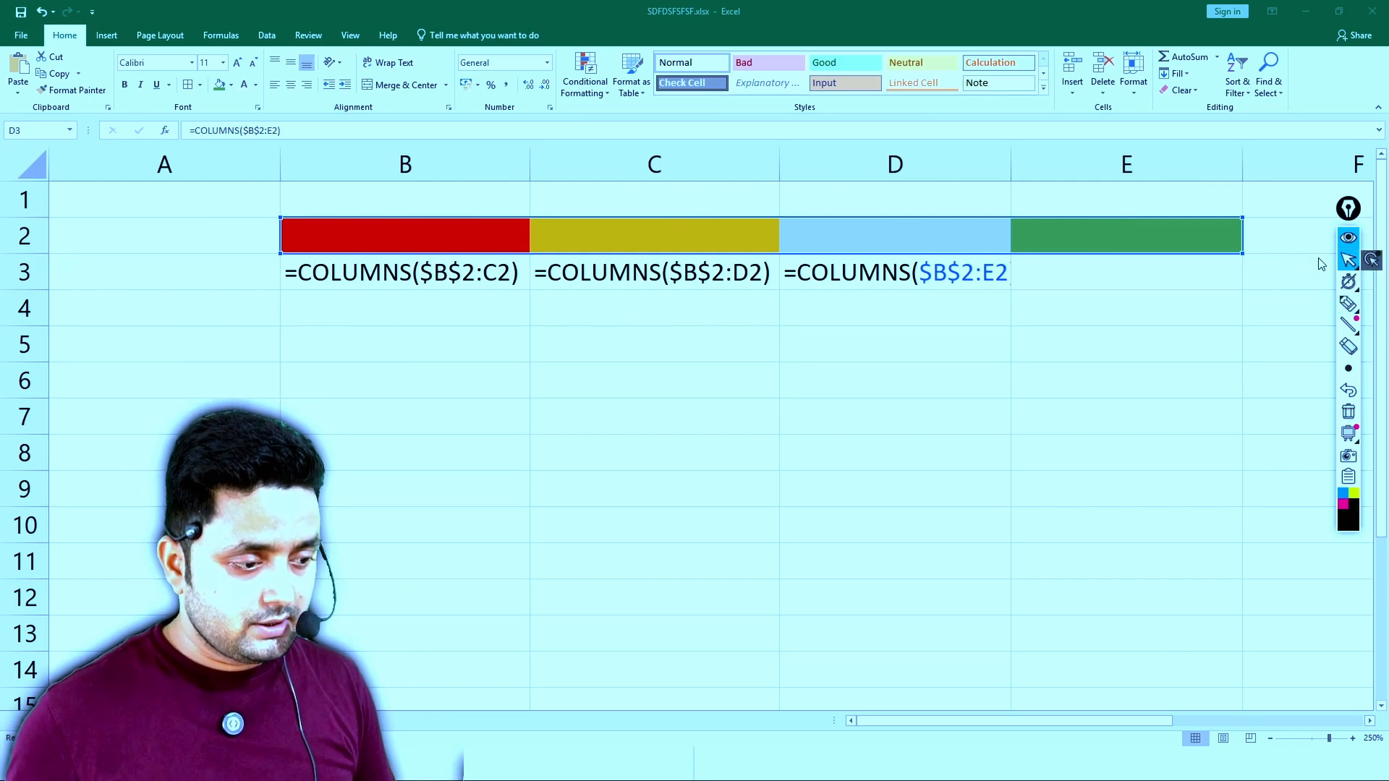
- AutoFit all of the sheet's column widths and switch the display from formulas back to results
{"action": "left_click", "coordinate": [1224, 262]}
{"action": "key", "text": "ctrl+a"}
{"action": "key", "text": "ctrl+a"}
{"action": "left_click", "coordinate": [1134, 73]}
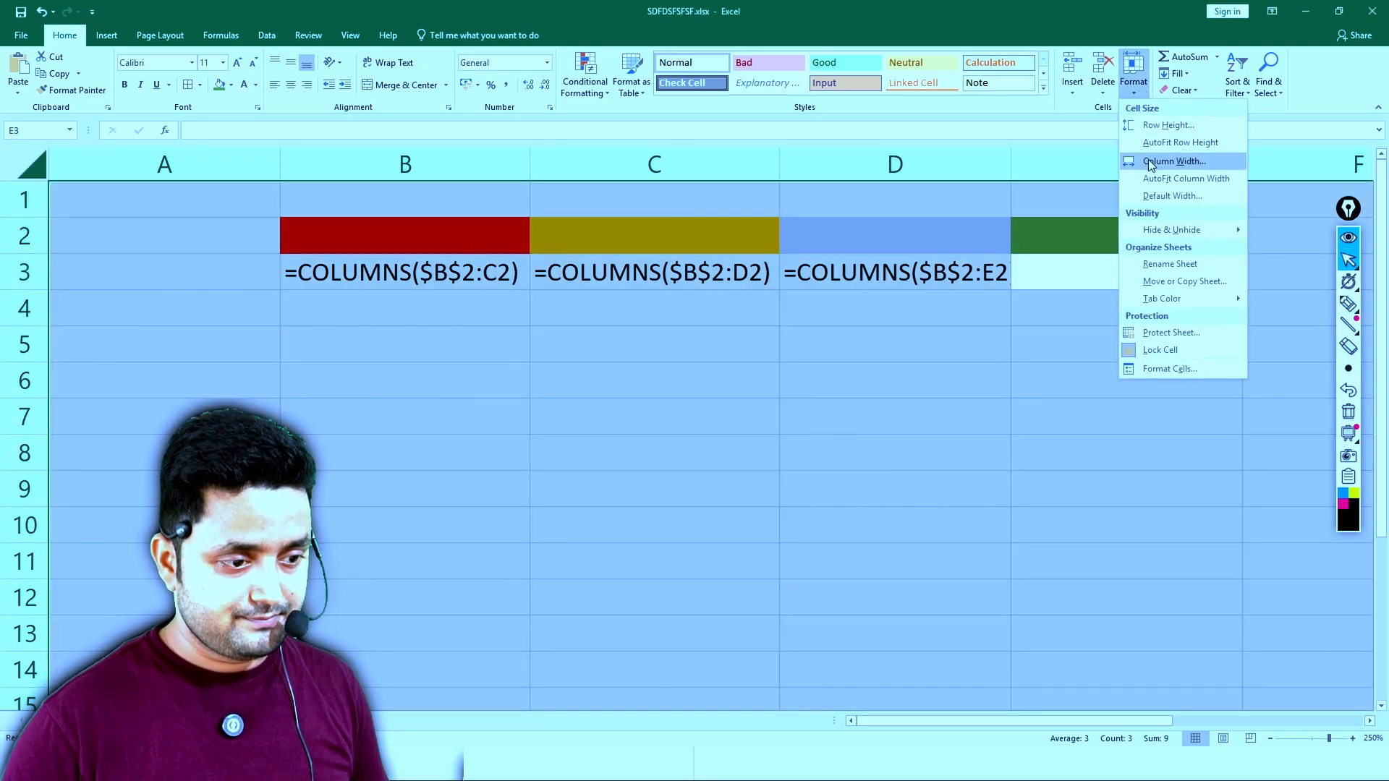
{"action": "key", "text": "Escape"}
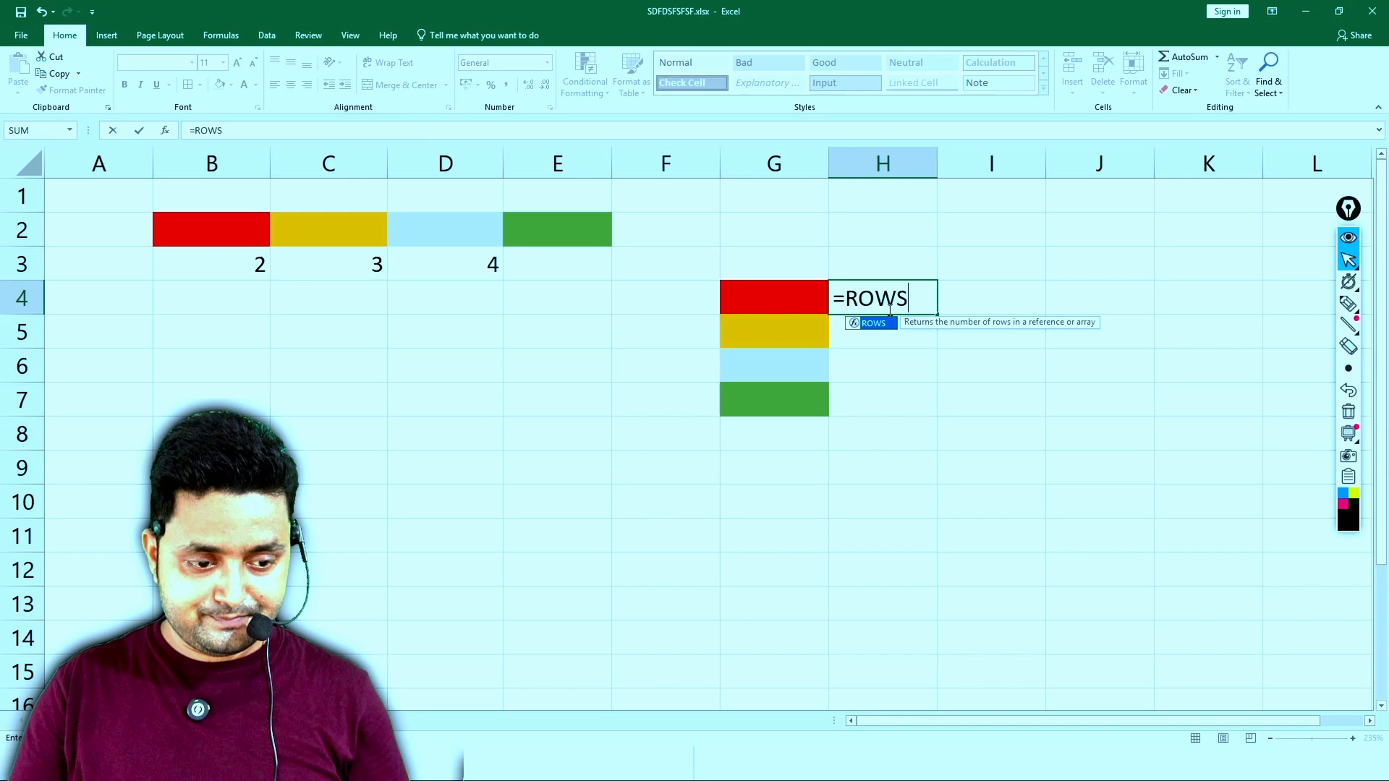
- Enter =ROWS(G4:G5) in H4, beside the vertical coloured range
{"action": "type", "text": "("}
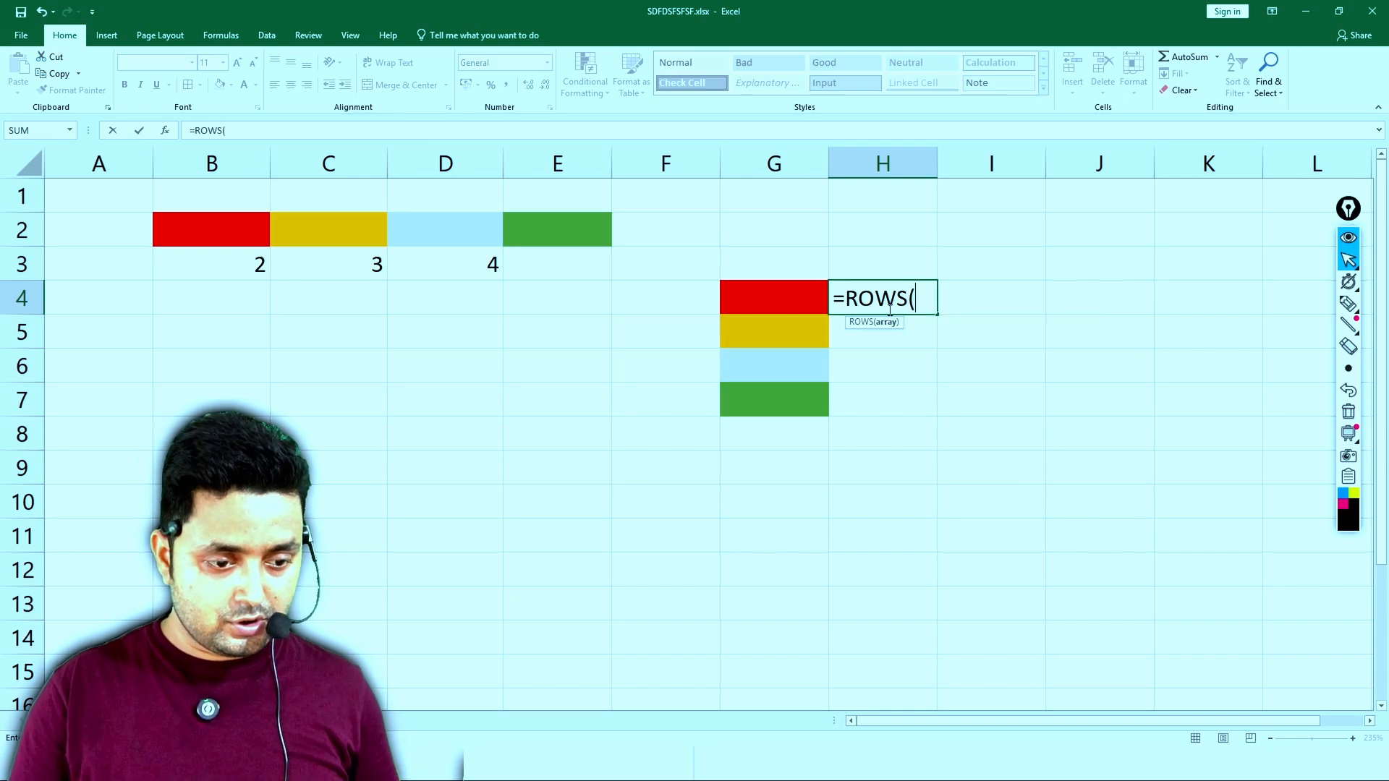
{"action": "left_click_drag", "start_coordinate": [784, 295], "coordinate": [788, 332]}
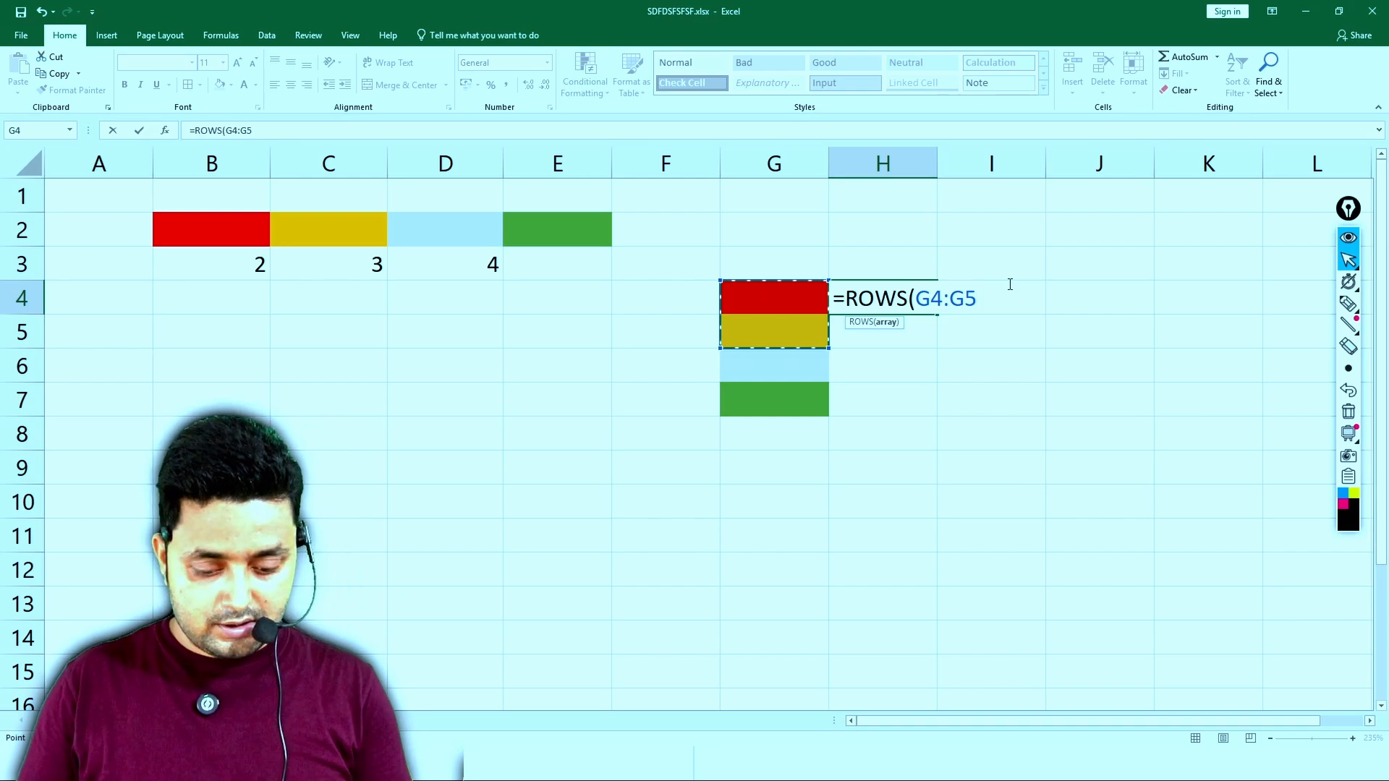
{"action": "type", "text": ")"}
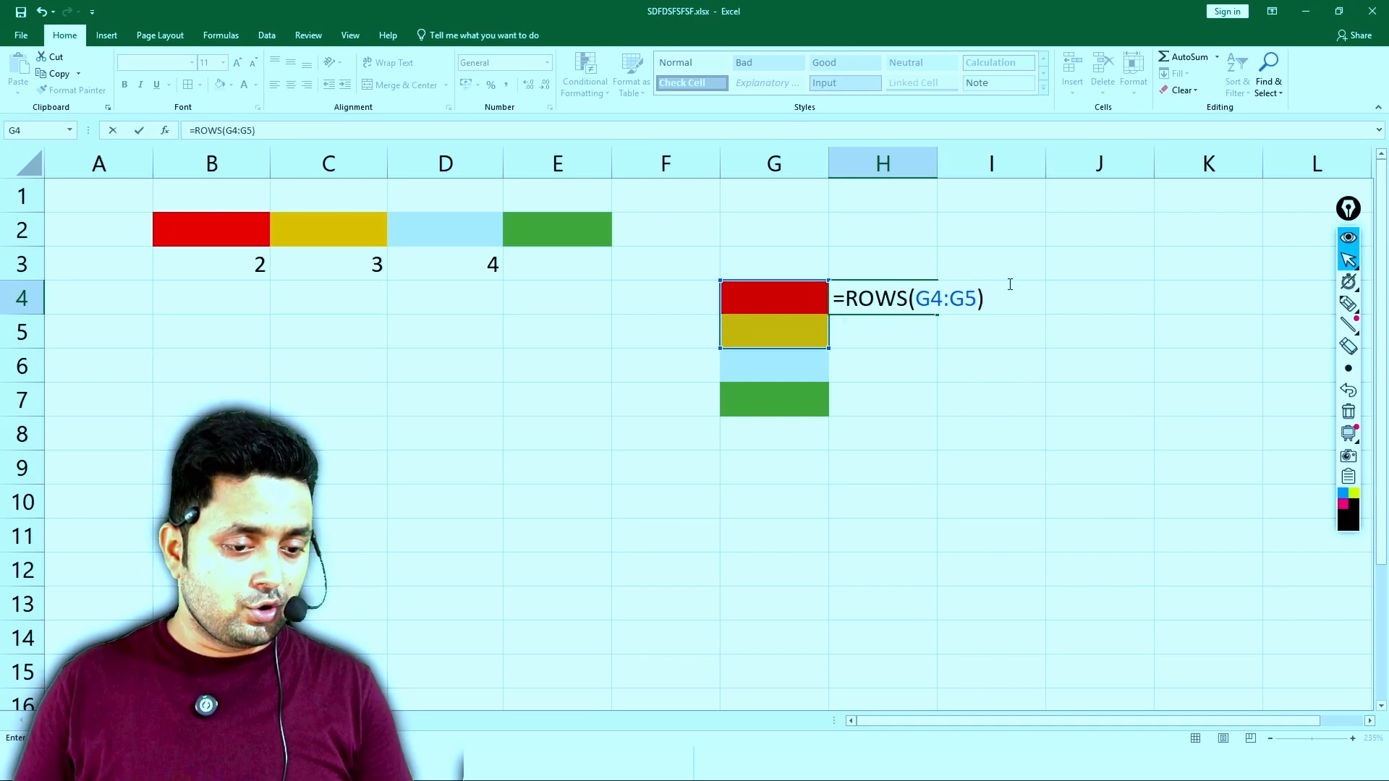
{"action": "key", "text": "Return"}
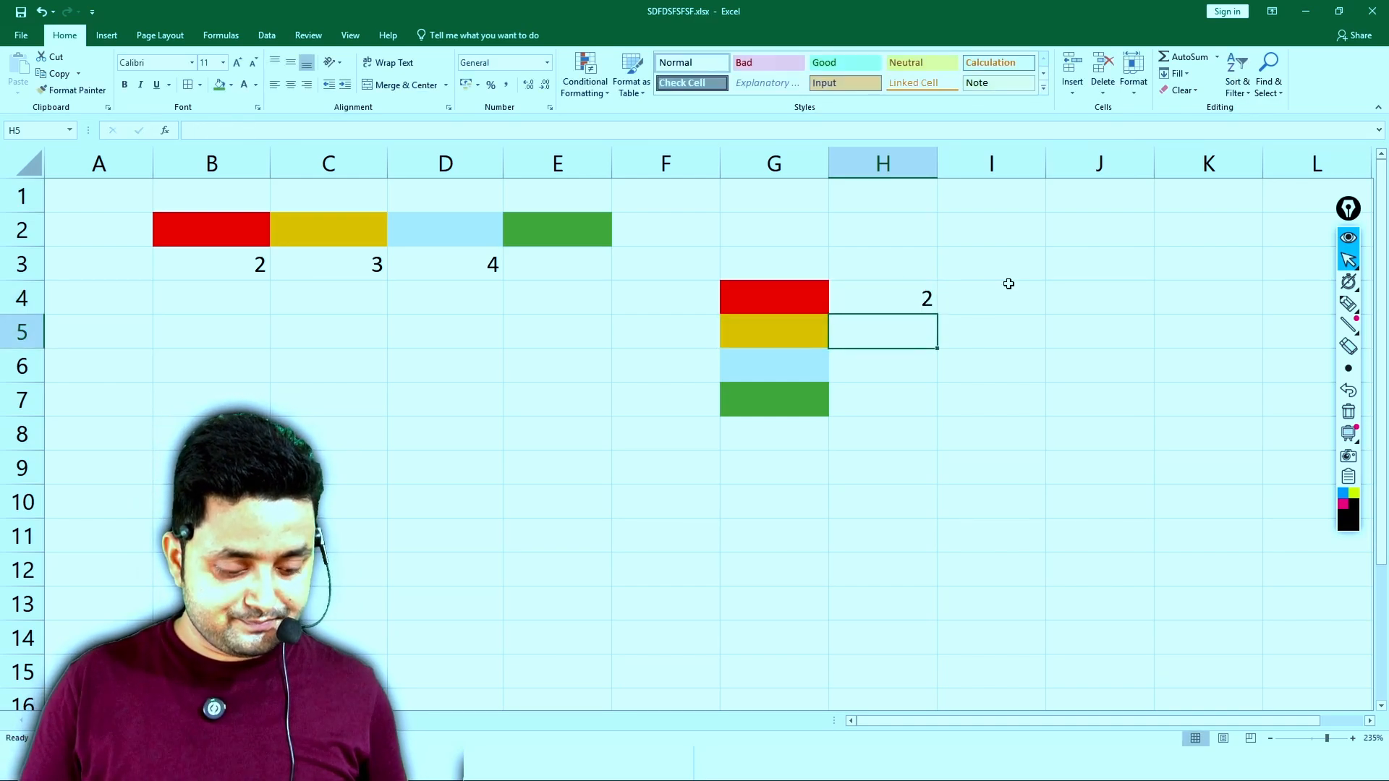
- Enter a question mark as a placeholder in each of the cells H5, H6 and H7
{"action": "type", "text": "?"}
{"action": "key", "text": "Return"}
{"action": "type", "text": "?"}
{"action": "key", "text": "Return"}
{"action": "type", "text": "?"}
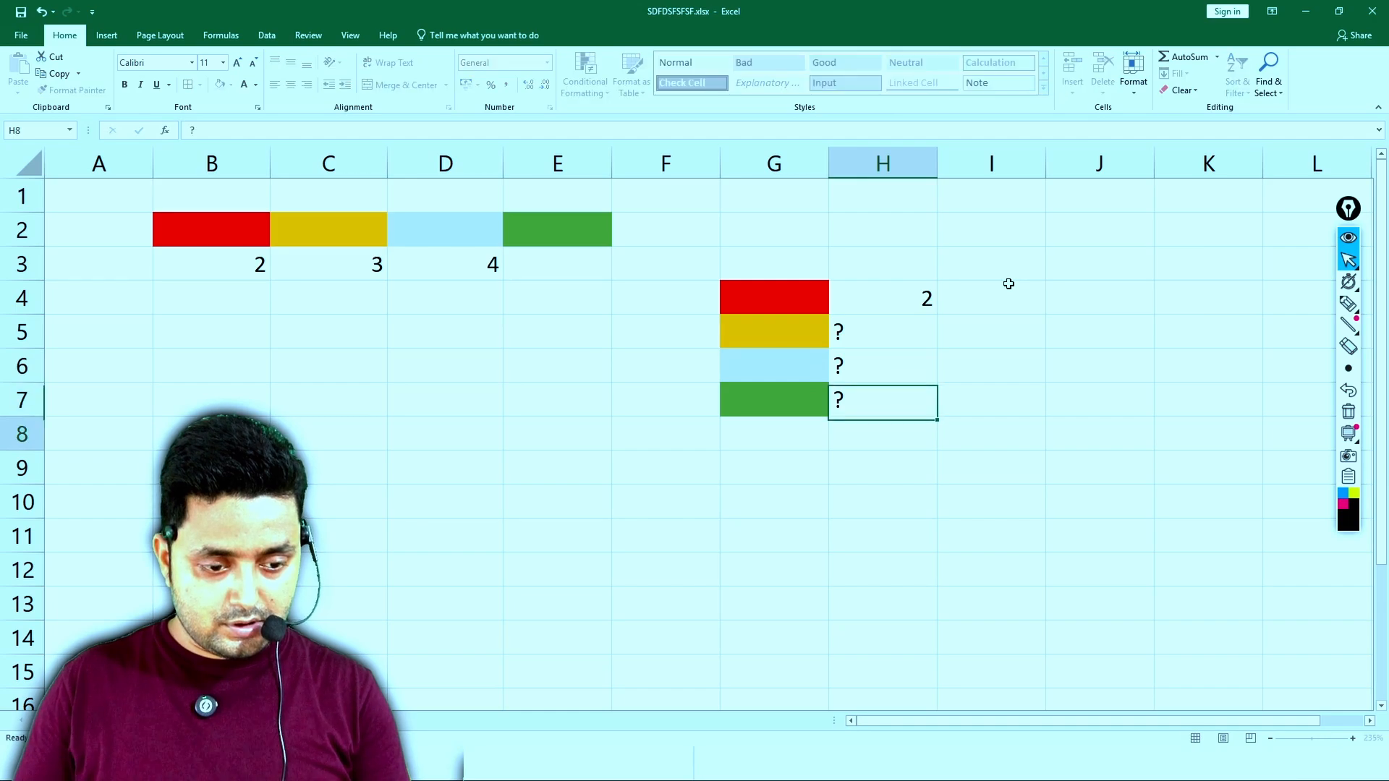
{"action": "key", "text": "Return"}
- Place the text =ROWS(G4:G5) in merged cell J4:K4, and lock H4 as =ROWS($G$4:G5), copied down to H7
{"action": "left_click", "coordinate": [896, 298]}
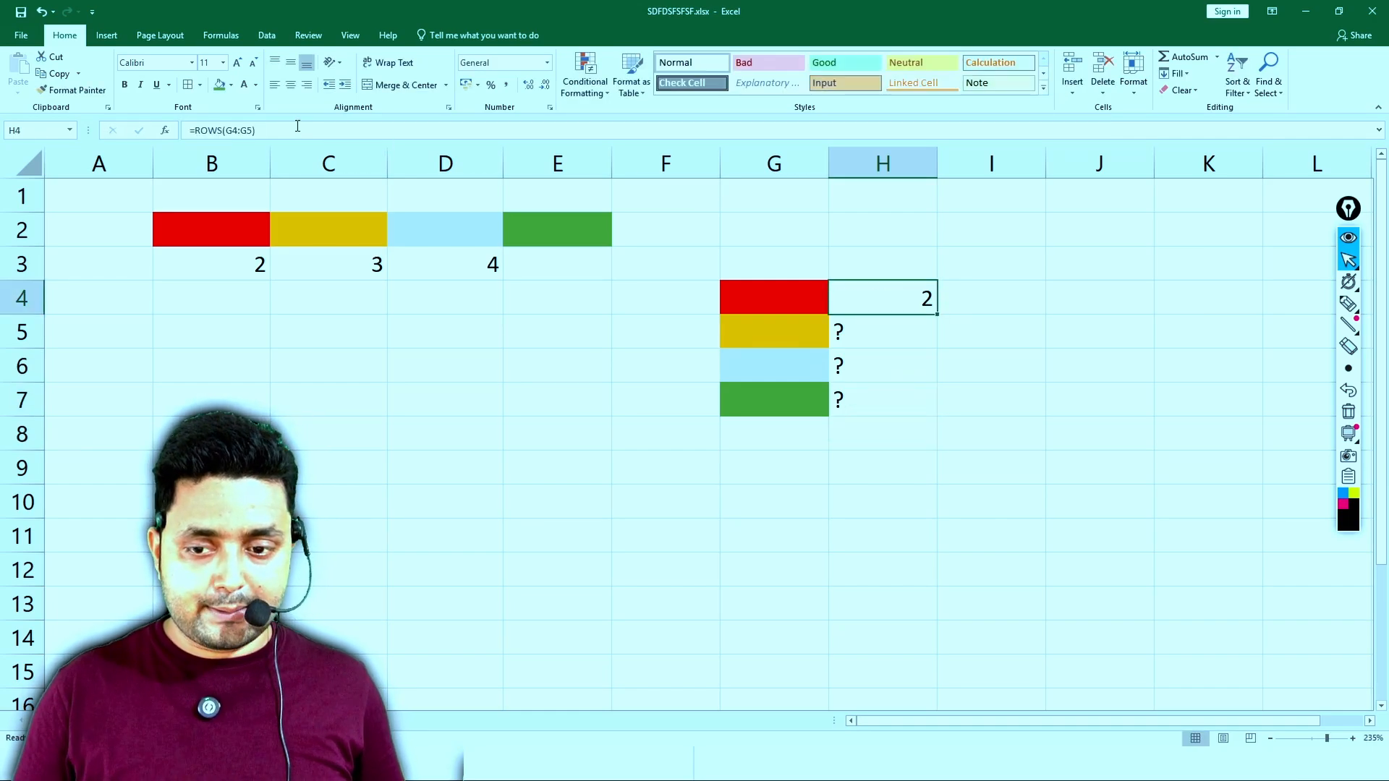
{"action": "left_click_drag", "start_coordinate": [256, 131], "coordinate": [180, 135]}
{"action": "key", "text": "Return"}
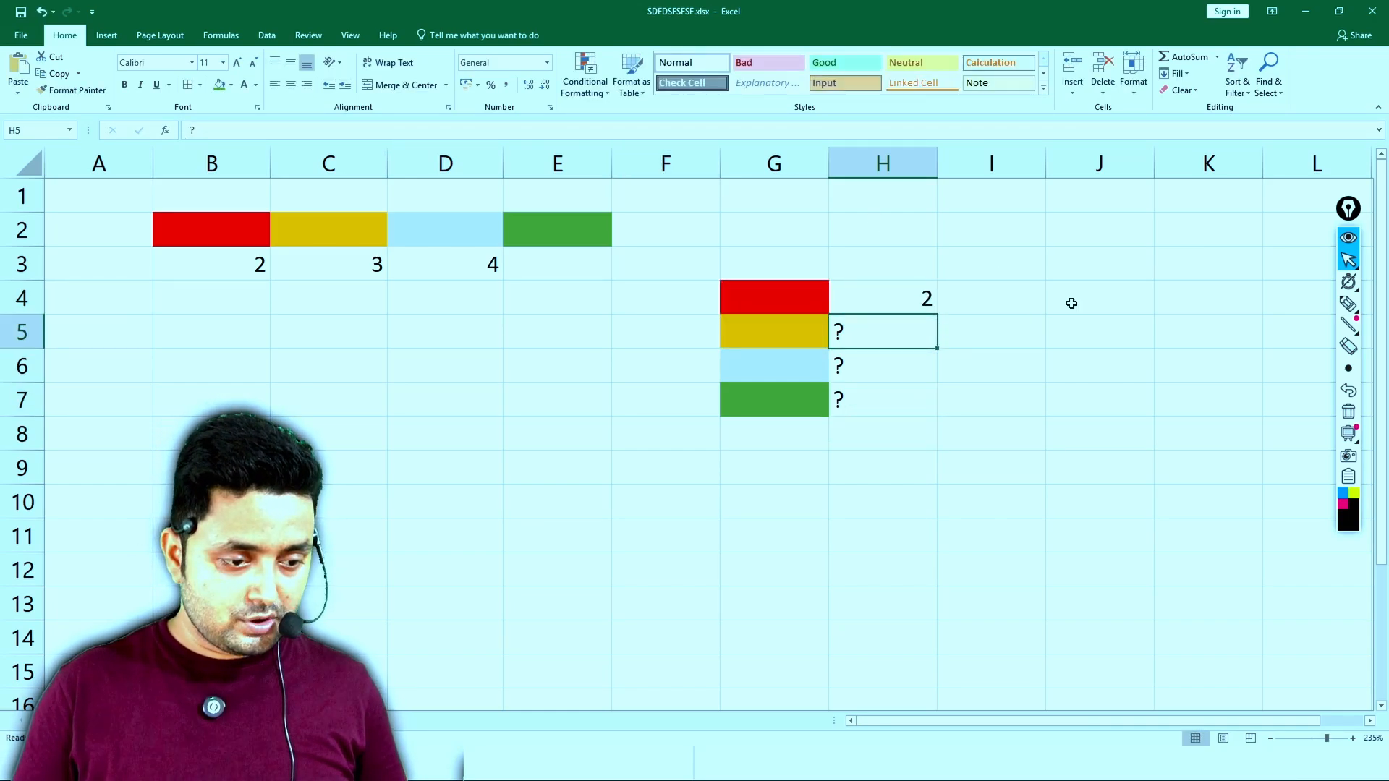
{"action": "left_click_drag", "start_coordinate": [1071, 302], "coordinate": [1212, 305]}
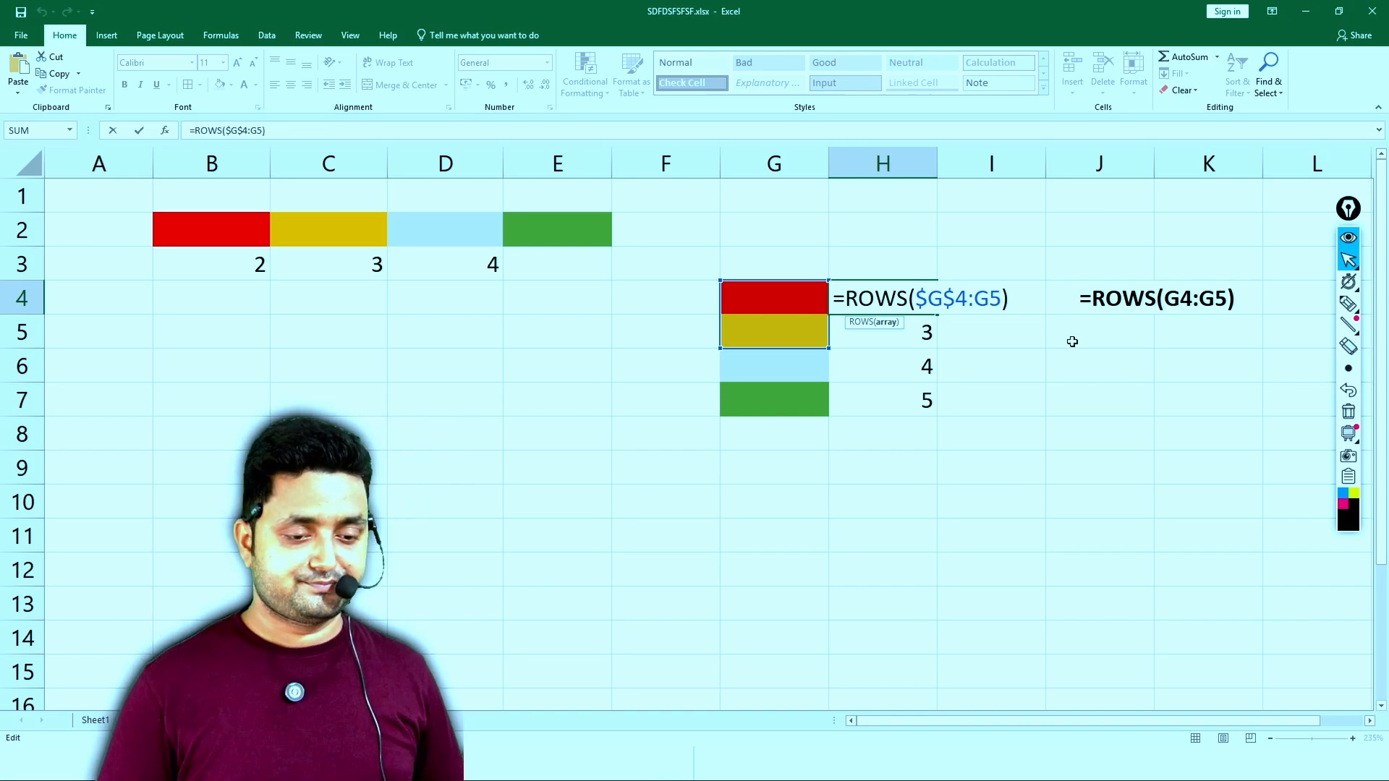
{"action": "key", "text": "Return"}
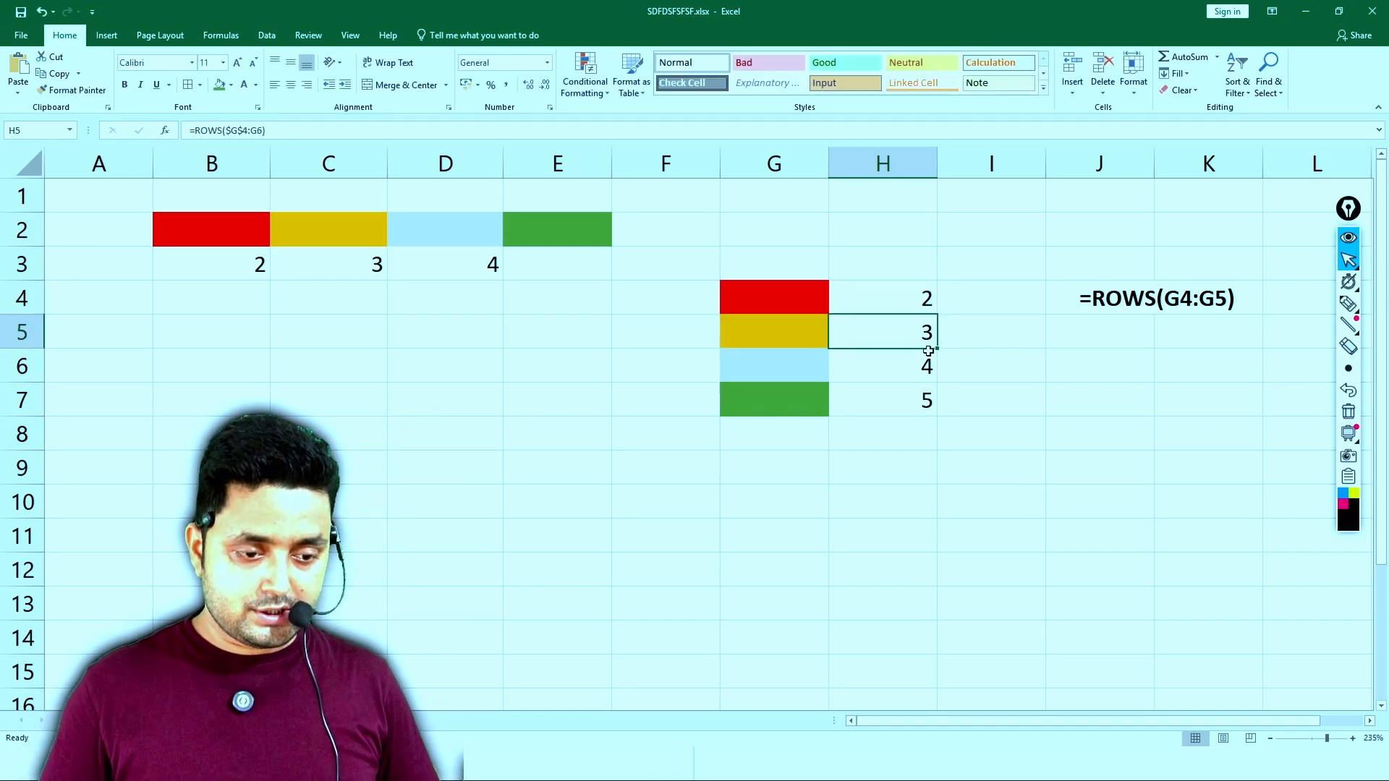
- Change the formula text in merged cell J4:K4 to =ROWS($G$4:G5)
{"action": "left_click", "coordinate": [1085, 308]}
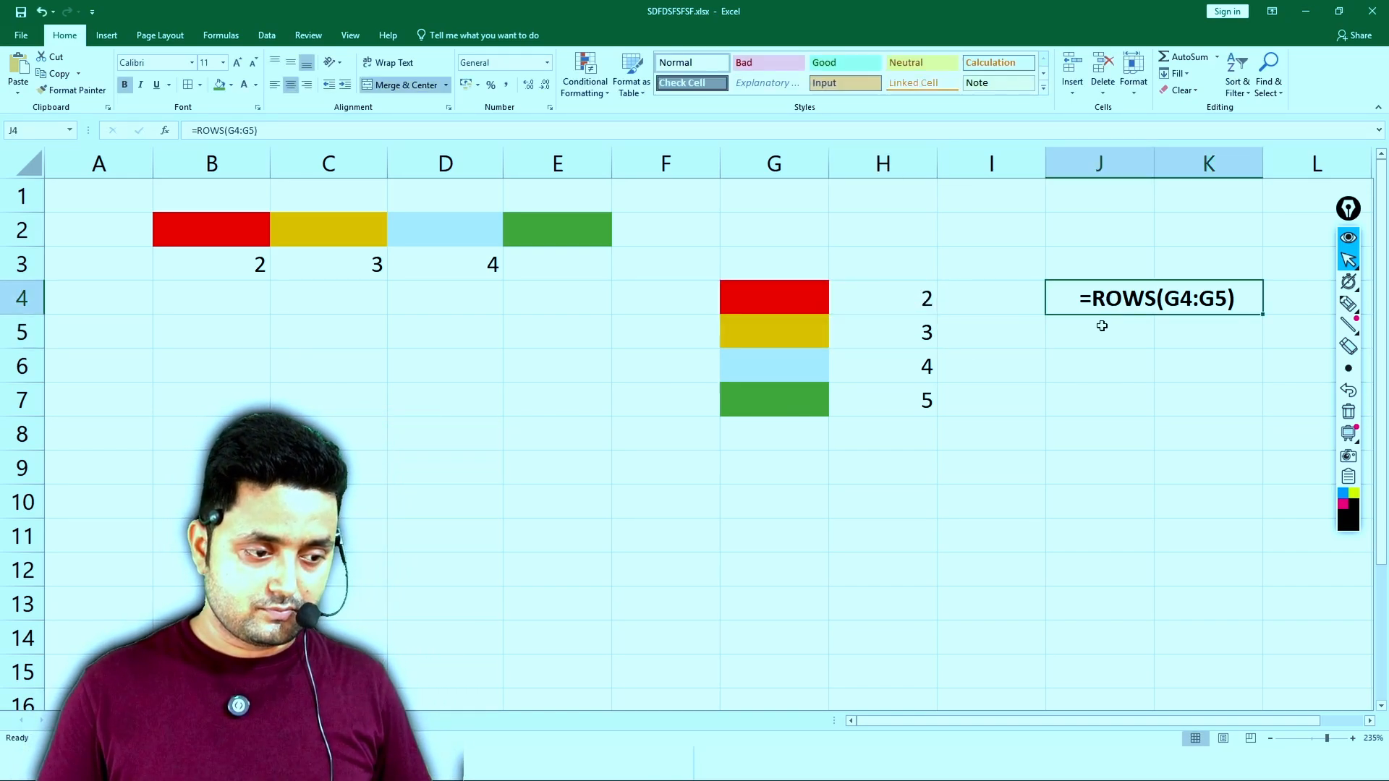
{"action": "double_click", "coordinate": [1170, 298]}
{"action": "left_click_drag", "start_coordinate": [1165, 298], "coordinate": [1173, 299]}
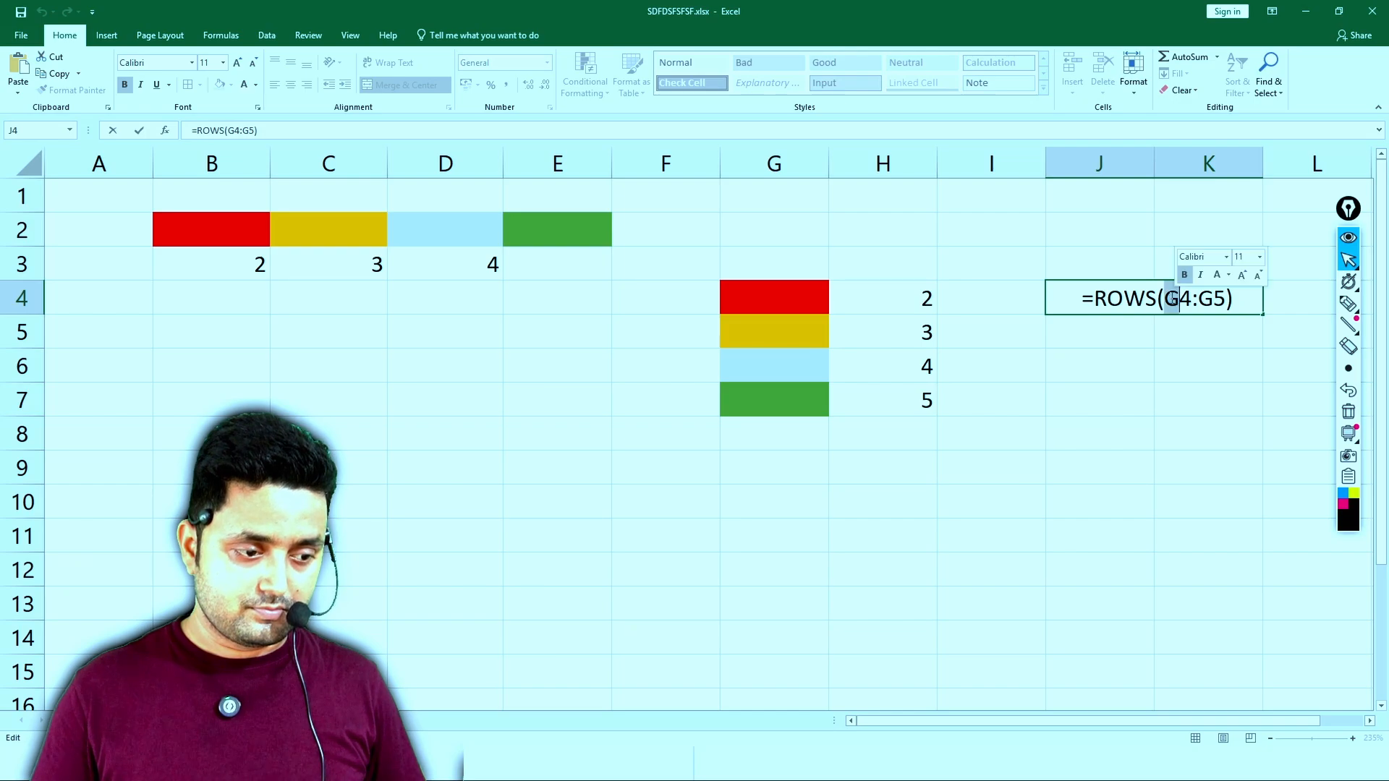
{"action": "key", "text": "Left"}
{"action": "type", "text": "$G"}
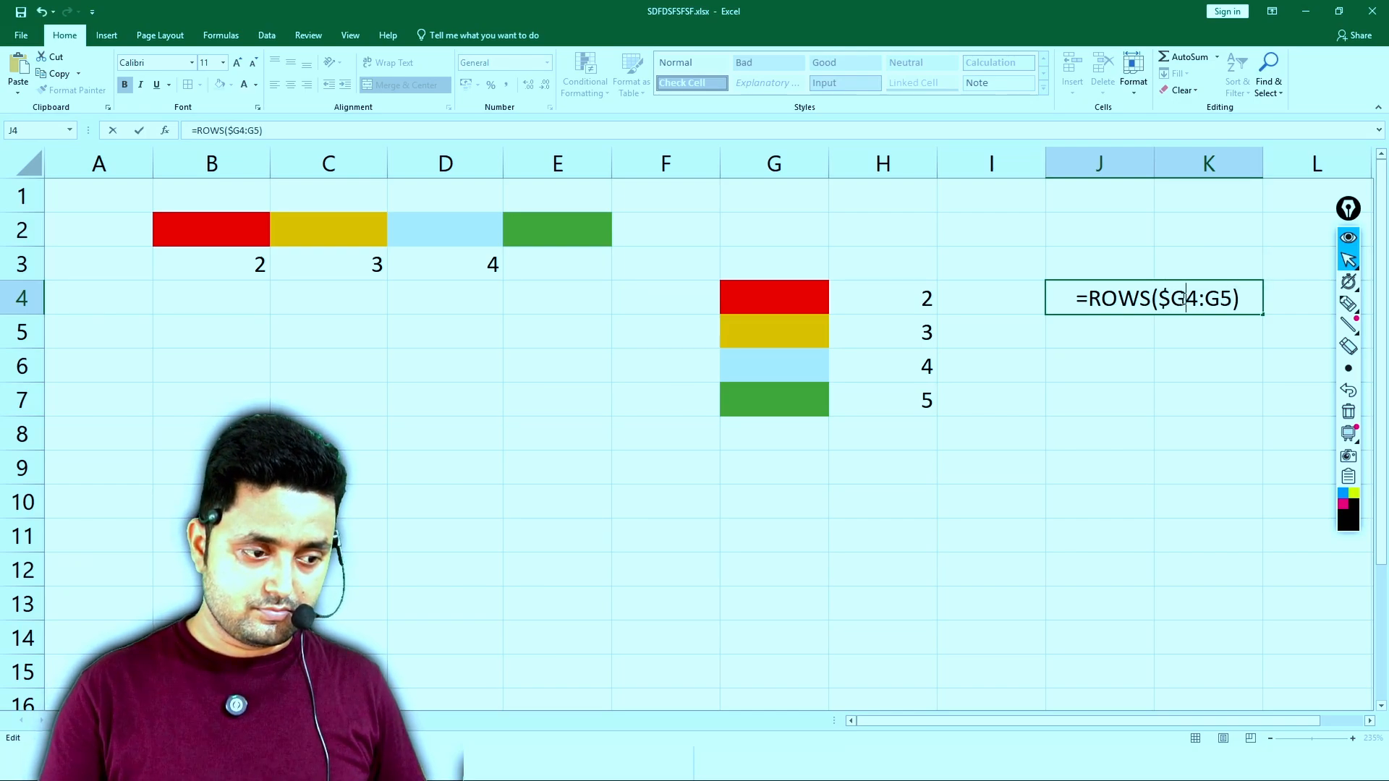
{"action": "type", "text": "$"}
{"action": "left_click", "coordinate": [1162, 334]}
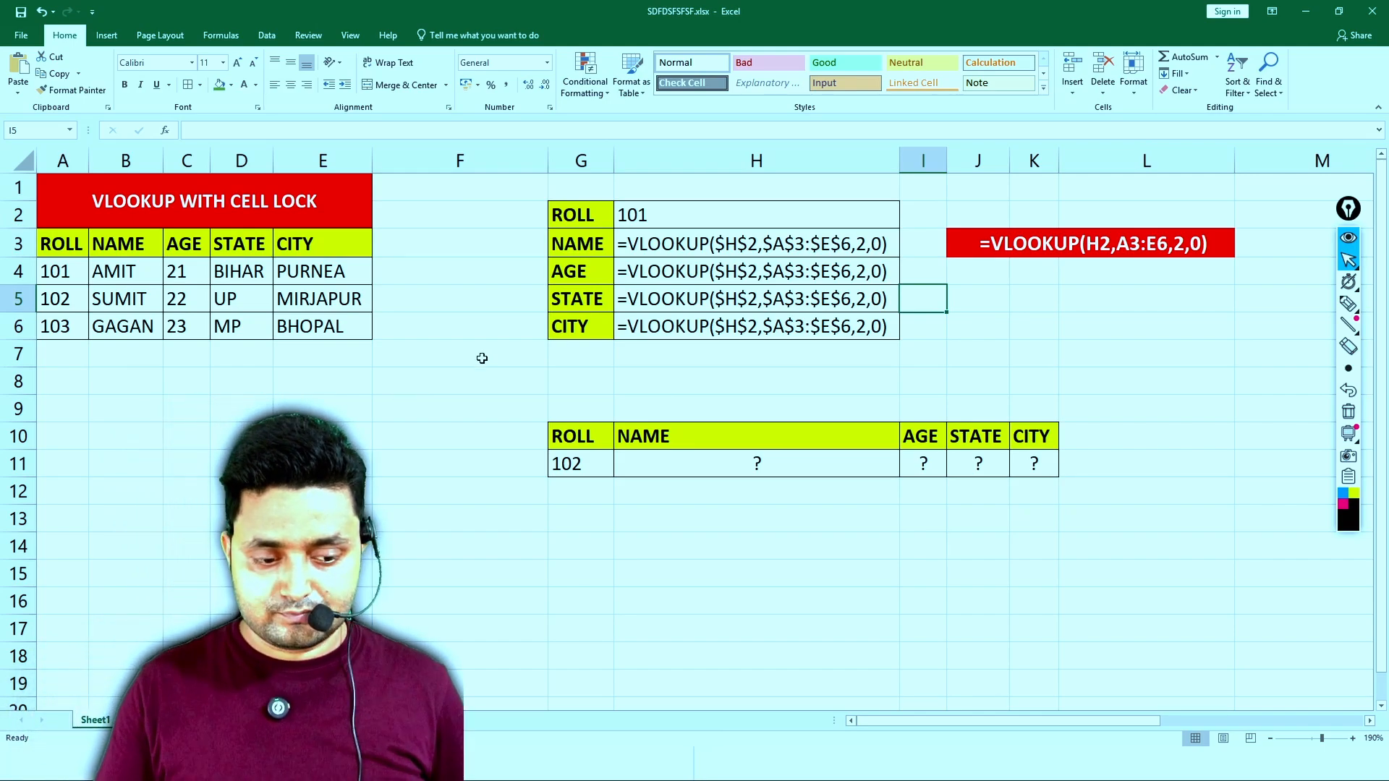
- Switch Sheet1 from showing formulas to showing results and AutoFit all column widths
{"action": "left_click", "coordinate": [499, 357]}
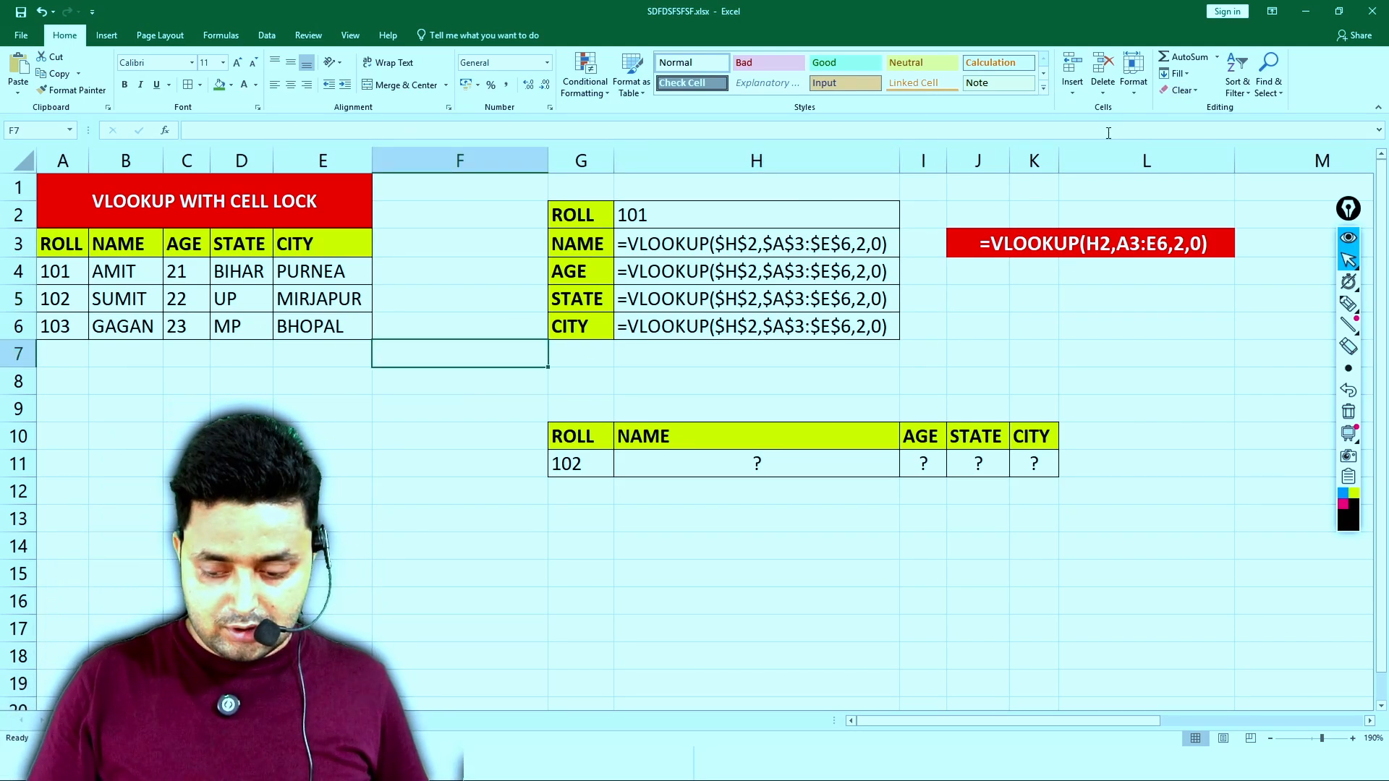
{"action": "key", "text": "ctrl+grave"}
{"action": "left_click", "coordinate": [1131, 91]}
{"action": "left_click", "coordinate": [1133, 182]}
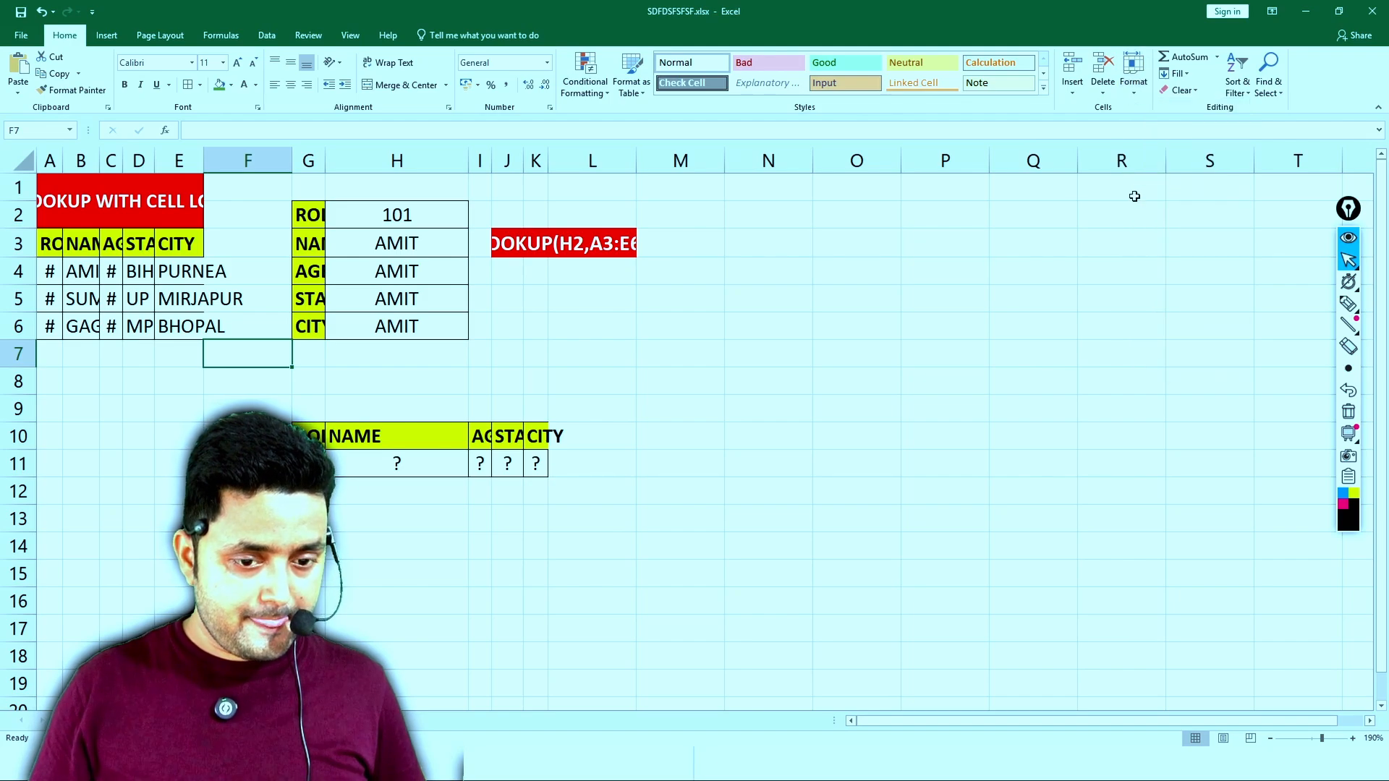
{"action": "left_click", "coordinate": [1035, 243]}
{"action": "key", "text": "ctrl+a"}
{"action": "left_click", "coordinate": [1133, 81]}
{"action": "left_click", "coordinate": [1157, 181]}
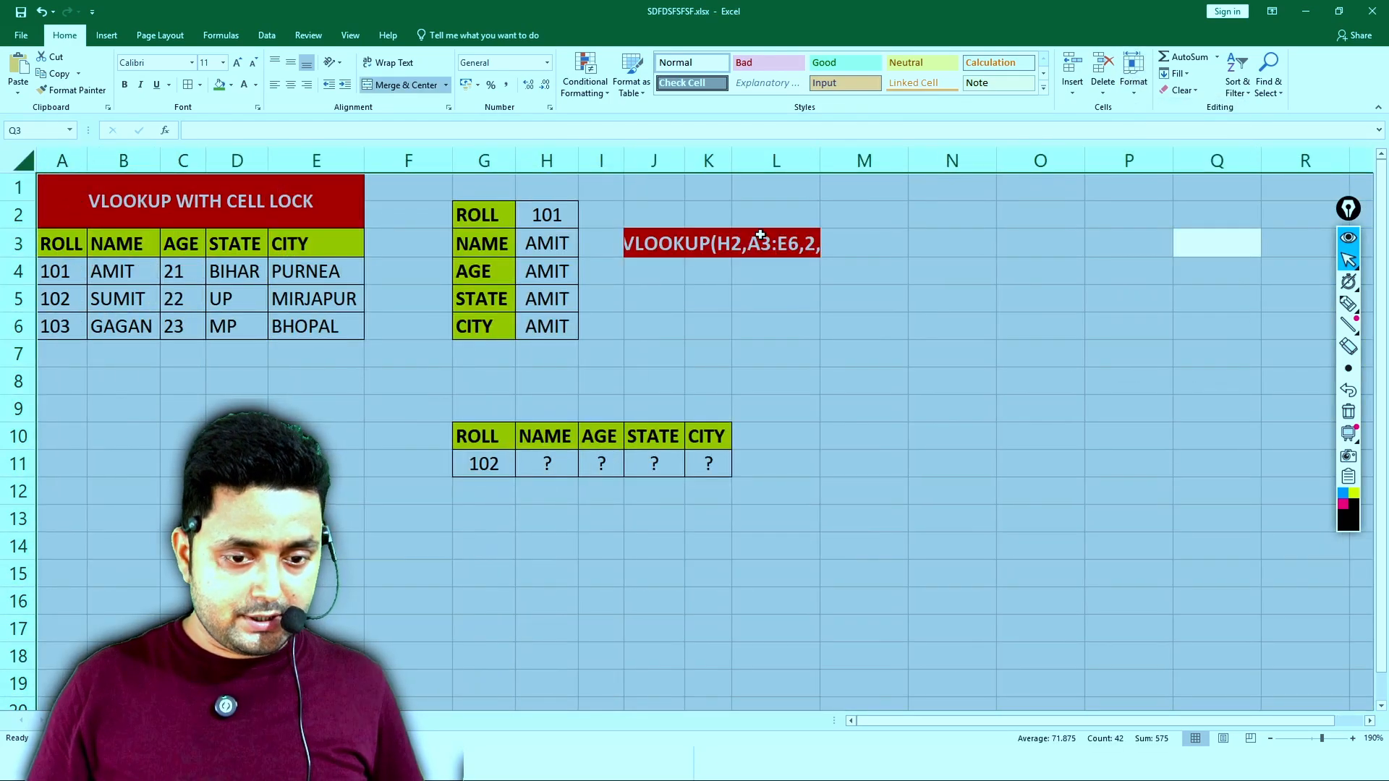
- Inspect the VLOOKUP formula in H3 and its referenced ranges in edit mode, leaving it unedited
{"action": "left_click", "coordinate": [565, 244]}
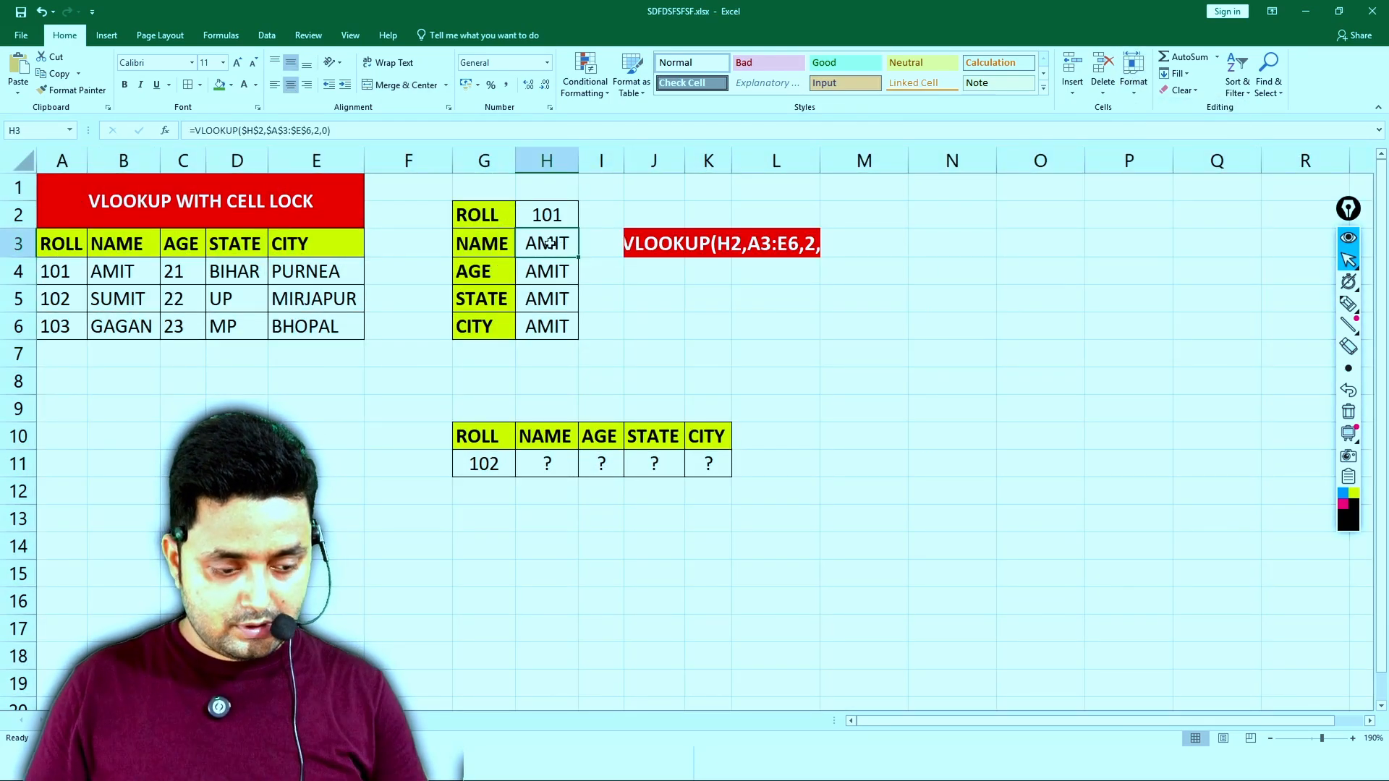
{"action": "double_click", "coordinate": [550, 244]}
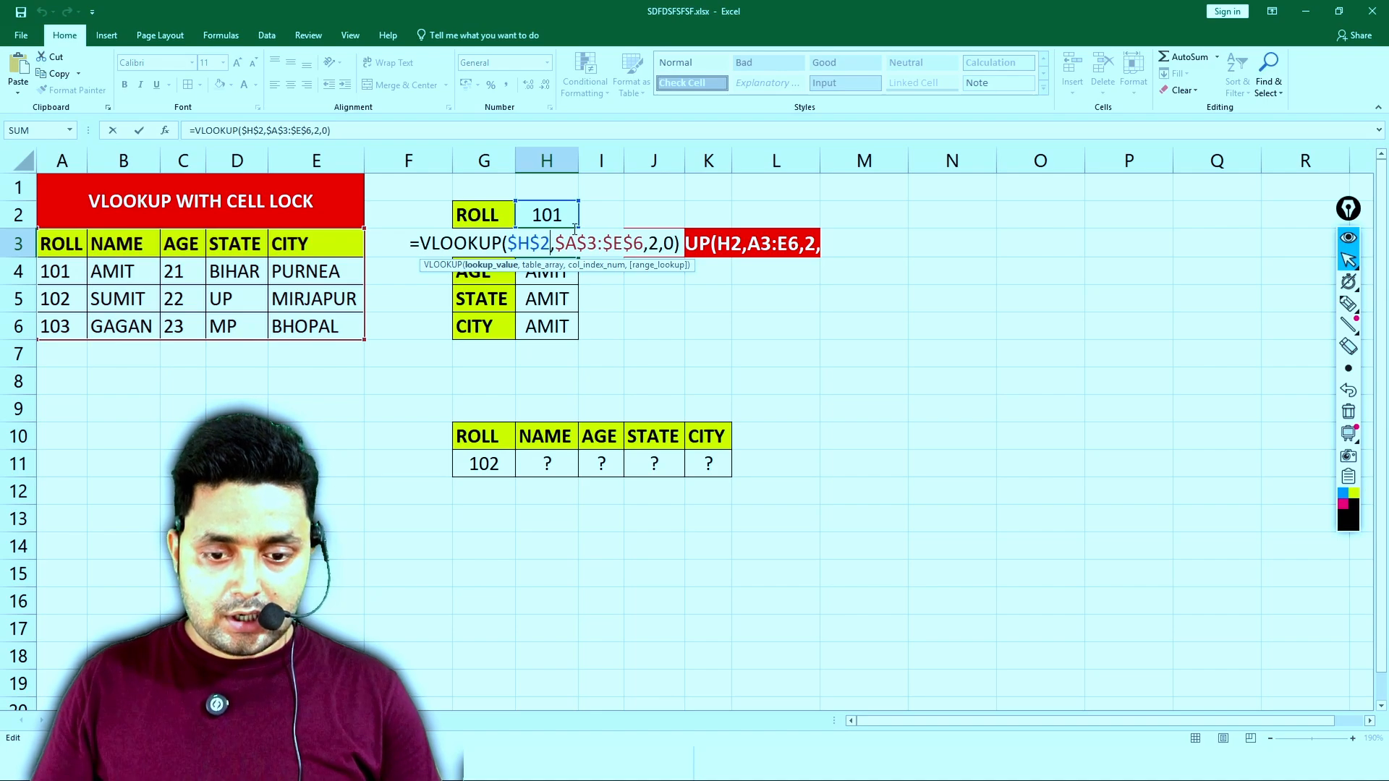
{"action": "key", "text": "Escape"}
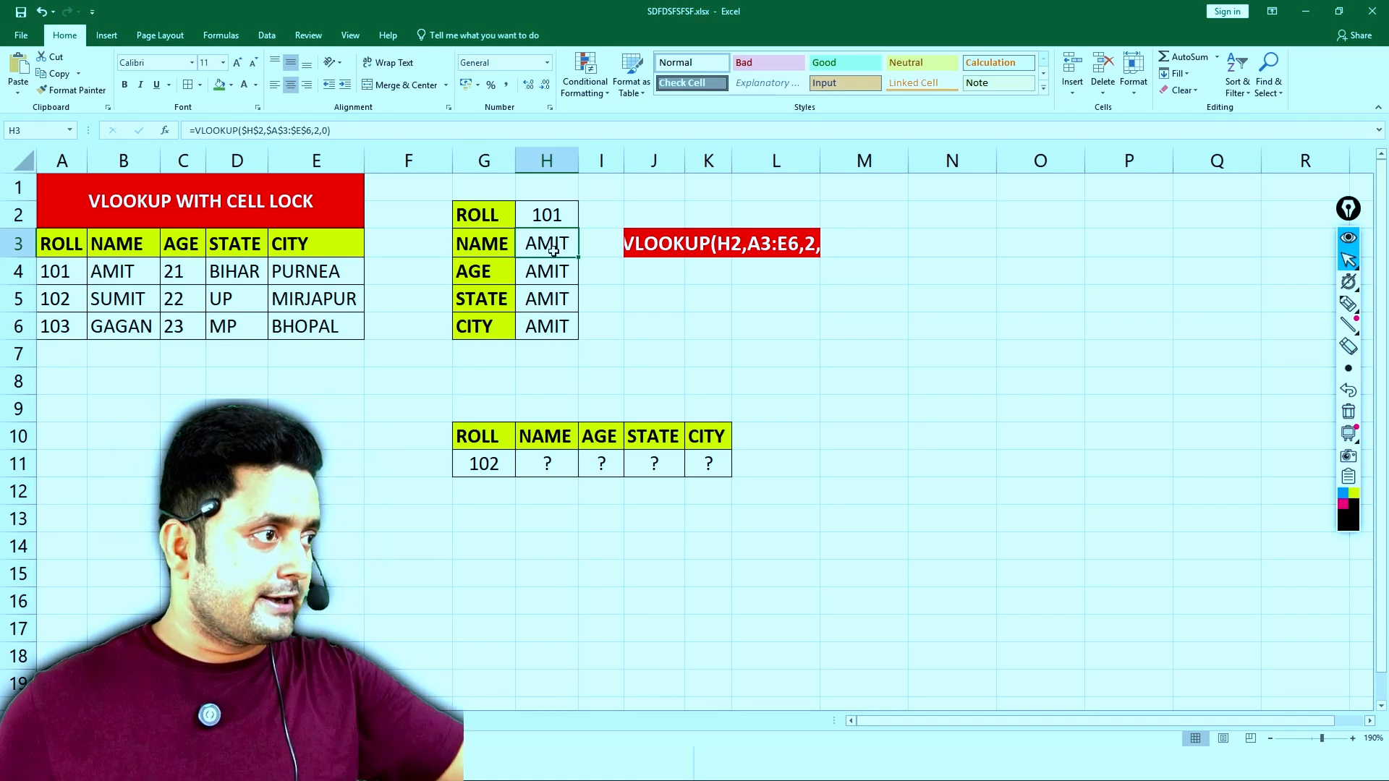
- Replace the fixed column index 2 in H3's VLOOKUP formula with a ROWS function over N2:N3
{"action": "double_click", "coordinate": [548, 251]}
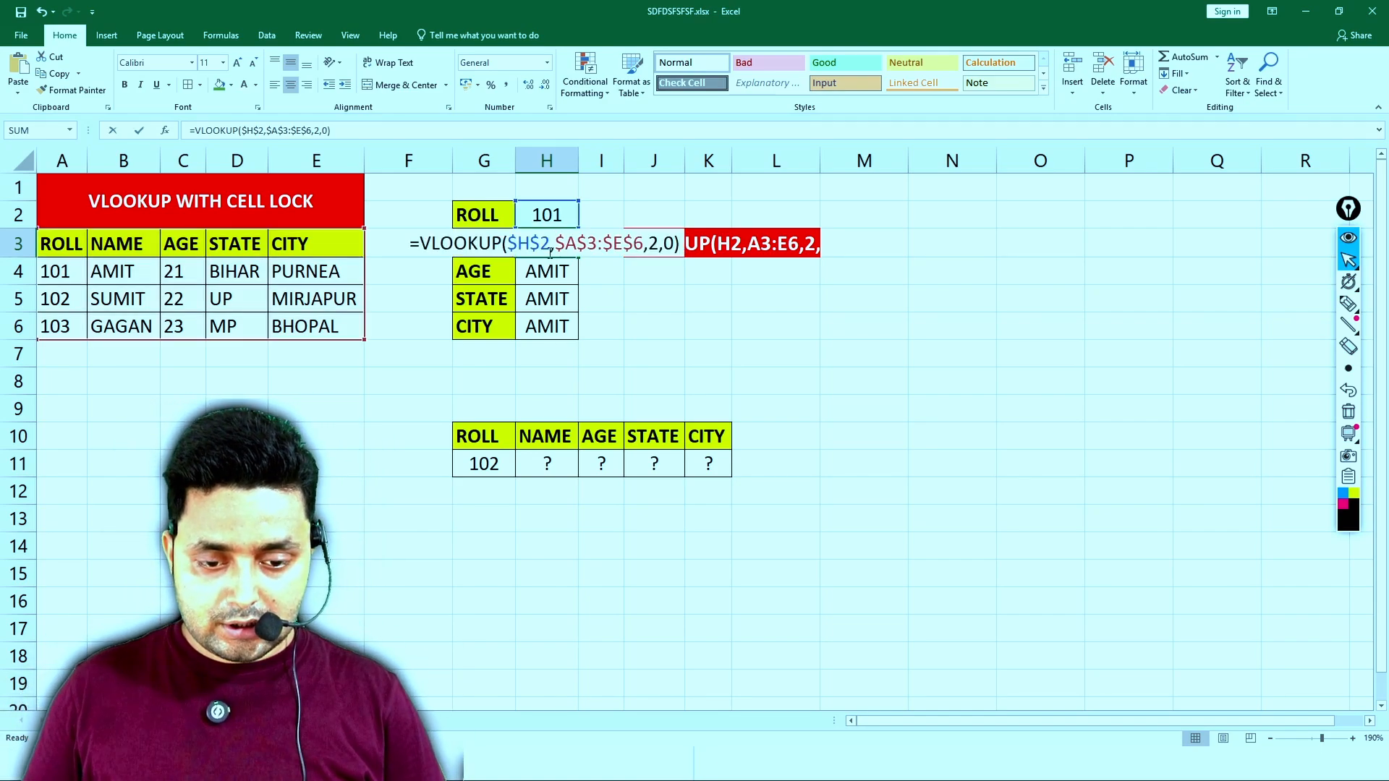
{"action": "left_click", "coordinate": [660, 245]}
{"action": "key", "text": "BackSpace"}
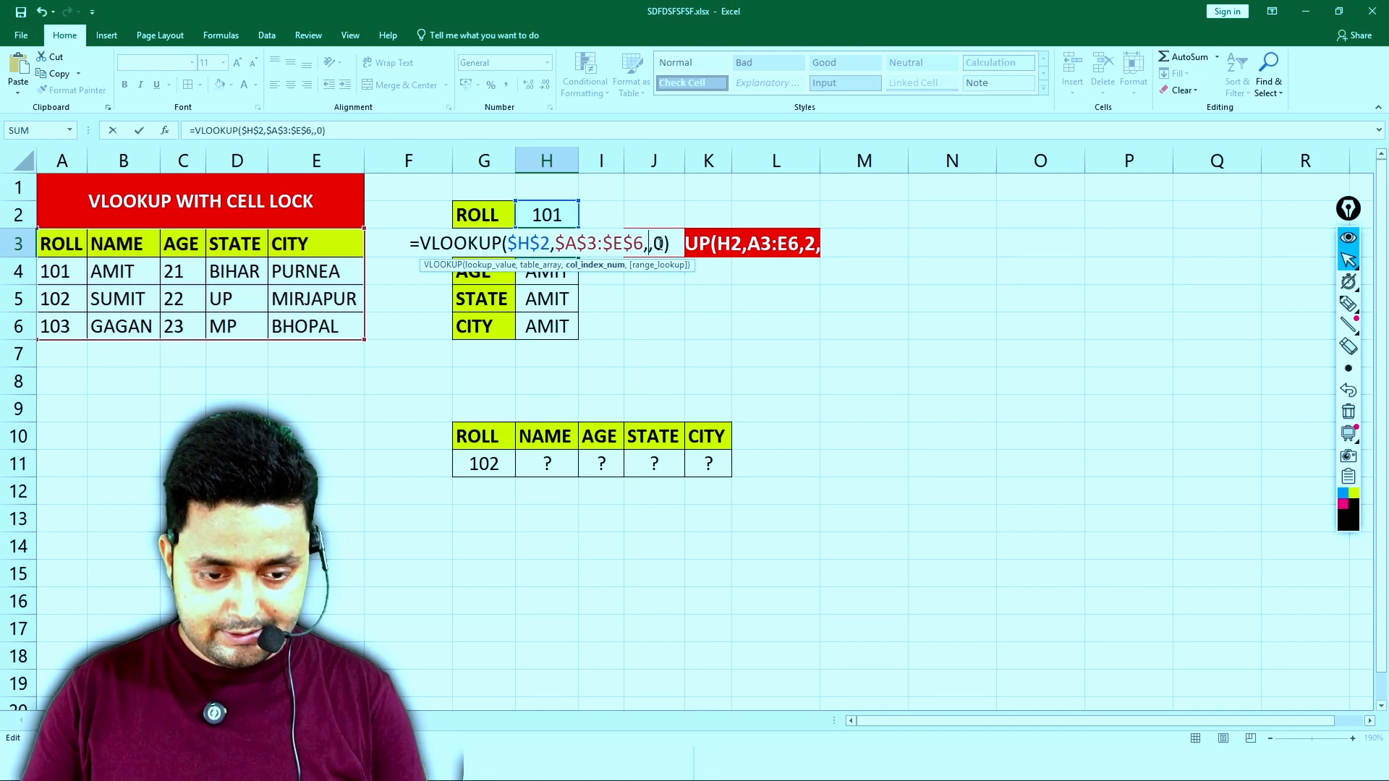
{"action": "type", "text": "ROWS"}
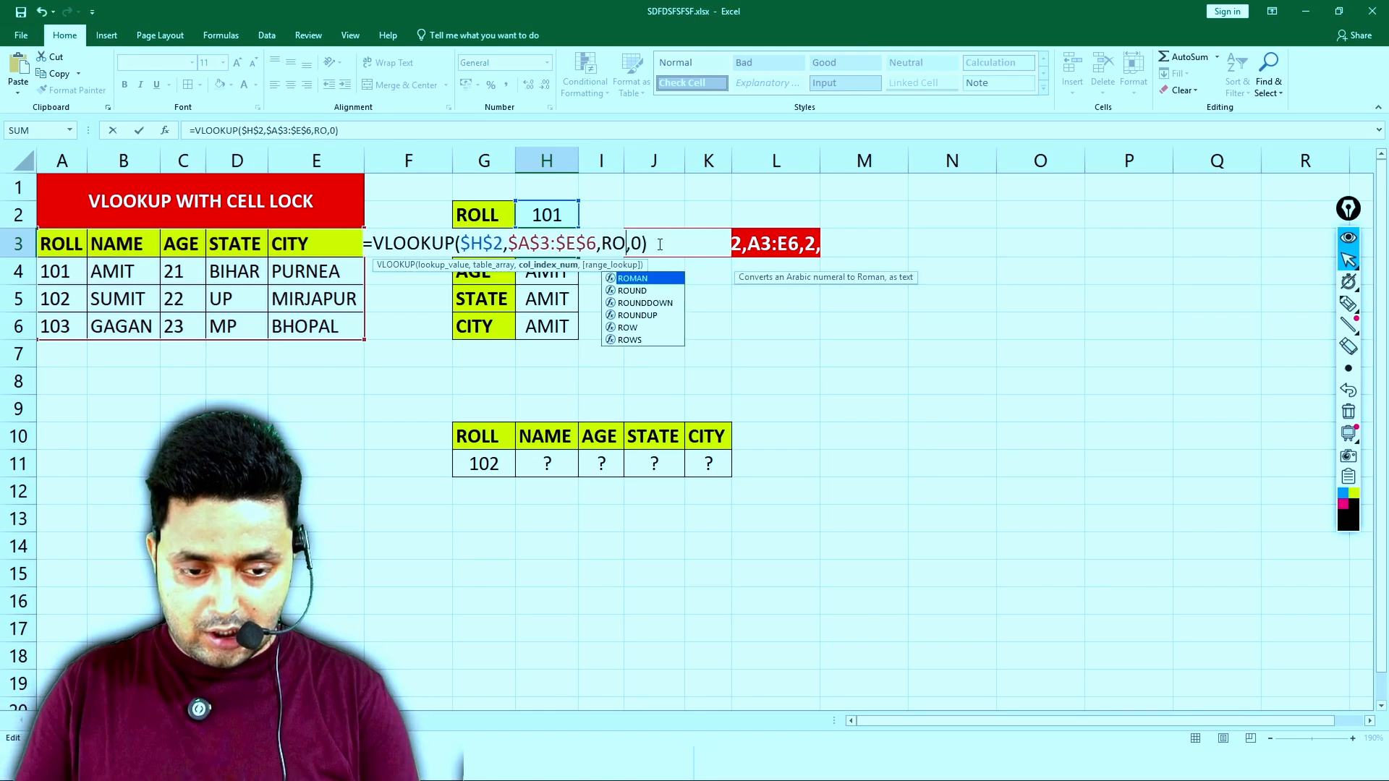
{"action": "type", "text": "("}
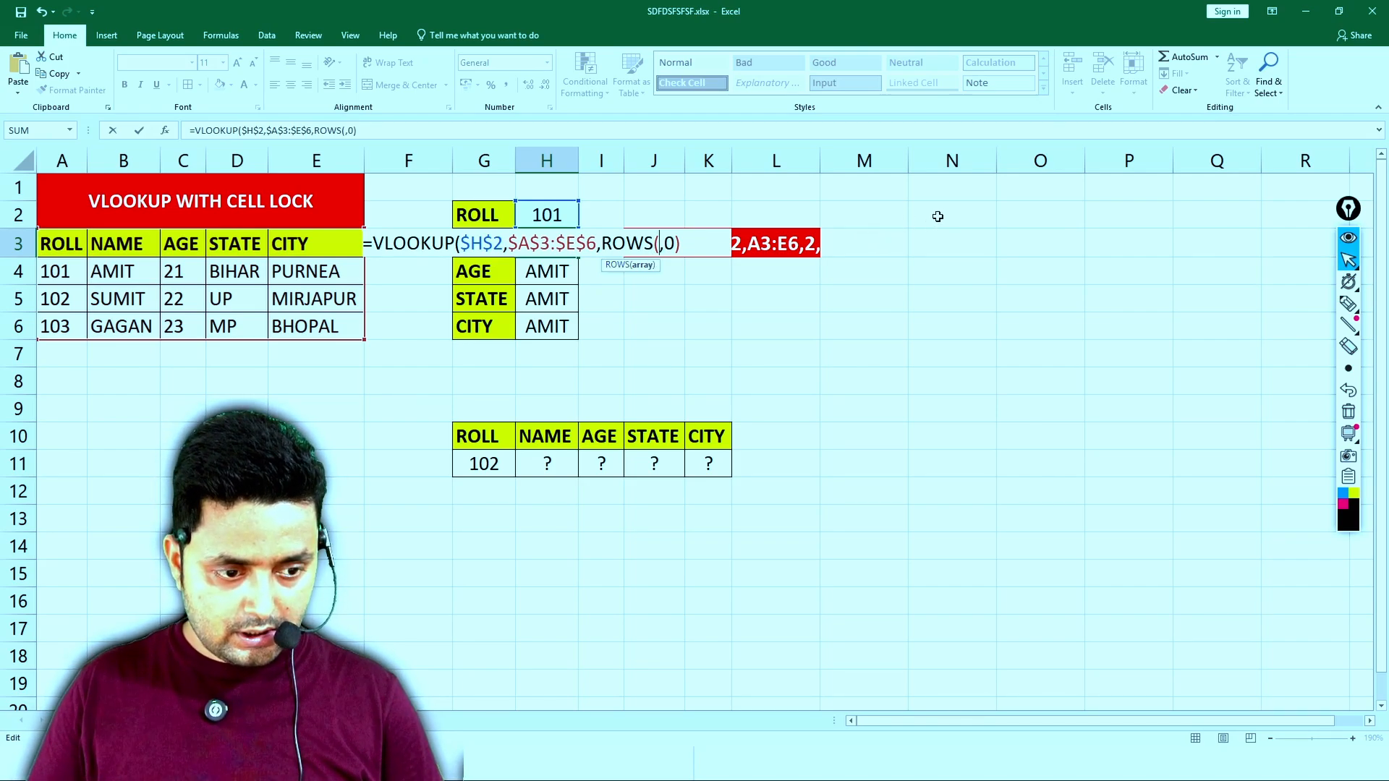
{"action": "left_click", "coordinate": [938, 216]}
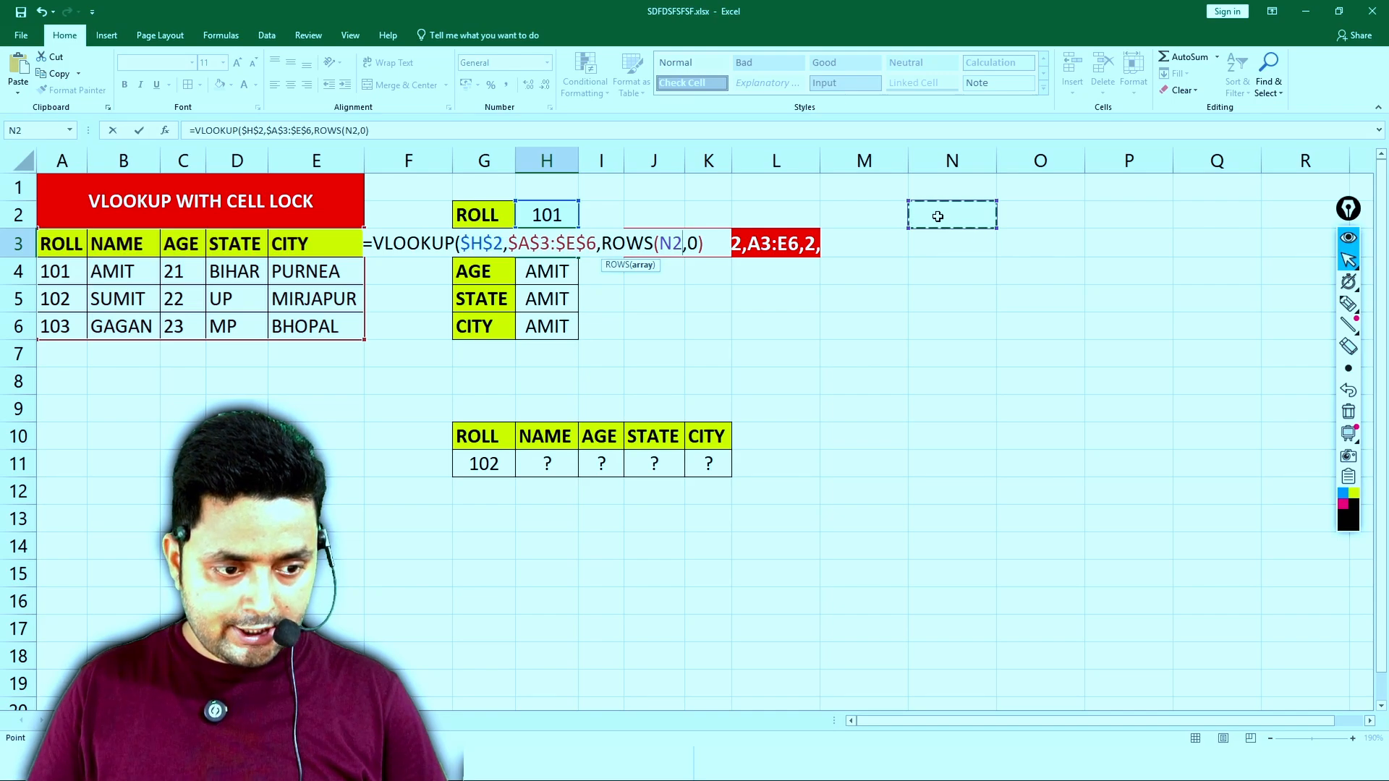
{"action": "left_click_drag", "start_coordinate": [937, 217], "coordinate": [933, 245]}
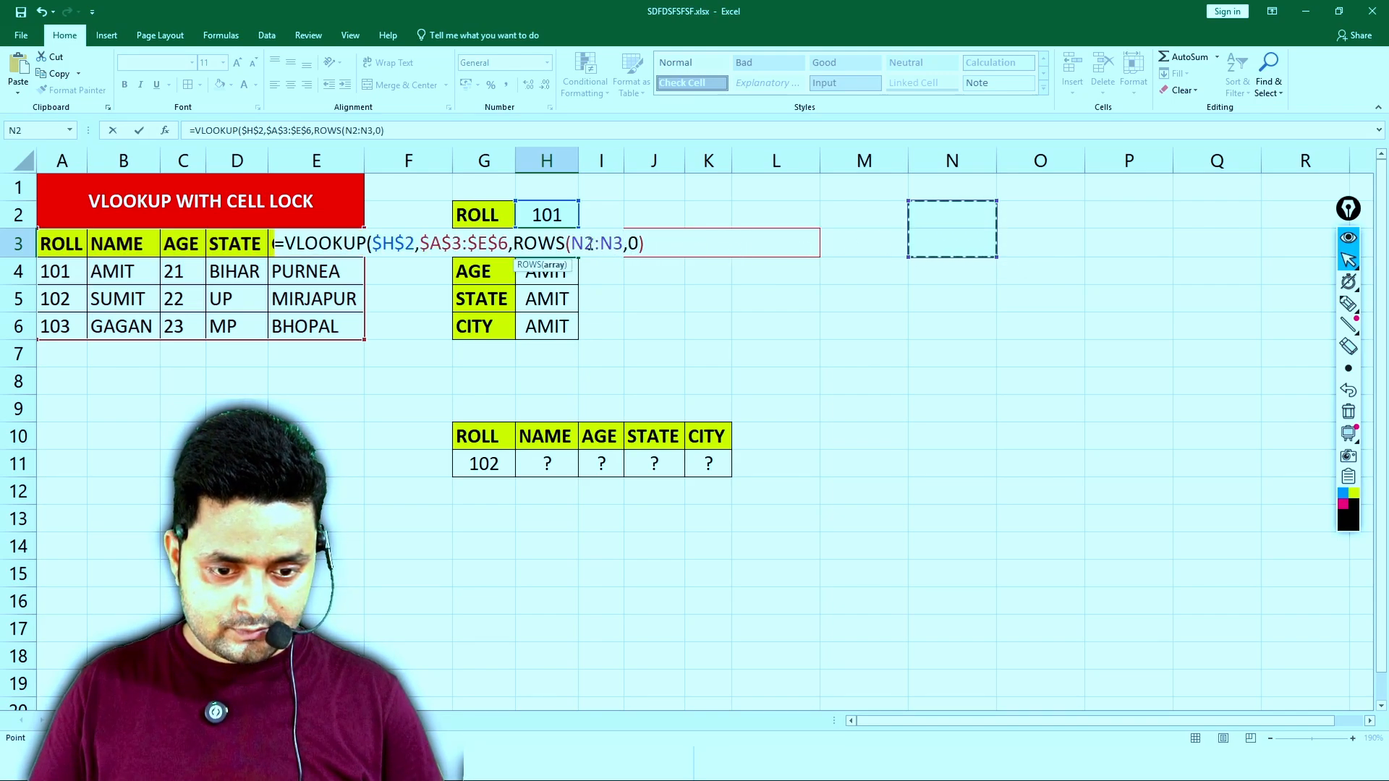
- Lock the start of H3's ROWS range to make it ROWS($N$2:N3), and enter the completed formula
{"action": "left_click", "coordinate": [589, 244]}
{"action": "key", "text": "F4"}
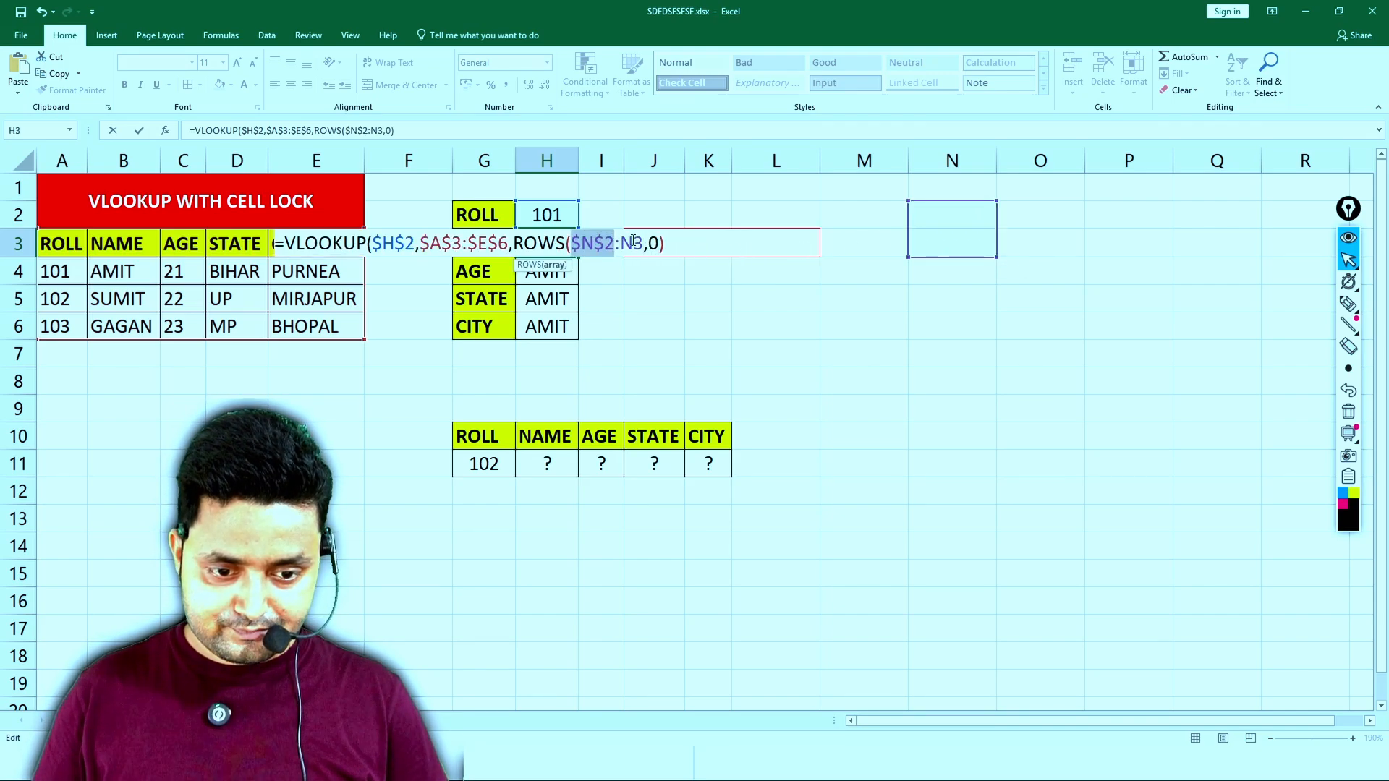
{"action": "key", "text": "Right"}
{"action": "key", "text": "Right"}
{"action": "key", "text": "Right"}
{"action": "type", "text": ")"}
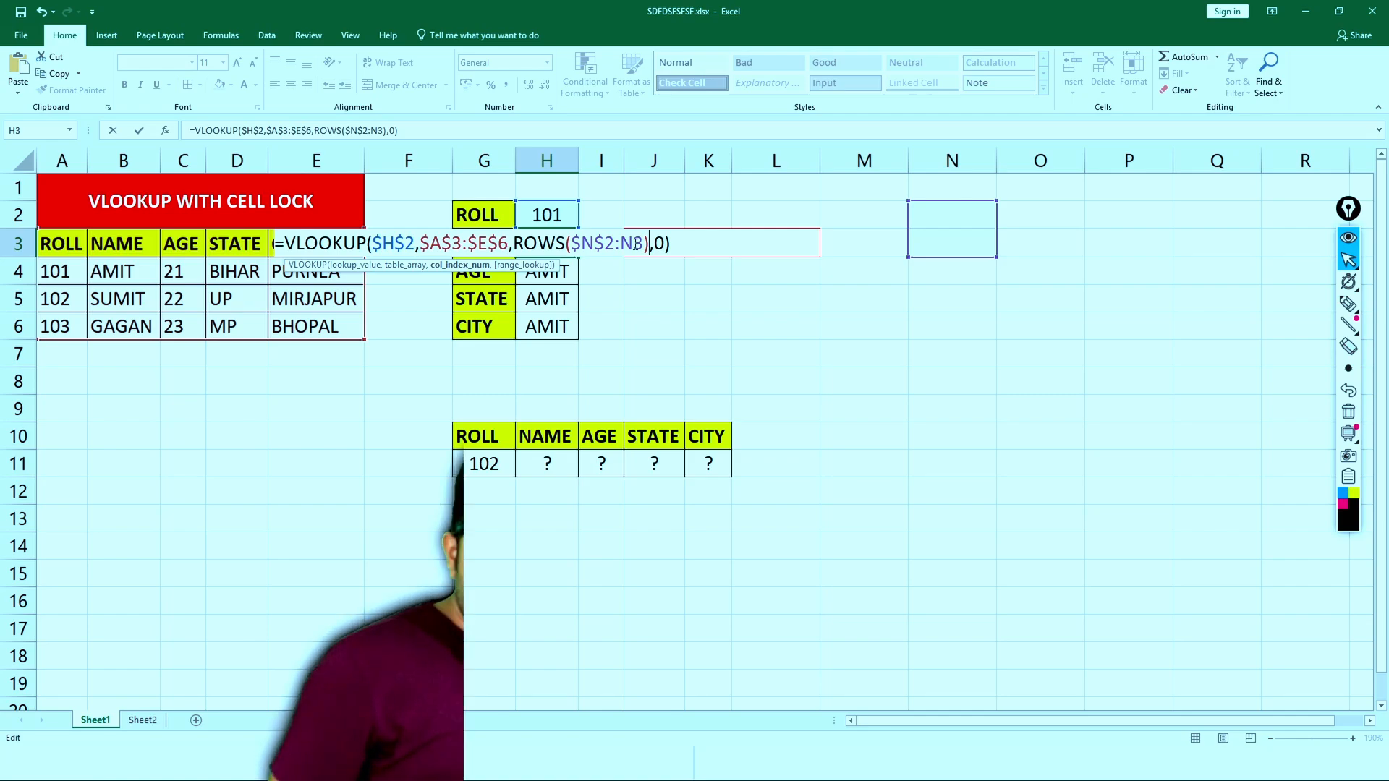
{"action": "key", "text": "Return"}
- Copy the H3 formula down through H6 and widen column H to fit the city name
{"action": "left_click", "coordinate": [561, 241]}
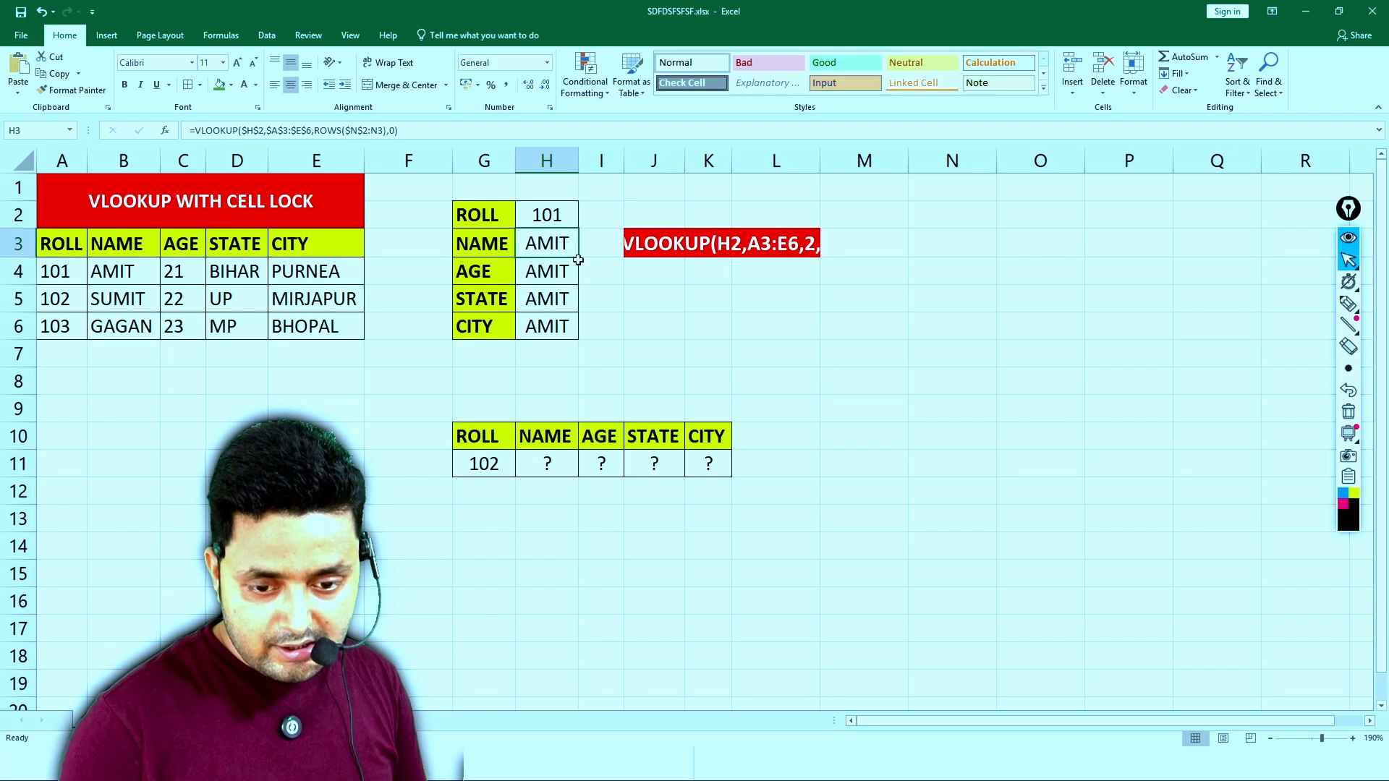
{"action": "left_click_drag", "start_coordinate": [578, 257], "coordinate": [576, 327]}
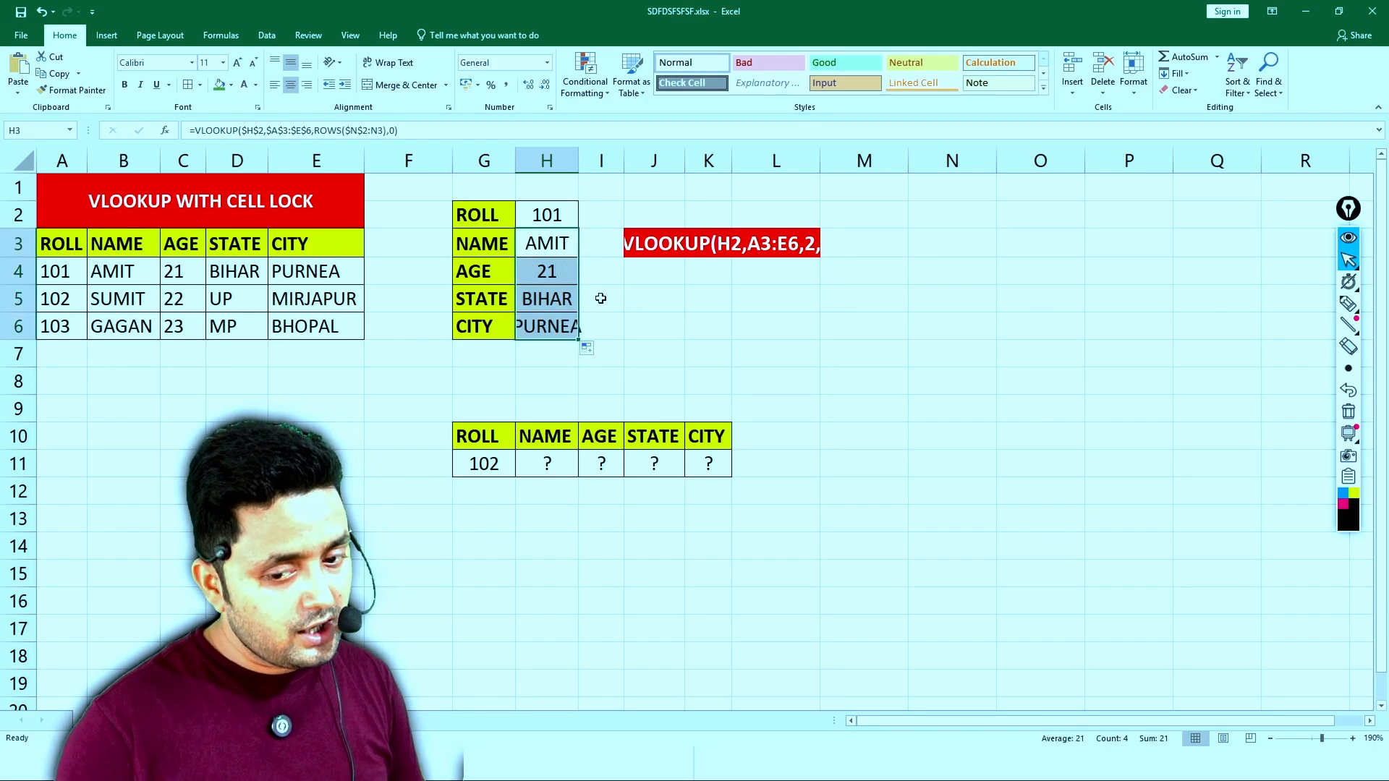
{"action": "left_click_drag", "start_coordinate": [581, 162], "coordinate": [613, 162]}
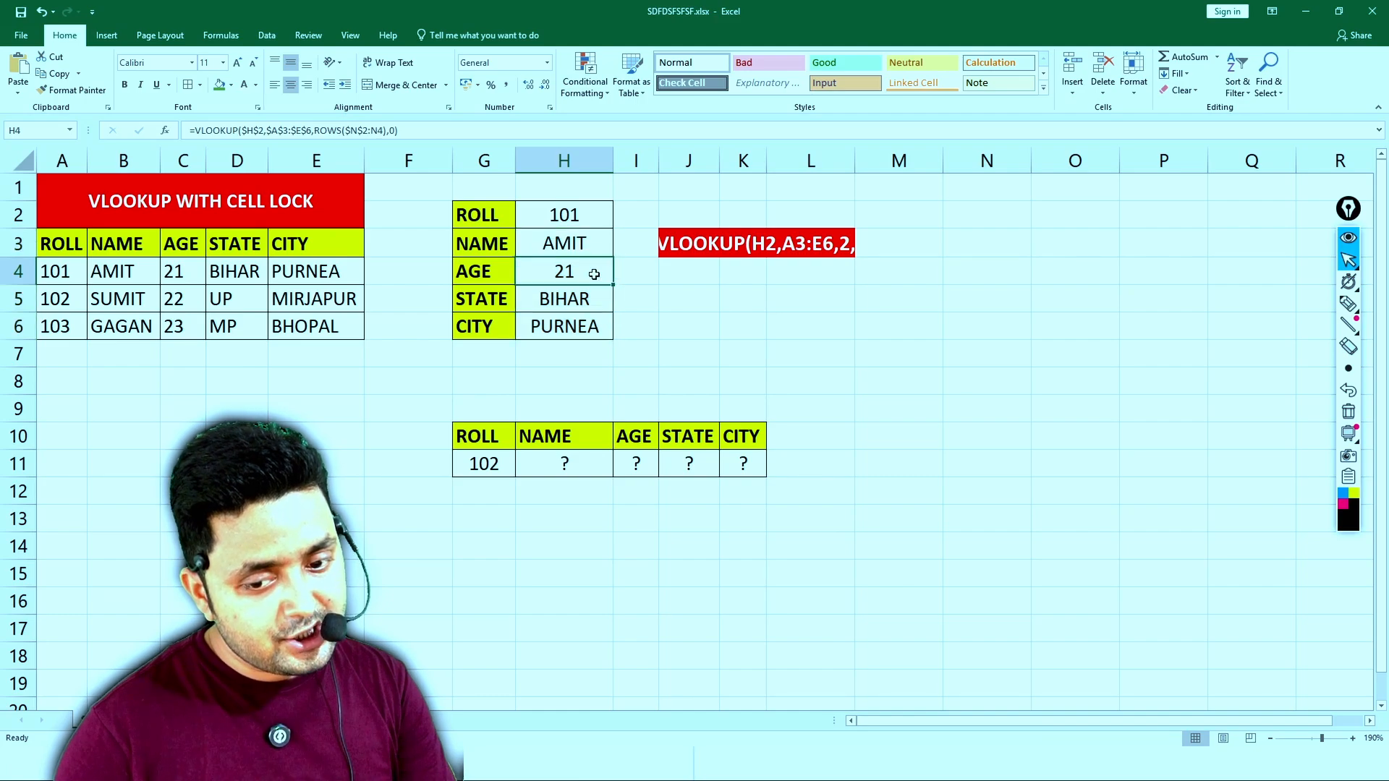
- Examine the expanding ROWS ranges in the H4 and H5 formulas, leaving both formulas unedited
{"action": "double_click", "coordinate": [601, 273]}
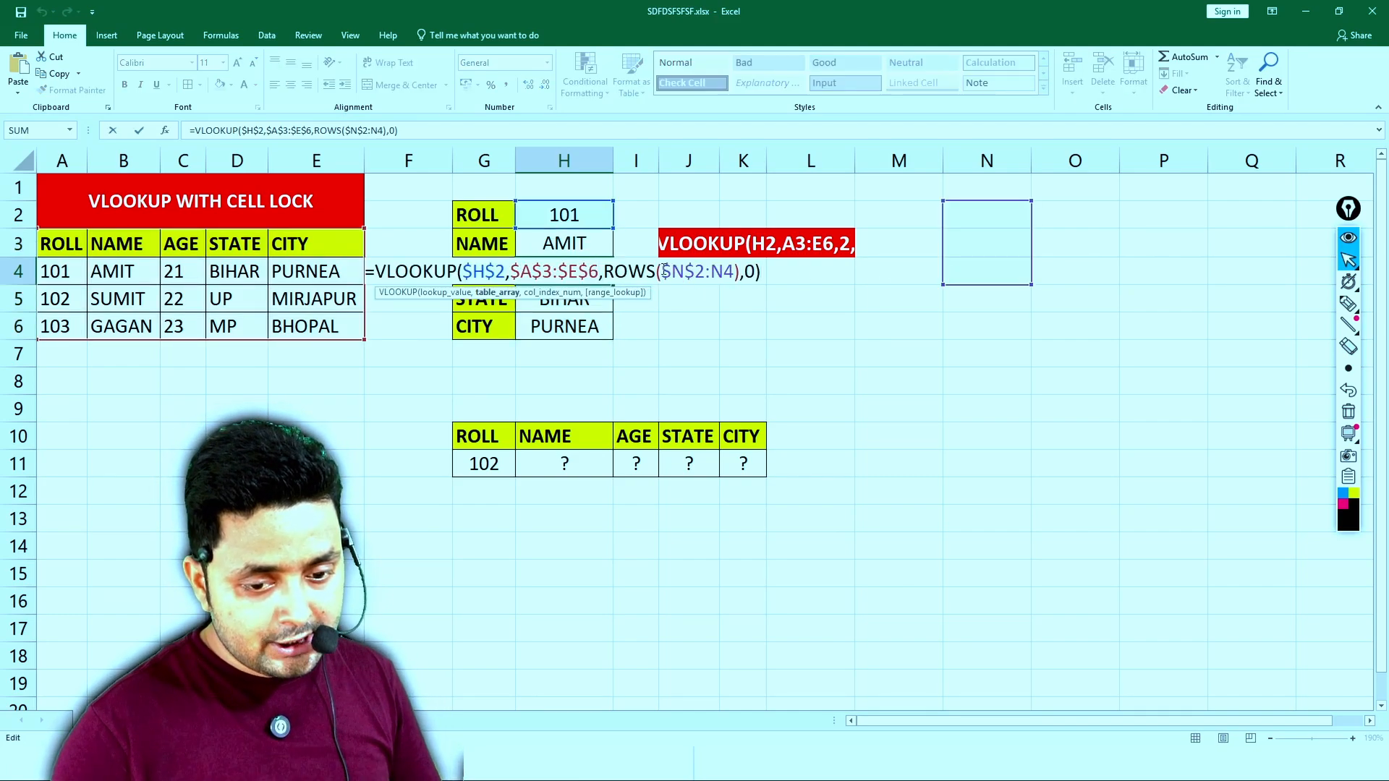
{"action": "left_click_drag", "start_coordinate": [663, 271], "coordinate": [736, 271]}
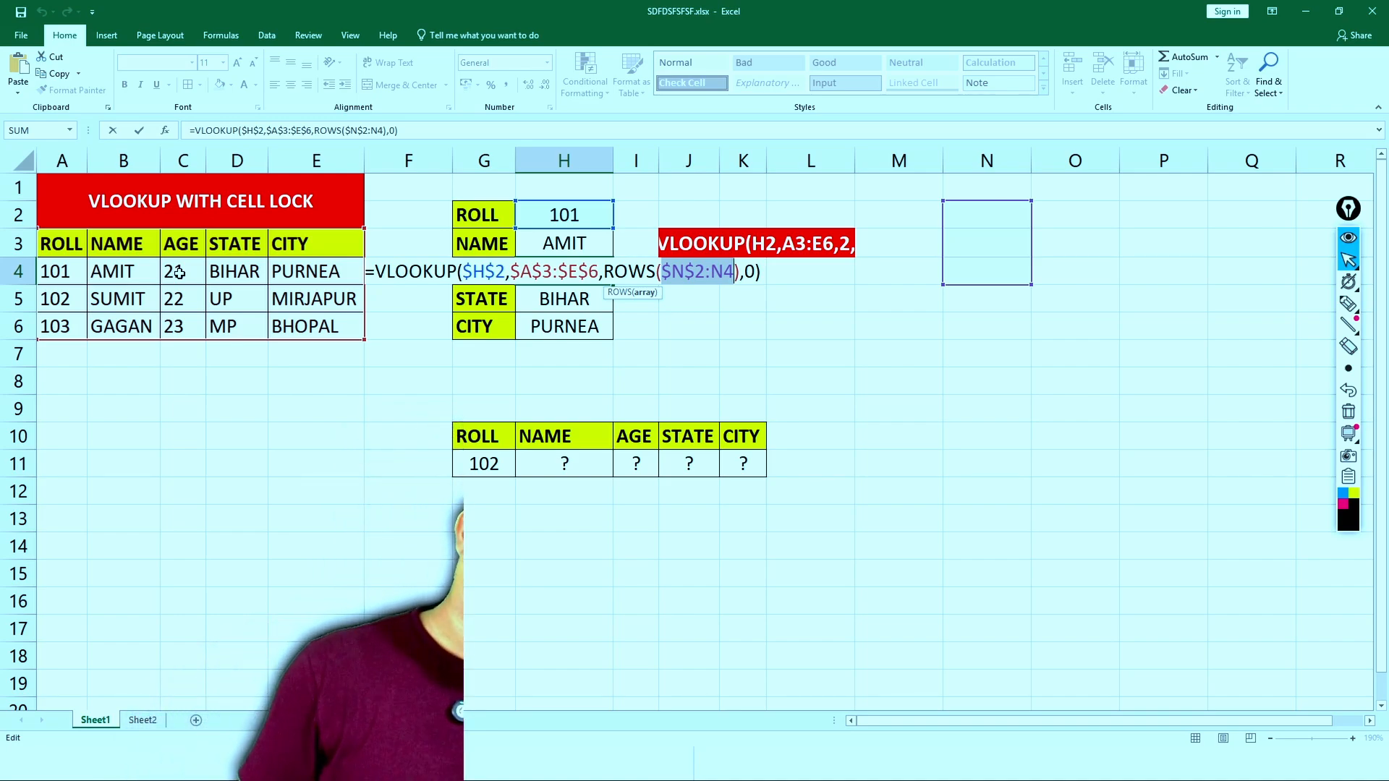
{"action": "key", "text": "Return"}
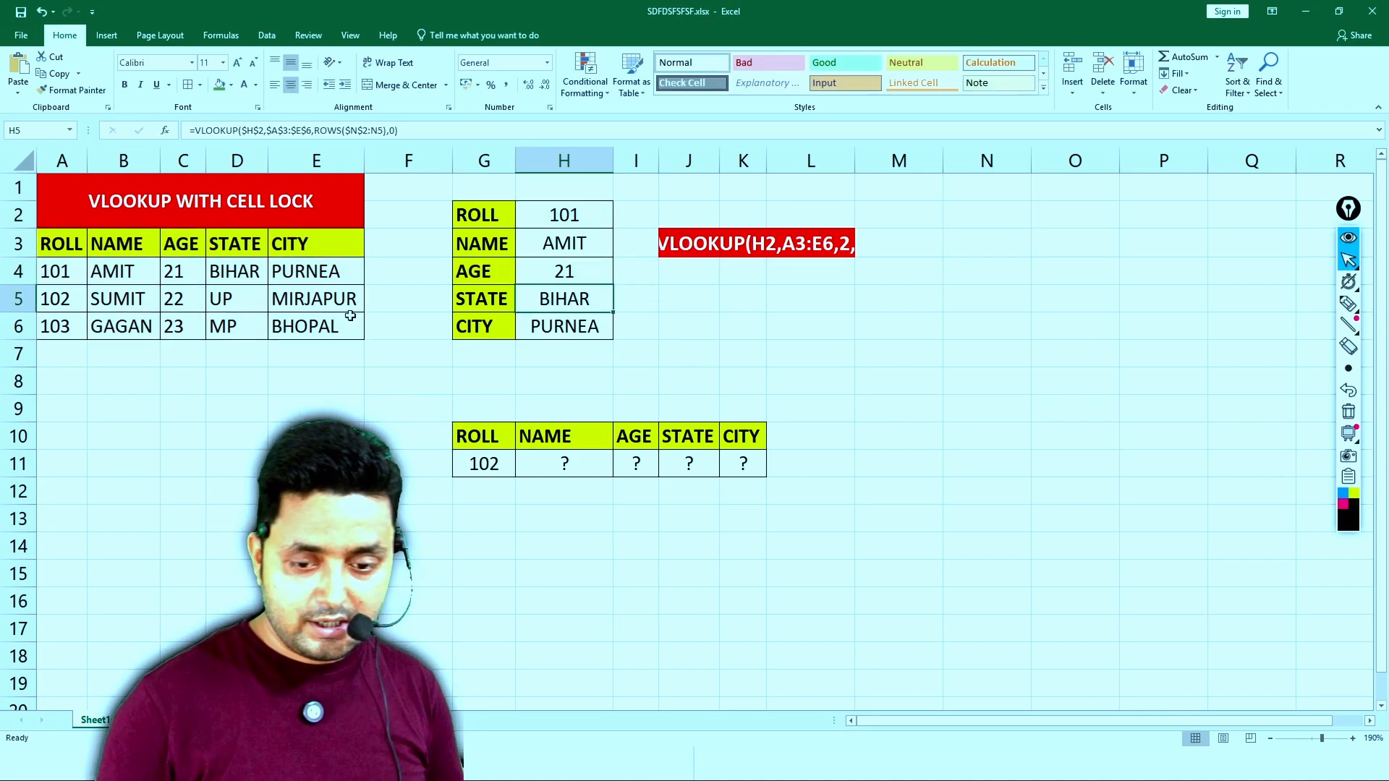
{"action": "double_click", "coordinate": [552, 296]}
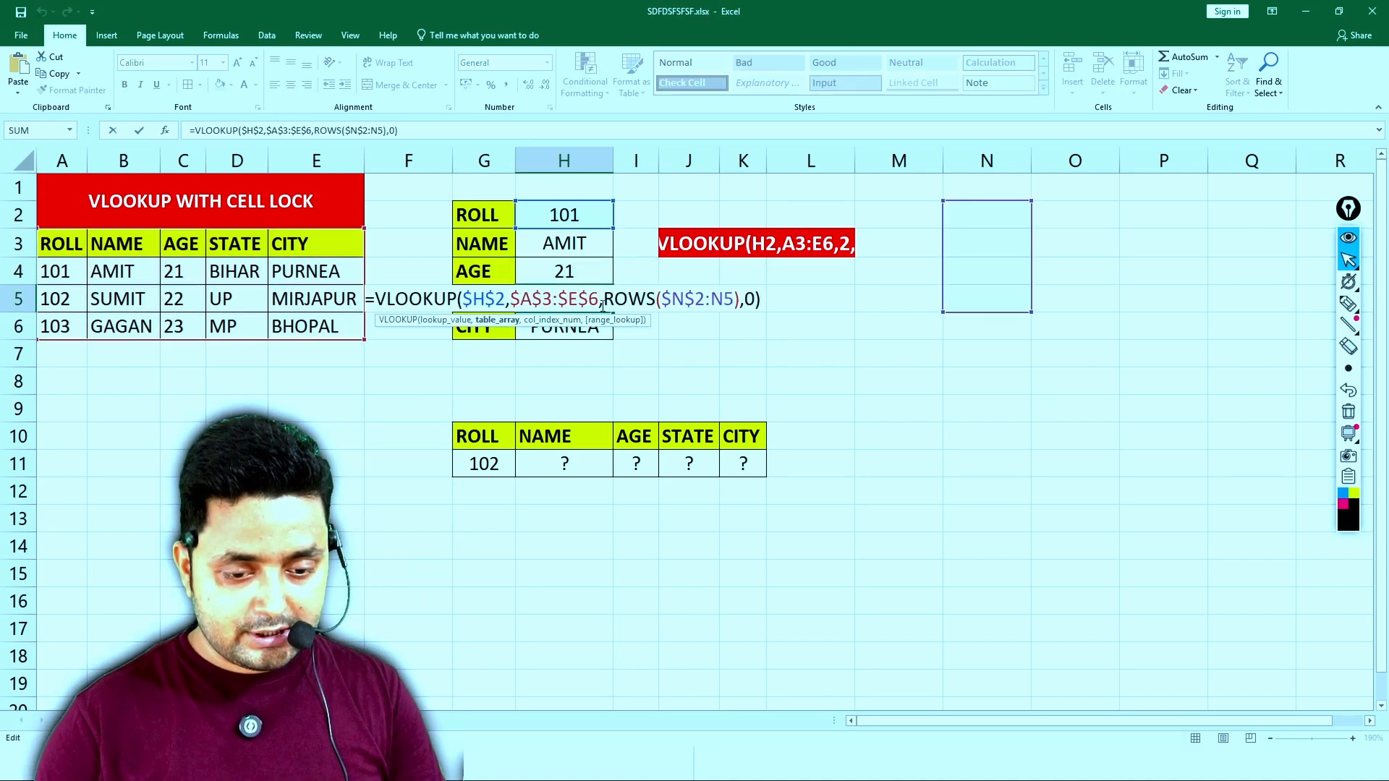
{"action": "left_click_drag", "start_coordinate": [661, 298], "coordinate": [723, 298]}
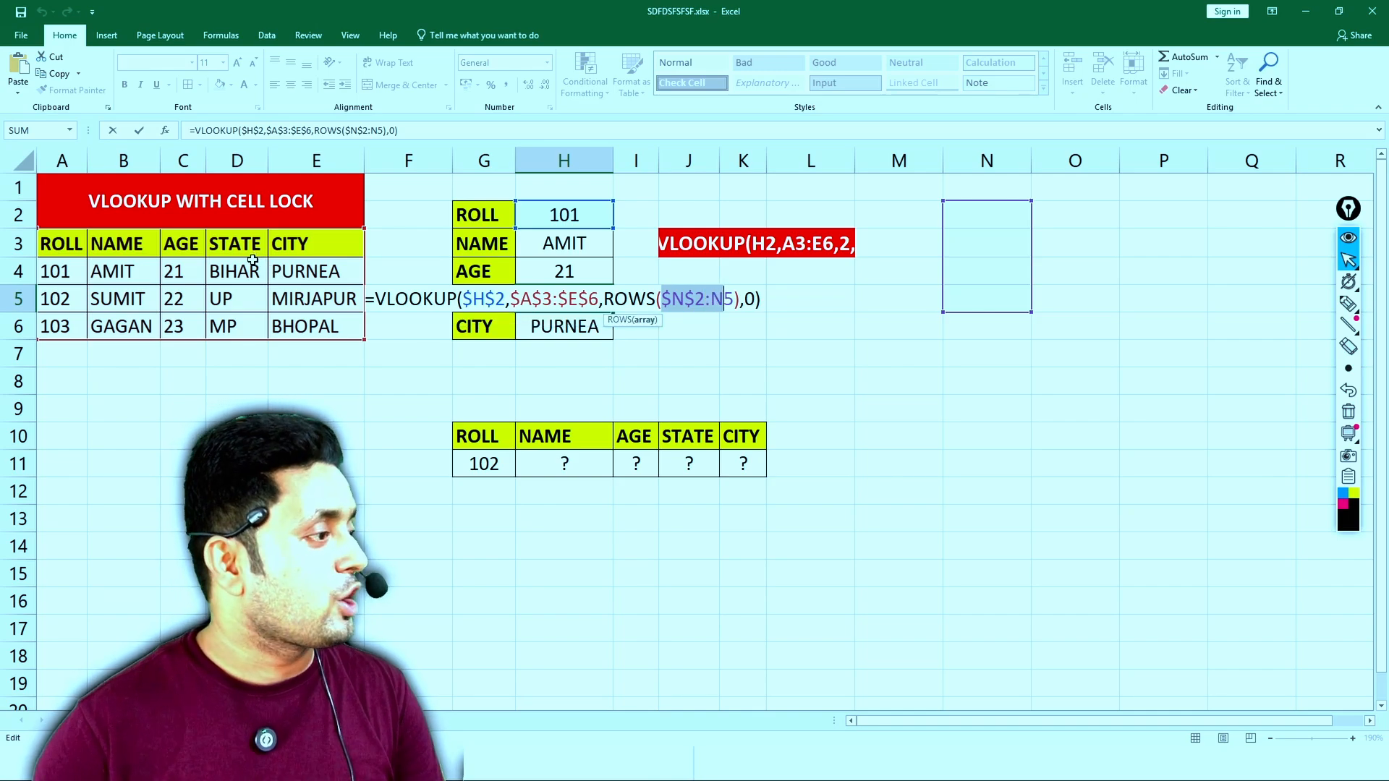
{"action": "key", "text": "Return"}
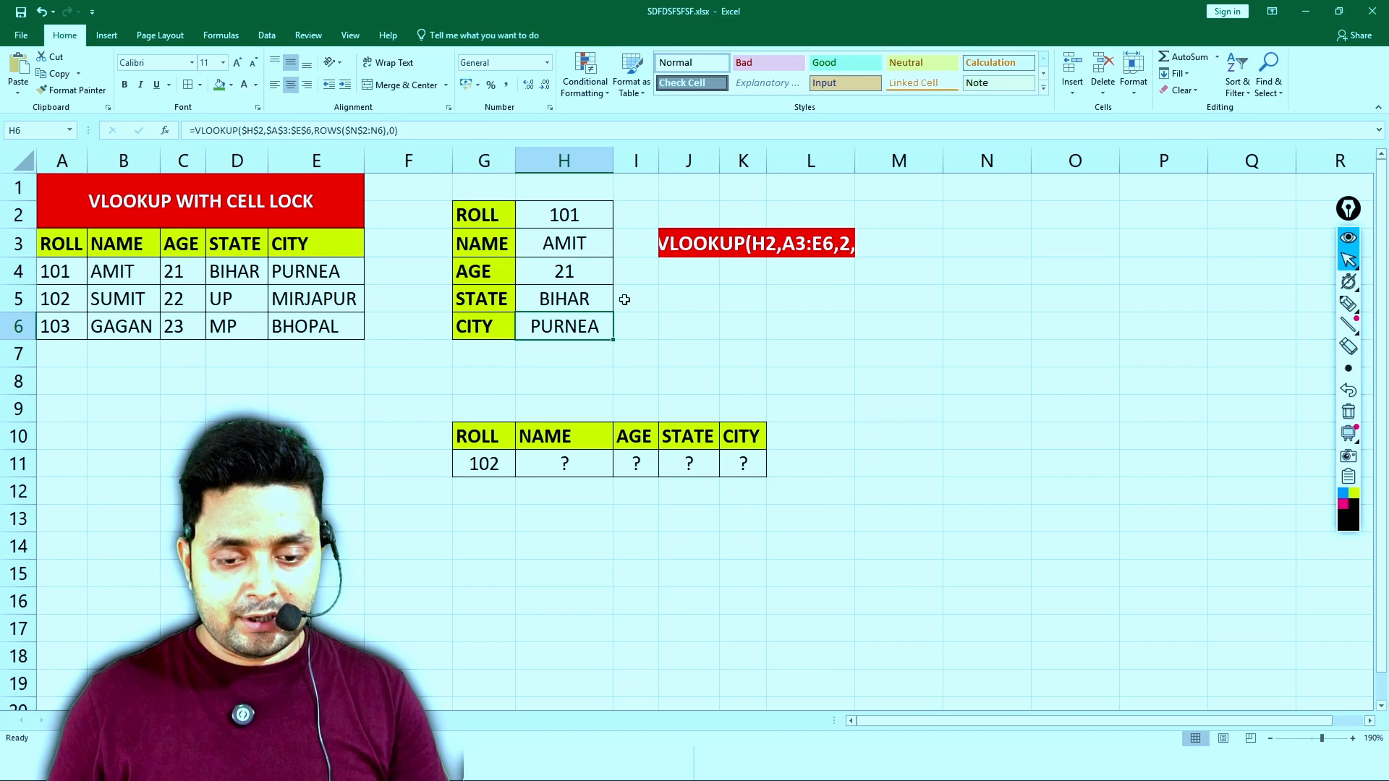
- Merge and center L5:P6 and place the formula text =VLOOKUP($H$2,$A$3:$E$6,ROWS($N$2:N3),0) from H3 in it
{"action": "left_click", "coordinate": [588, 241]}
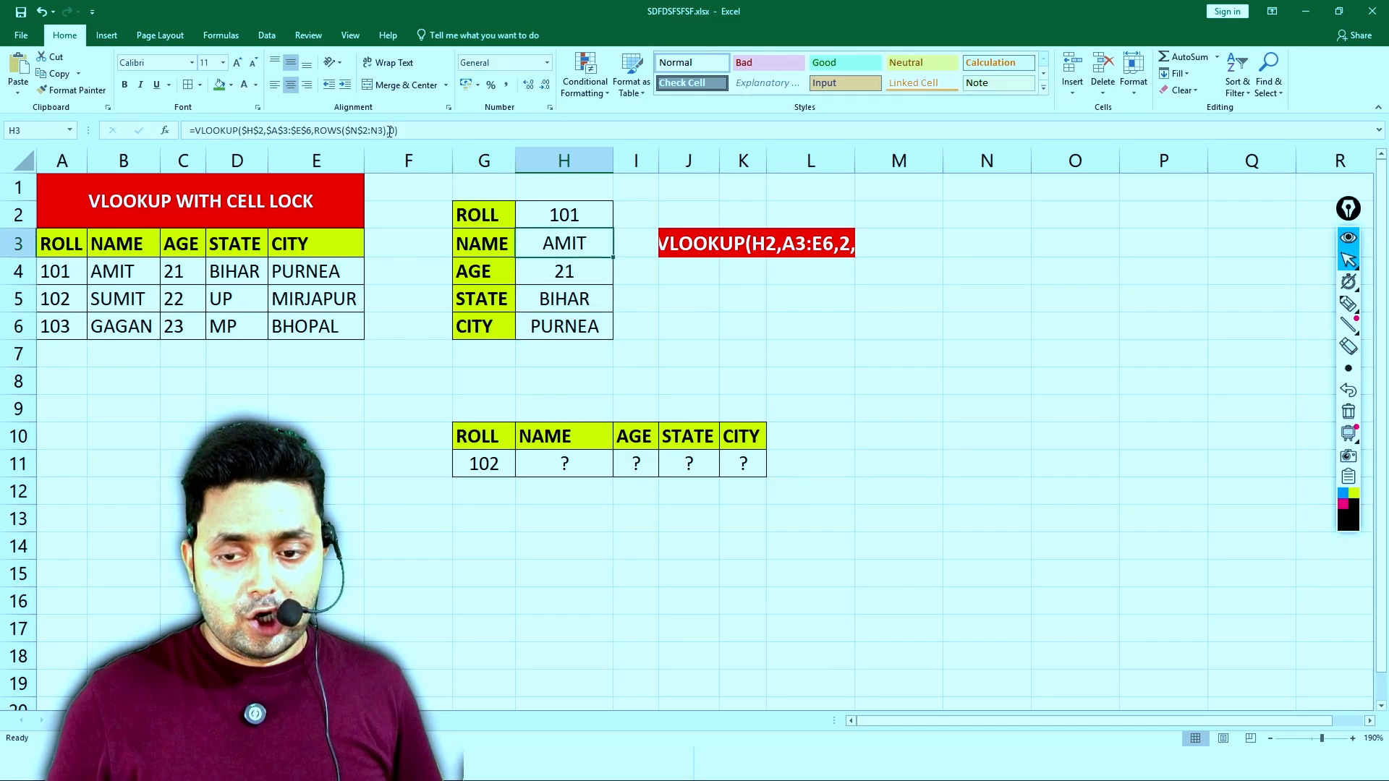
{"action": "left_click_drag", "start_coordinate": [398, 130], "coordinate": [139, 142]}
{"action": "key", "text": "ctrl+c"}
{"action": "key", "text": "Return"}
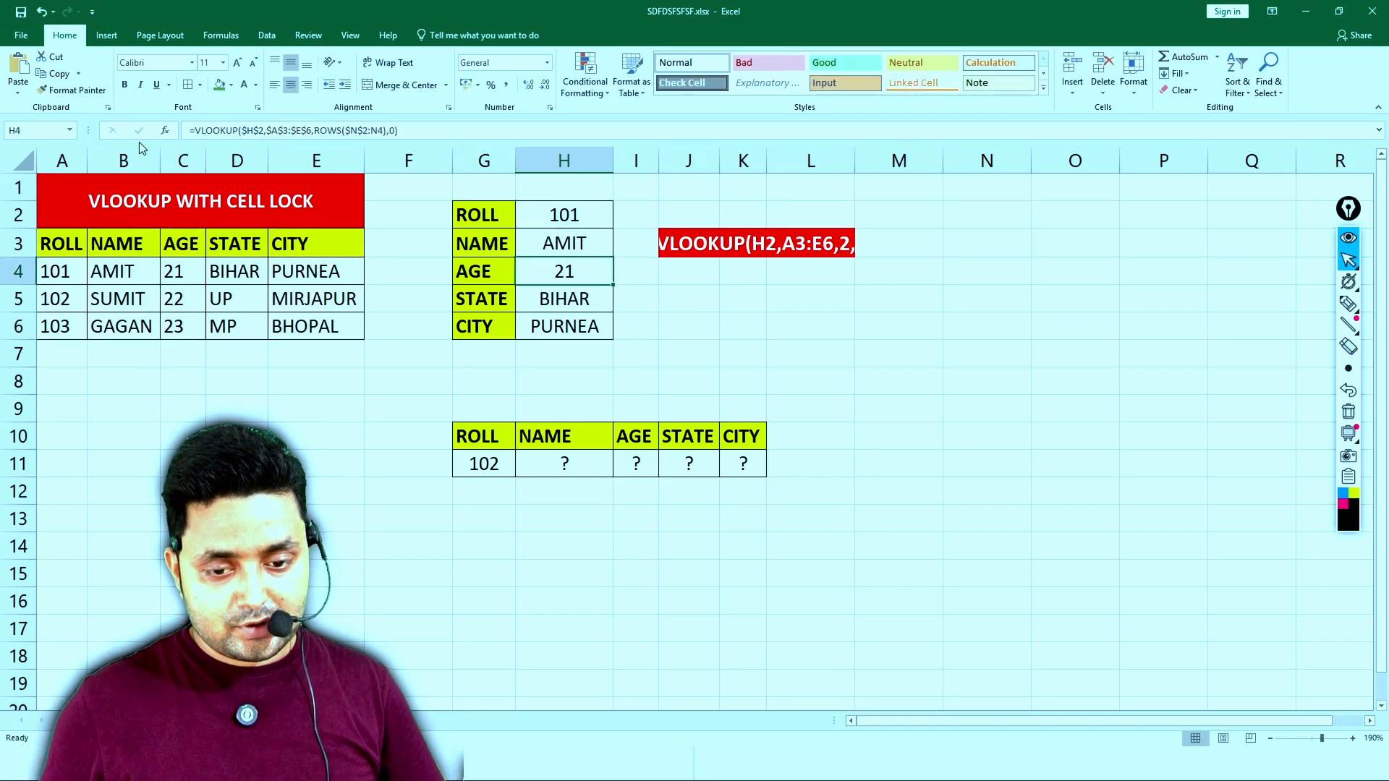
{"action": "left_click_drag", "start_coordinate": [807, 295], "coordinate": [1153, 314]}
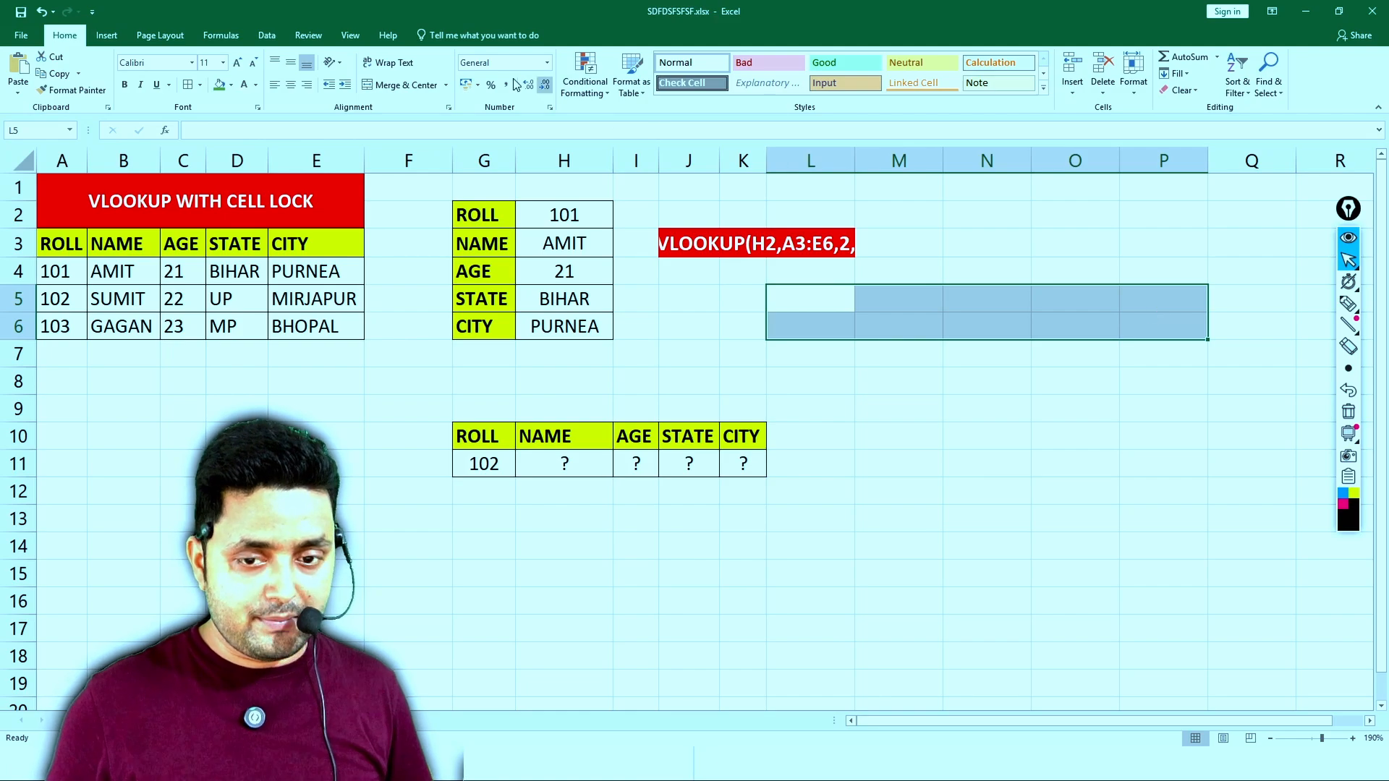
{"action": "left_click", "coordinate": [420, 92]}
{"action": "key", "text": "ctrl+v"}
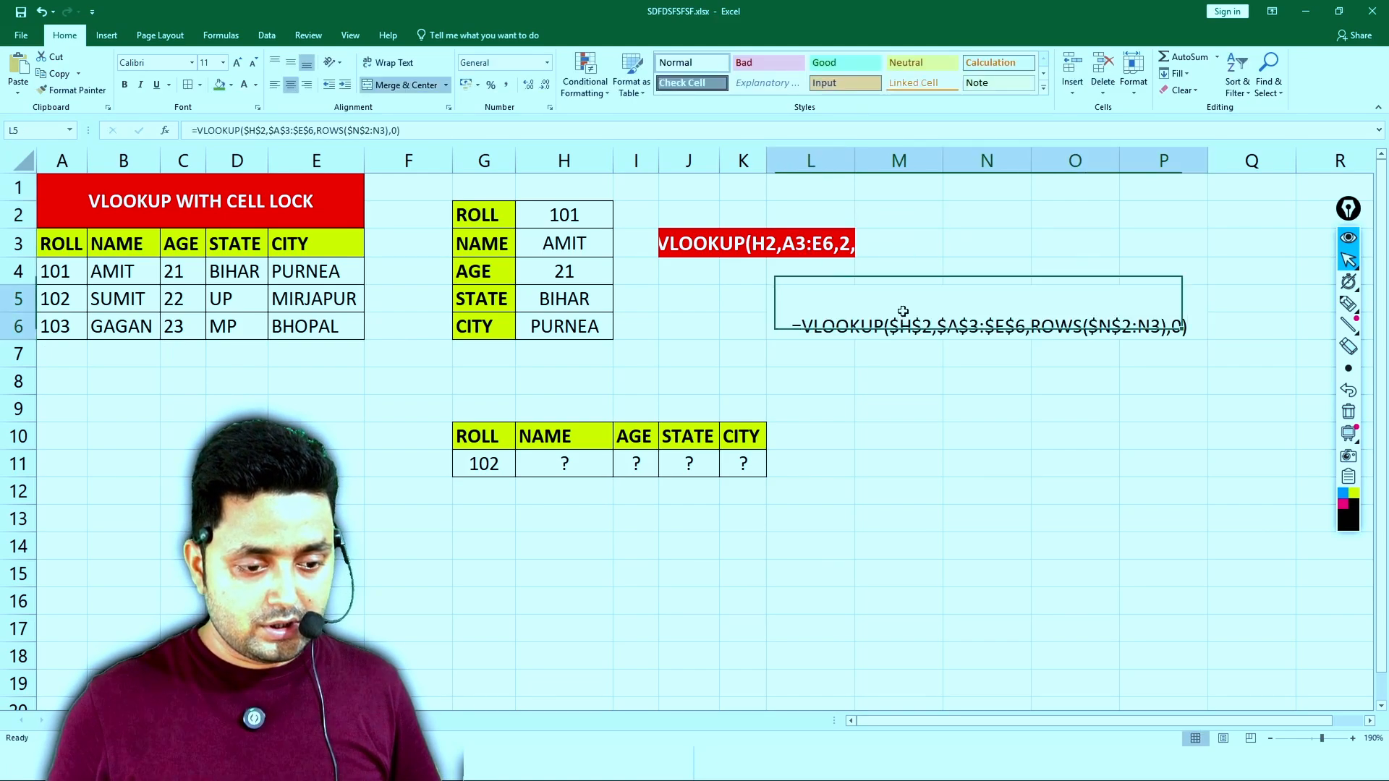
- Format the formula text in merged cell L5:P6 as middle-aligned, larger, bold white text on a black fill
{"action": "left_click", "coordinate": [290, 63]}
{"action": "left_click", "coordinate": [219, 85]}
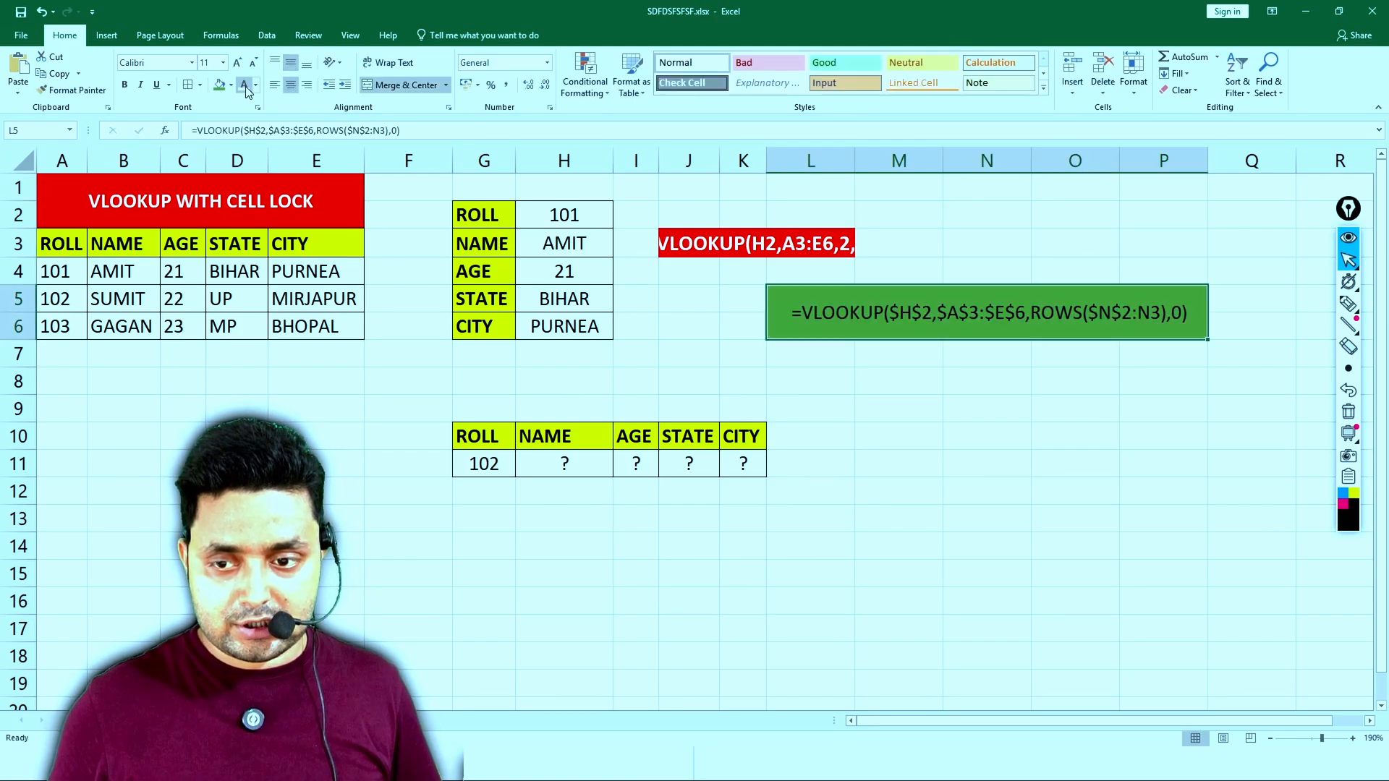
{"action": "left_click", "coordinate": [244, 84]}
{"action": "double_click", "coordinate": [239, 65]}
{"action": "key", "text": "ctrl+b"}
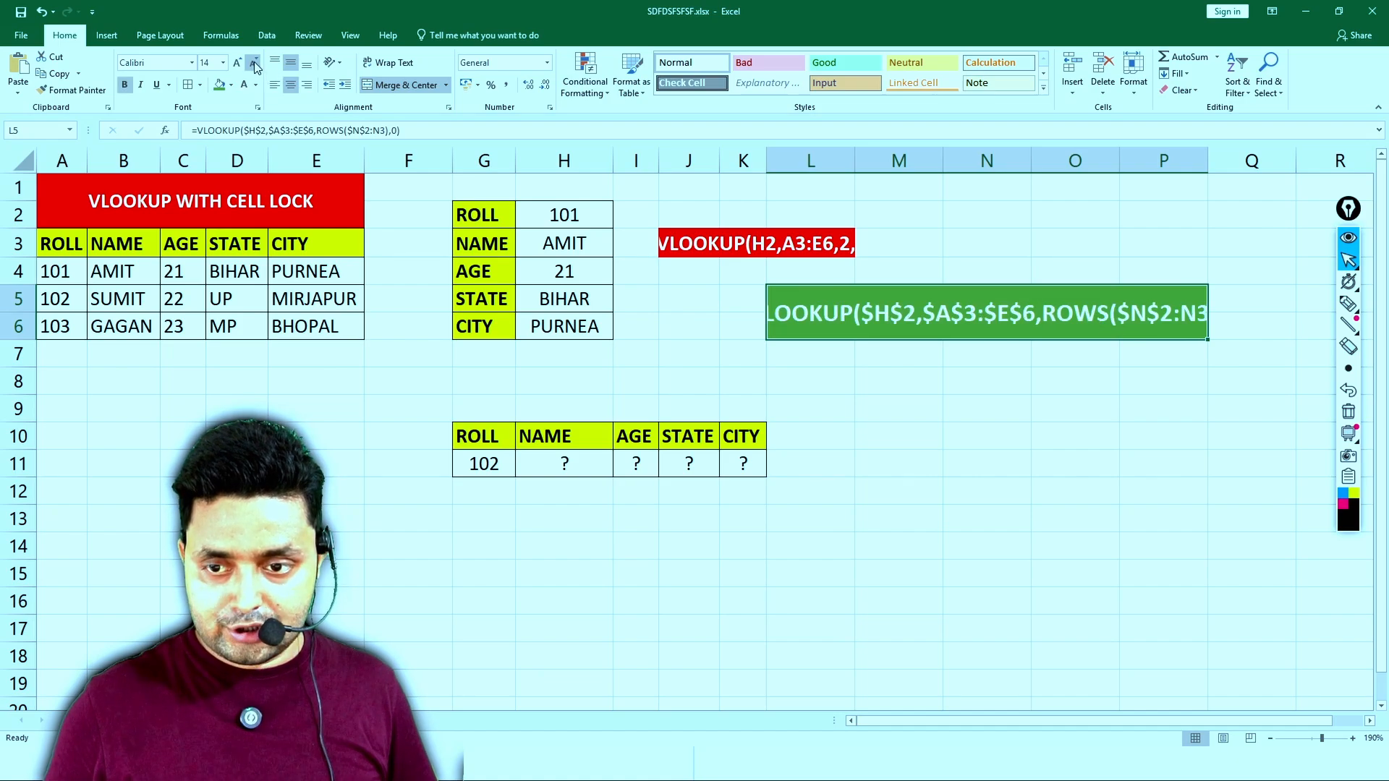
{"action": "left_click", "coordinate": [253, 62]}
{"action": "left_click", "coordinate": [233, 85]}
{"action": "left_click", "coordinate": [233, 120]}
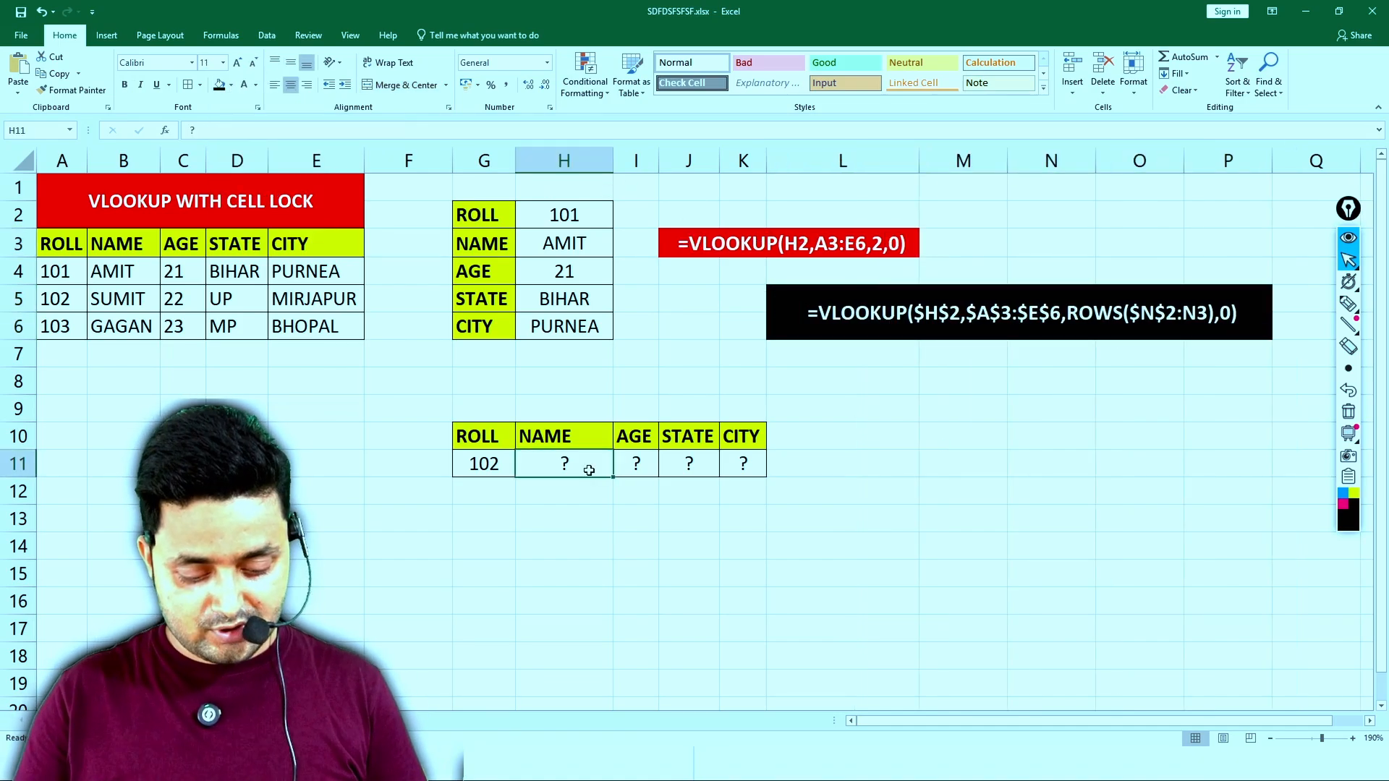
- Begin a VLOOKUP formula in H11 with lookup value $G$11 and table range $A$3:$E$6, both locked
{"action": "type", "text": "="}
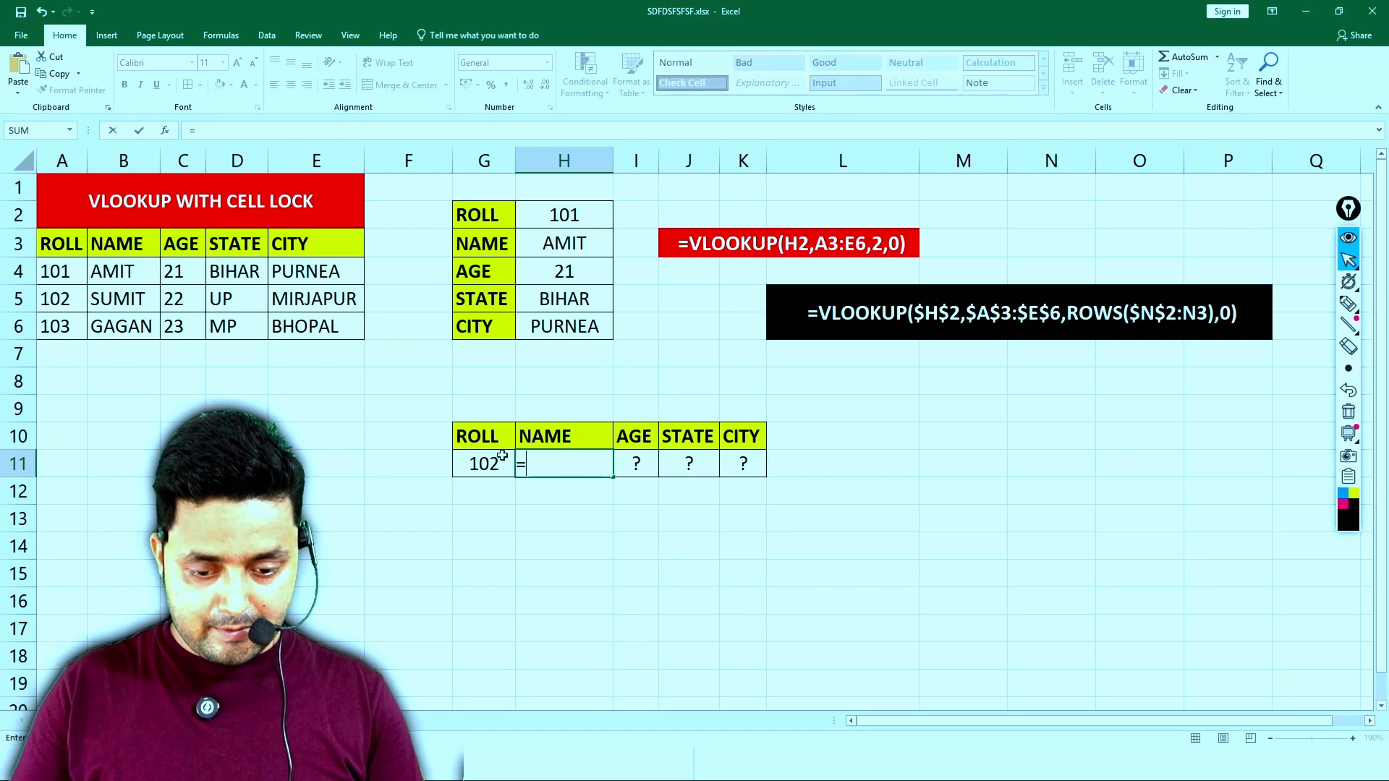
{"action": "type", "text": "VLOOKUP("}
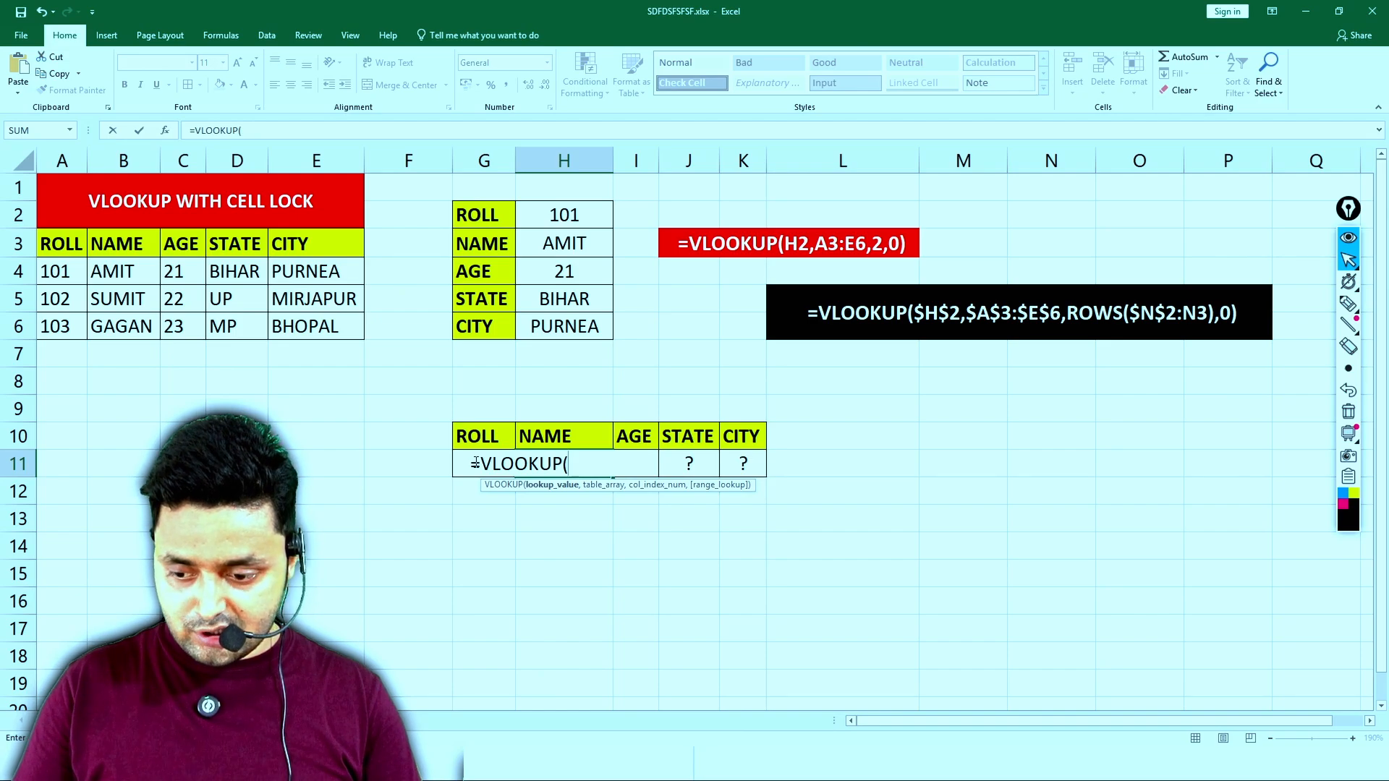
{"action": "type", "text": "G11"}
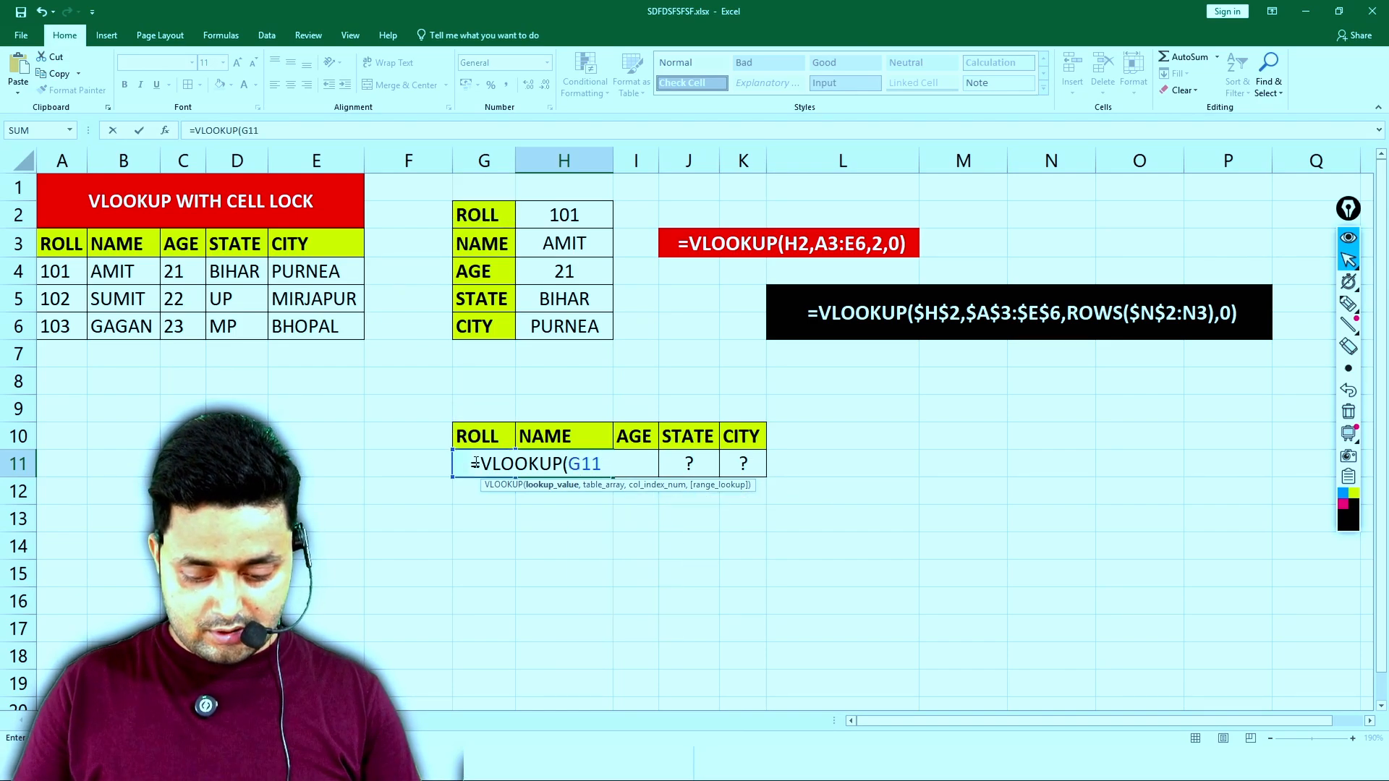
{"action": "key", "text": "F4"}
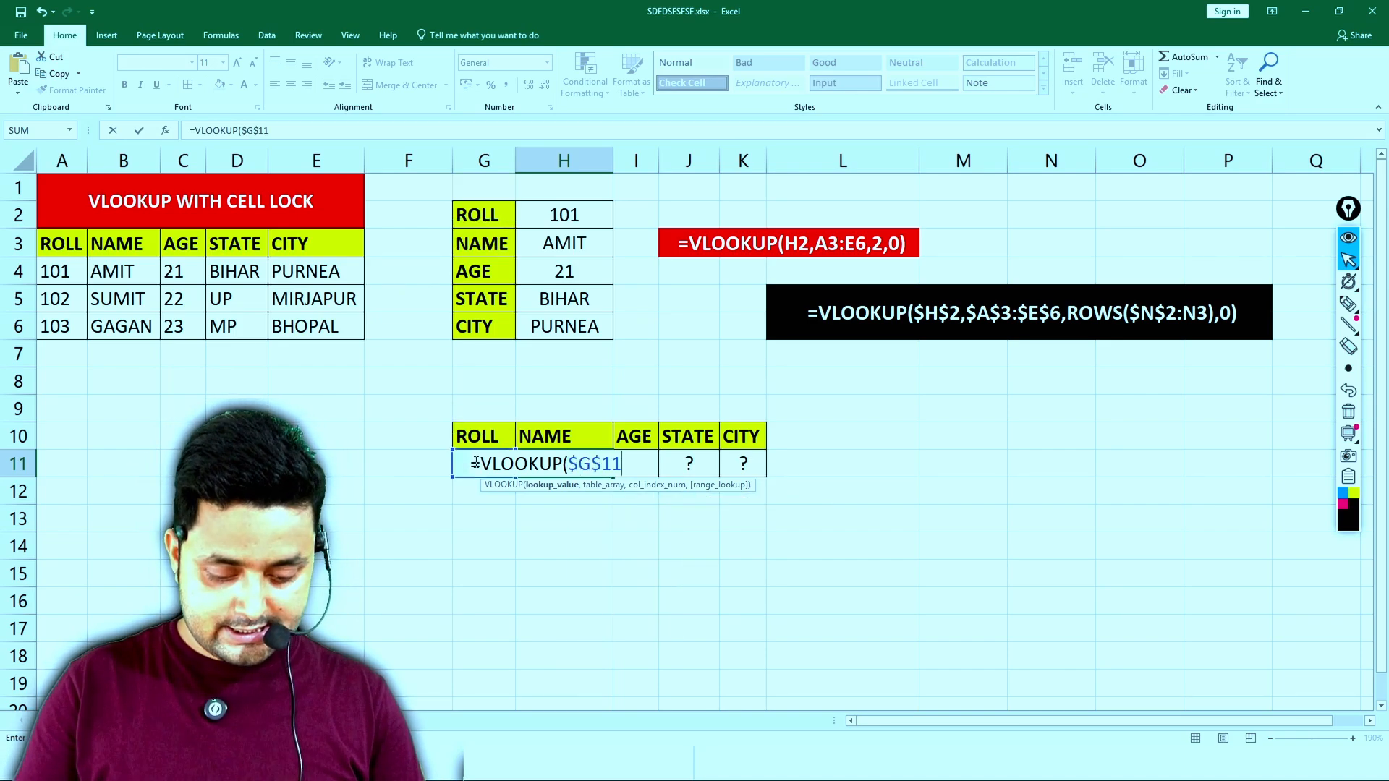
{"action": "type", "text": ","}
{"action": "left_click_drag", "start_coordinate": [70, 230], "coordinate": [301, 326]}
{"action": "key", "text": "F4"}
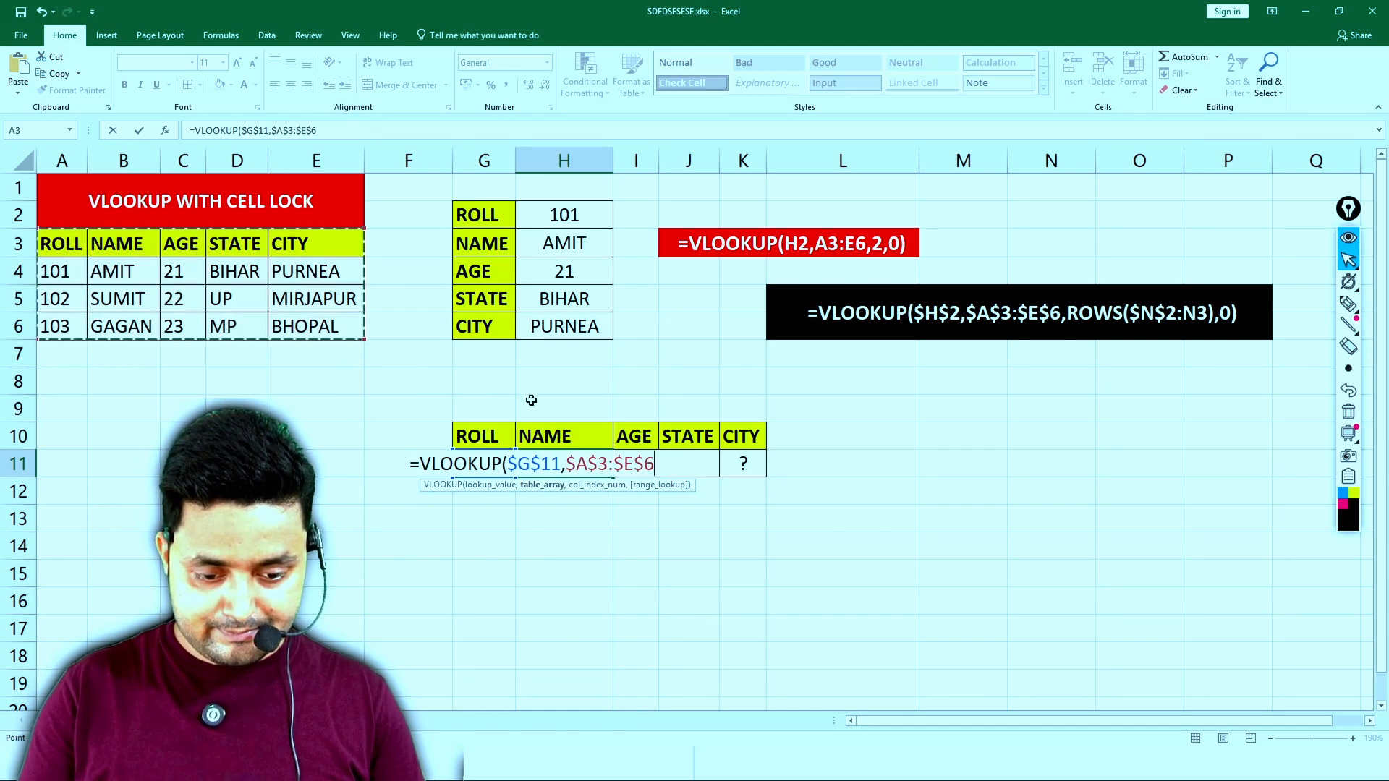
- Add COLUMNS over F8:G8 as the column index of H11's VLOOKUP, locking only the range start as $F$8
{"action": "type", "text": ",CO"}
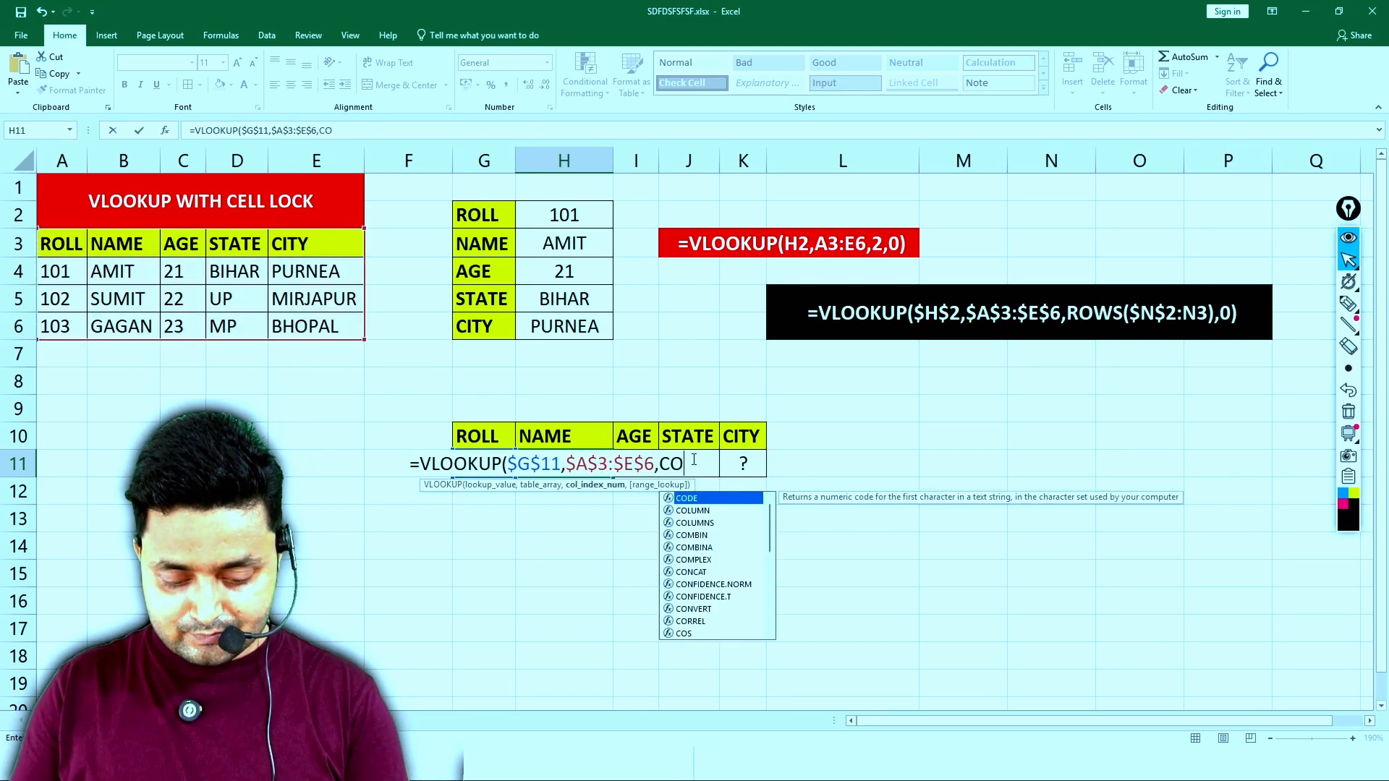
{"action": "type", "text": "LUMNS("}
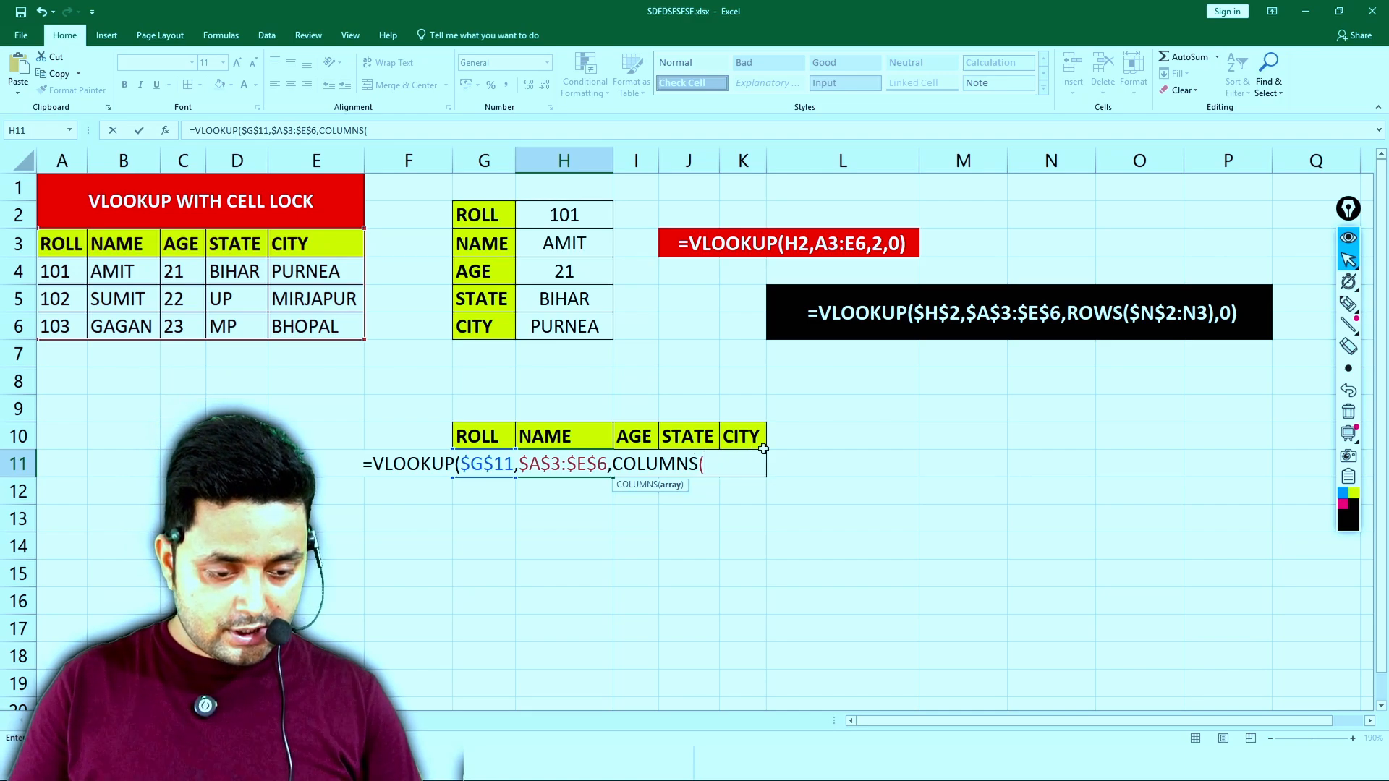
{"action": "left_click_drag", "start_coordinate": [939, 470], "coordinate": [1025, 457]}
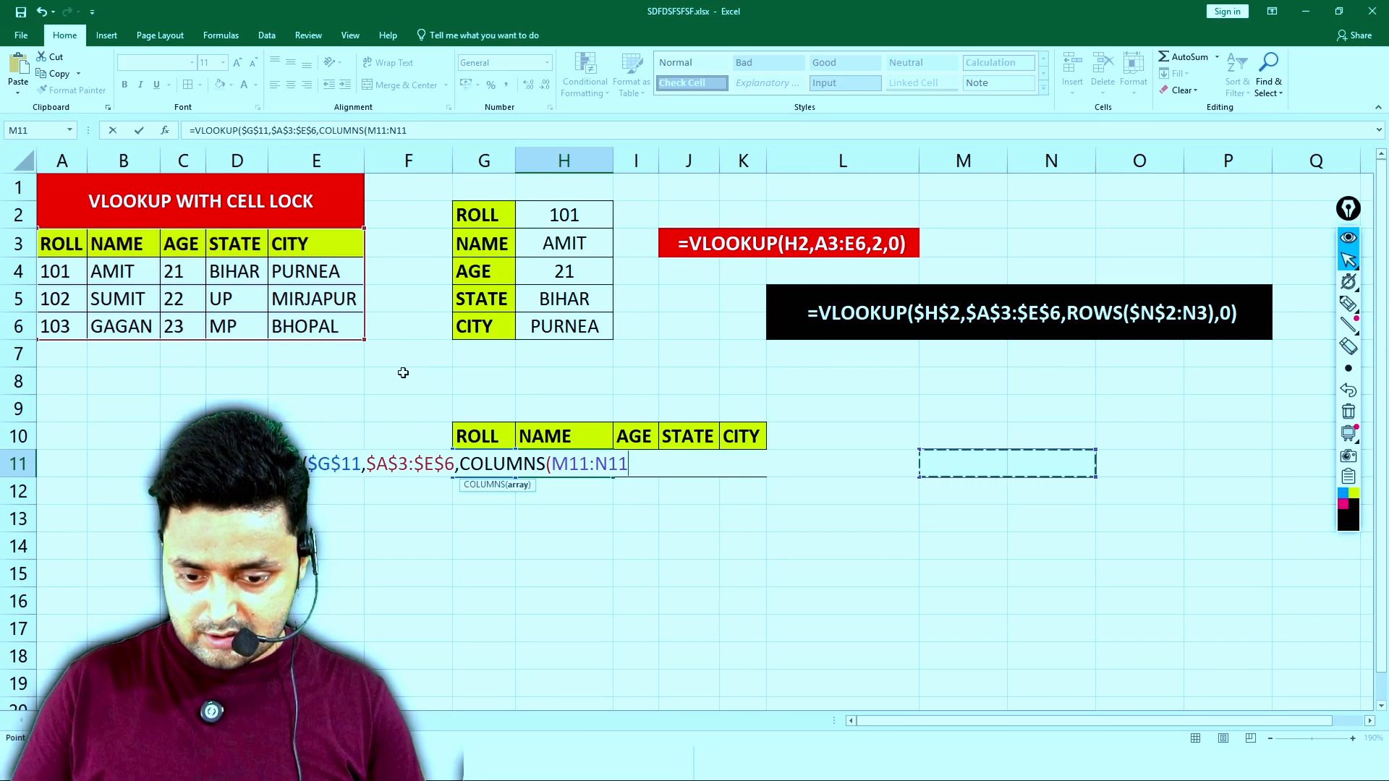
{"action": "left_click_drag", "start_coordinate": [399, 375], "coordinate": [470, 385]}
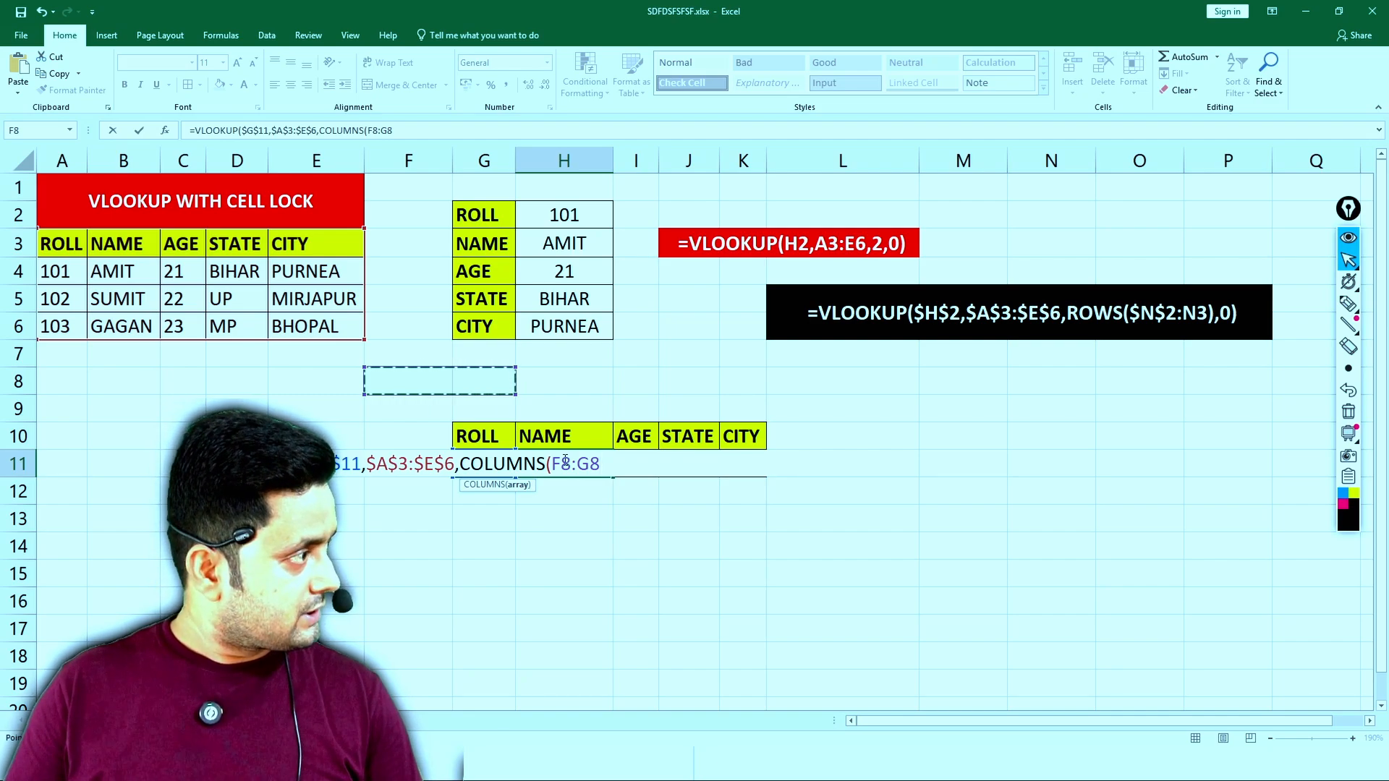
{"action": "double_click", "coordinate": [565, 460]}
{"action": "key", "text": "F4"}
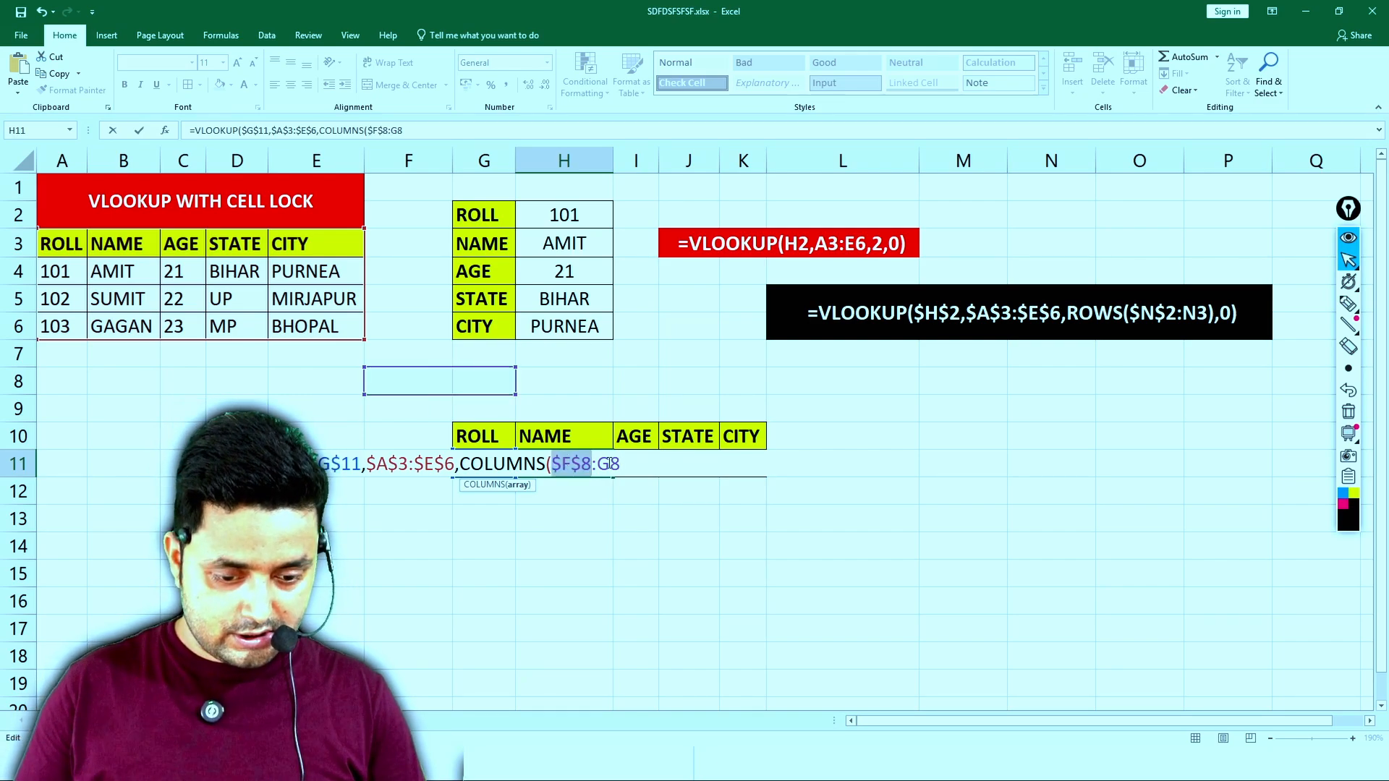
- Finish the H11 VLOOKUP with range lookup 0 and copy the formula across through K11
{"action": "left_click", "coordinate": [620, 463]}
{"action": "type", "text": "),0"}
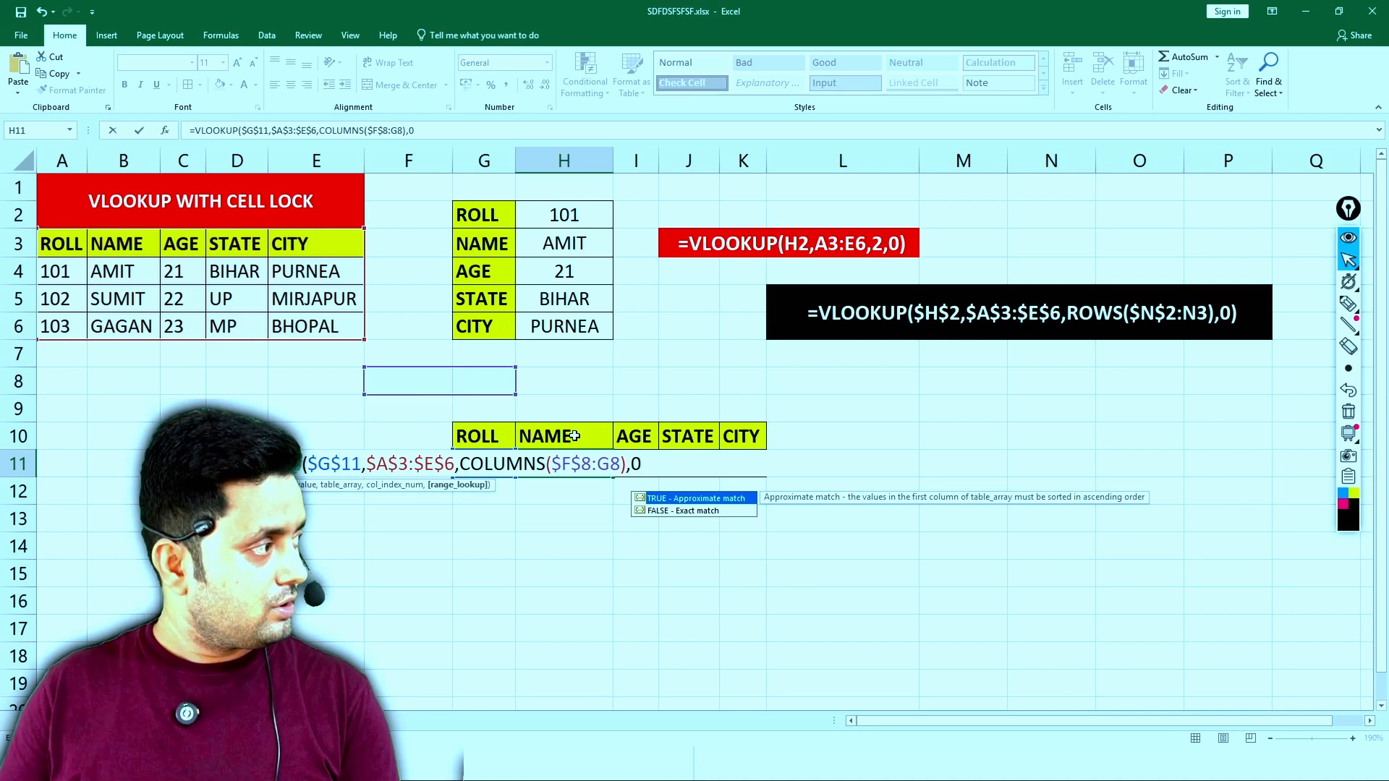
{"action": "type", "text": ")"}
{"action": "key", "text": "Return"}
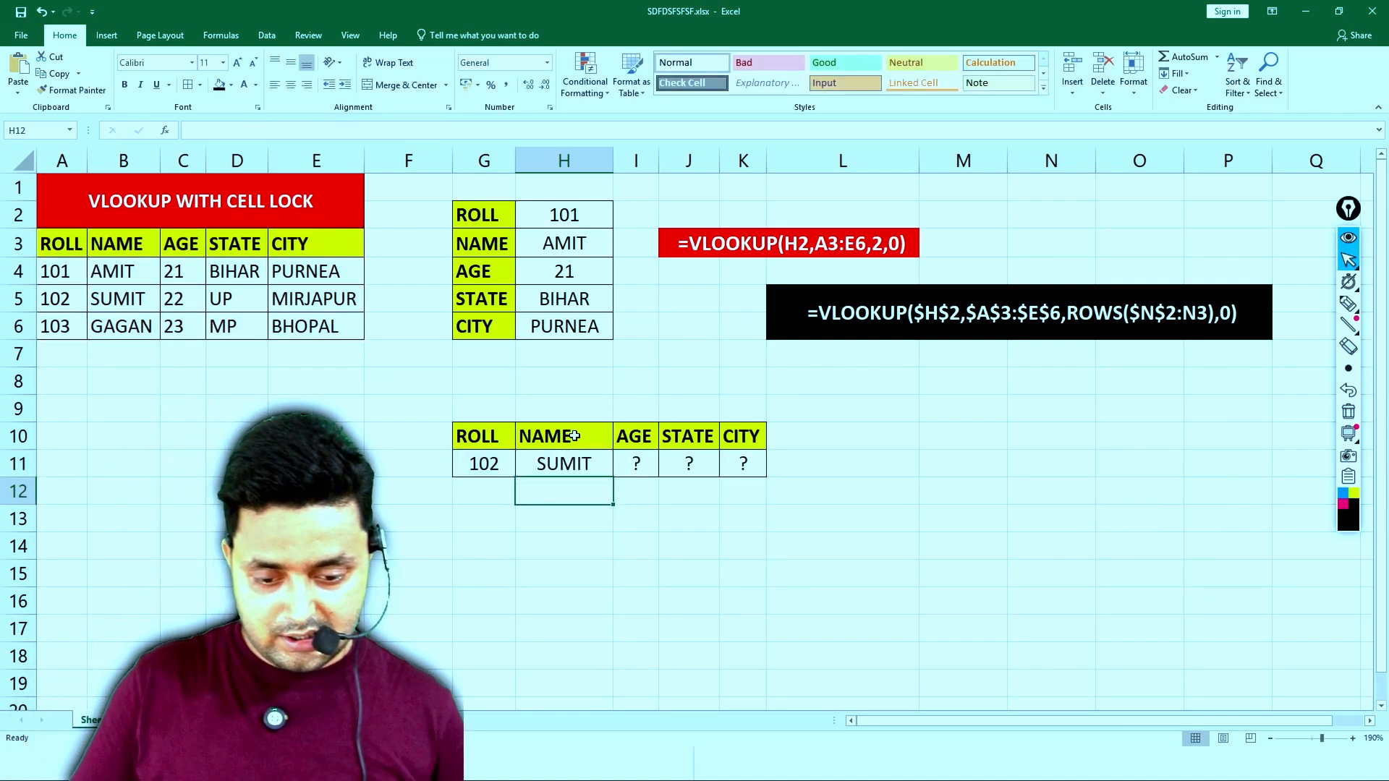
{"action": "left_click", "coordinate": [575, 463]}
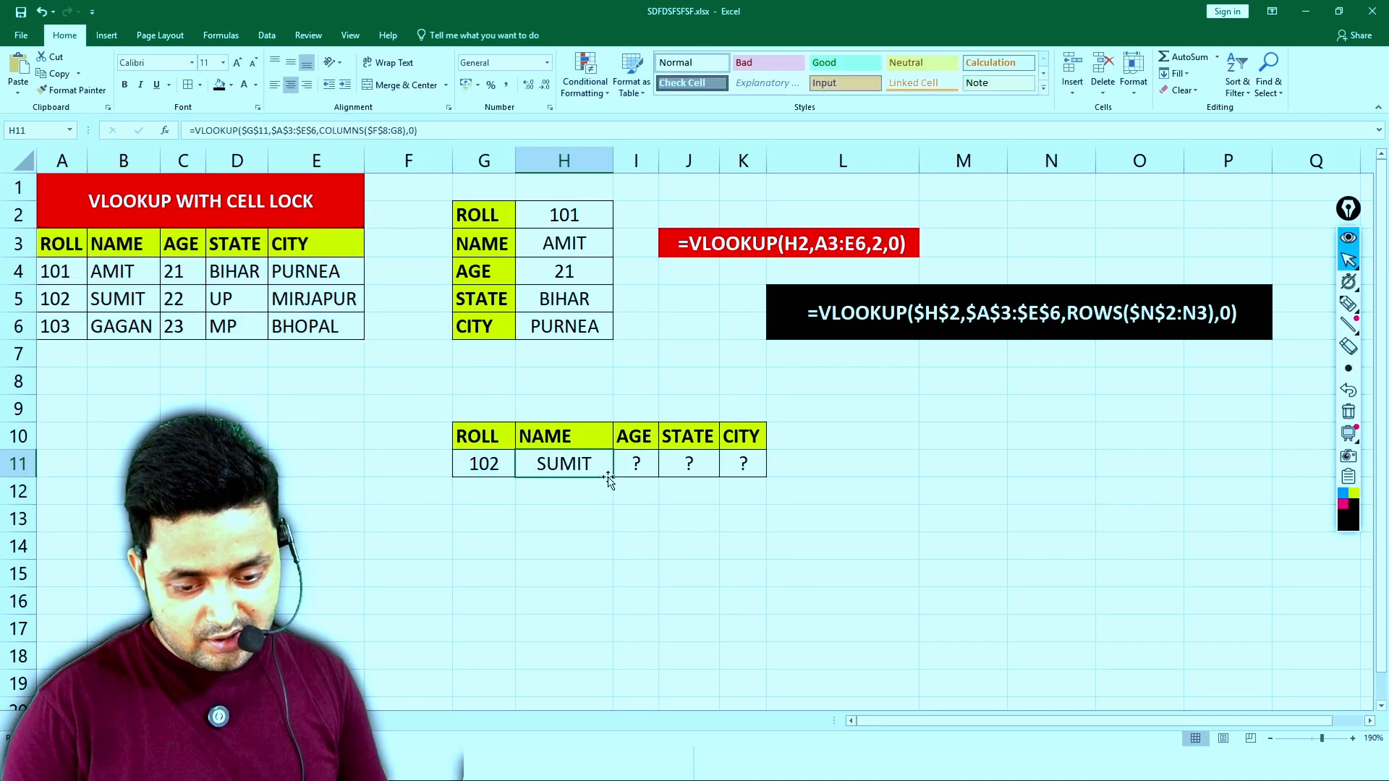
{"action": "left_click_drag", "start_coordinate": [614, 478], "coordinate": [749, 469]}
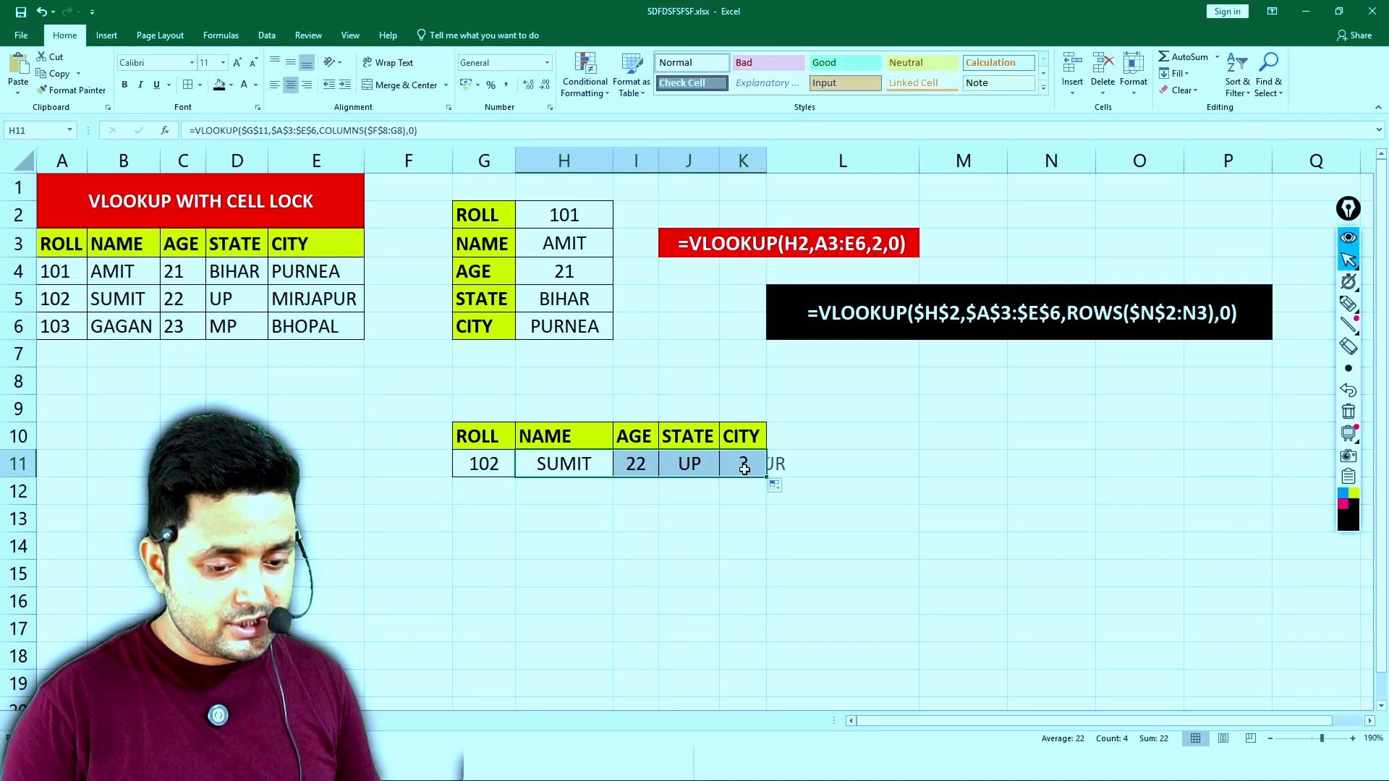